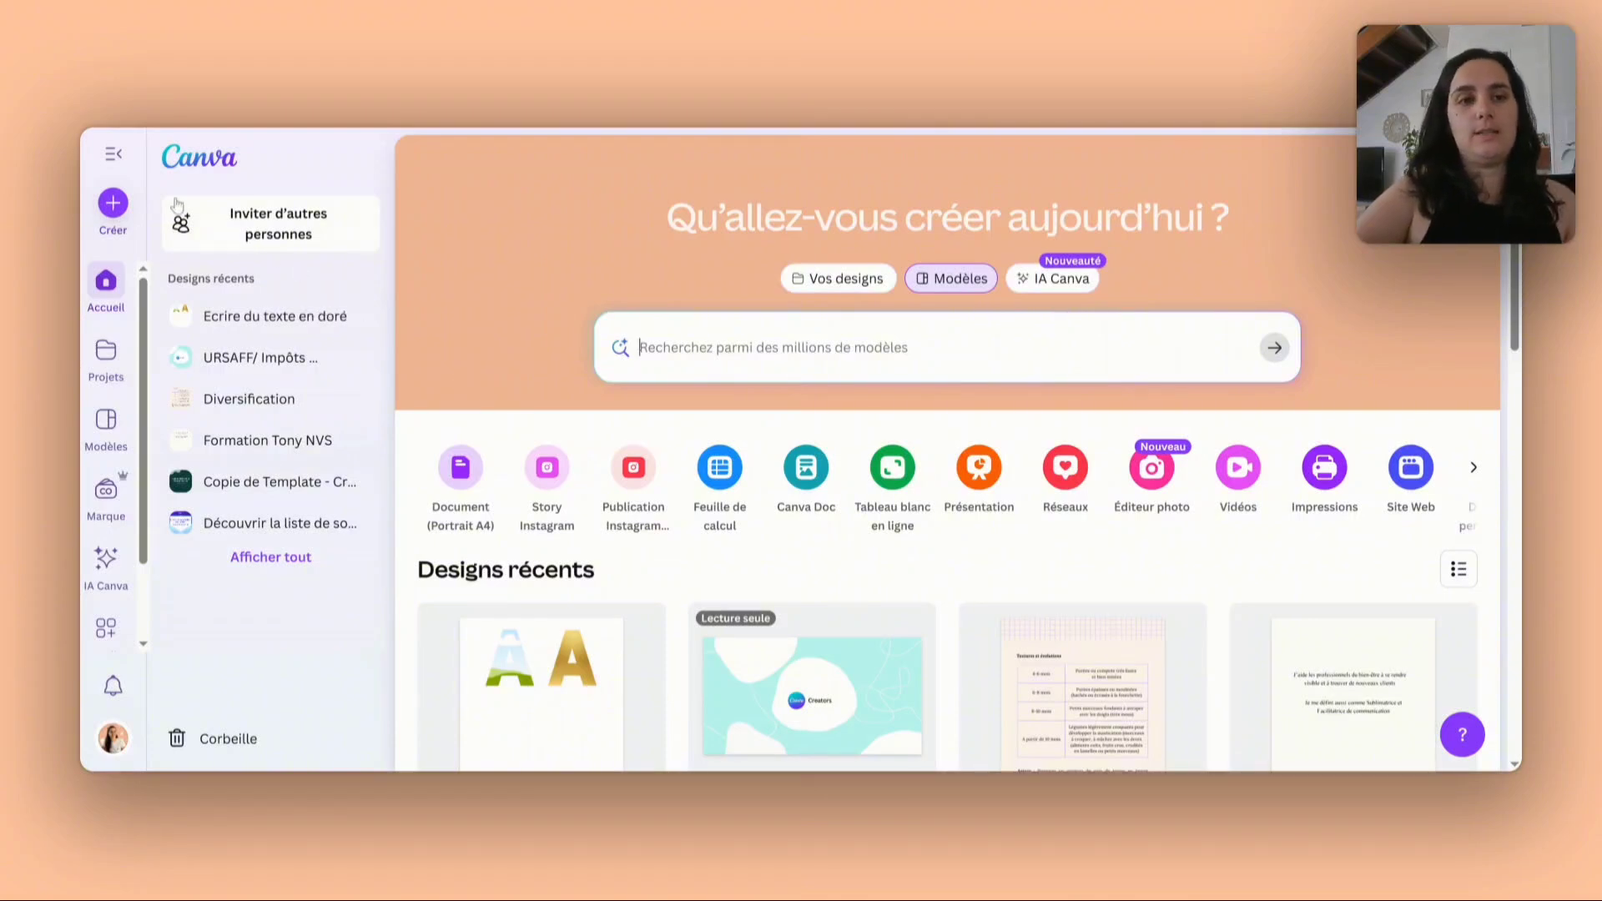
# - Create a new blank landscape business card design, searching the design types for "carte de visite"
pyautogui.click(113, 203)
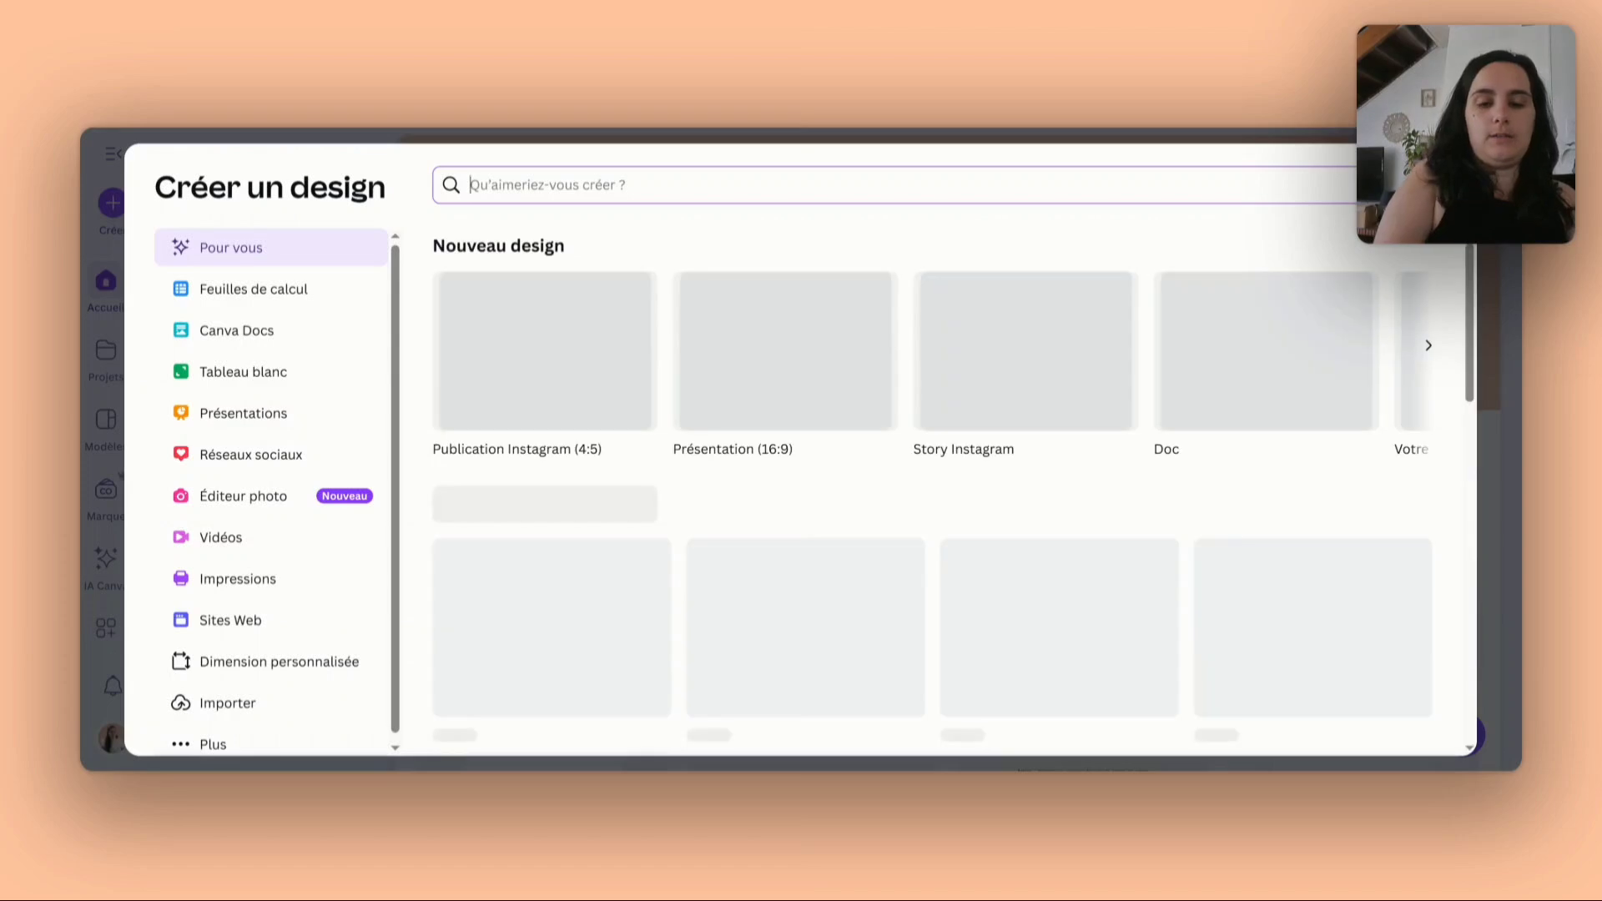
pyautogui.write('carte de visite')
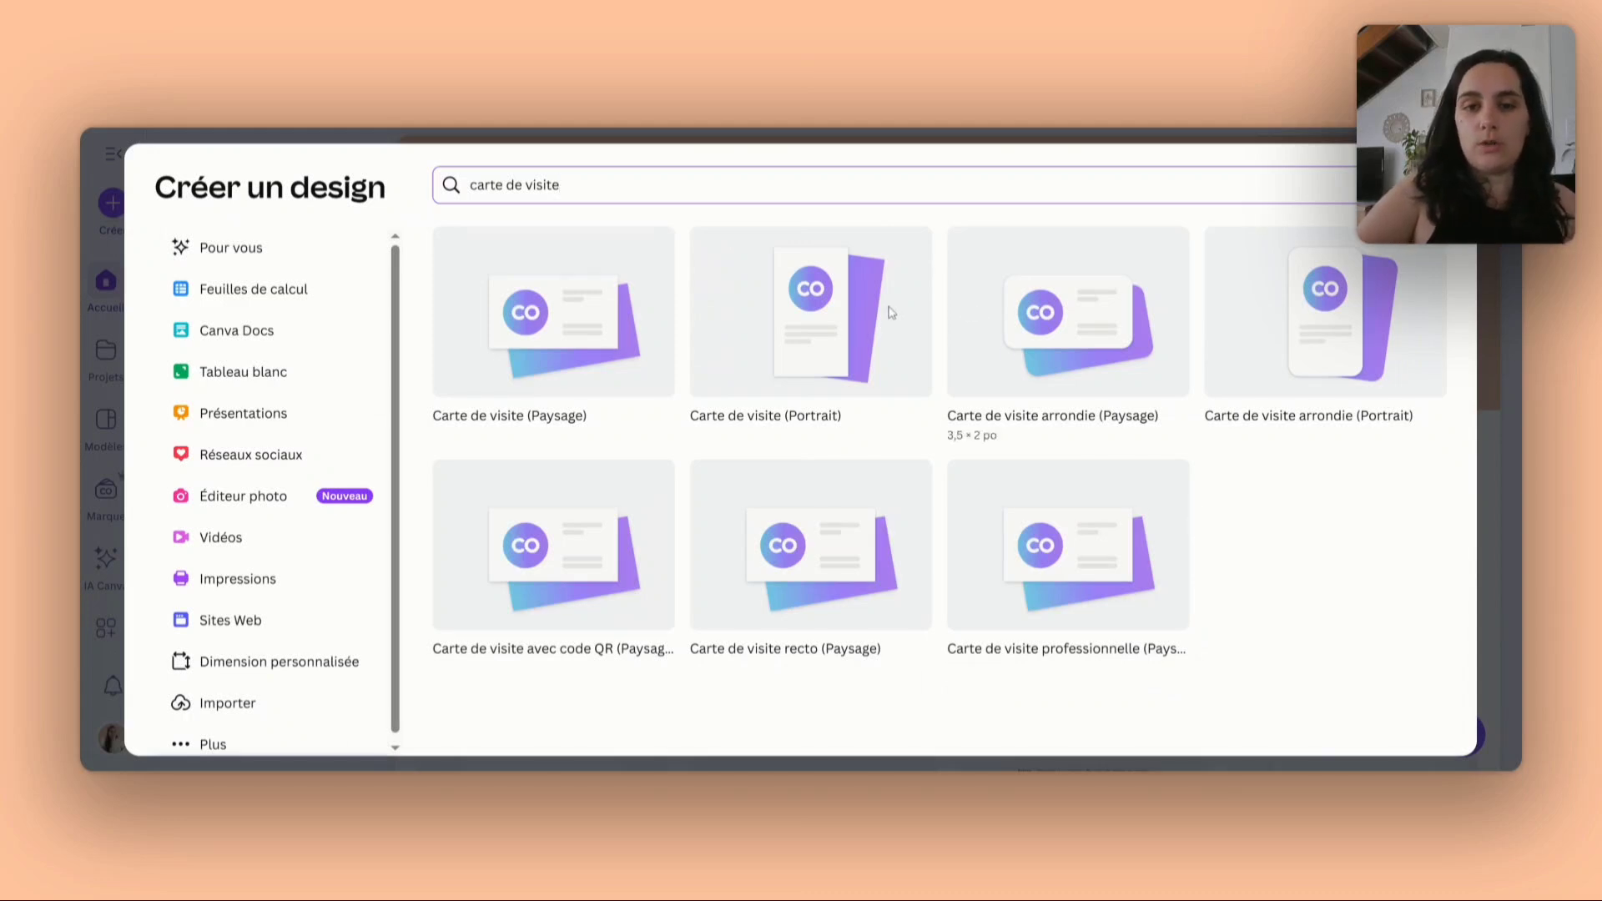
pyautogui.click(556, 323)
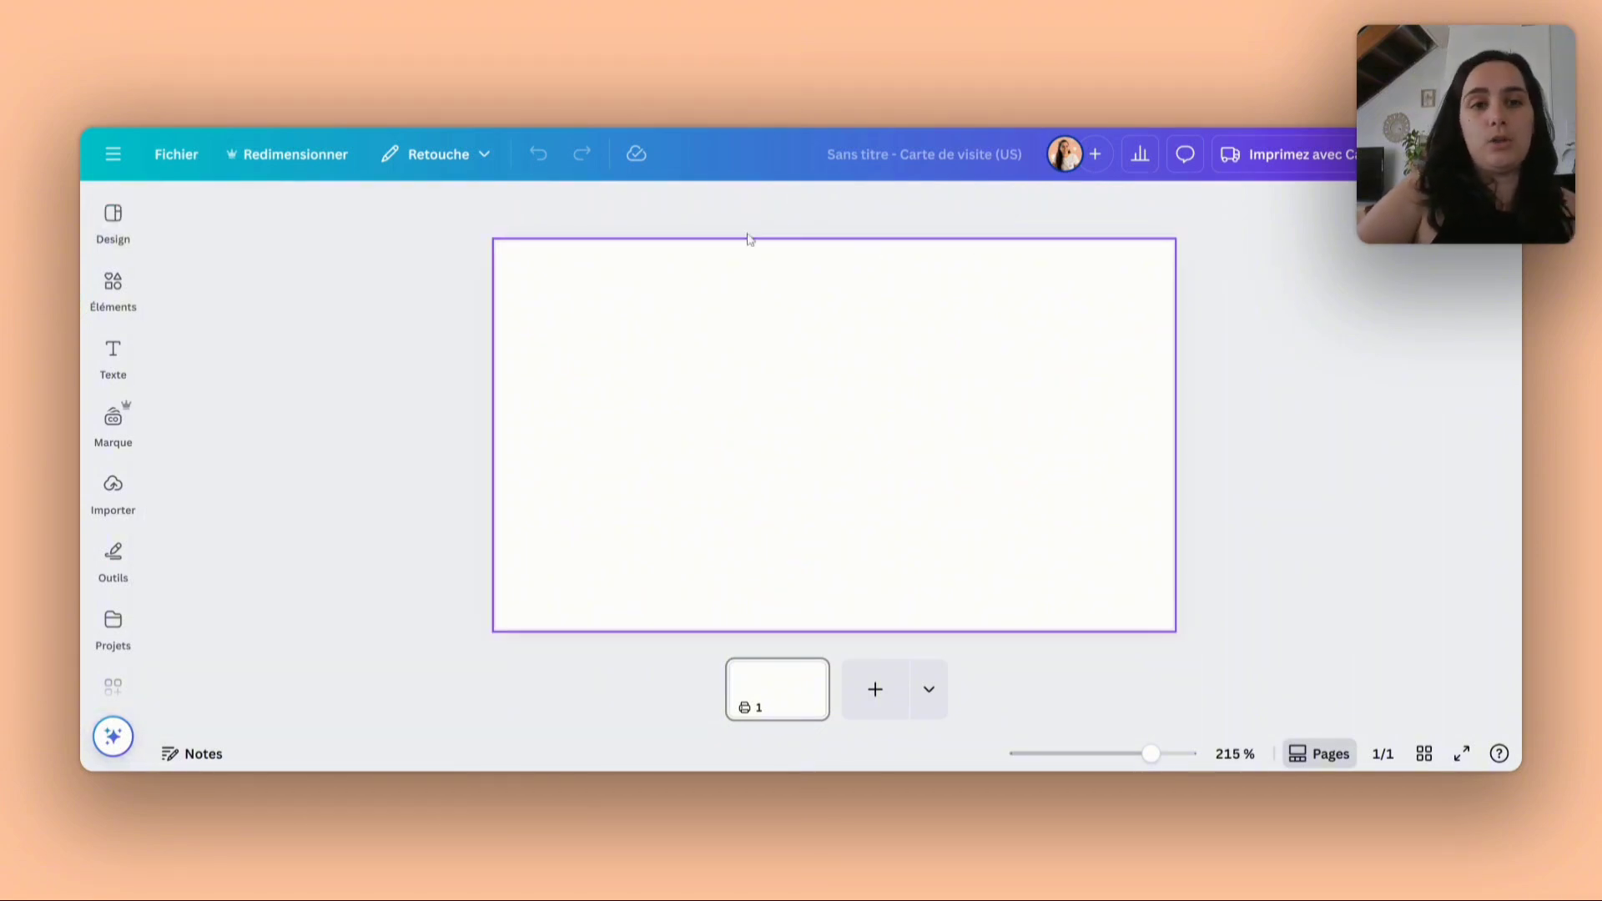
# - Check the card's custom resize dimensions in centimetres, leaving the design's size as it is
pyautogui.click(272, 159)
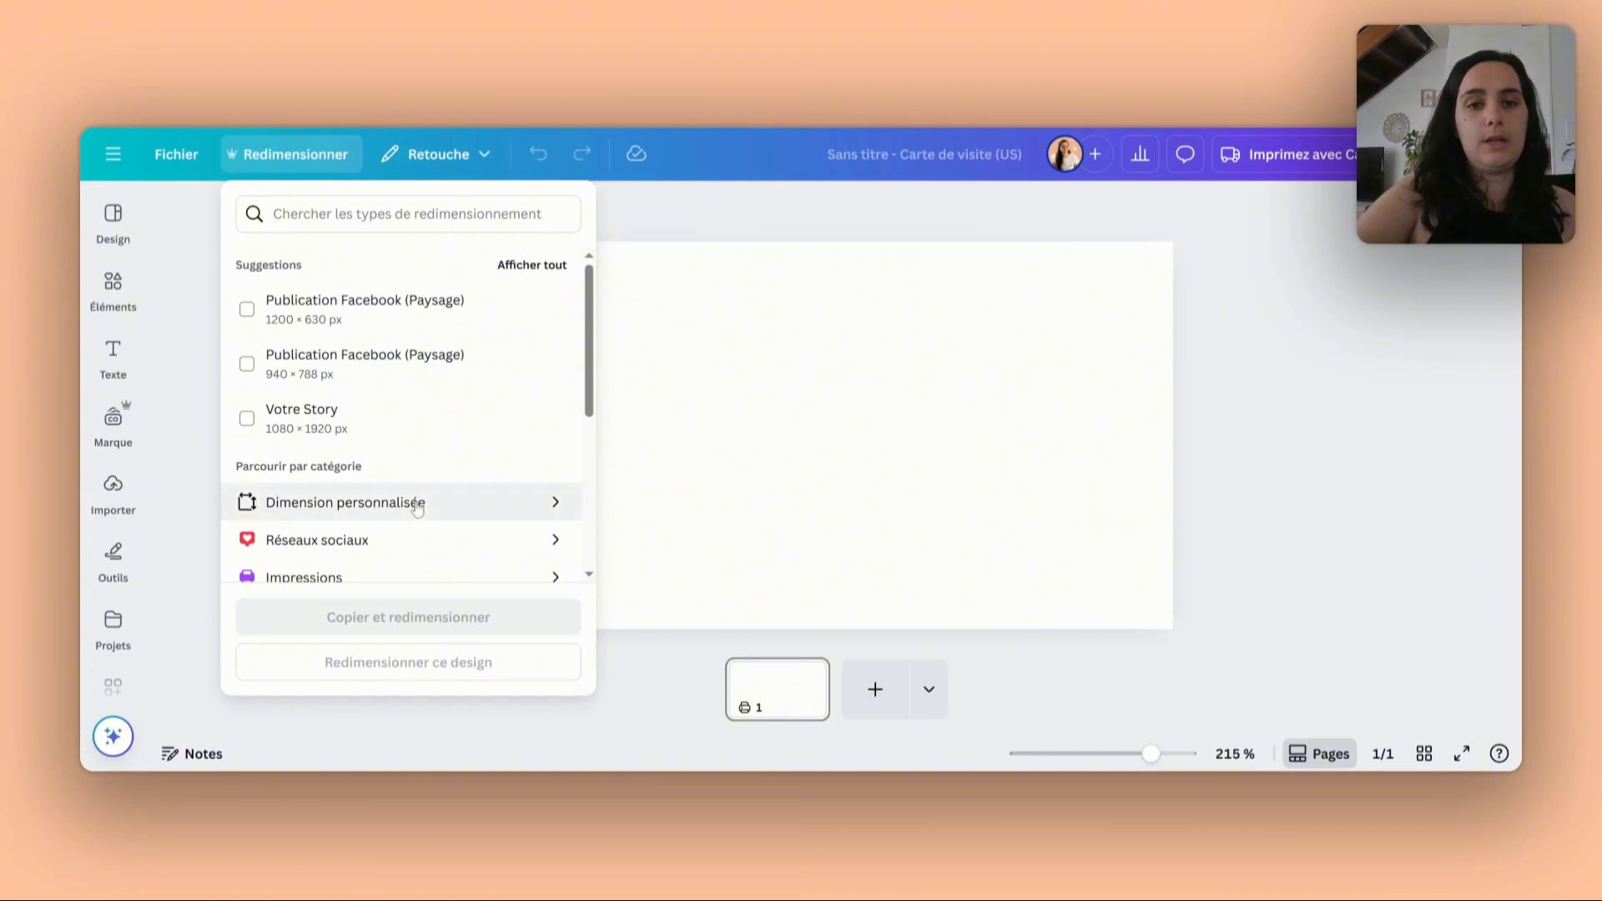
pyautogui.click(418, 510)
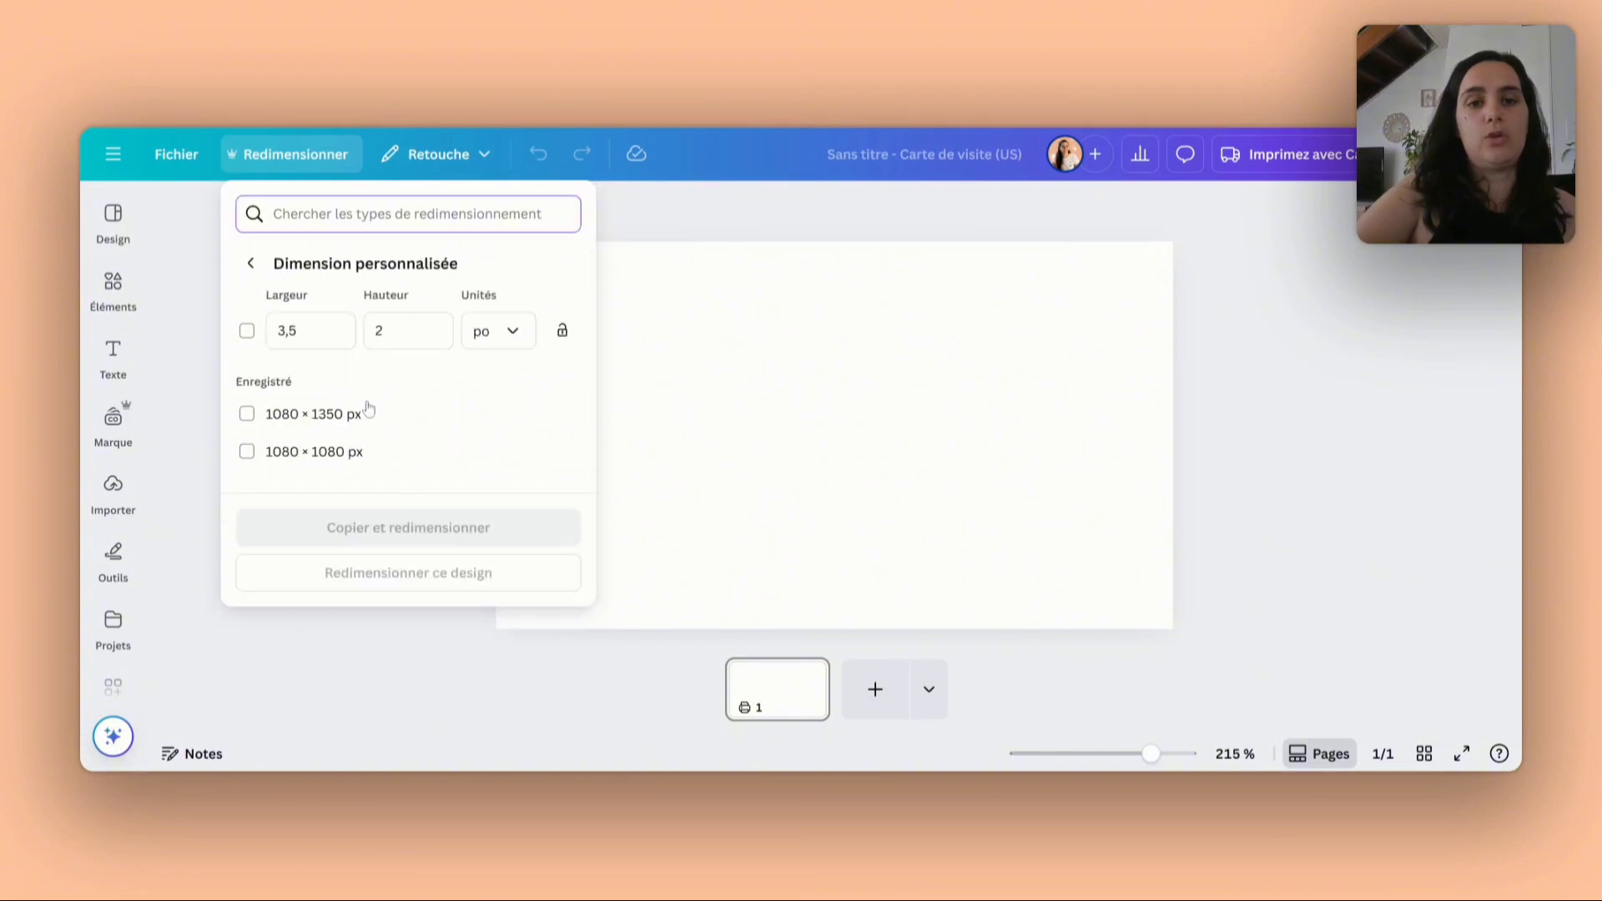
pyautogui.click(514, 341)
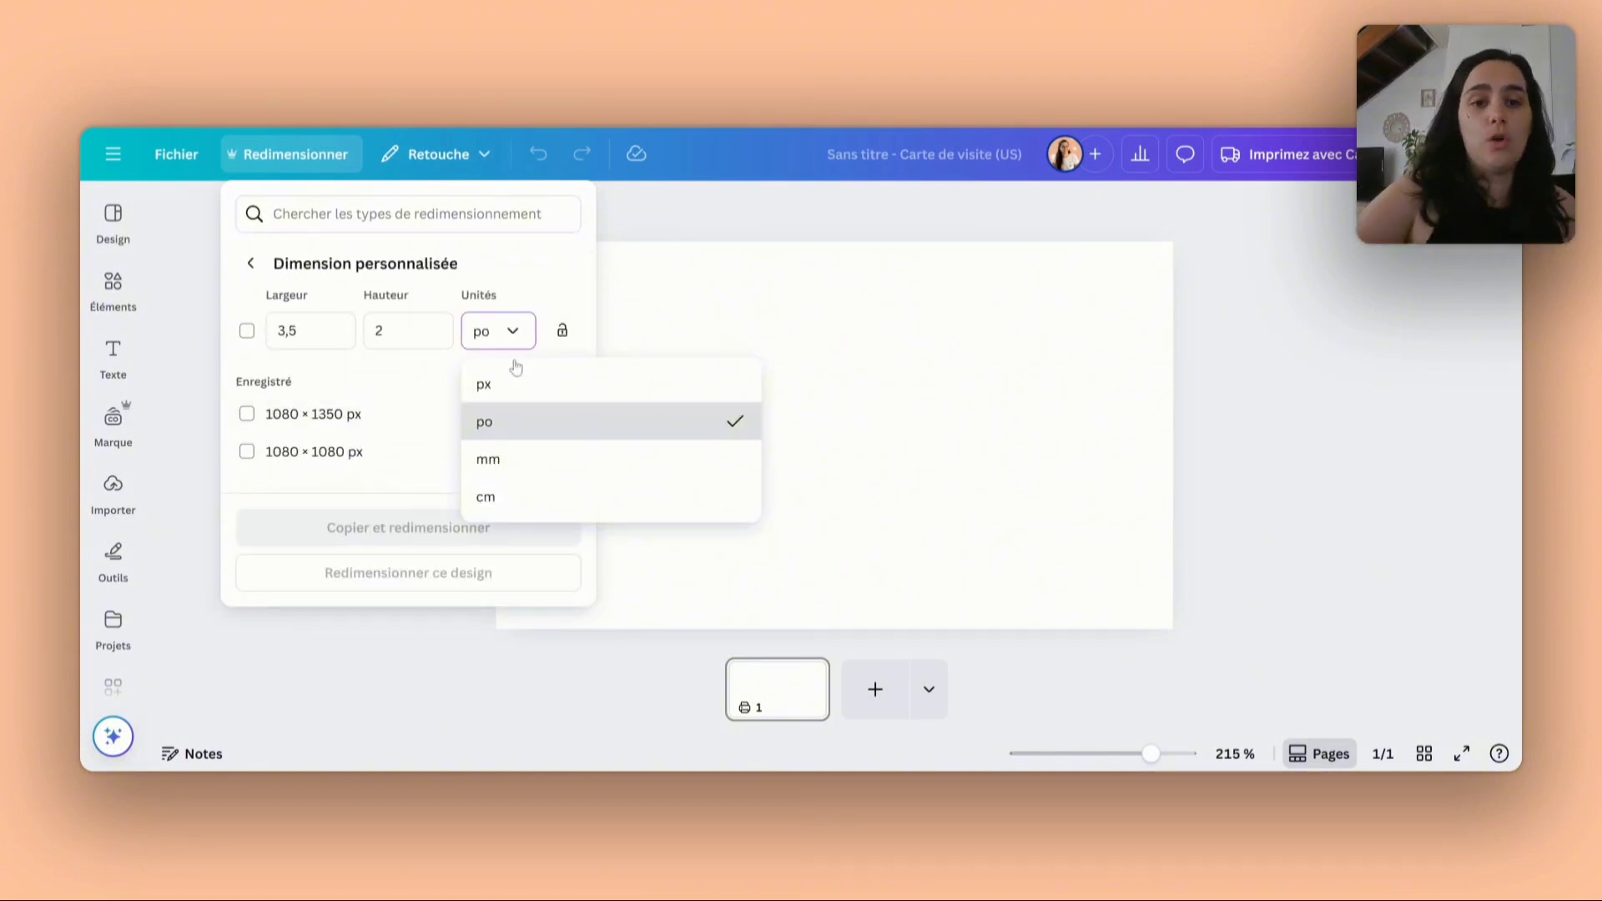
pyautogui.click(508, 501)
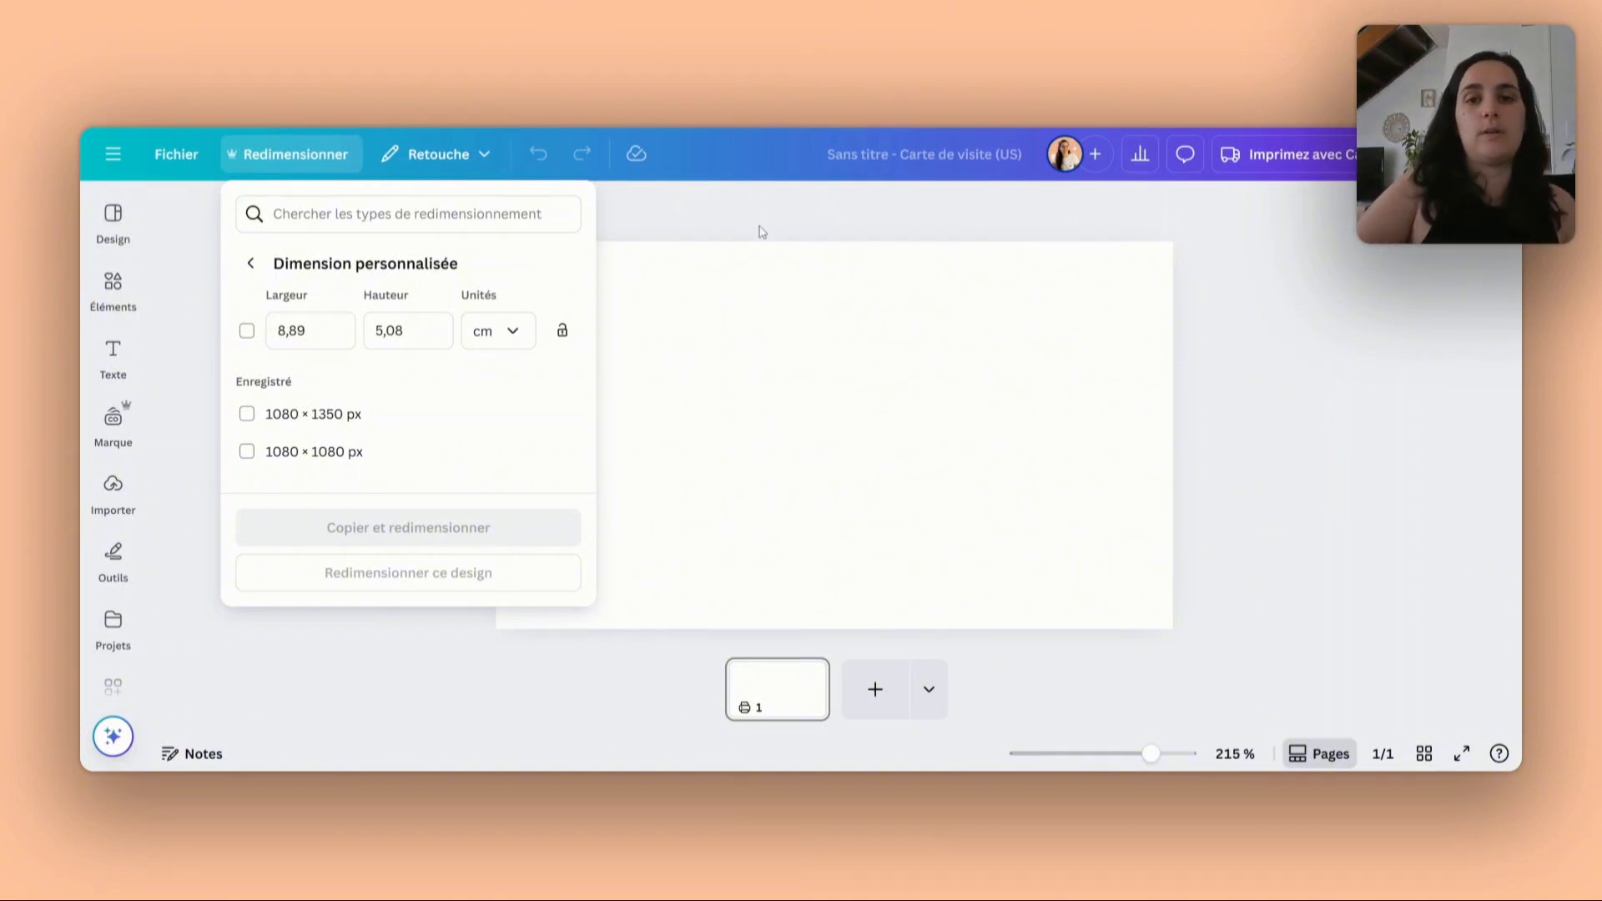
pyautogui.click(762, 232)
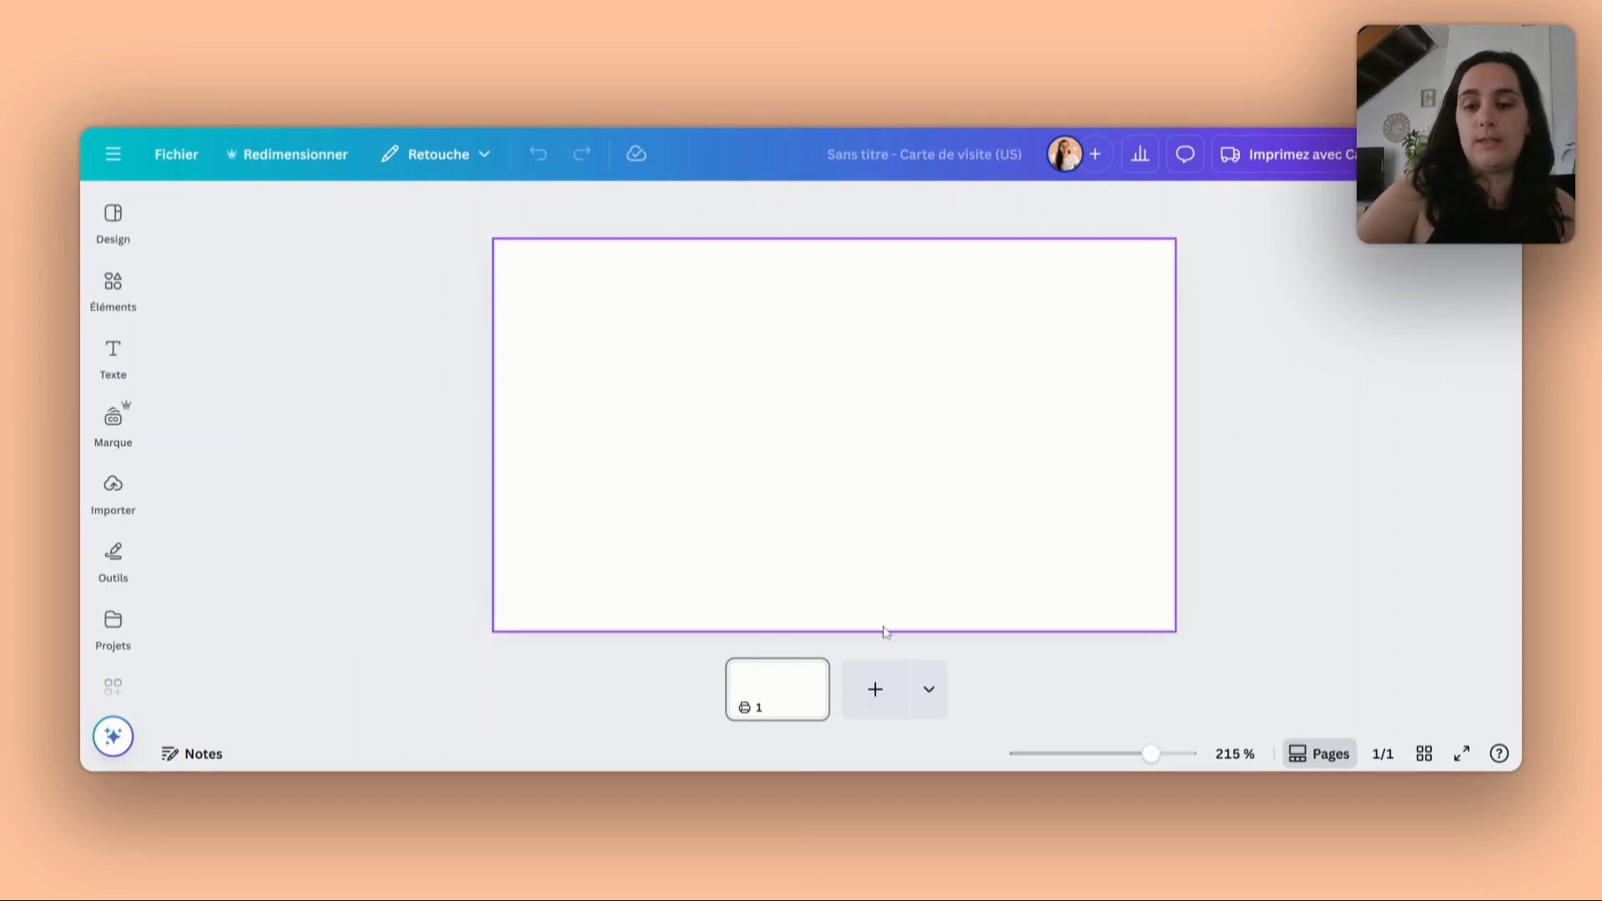
# - Add a second blank page to the business card design
pyautogui.click(872, 689)
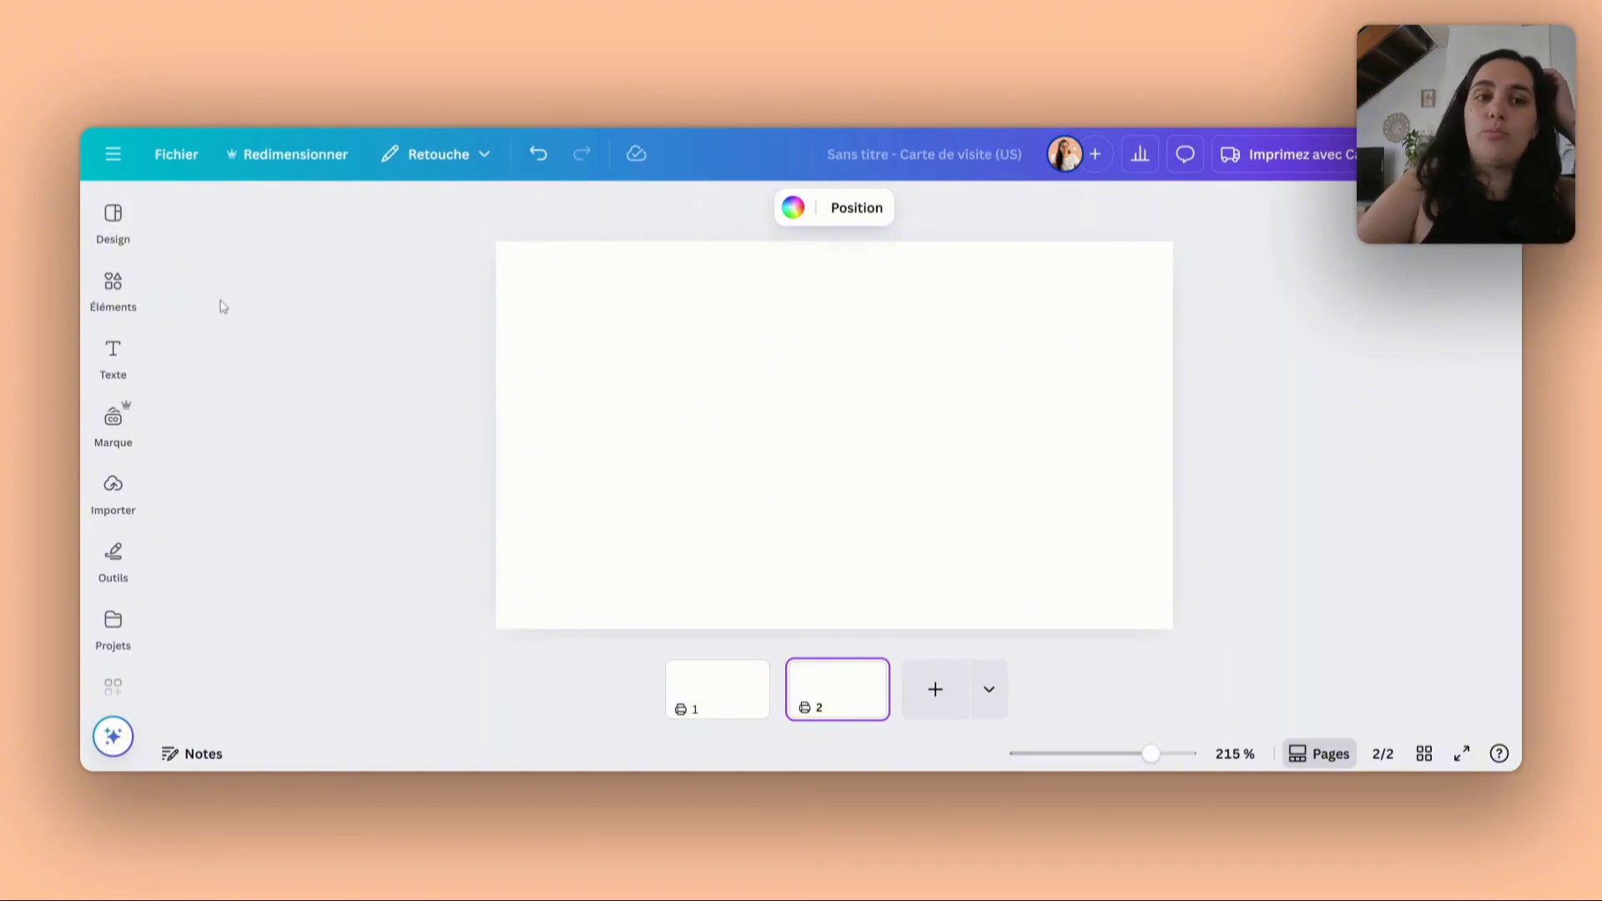
# - Browse the business card templates and search them for "naturopathe"
pyautogui.click(100, 223)
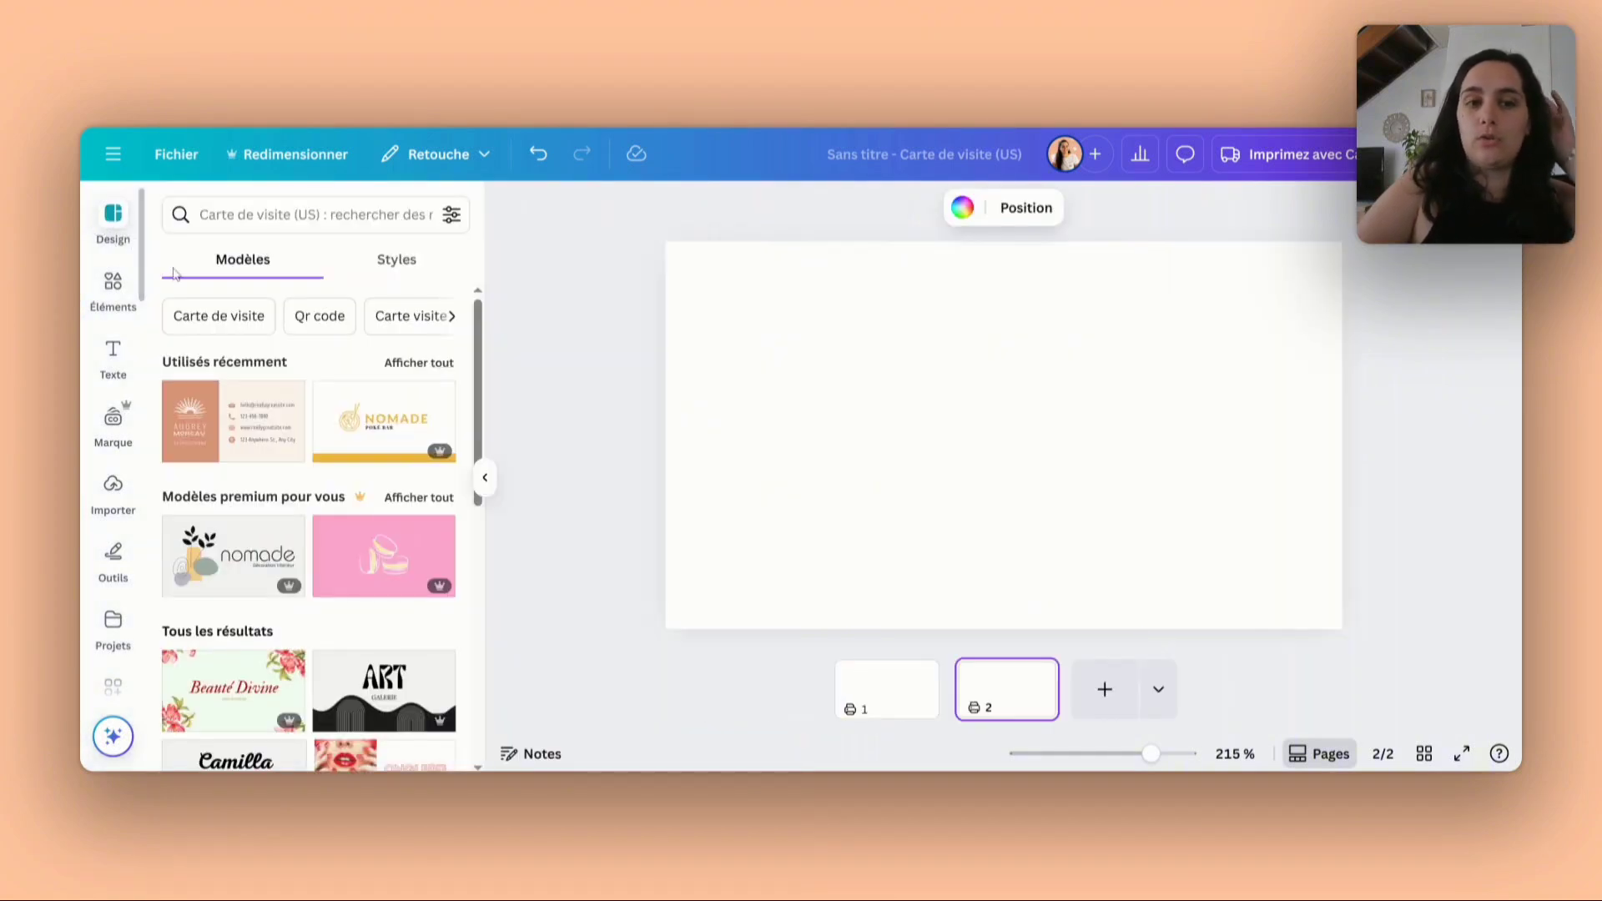
pyautogui.scroll(-3, 248, 422)
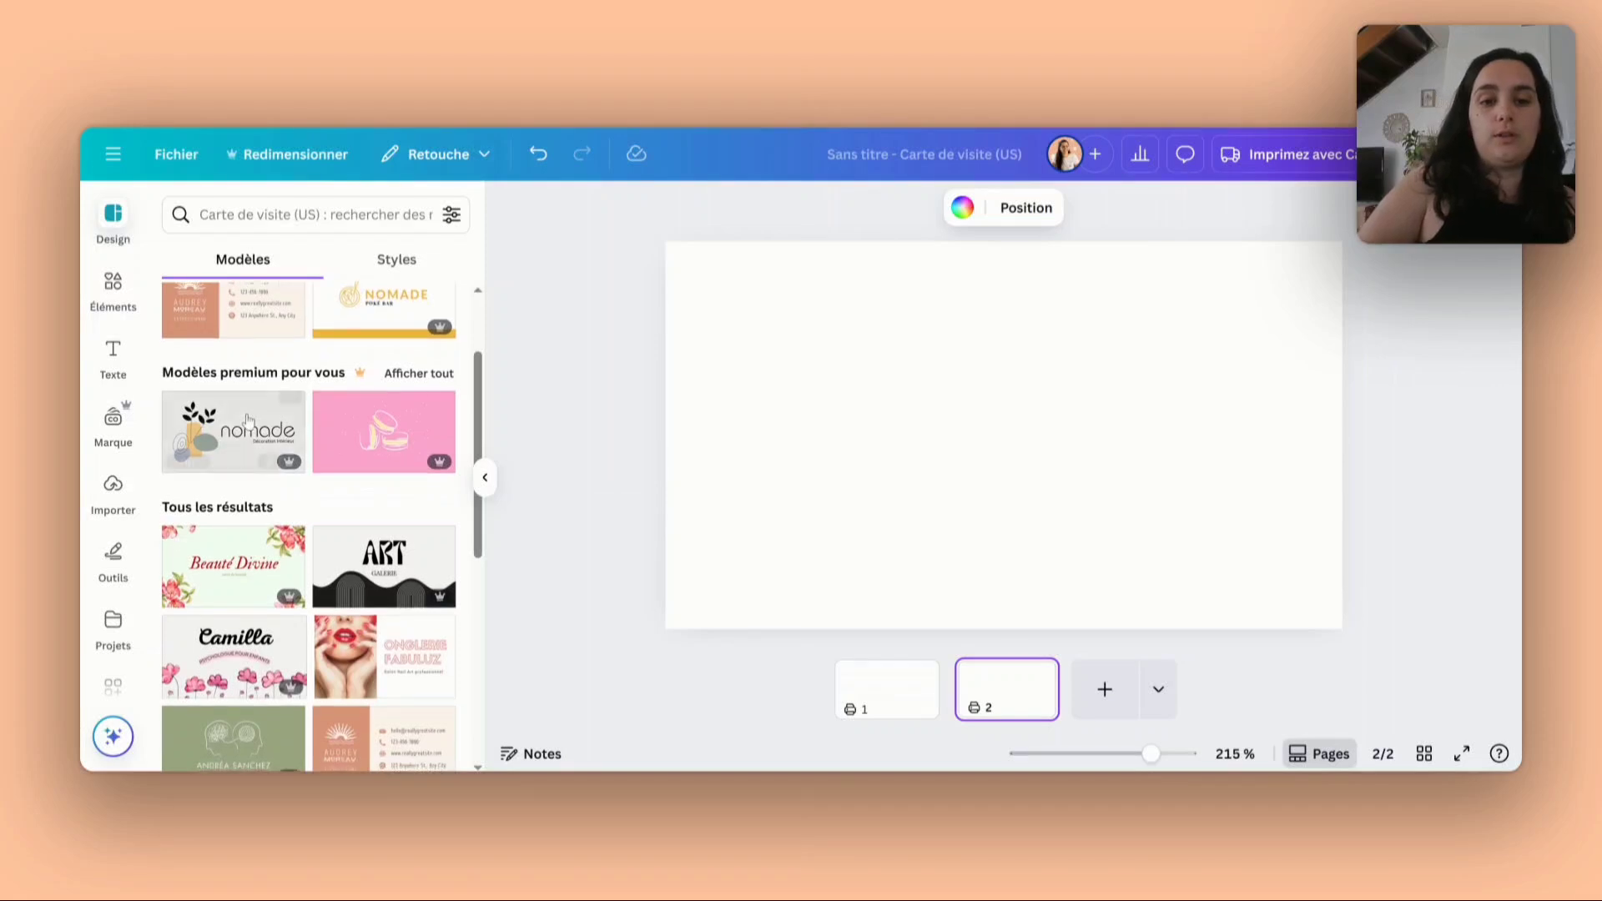
pyautogui.scroll(-5, 248, 421)
pyautogui.scroll(8, 248, 421)
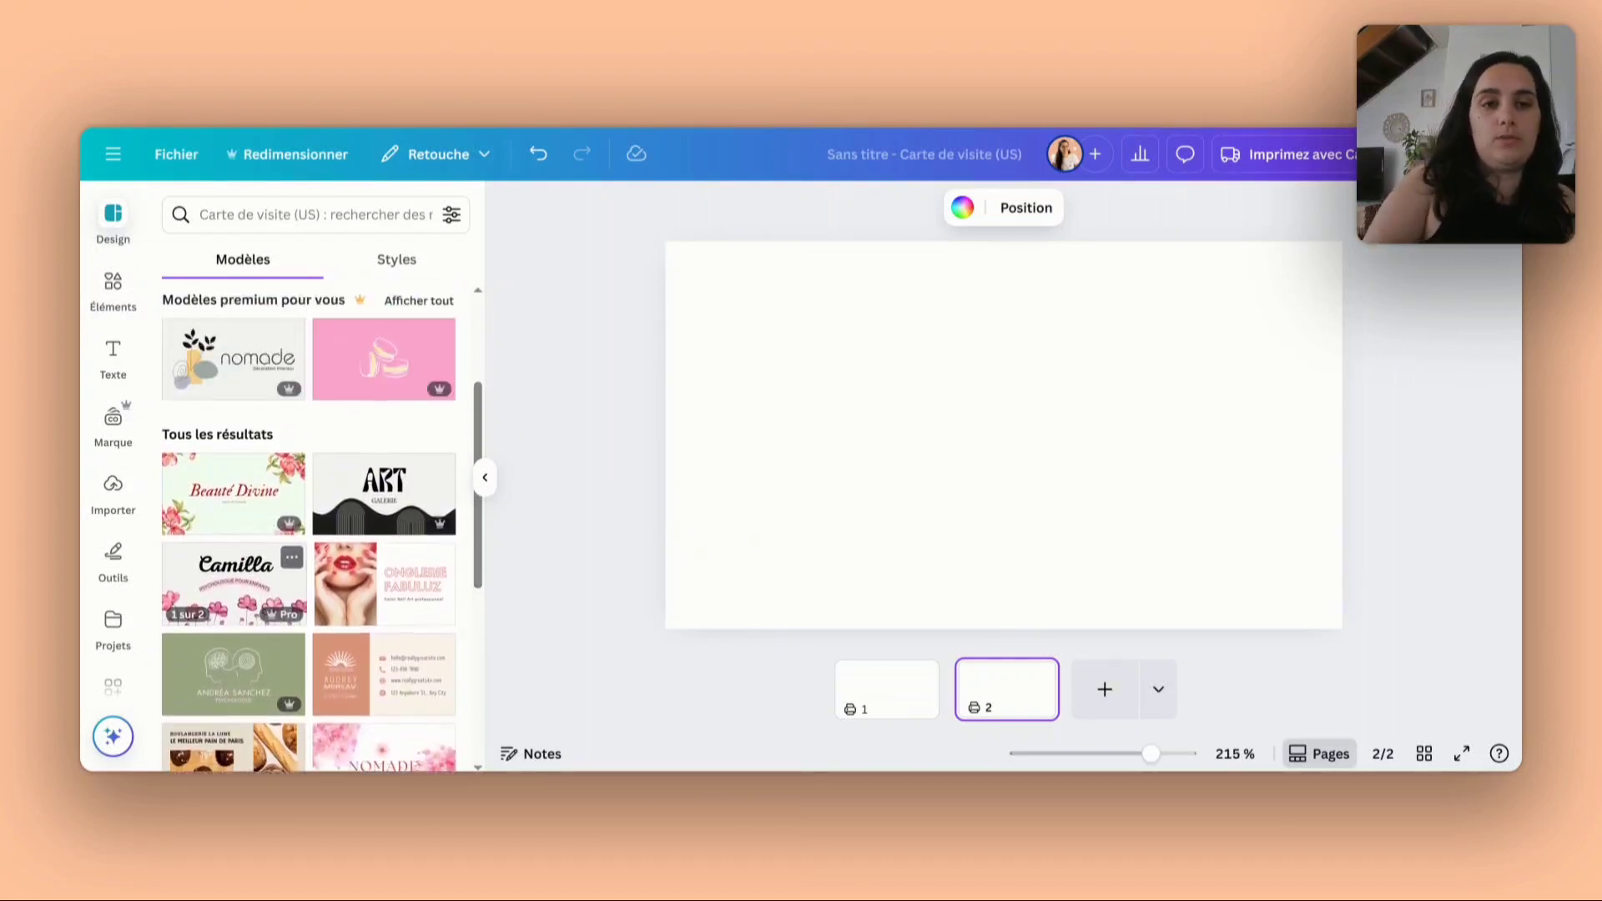
pyautogui.click(300, 215)
pyautogui.write('naturopathe')
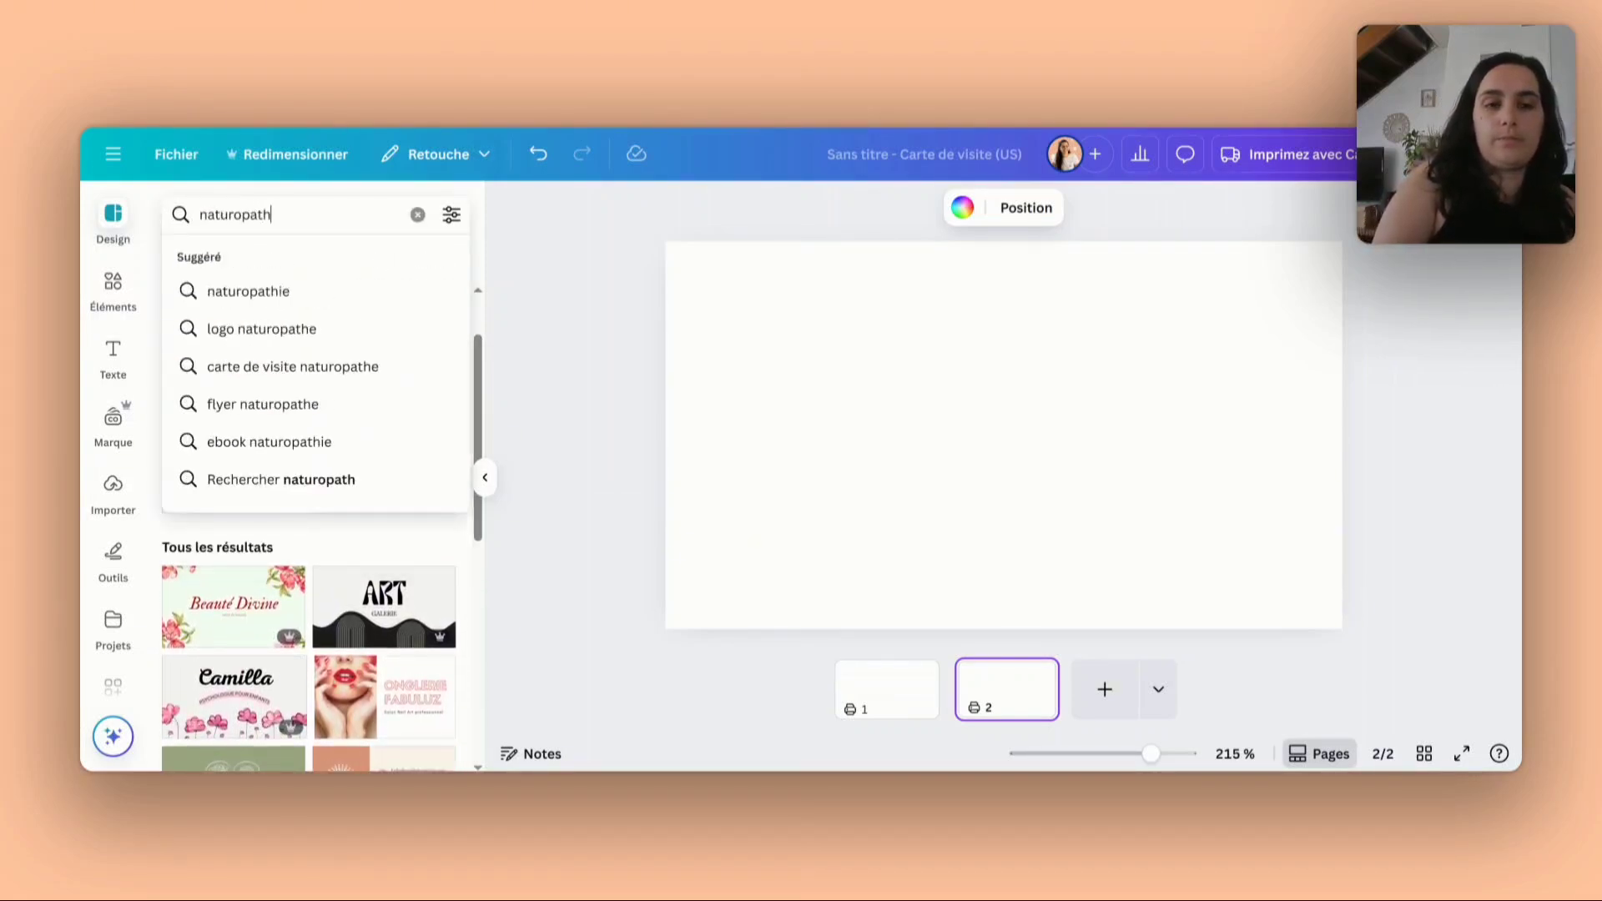
pyautogui.press('Return')
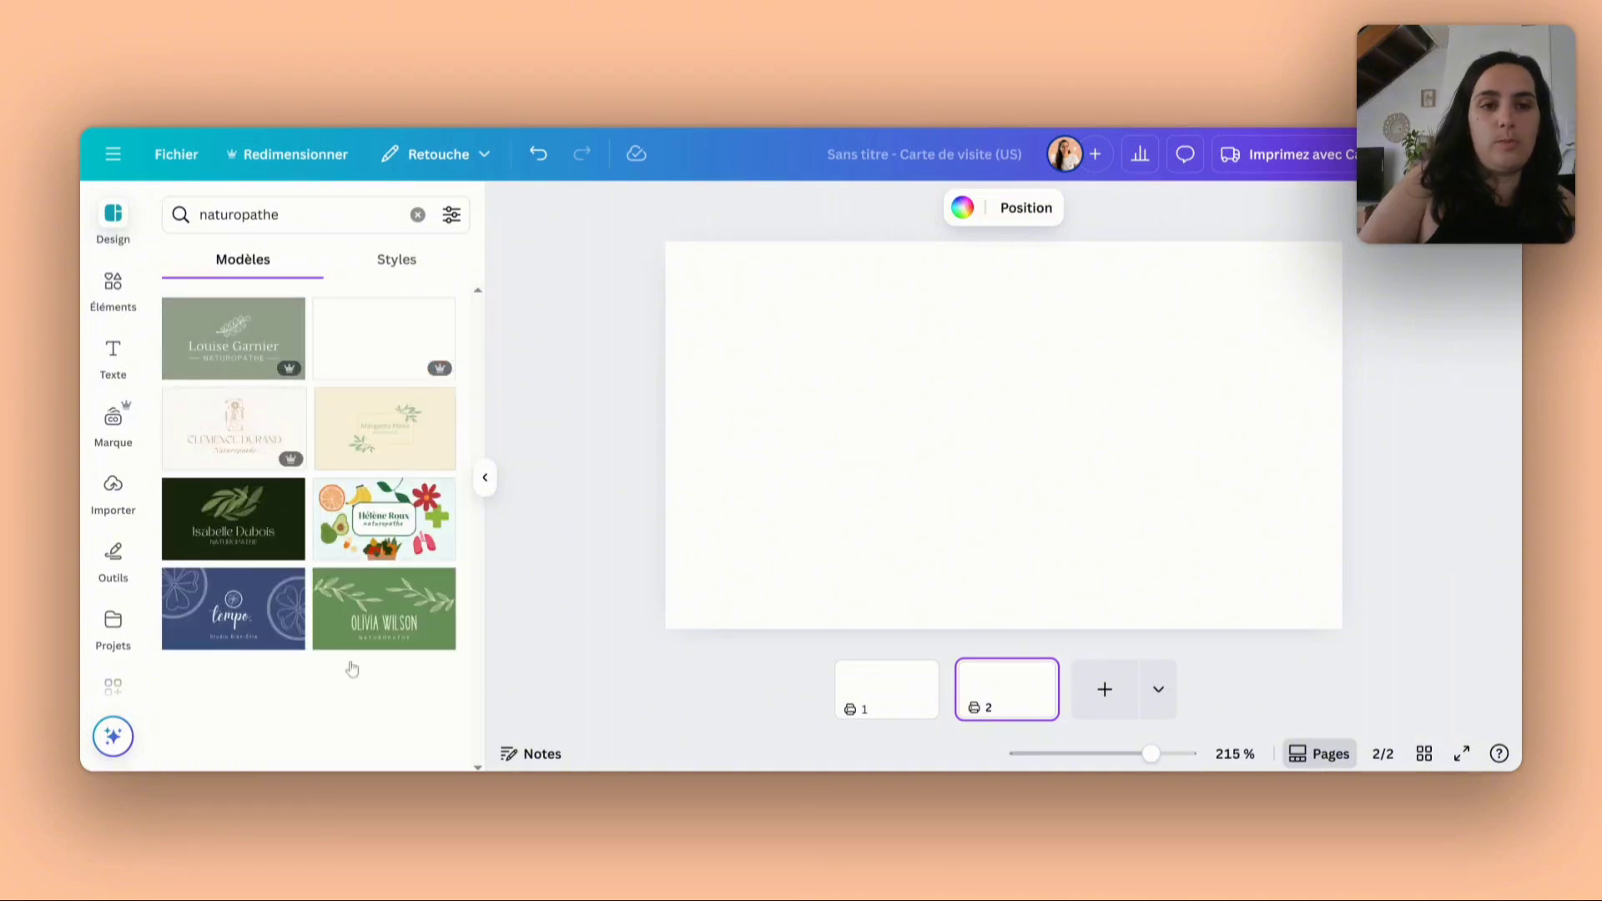
# - Search the business card templates for "sport" and look through the designs
pyautogui.click(250, 214)
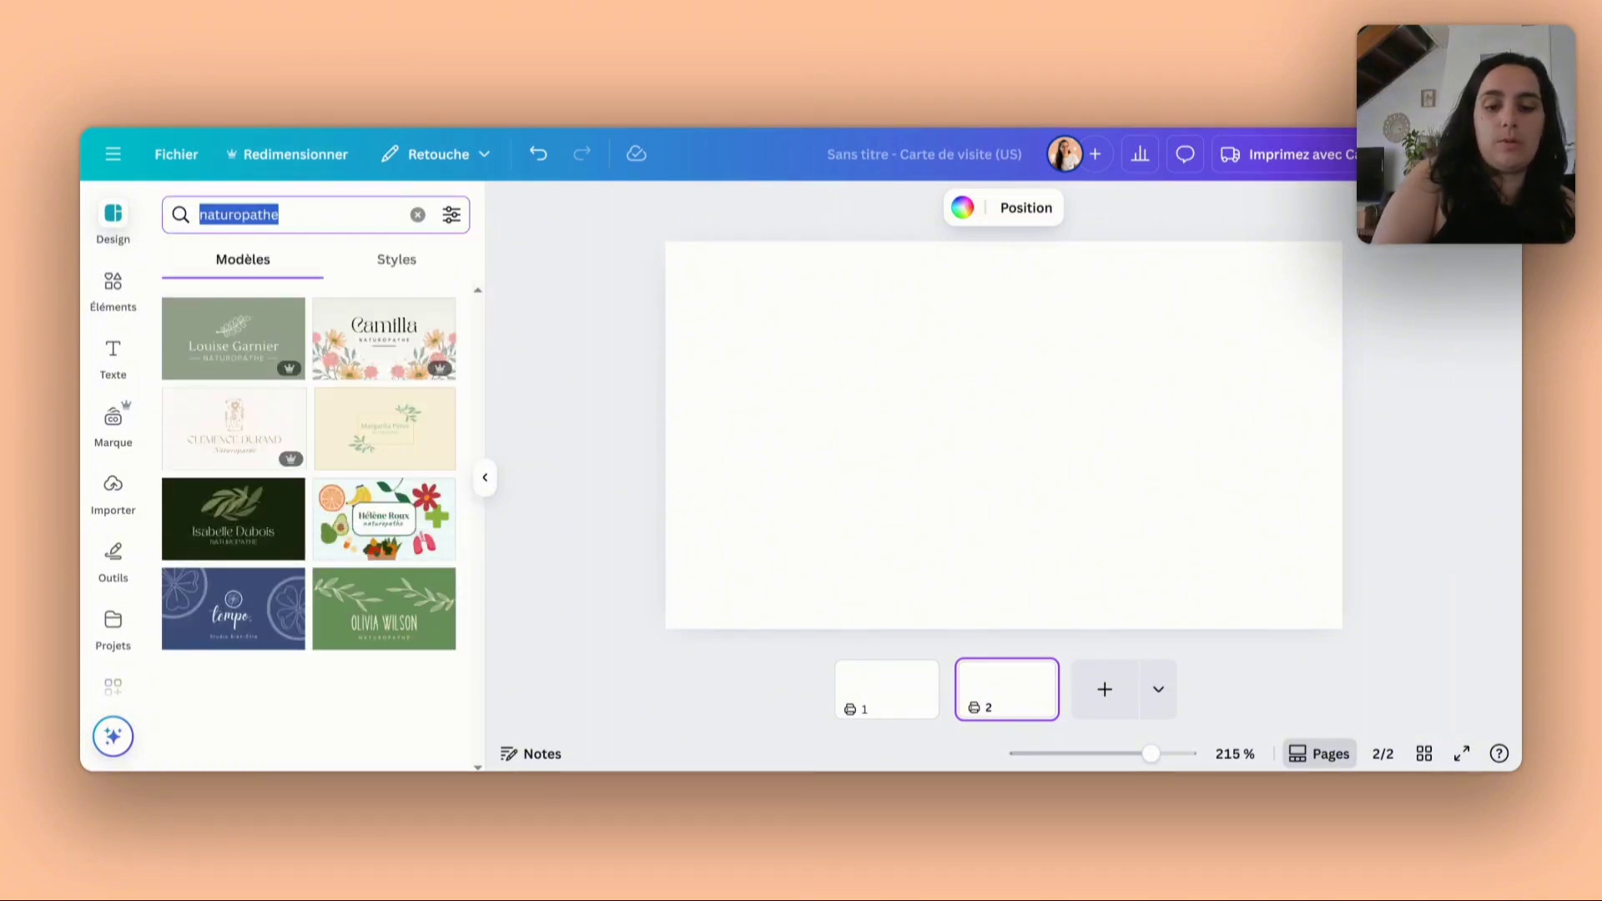
pyautogui.write('sport')
pyautogui.press('Return')
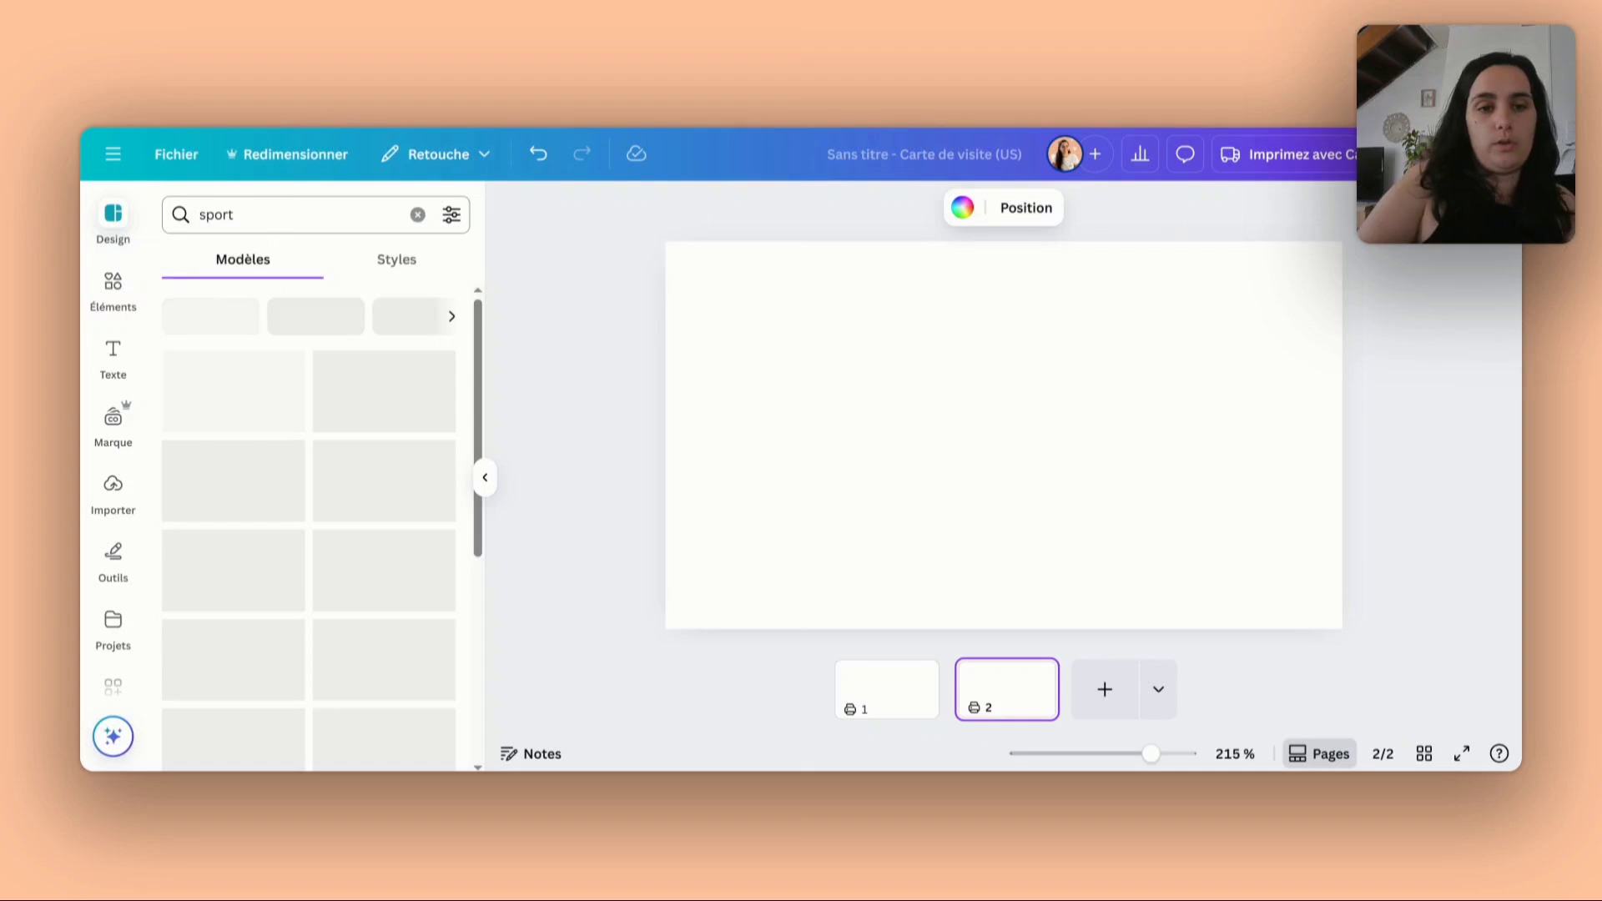
pyautogui.scroll(-3, 342, 597)
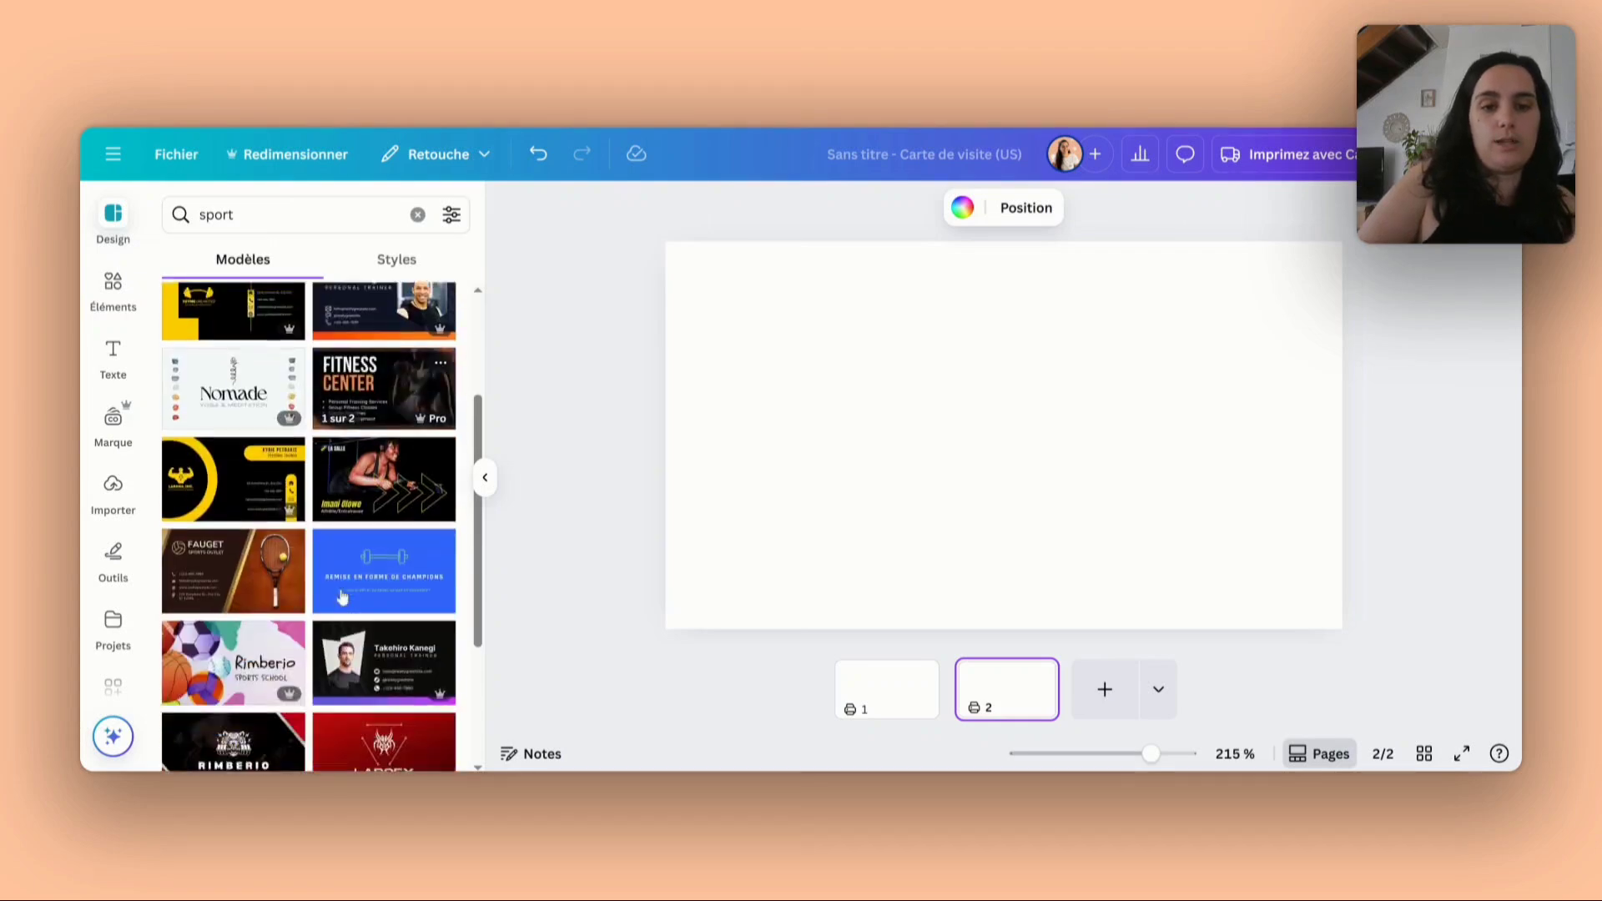
pyautogui.scroll(-3, 342, 596)
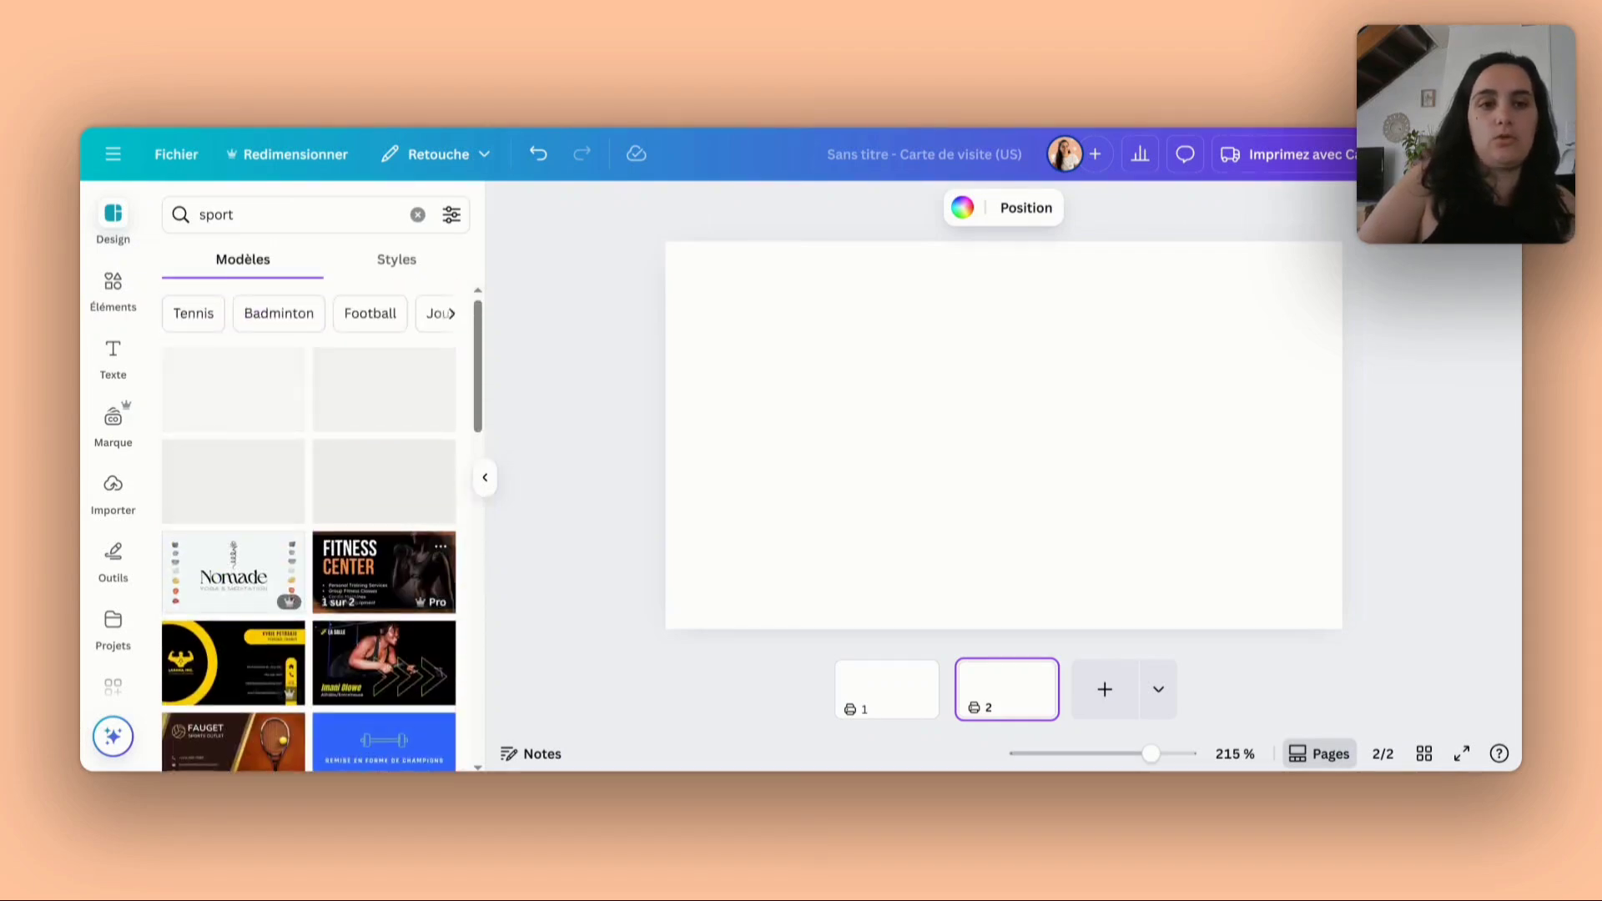
# - Search the templates for "bien-être", preview the pink two-page template, and close the template browser without applying one
pyautogui.doubleClick(250, 221)
pyautogui.press('BackSpace')
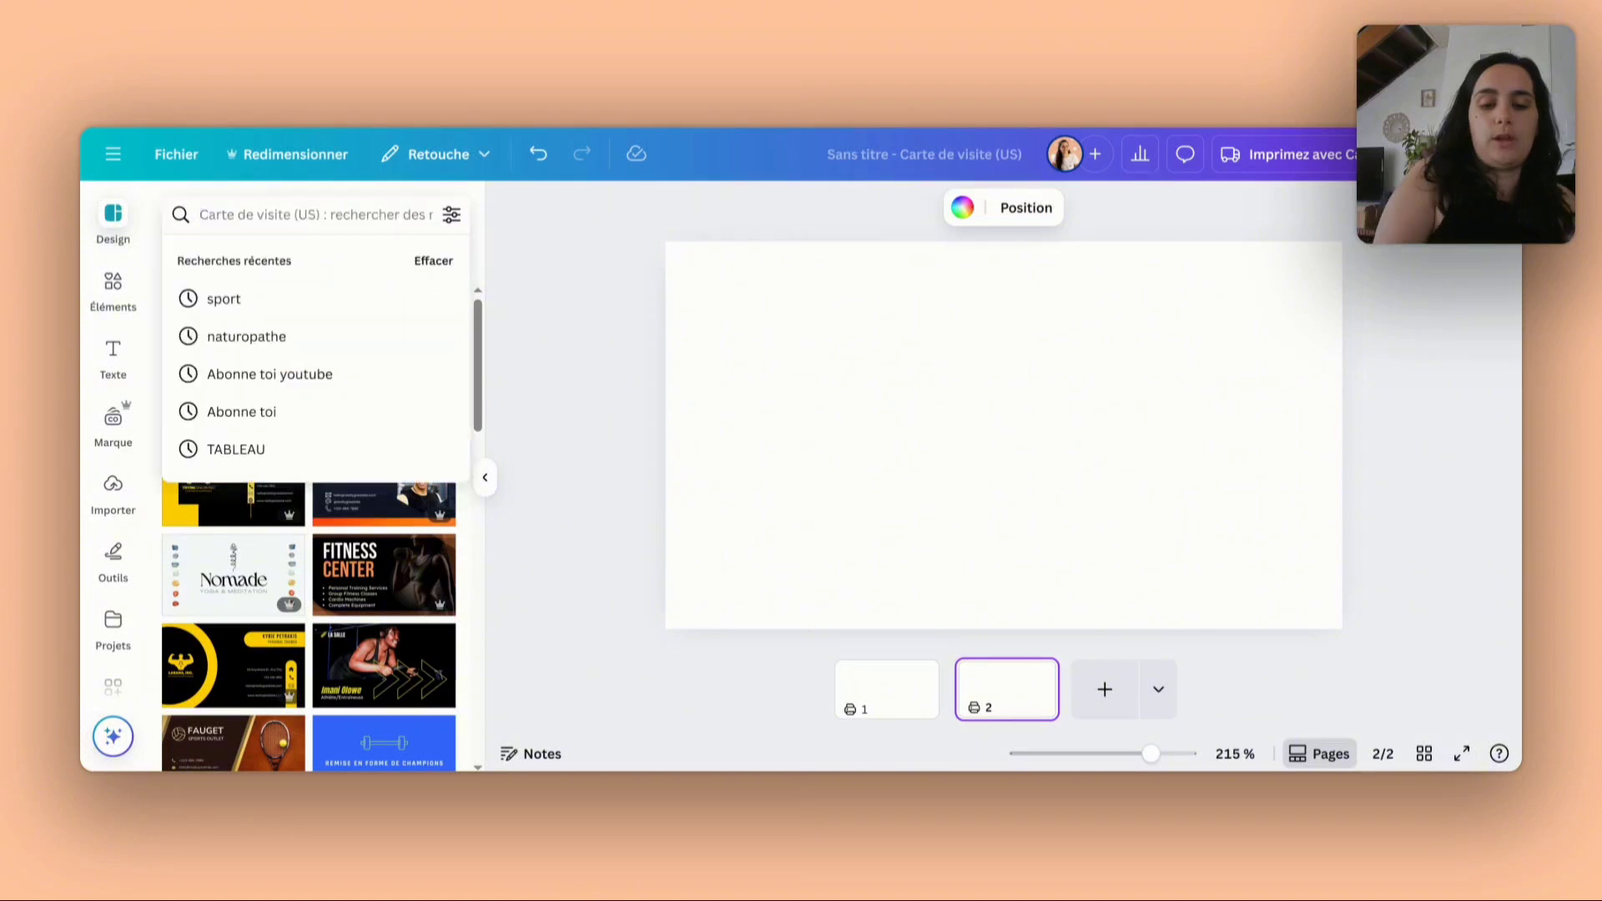
pyautogui.write('bien-êt')
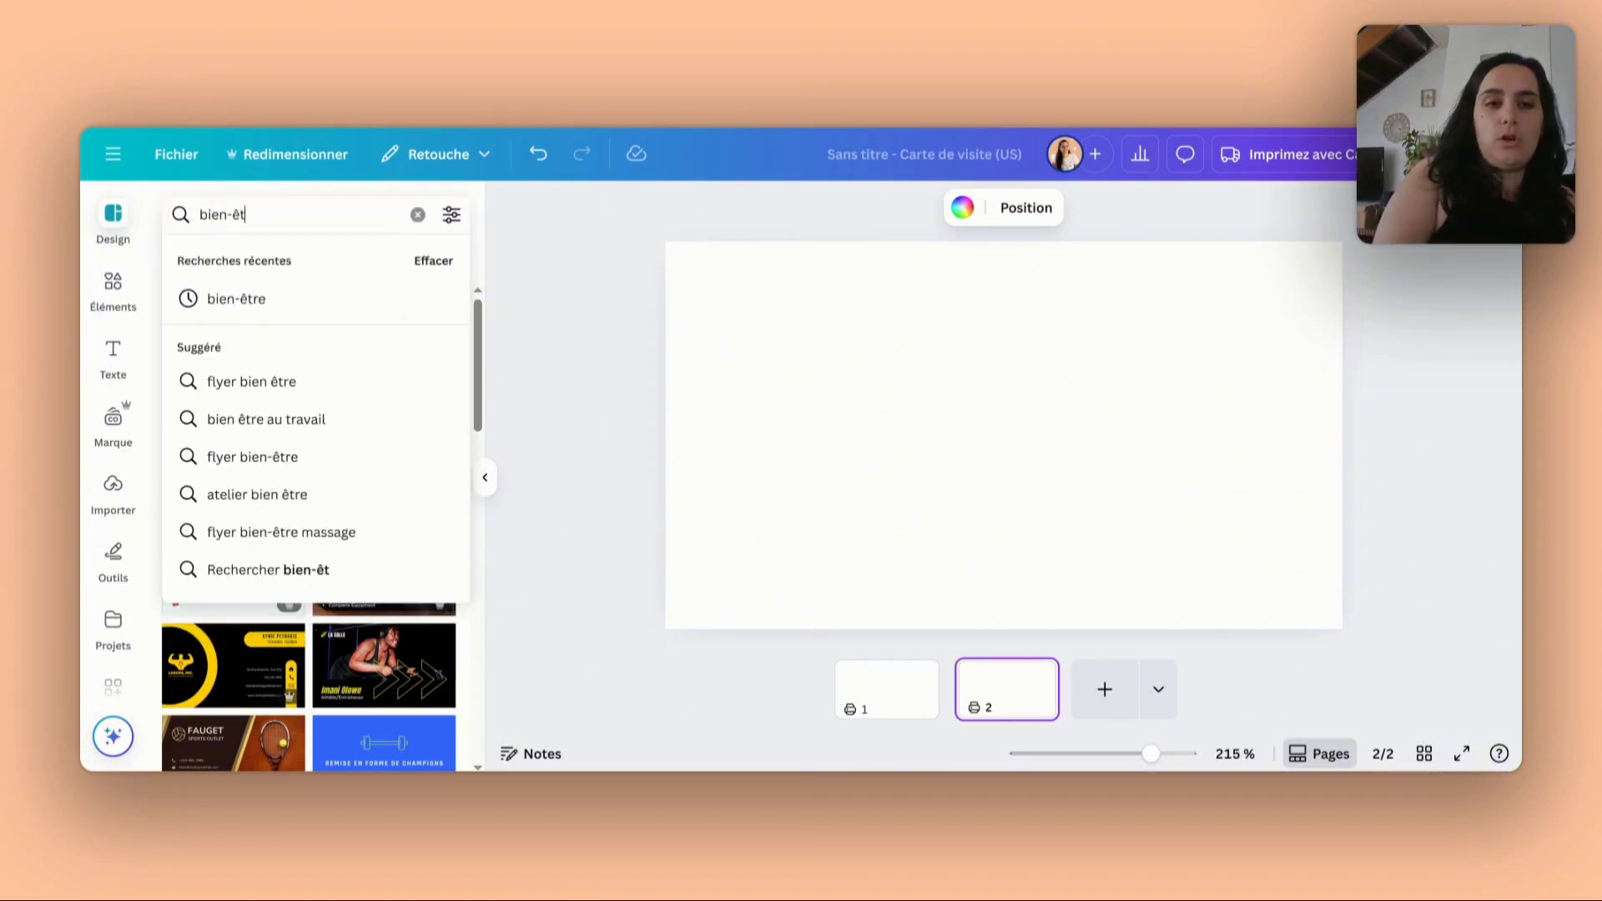
pyautogui.write('re')
pyautogui.press('Return')
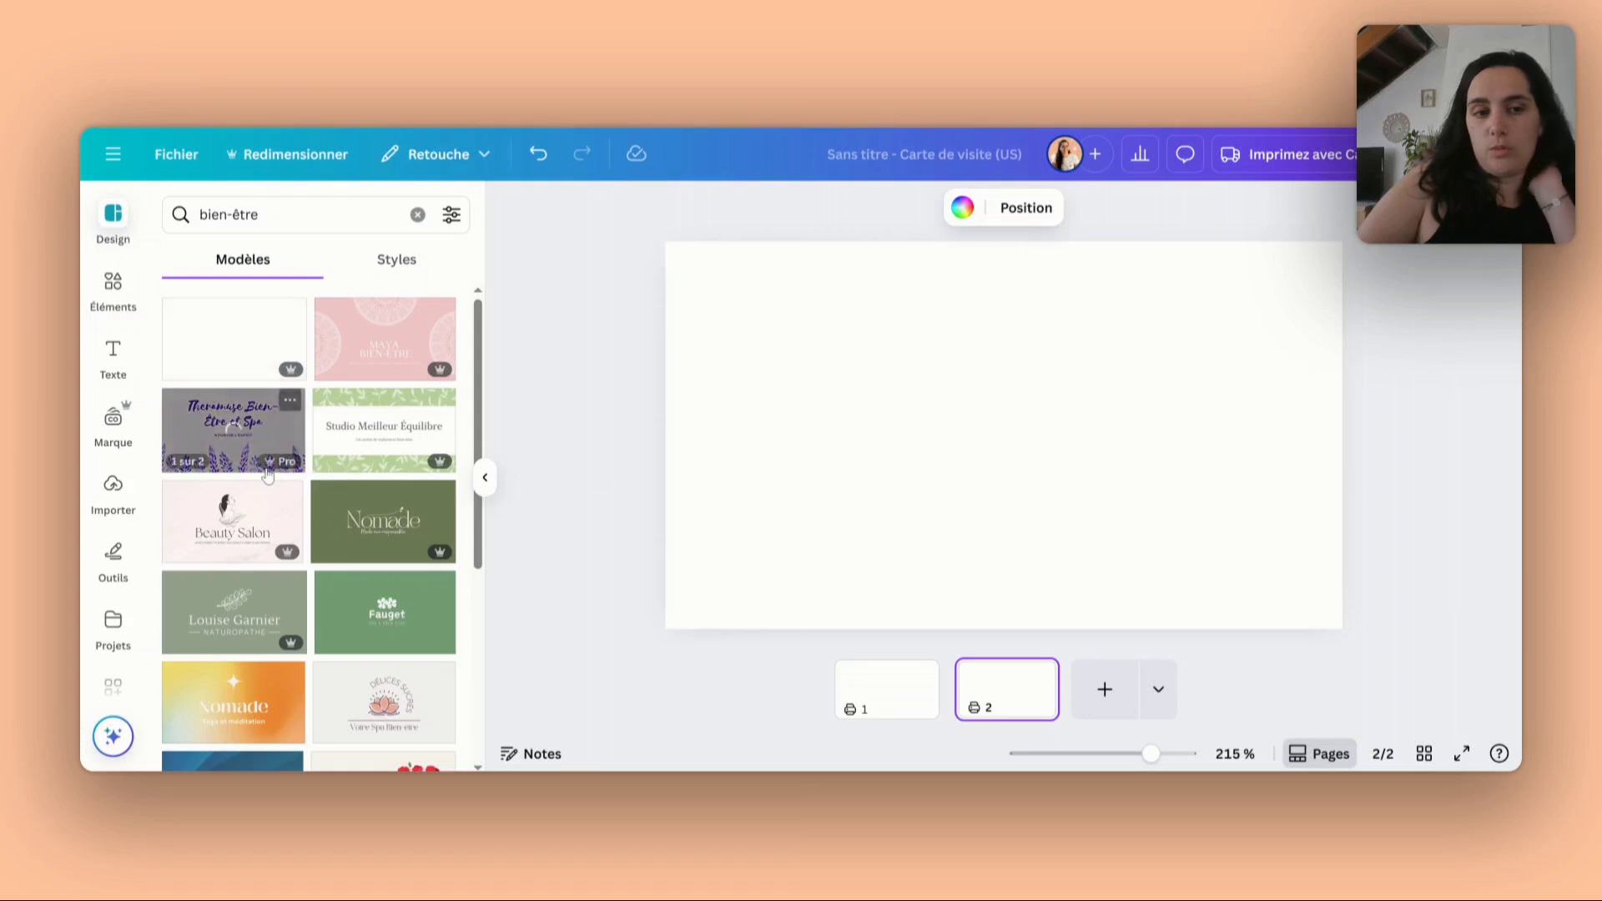
pyautogui.click(372, 357)
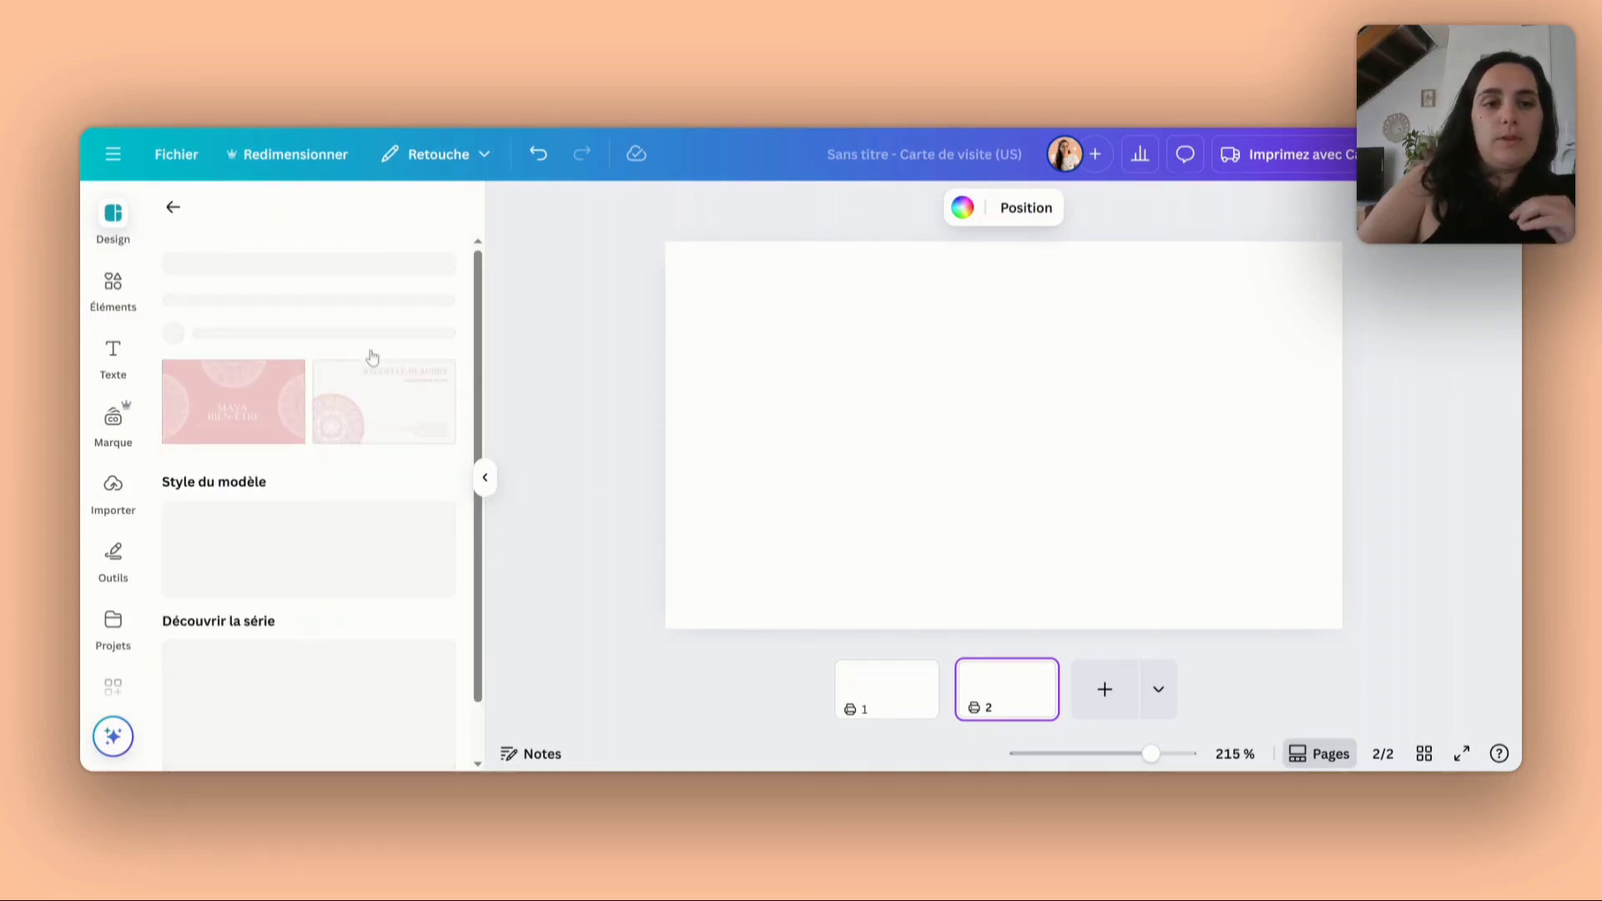
pyautogui.click(172, 207)
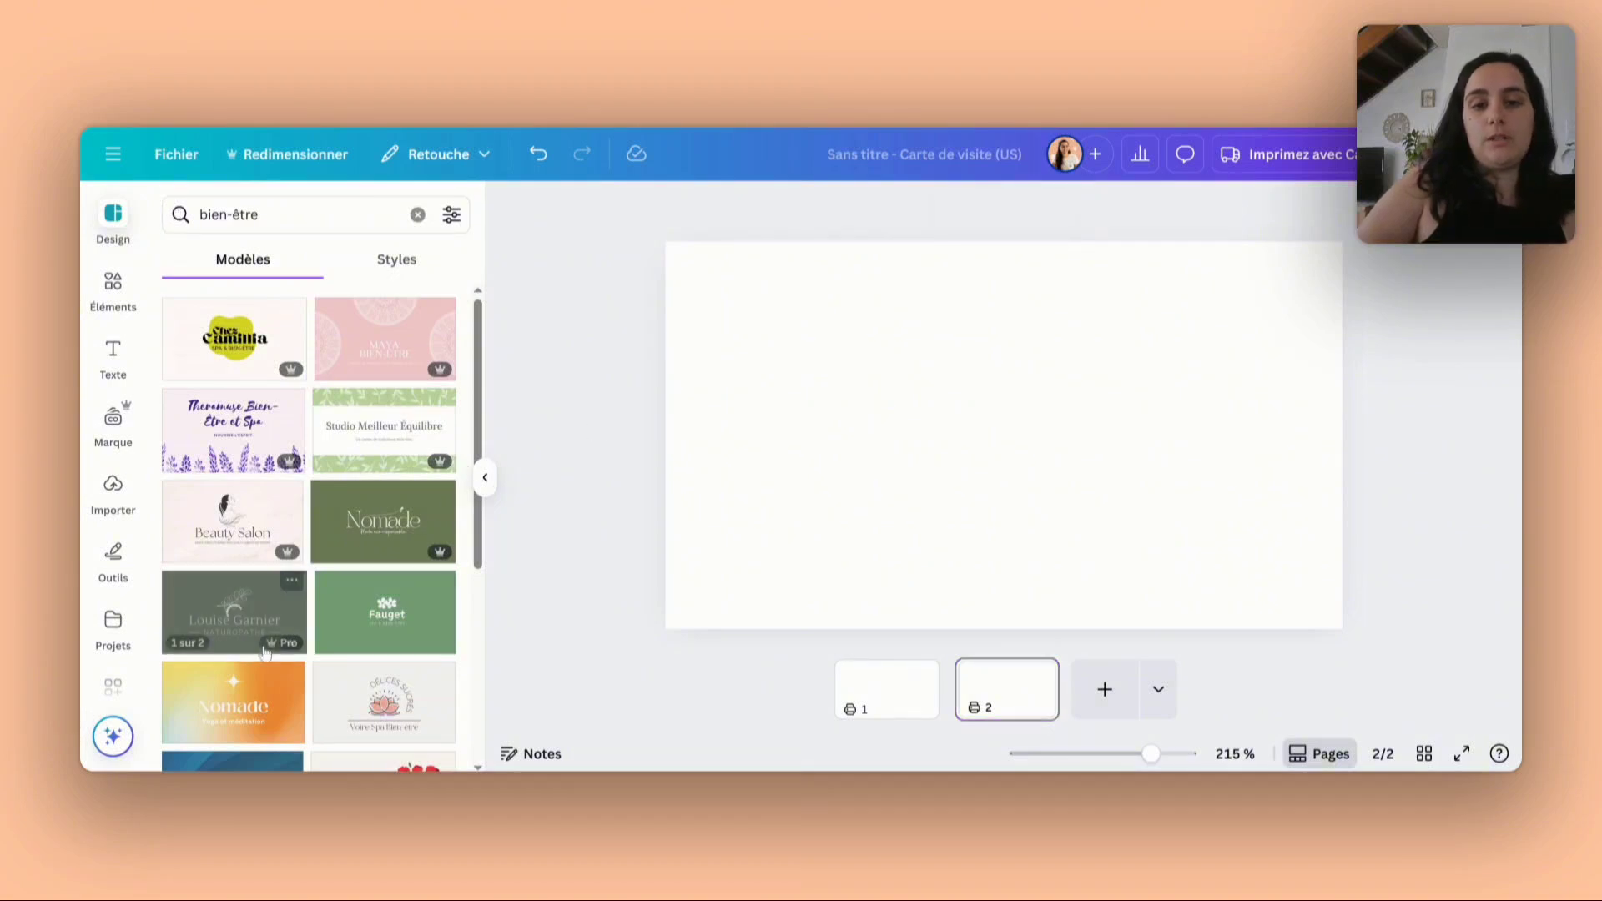
pyautogui.scroll(-2, 264, 654)
pyautogui.click(485, 477)
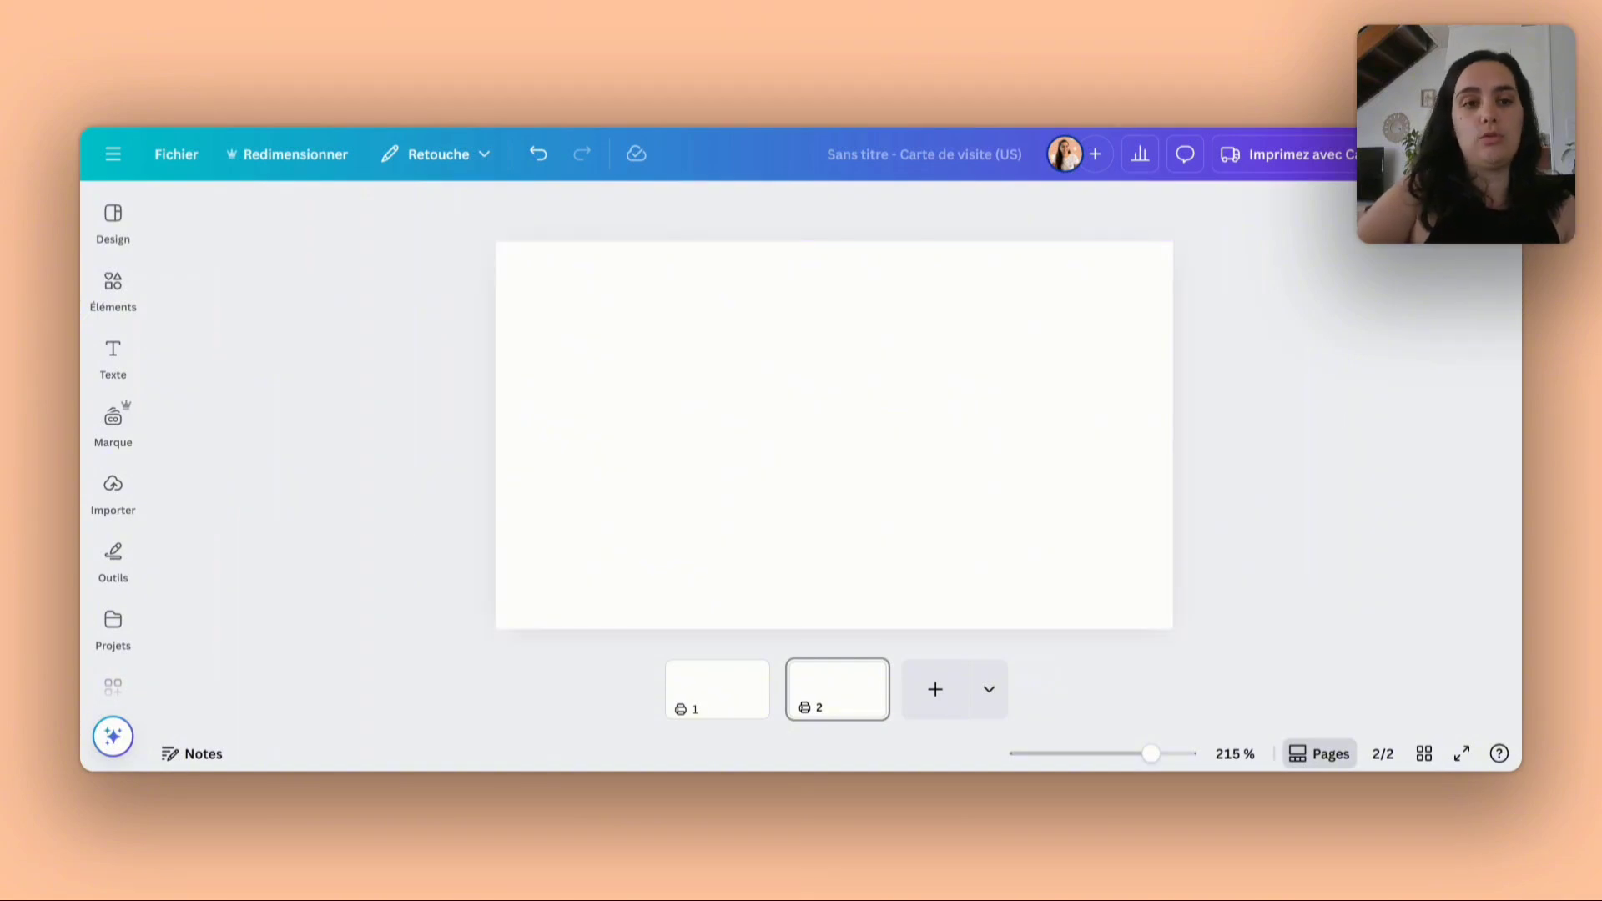
pyautogui.click(568, 427)
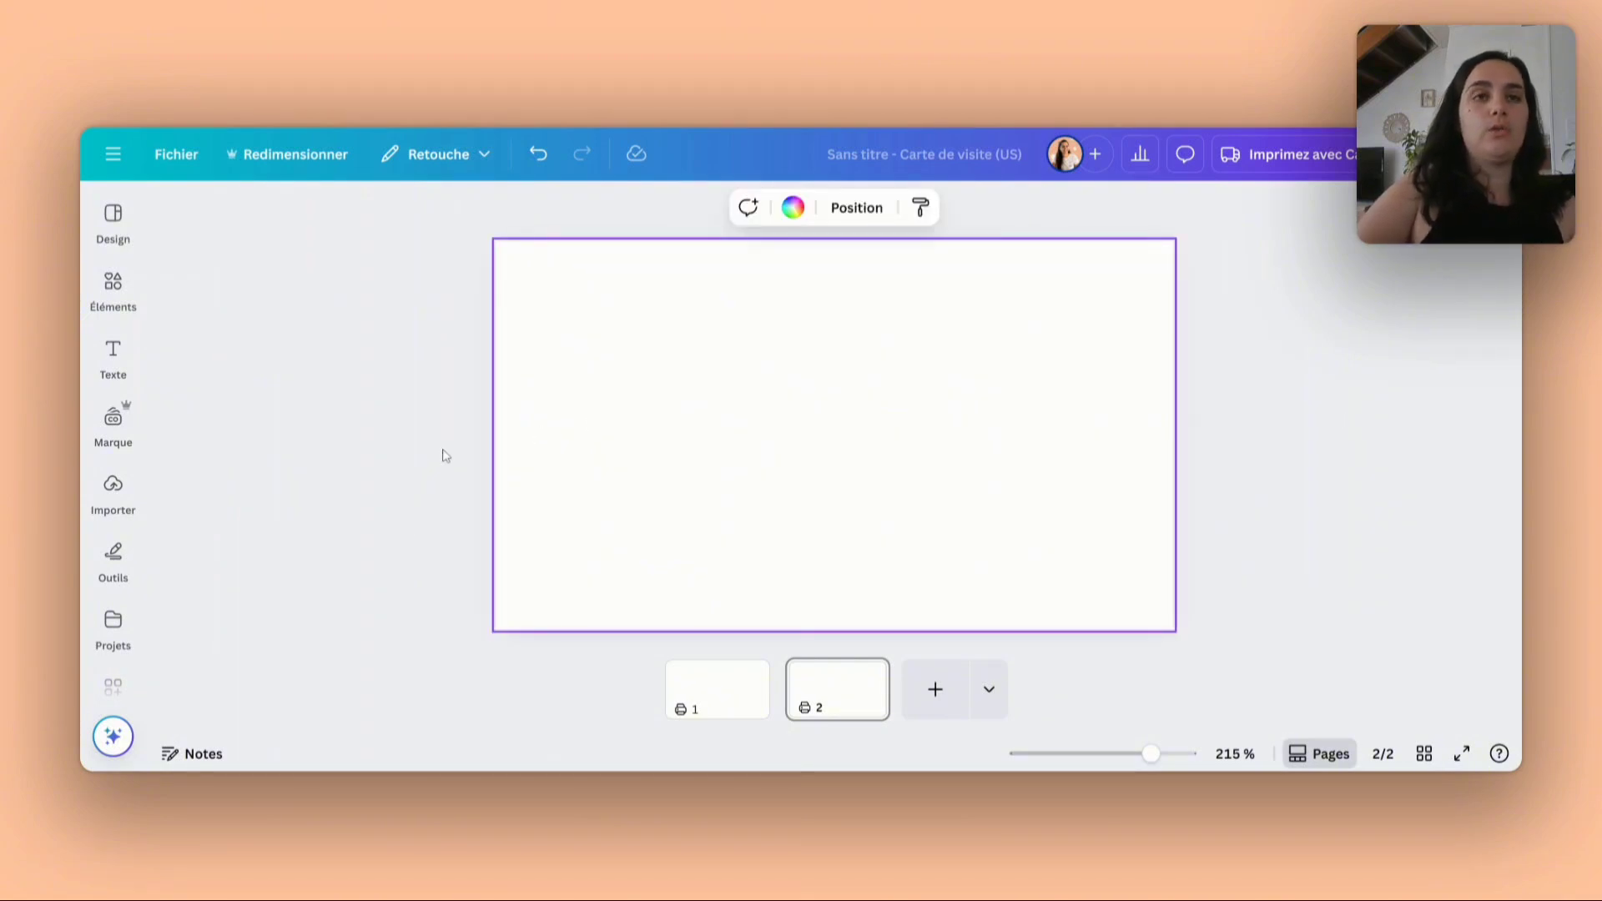
pyautogui.click(365, 483)
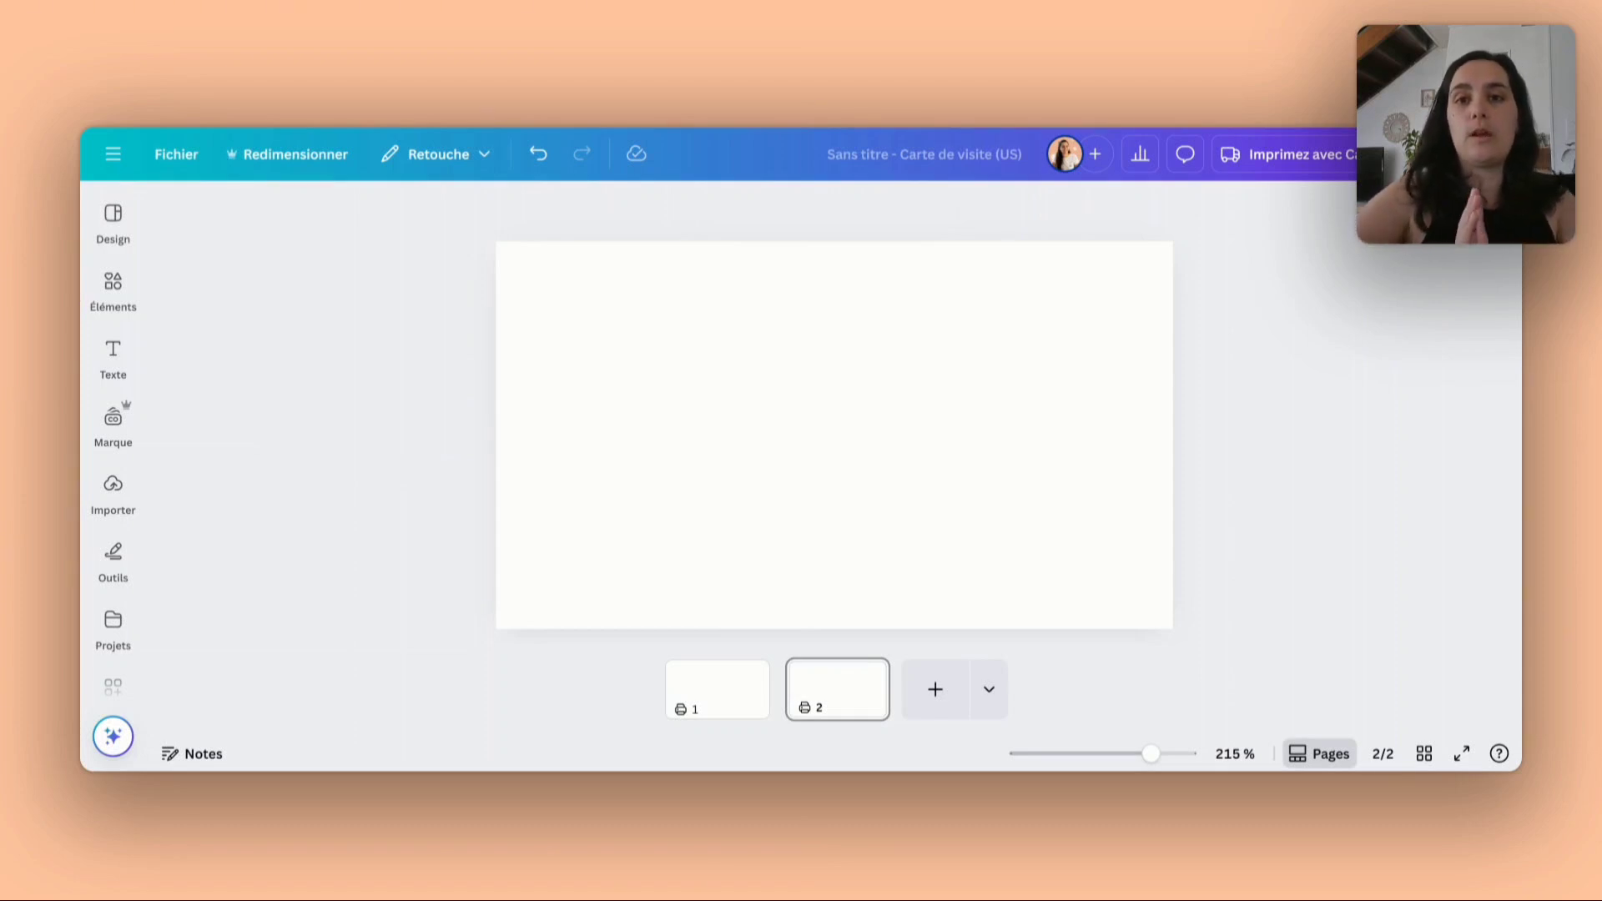
# - Set the second page's background to the light peach main colour of the Meora design brand palette
pyautogui.click(617, 437)
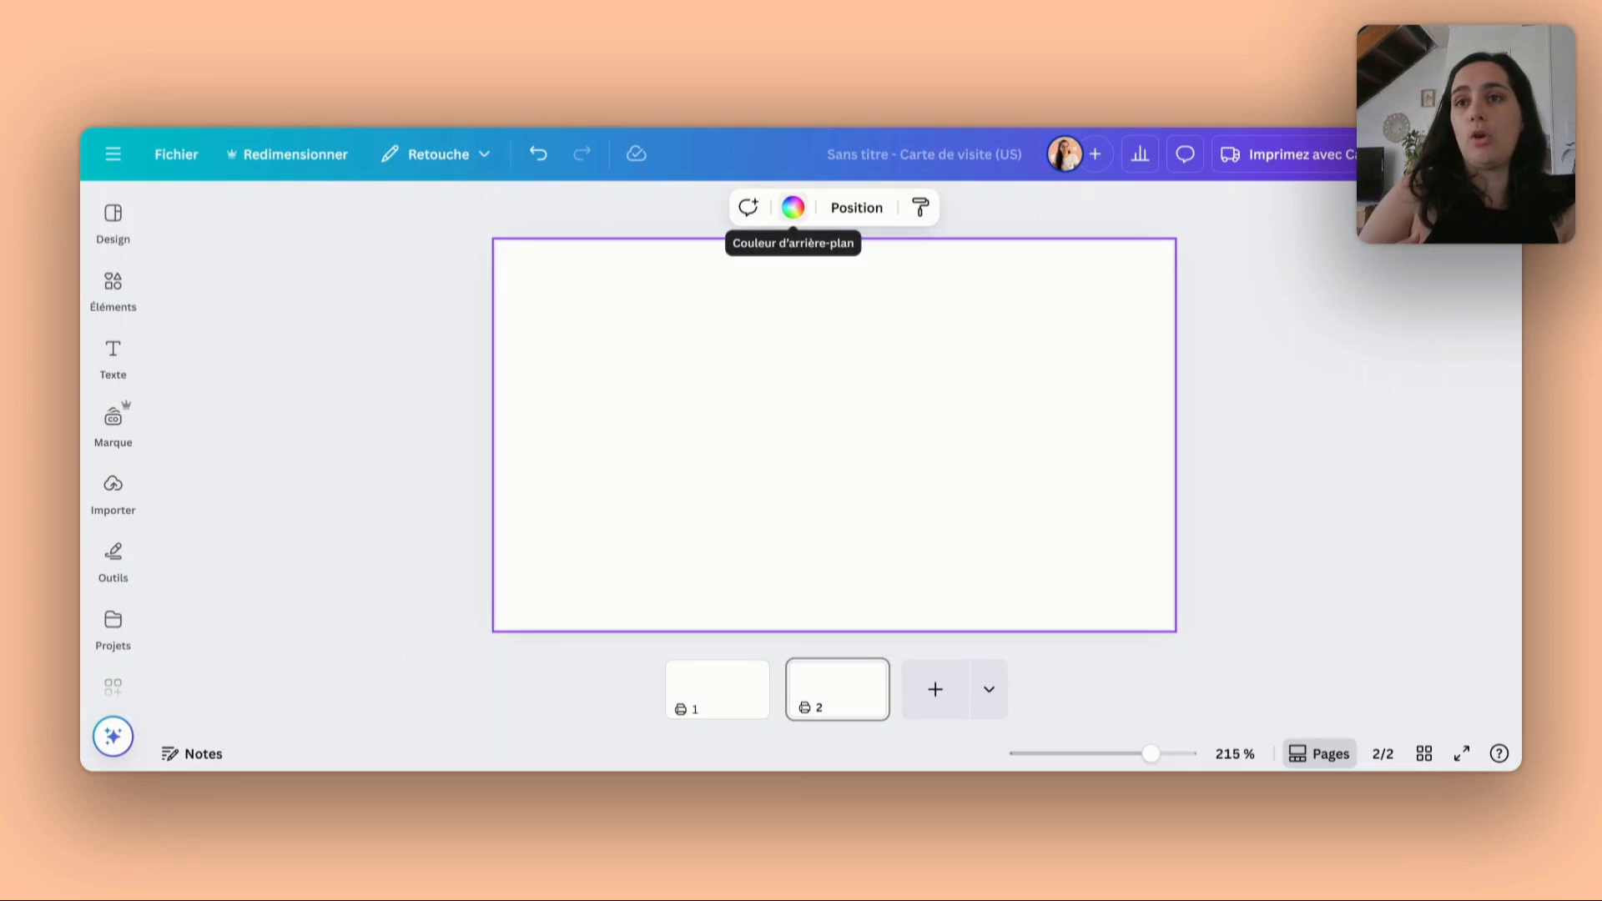
pyautogui.click(791, 216)
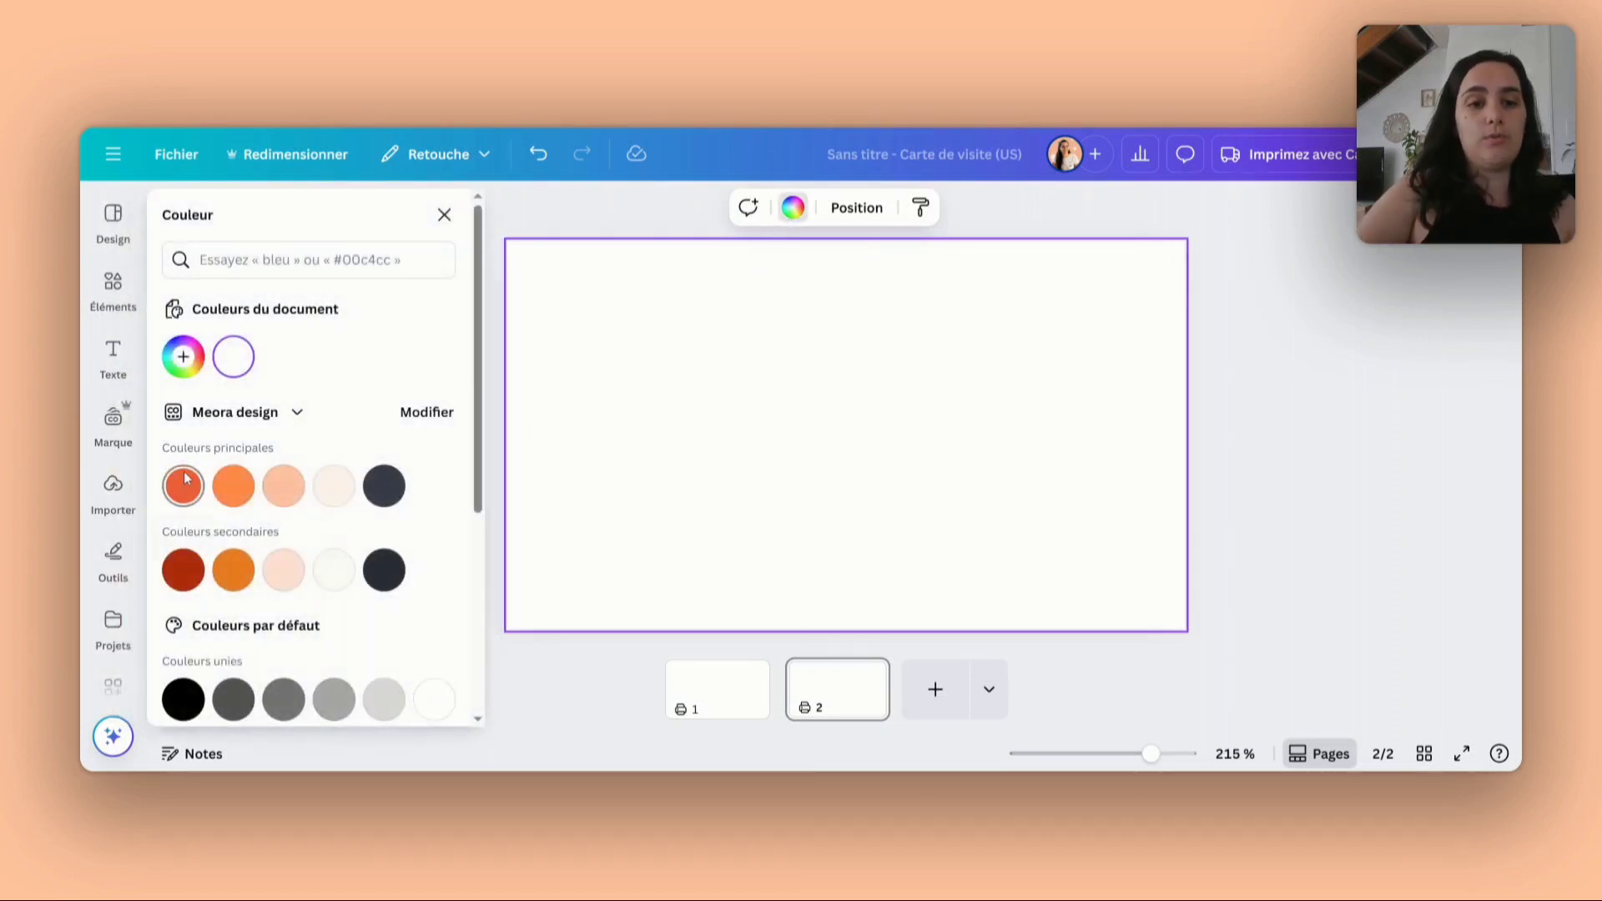
pyautogui.scroll(-1, 250, 476)
pyautogui.click(288, 464)
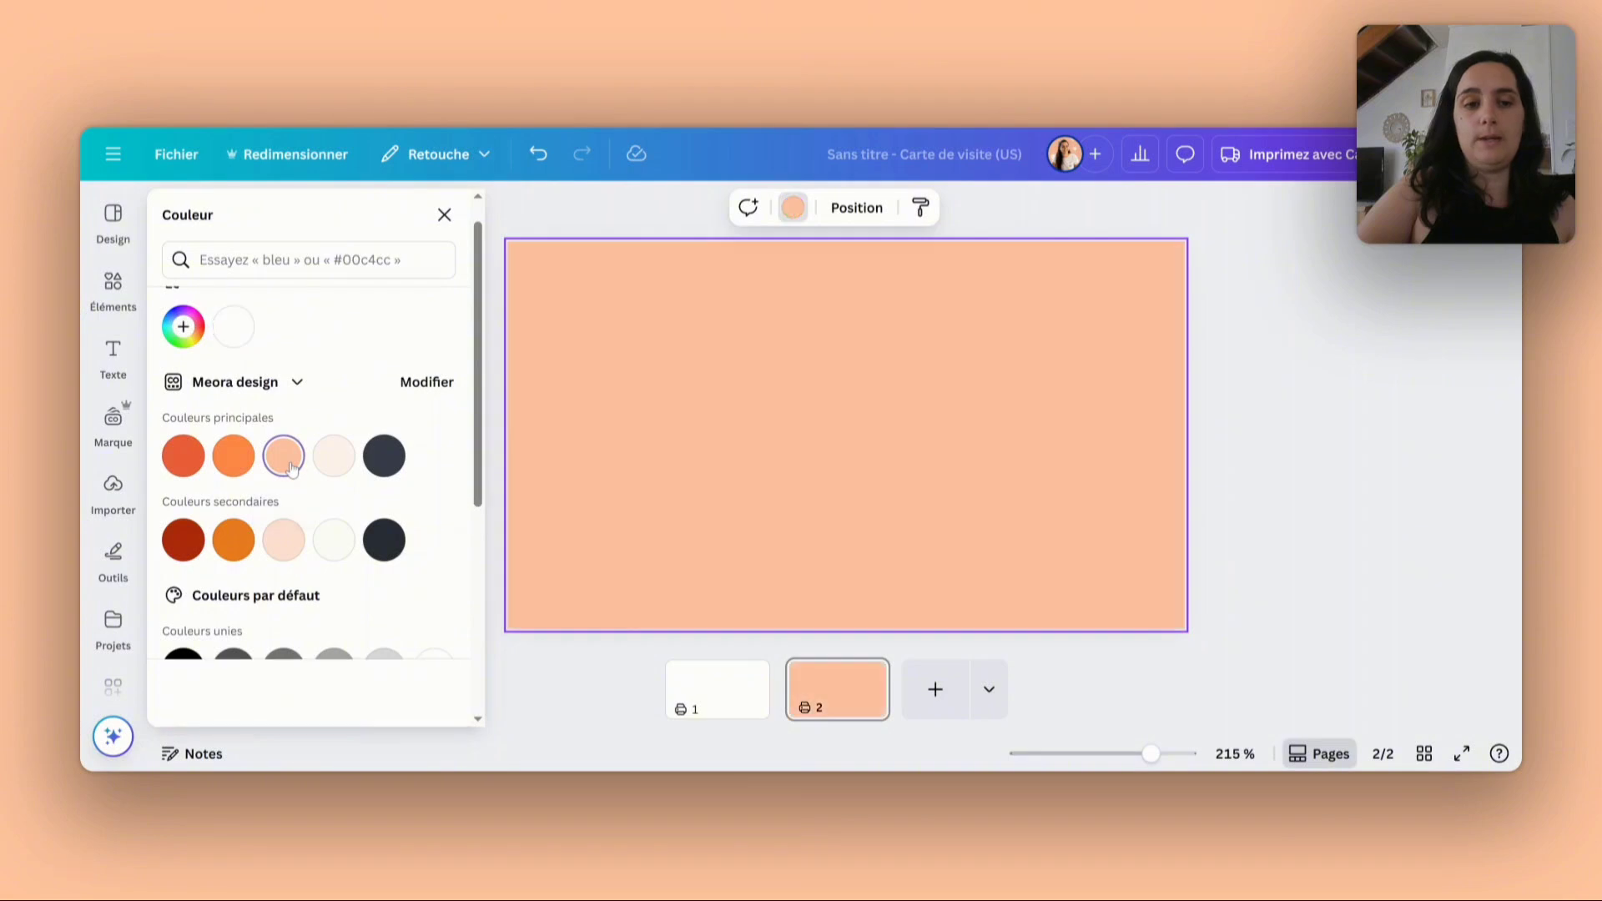
pyautogui.click(1280, 377)
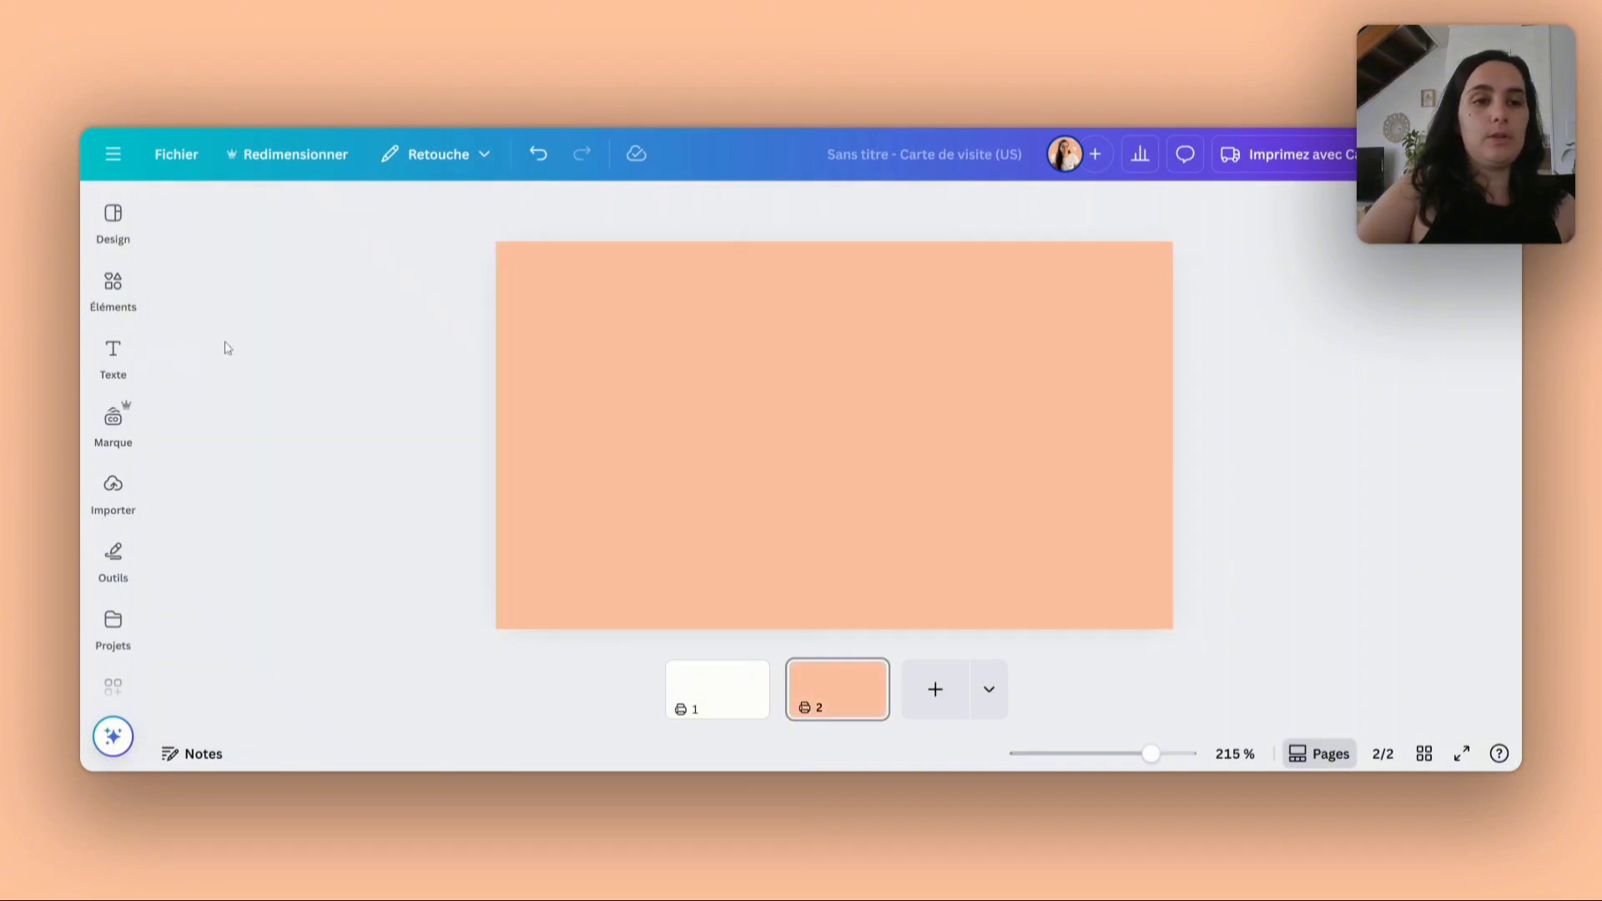
# - Look through the Meora design brand kit's logos, colours, fonts, photos and icons
pyautogui.click(101, 293)
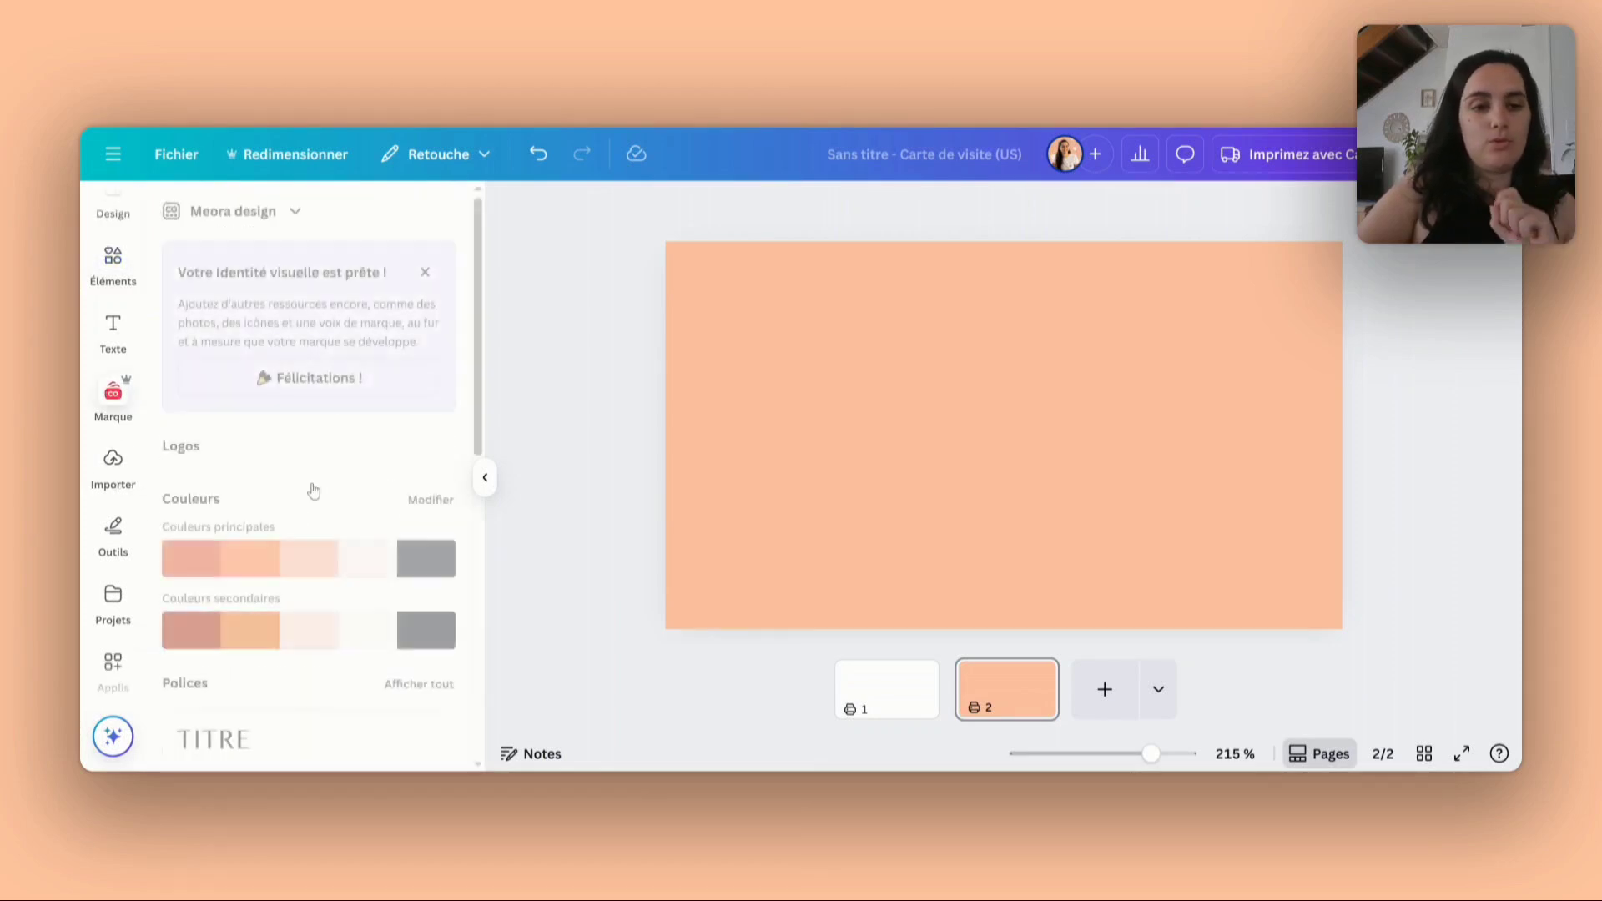
pyautogui.scroll(-7, 334, 444)
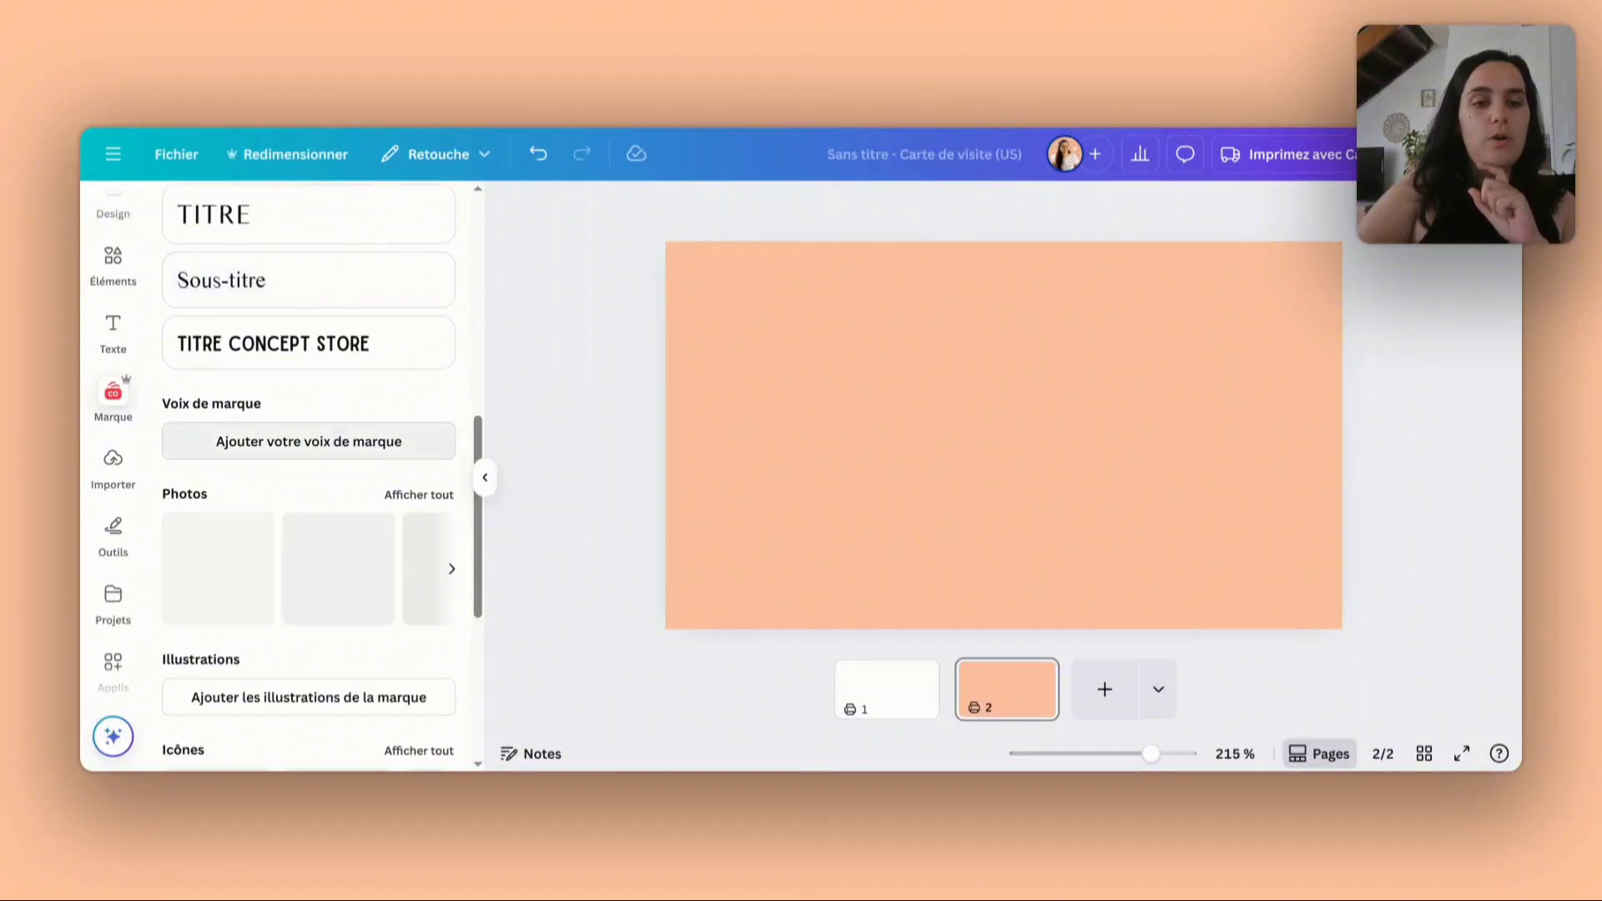
pyautogui.scroll(-5, 357, 379)
pyautogui.scroll(2, 325, 571)
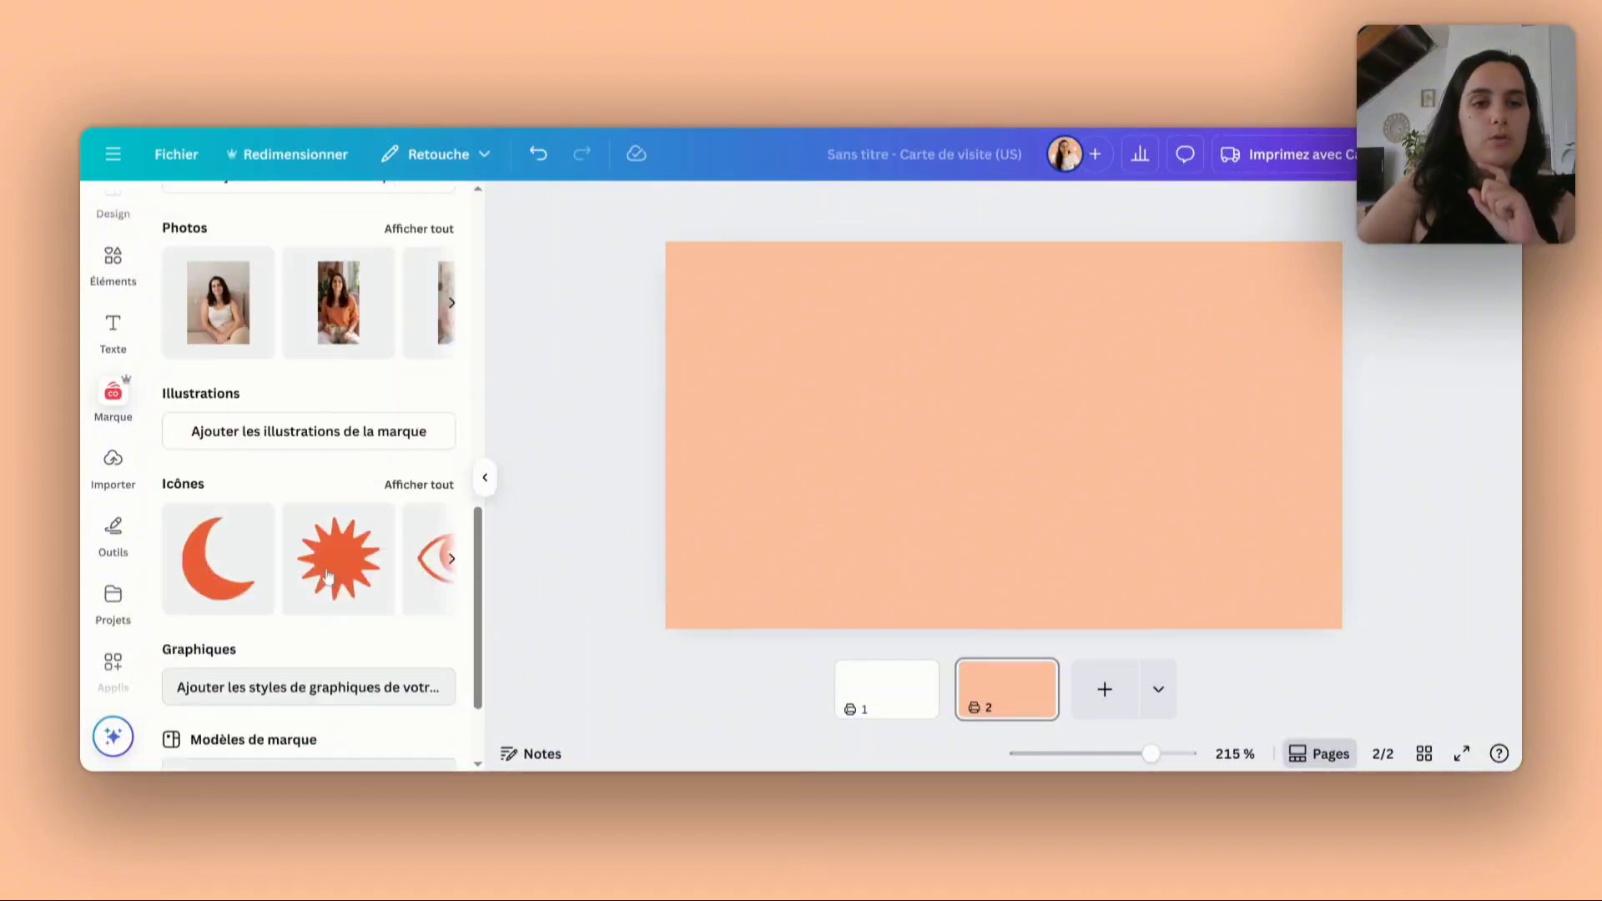
pyautogui.scroll(10, 327, 576)
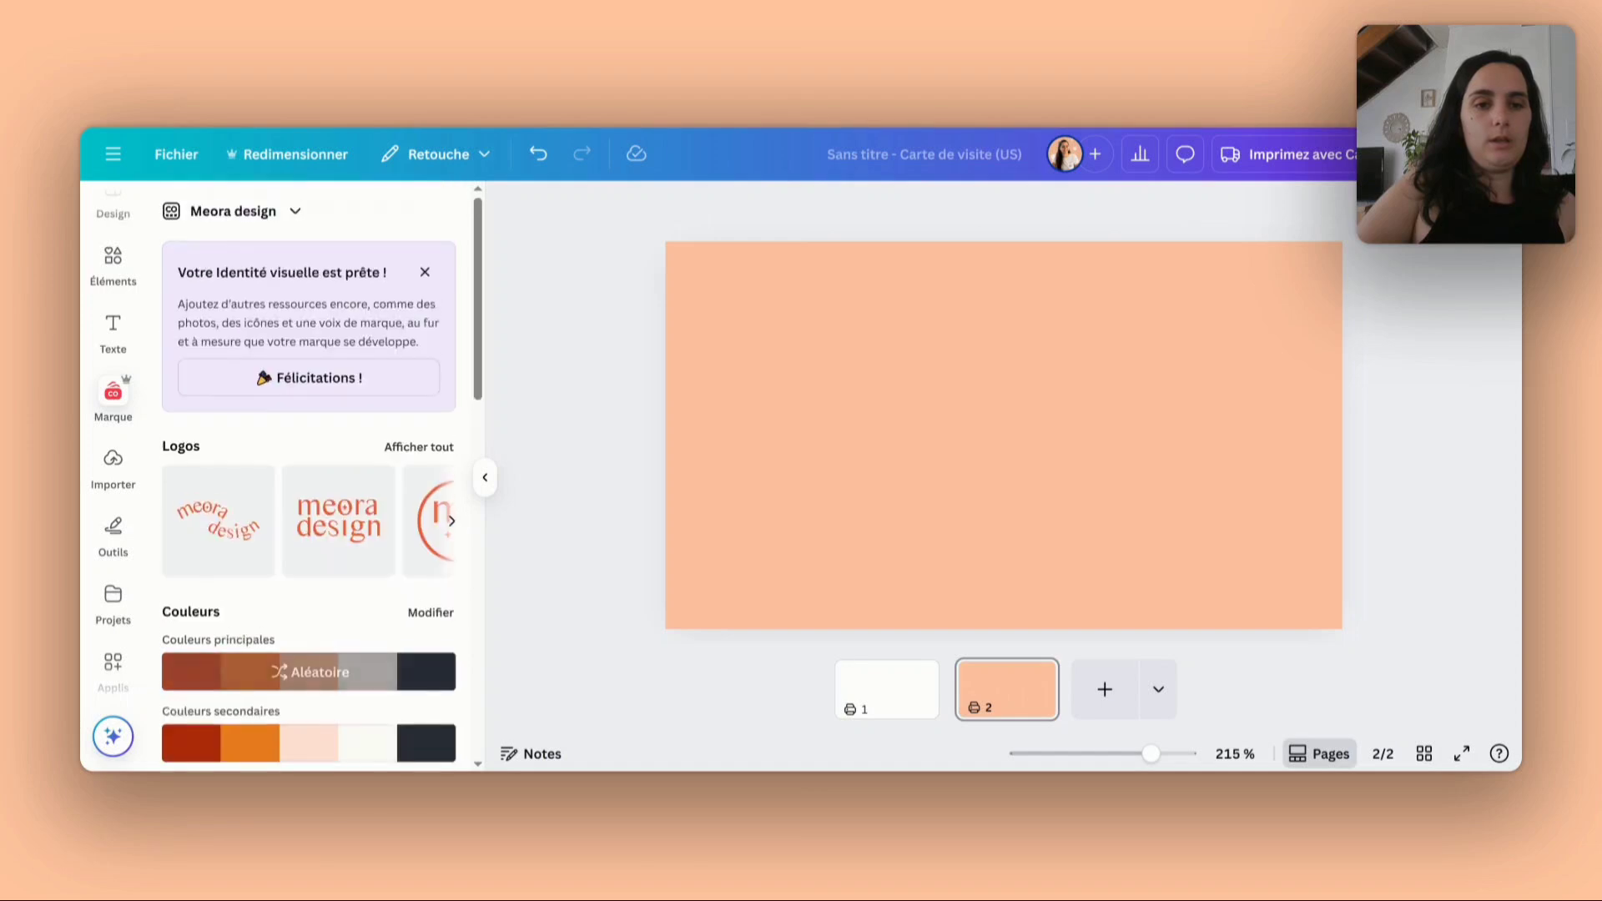
pyautogui.scroll(-1, 403, 381)
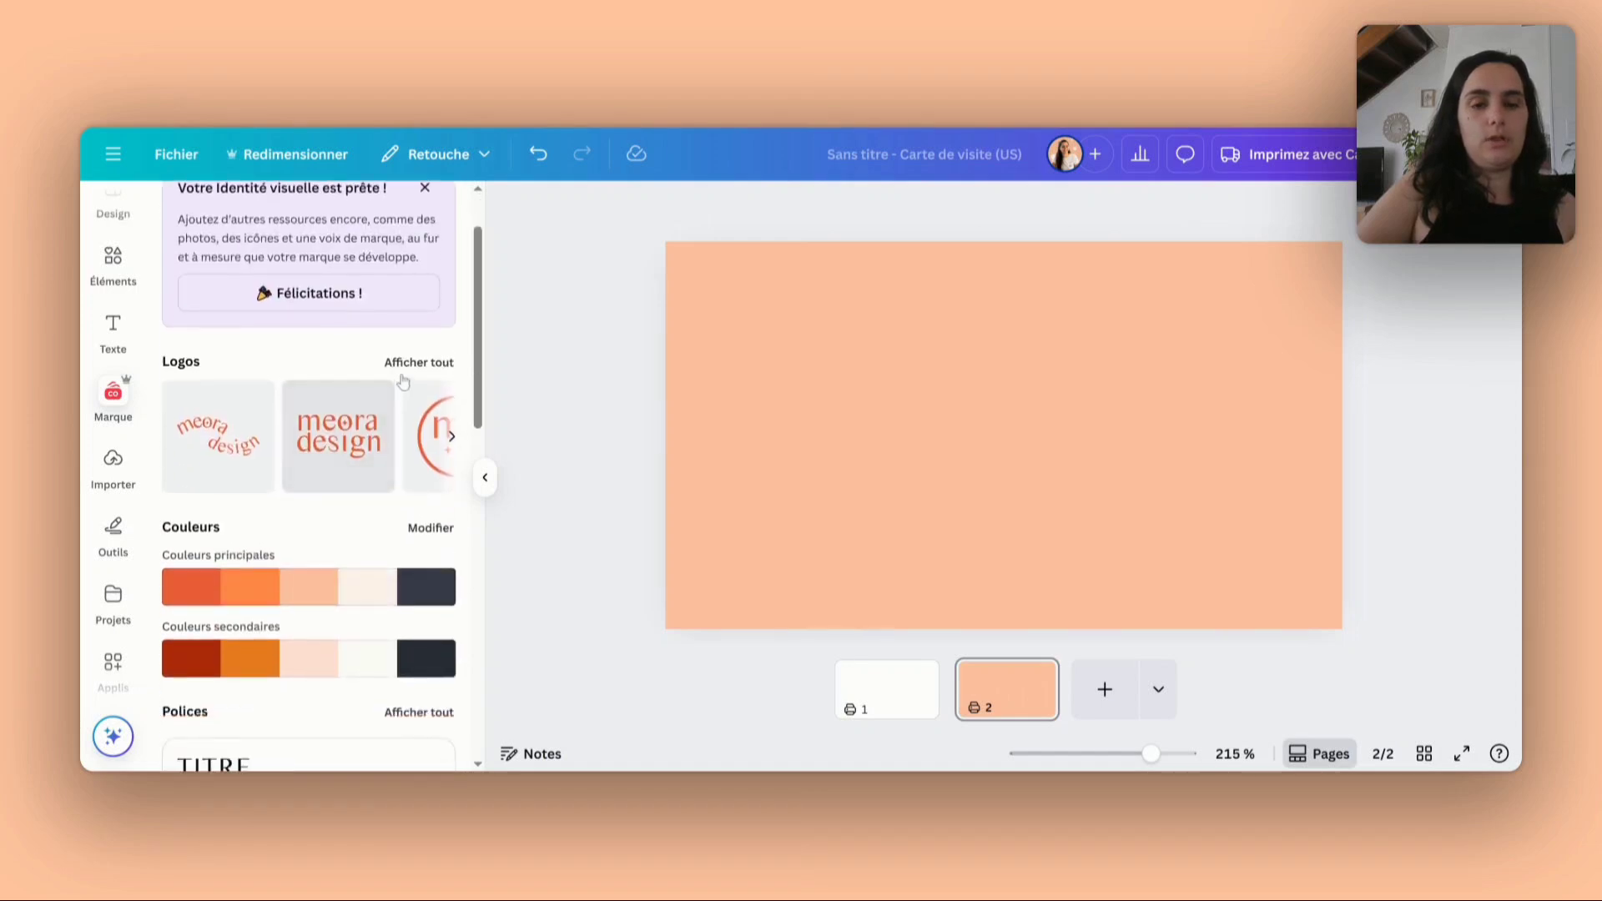
# - Show all the brand logos and place the wavy "meora design" Logo 4 on the second page
pyautogui.click(409, 363)
pyautogui.click(215, 367)
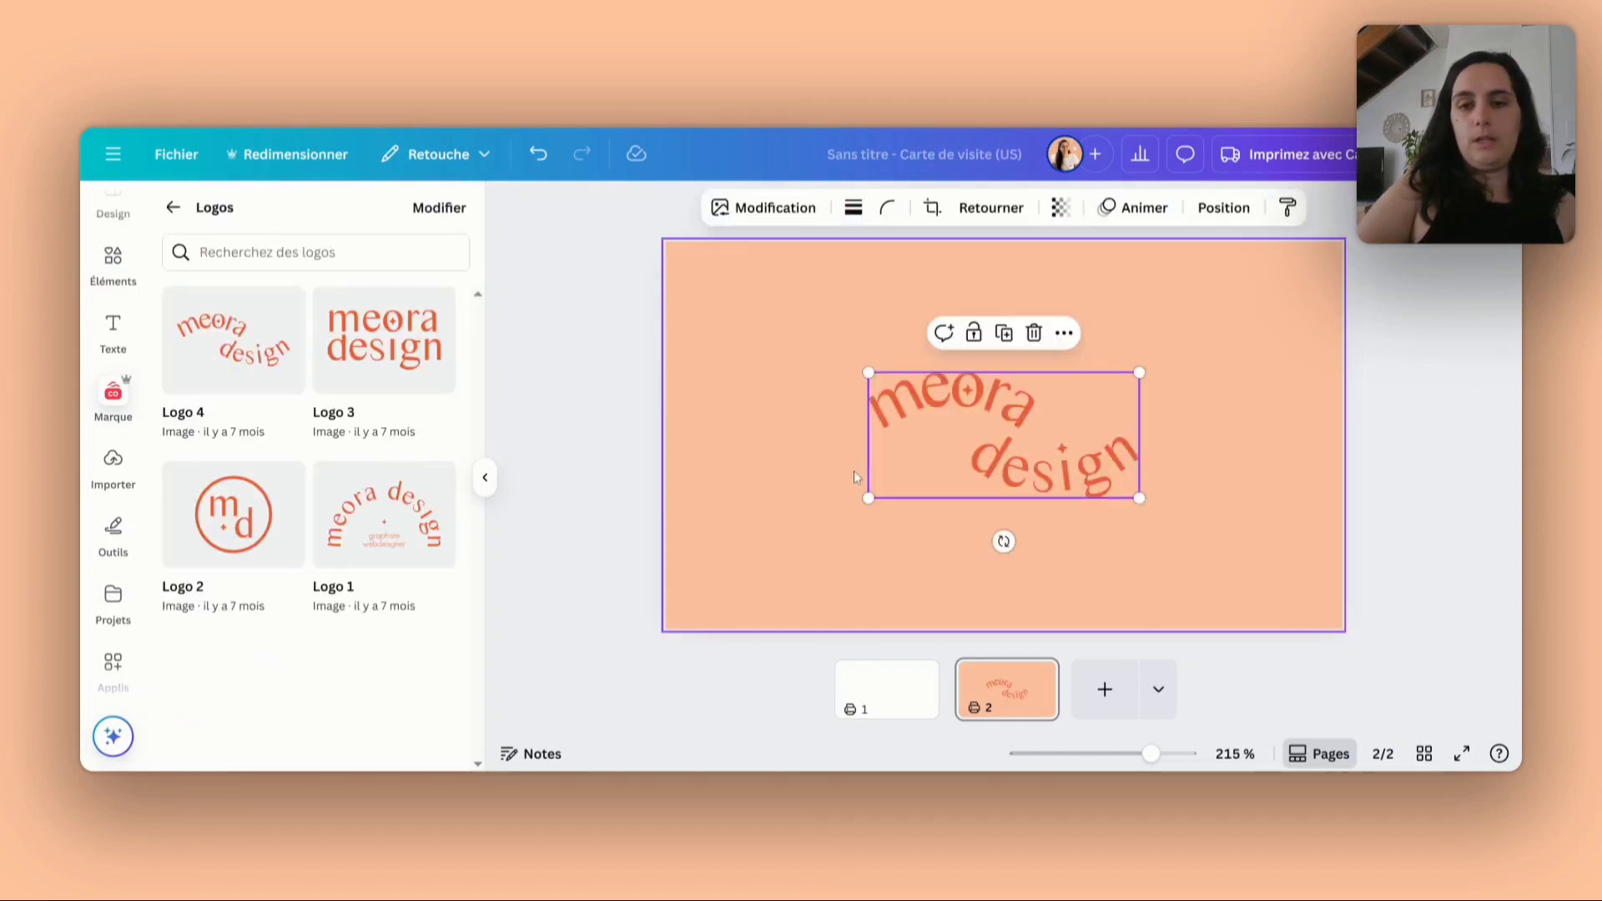
pyautogui.click(584, 531)
pyautogui.click(996, 423)
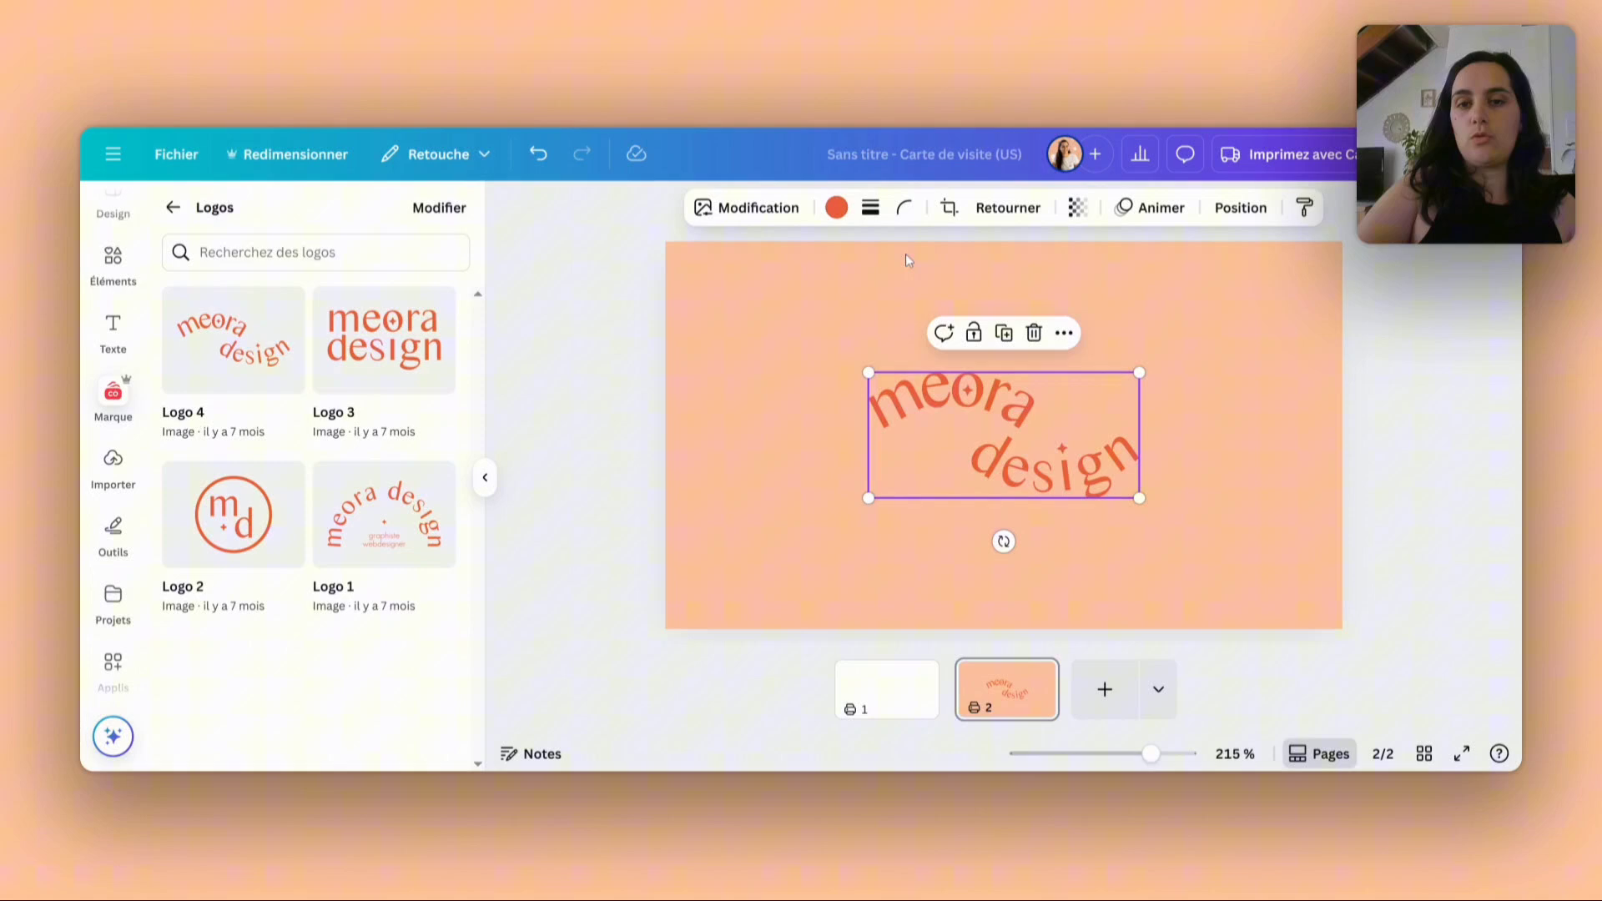
# - Try the dark red secondary colour and the dark navy main colour of the Meora design palette on the wavy logo
pyautogui.click(844, 209)
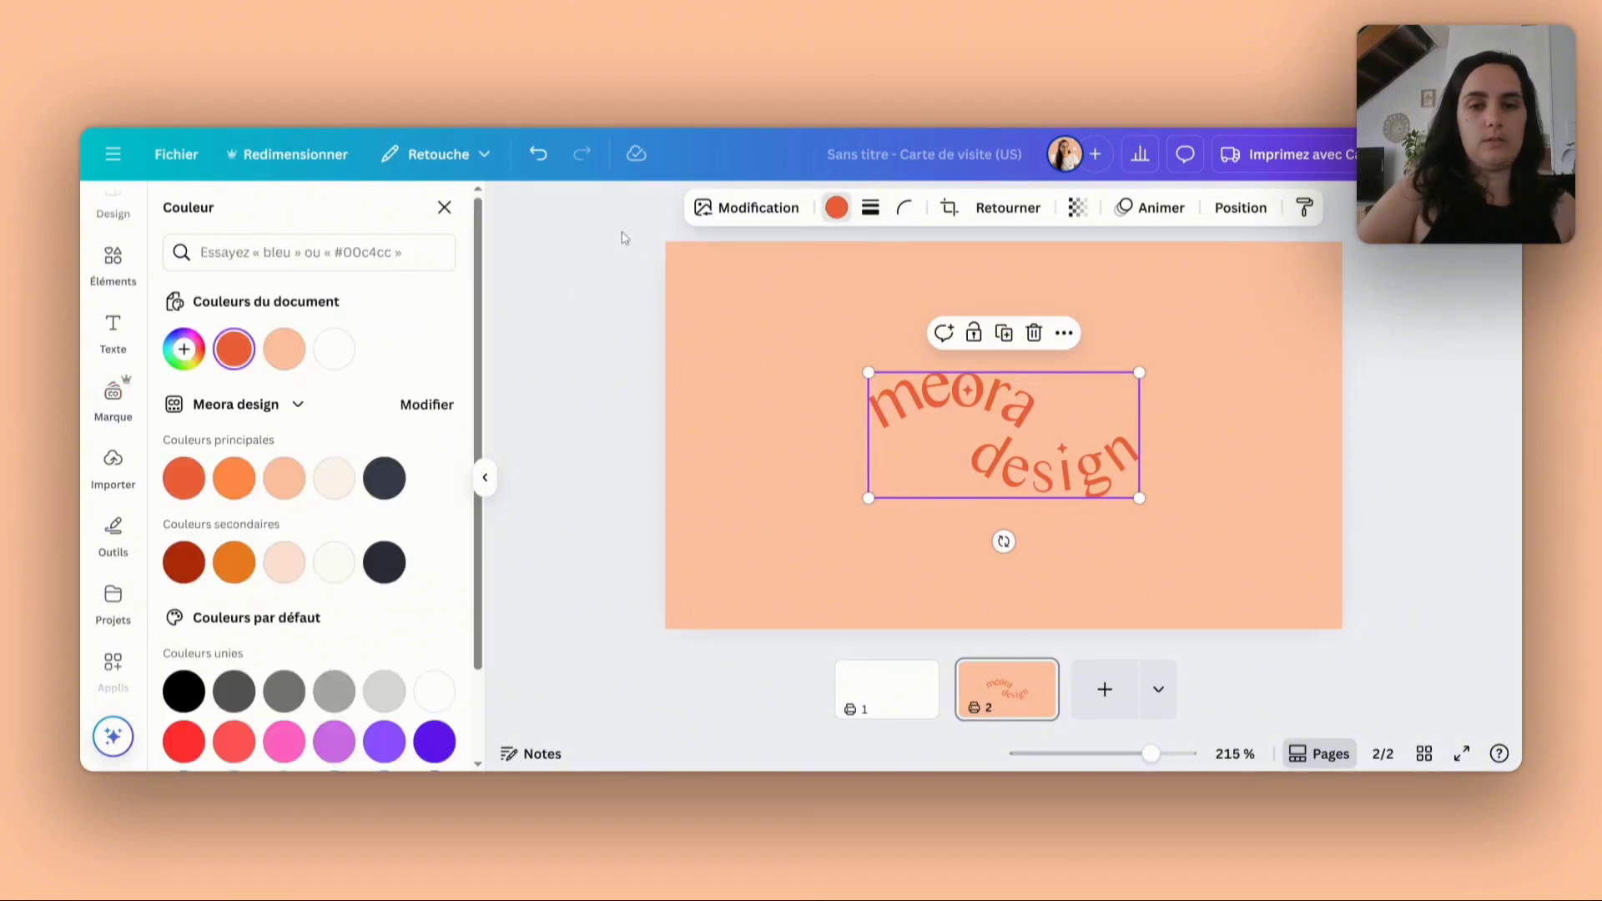
pyautogui.click(184, 572)
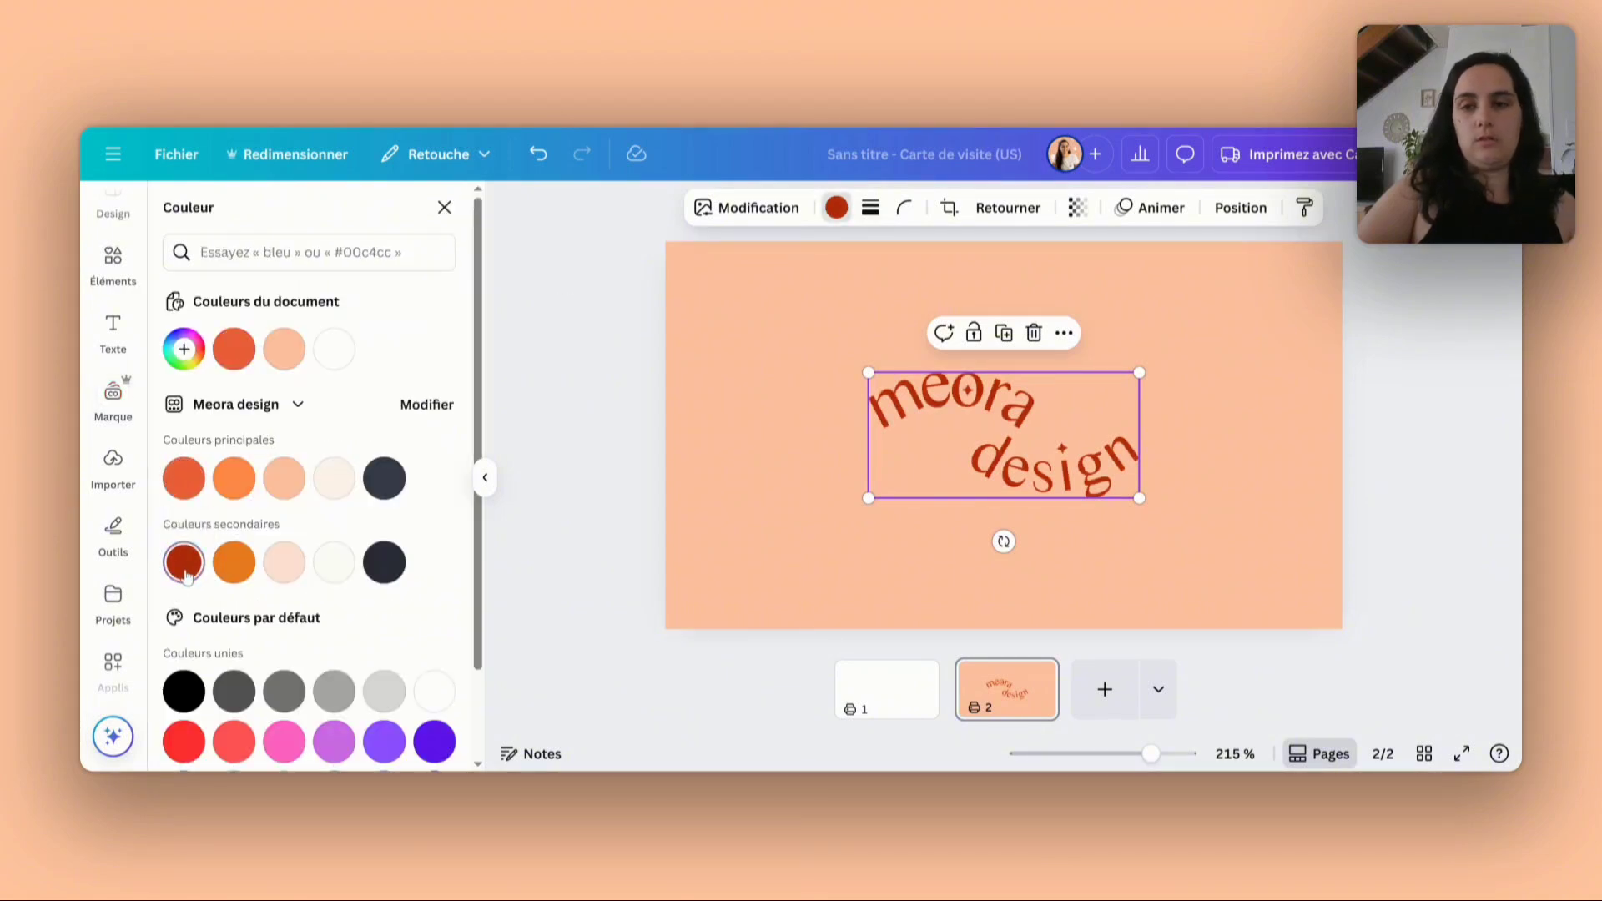
pyautogui.click(384, 478)
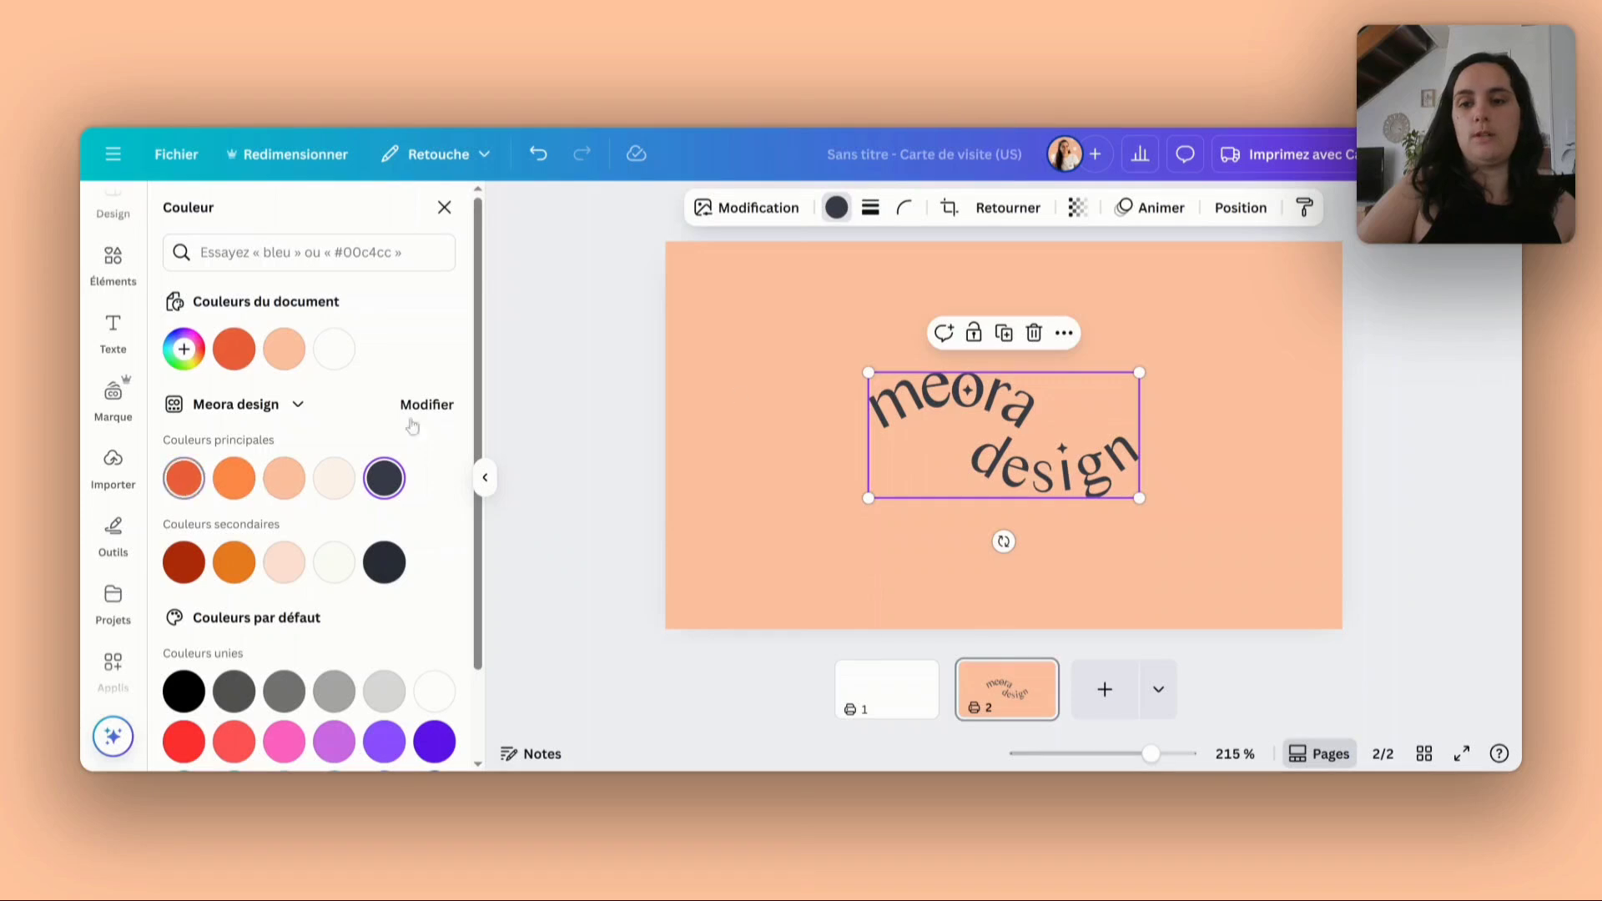
pyautogui.click(797, 387)
pyautogui.moveTo(987, 422)
pyautogui.mouseDown()
pyautogui.moveTo(966, 421)
pyautogui.moveTo(985, 421)
pyautogui.mouseUp()
pyautogui.click(811, 411)
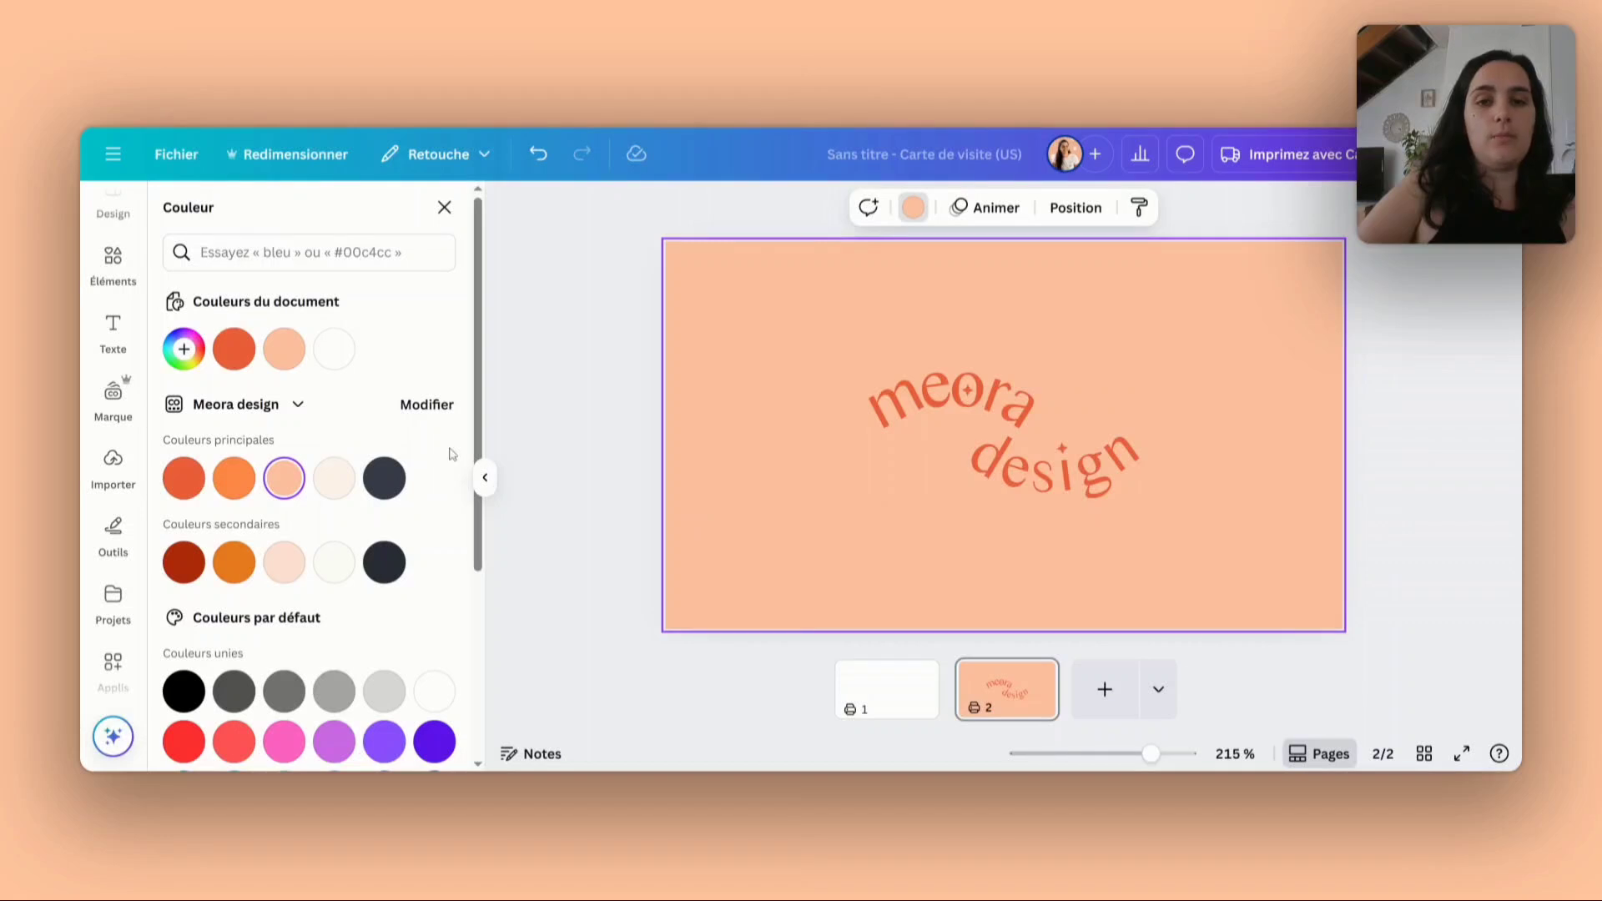
# - Replace the wavy logo with the arched "graphiste webdesigner" Logo 1 and shift it slightly above the page's centre
pyautogui.click(984, 435)
pyautogui.press('Delete')
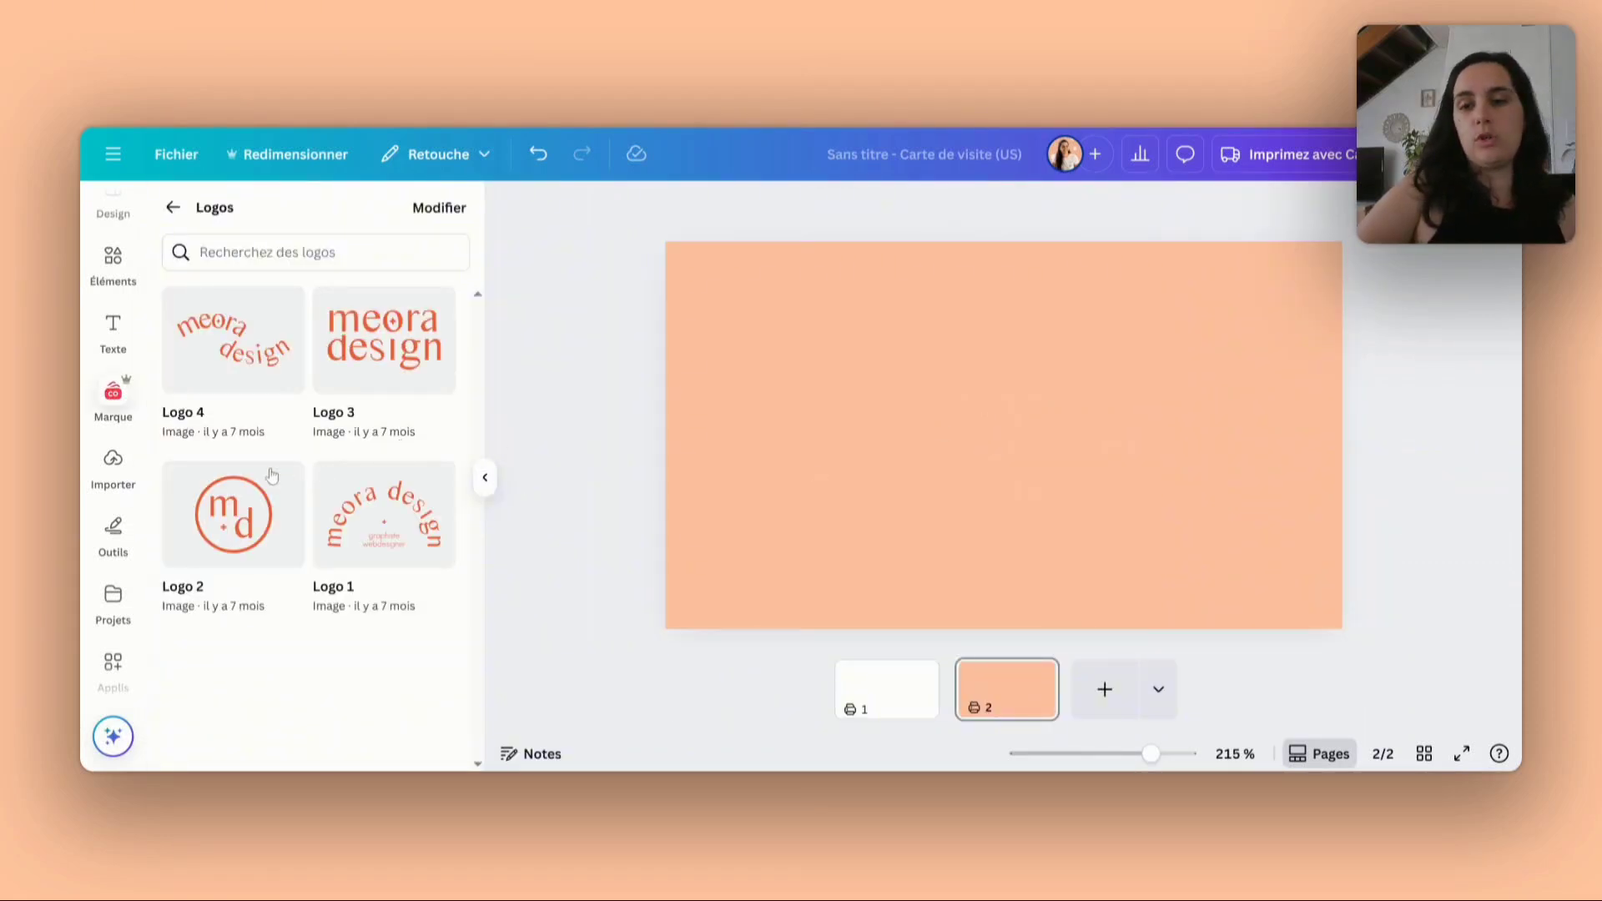
pyautogui.hotkey('ctrl', 'z')
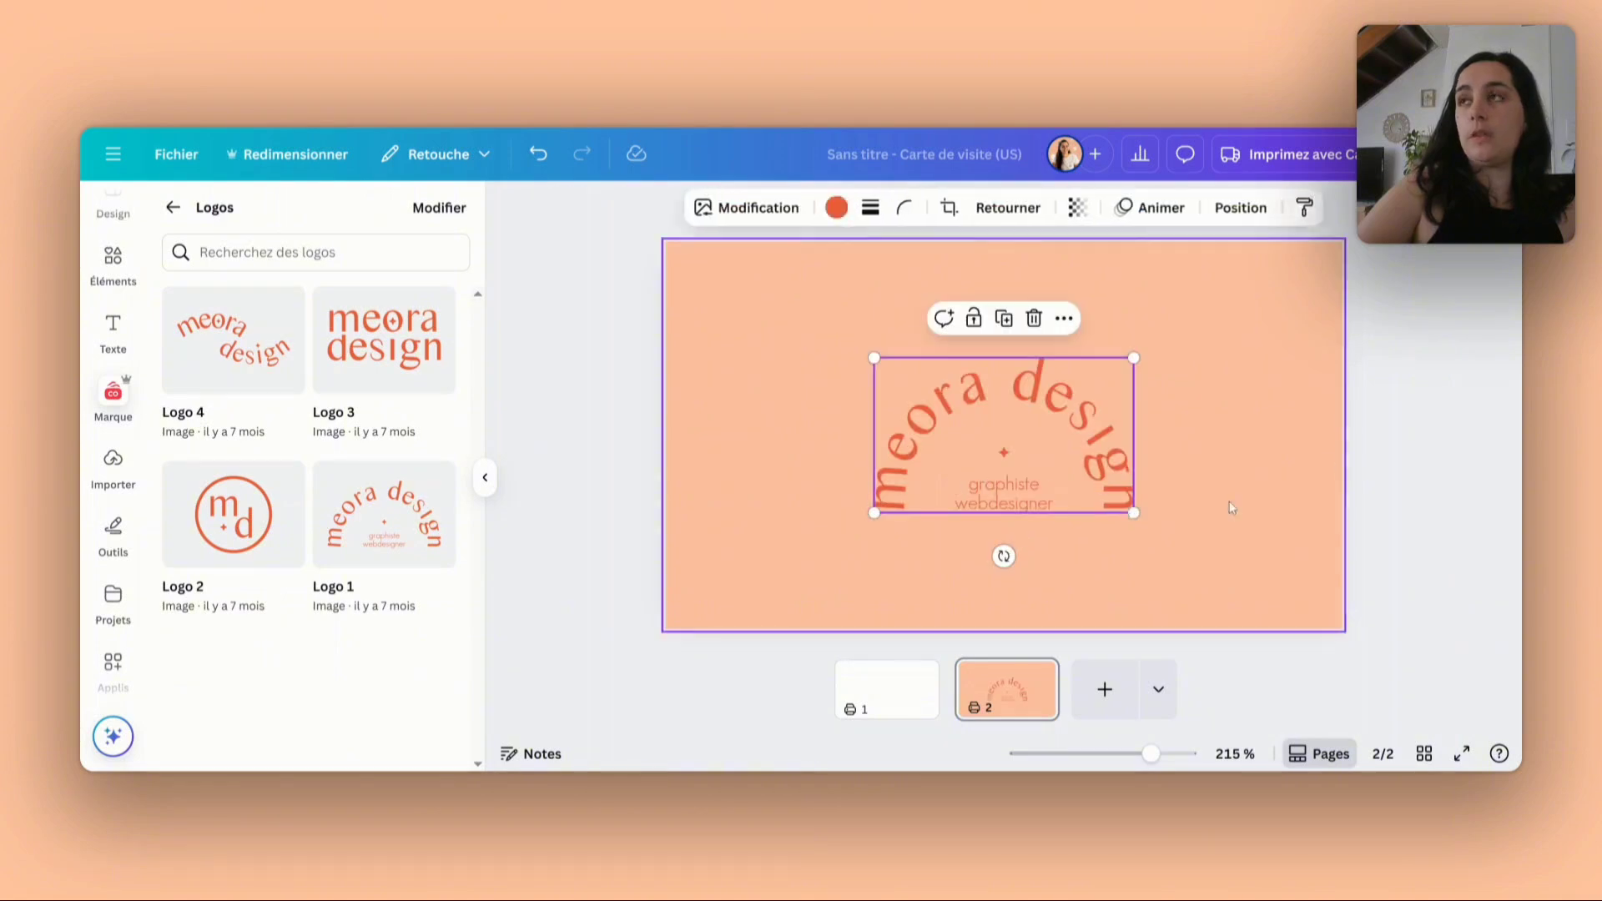
pyautogui.click(1228, 501)
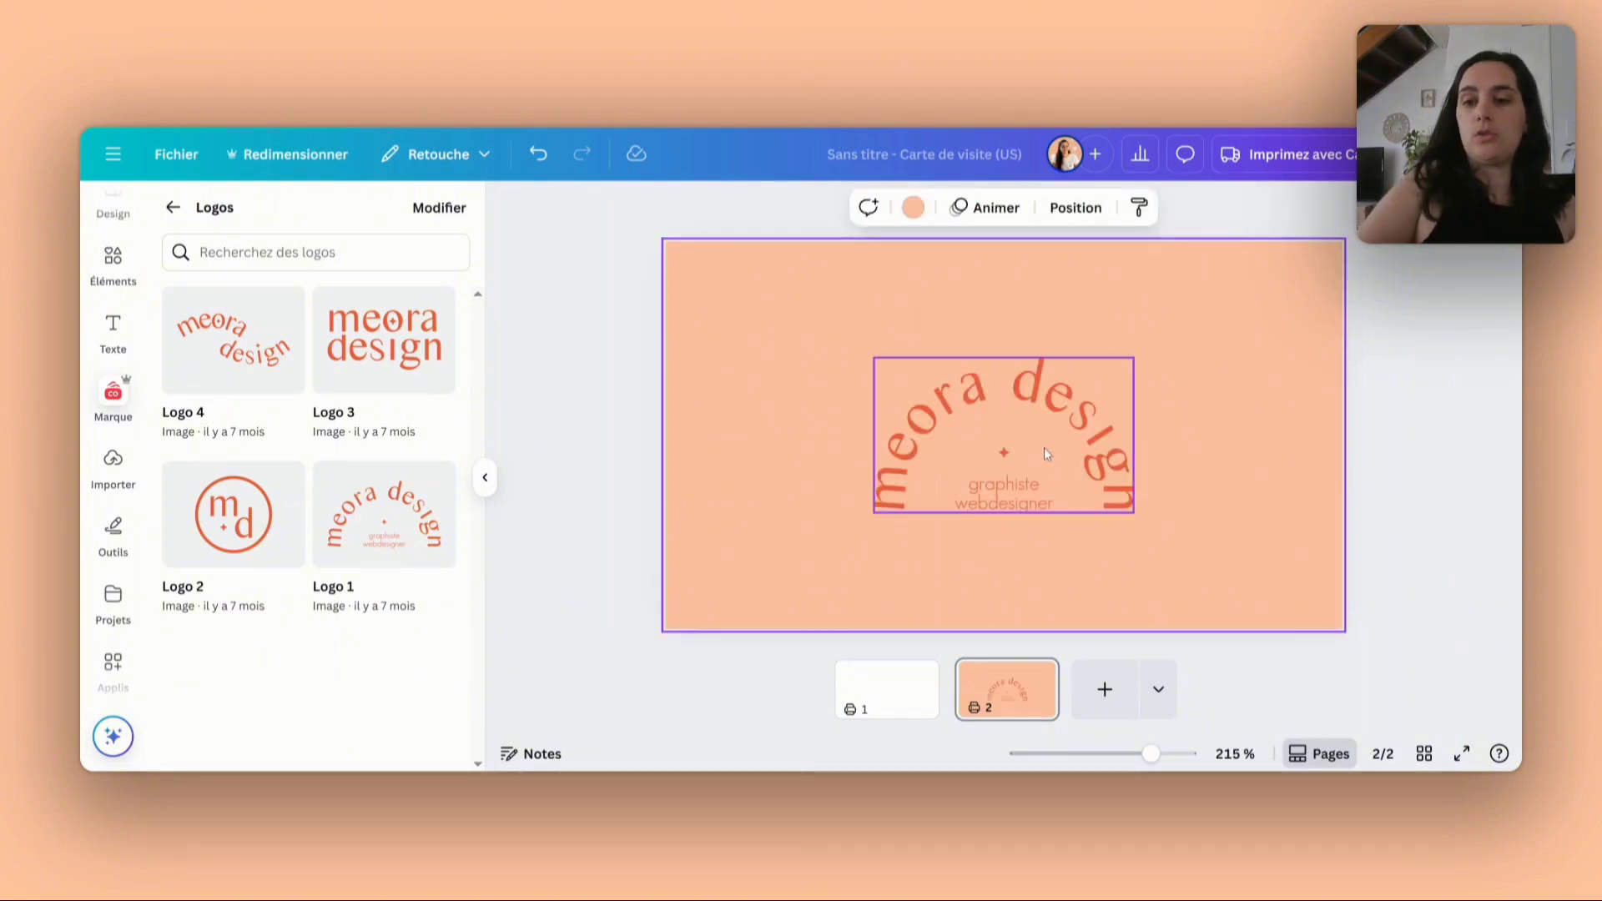
pyautogui.moveTo(1044, 447); pyautogui.dragTo(1043, 446)
pyautogui.click(1265, 398)
pyautogui.click(1387, 406)
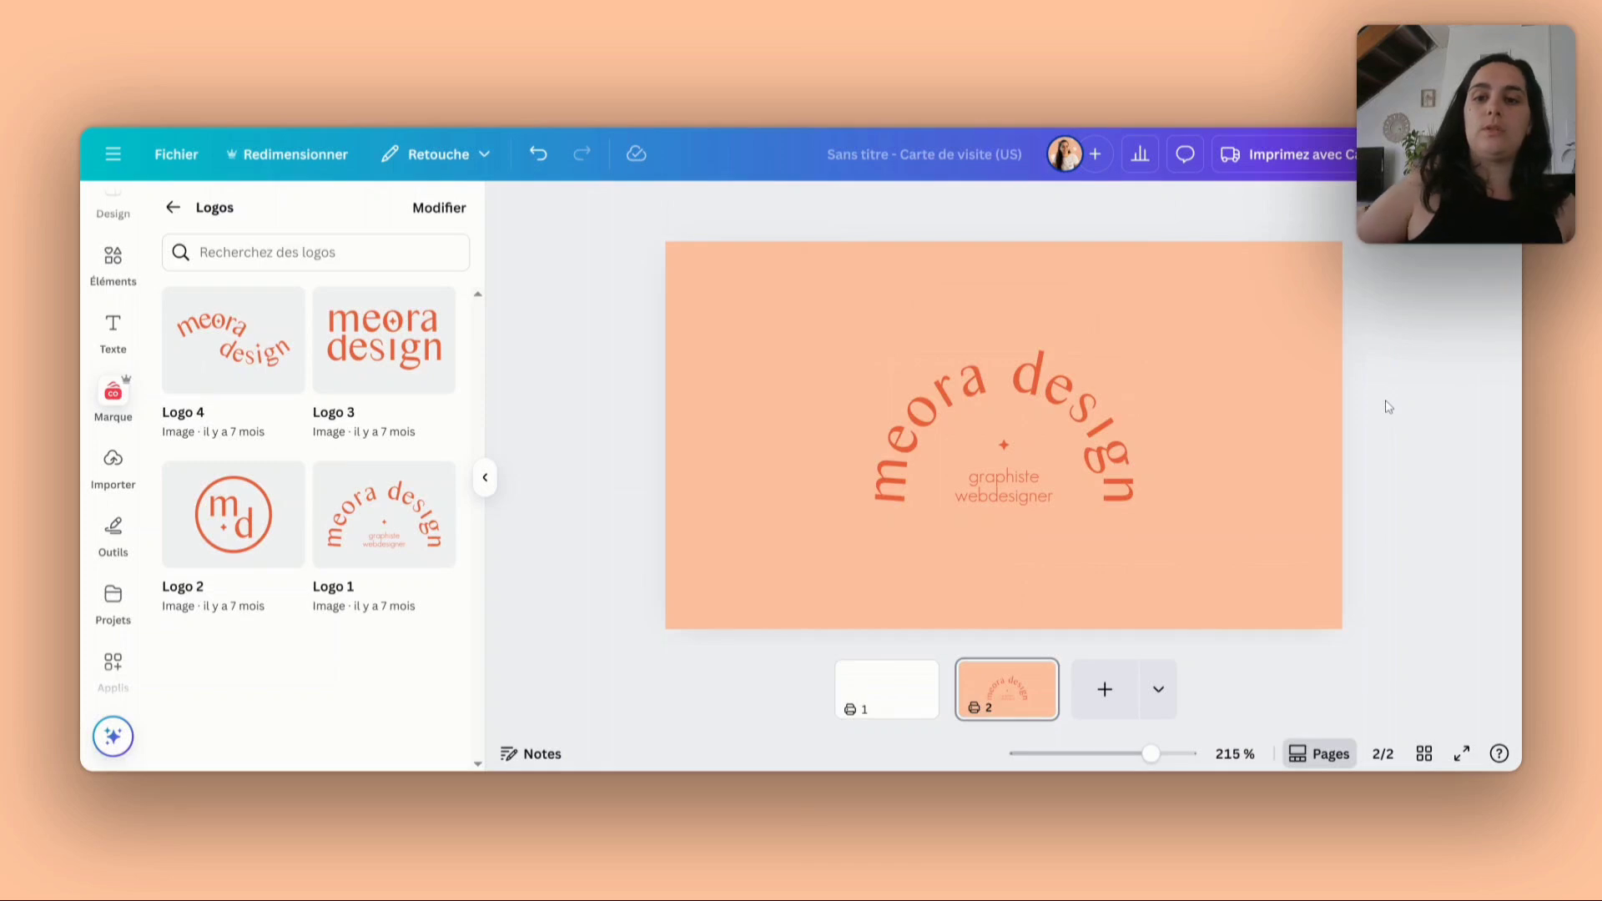
pyautogui.moveTo(1098, 424); pyautogui.dragTo(1097, 414)
pyautogui.click(1206, 435)
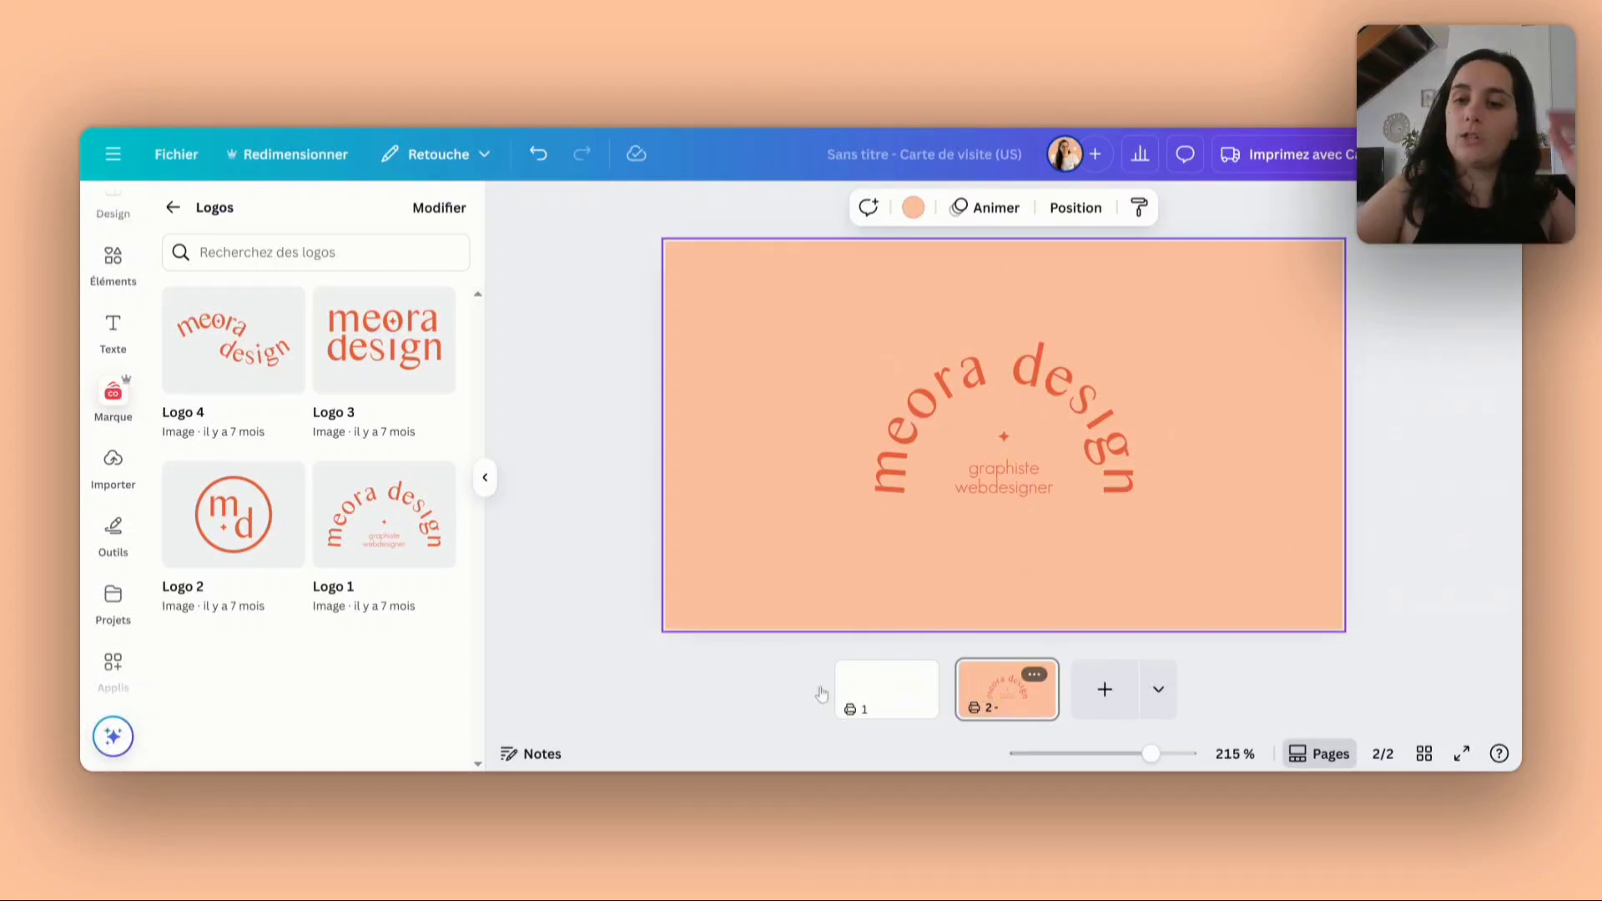
# - Move the logo page ahead of the blank page and apply the default yellow-to-pink gradient to its background
pyautogui.moveTo(821, 694); pyautogui.dragTo(843, 715)
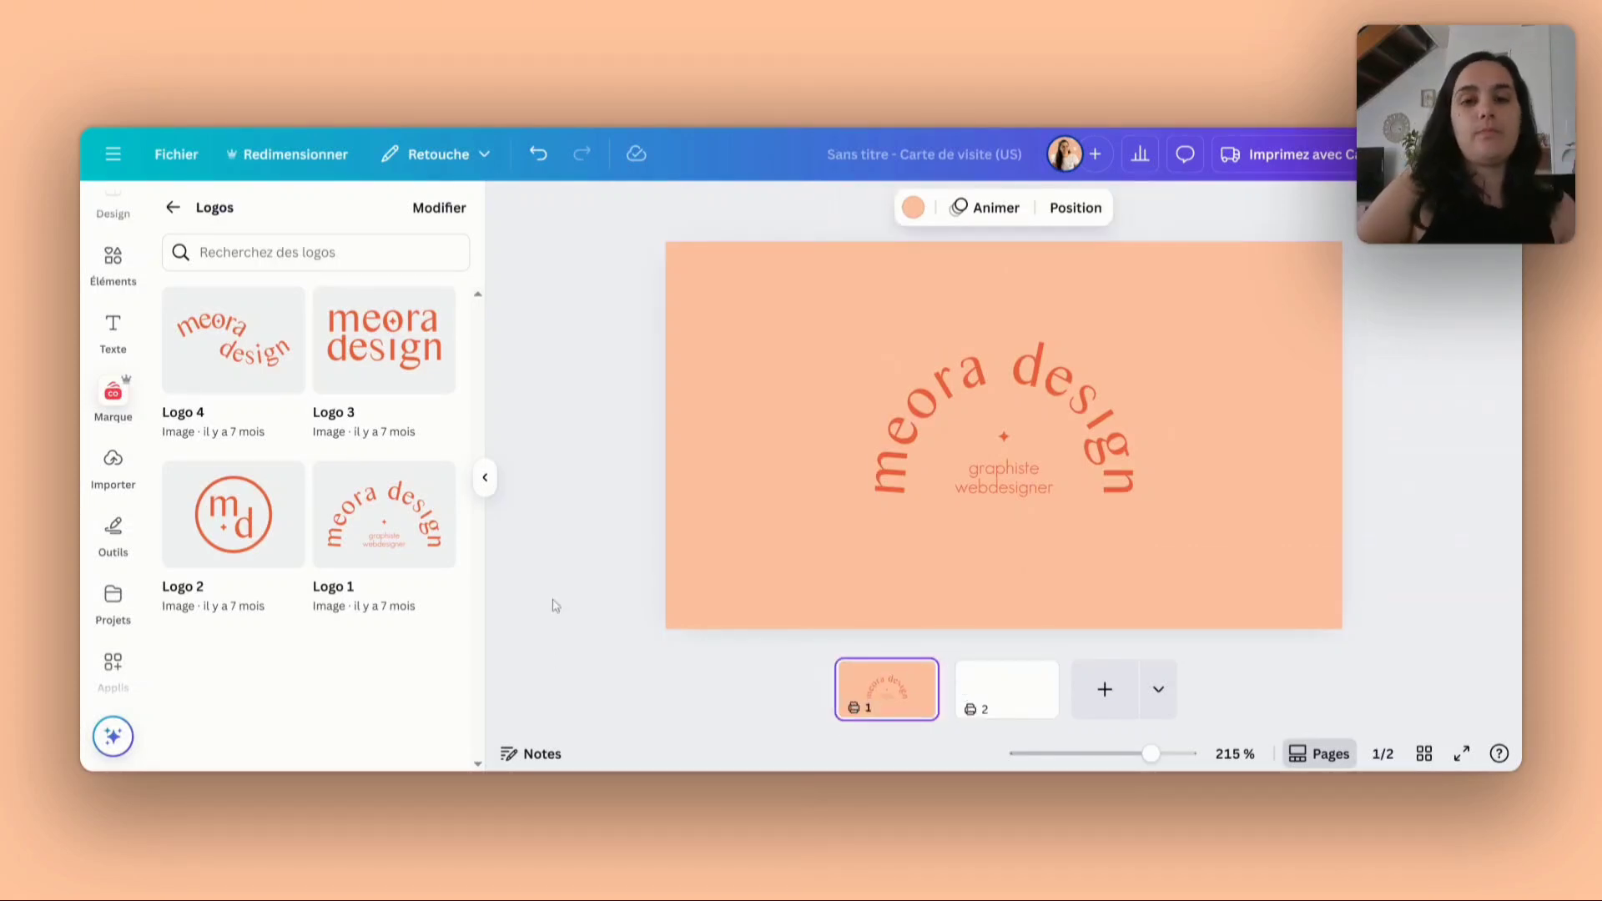
pyautogui.click(715, 345)
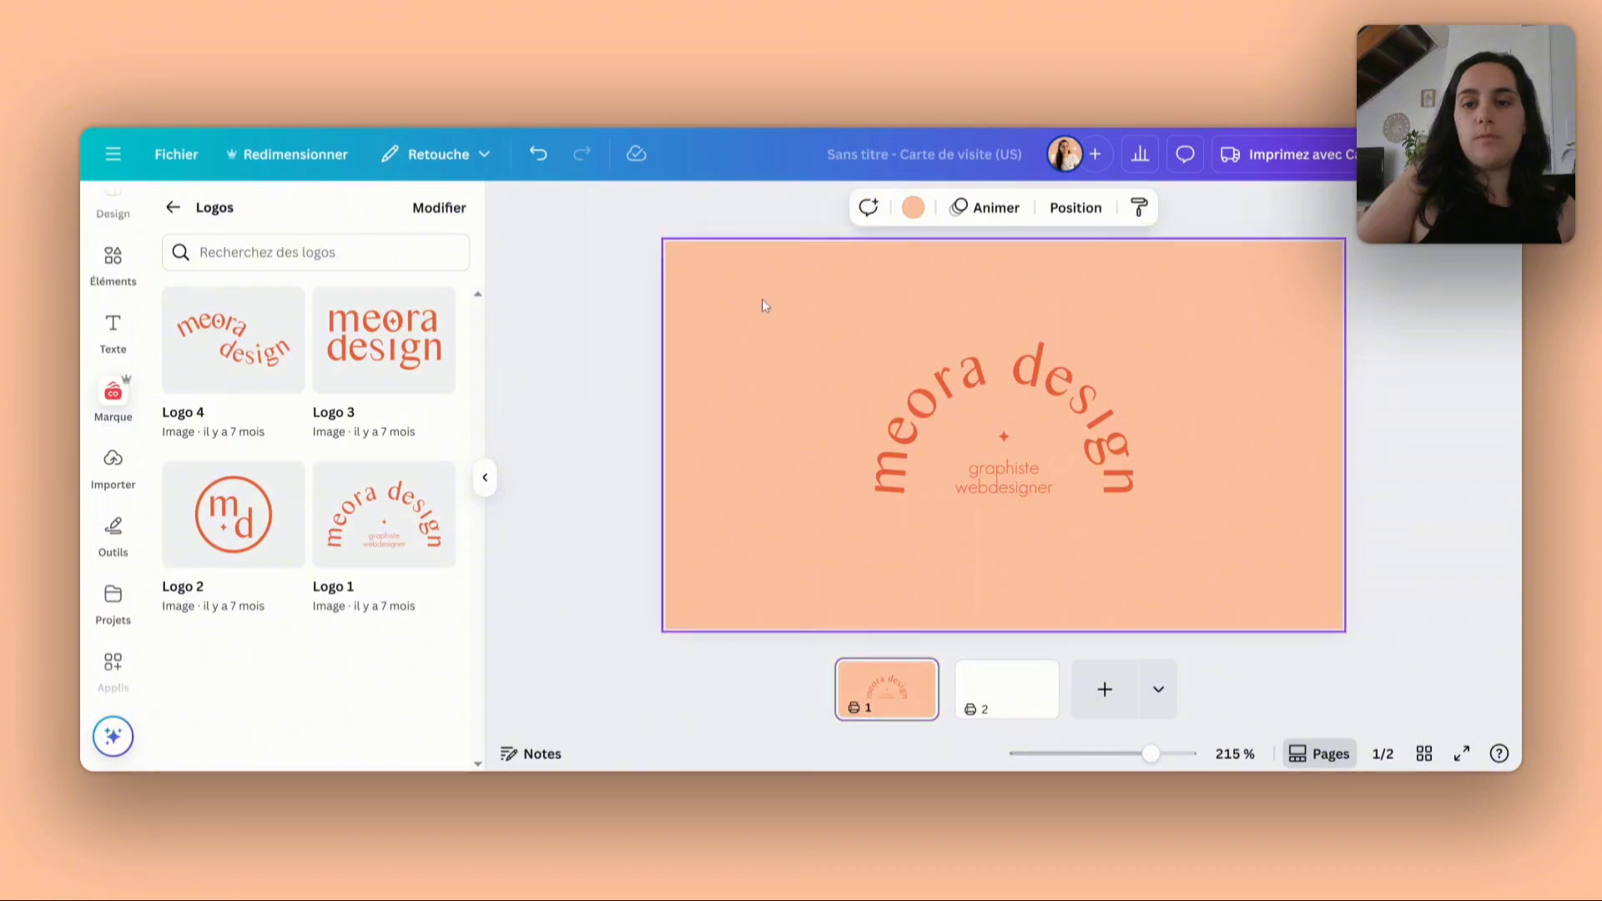
pyautogui.click(913, 210)
pyautogui.scroll(-4, 275, 630)
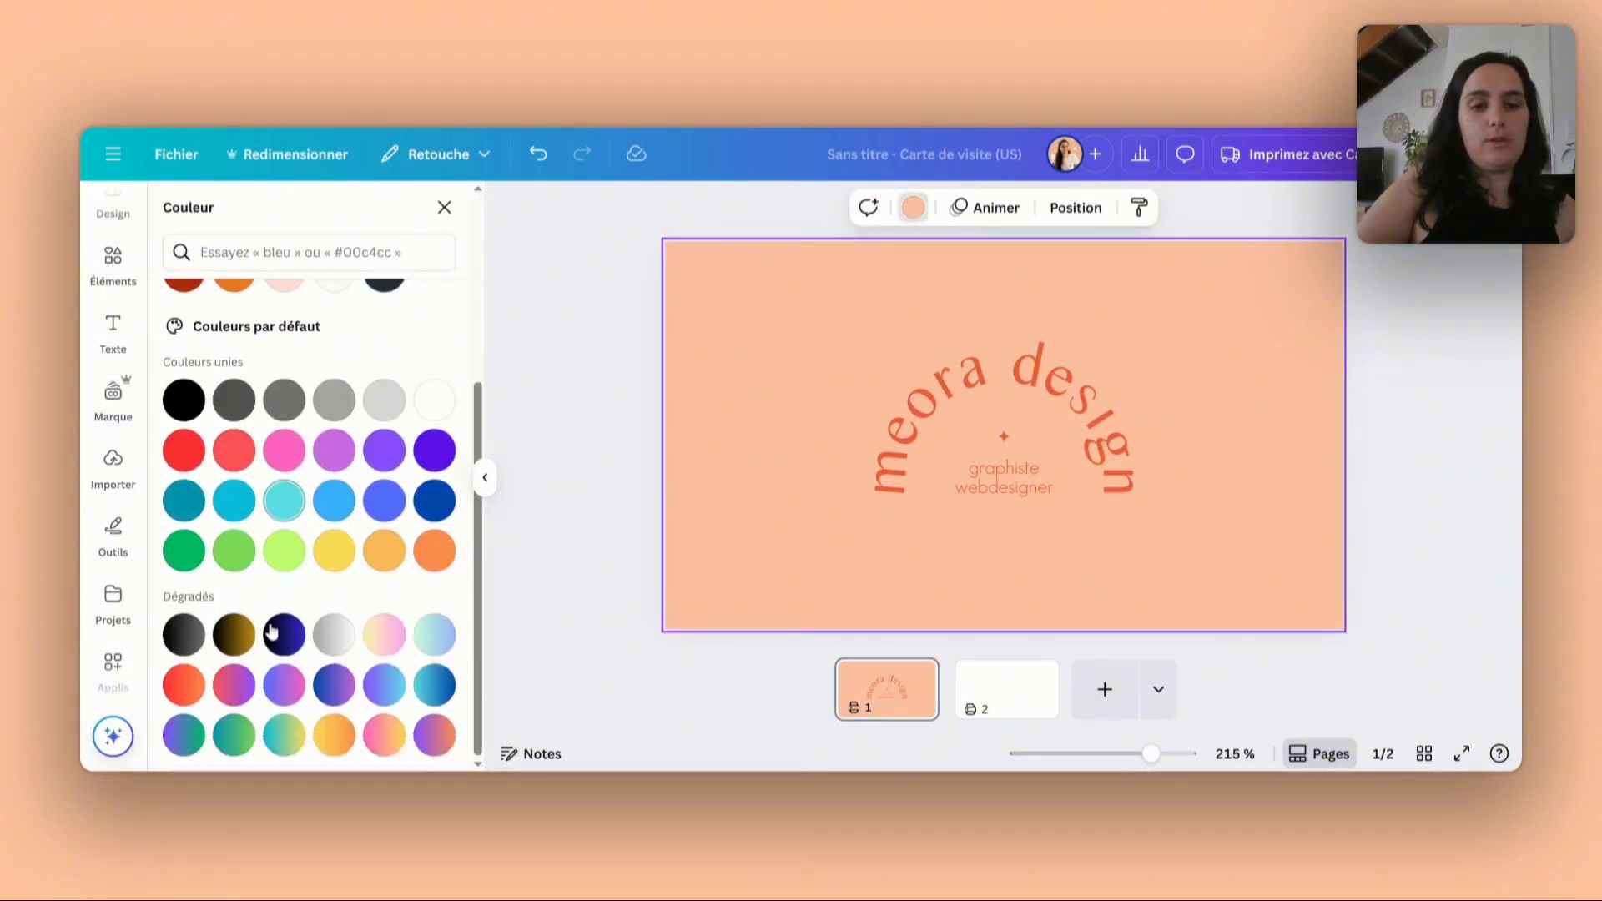
pyautogui.click(383, 634)
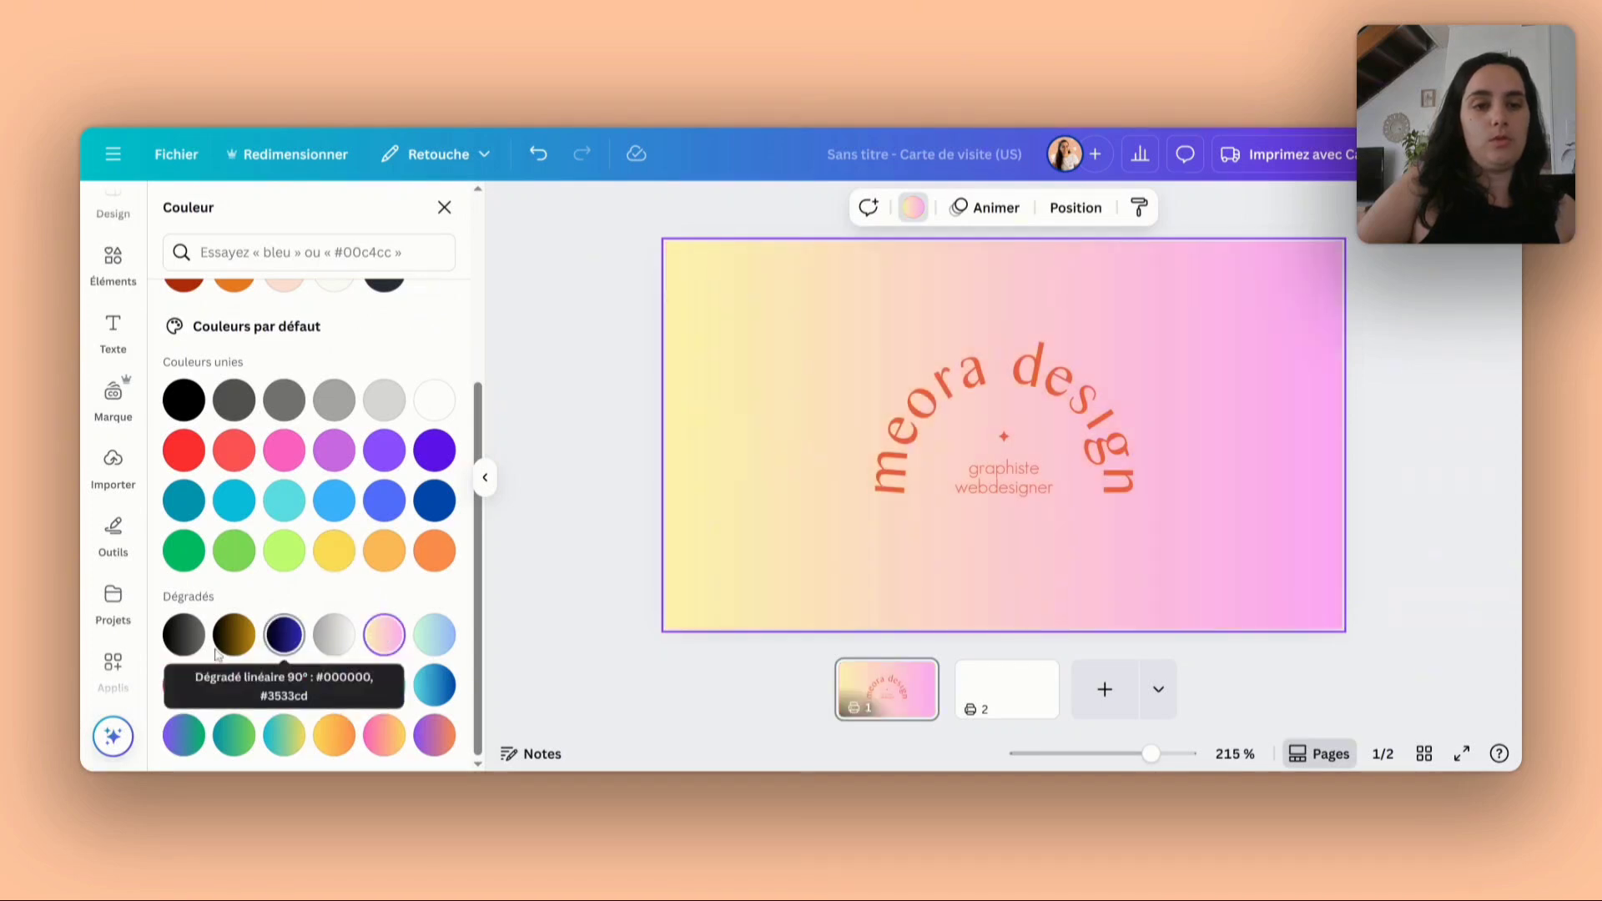
# - Change the background gradient's yellow to the light peach #ffc3a0 and its pink to the logo's orange-red
pyautogui.scroll(4, 217, 665)
pyautogui.click(184, 348)
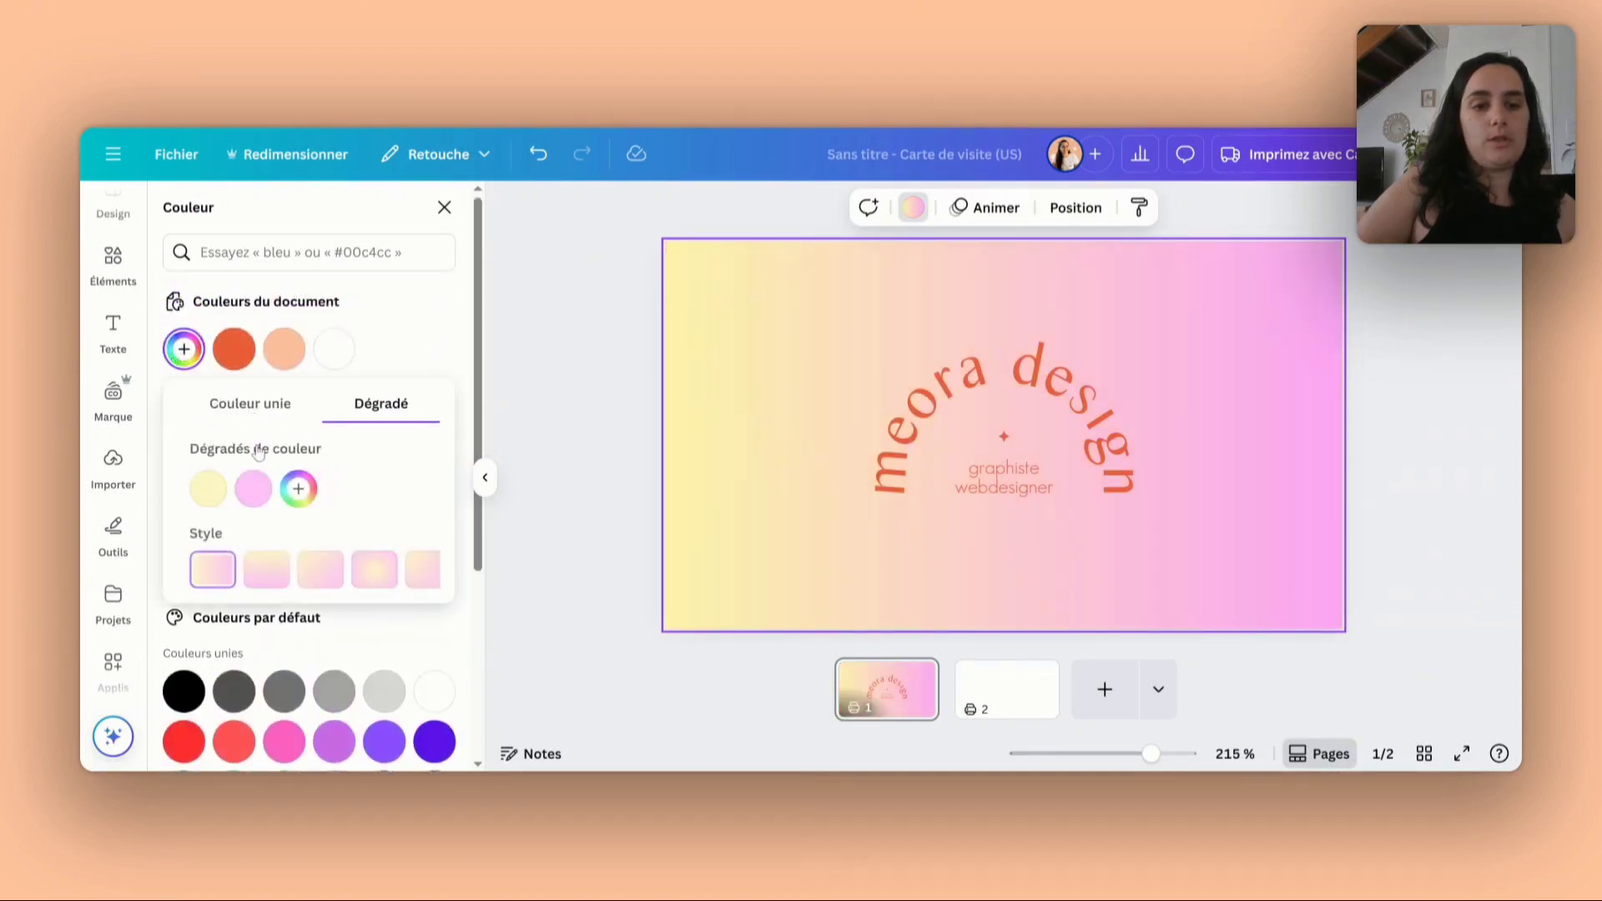
pyautogui.click(200, 491)
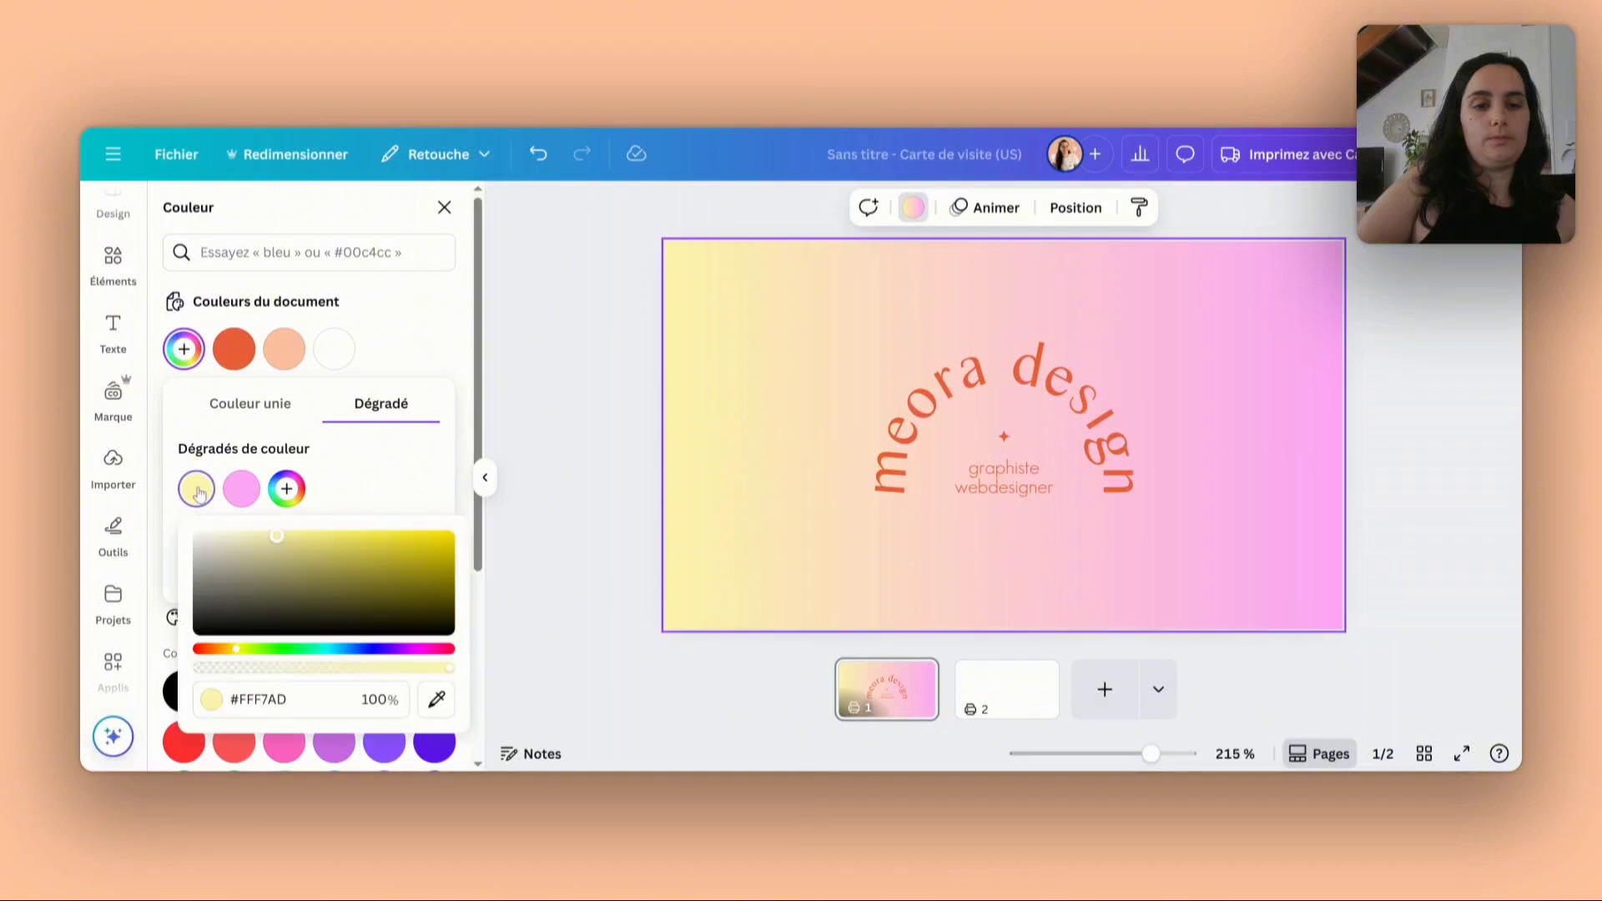
pyautogui.click(435, 706)
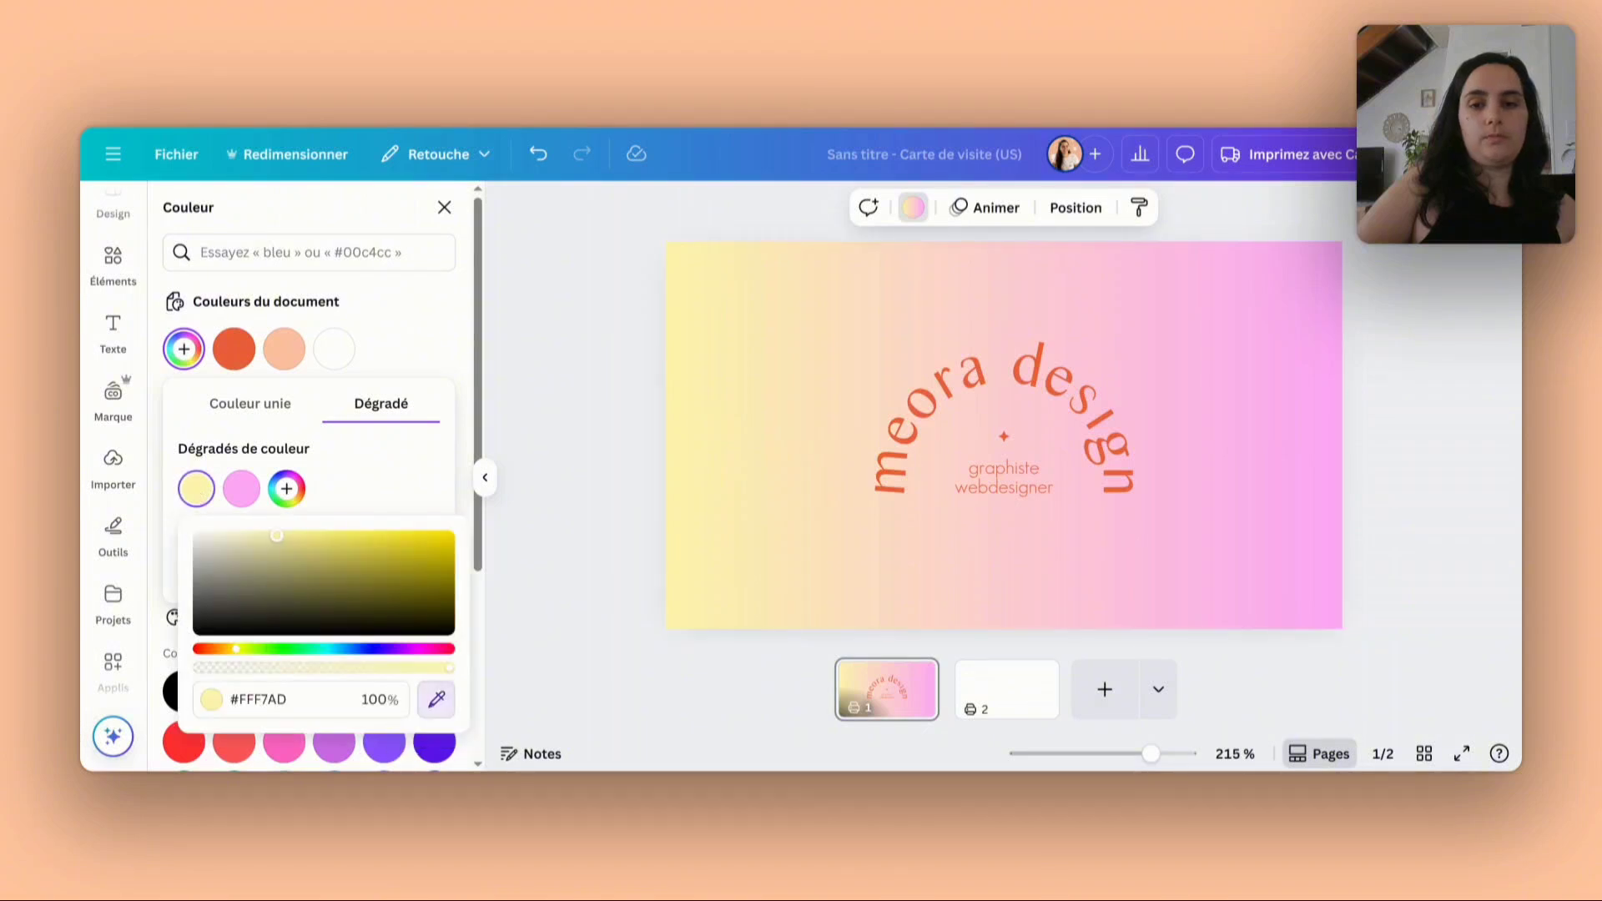
pyautogui.click(285, 350)
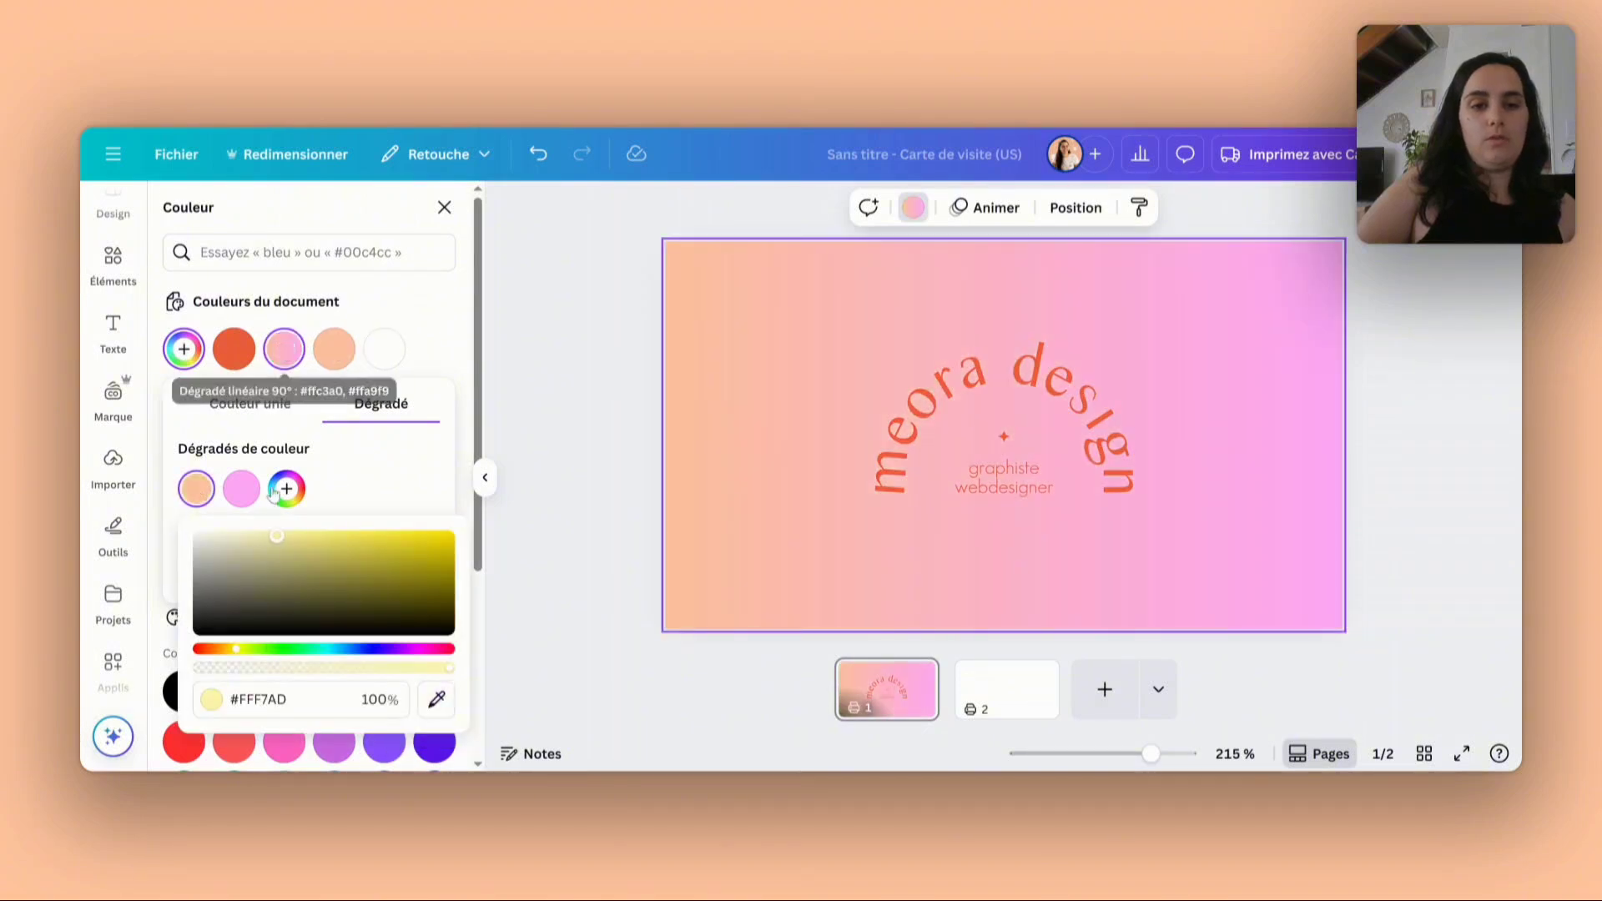
pyautogui.click(242, 491)
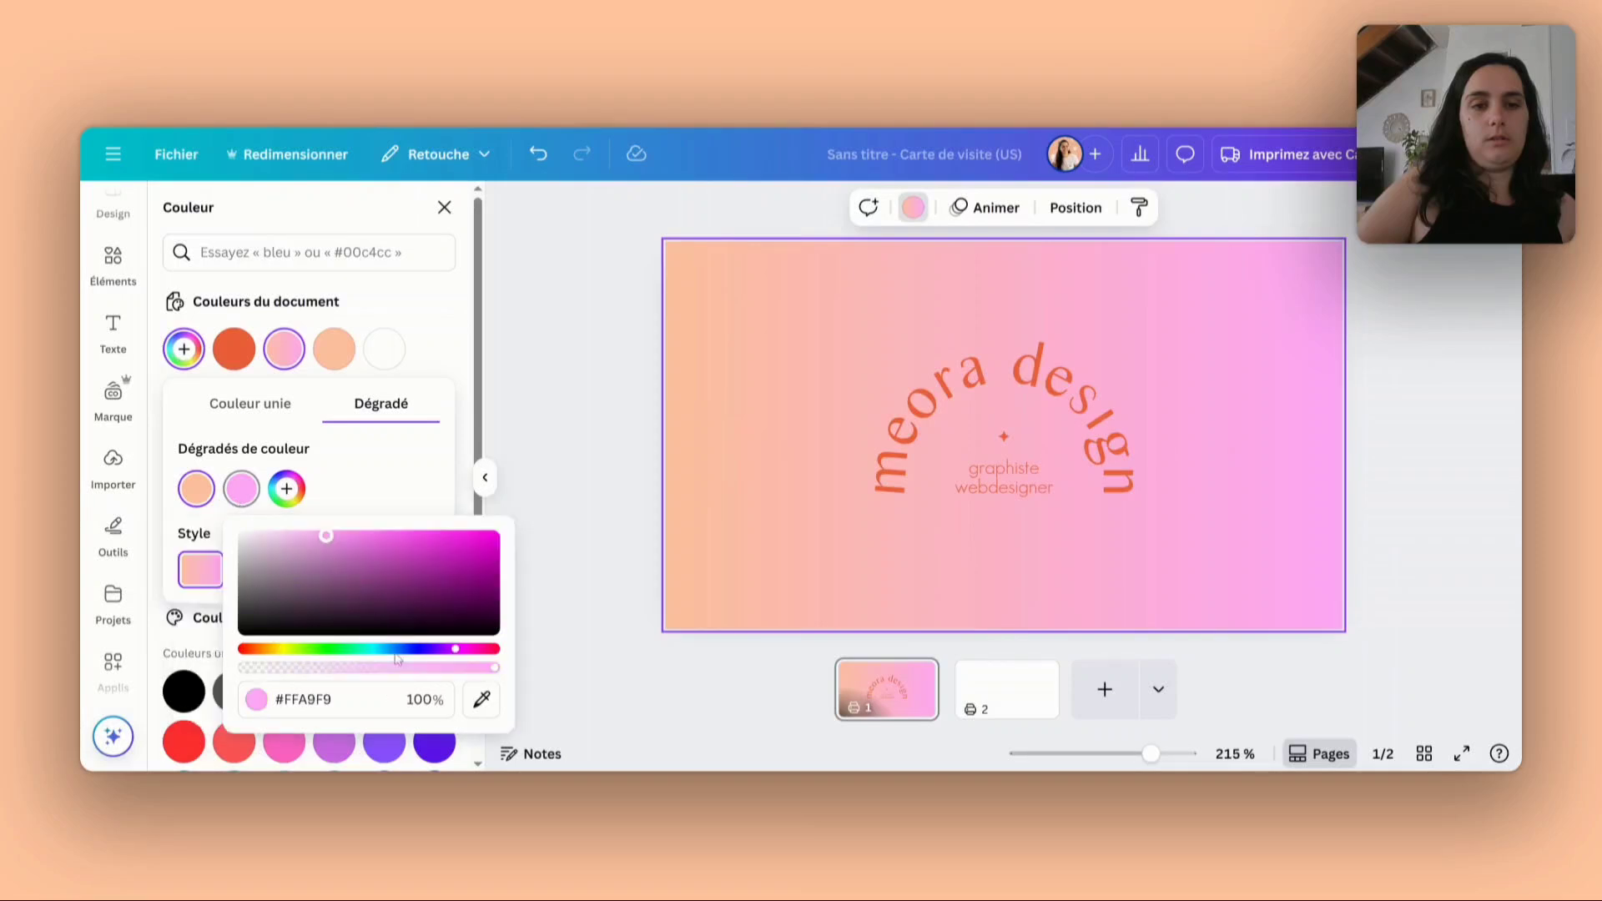
pyautogui.click(477, 703)
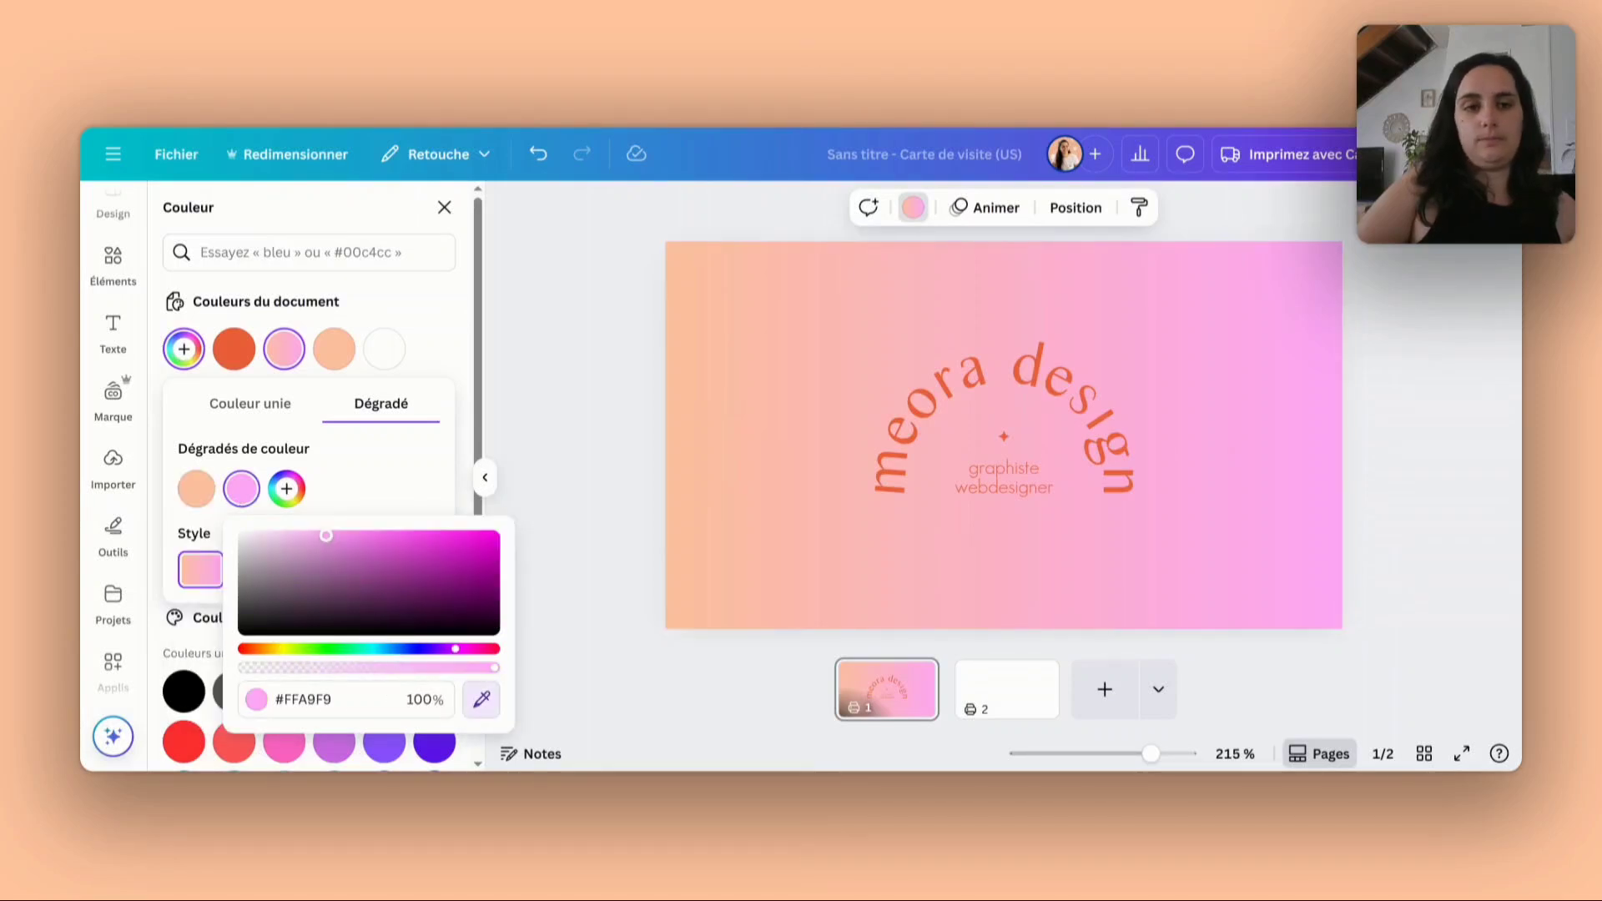
pyautogui.click(889, 490)
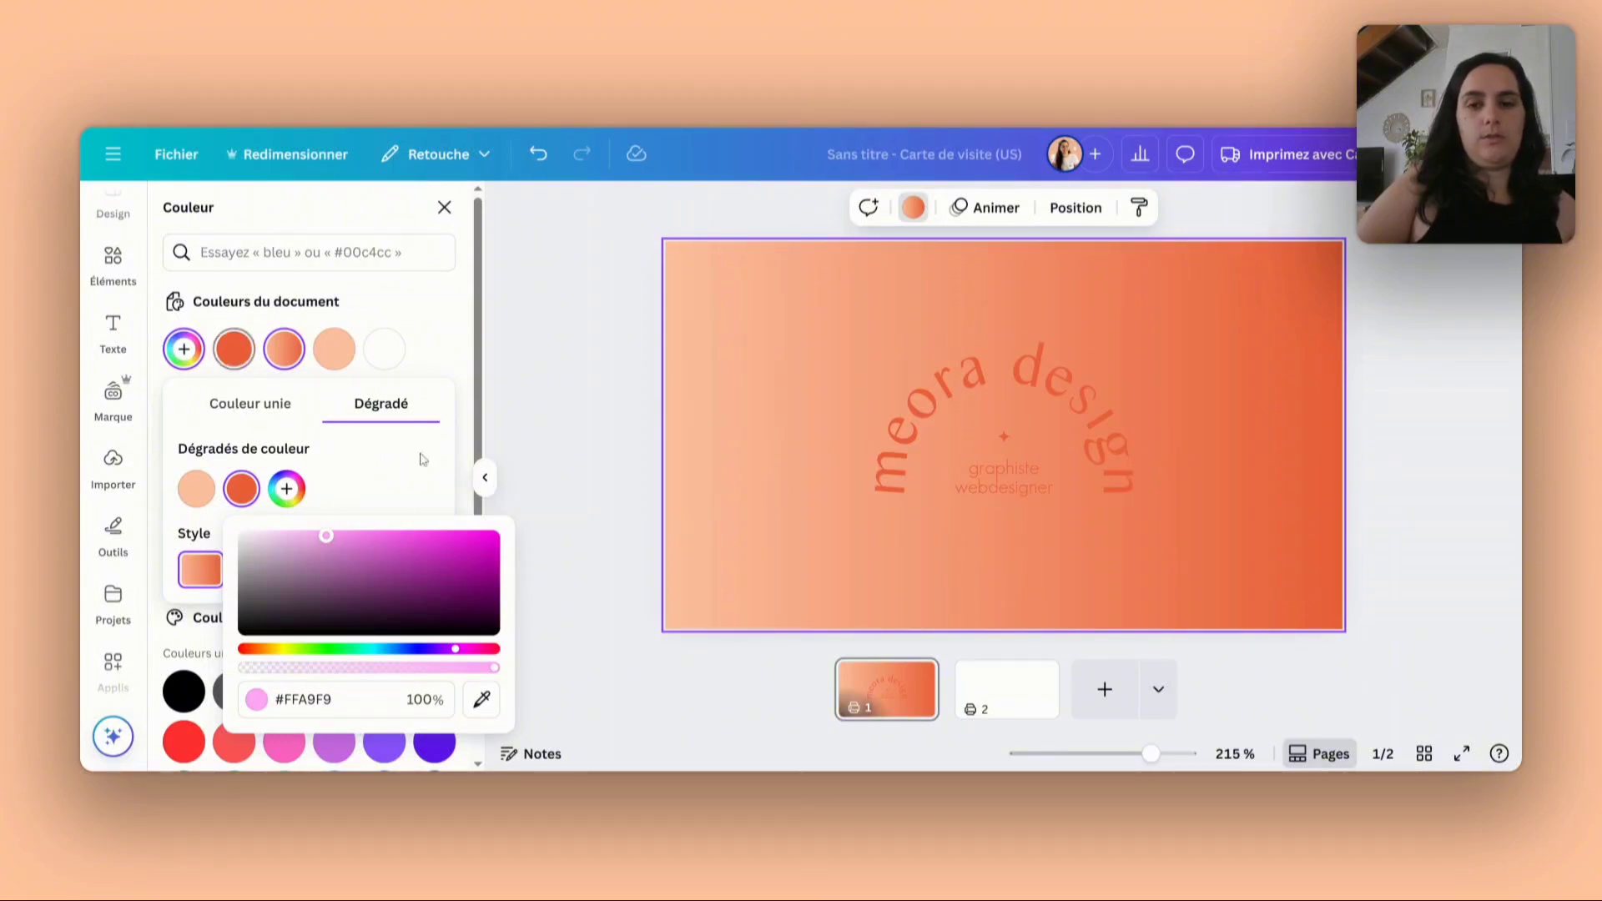
# - Recolour the arched logo on the first page with the document's white
pyautogui.click(979, 383)
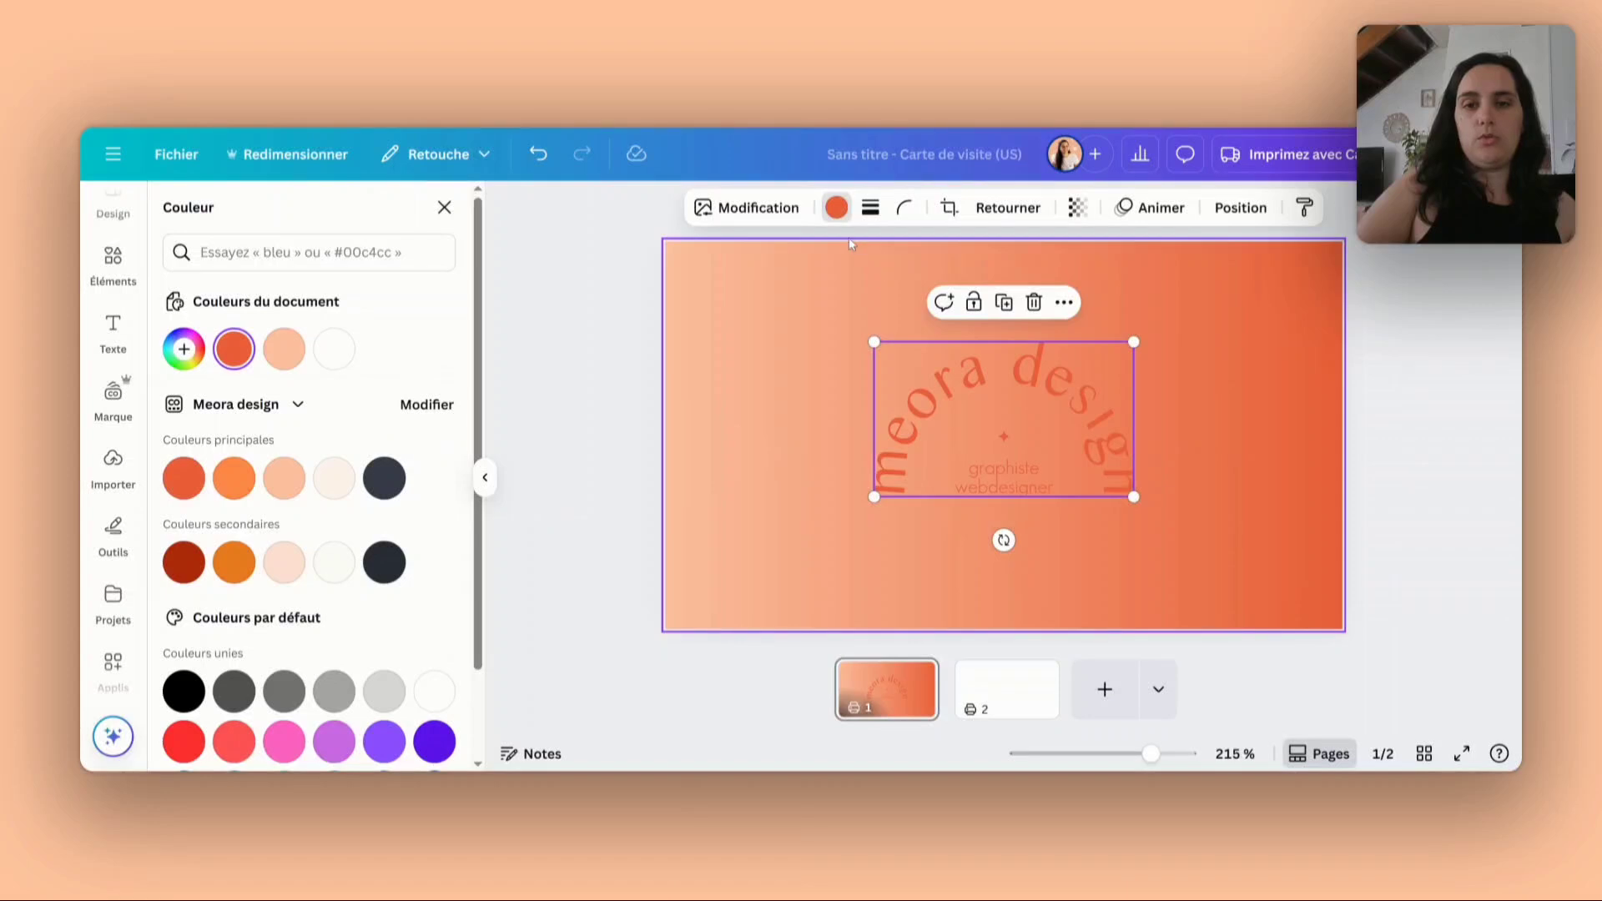
pyautogui.click(830, 213)
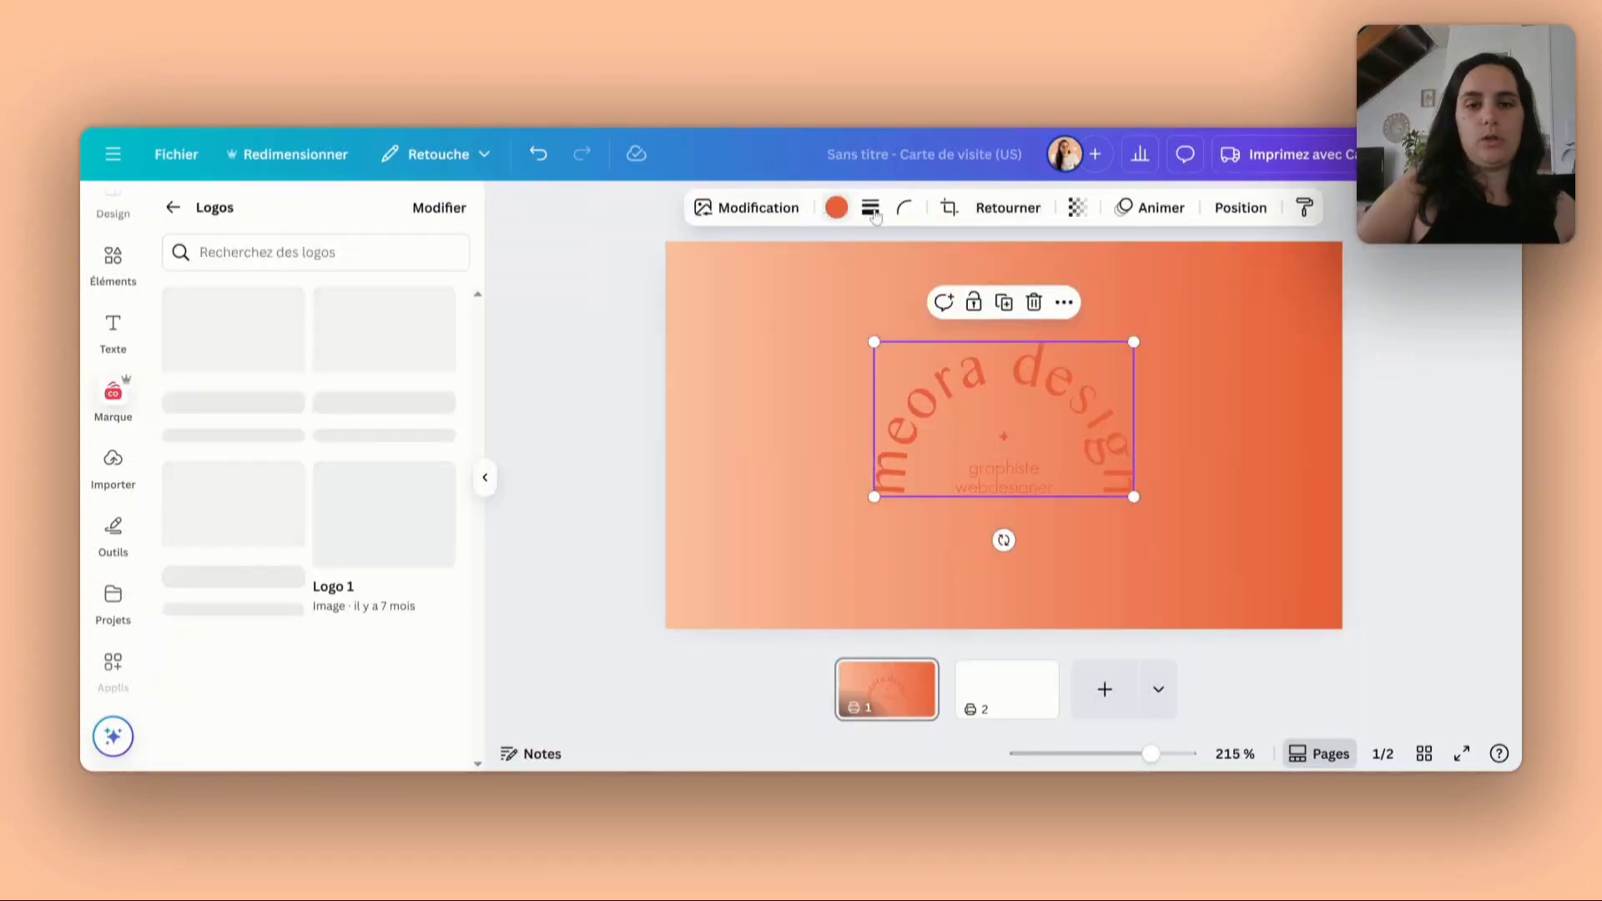
pyautogui.click(837, 211)
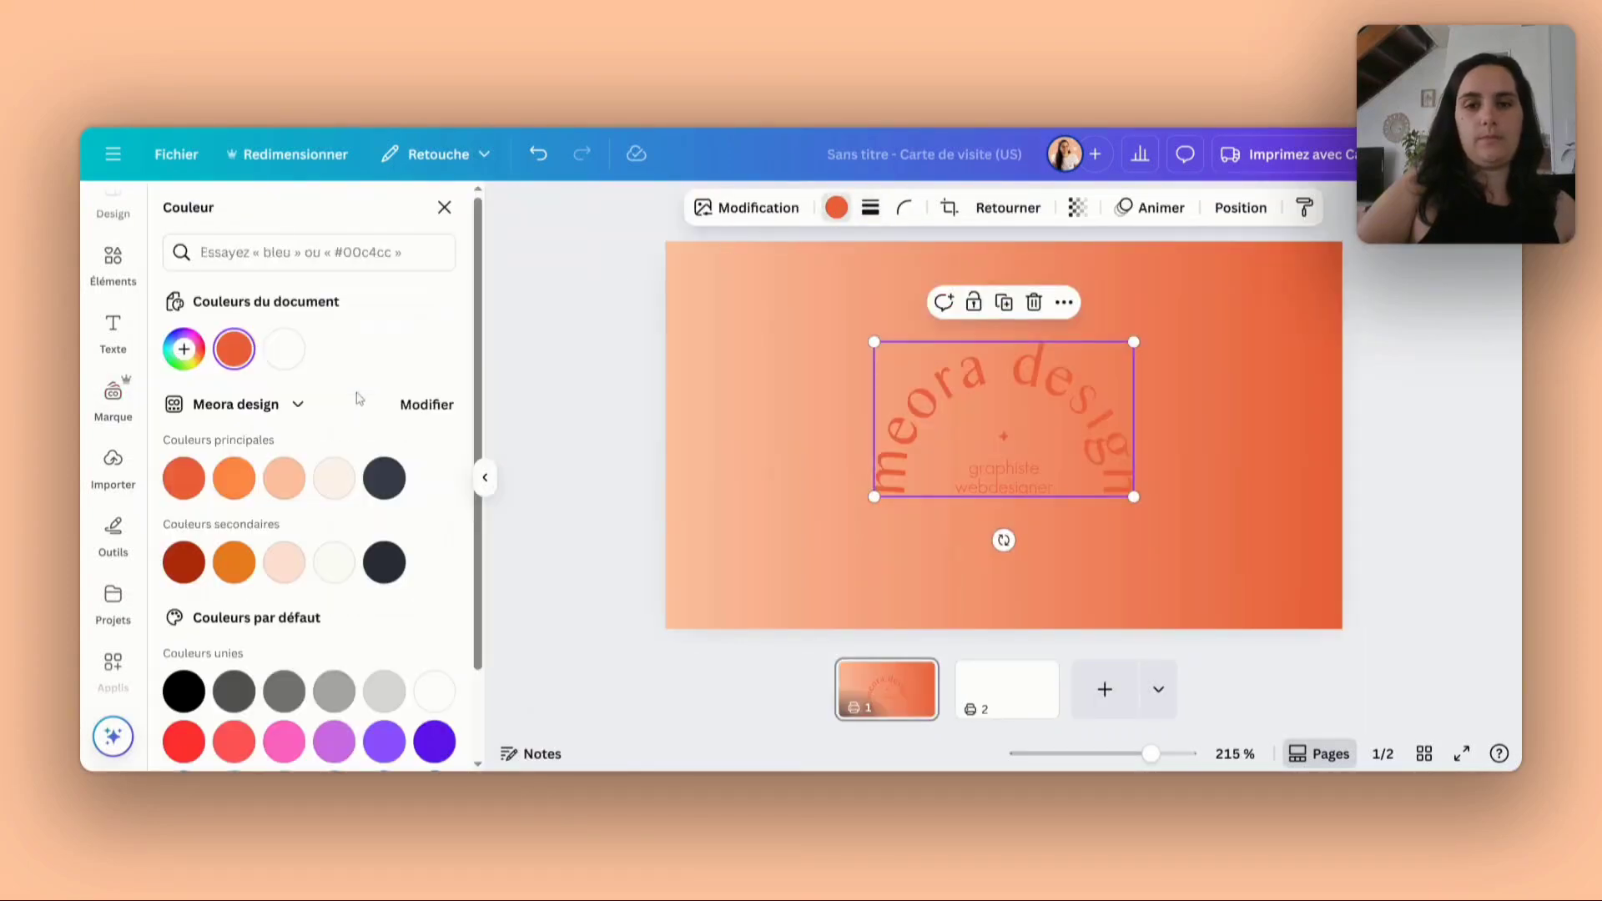
pyautogui.click(835, 207)
pyautogui.click(173, 208)
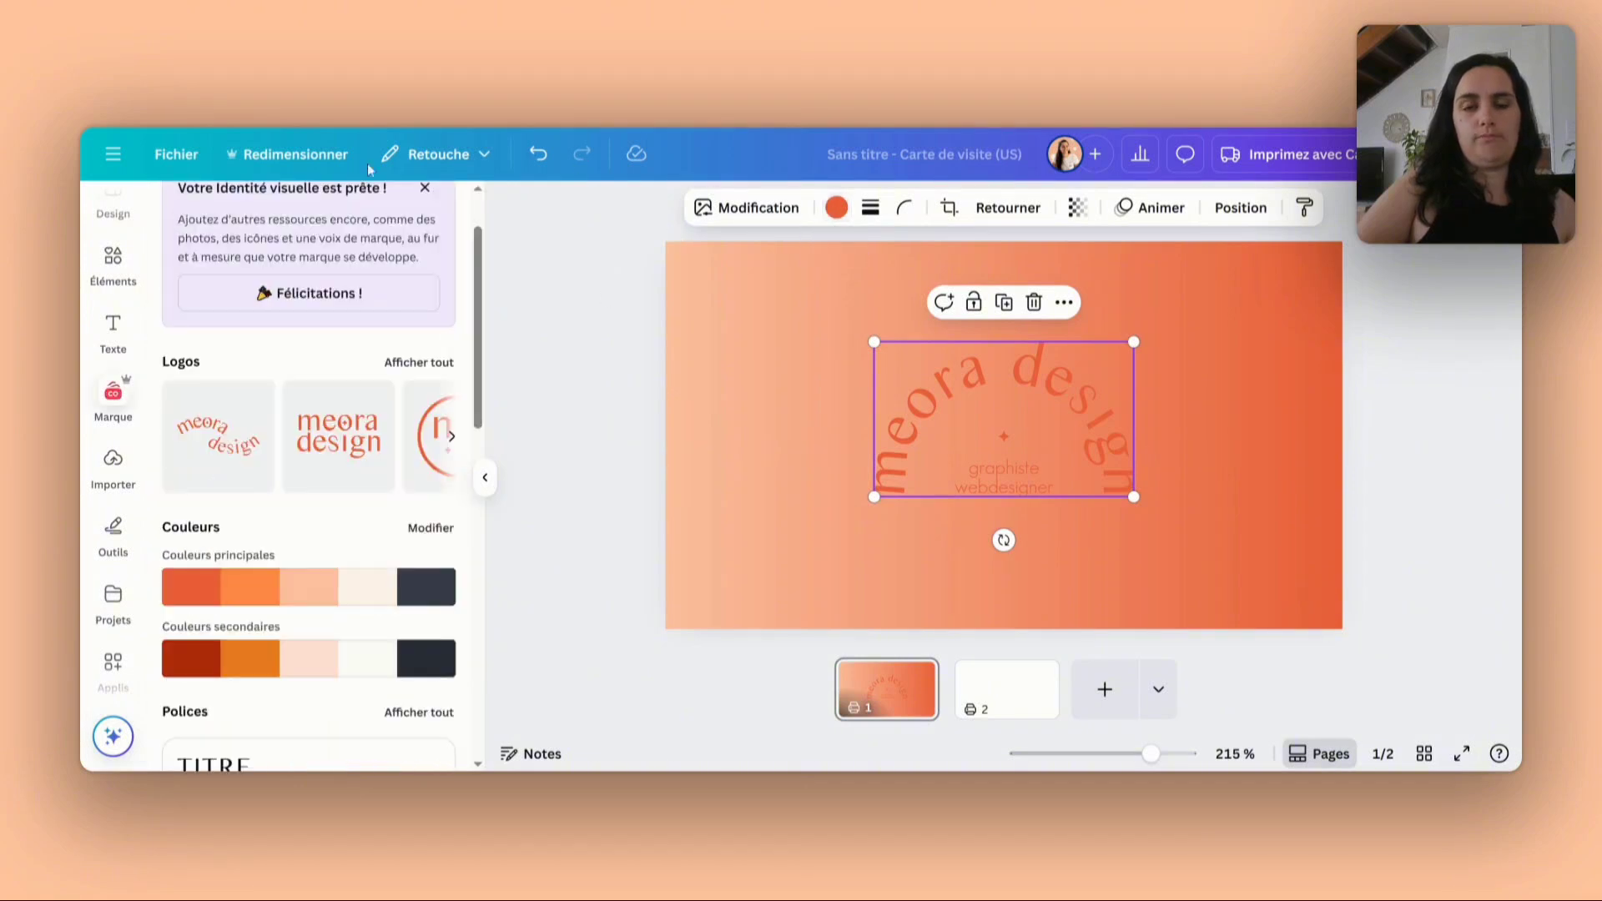
pyautogui.click(847, 208)
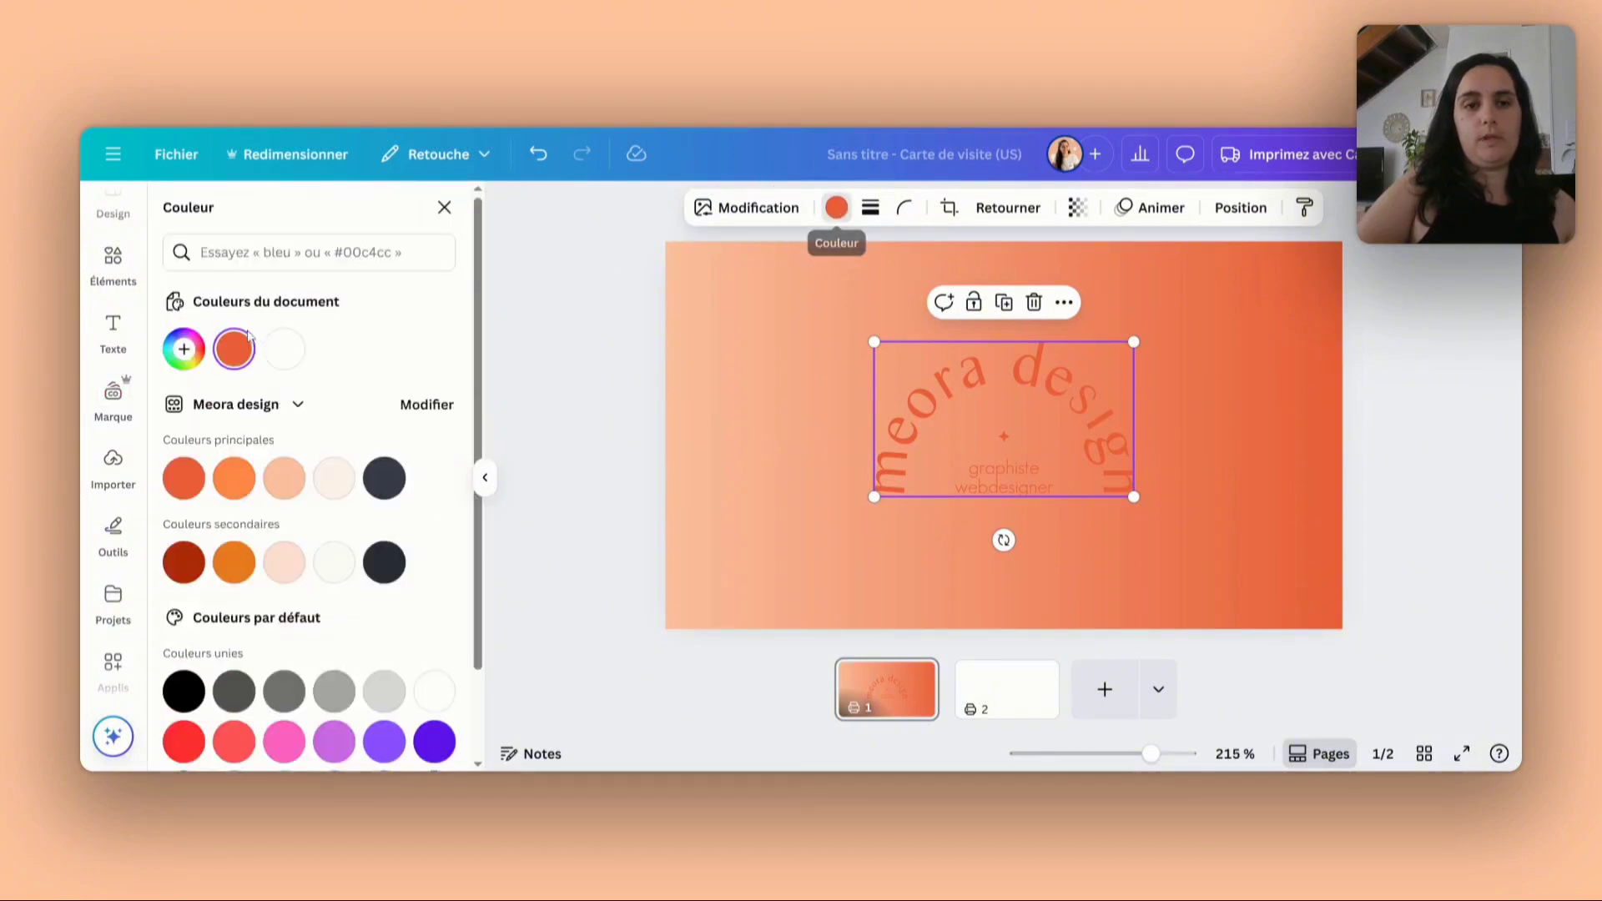
pyautogui.click(284, 349)
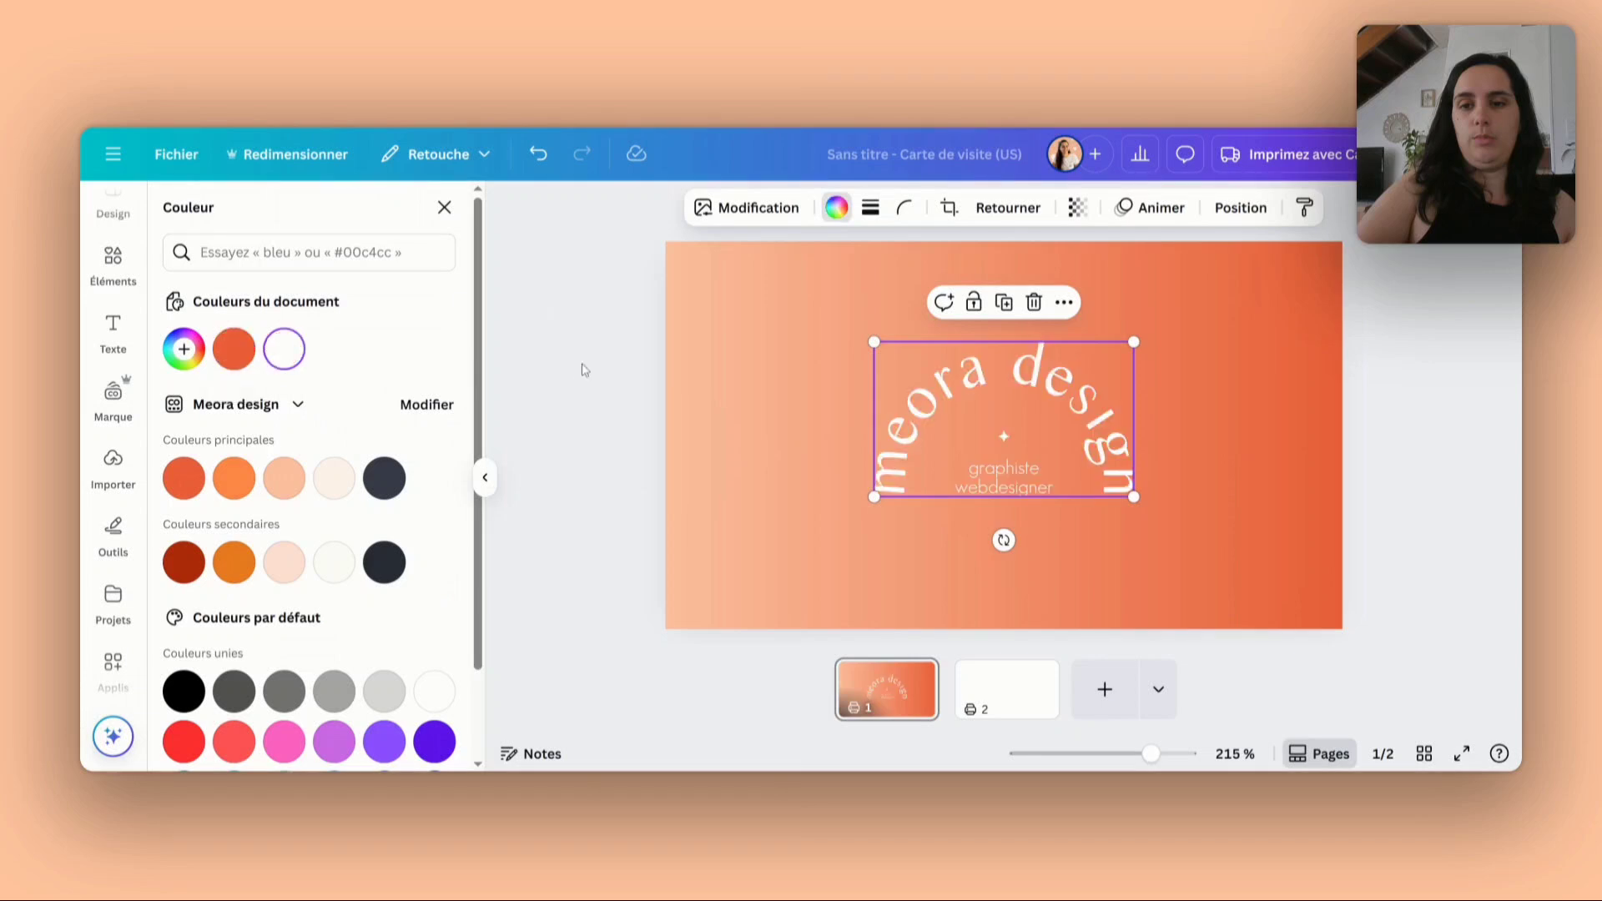
pyautogui.click(573, 393)
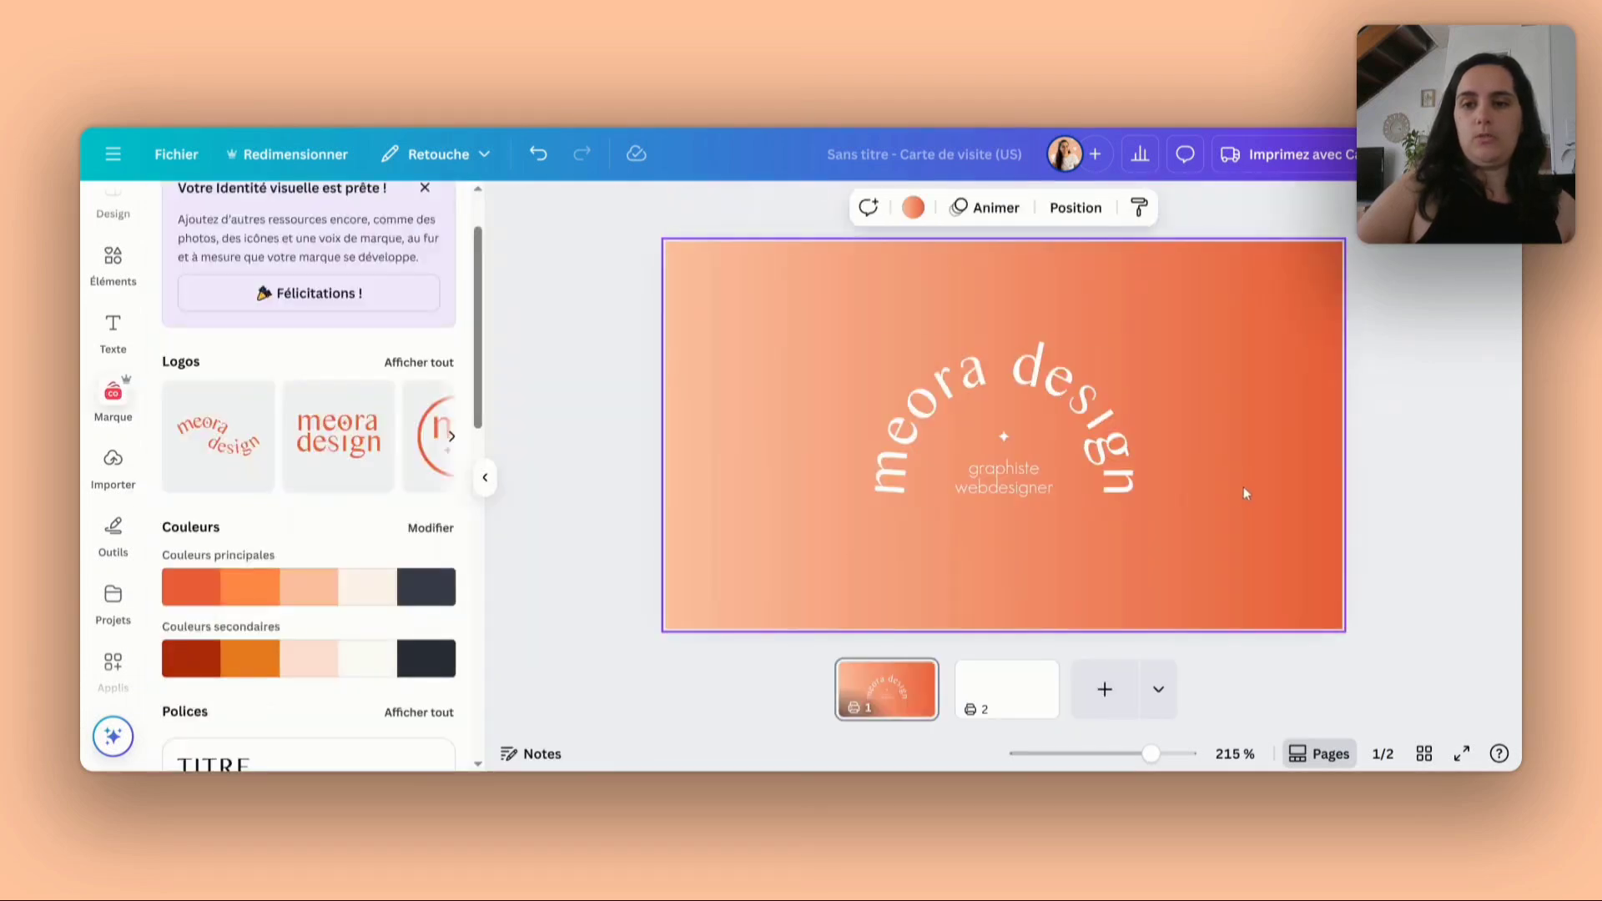
# - Change the first page's background gradient style to the one spreading from the top-left corner
pyautogui.click(913, 208)
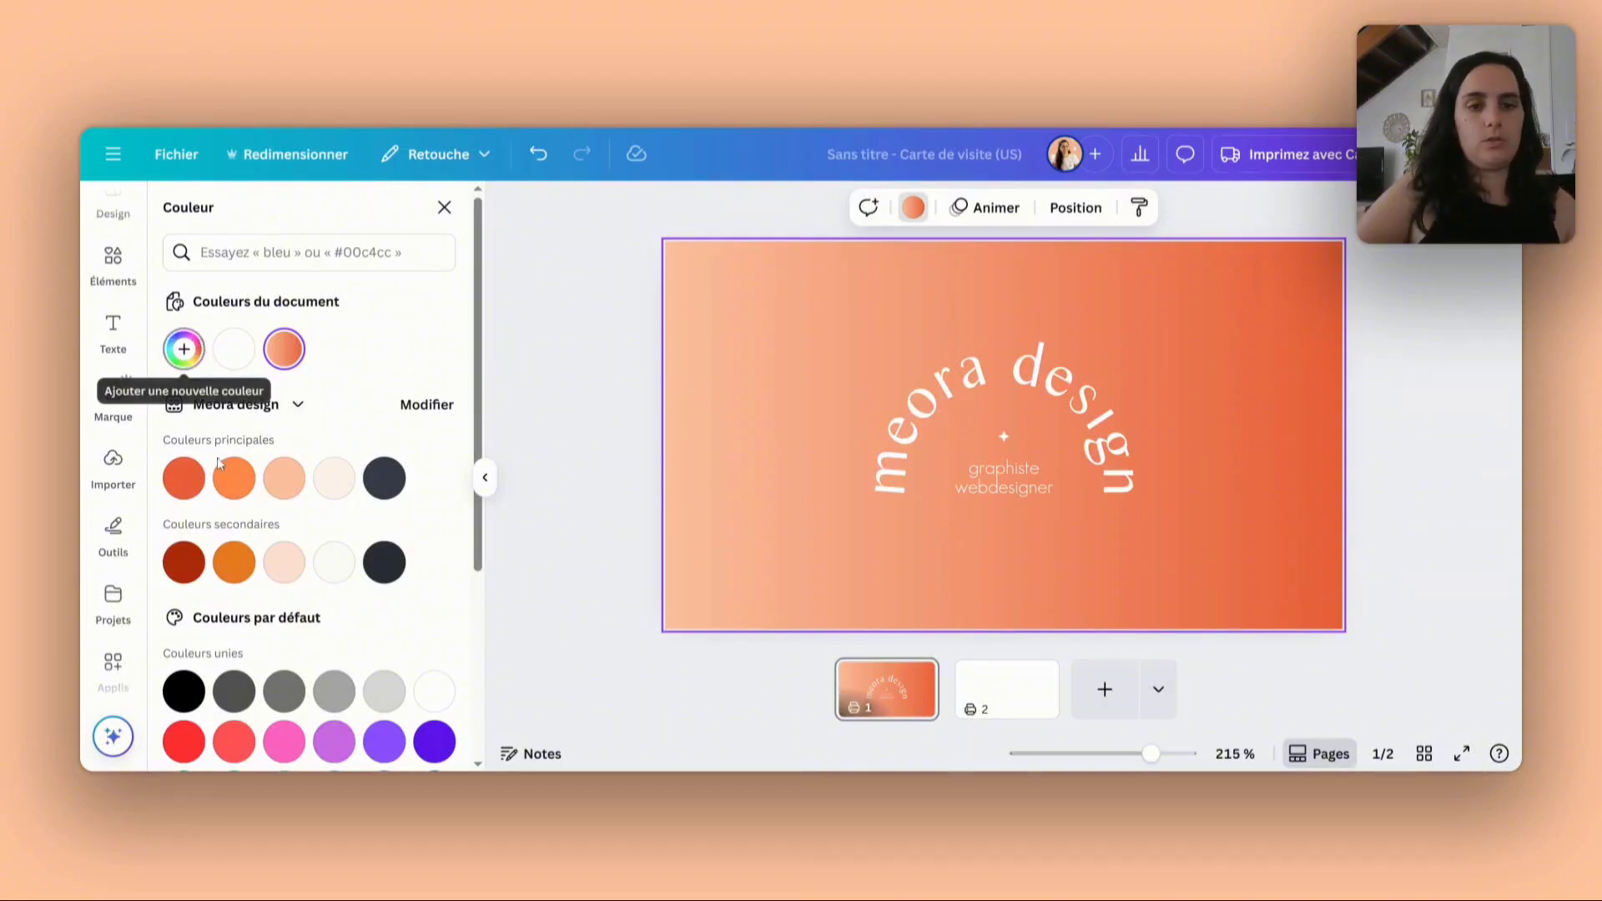
pyautogui.click(184, 349)
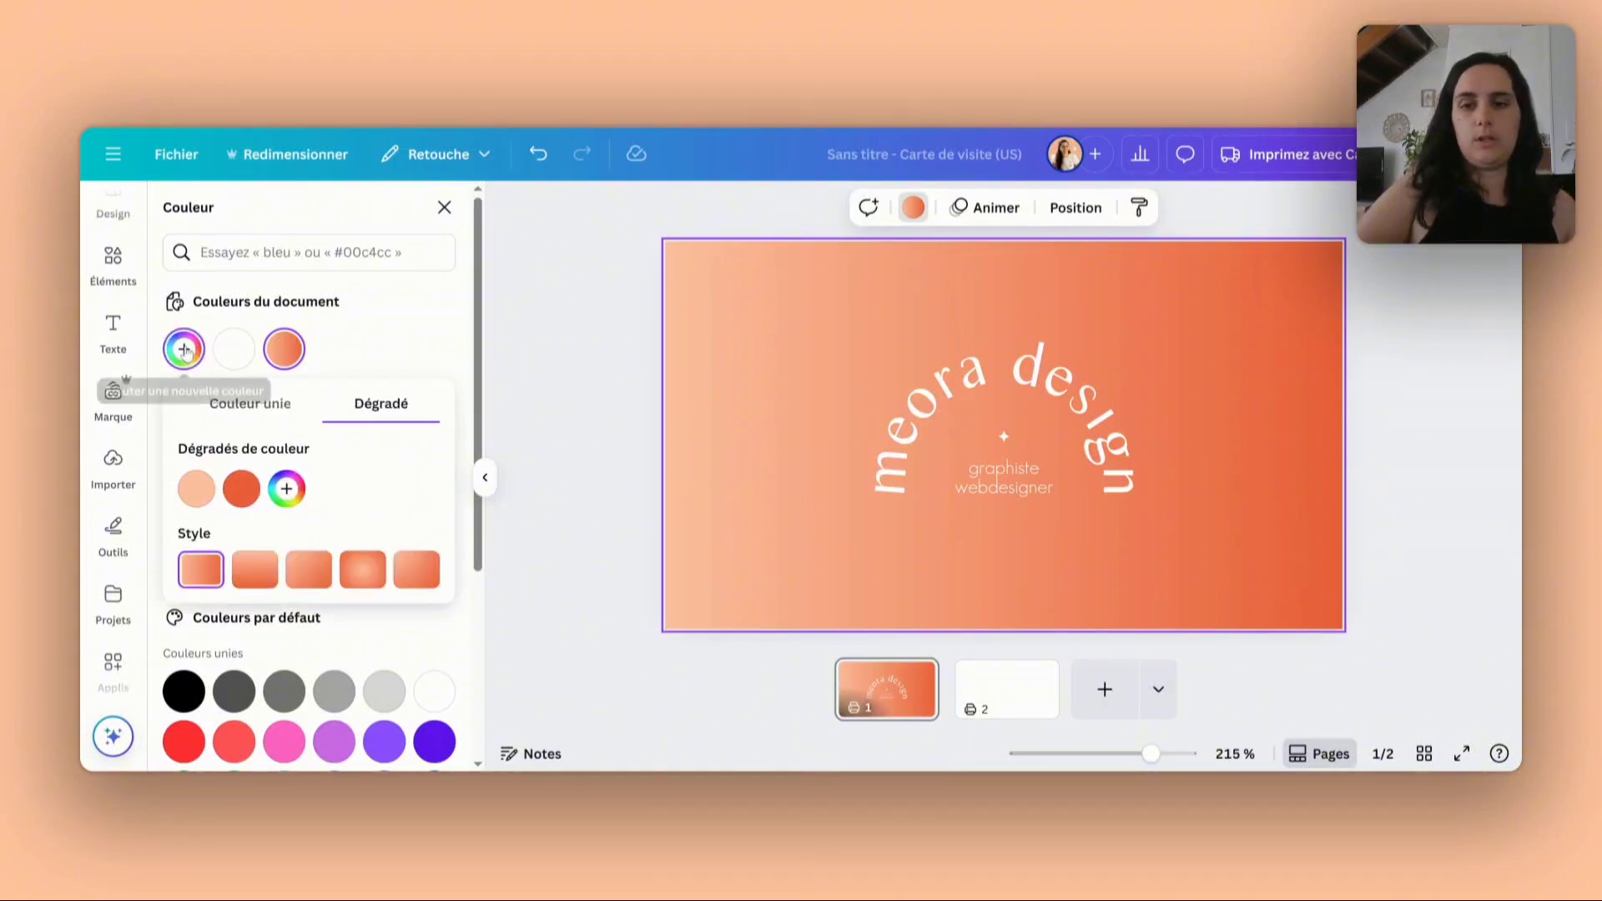
pyautogui.click(417, 569)
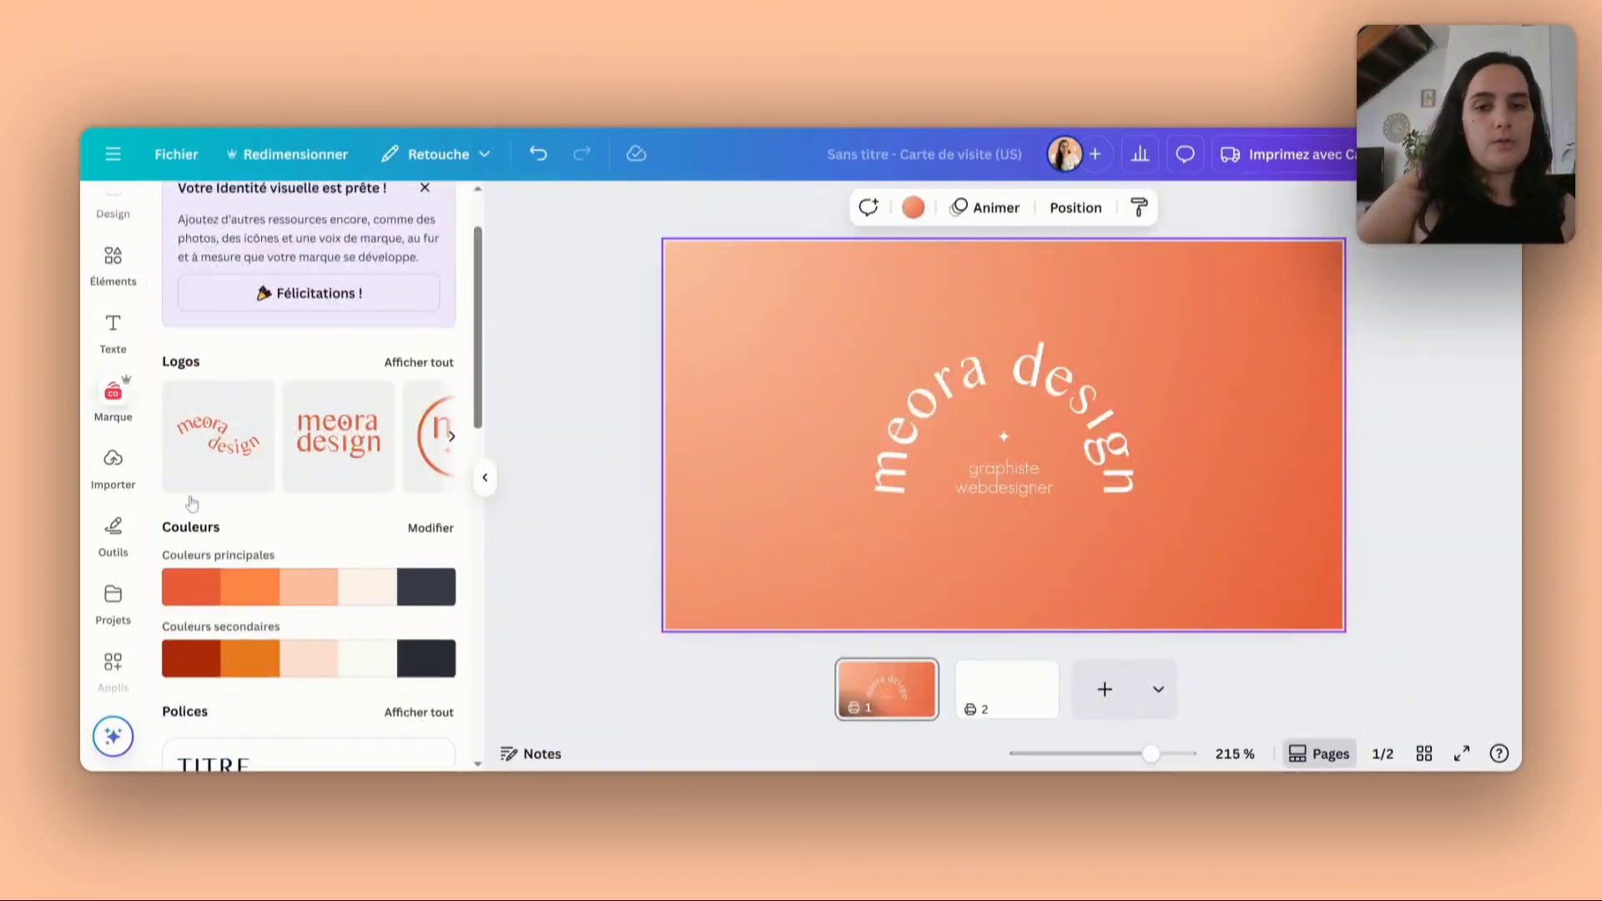
# - Search the elements library for "naturopathe" and limit the results to photos
pyautogui.scroll(-2, 192, 501)
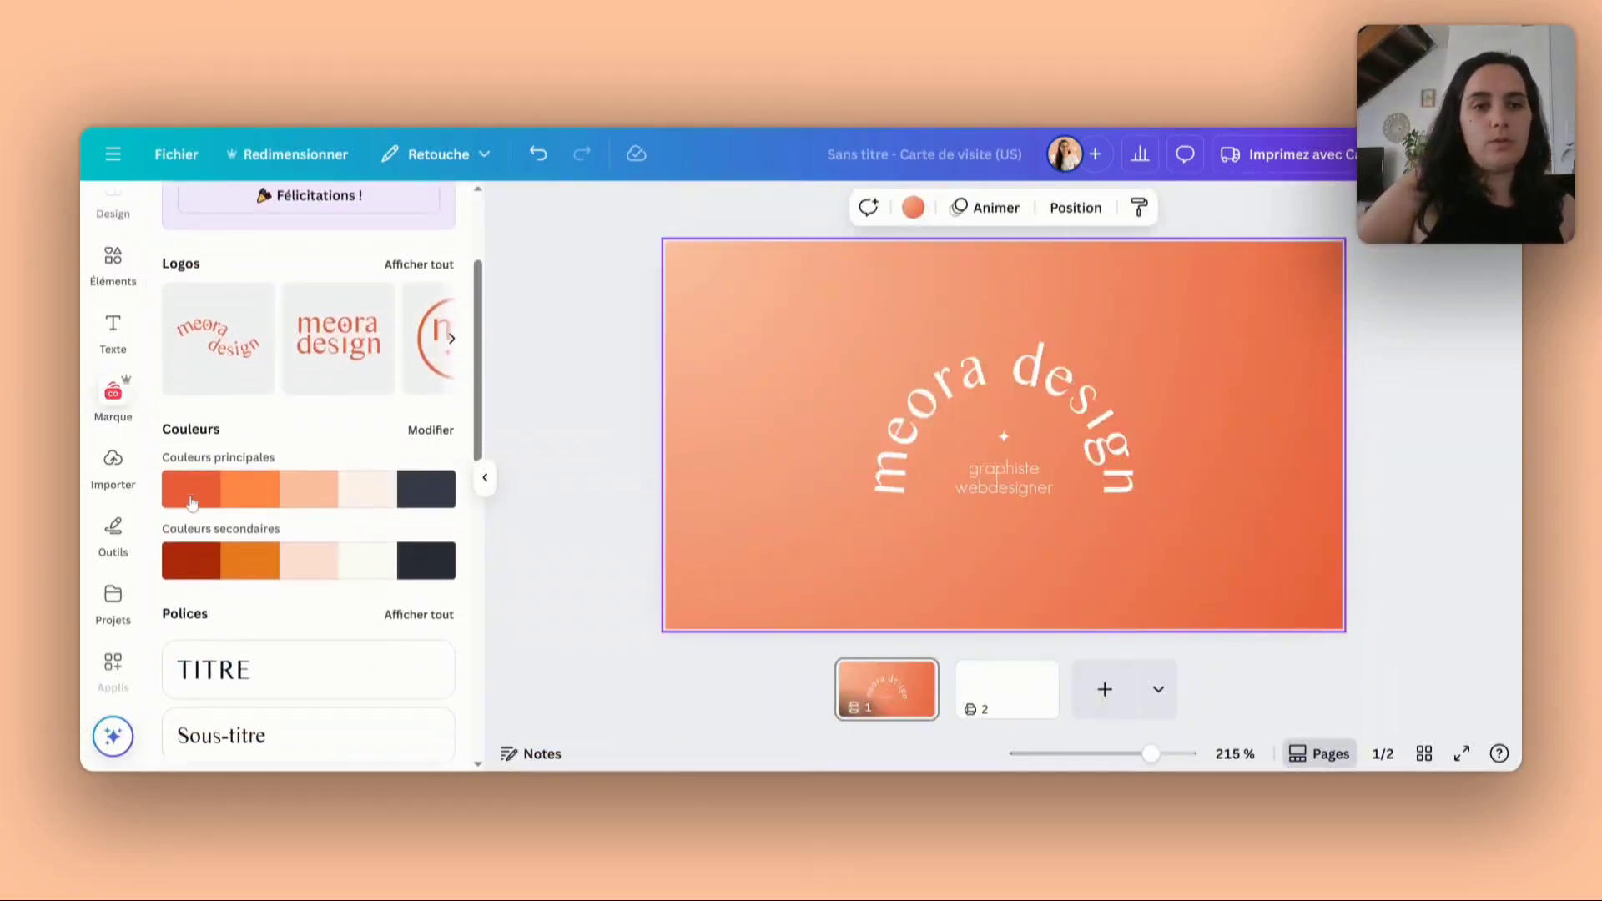
pyautogui.scroll(2, 191, 503)
pyautogui.click(117, 269)
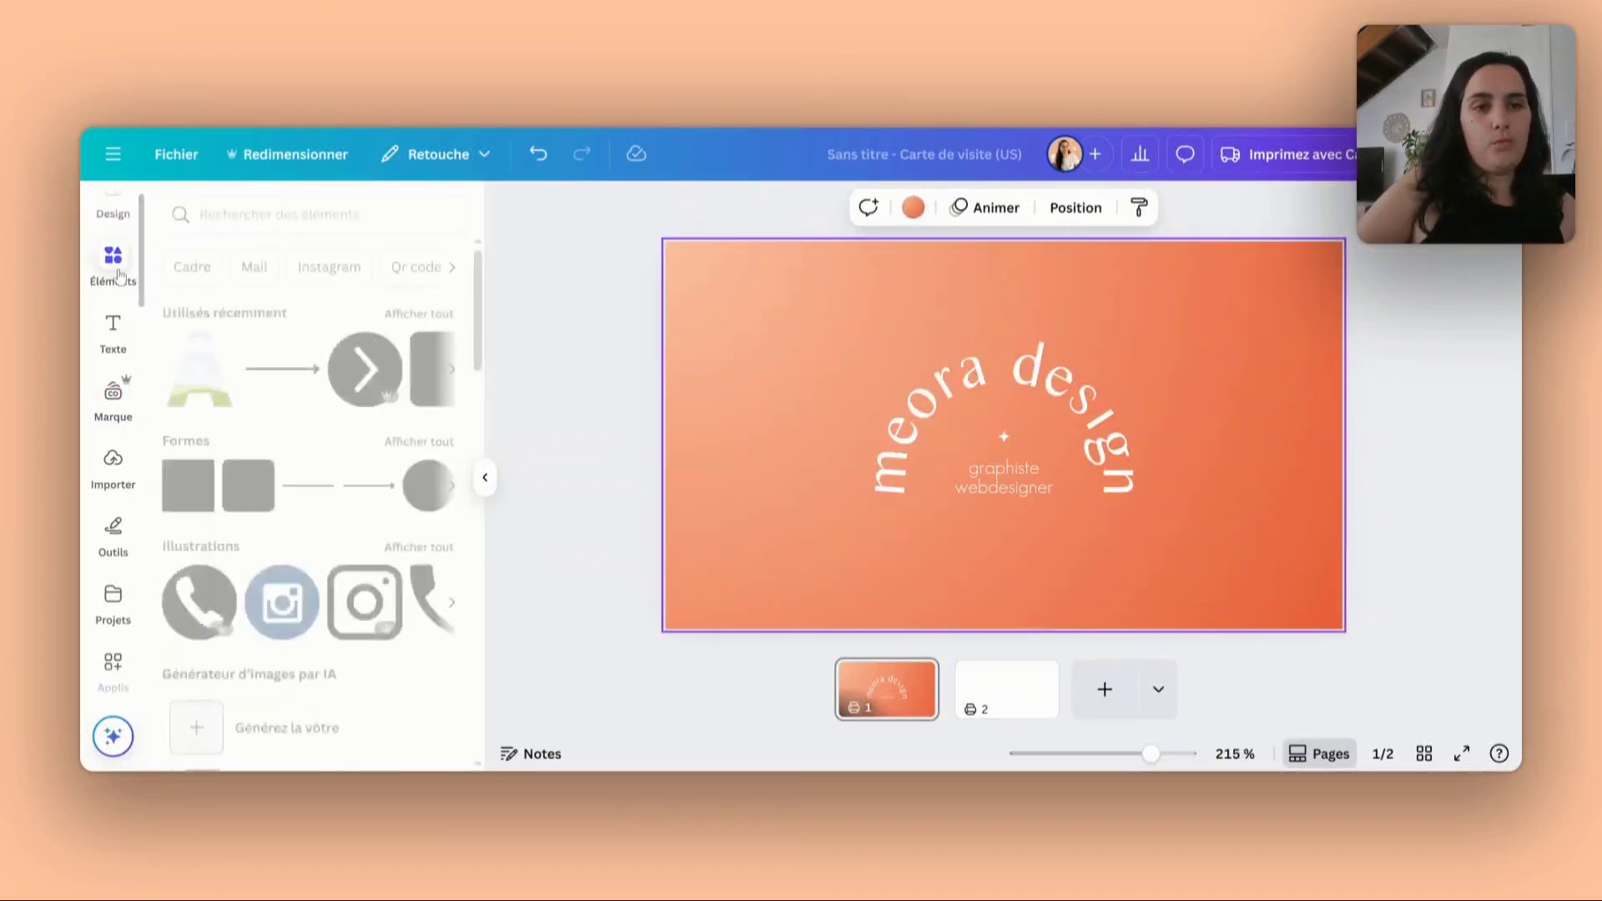
pyautogui.click(315, 215)
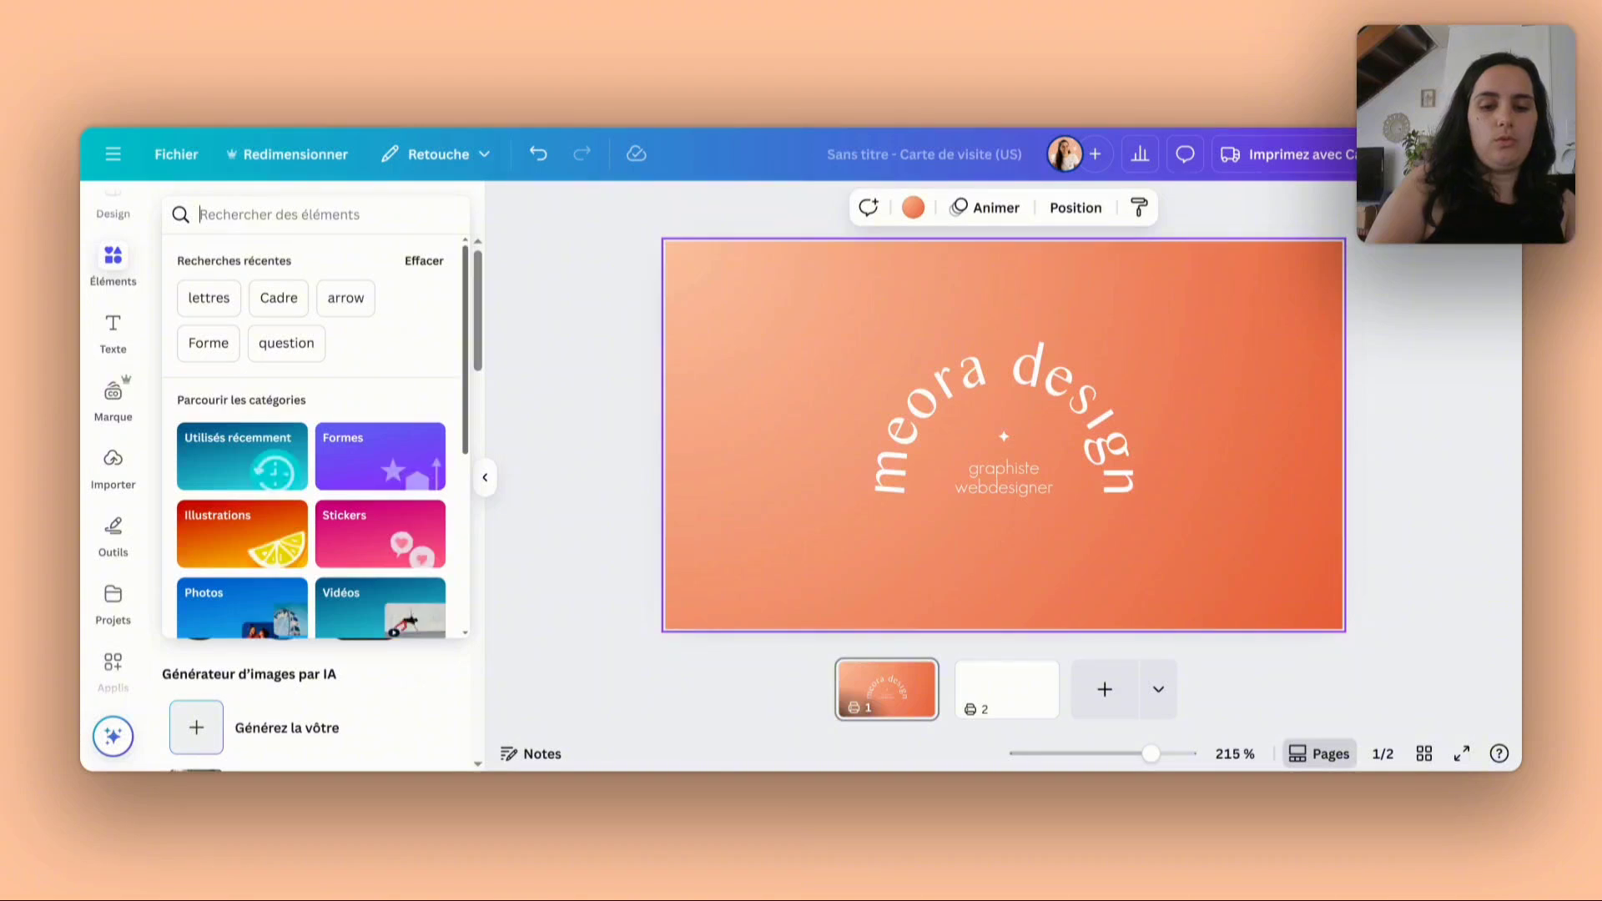
pyautogui.write('naturopathe')
pyautogui.press('Return')
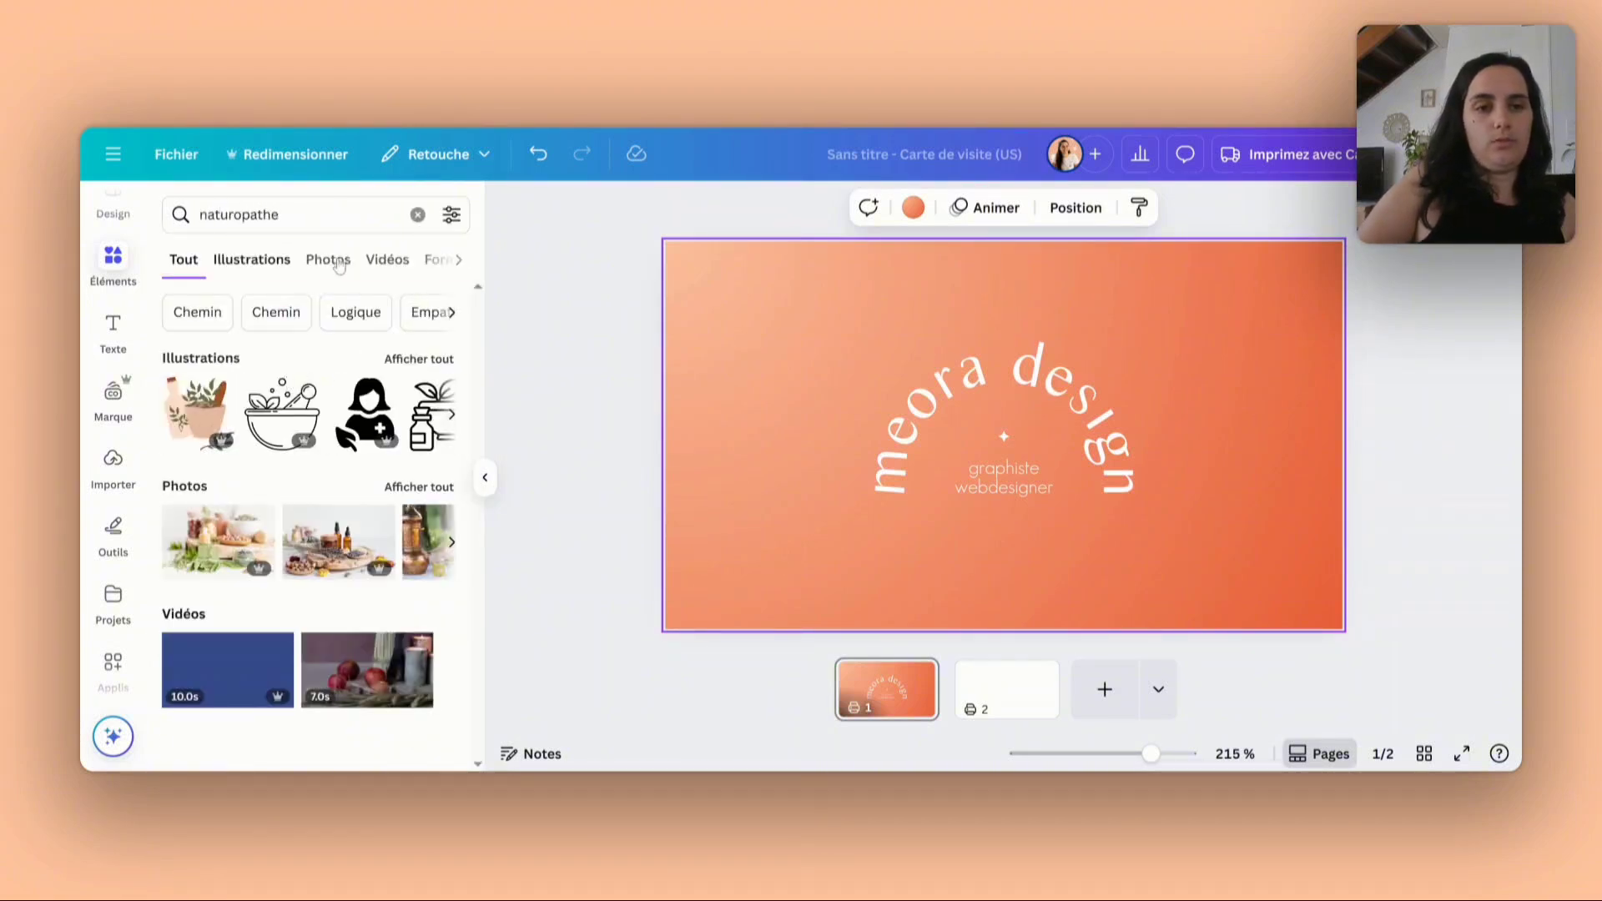
pyautogui.click(337, 264)
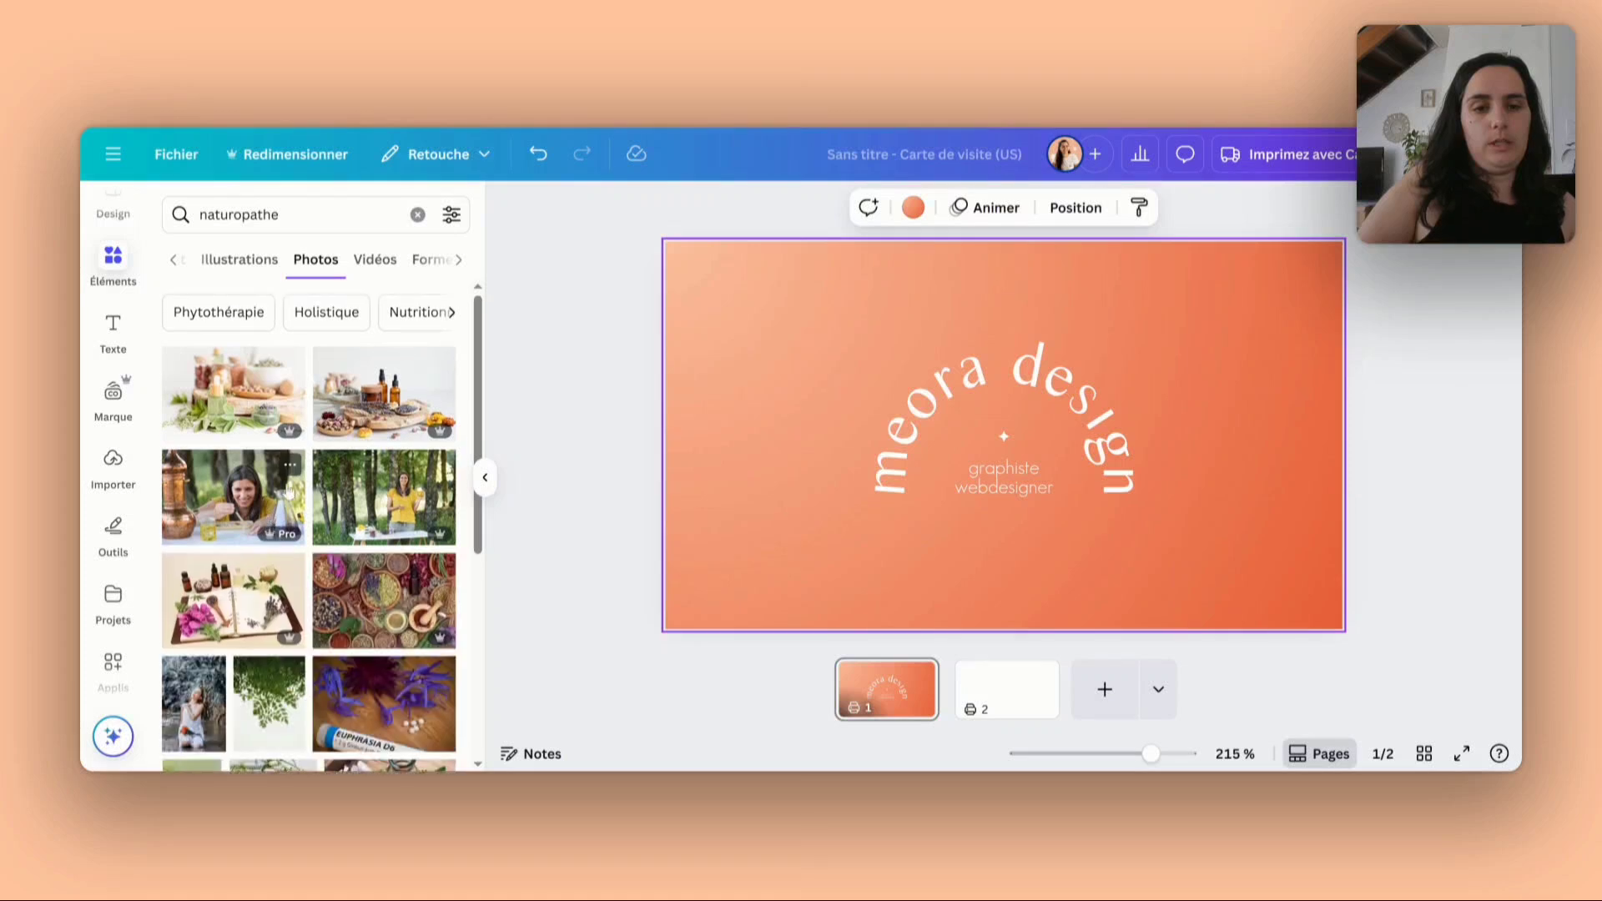
pyautogui.scroll(-1, 208, 672)
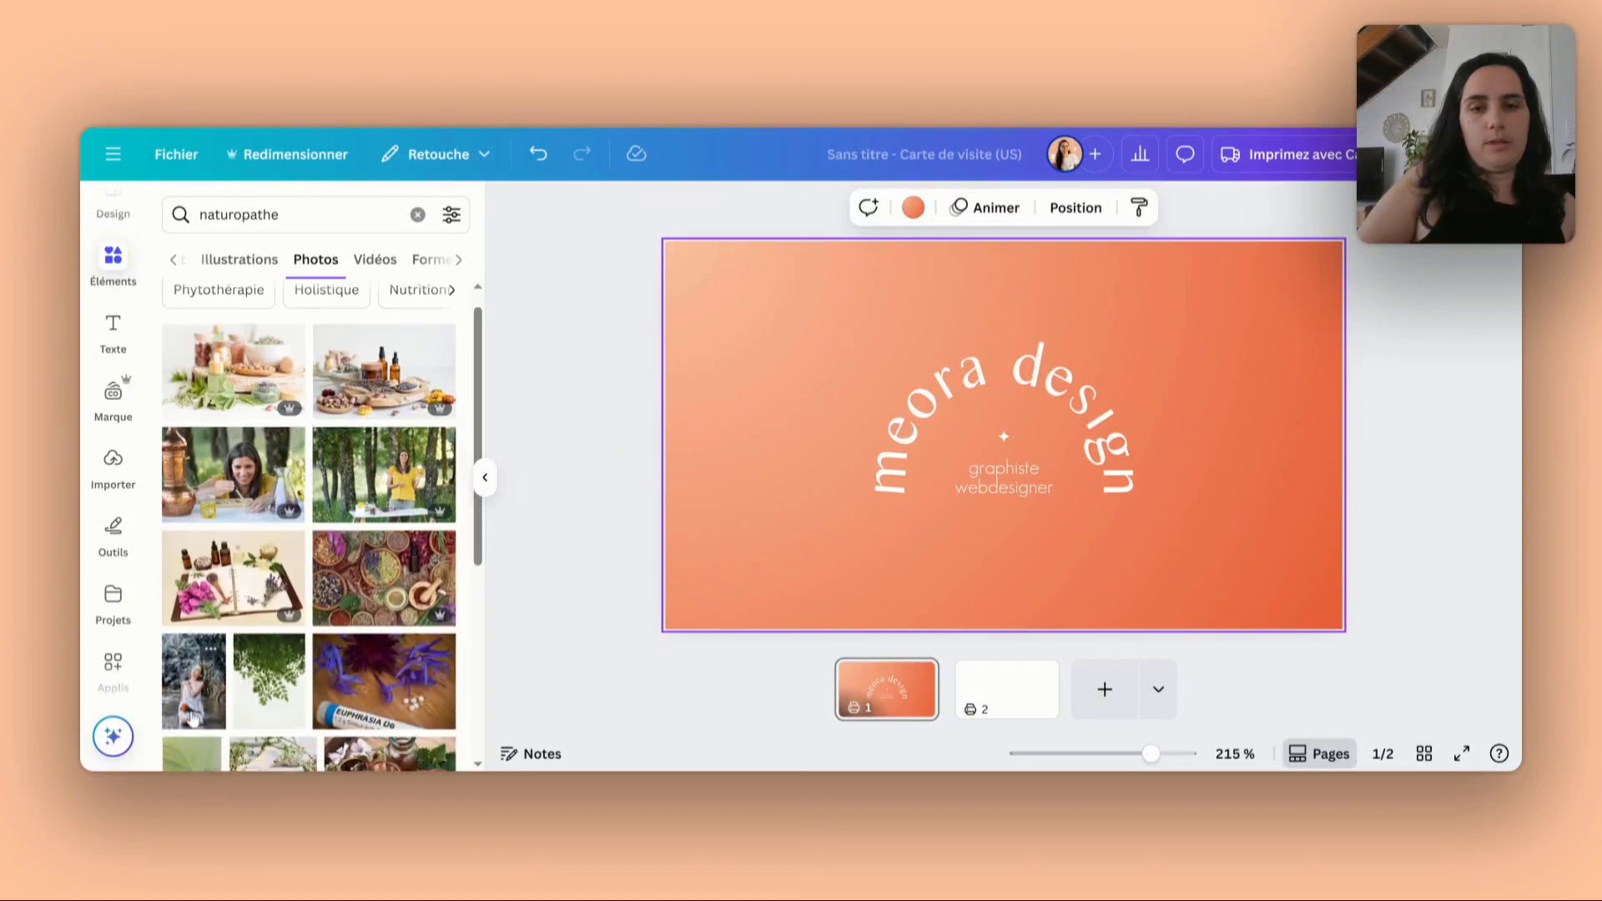
# - Add the photo of the woman in a white top amid foliage to the first page and make it the page background
pyautogui.moveTo(192, 692); pyautogui.dragTo(696, 304)
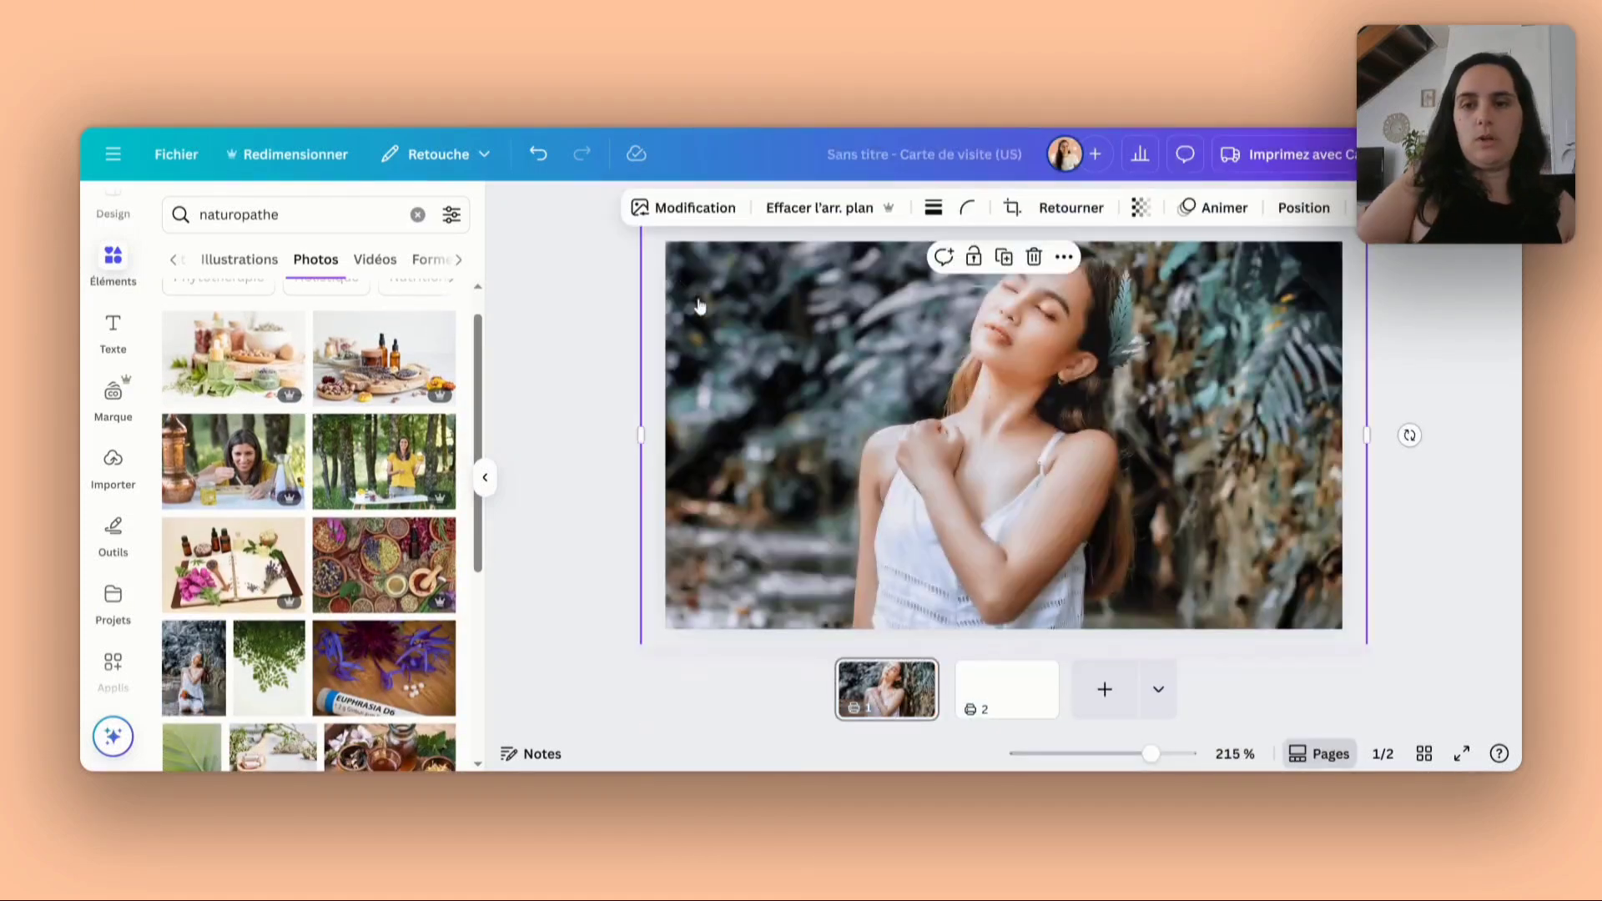
pyautogui.click(1064, 257)
pyautogui.scroll(-3, 1197, 659)
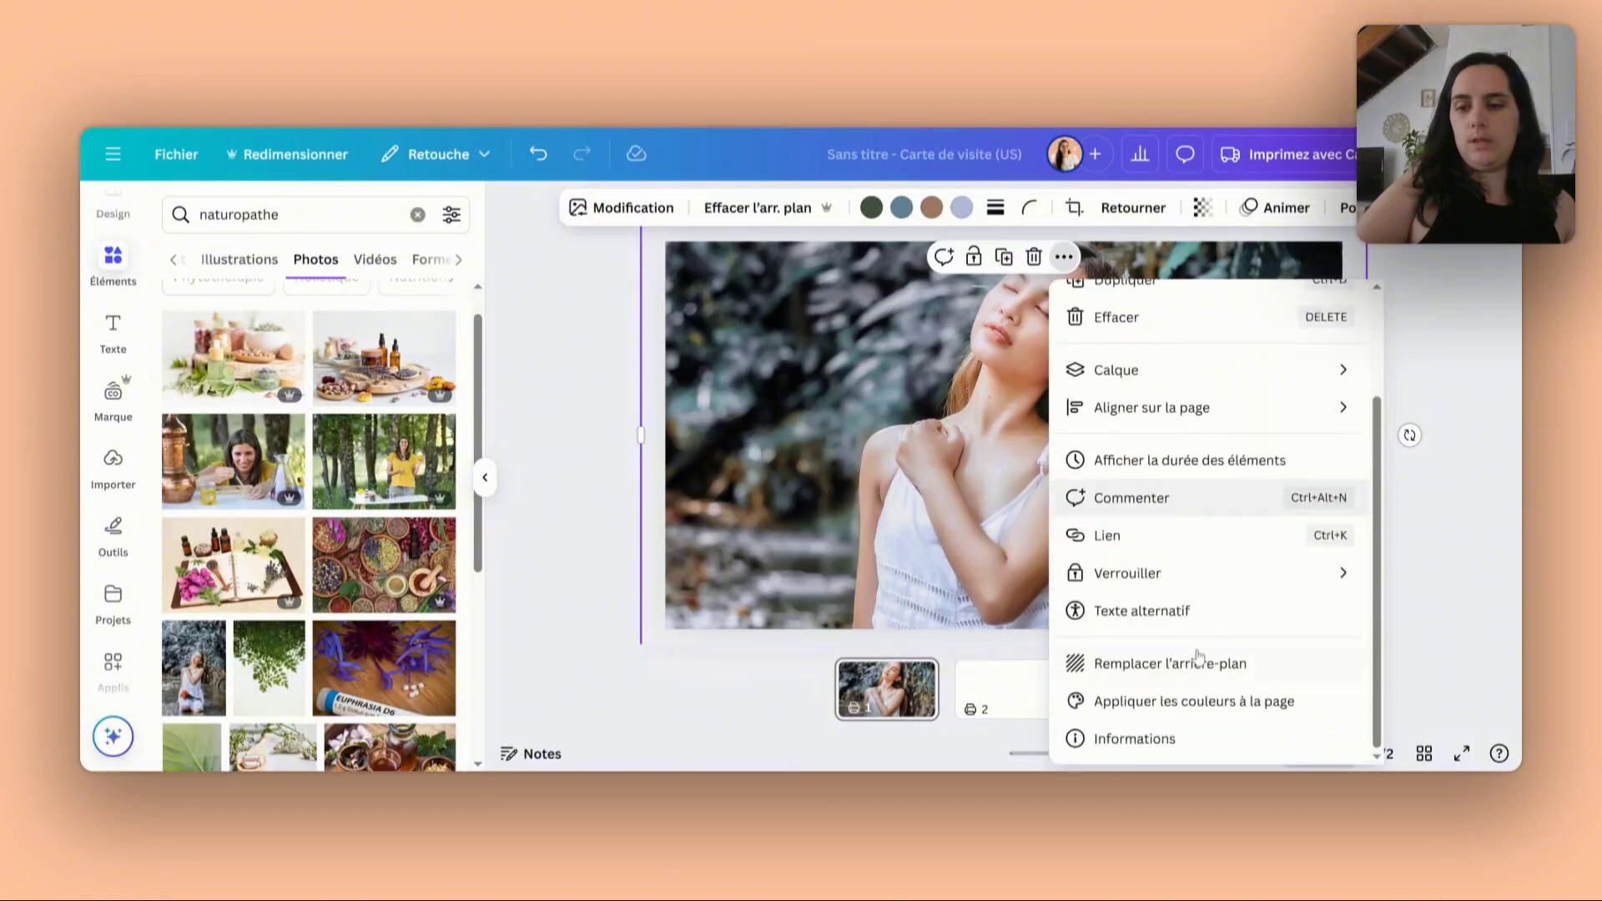
pyautogui.click(1178, 663)
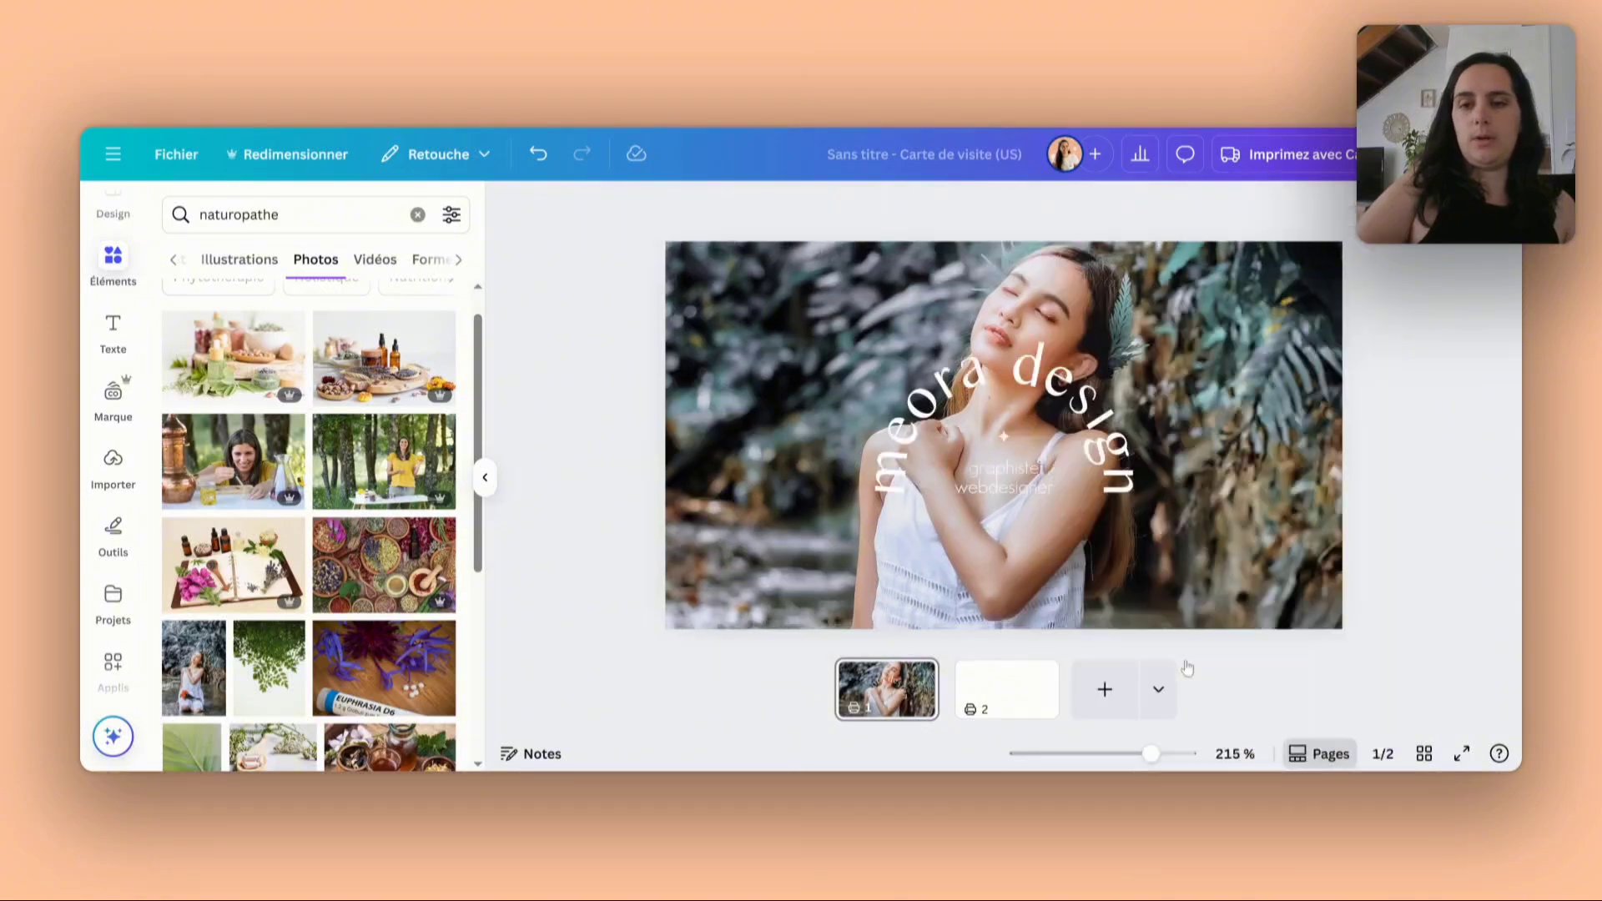
# - Reposition and rescale the background photo within its crop so the woman sits slightly right of the card's centre
pyautogui.doubleClick(733, 438)
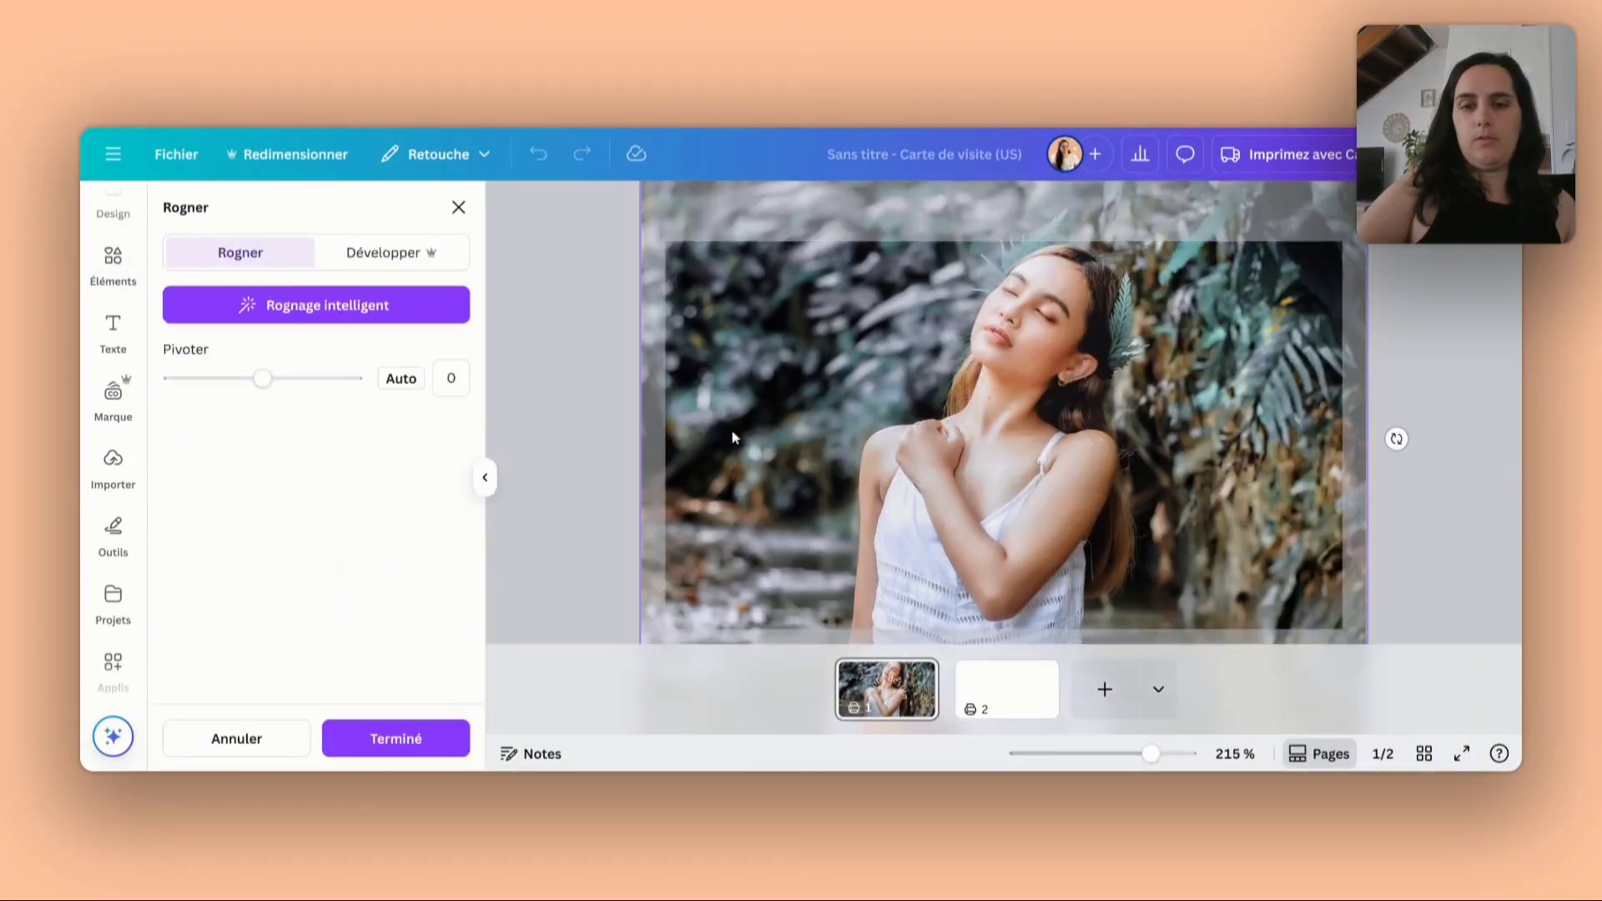
pyautogui.moveTo(736, 431); pyautogui.dragTo(763, 522)
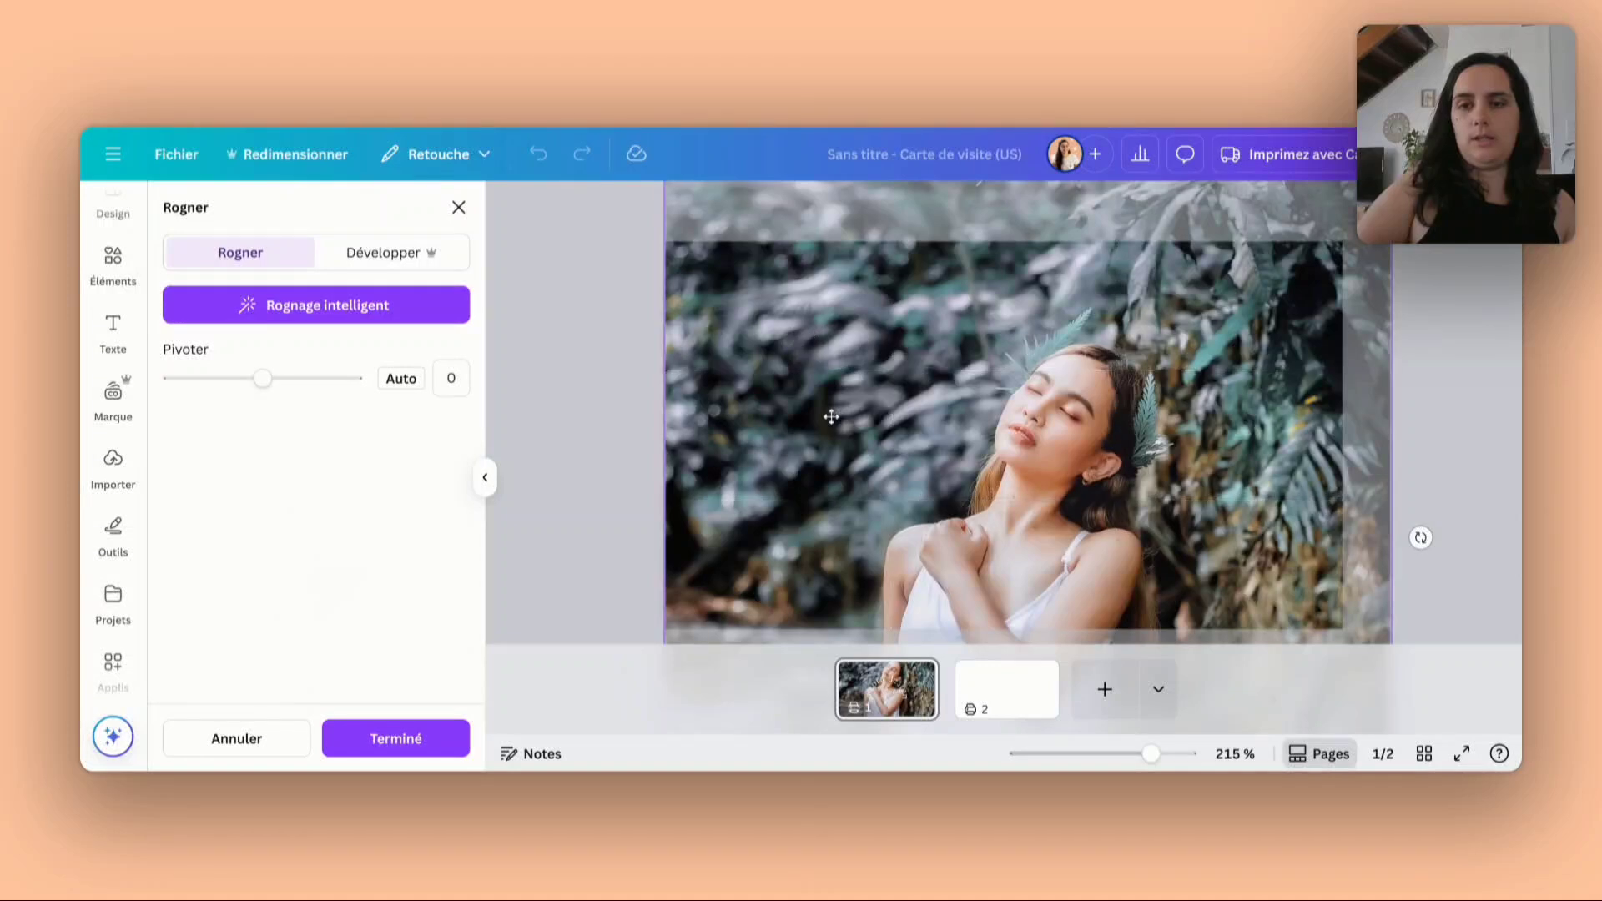
pyautogui.moveTo(833, 415); pyautogui.dragTo(848, 477)
pyautogui.moveTo(893, 324); pyautogui.dragTo(934, 509)
pyautogui.moveTo(1303, 308); pyautogui.dragTo(1339, 251)
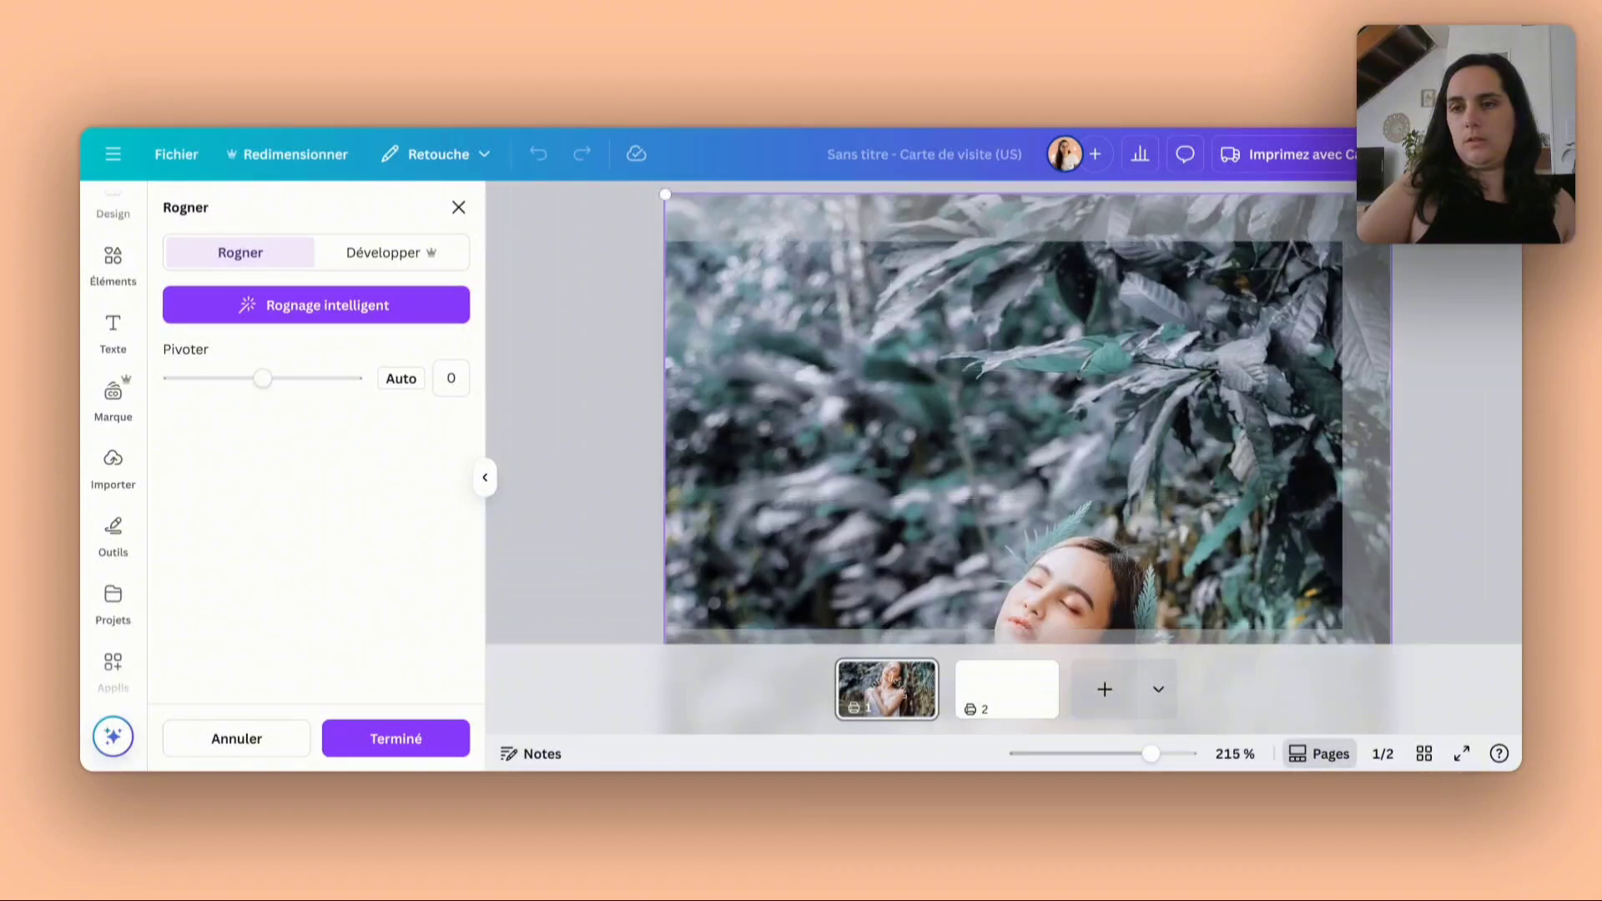
pyautogui.moveTo(1390, 194); pyautogui.dragTo(1273, 91)
pyautogui.moveTo(1326, 371); pyautogui.dragTo(1395, 307)
pyautogui.click(1373, 464)
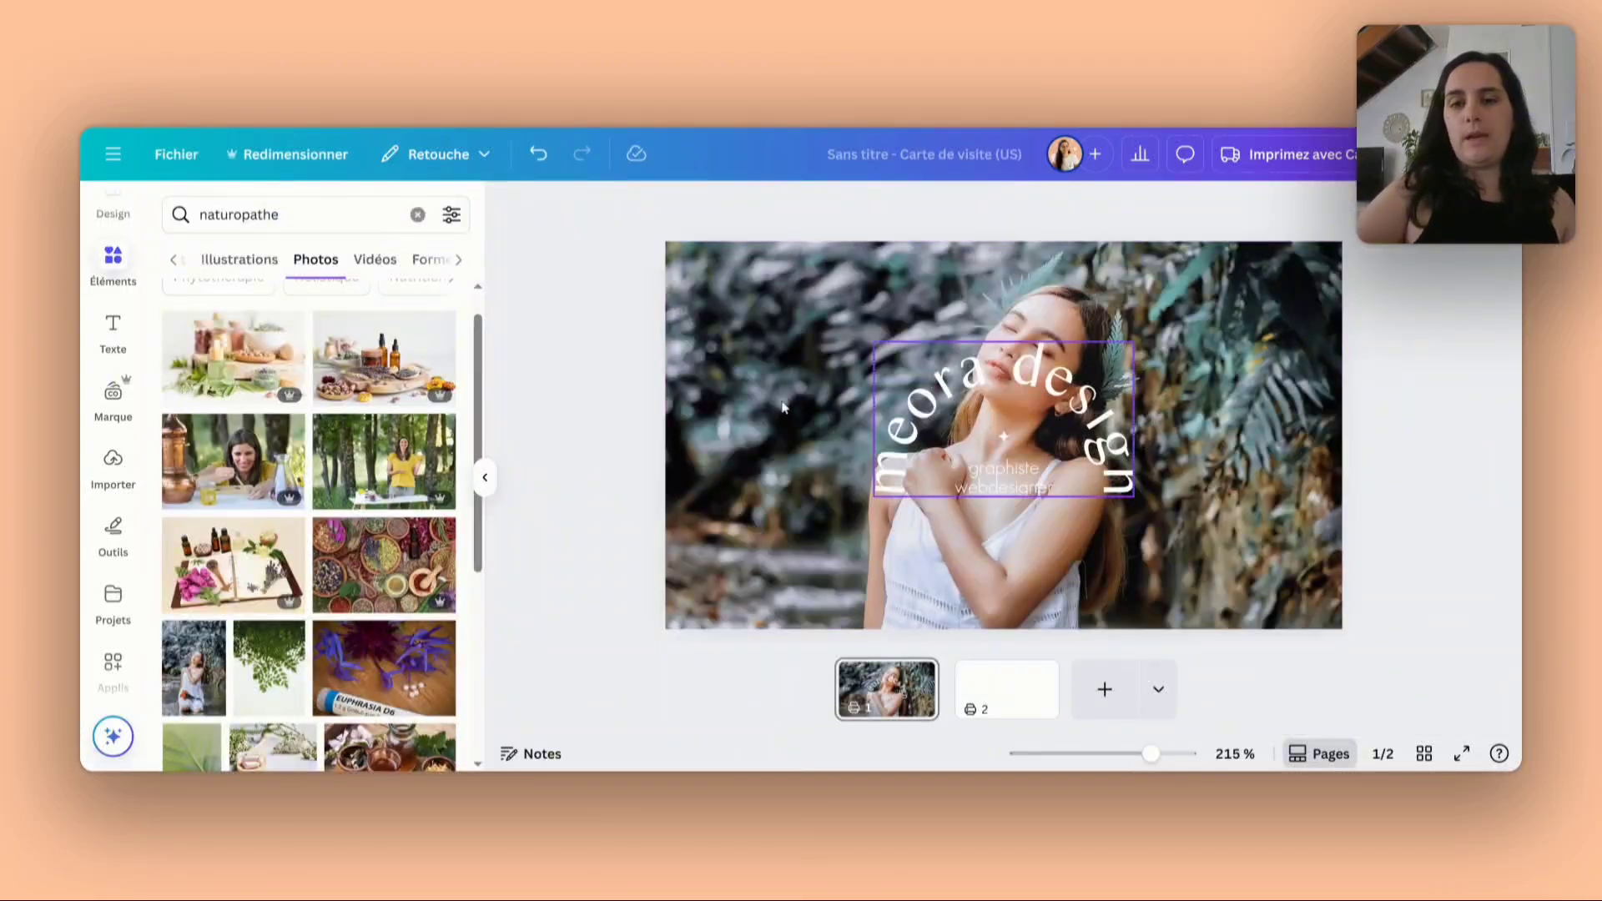
# - Move the white arched logo to the left half of the card, roughly at mid-height
pyautogui.click(895, 360)
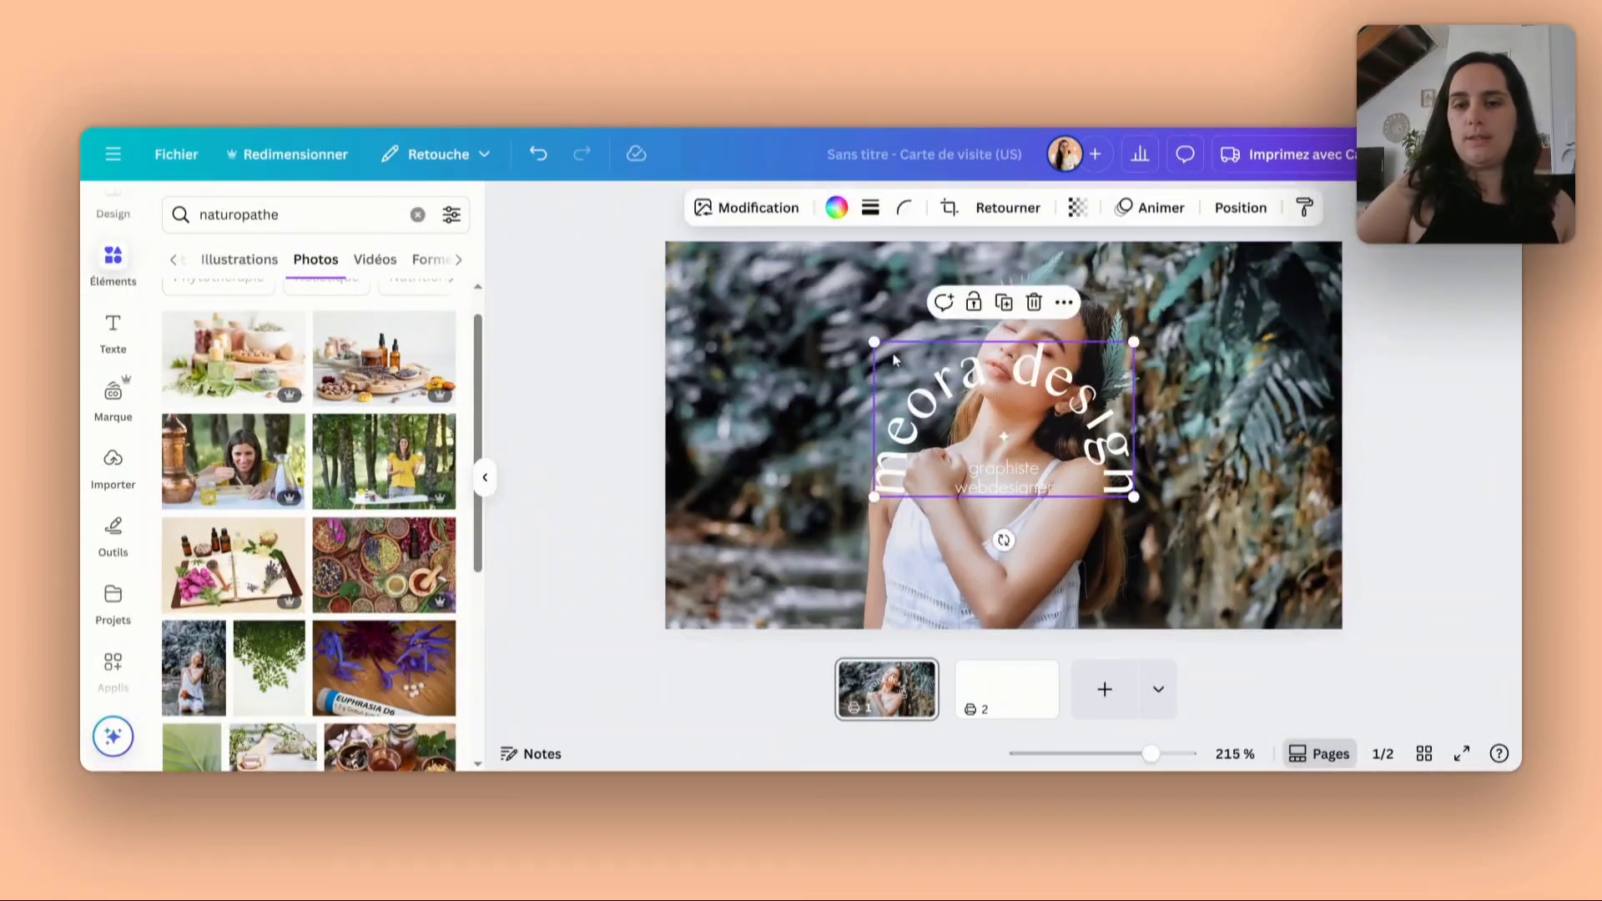
pyautogui.moveTo(825, 346); pyautogui.dragTo(675, 328)
pyautogui.click(1174, 418)
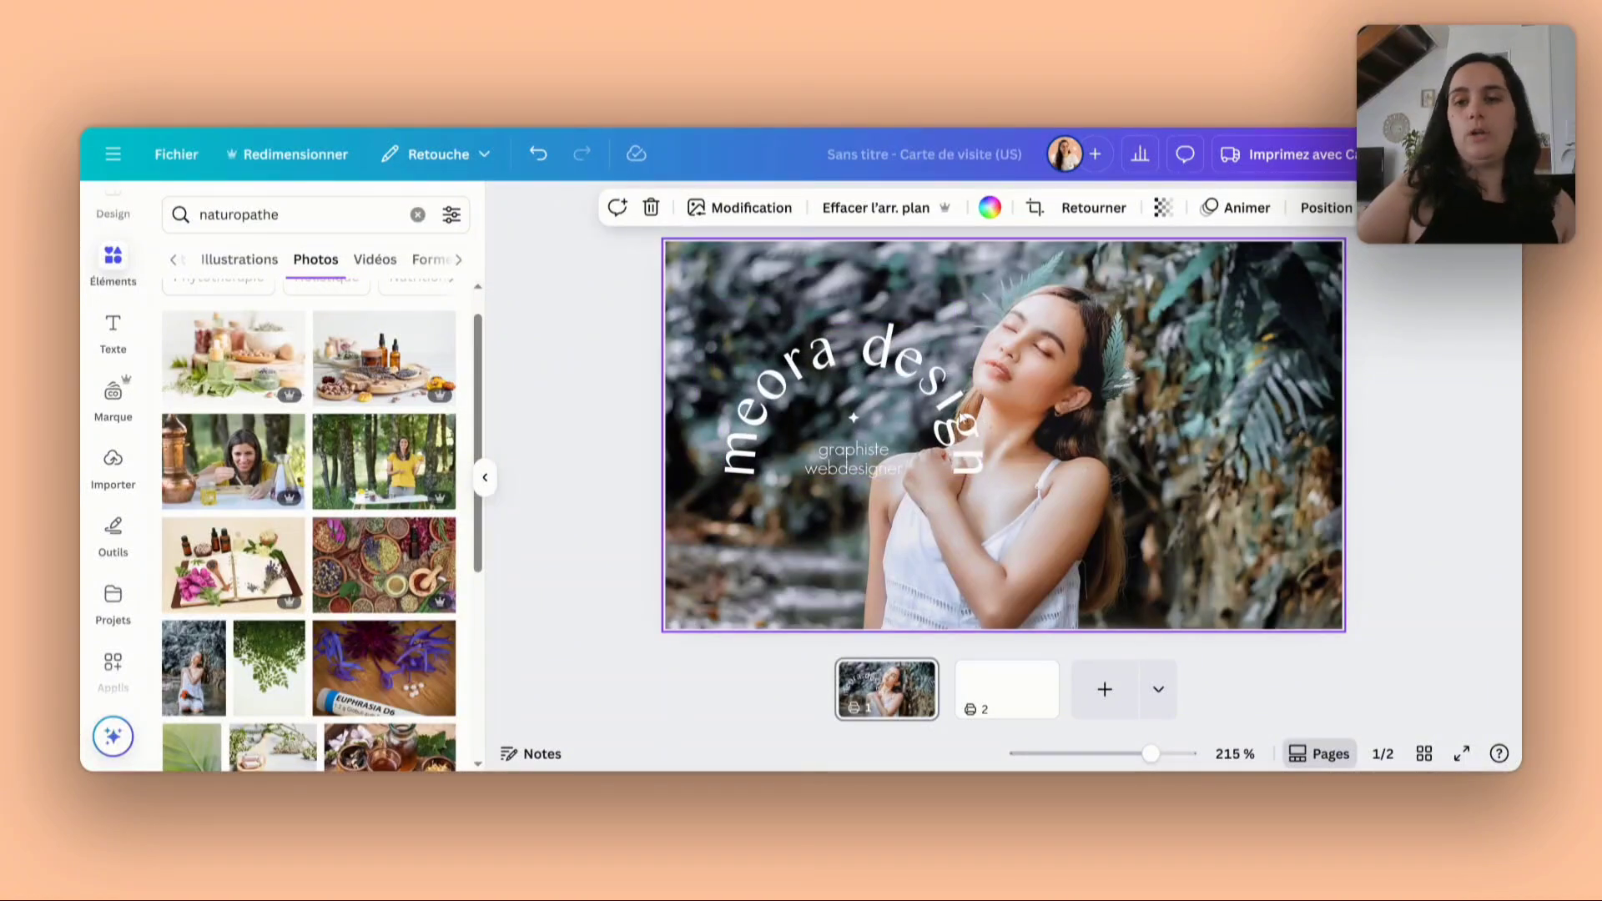
pyautogui.moveTo(905, 392); pyautogui.dragTo(926, 427)
# - Make the background photo partly transparent and set the colour behind it to the brand's main dark navy
pyautogui.click(1099, 354)
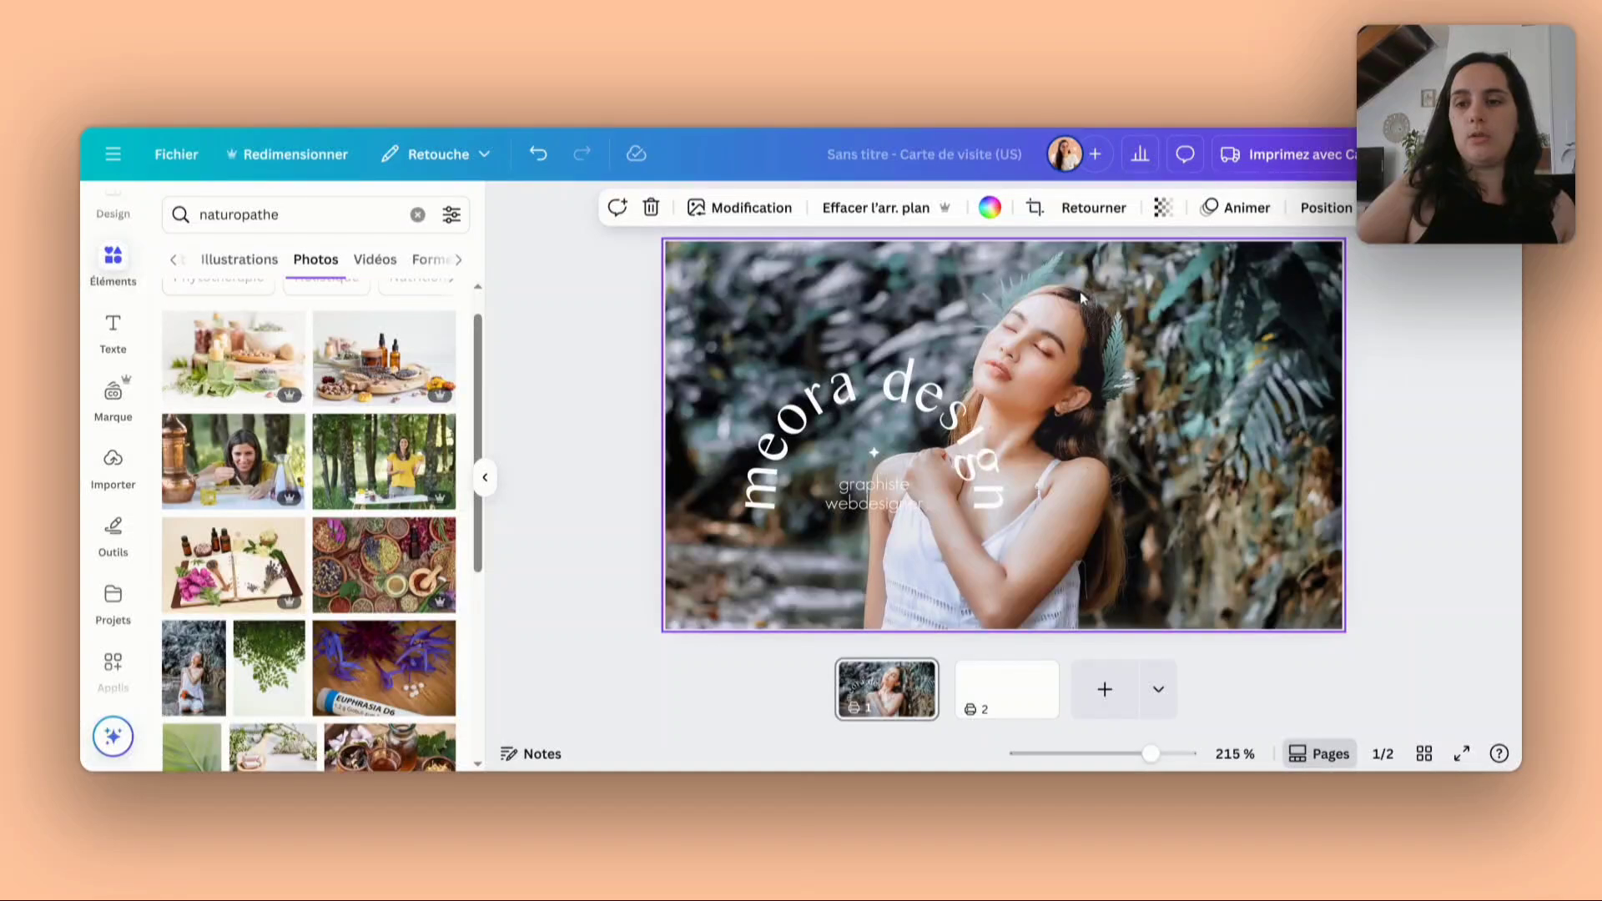
pyautogui.click(1162, 208)
pyautogui.moveTo(1207, 285); pyautogui.dragTo(1118, 285)
pyautogui.click(683, 242)
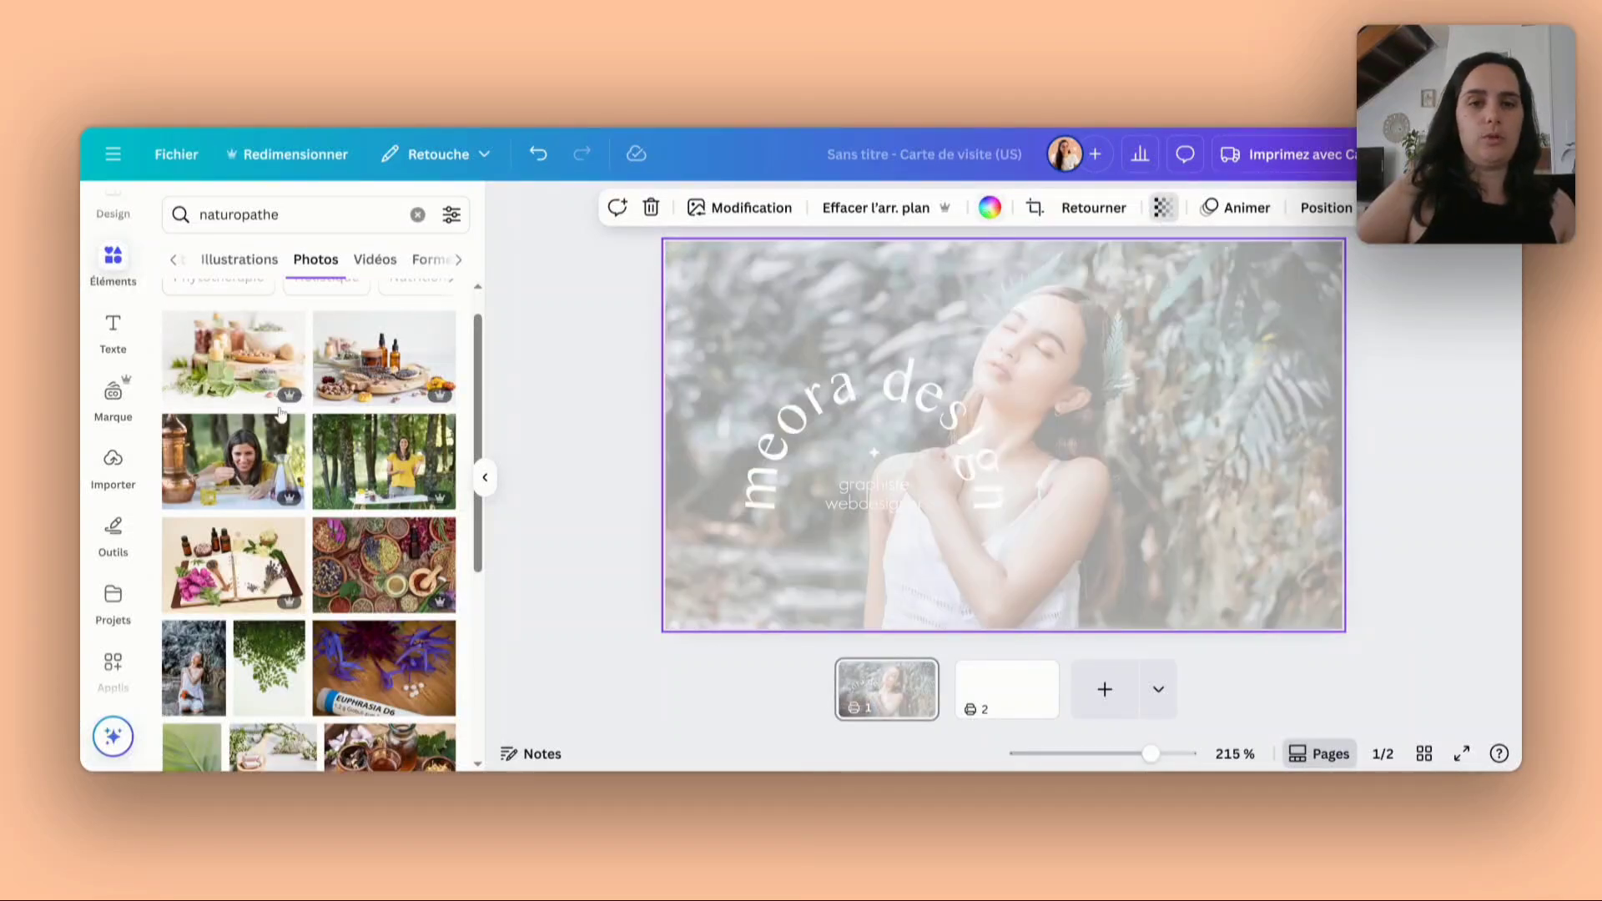
pyautogui.click(989, 208)
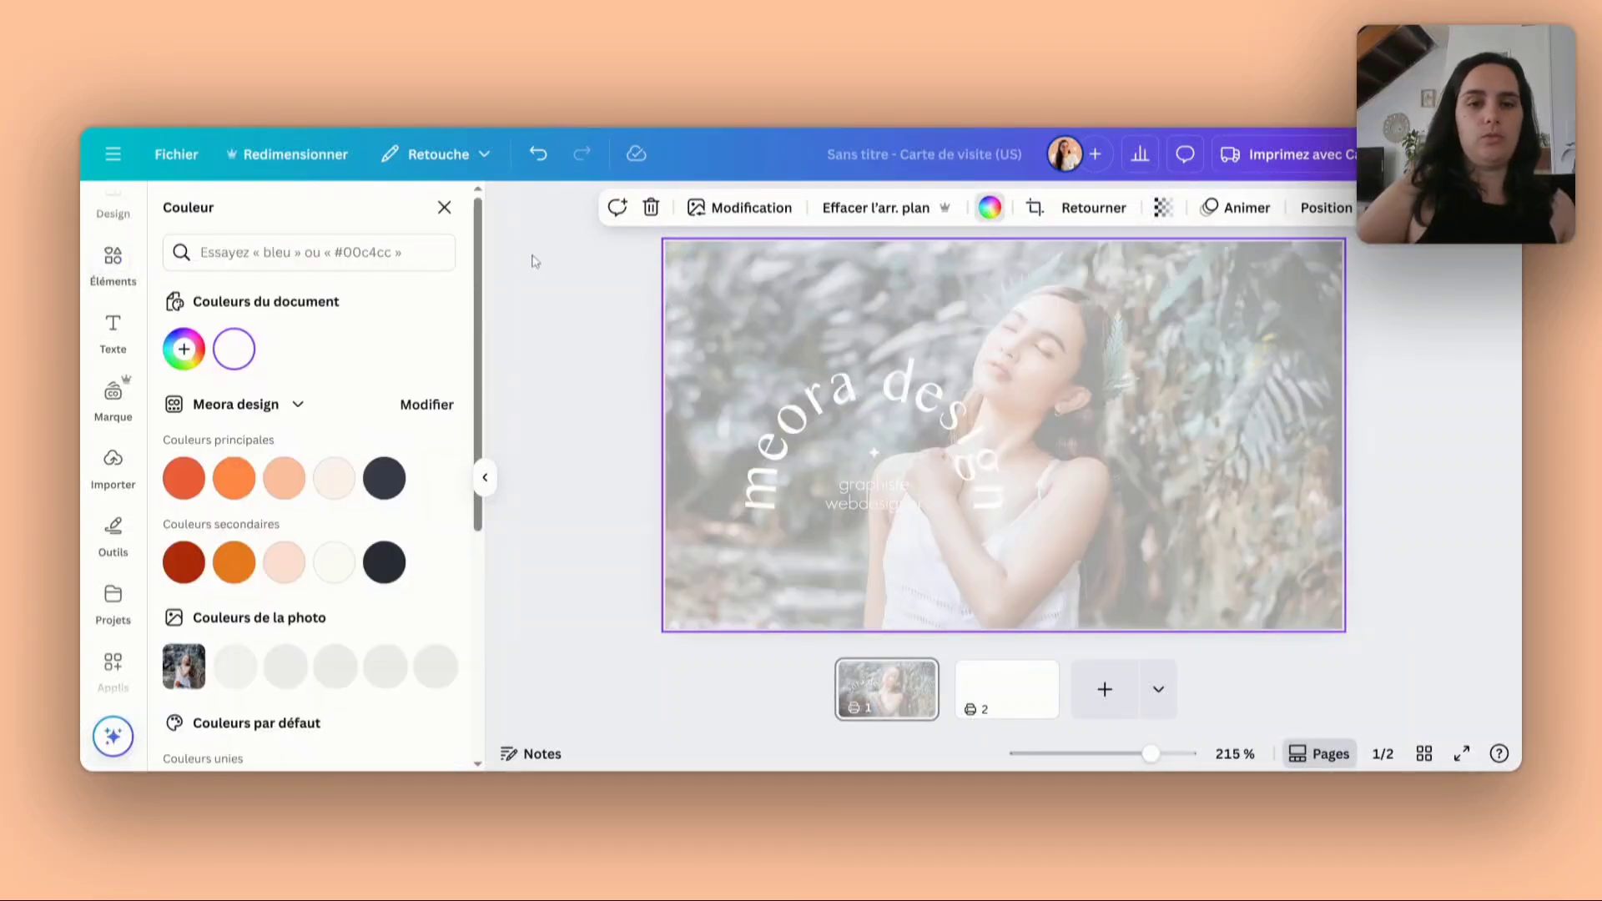
pyautogui.click(378, 478)
# - Delete the background photo from the first page
pyautogui.click(944, 442)
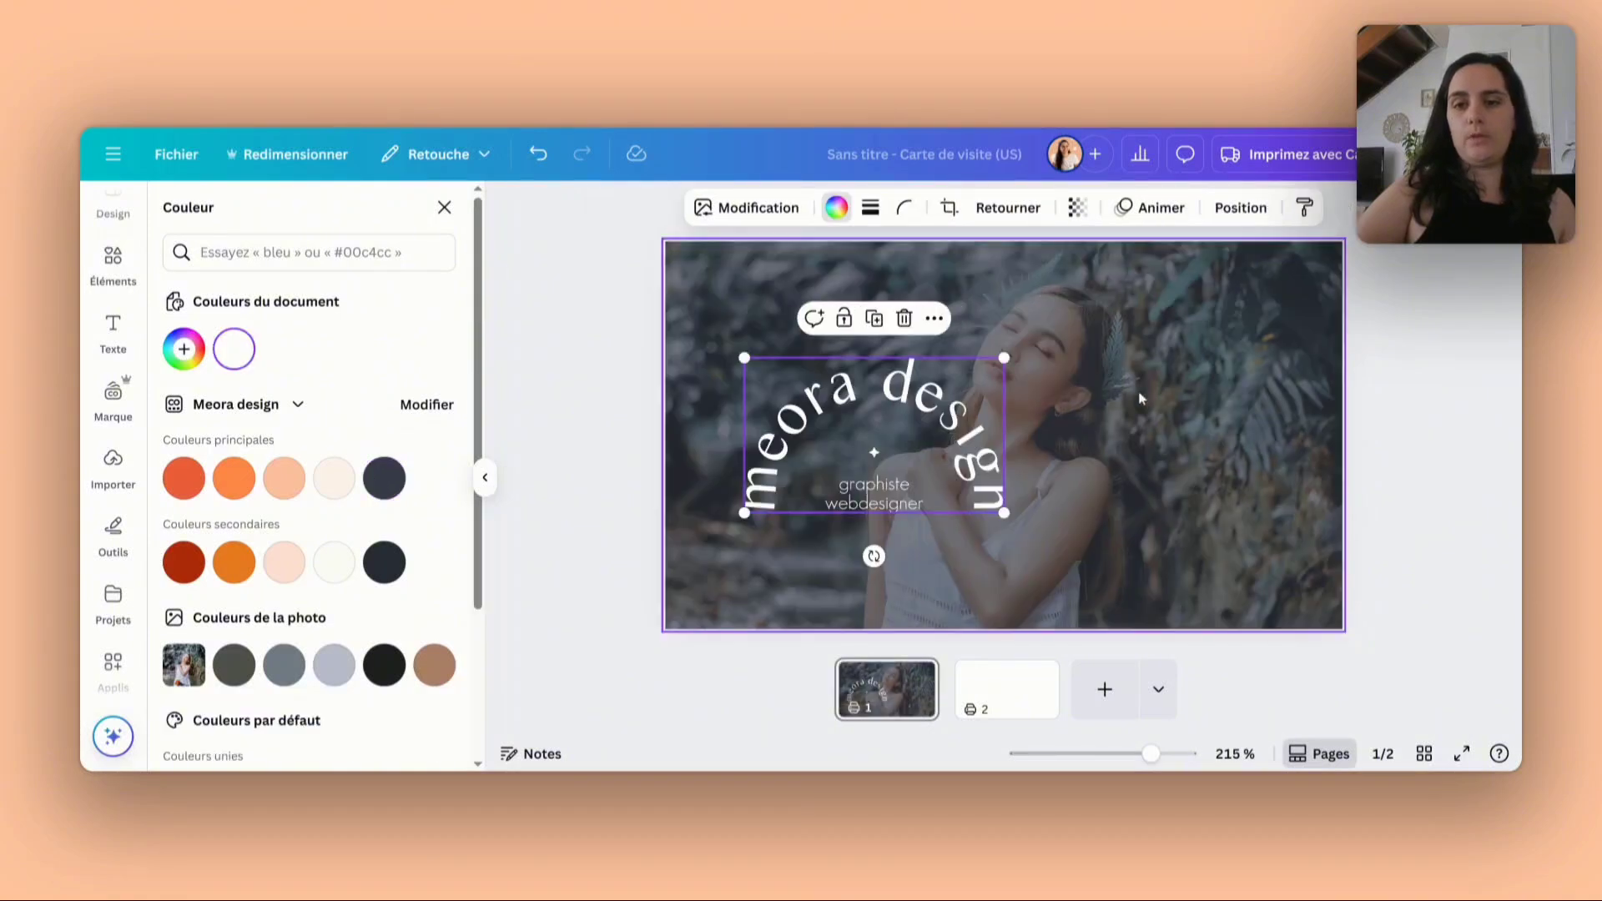
pyautogui.click(883, 437)
pyautogui.press('Delete')
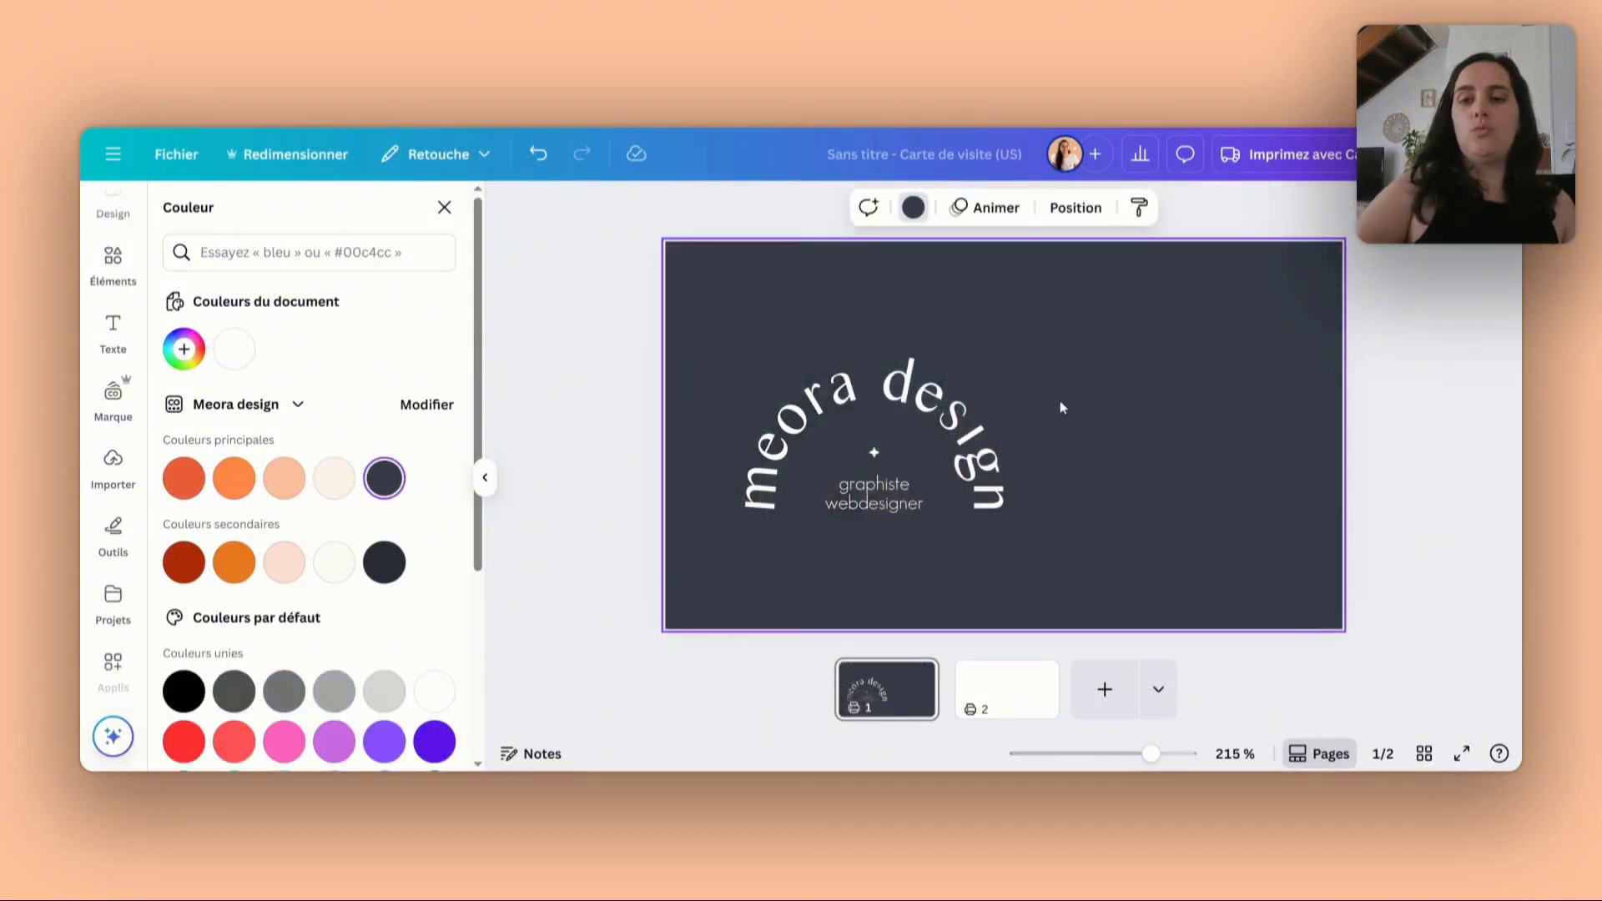
# - Find the frames under "Cadre" and add the square frame with one rounded upper-right corner to the first page
pyautogui.click(111, 263)
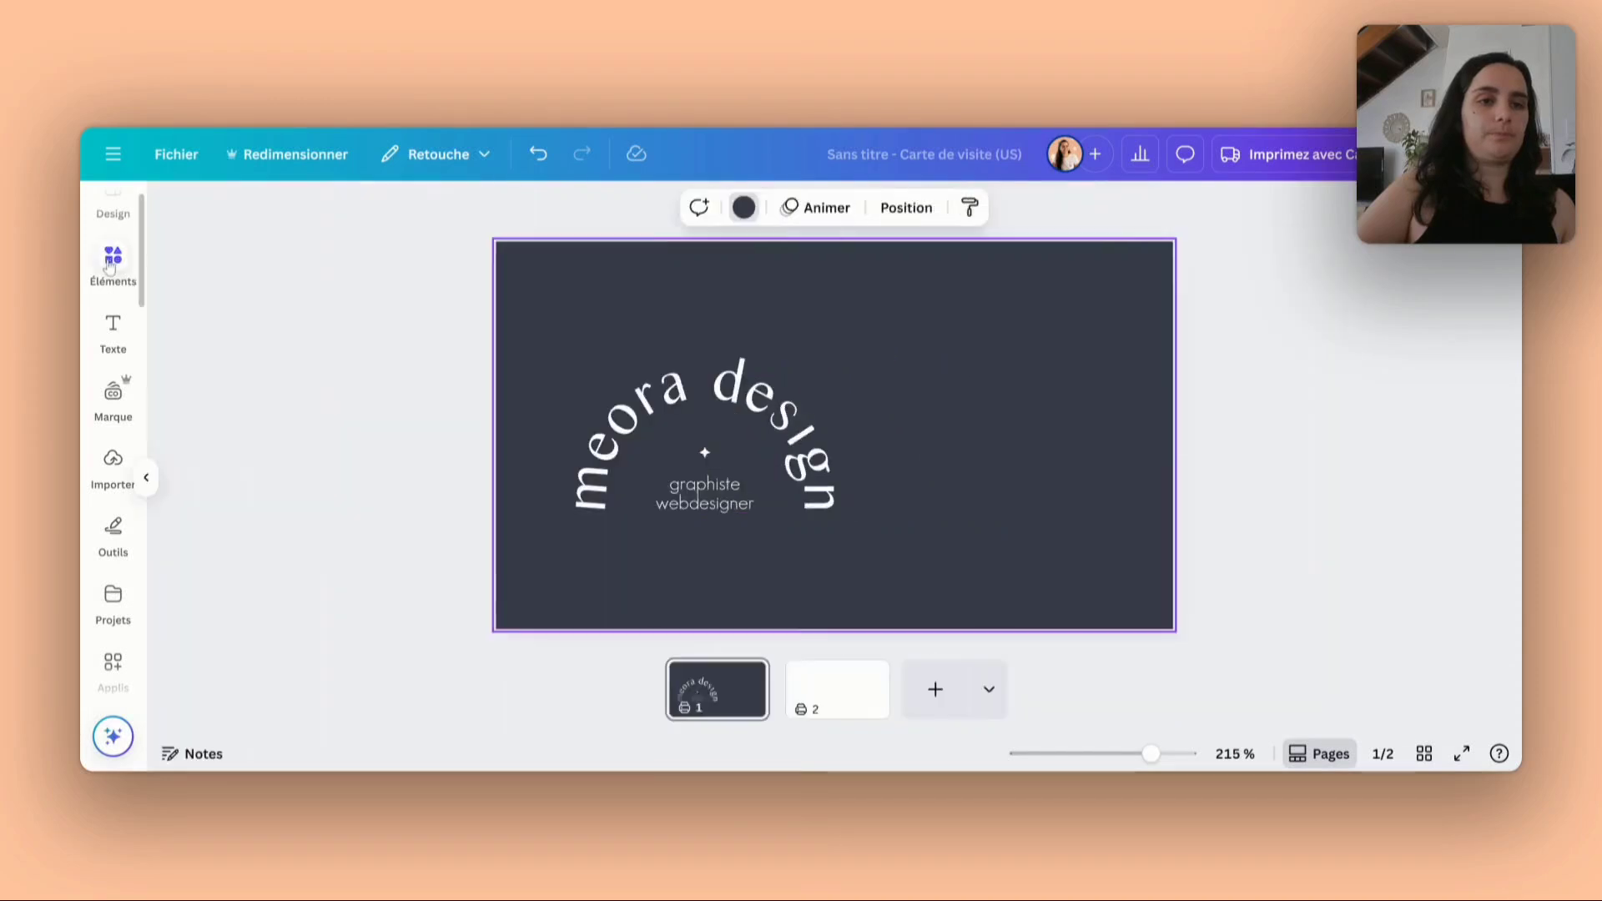
pyautogui.click(108, 264)
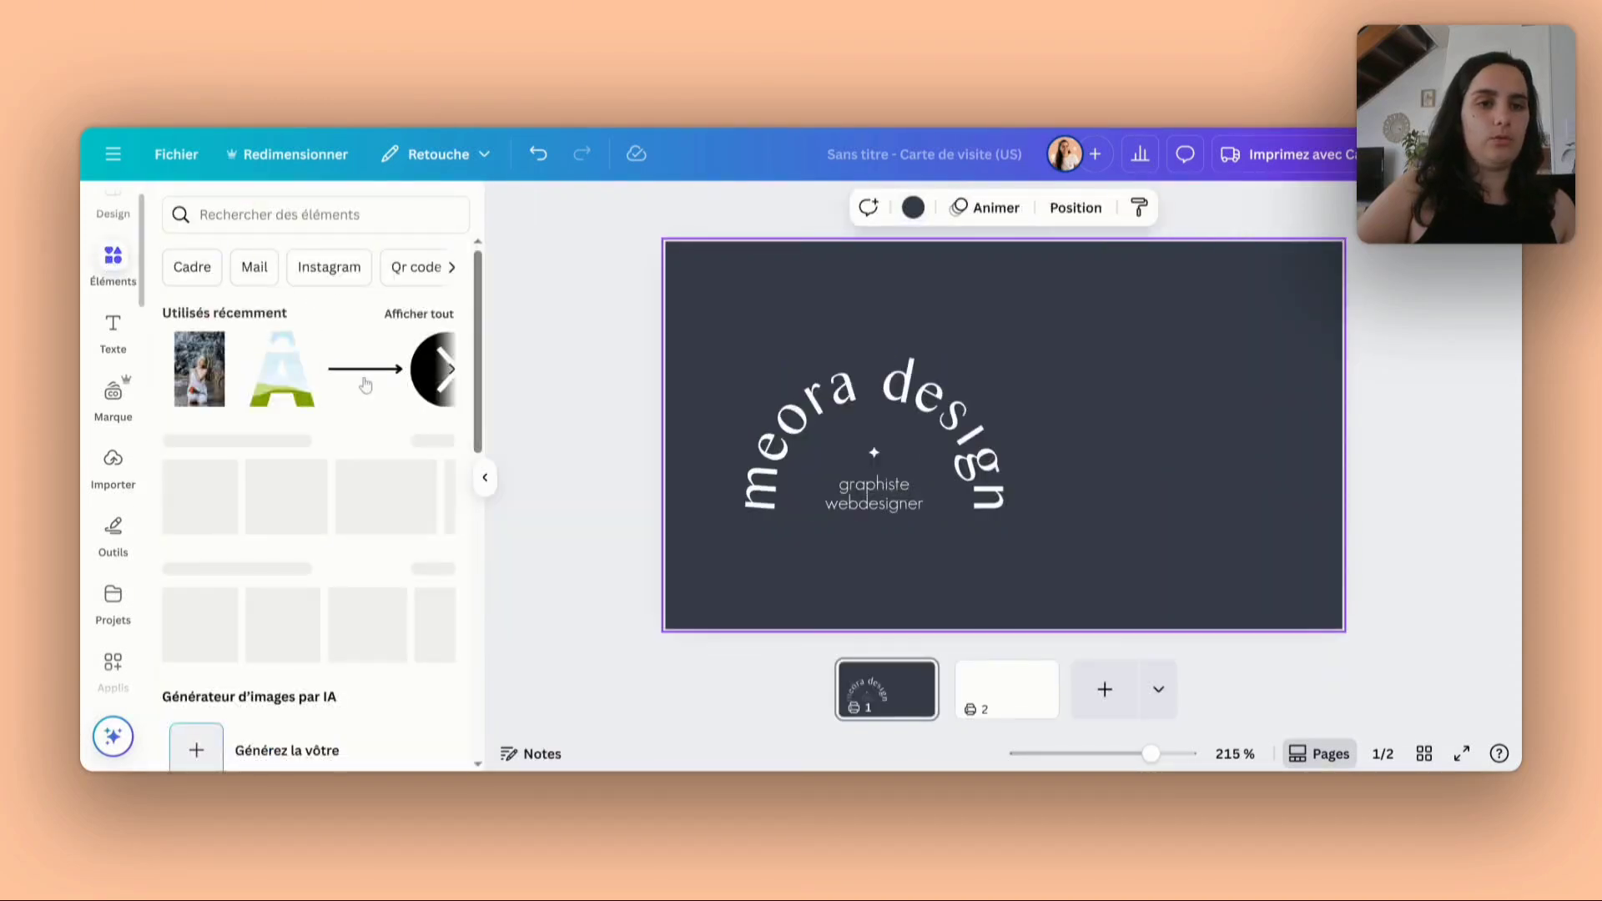
pyautogui.click(208, 278)
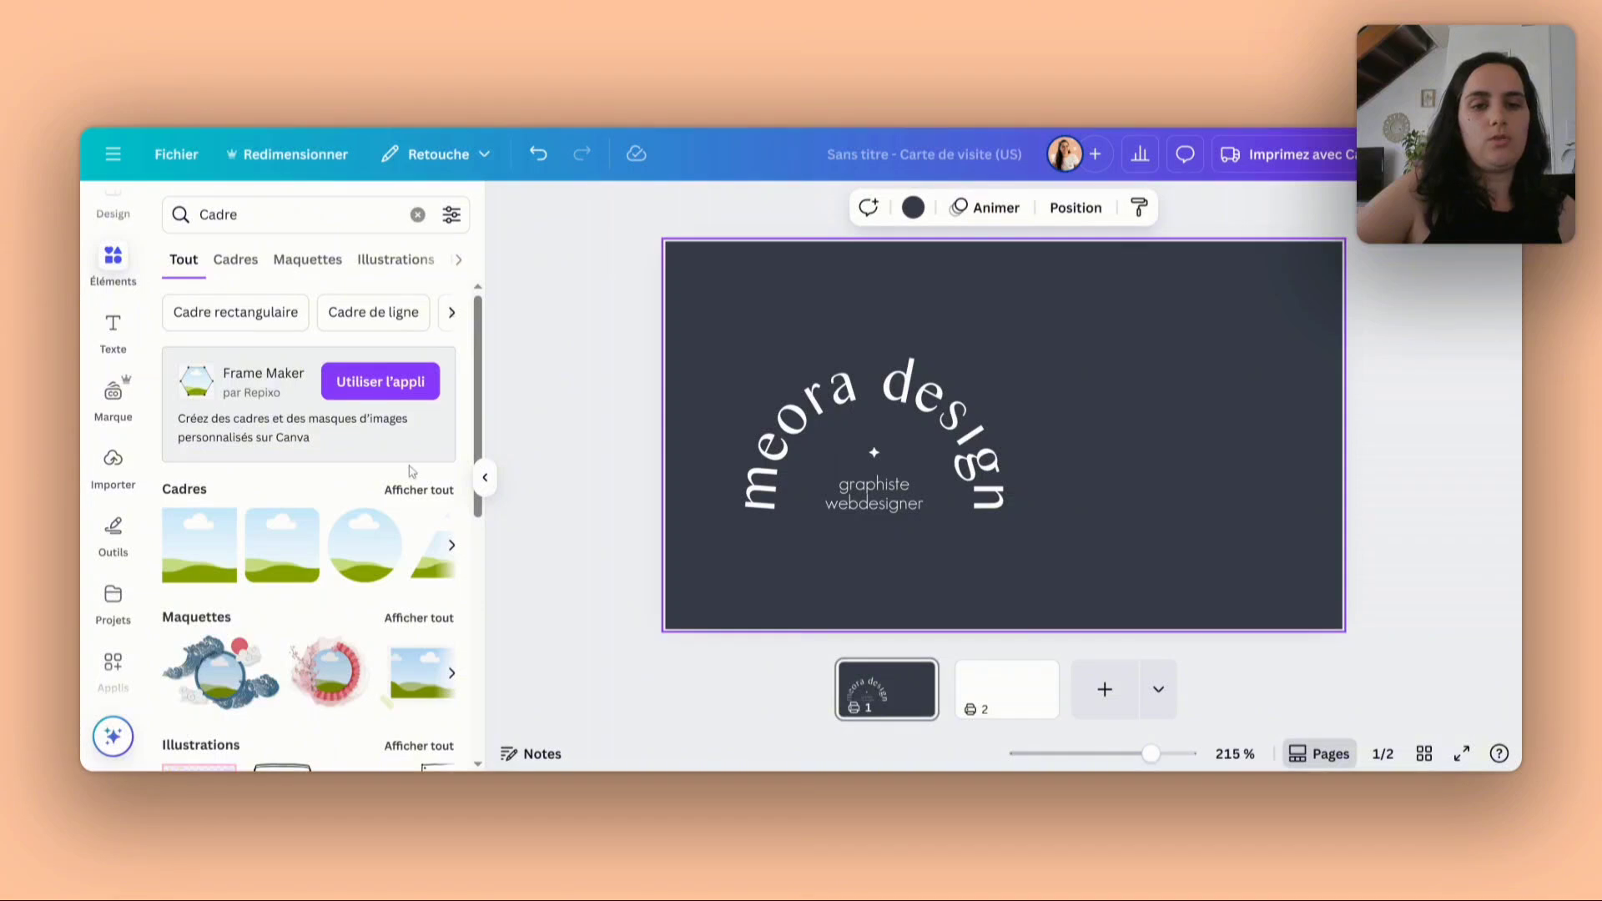
pyautogui.click(419, 491)
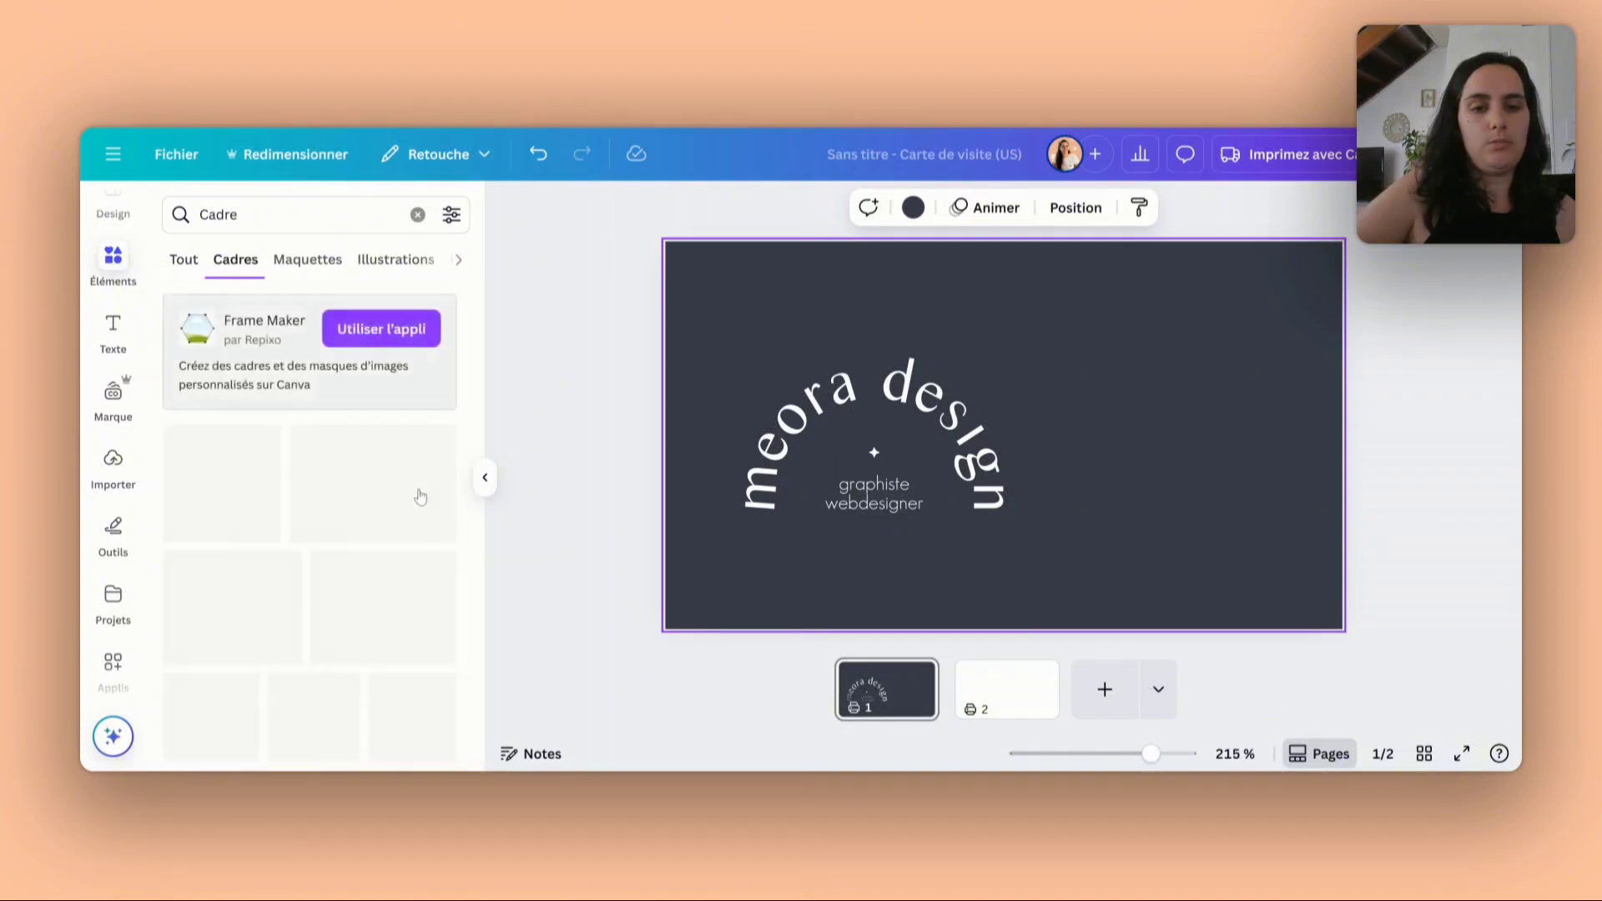
pyautogui.scroll(-5, 420, 497)
pyautogui.scroll(-2, 310, 577)
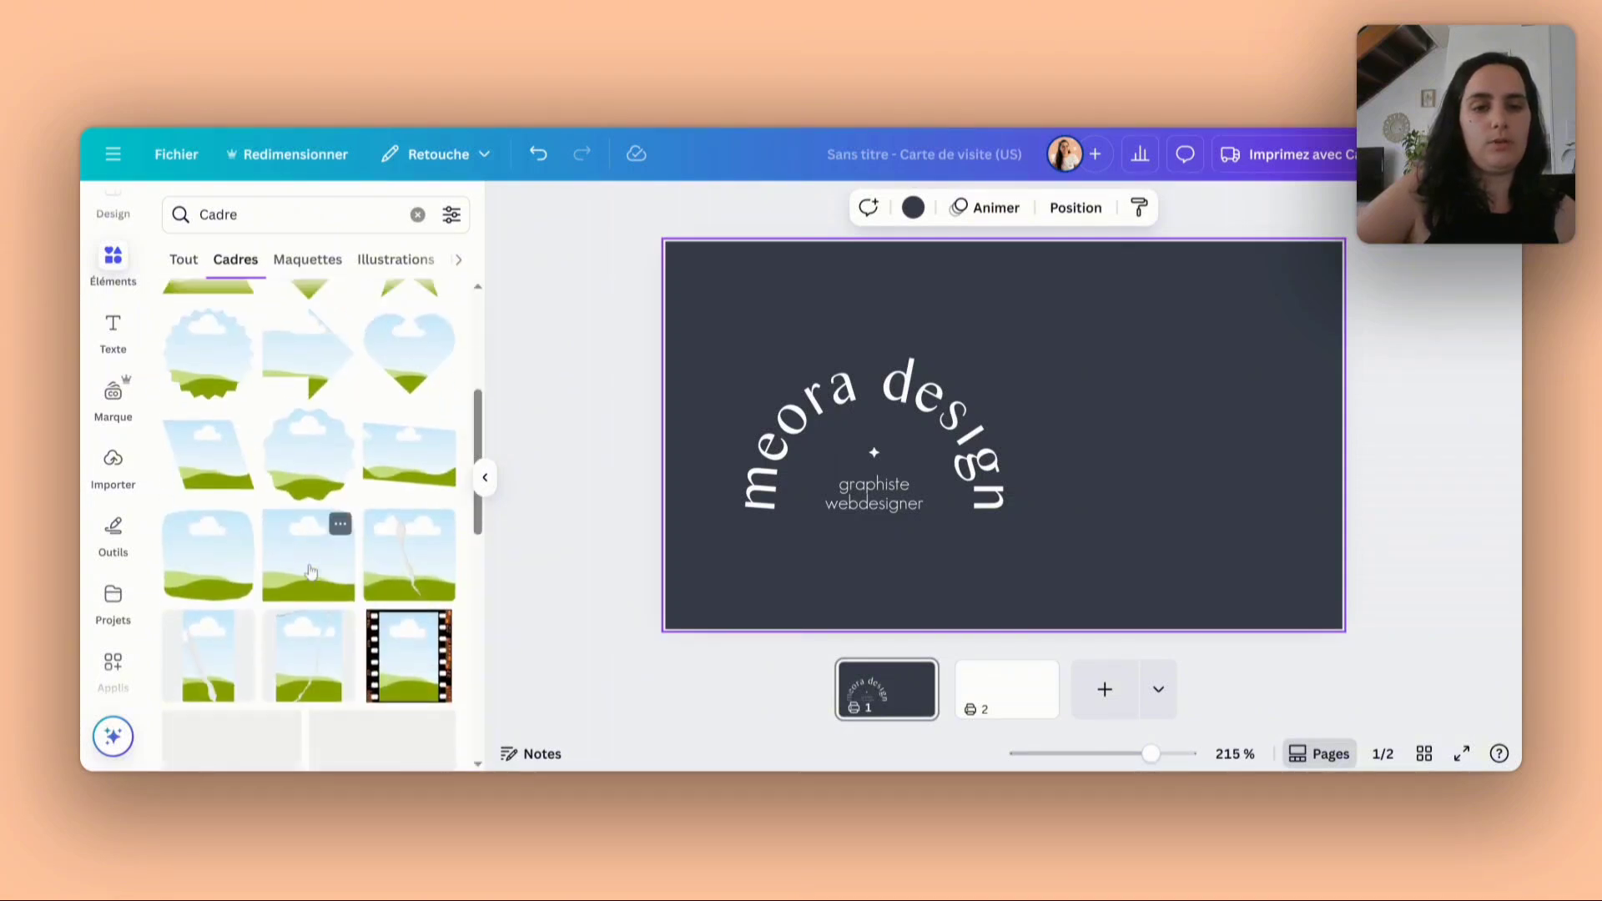
pyautogui.scroll(-4, 279, 499)
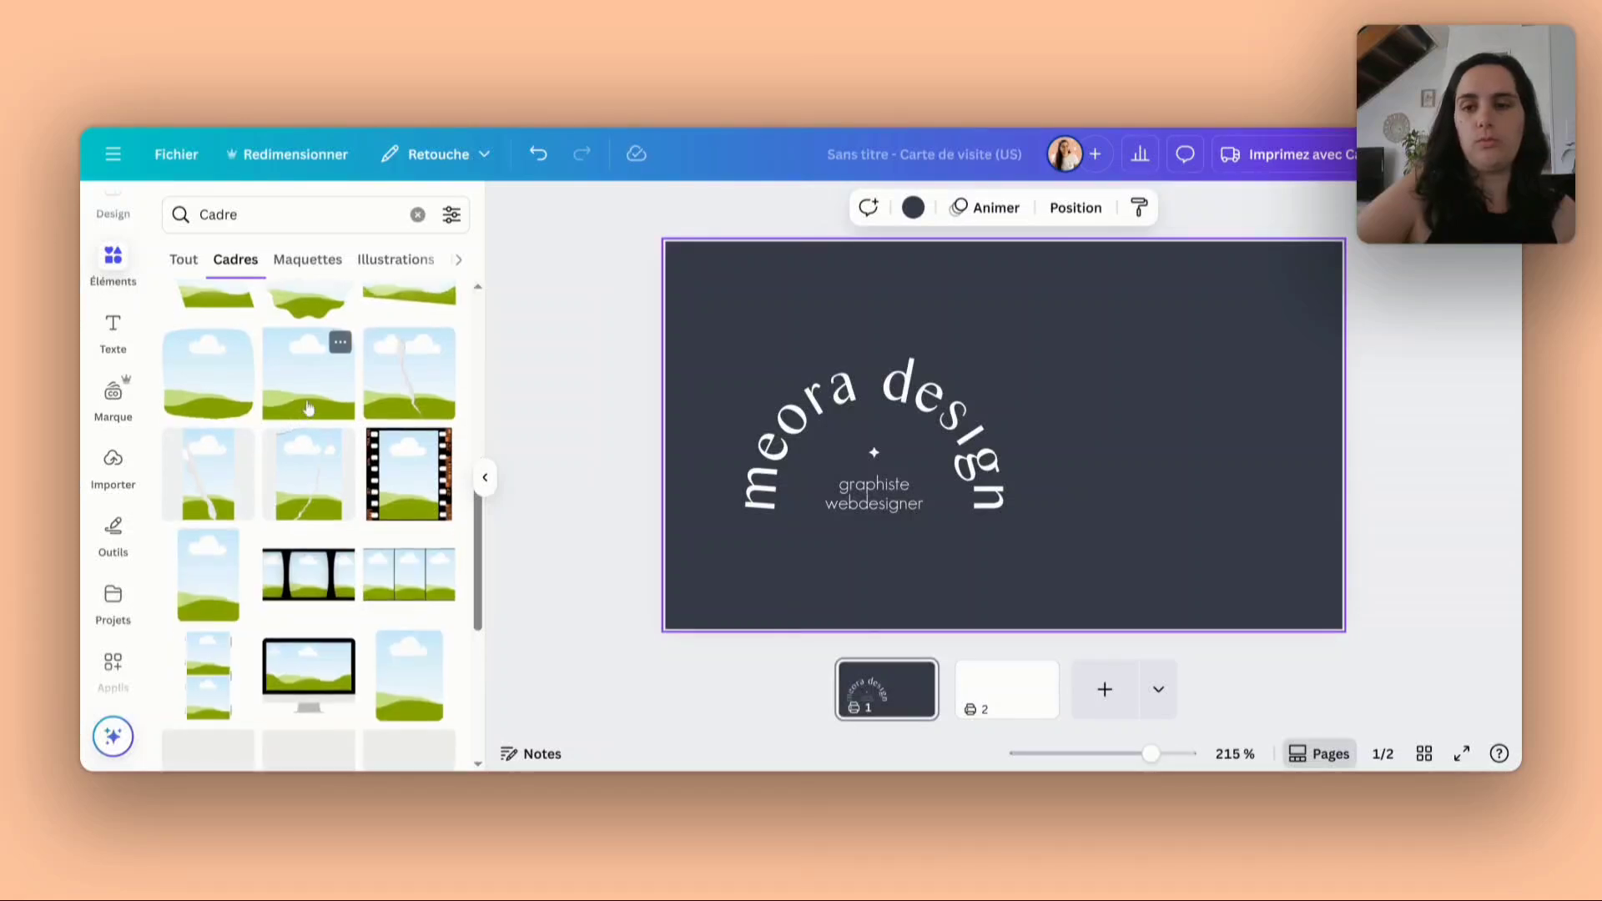
pyautogui.click(919, 401)
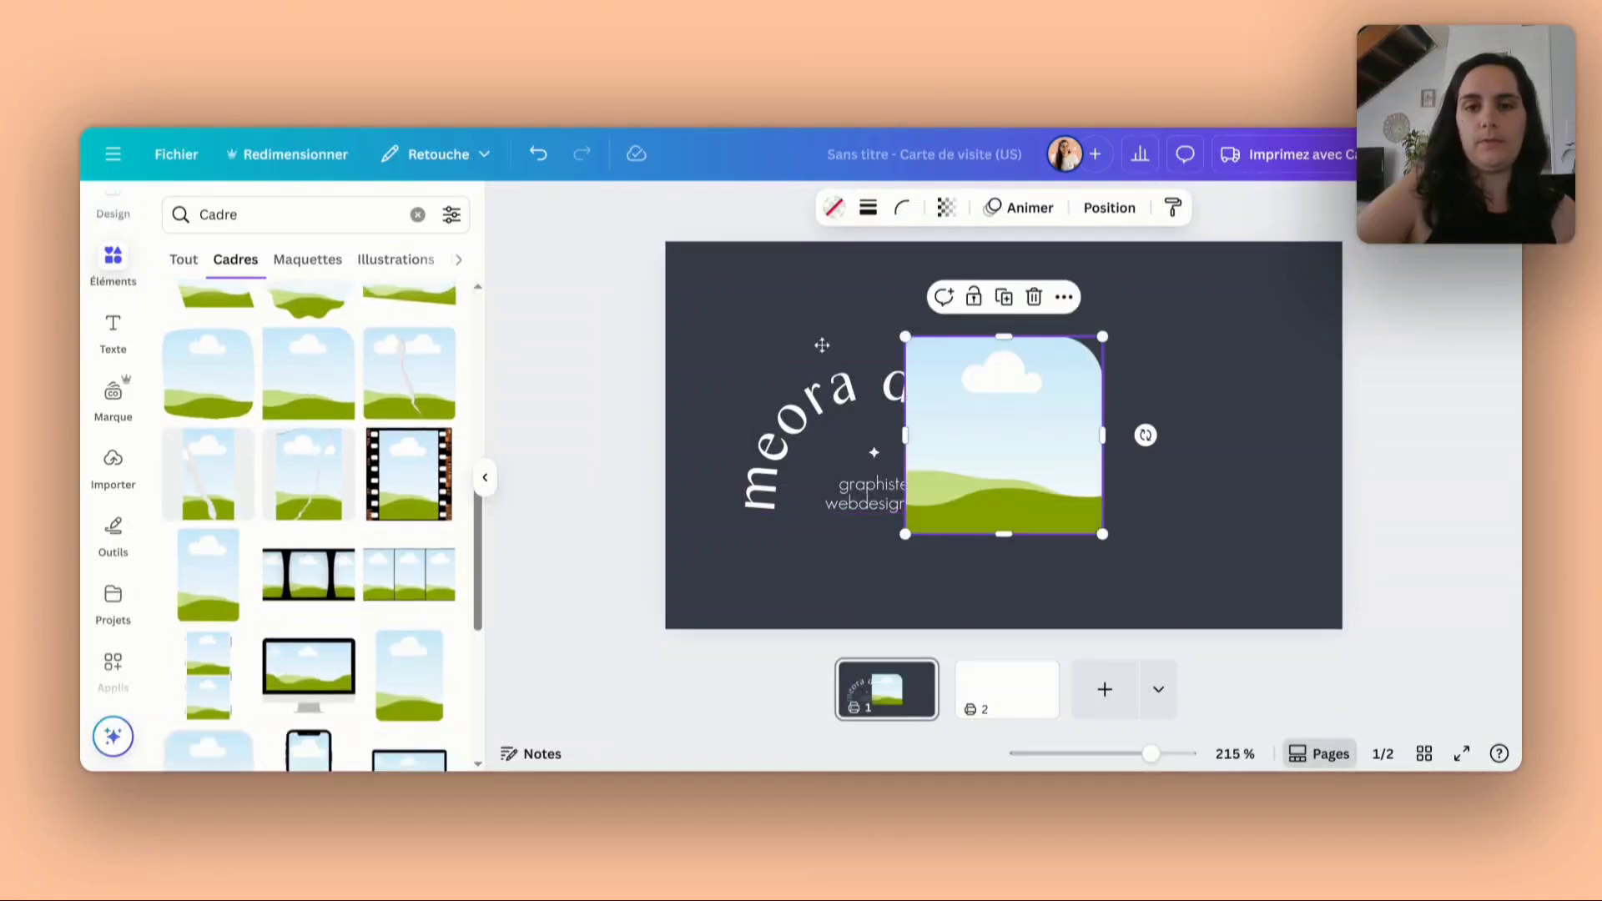
# - Fit the frame along the card's left edge at full height and move the arched logo into the free area on the right
pyautogui.moveTo(1022, 409); pyautogui.dragTo(789, 310)
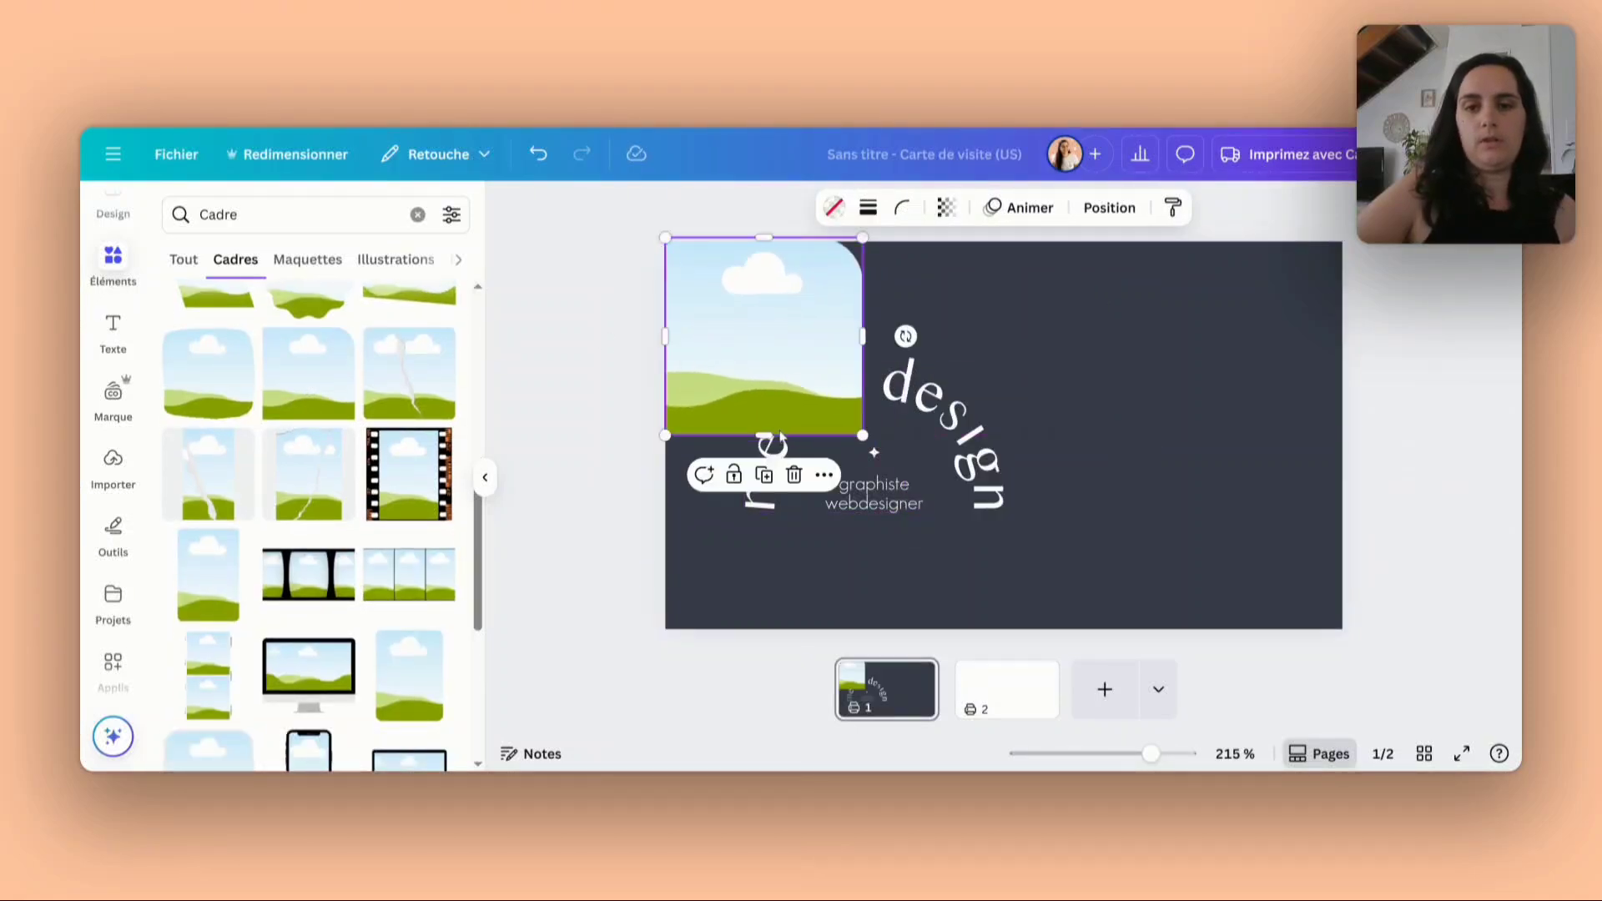
pyautogui.moveTo(782, 435); pyautogui.dragTo(780, 639)
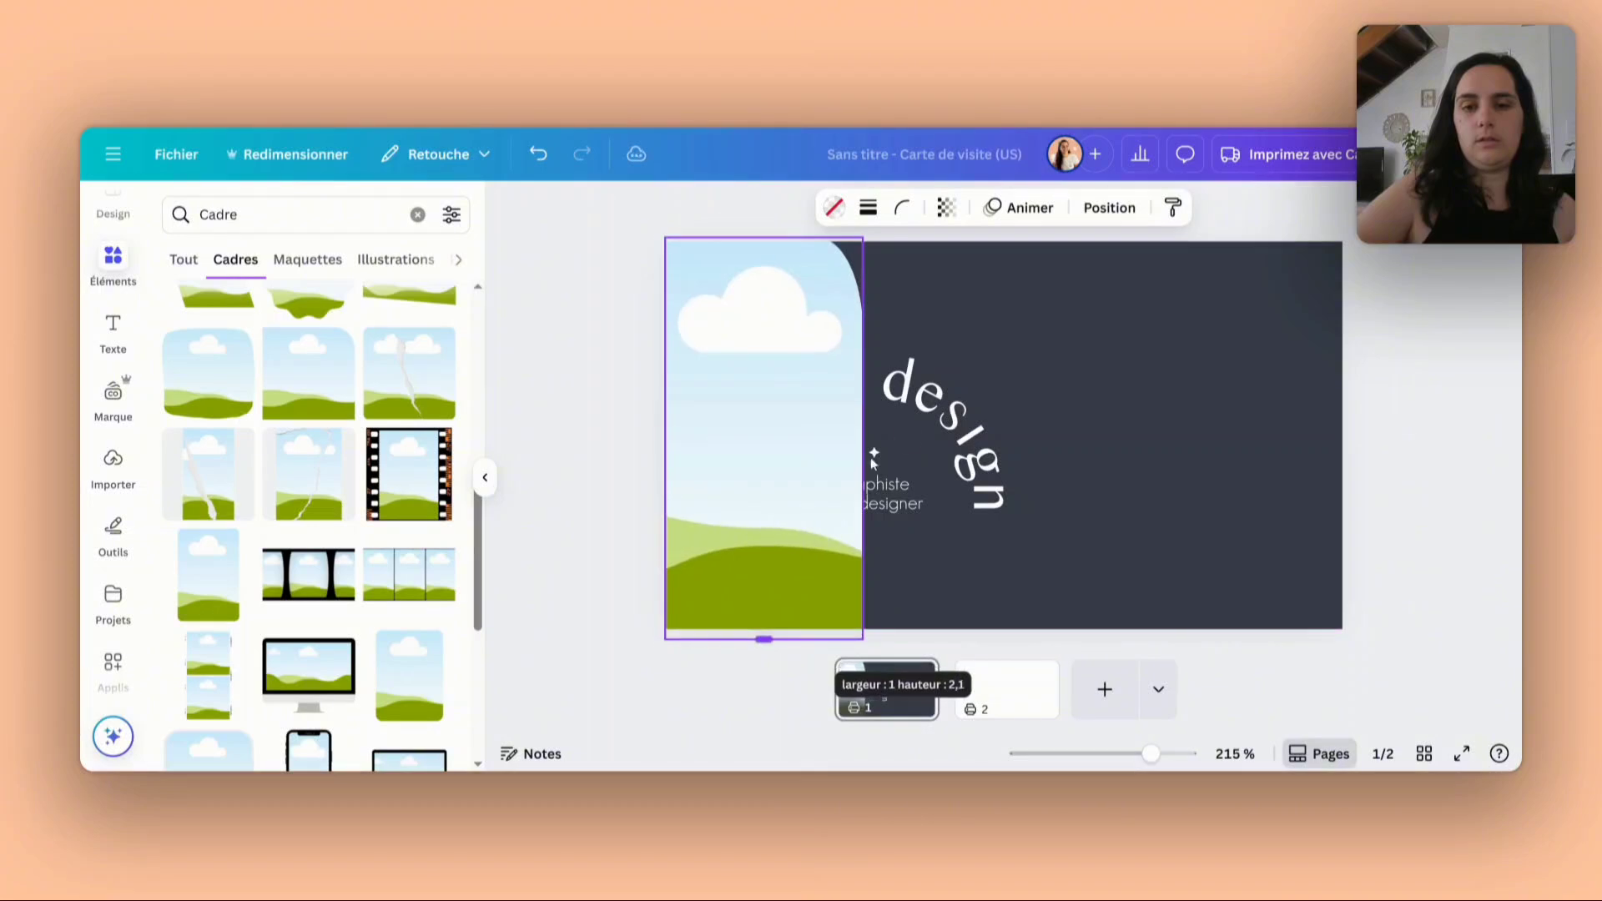
pyautogui.moveTo(972, 430); pyautogui.dragTo(1173, 422)
# - Change the first page's background to the brand's main light peach and widen the frame to about 40% of the card
pyautogui.click(1309, 334)
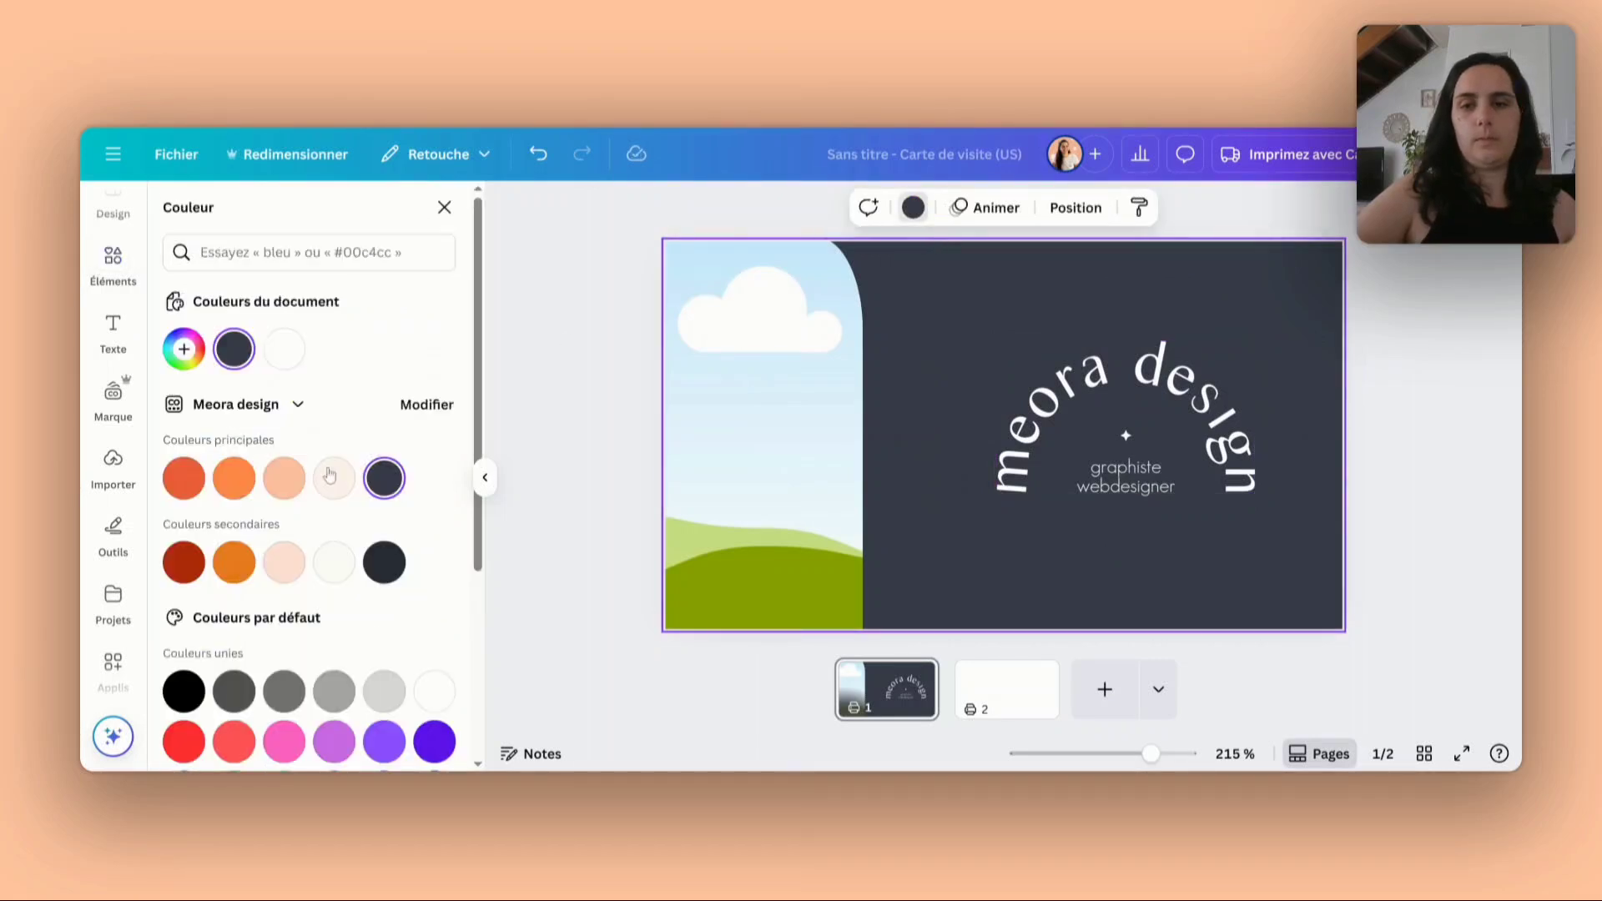
pyautogui.click(283, 478)
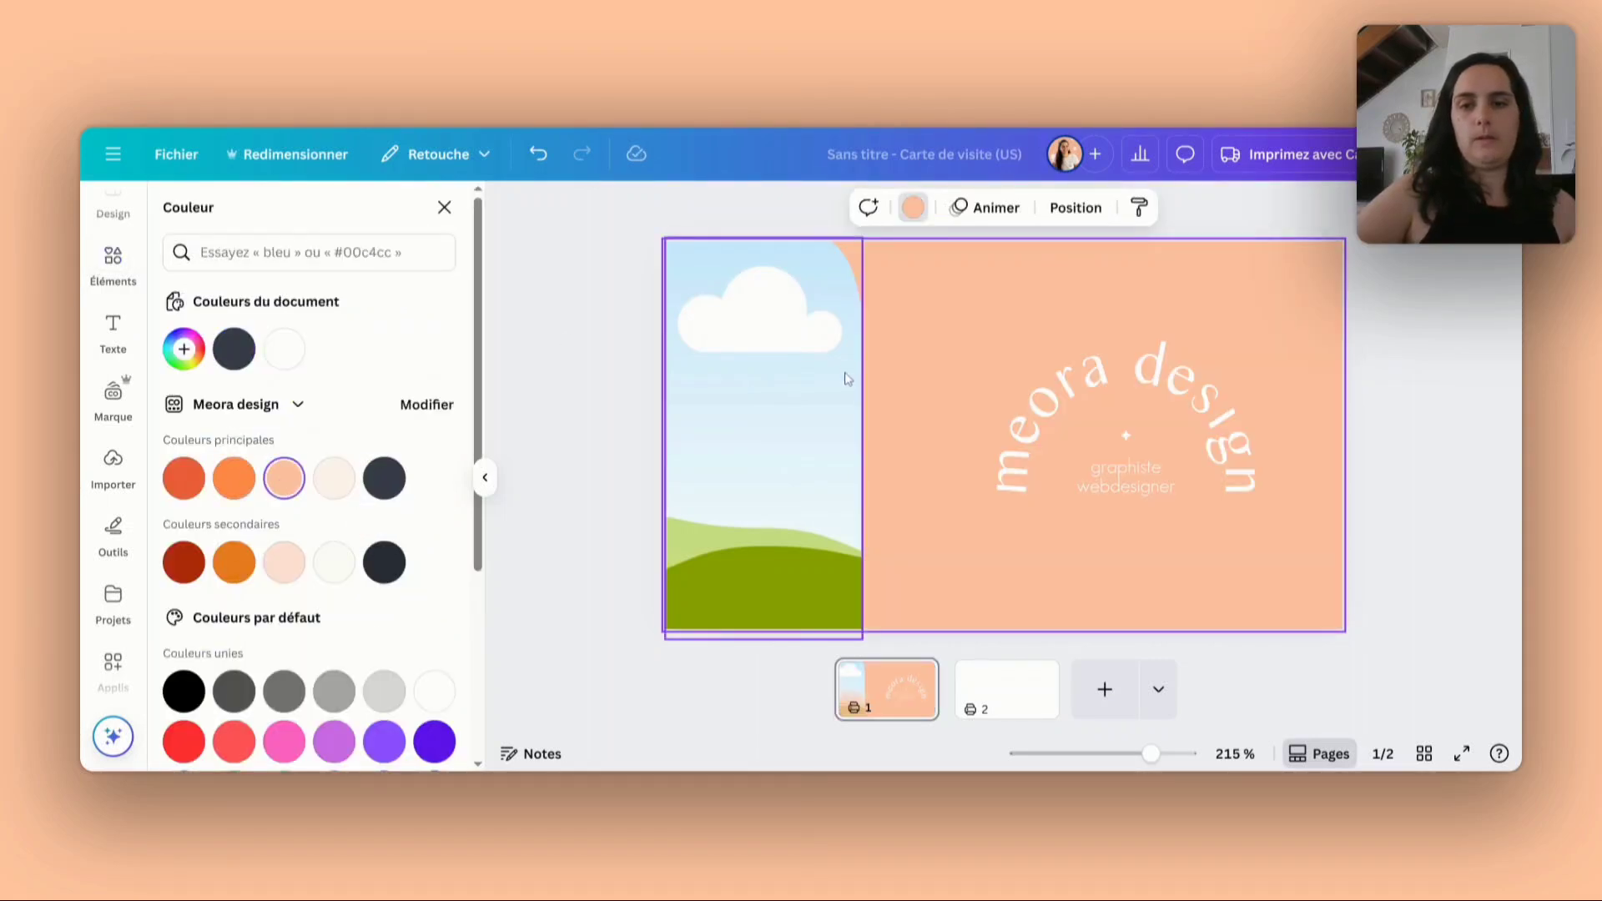
pyautogui.click(843, 372)
pyautogui.moveTo(862, 436); pyautogui.dragTo(938, 436)
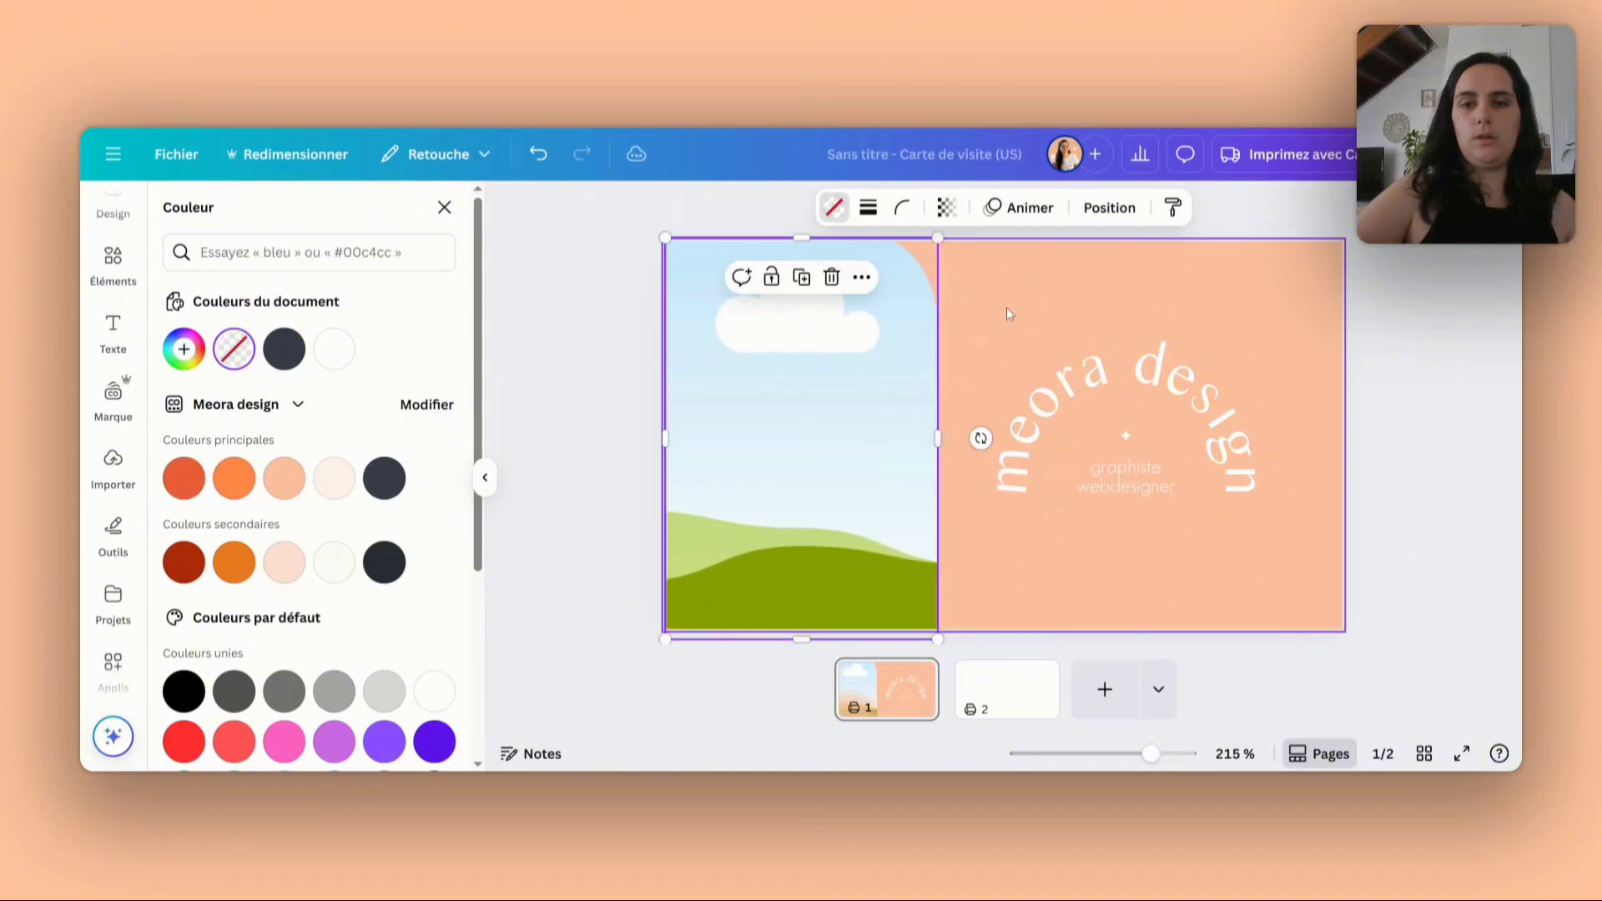
# - Try rounding all the corners of the frame
pyautogui.click(900, 208)
pyautogui.moveTo(835, 289); pyautogui.dragTo(997, 279)
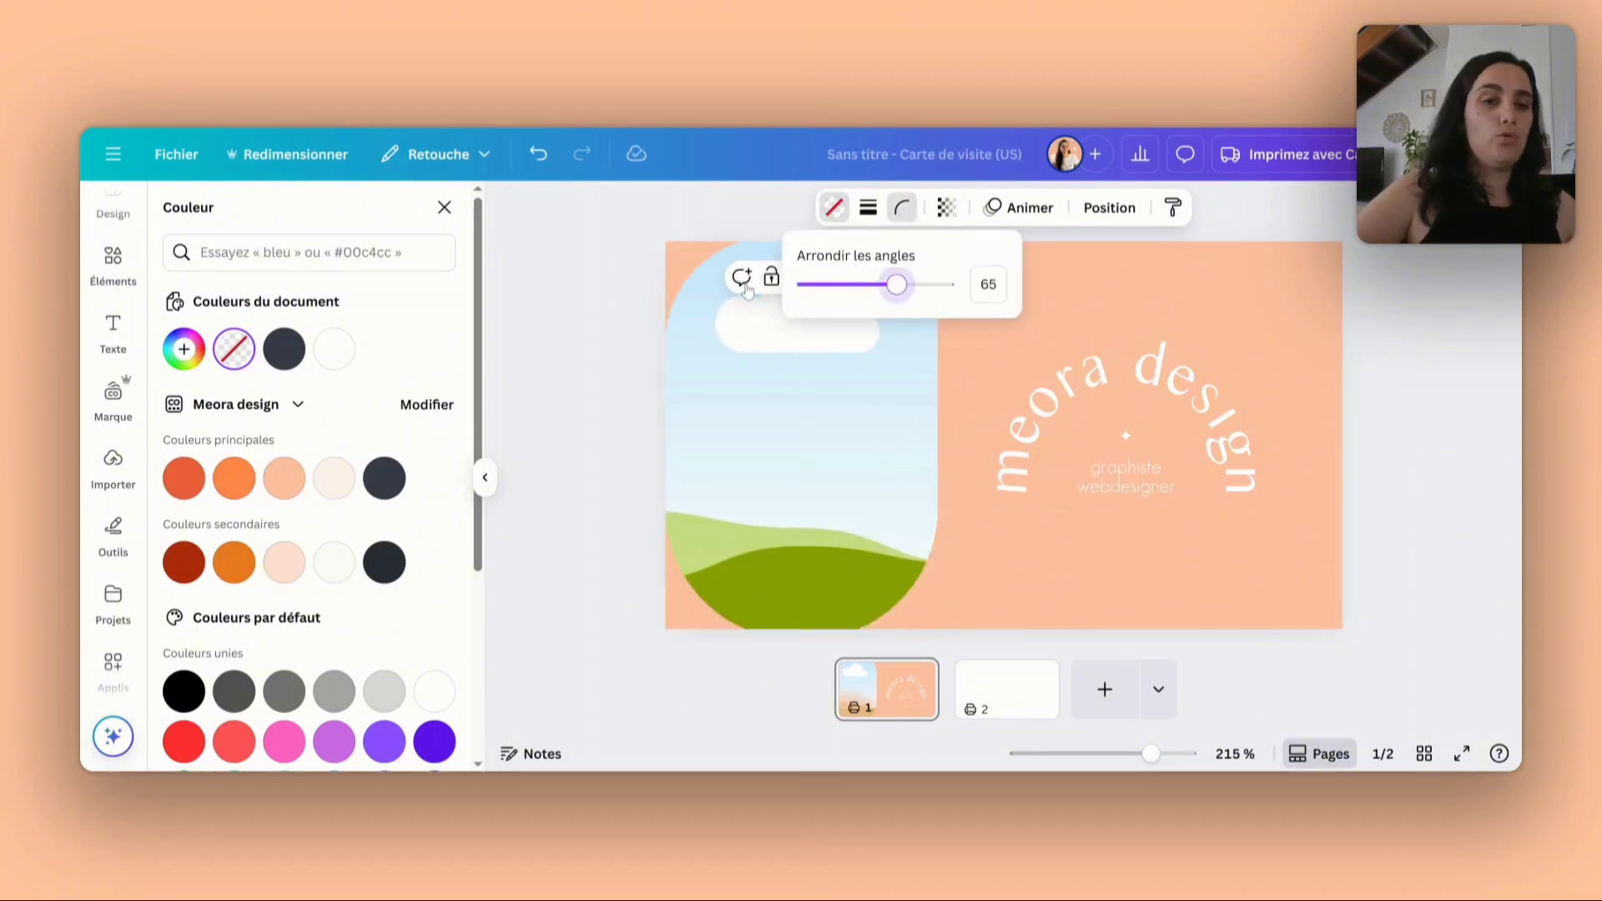
pyautogui.click(1068, 270)
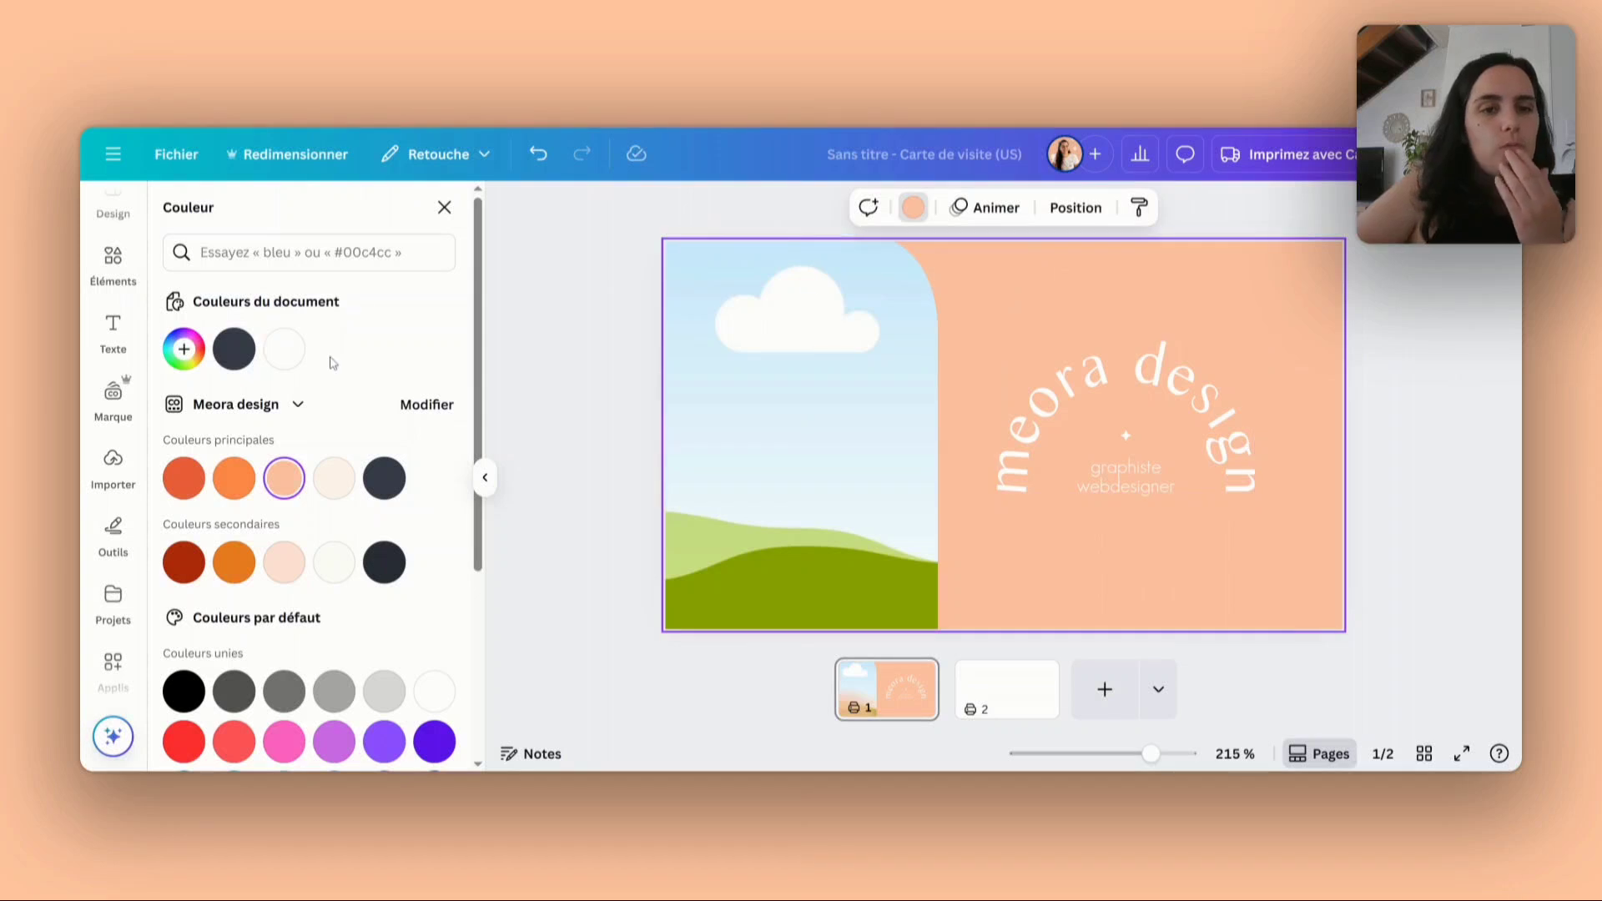
# - Fill the first page's frame with the brand photo of the woman in an orange sweater holding a laptop on a sofa
pyautogui.click(109, 265)
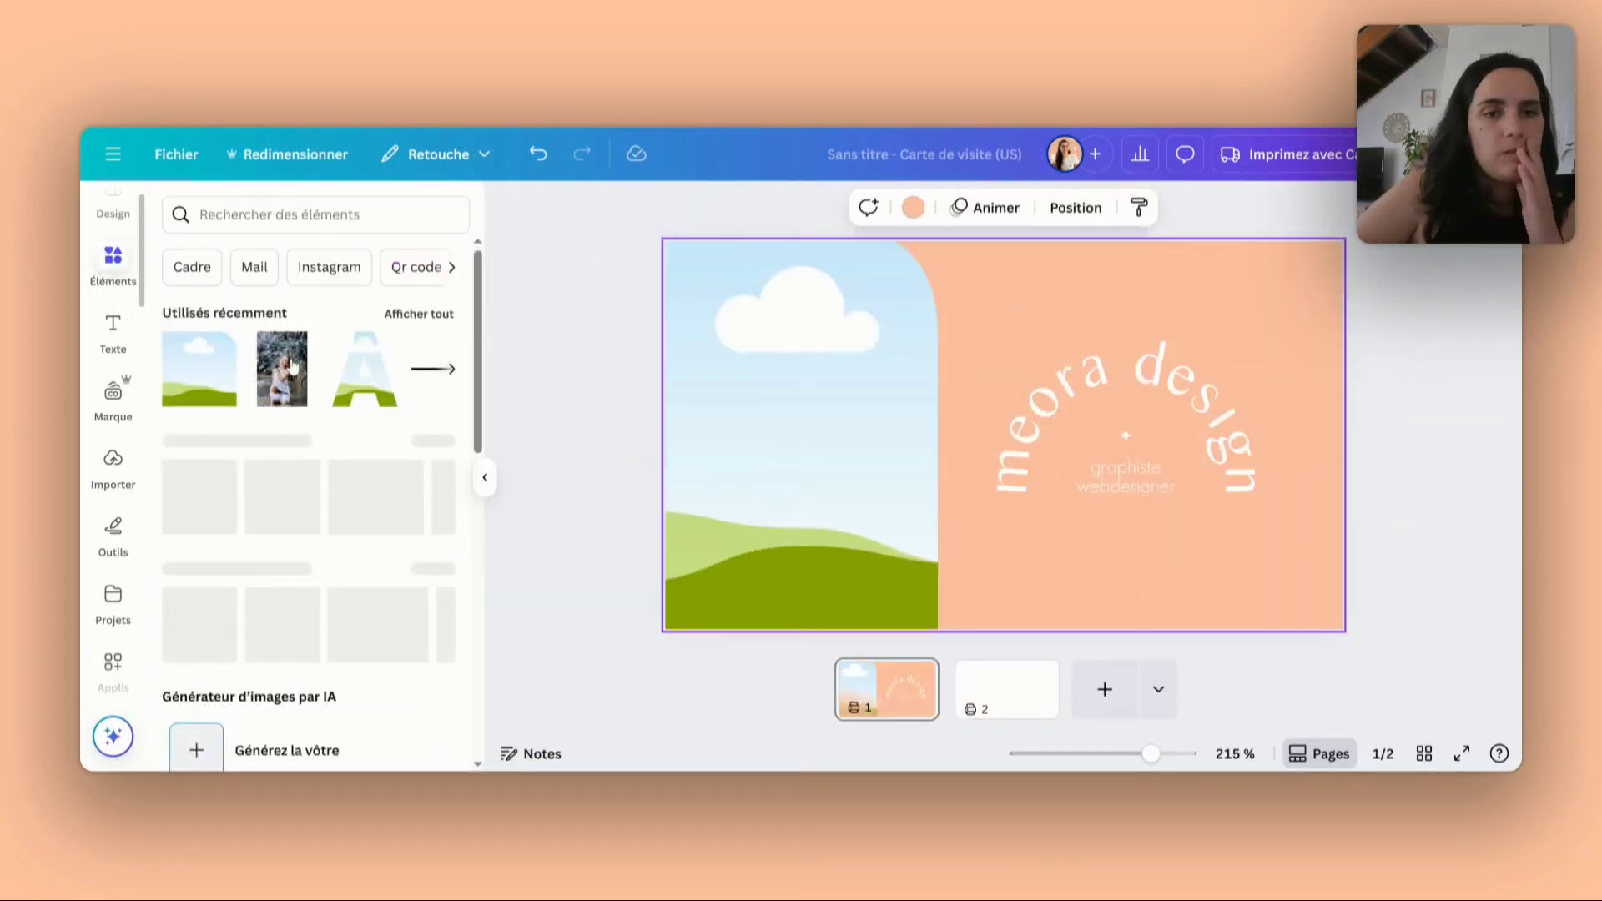
pyautogui.scroll(-10, 340, 555)
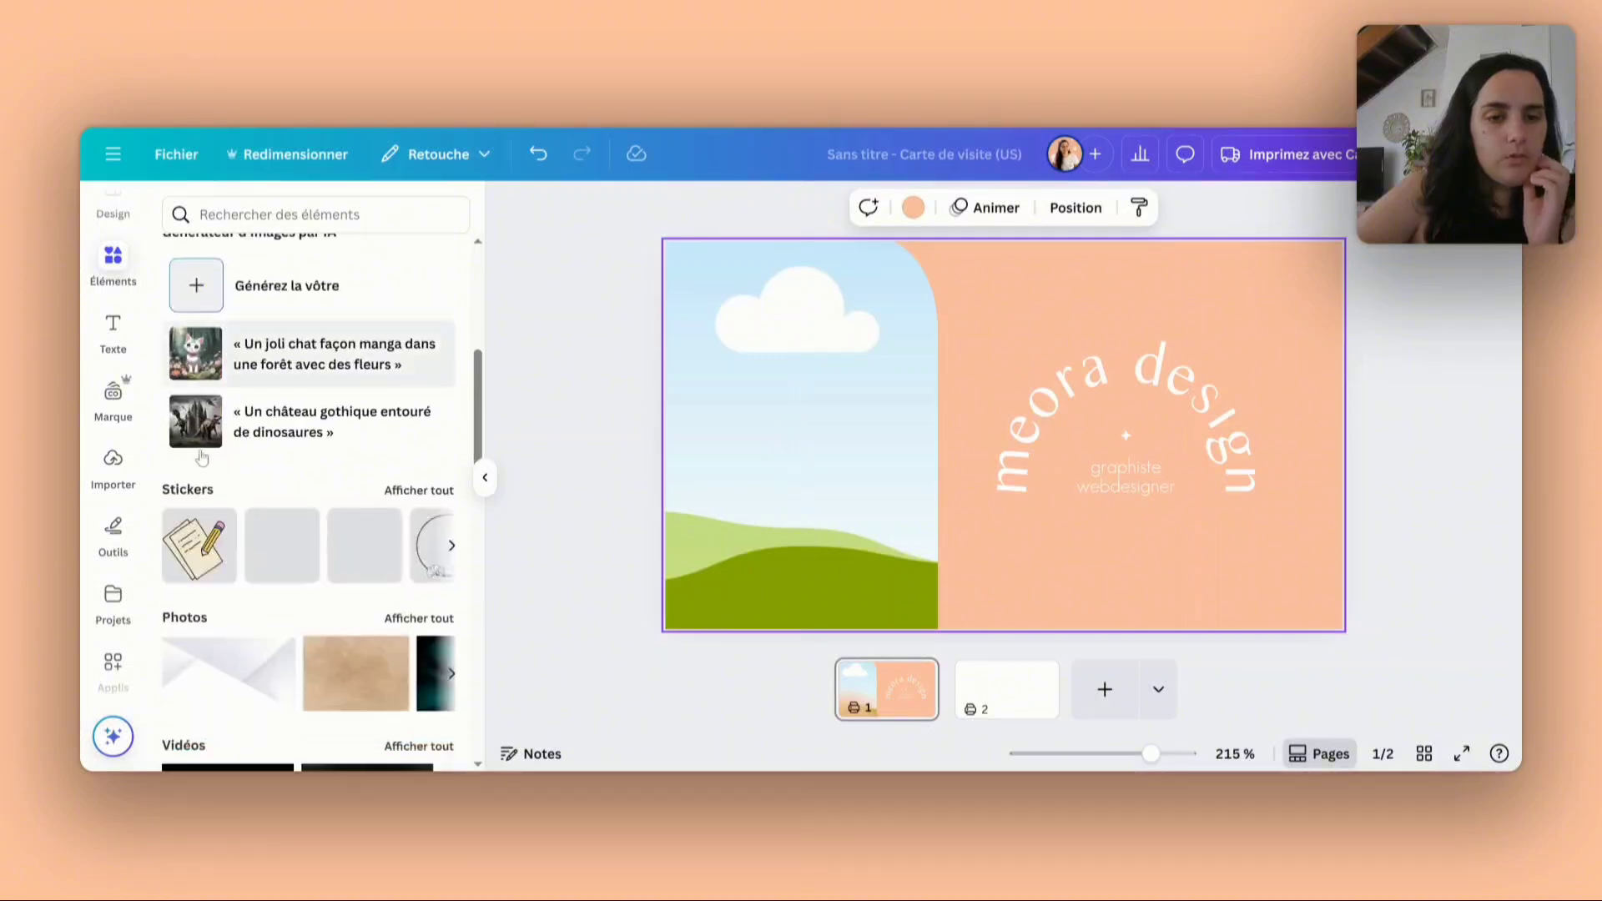
pyautogui.click(113, 392)
pyautogui.scroll(-5, 238, 597)
pyautogui.scroll(-5, 238, 597)
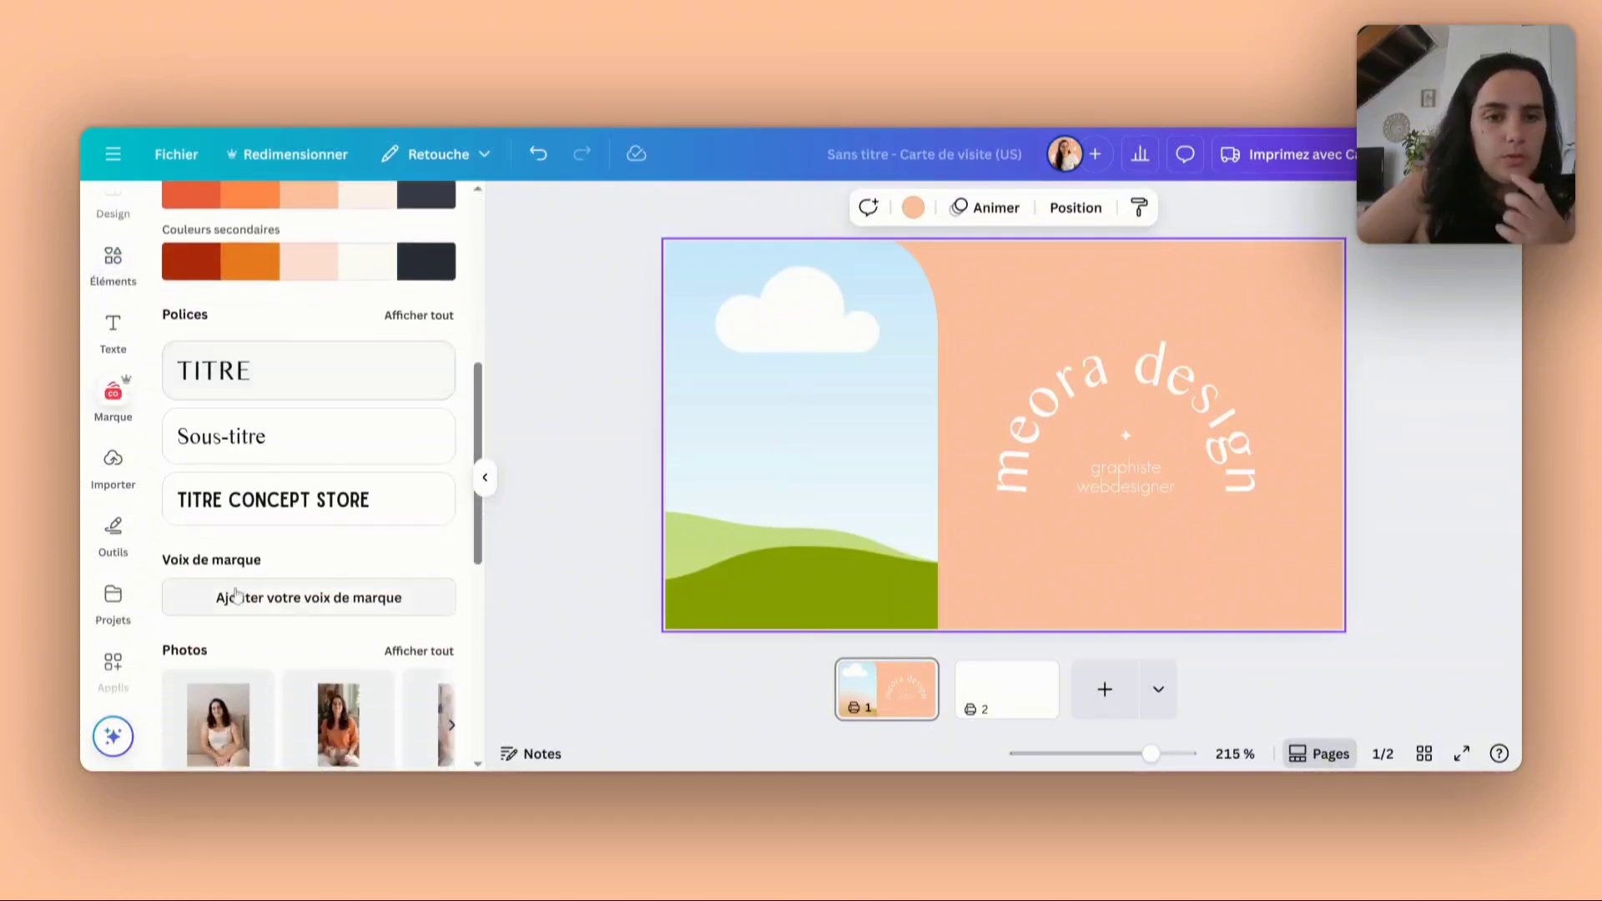
pyautogui.scroll(-1, 237, 594)
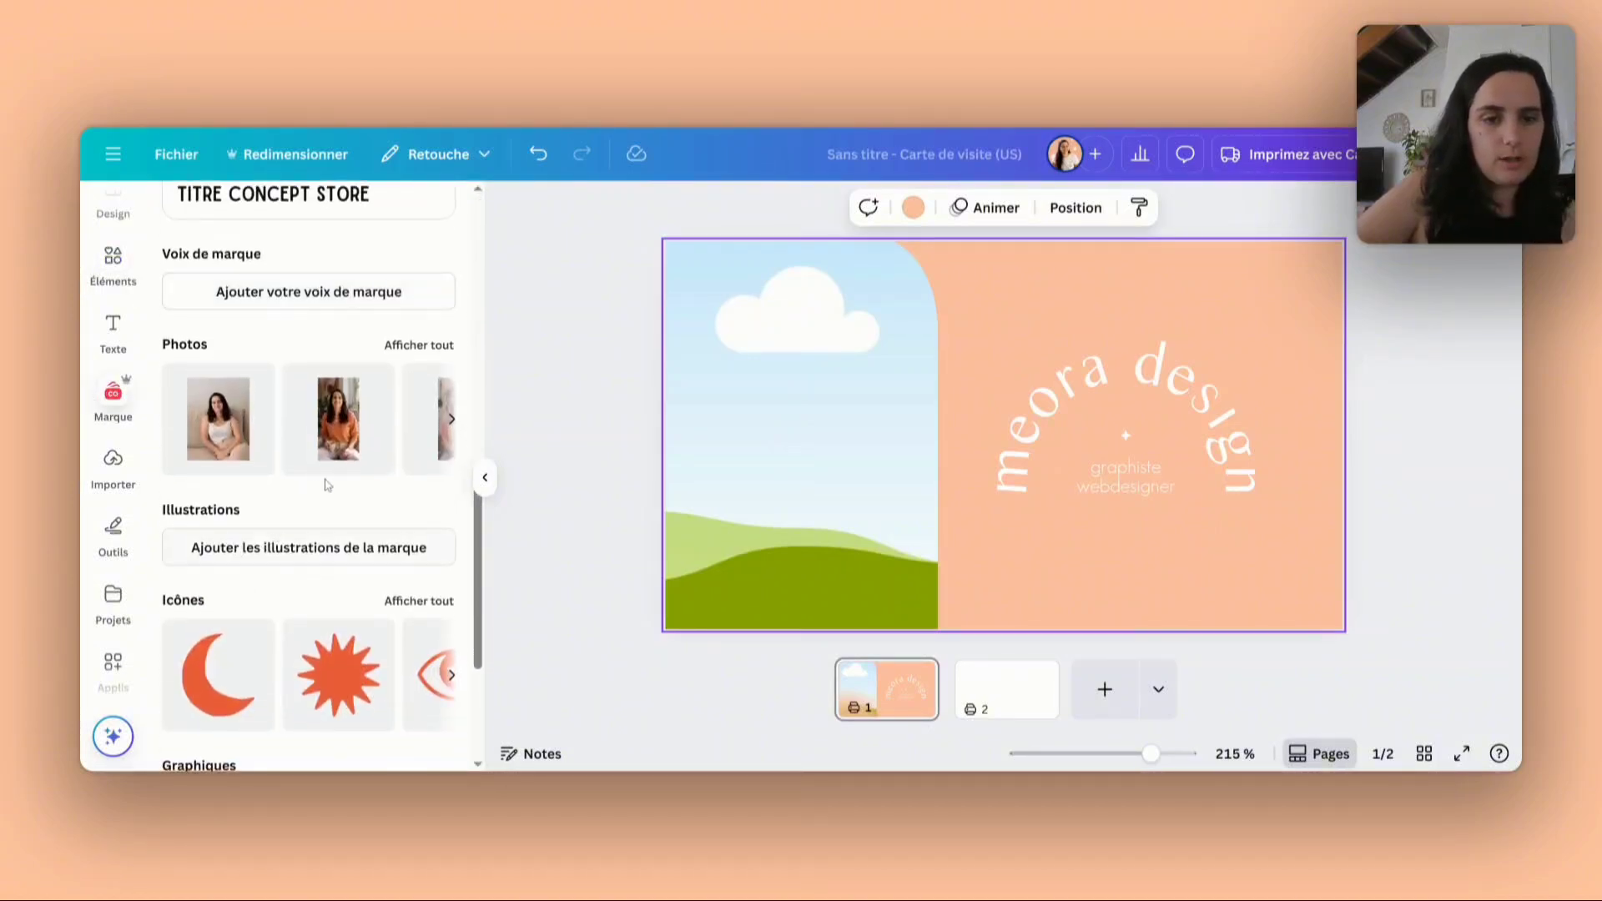
pyautogui.click(430, 347)
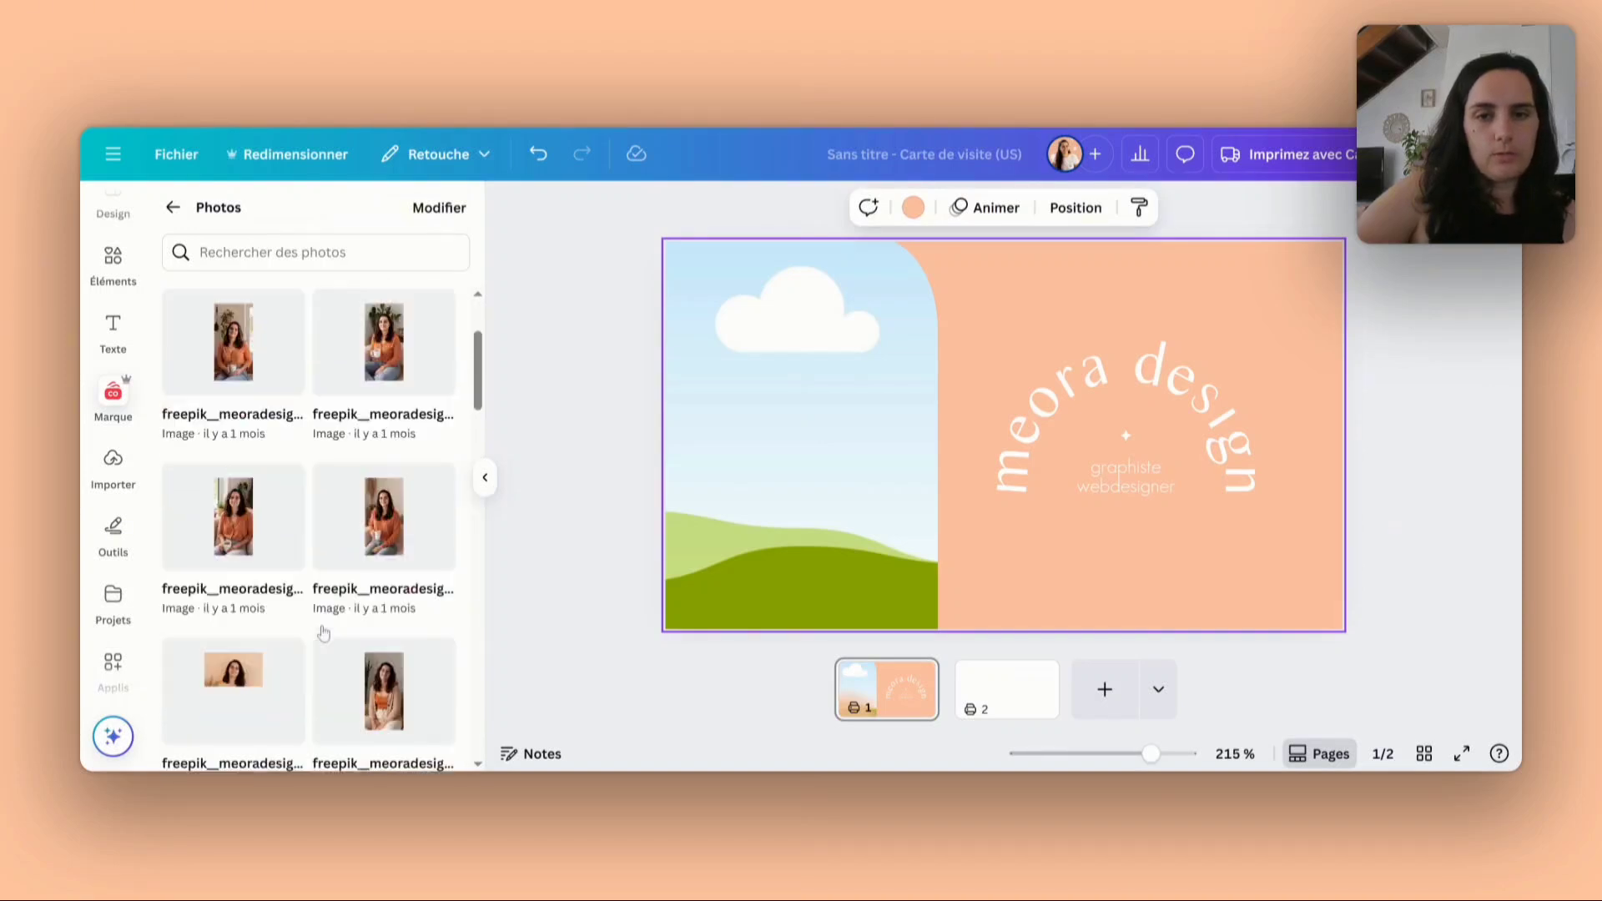
pyautogui.scroll(-2, 323, 633)
pyautogui.scroll(-2, 323, 633)
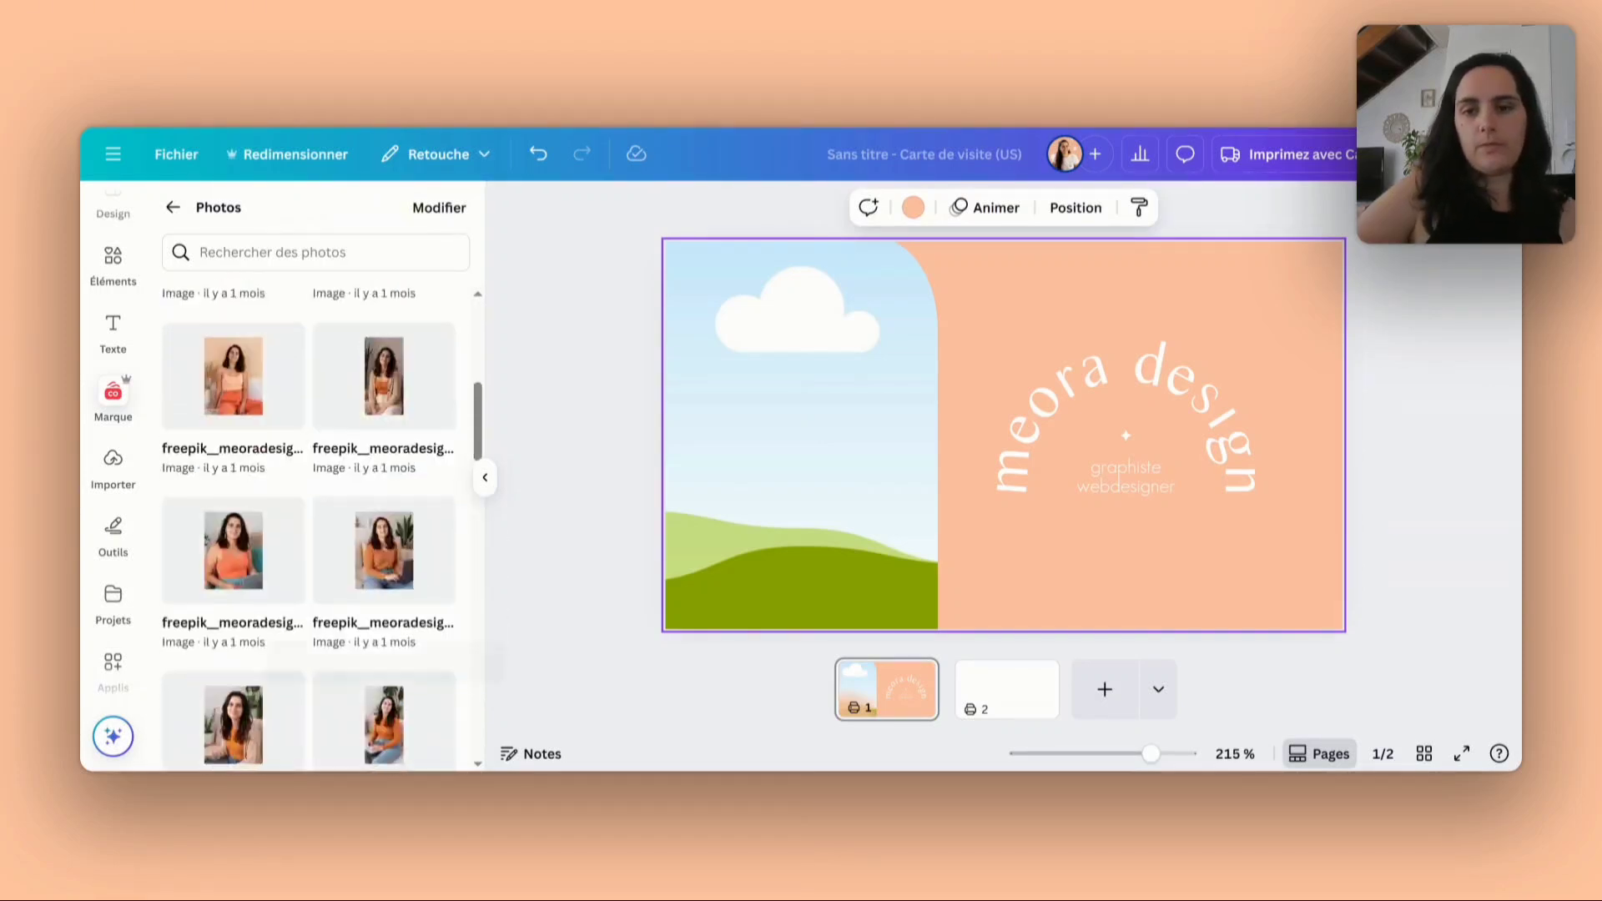
pyautogui.scroll(-2, 381, 444)
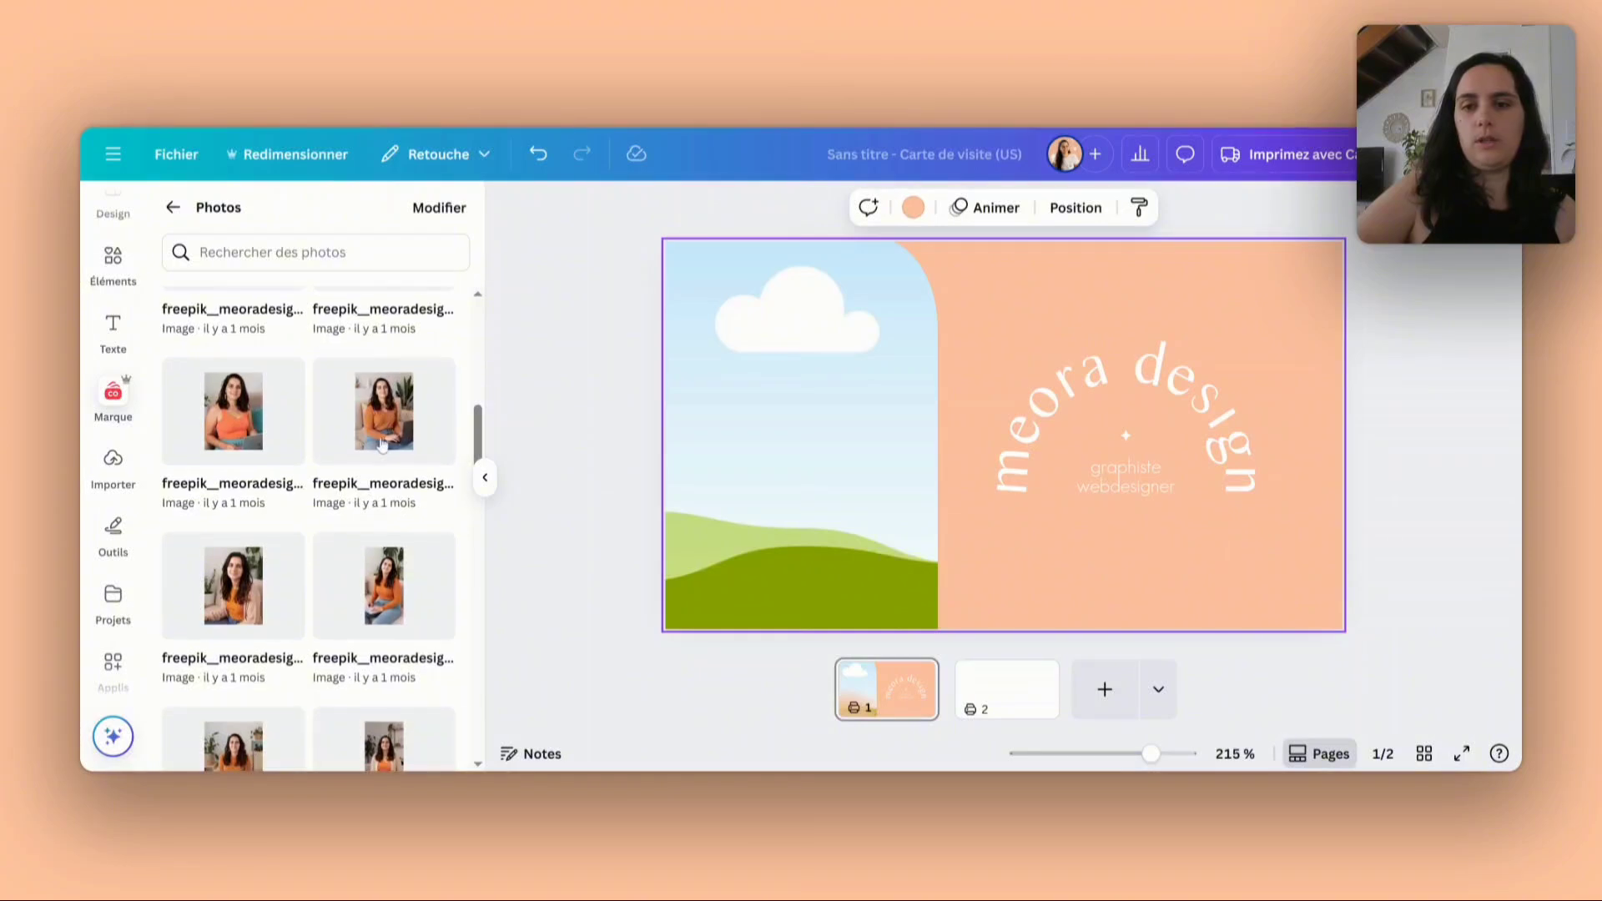
pyautogui.moveTo(554, 410); pyautogui.dragTo(758, 395)
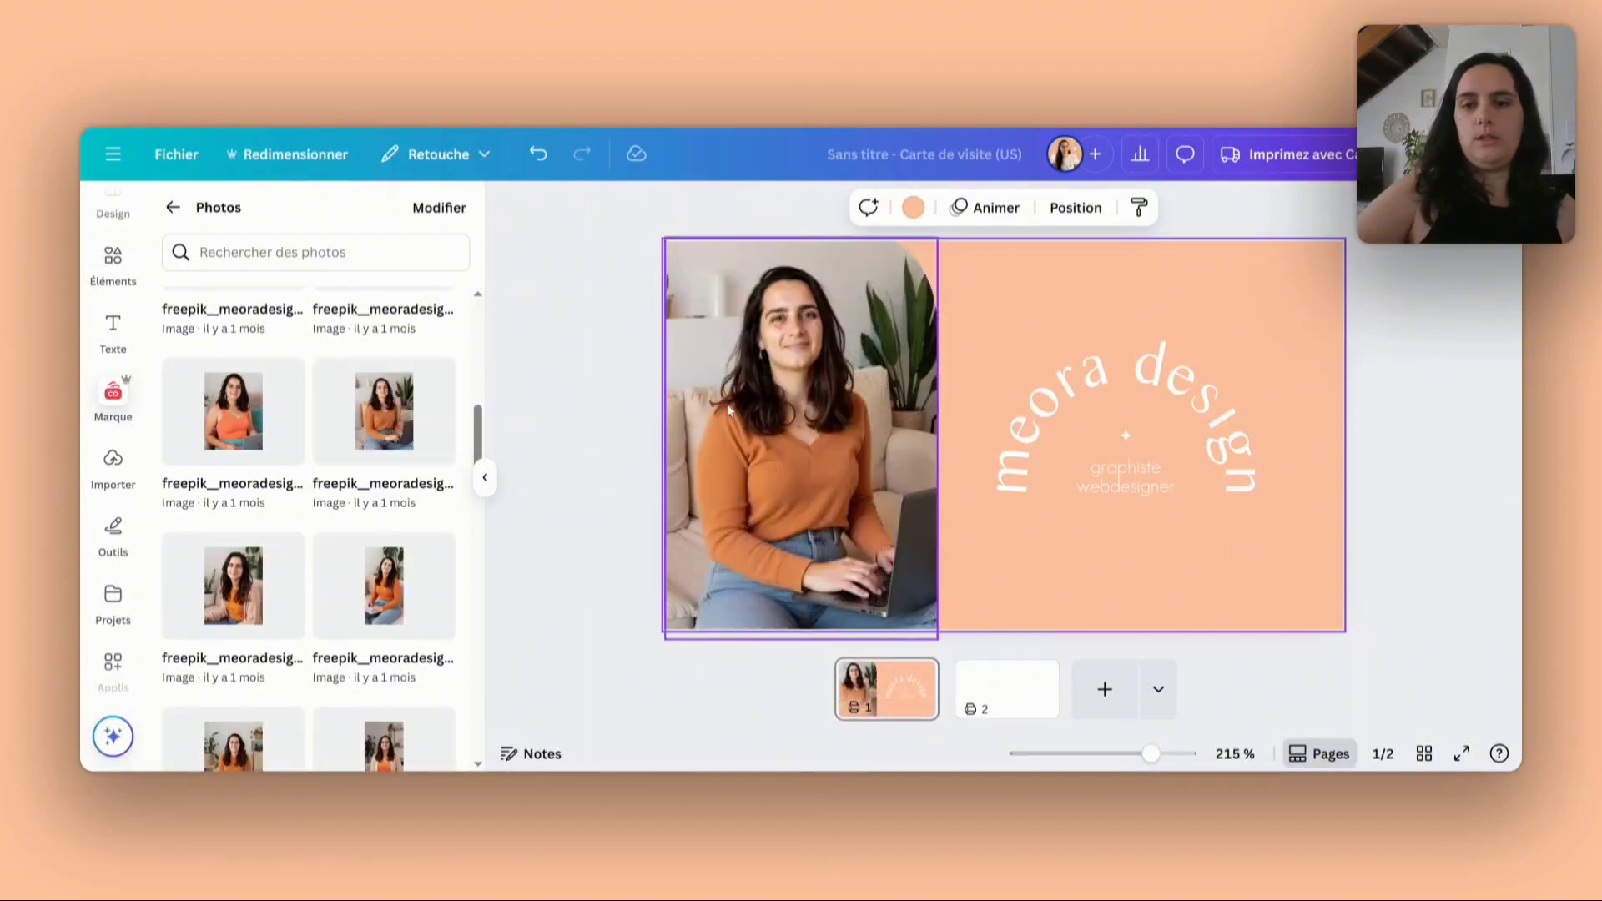
pyautogui.click(606, 508)
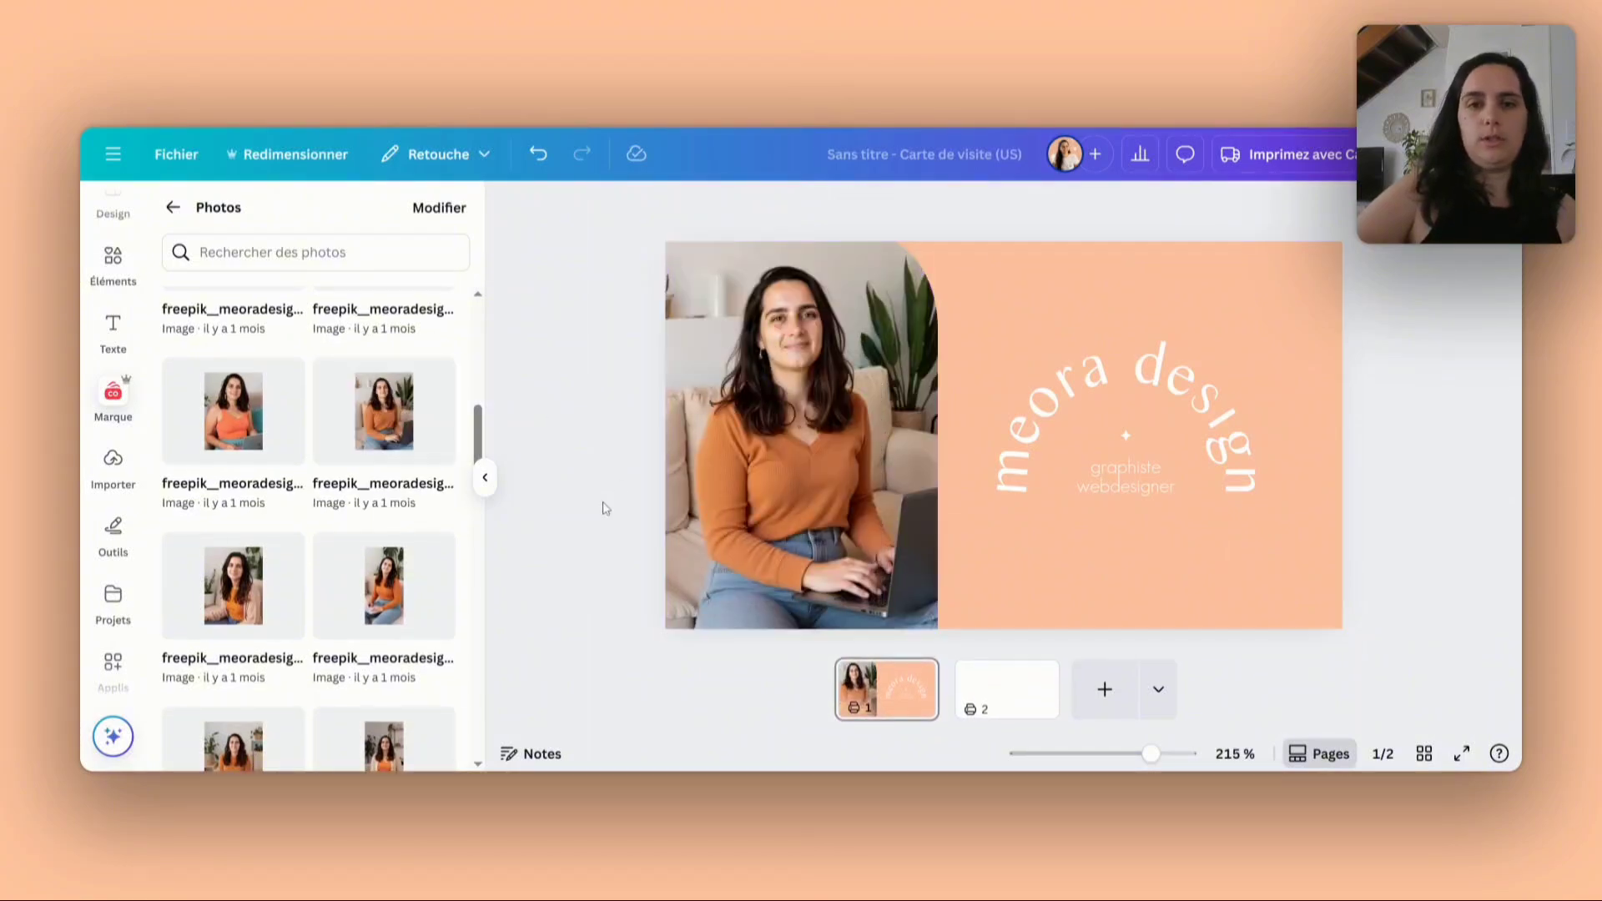
# - Apply the default yellow-to-pink gradient to the first page's background
pyautogui.click(488, 480)
pyautogui.moveTo(973, 412)
pyautogui.mouseDown()
pyautogui.moveTo(980, 428)
pyautogui.moveTo(972, 417)
pyautogui.mouseUp()
pyautogui.click(209, 580)
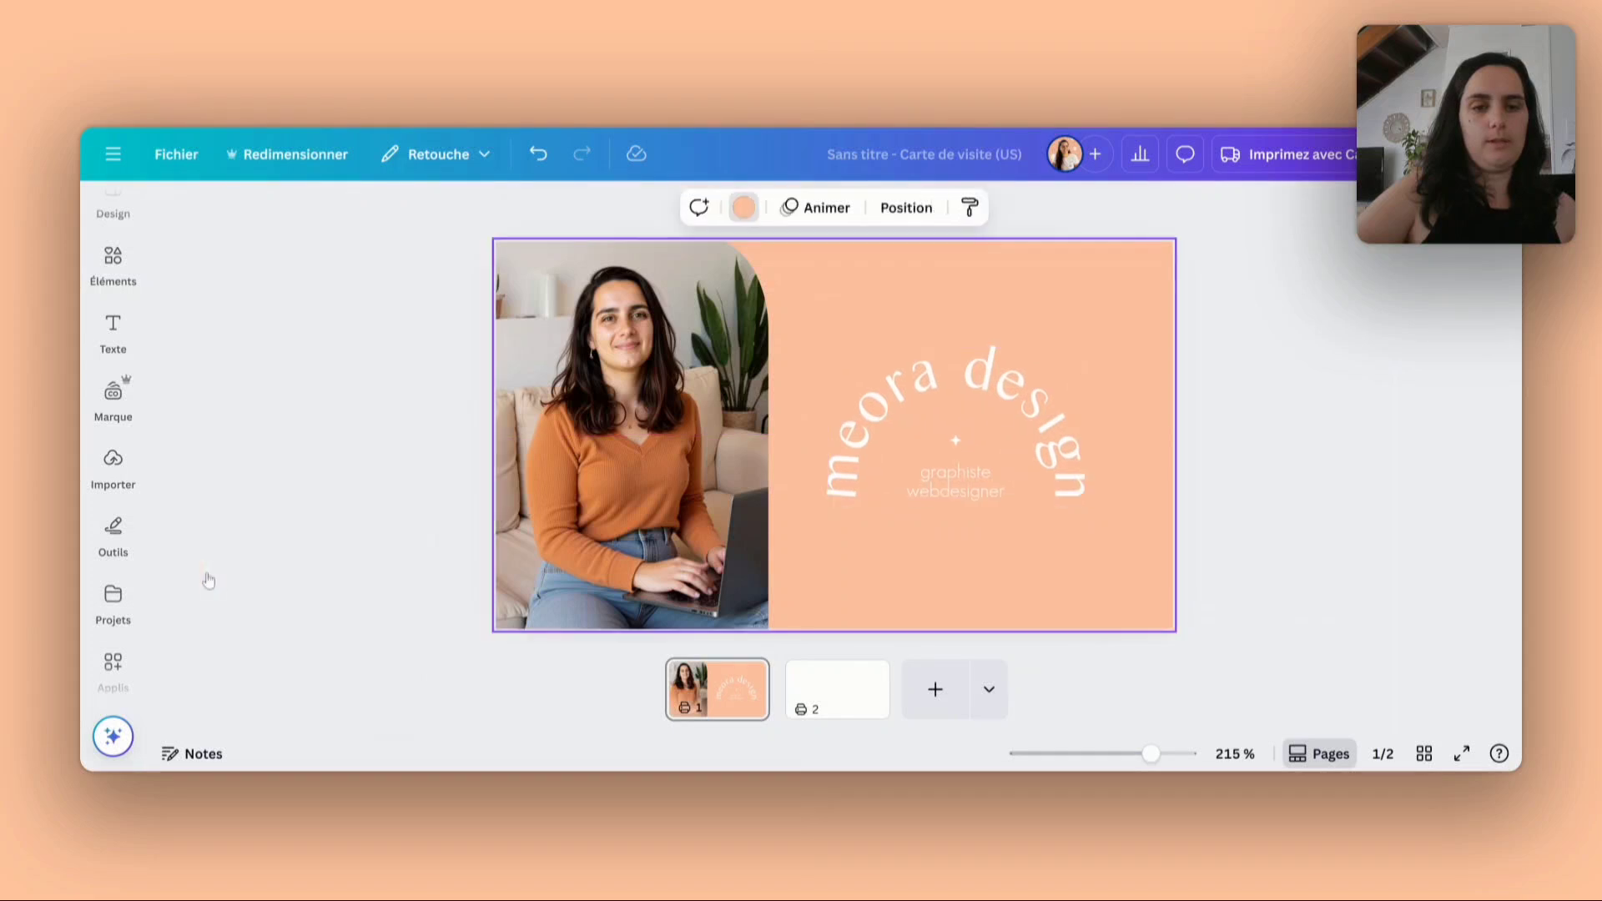
pyautogui.scroll(-1, 211, 570)
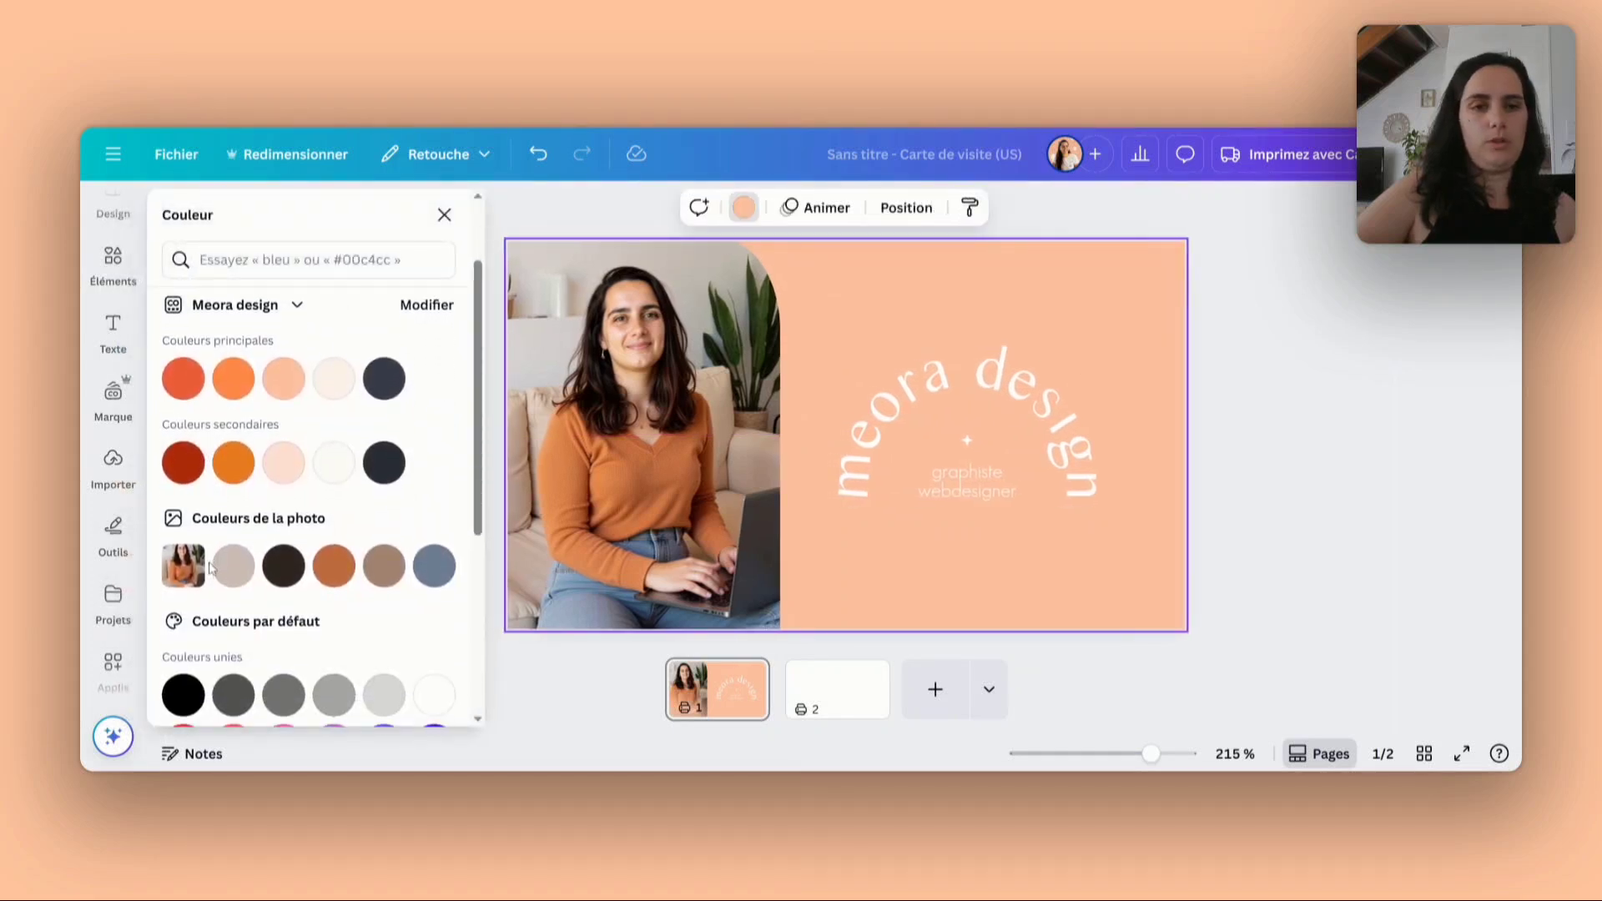
pyautogui.scroll(-3, 210, 568)
pyautogui.click(382, 586)
pyautogui.scroll(3, 326, 497)
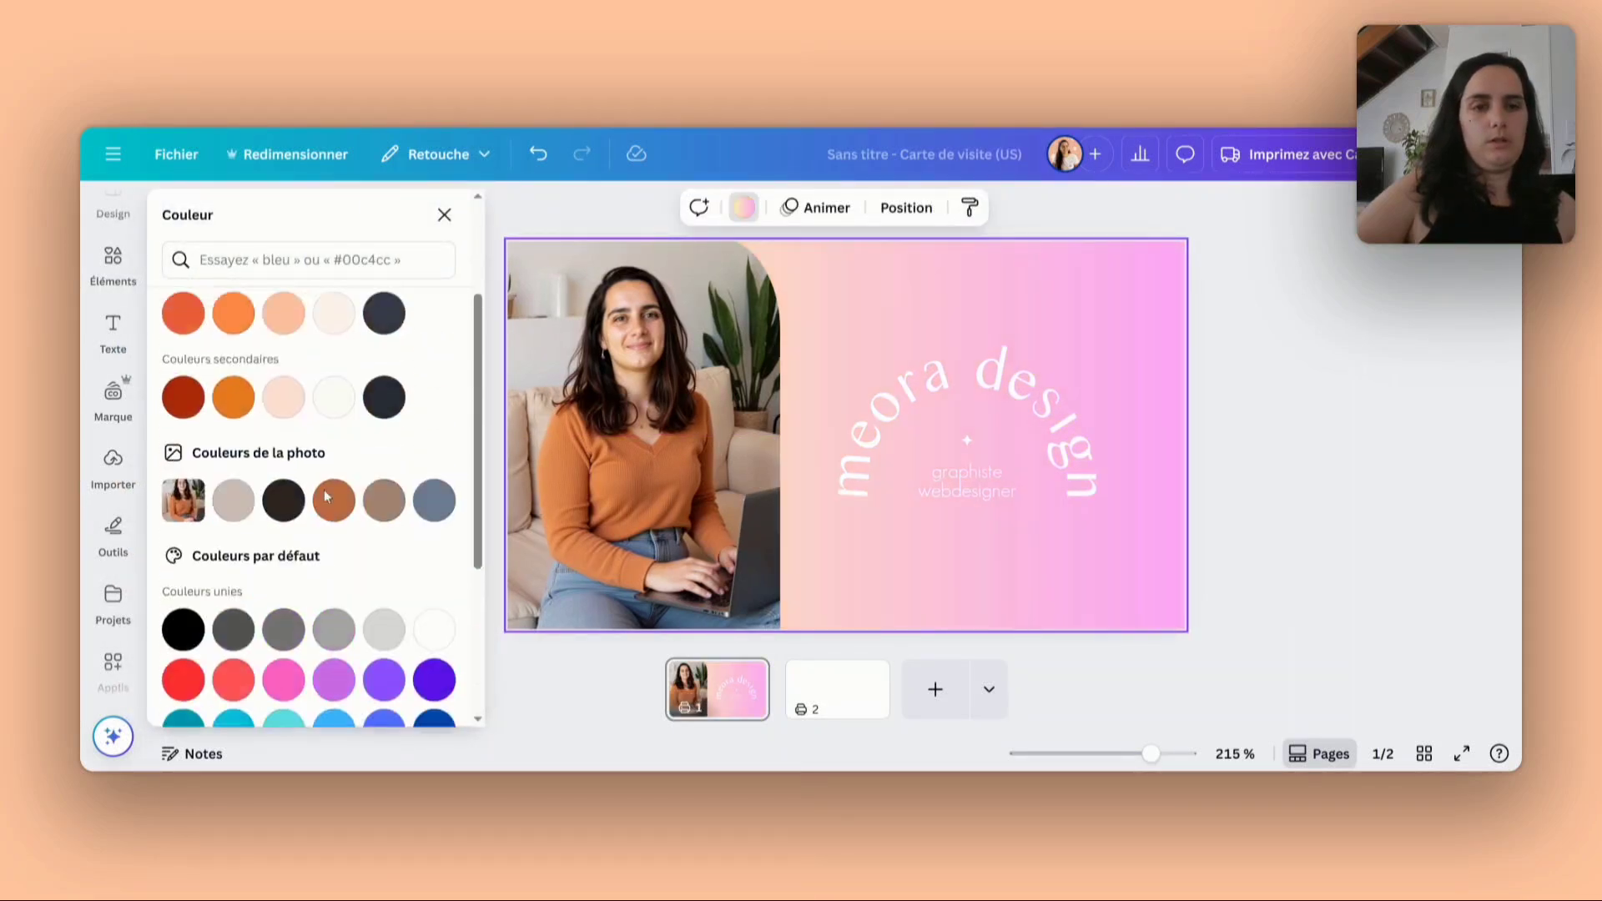
pyautogui.scroll(3, 325, 497)
# - Recolour the background gradient to run from the brand's light peach to its main red-orange
pyautogui.click(183, 356)
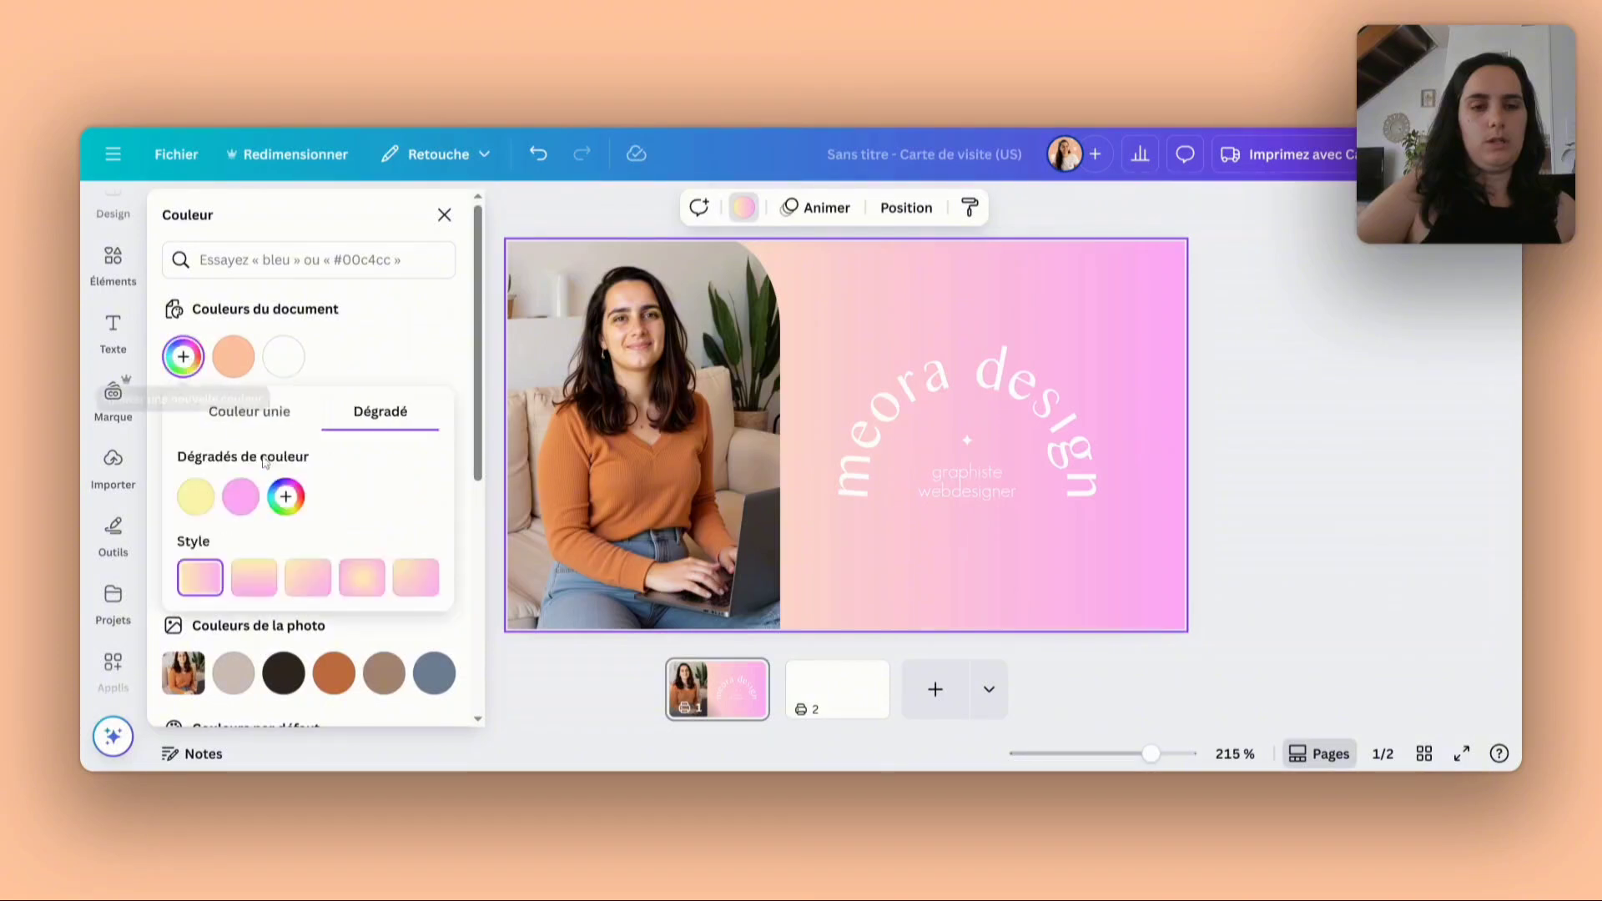
pyautogui.click(195, 497)
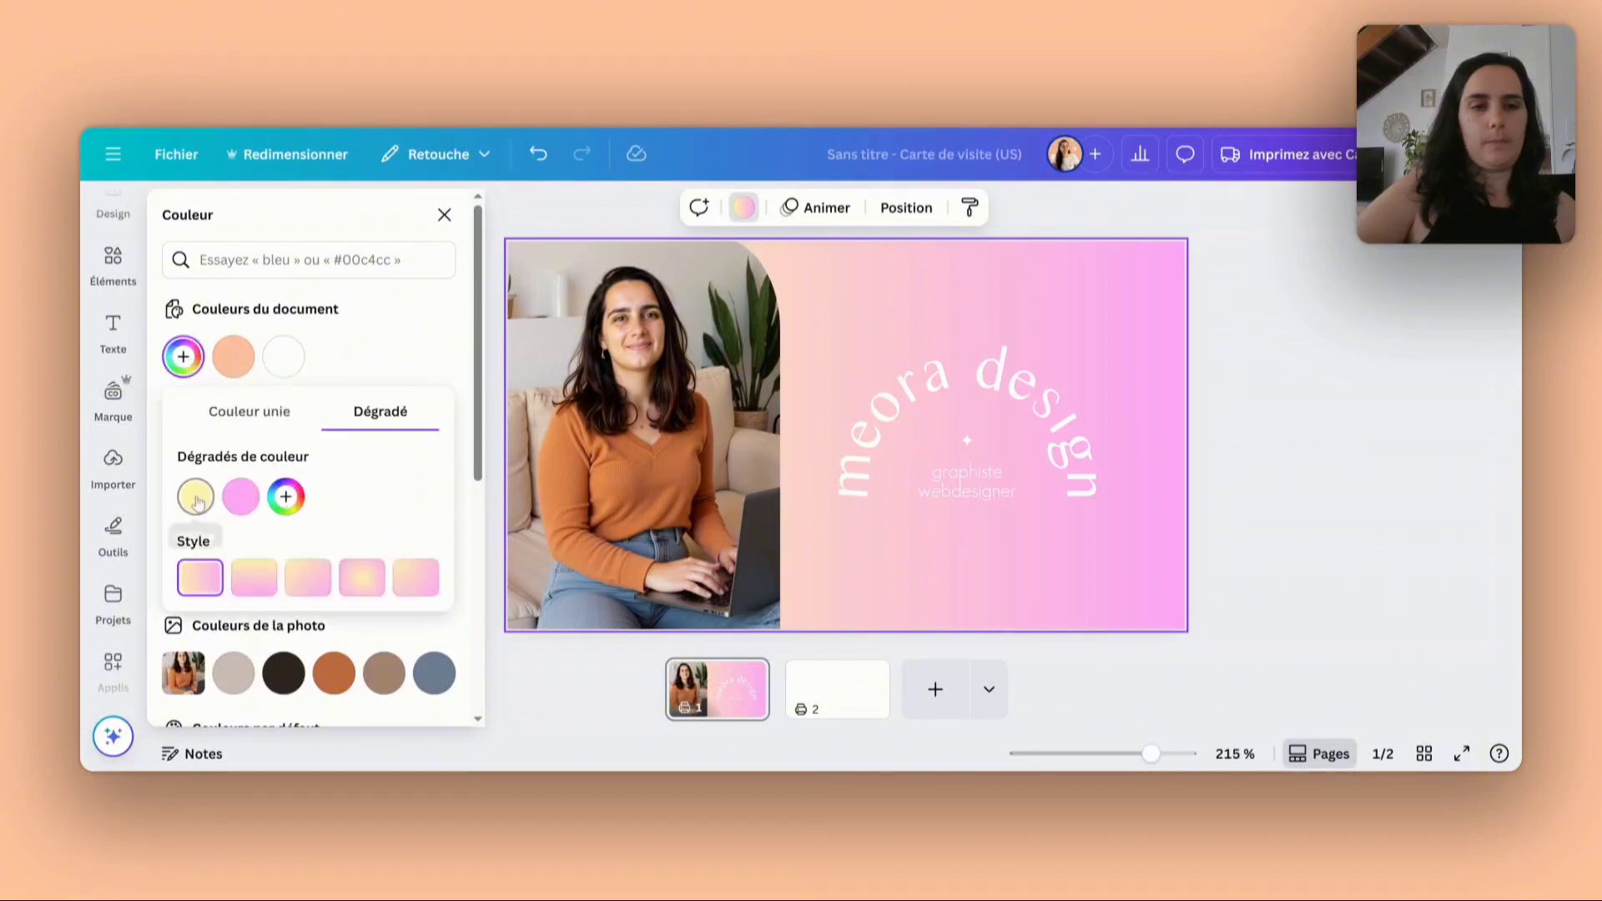
pyautogui.click(437, 719)
pyautogui.click(234, 356)
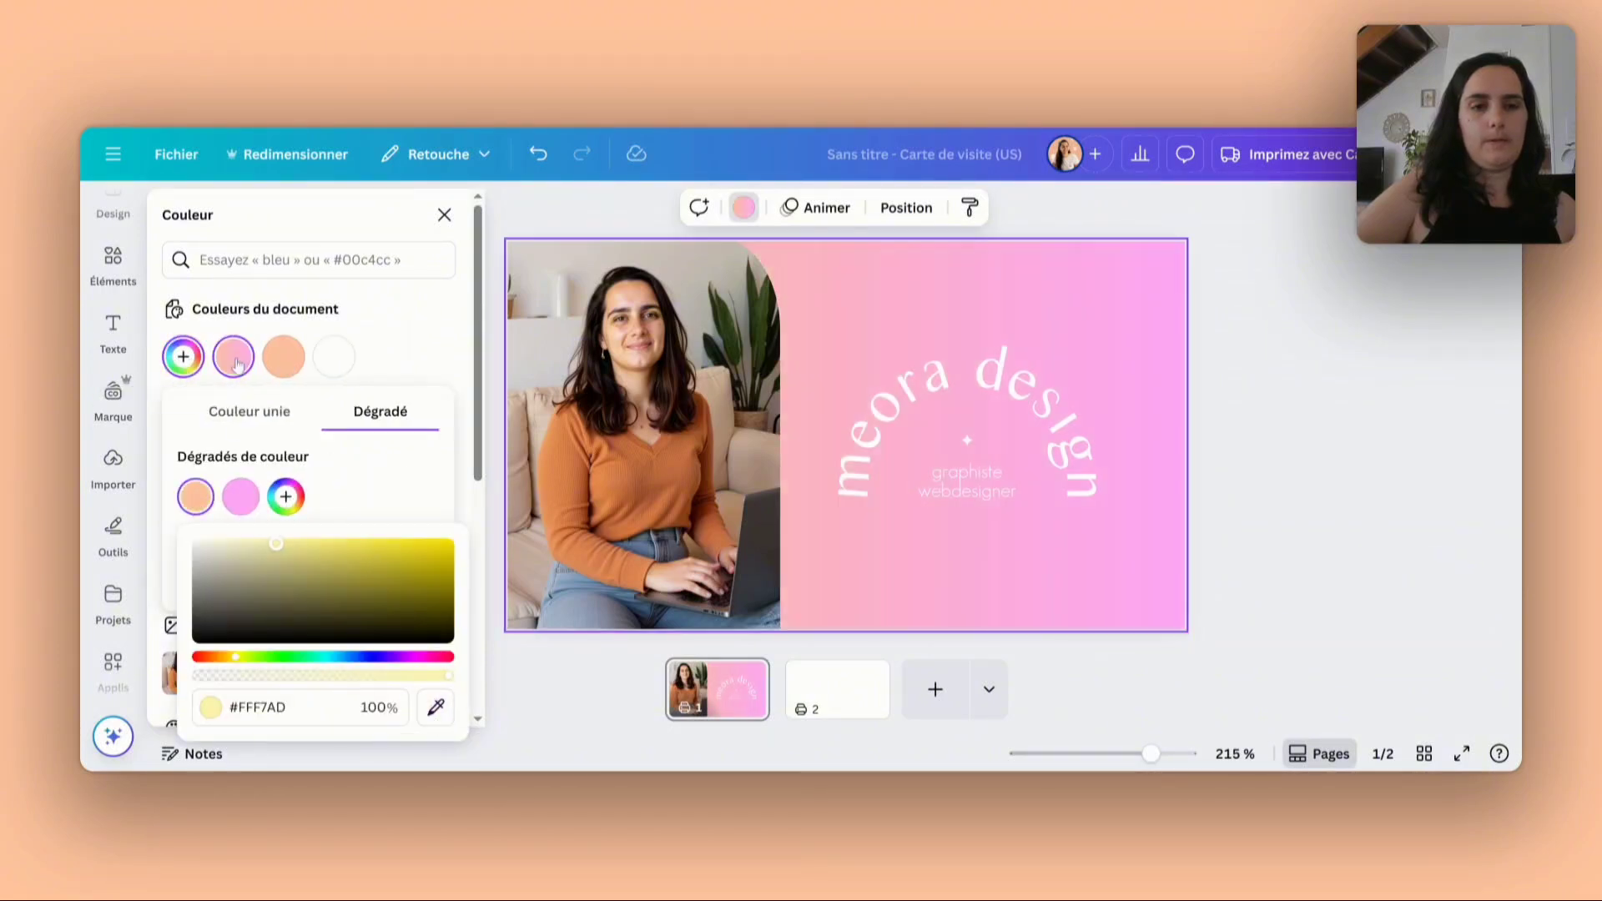
pyautogui.click(405, 370)
pyautogui.click(406, 370)
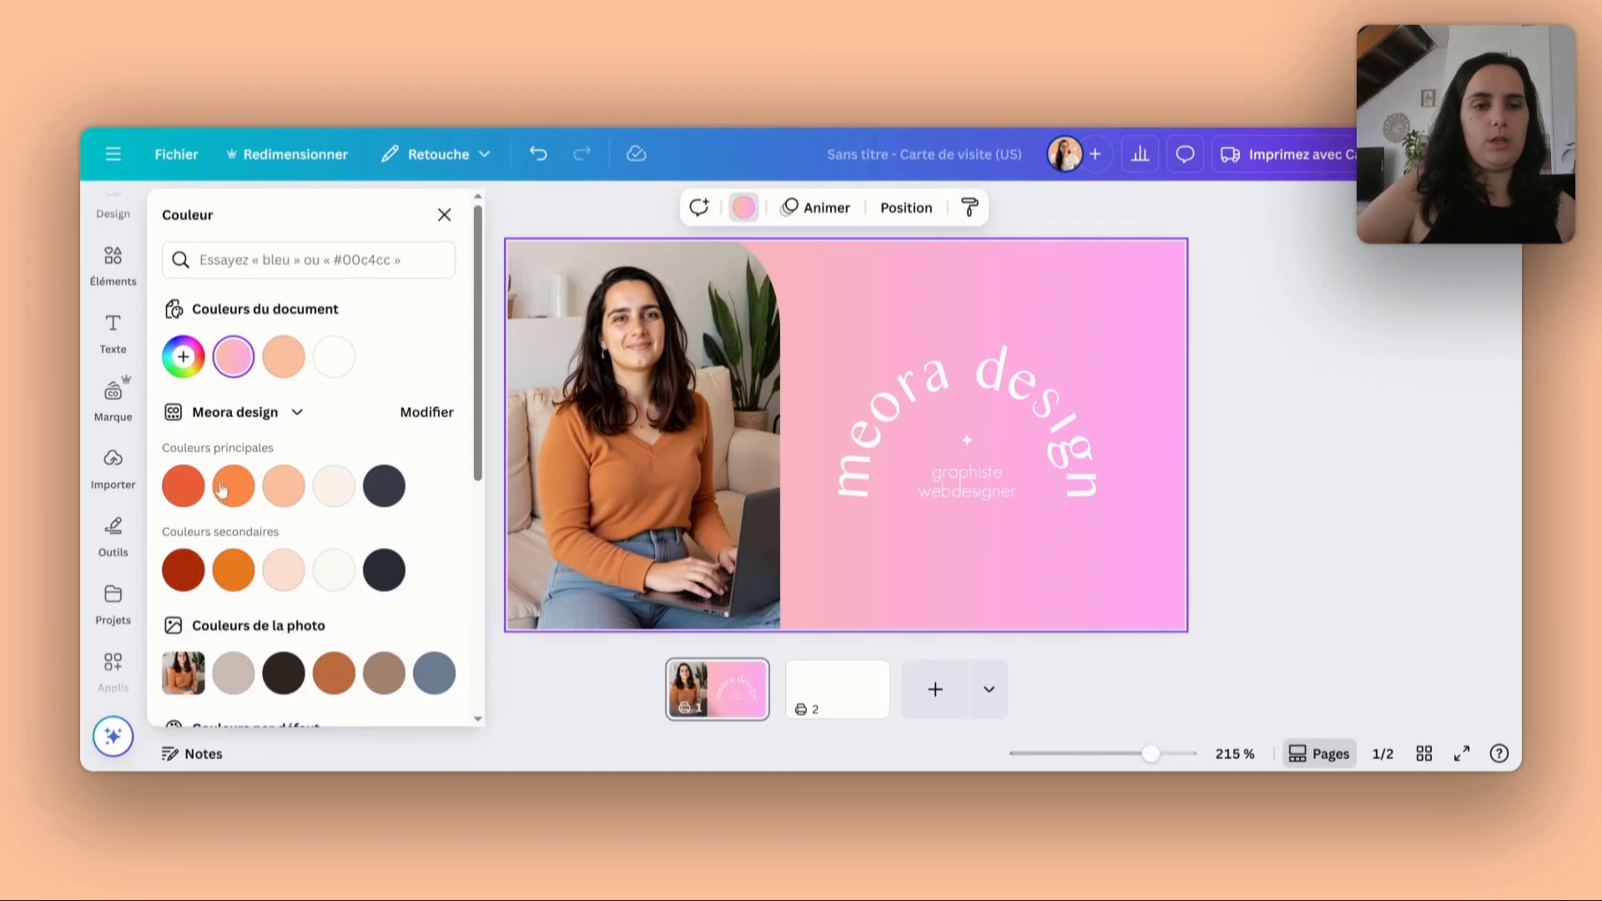
pyautogui.click(185, 487)
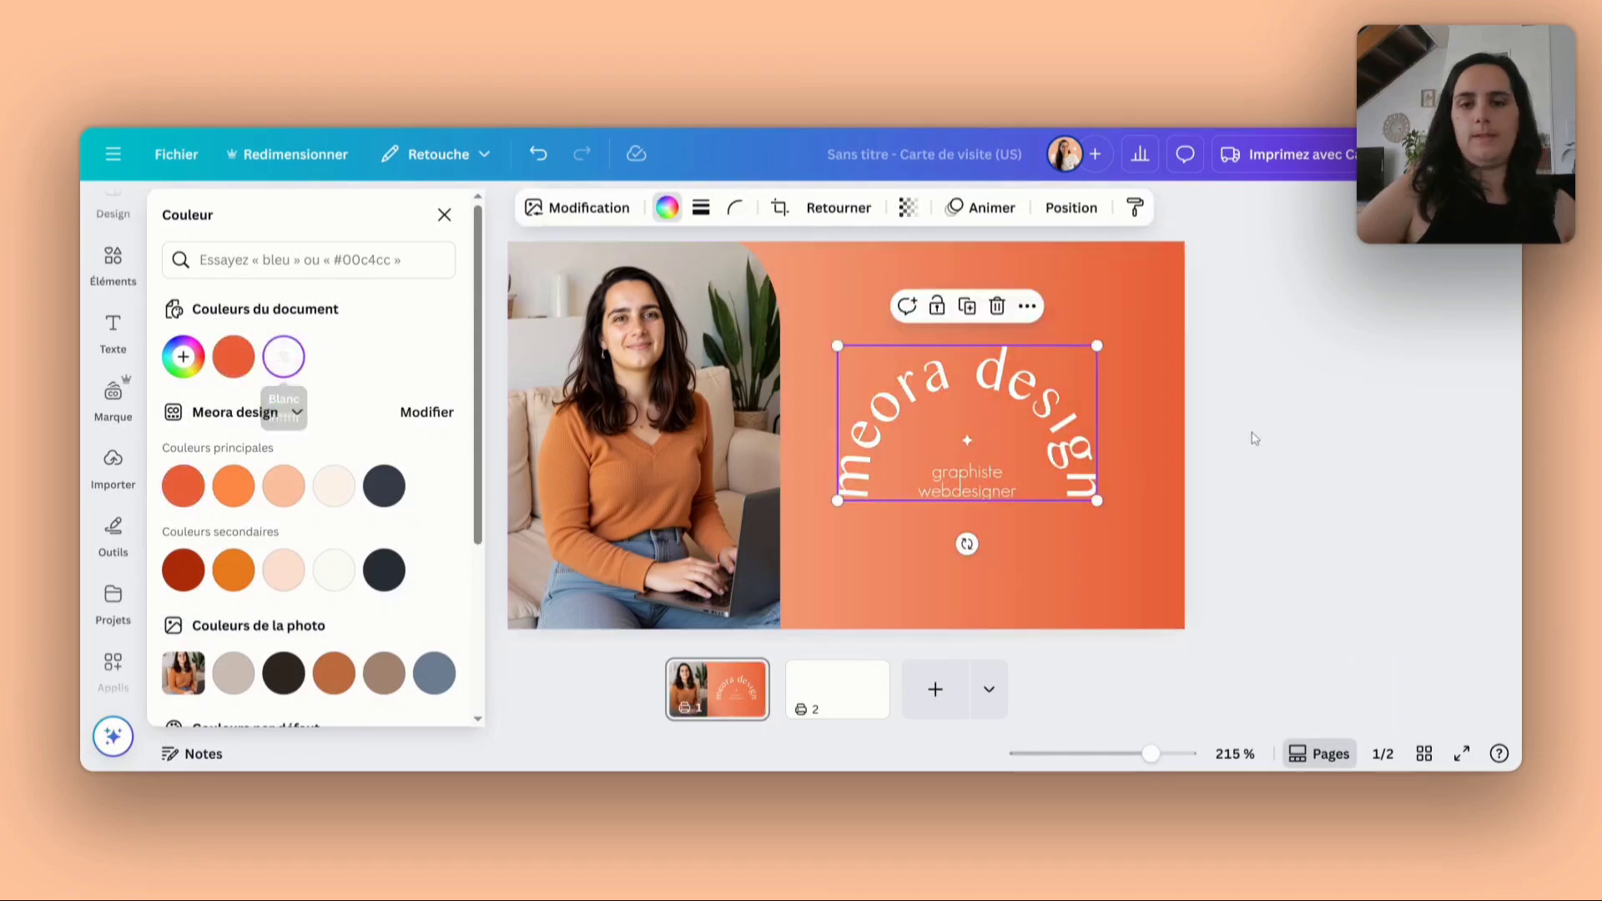
# - Widen the photo frame slightly towards the logo and nudge the arched logo a little lower beside it
pyautogui.click(751, 438)
pyautogui.moveTo(769, 440); pyautogui.dragTo(777, 441)
pyautogui.click(1287, 415)
pyautogui.moveTo(1017, 413); pyautogui.dragTo(1019, 418)
pyautogui.click(1323, 404)
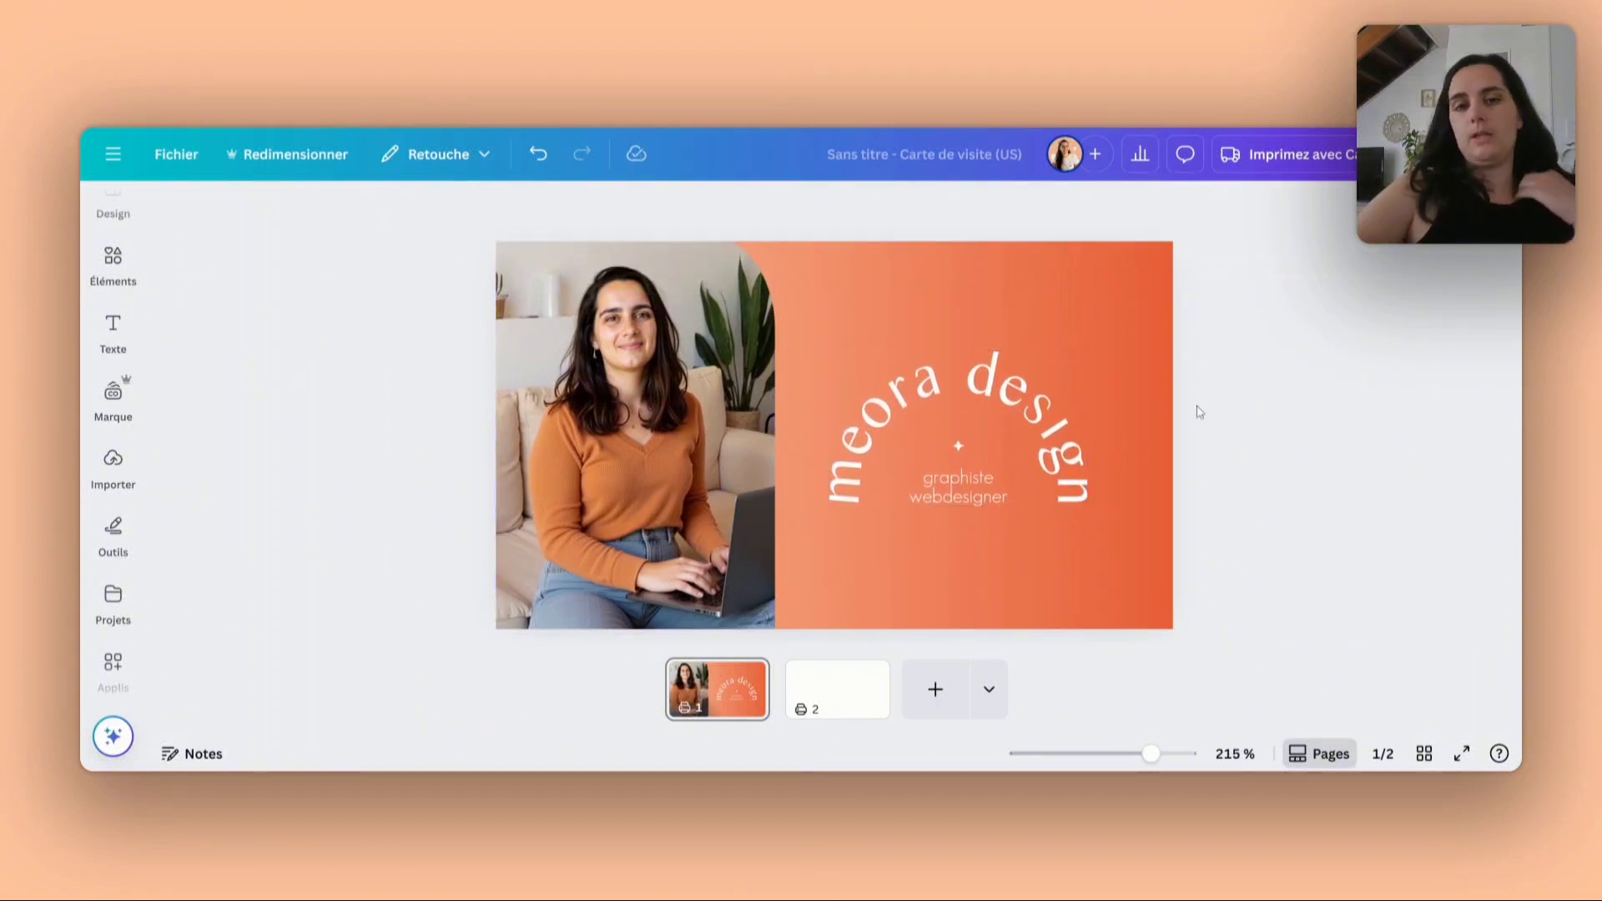
# - Move the photo frame from the first page to the same place on the second page
pyautogui.click(703, 464)
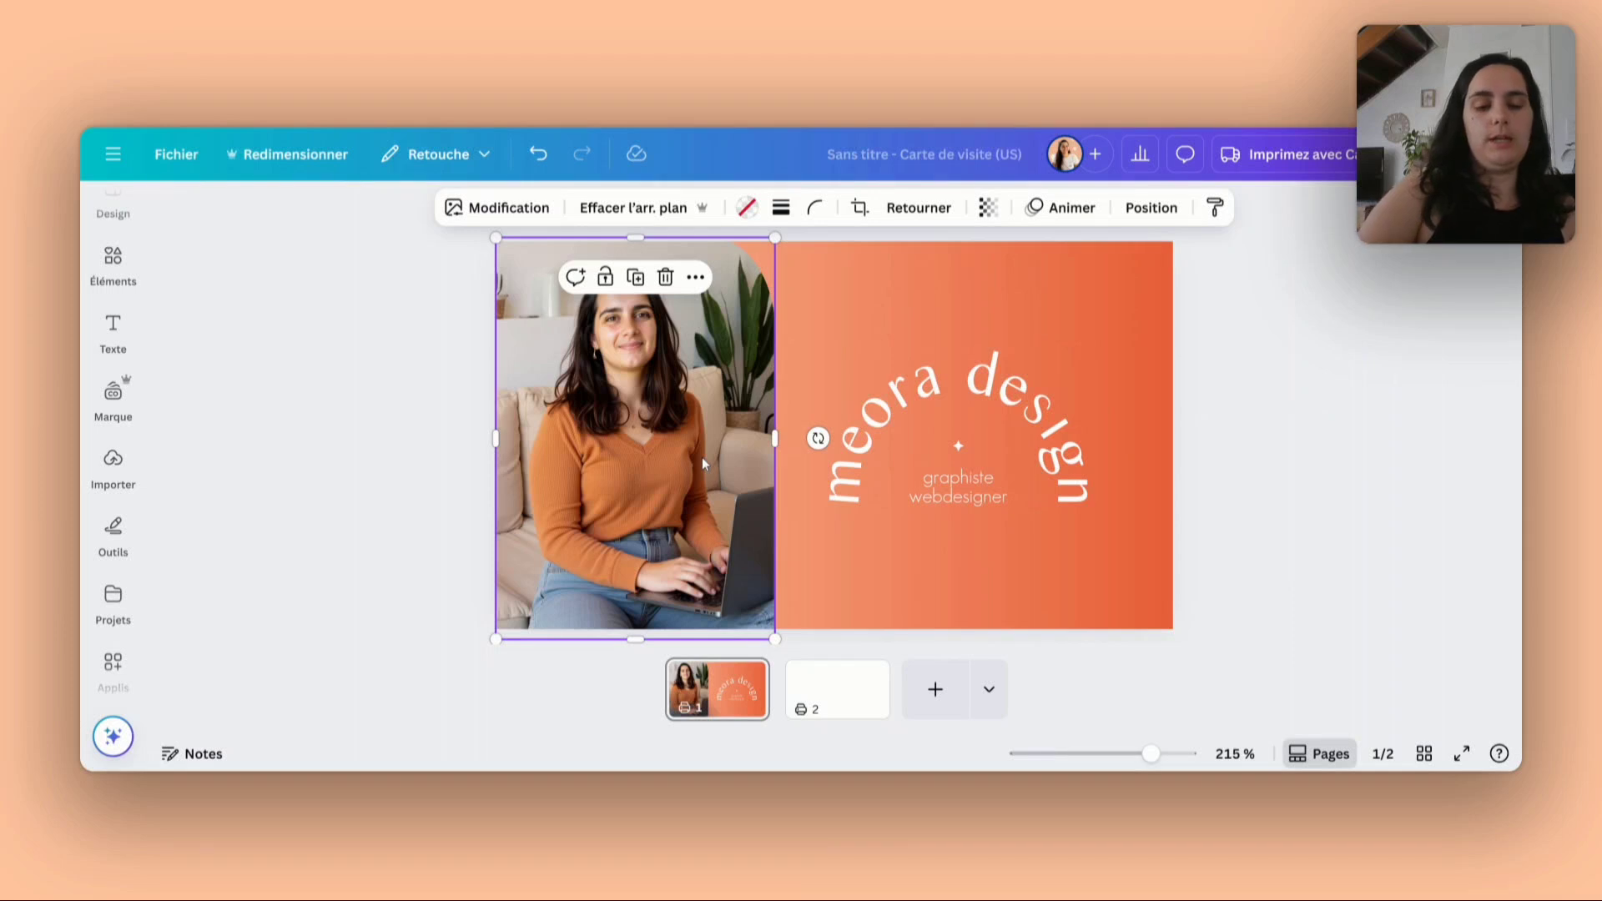
pyautogui.press('Delete')
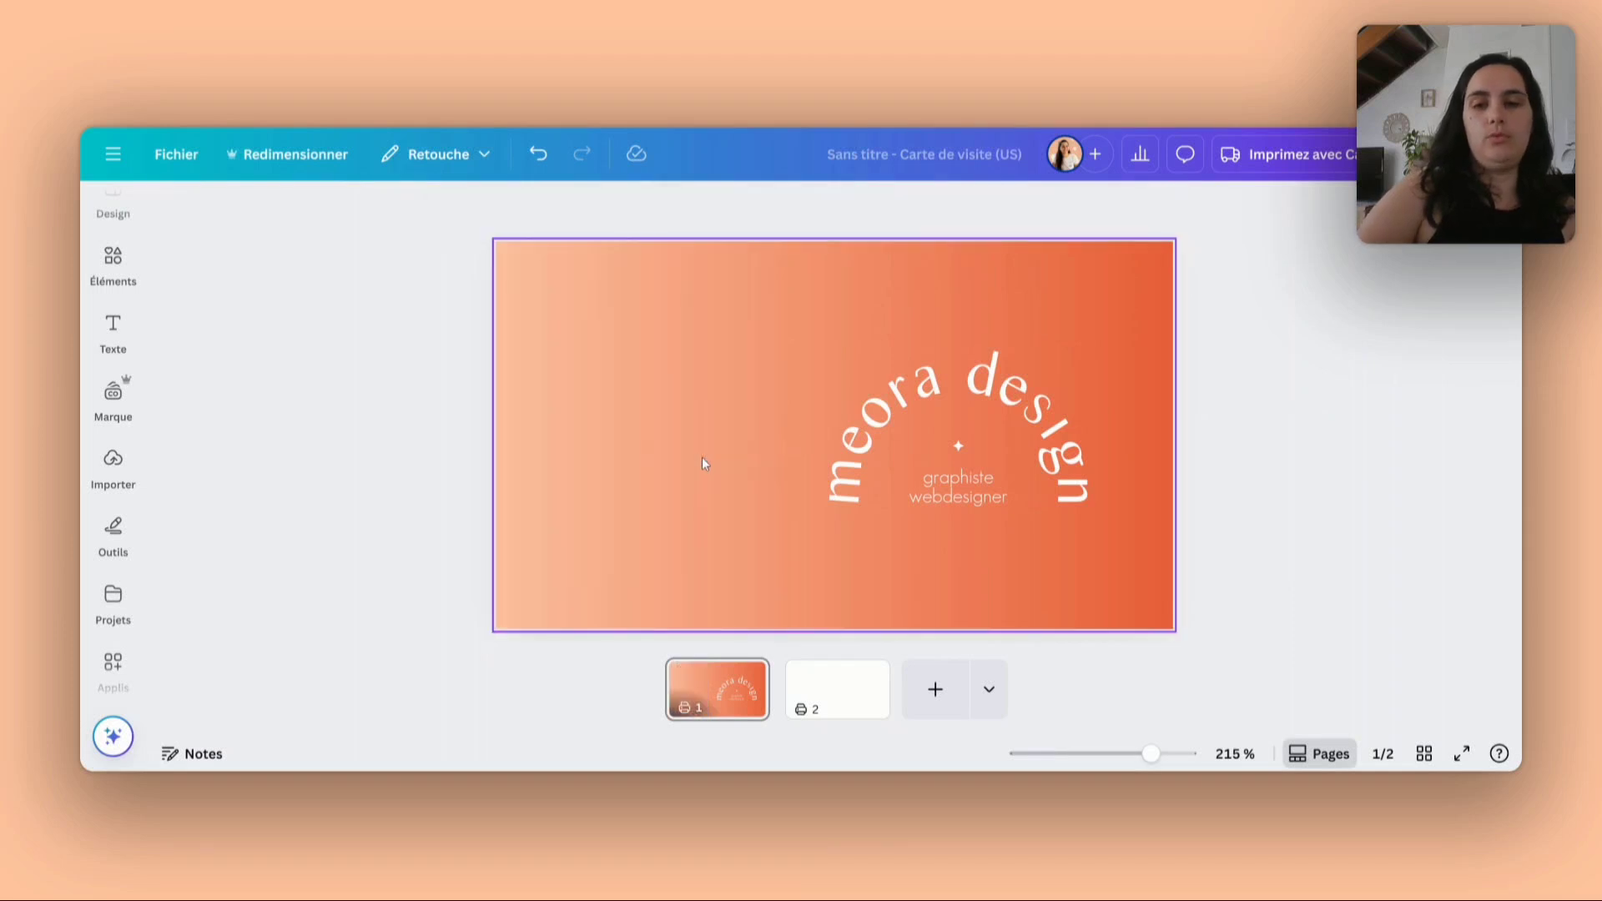
pyautogui.click(823, 683)
pyautogui.hotkey('ctrl', 'v')
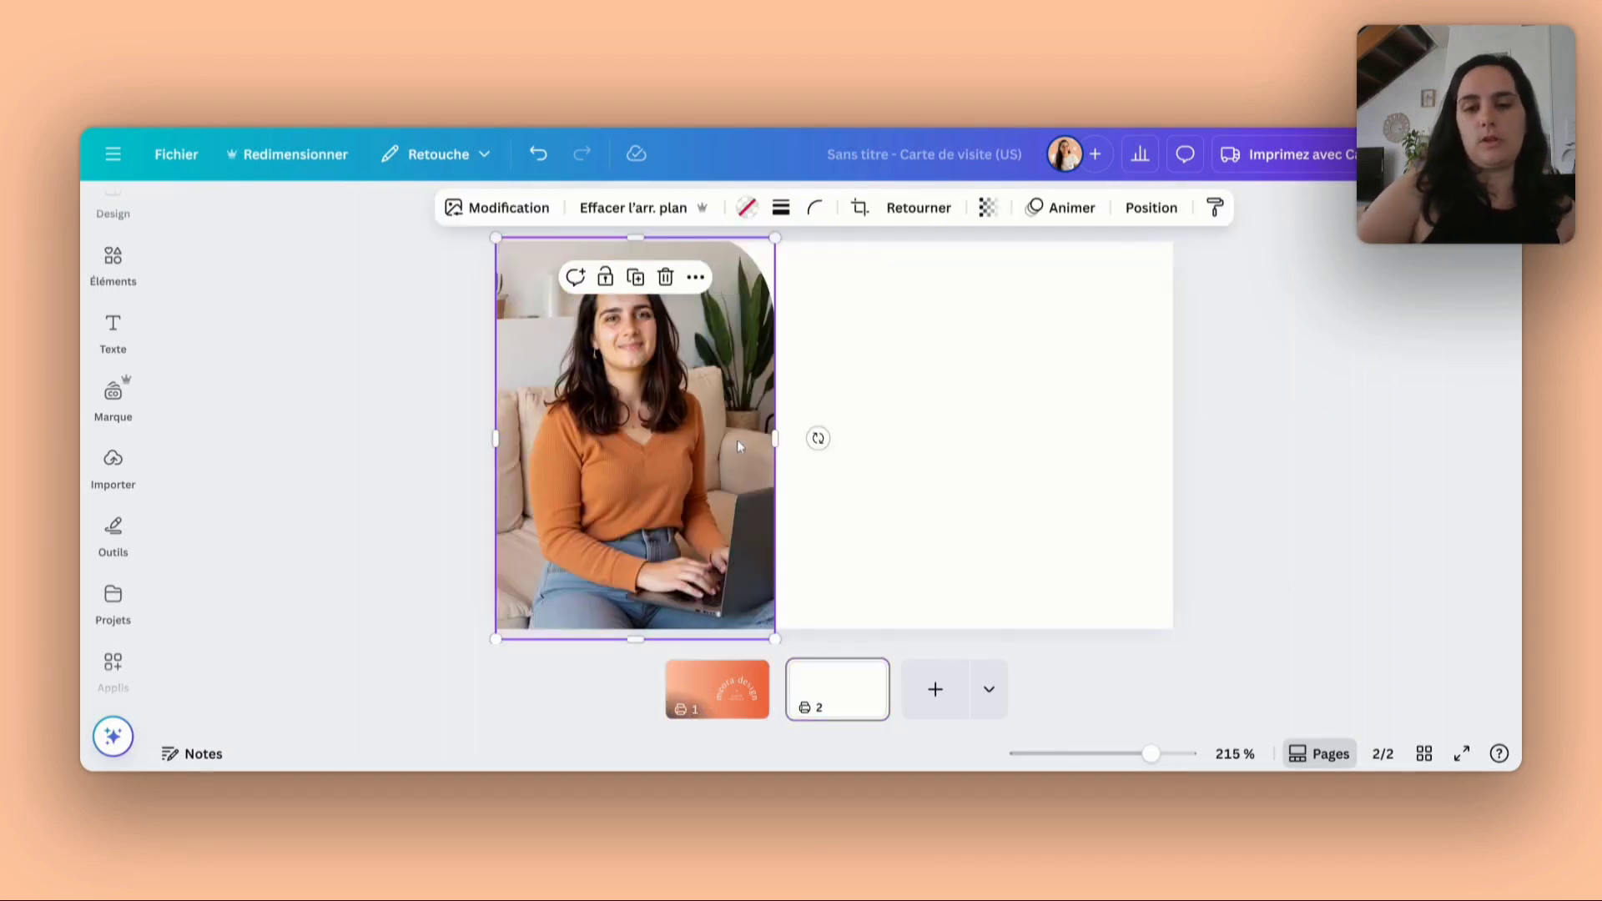
# - Change the first page's background gradient to the radial style that starts from the upper-left corner
pyautogui.click(717, 688)
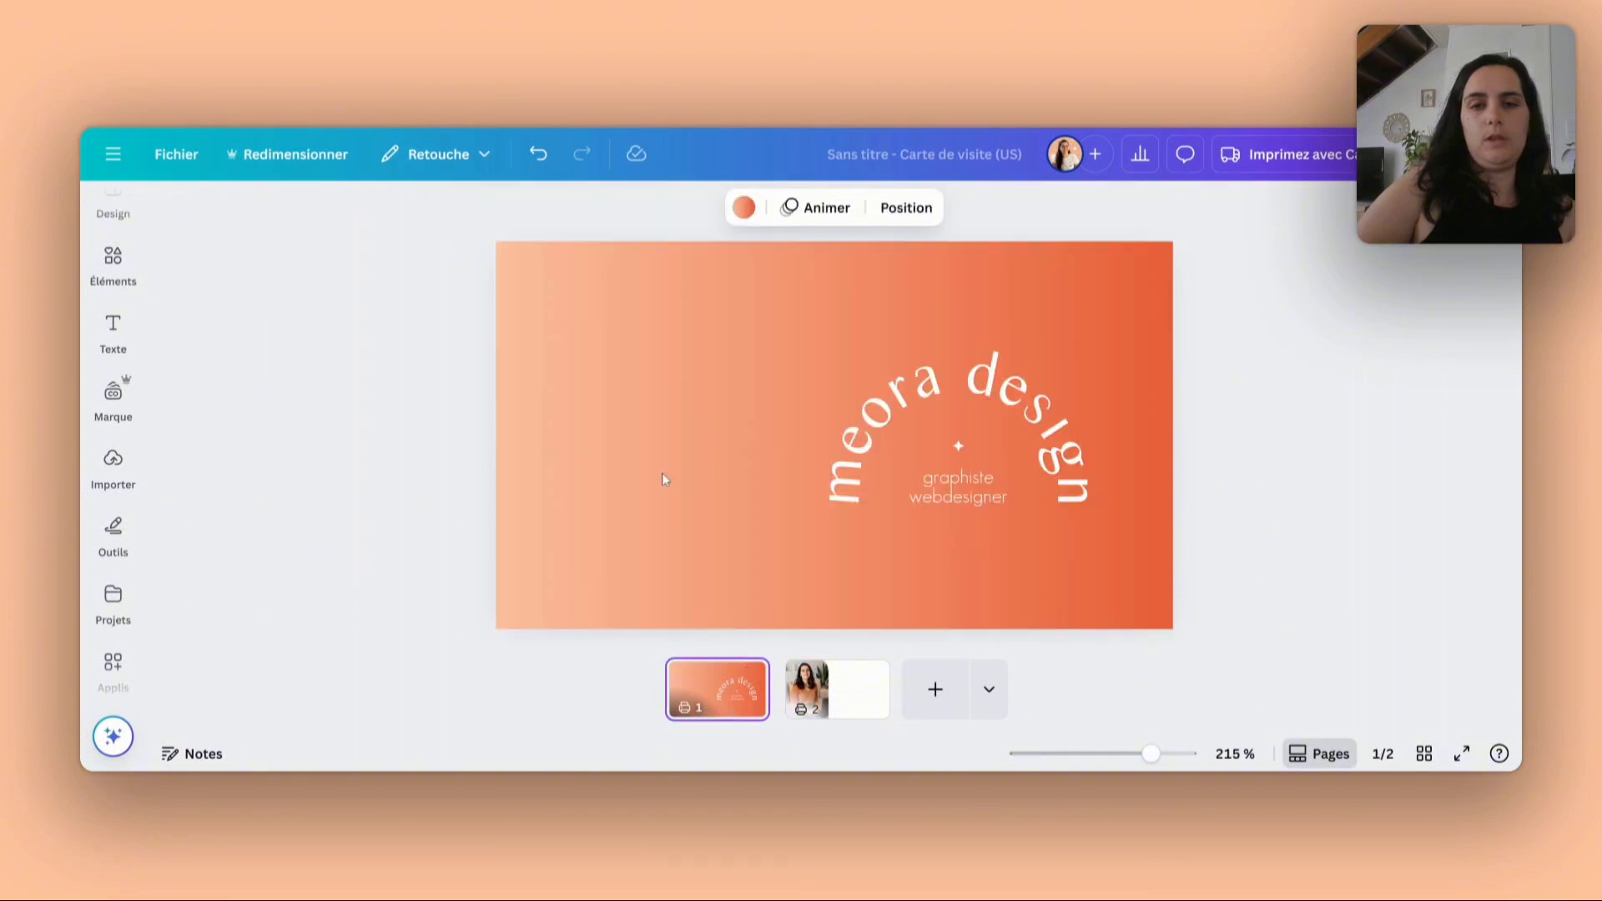
pyautogui.click(663, 479)
pyautogui.click(744, 208)
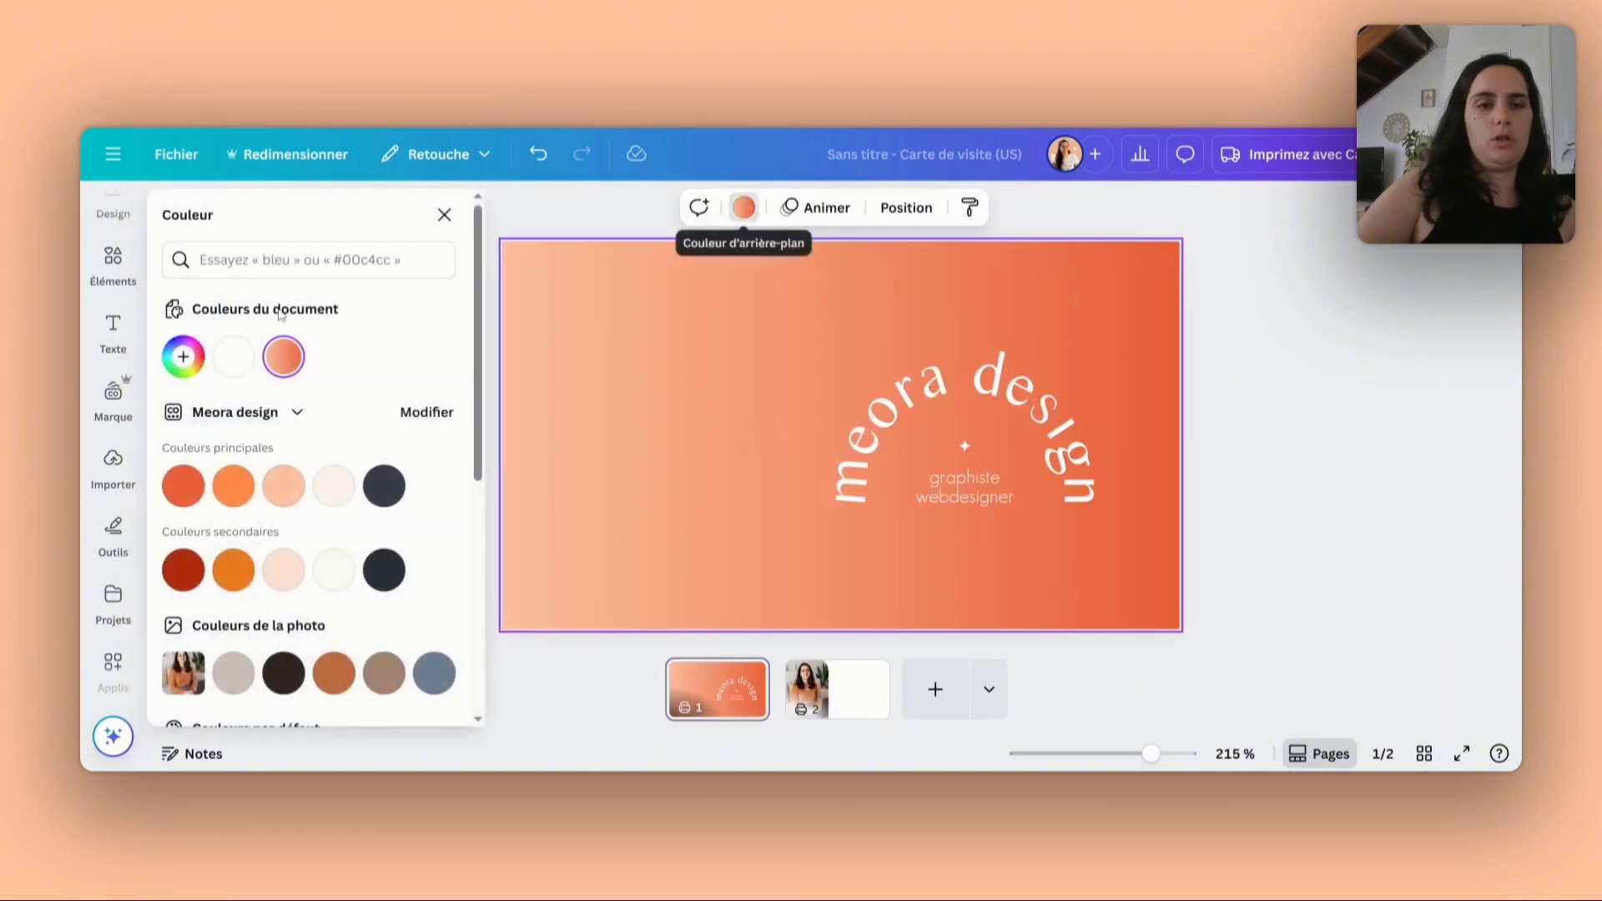
pyautogui.click(183, 358)
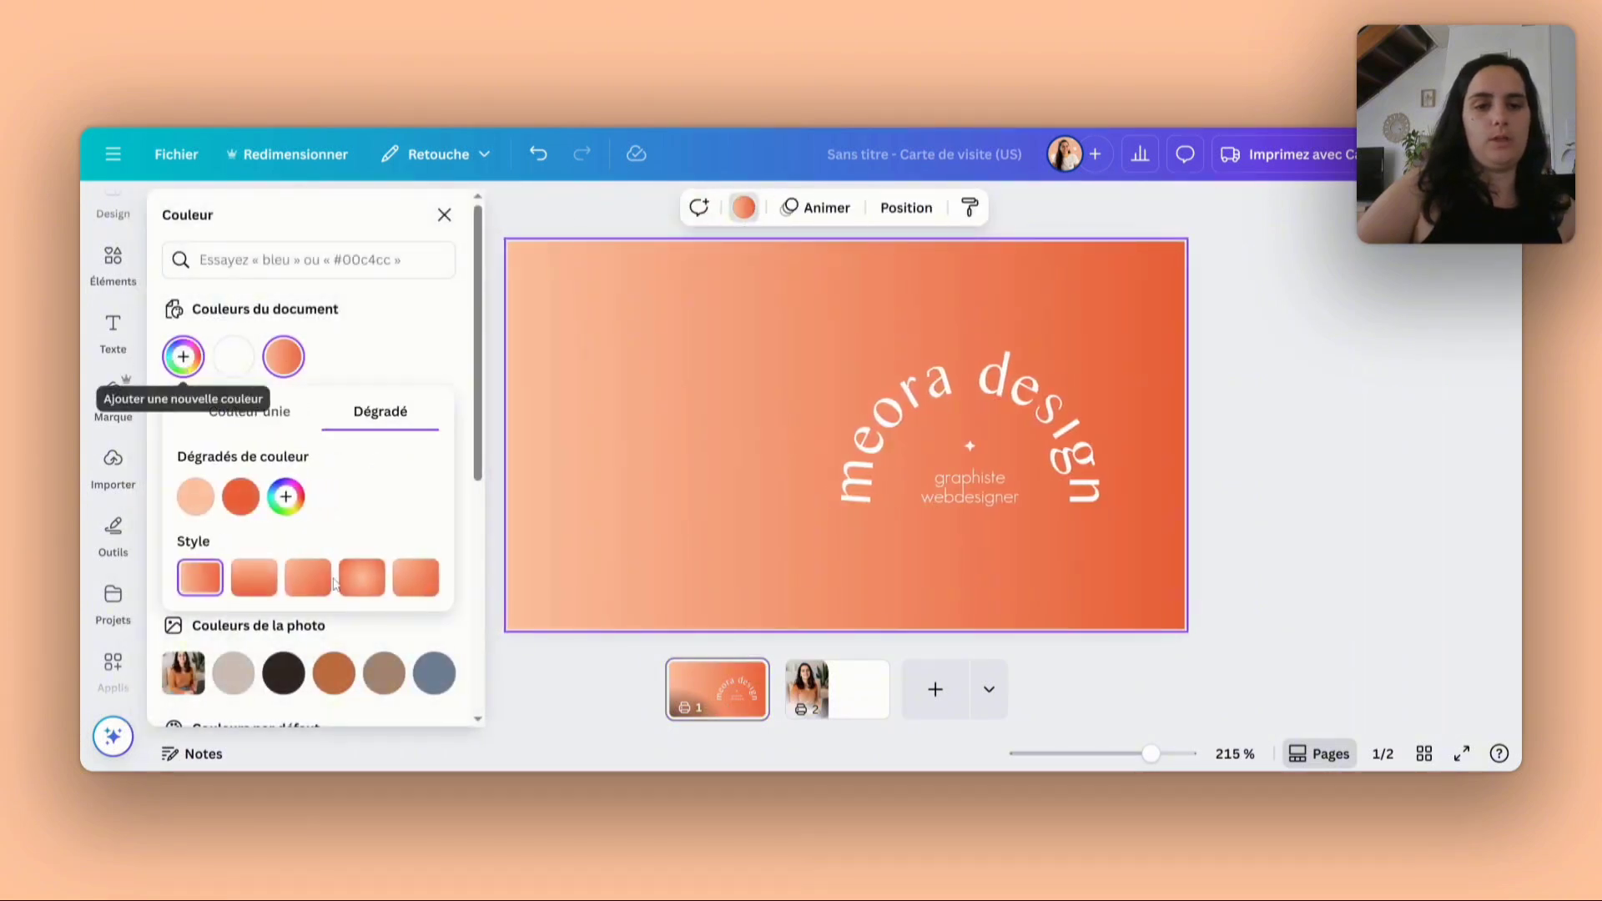
pyautogui.click(318, 586)
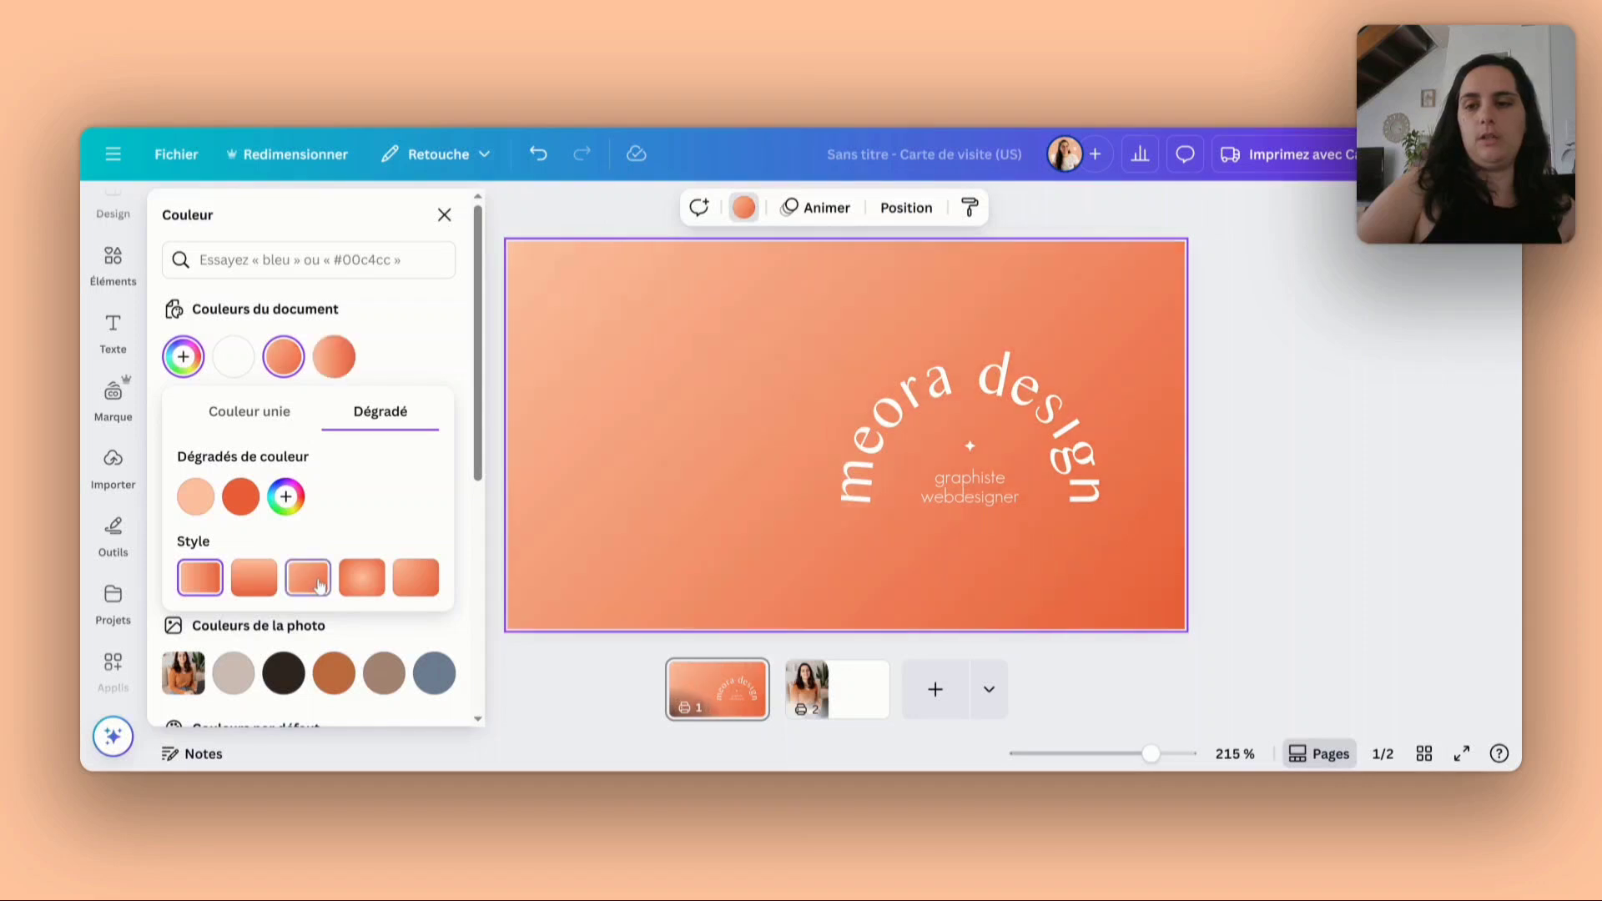
pyautogui.click(415, 577)
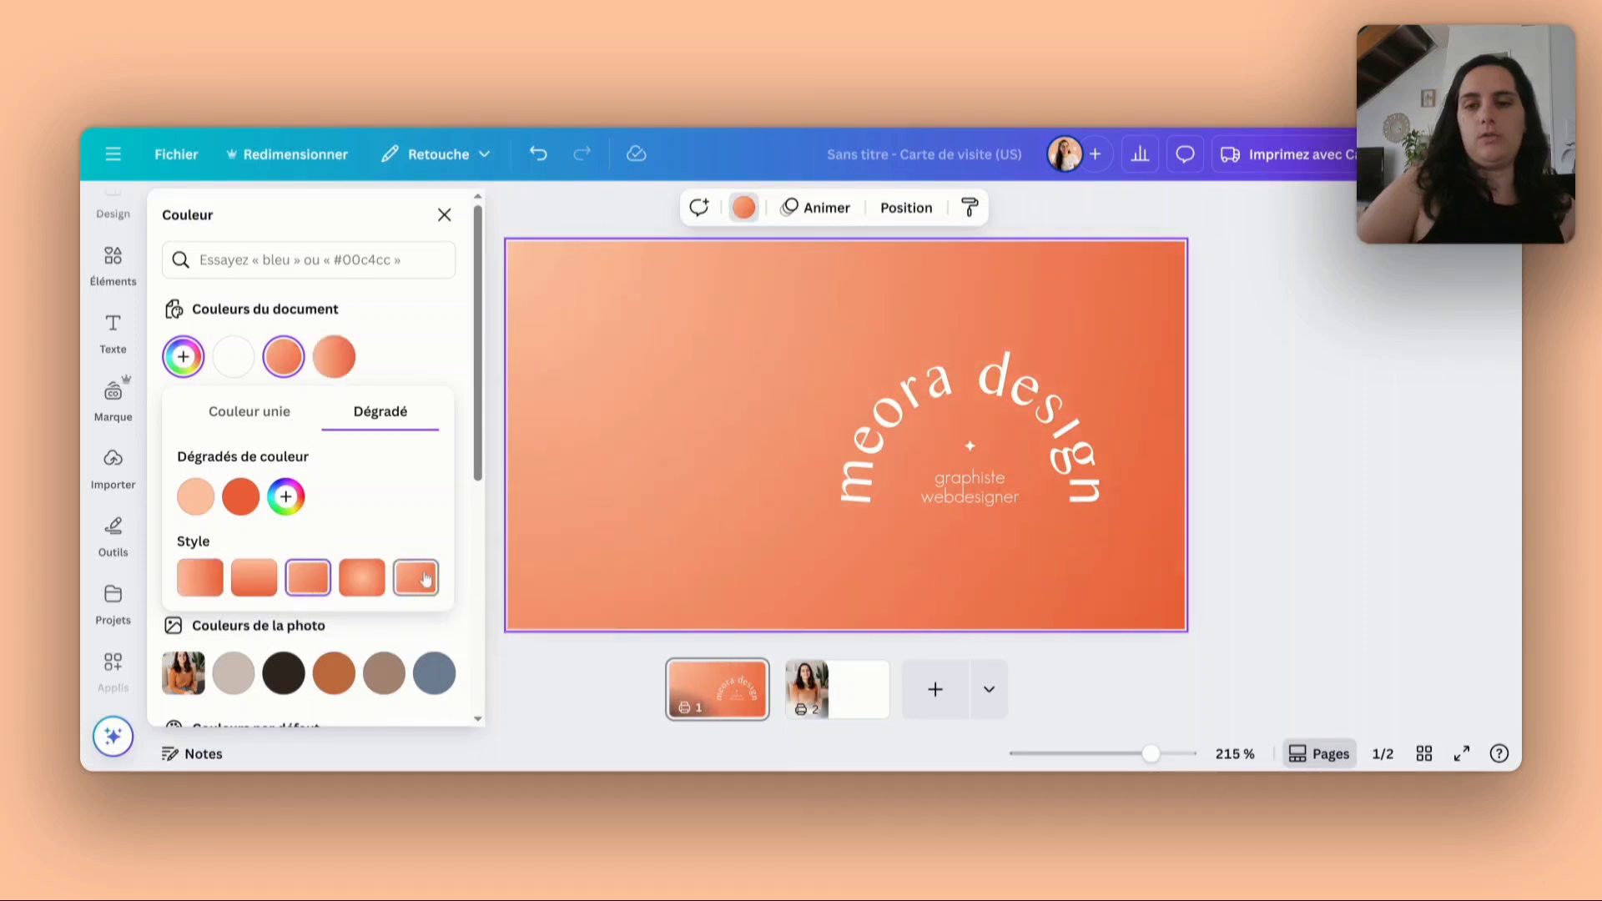
# - Centre the arched logo on the first page
pyautogui.click(1212, 347)
pyautogui.moveTo(1033, 417)
pyautogui.mouseDown()
pyautogui.moveTo(895, 433)
pyautogui.moveTo(1002, 409)
pyautogui.mouseUp()
pyautogui.click(1093, 396)
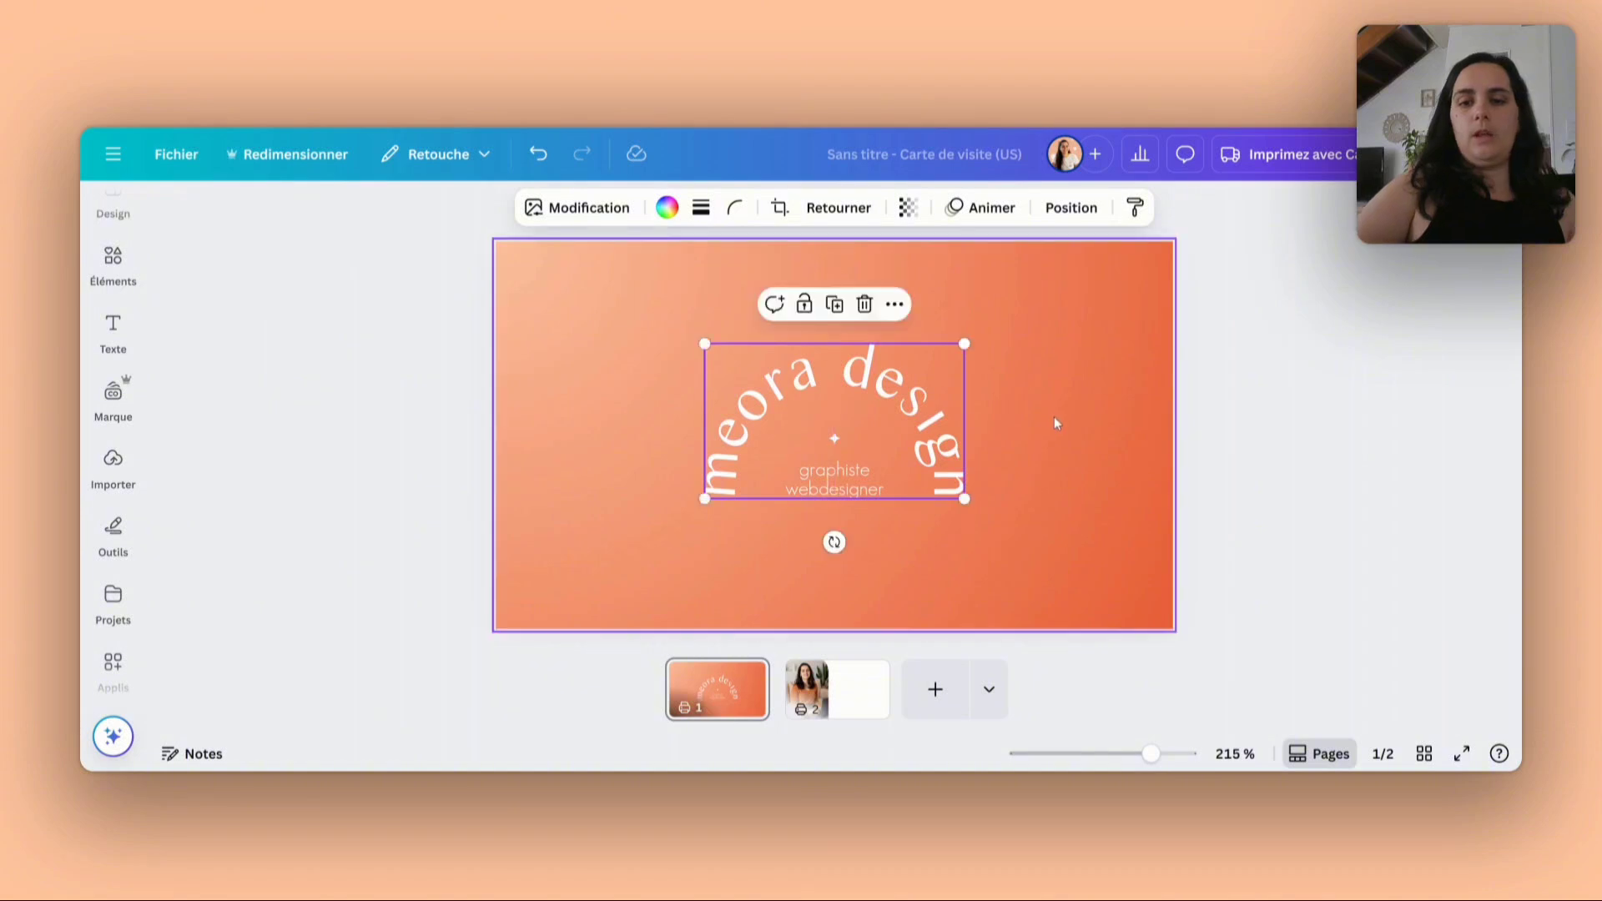
pyautogui.click(1053, 417)
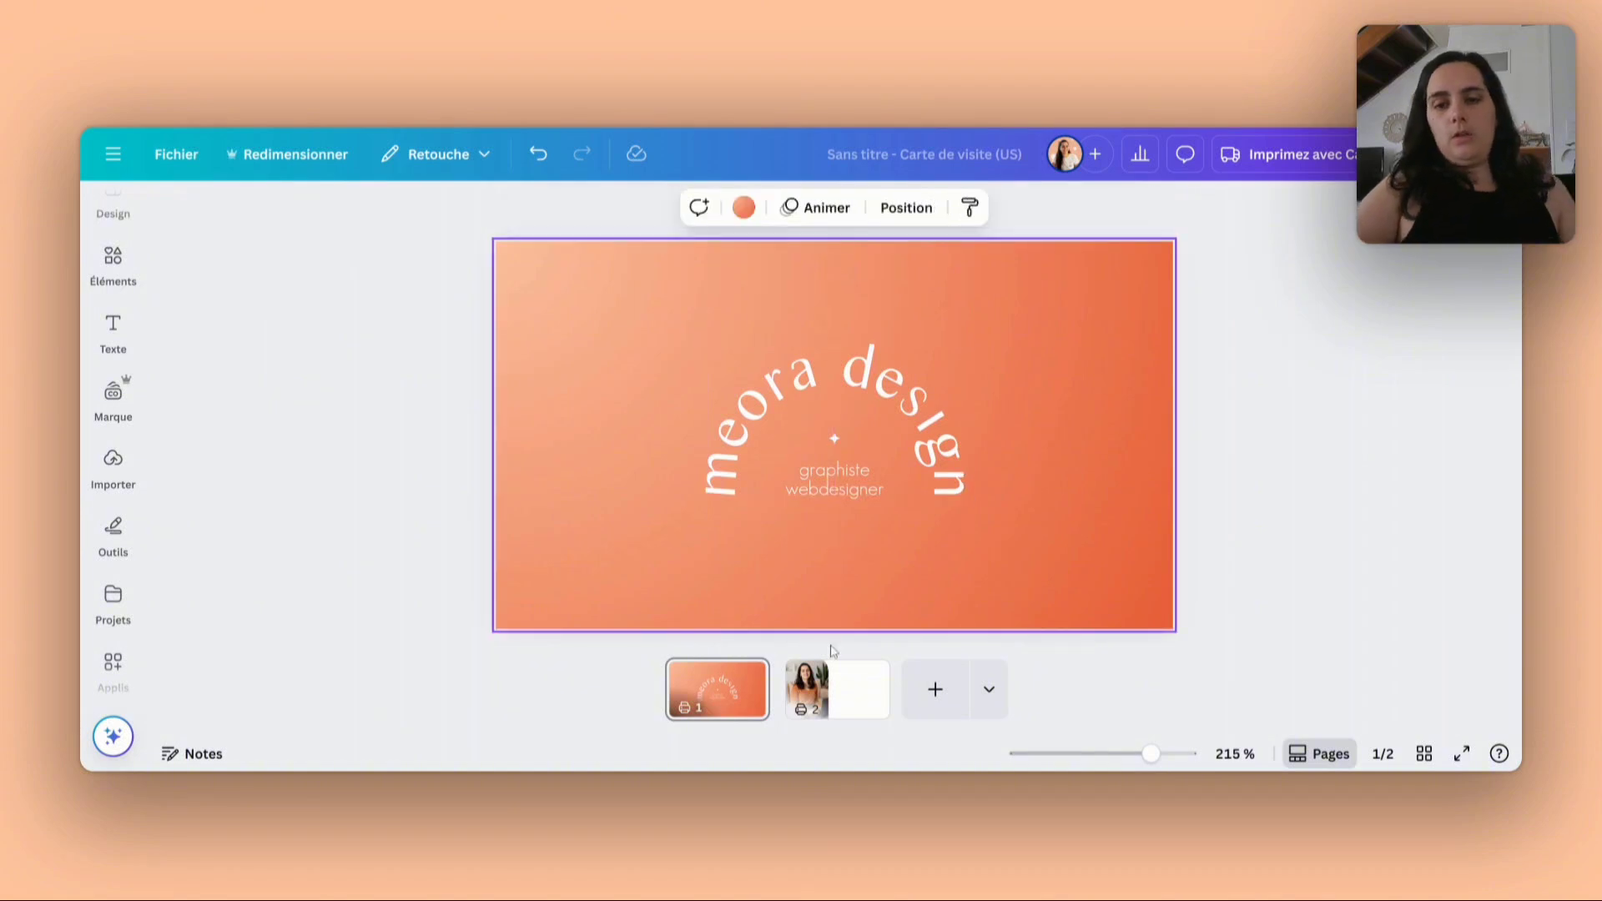
# - Set the second page's background to the brand's main cream colour
pyautogui.click(857, 690)
pyautogui.click(917, 342)
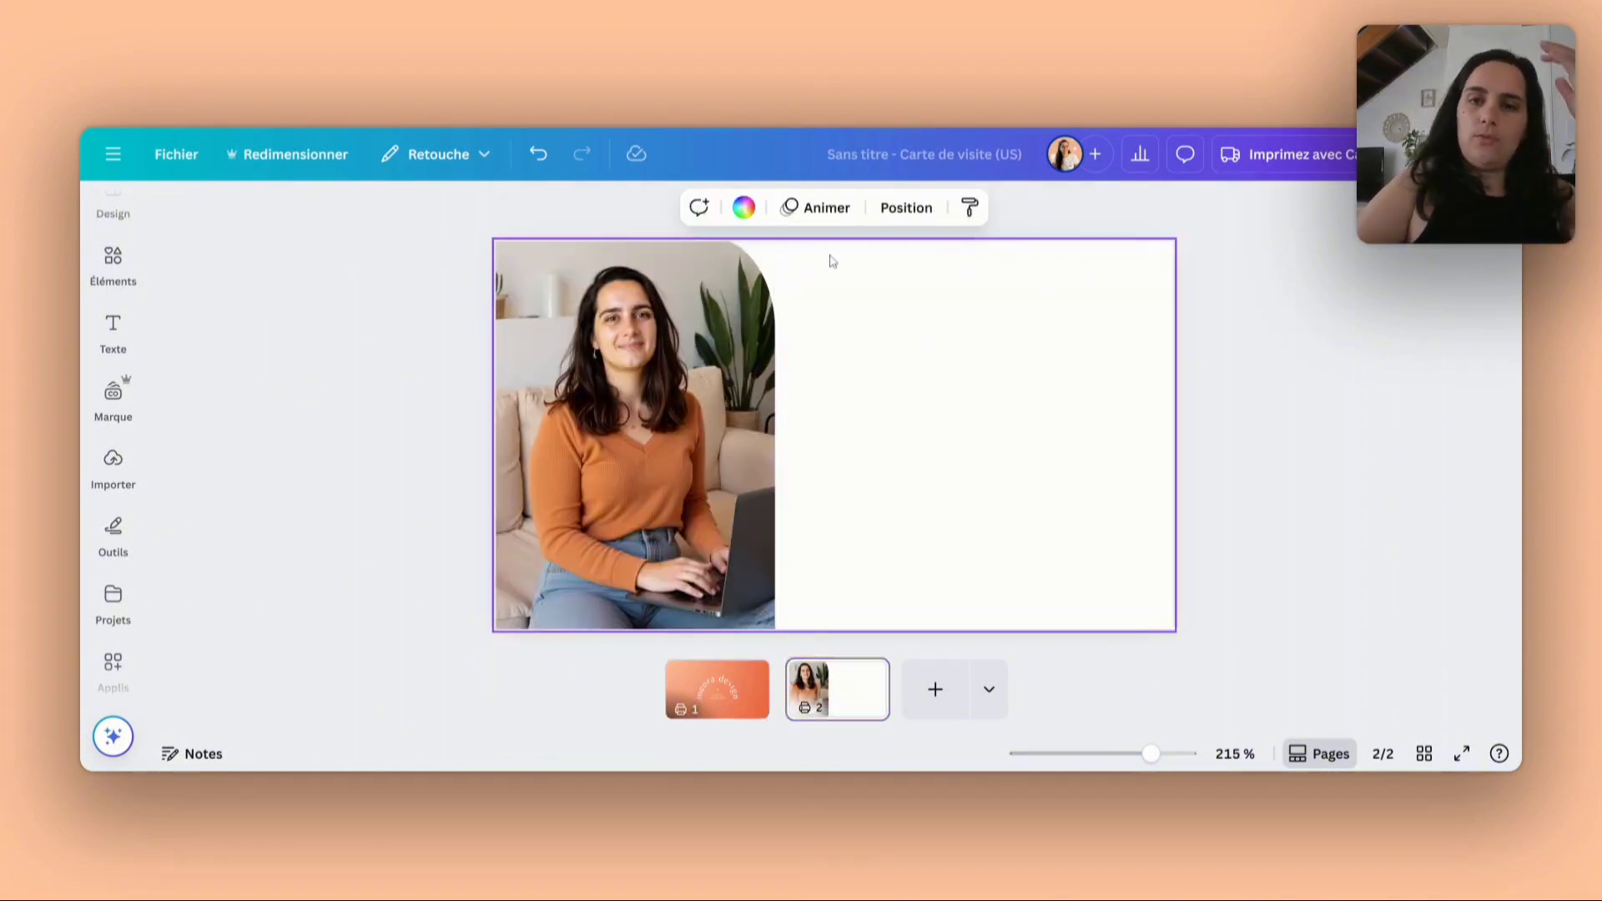
pyautogui.click(742, 210)
pyautogui.scroll(-1, 325, 423)
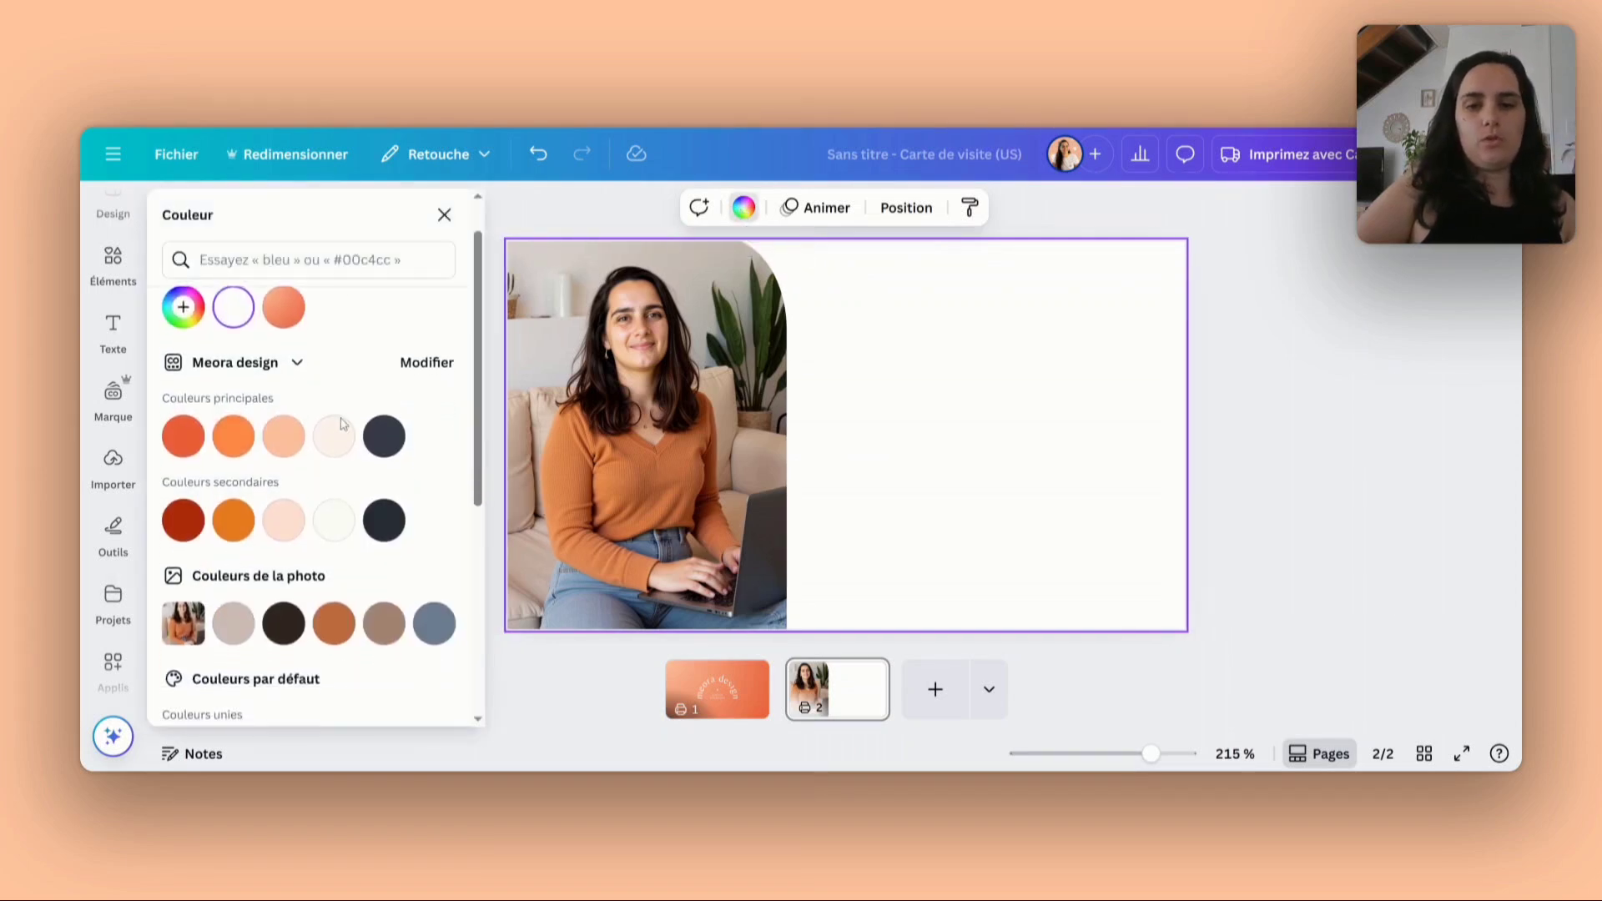
pyautogui.click(335, 437)
pyautogui.press('Escape')
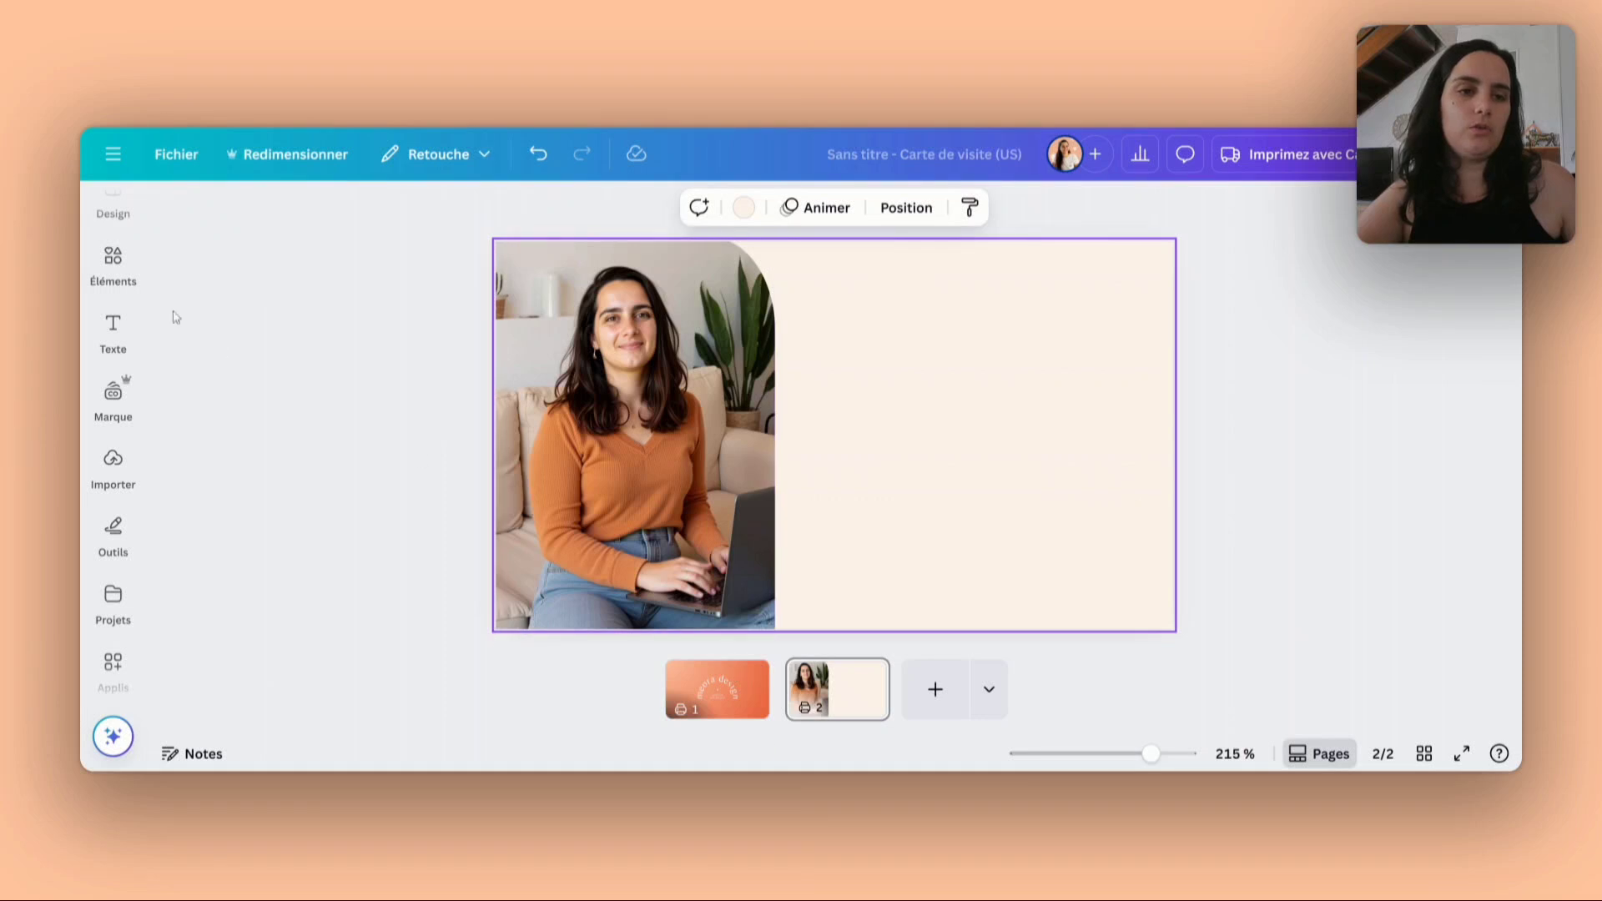
# - Add brand title text reading "Studio de graphisme et de webdesign" to the second page
pyautogui.click(121, 335)
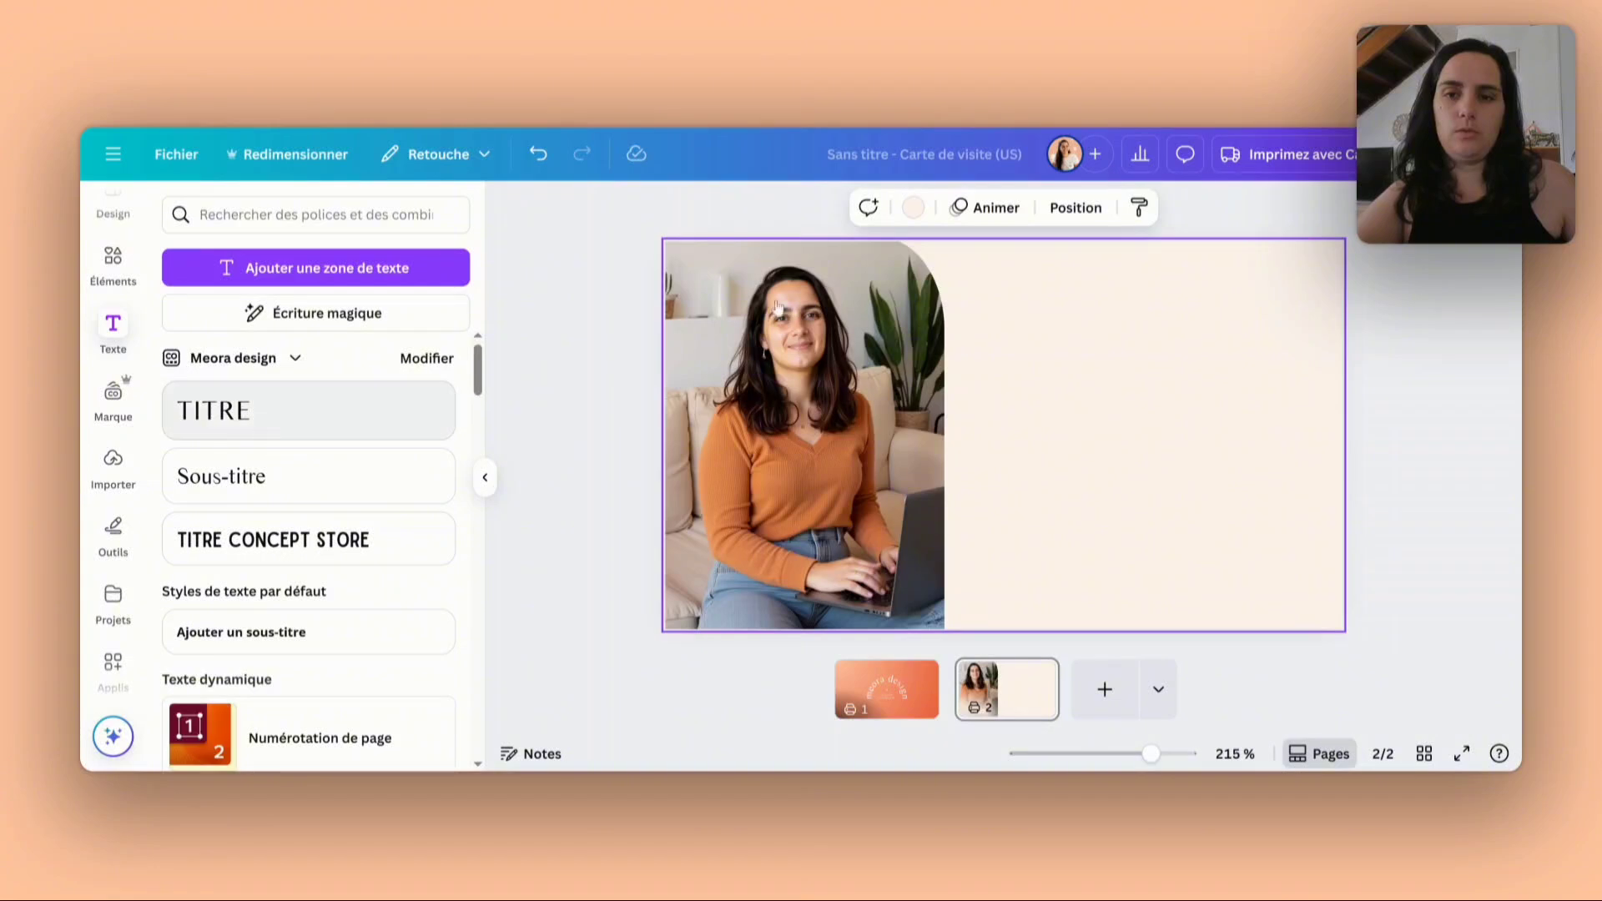
pyautogui.click(275, 433)
pyautogui.write('St')
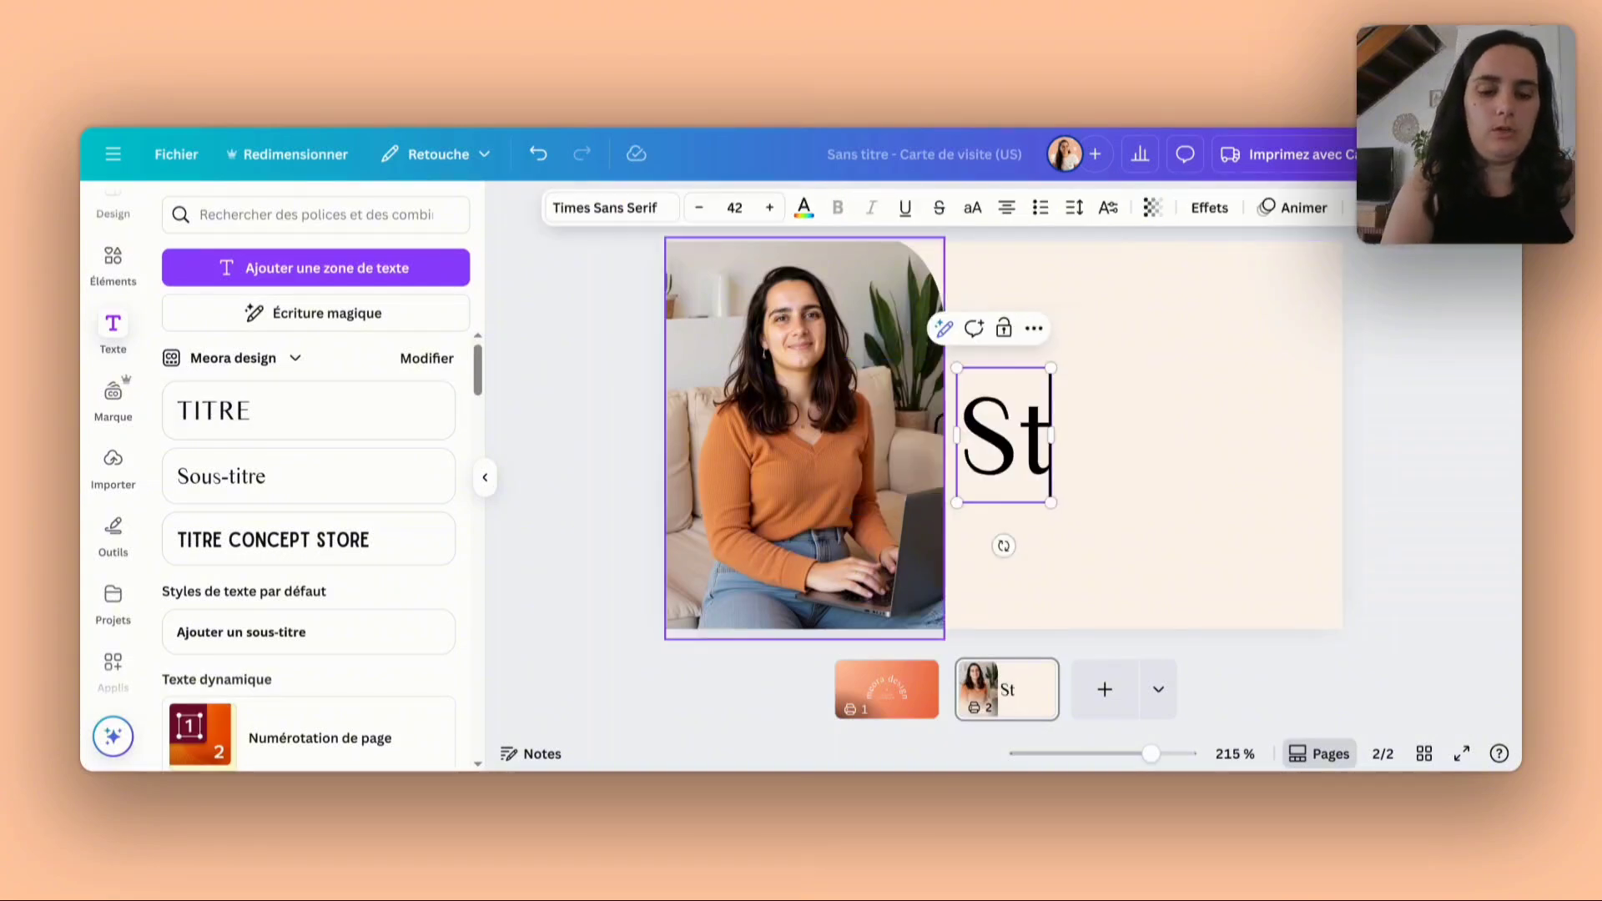
pyautogui.write('udio de gr')
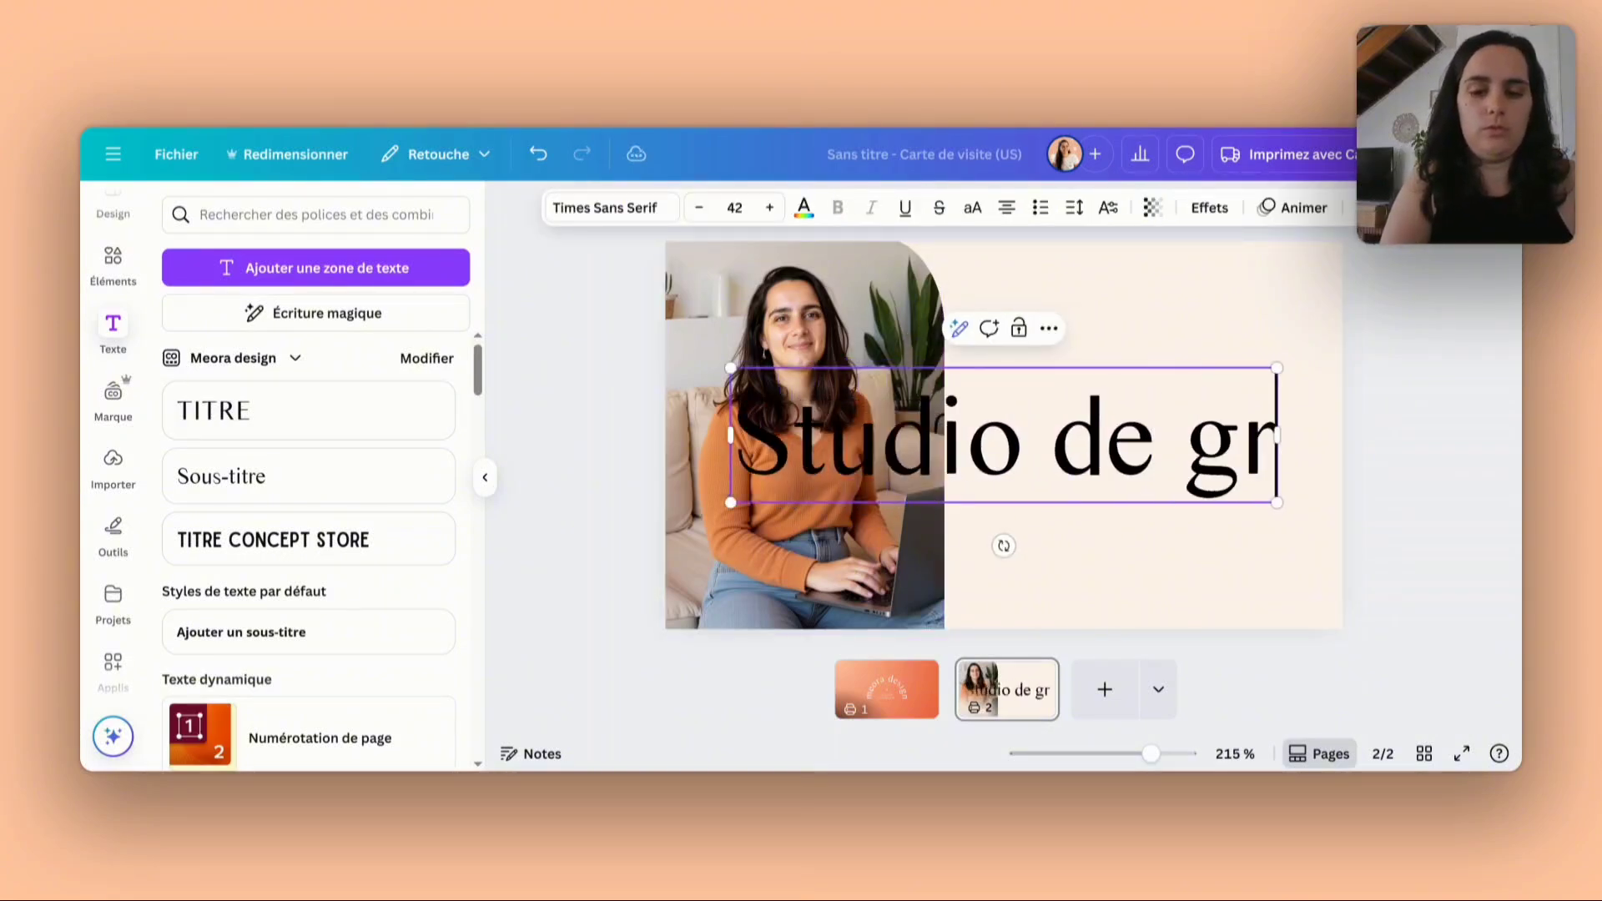
pyautogui.write('aphisme et de webdesign')
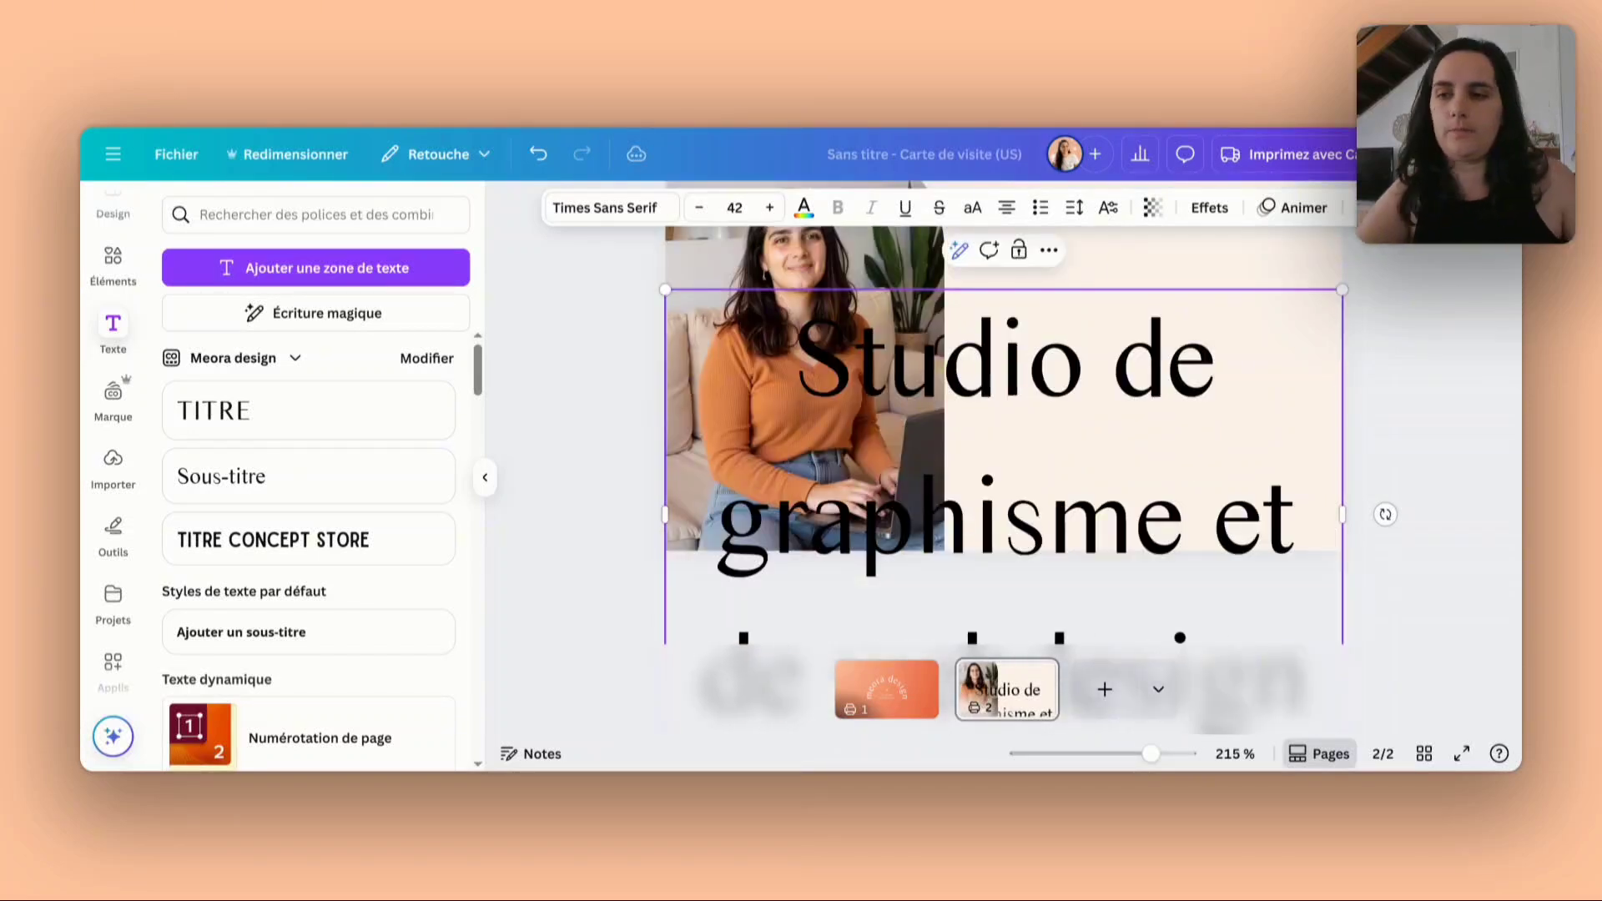
# - Reduce the "Studio de graphisme et de webdesign" text on the second page to font size 20
pyautogui.click(550, 427)
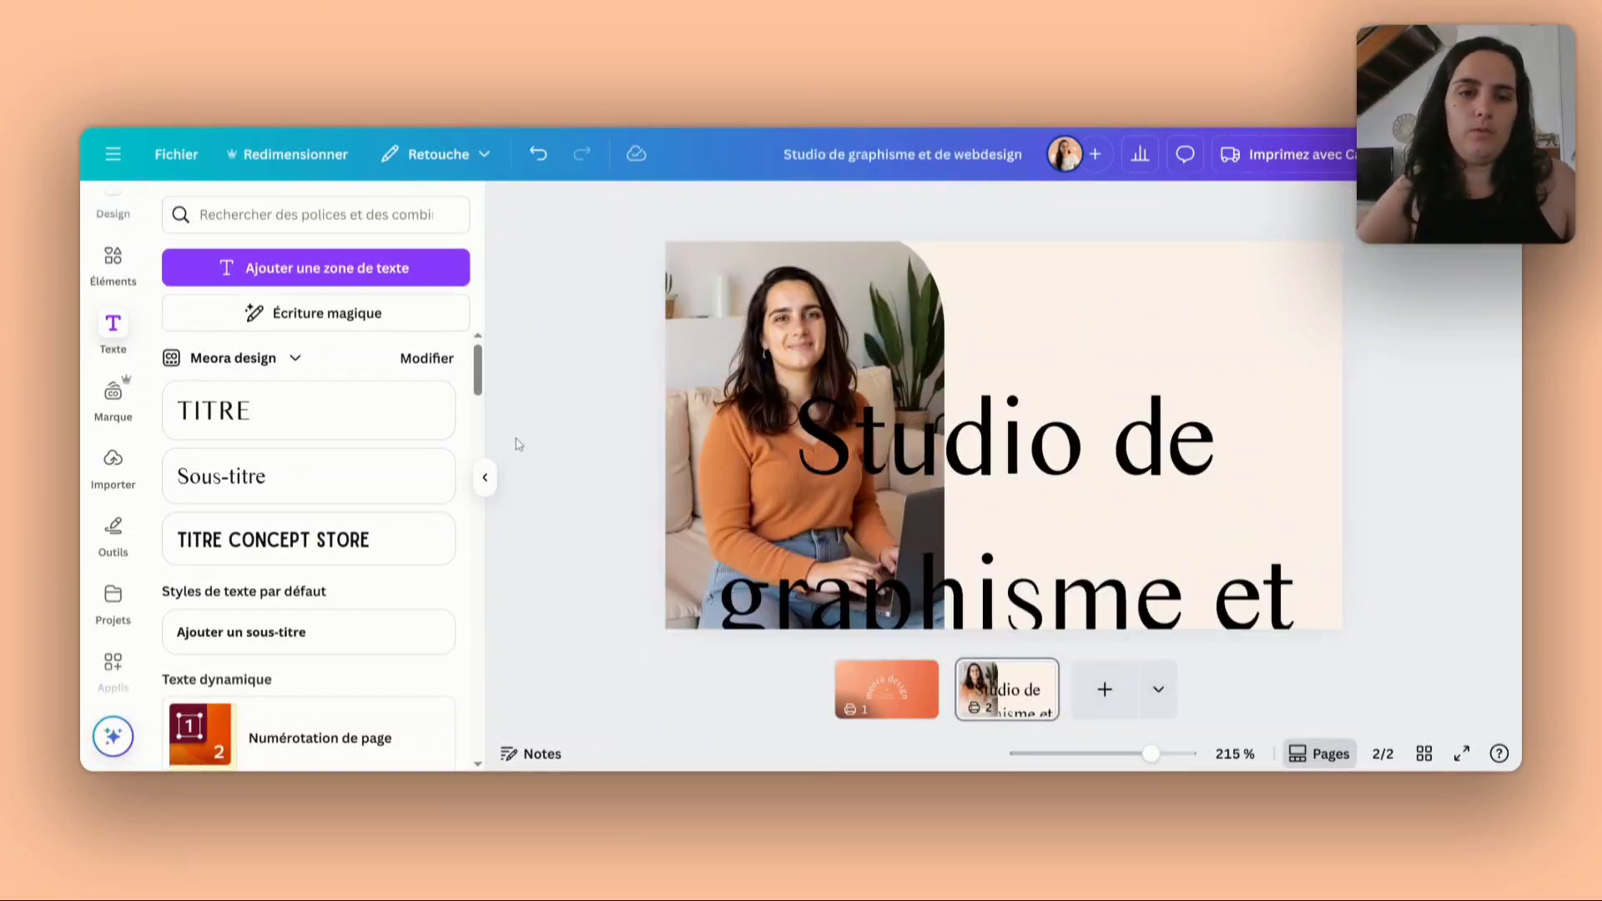
pyautogui.click(488, 478)
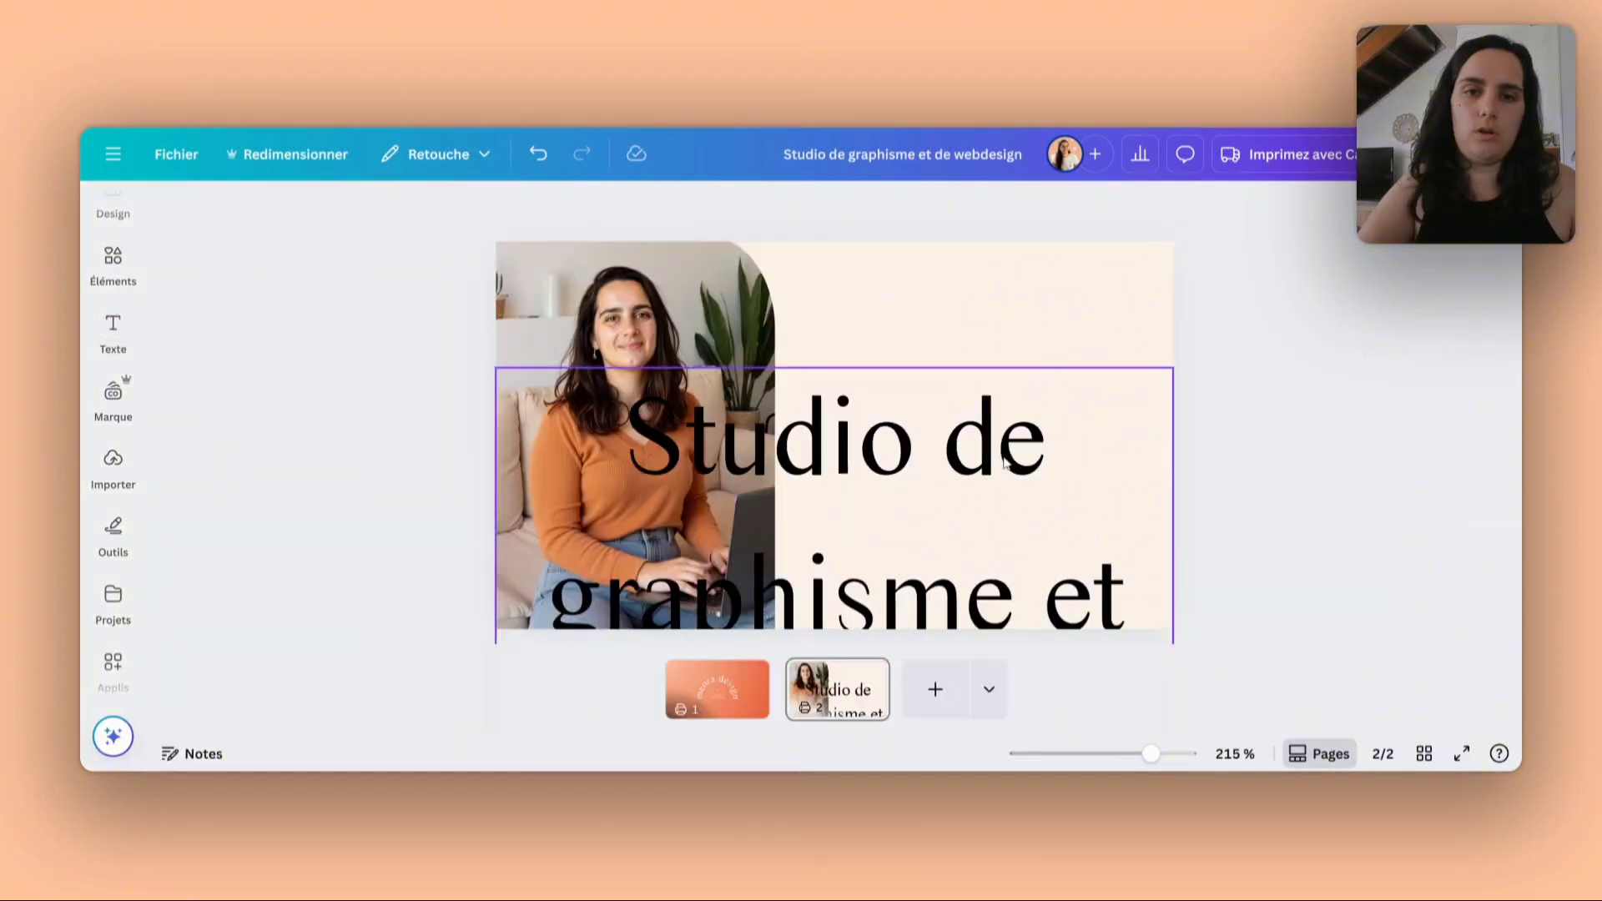
pyautogui.click(914, 484)
pyautogui.click(565, 208)
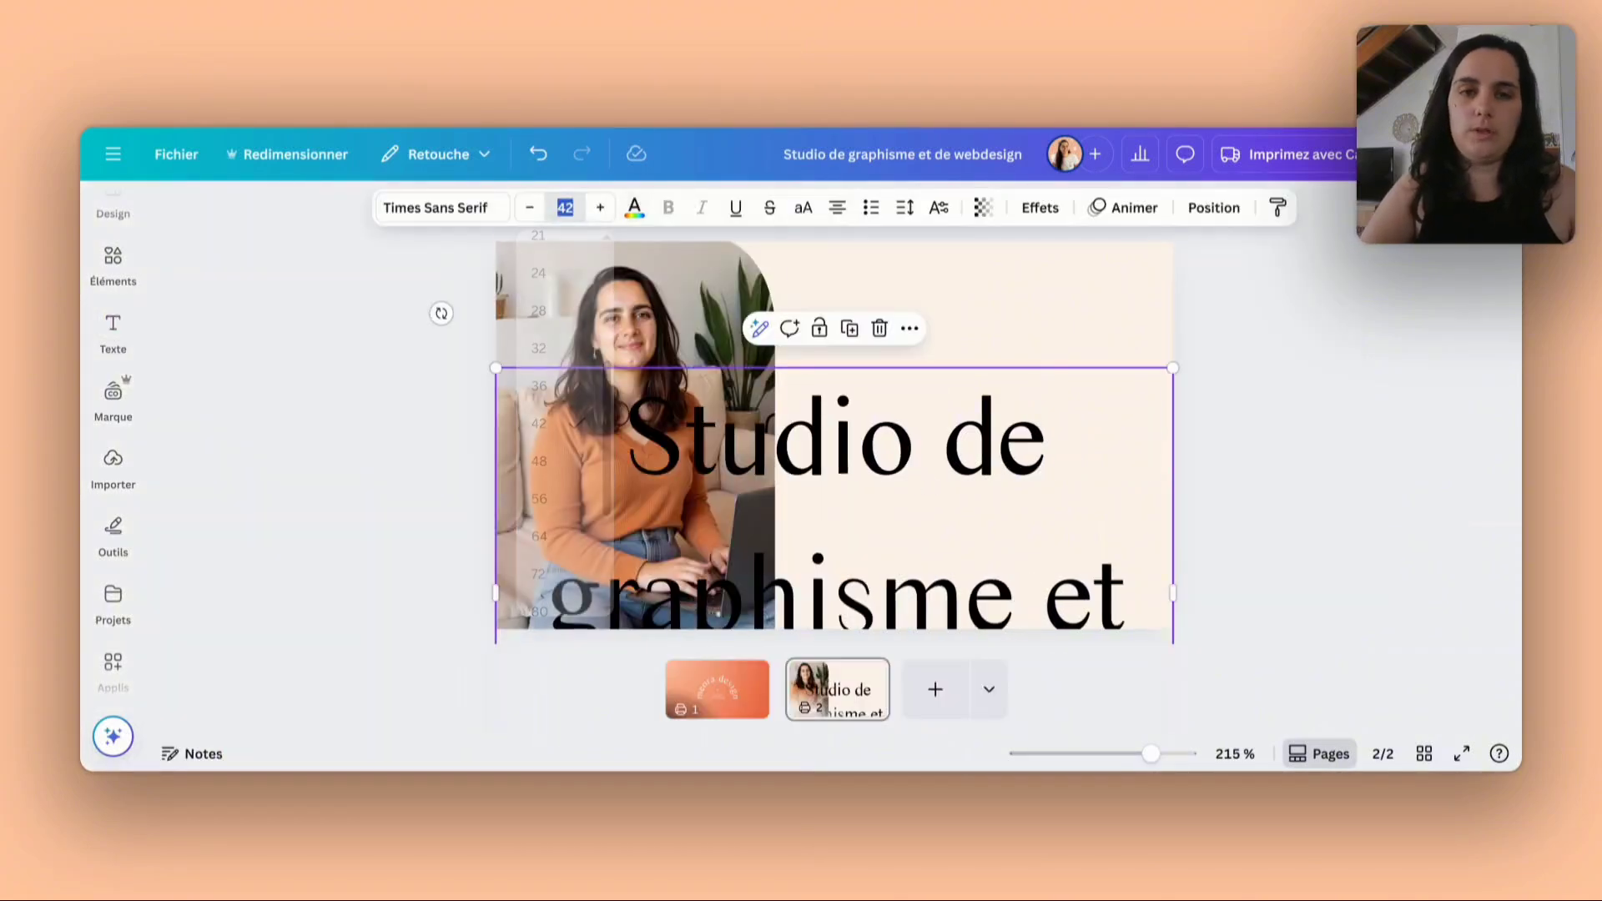
pyautogui.write('30')
pyautogui.press('Return')
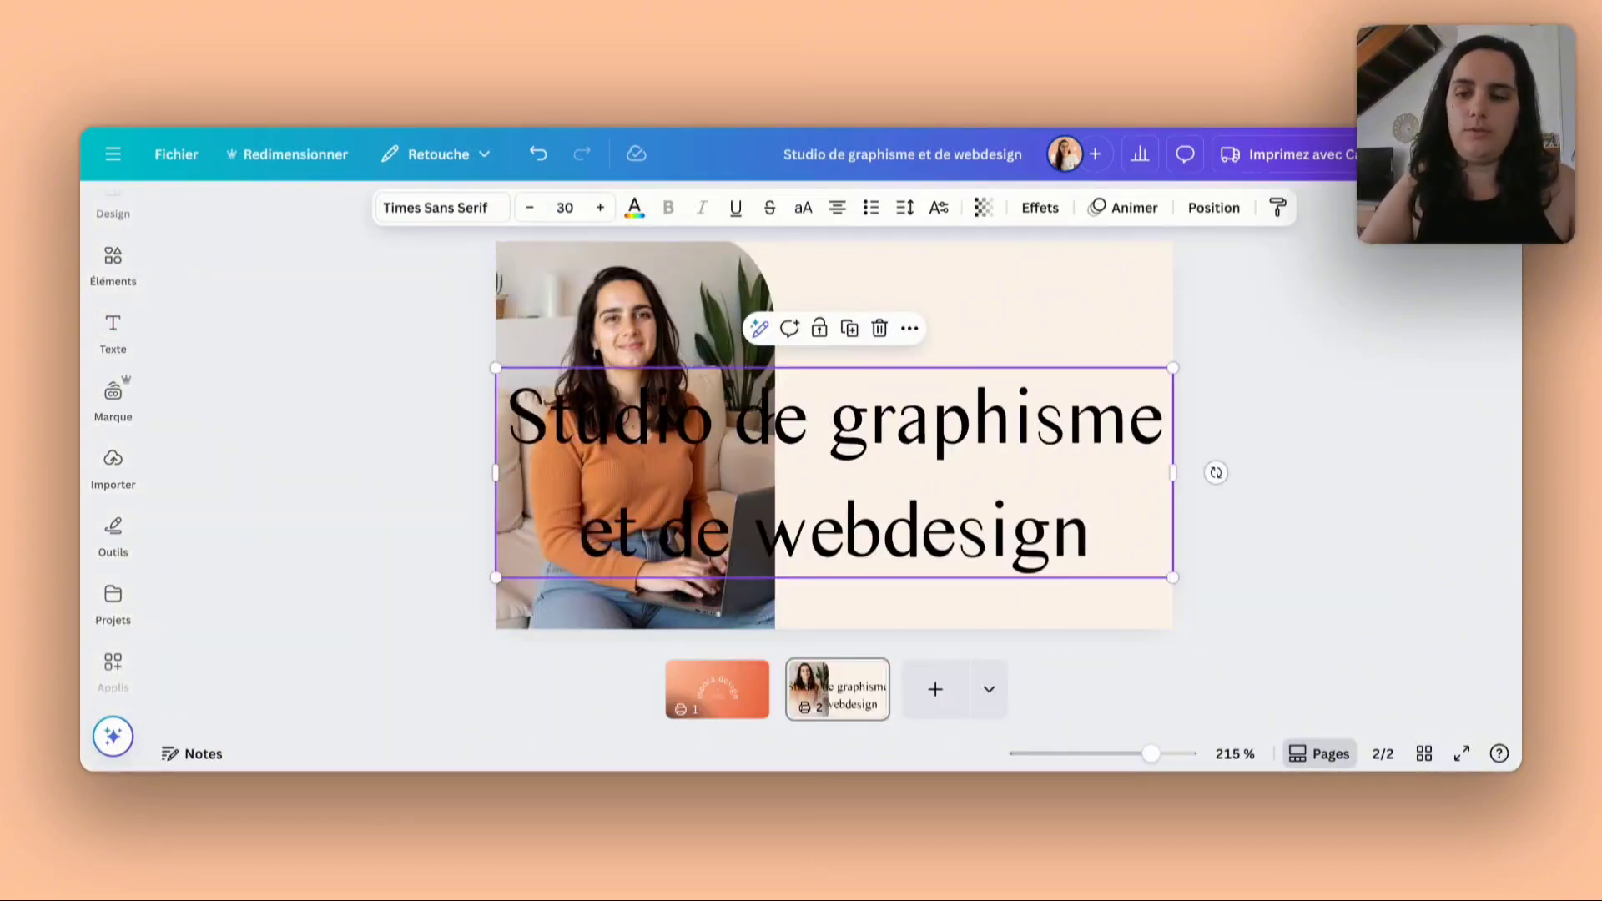
pyautogui.click(565, 208)
pyautogui.write('20')
pyautogui.press('Return')
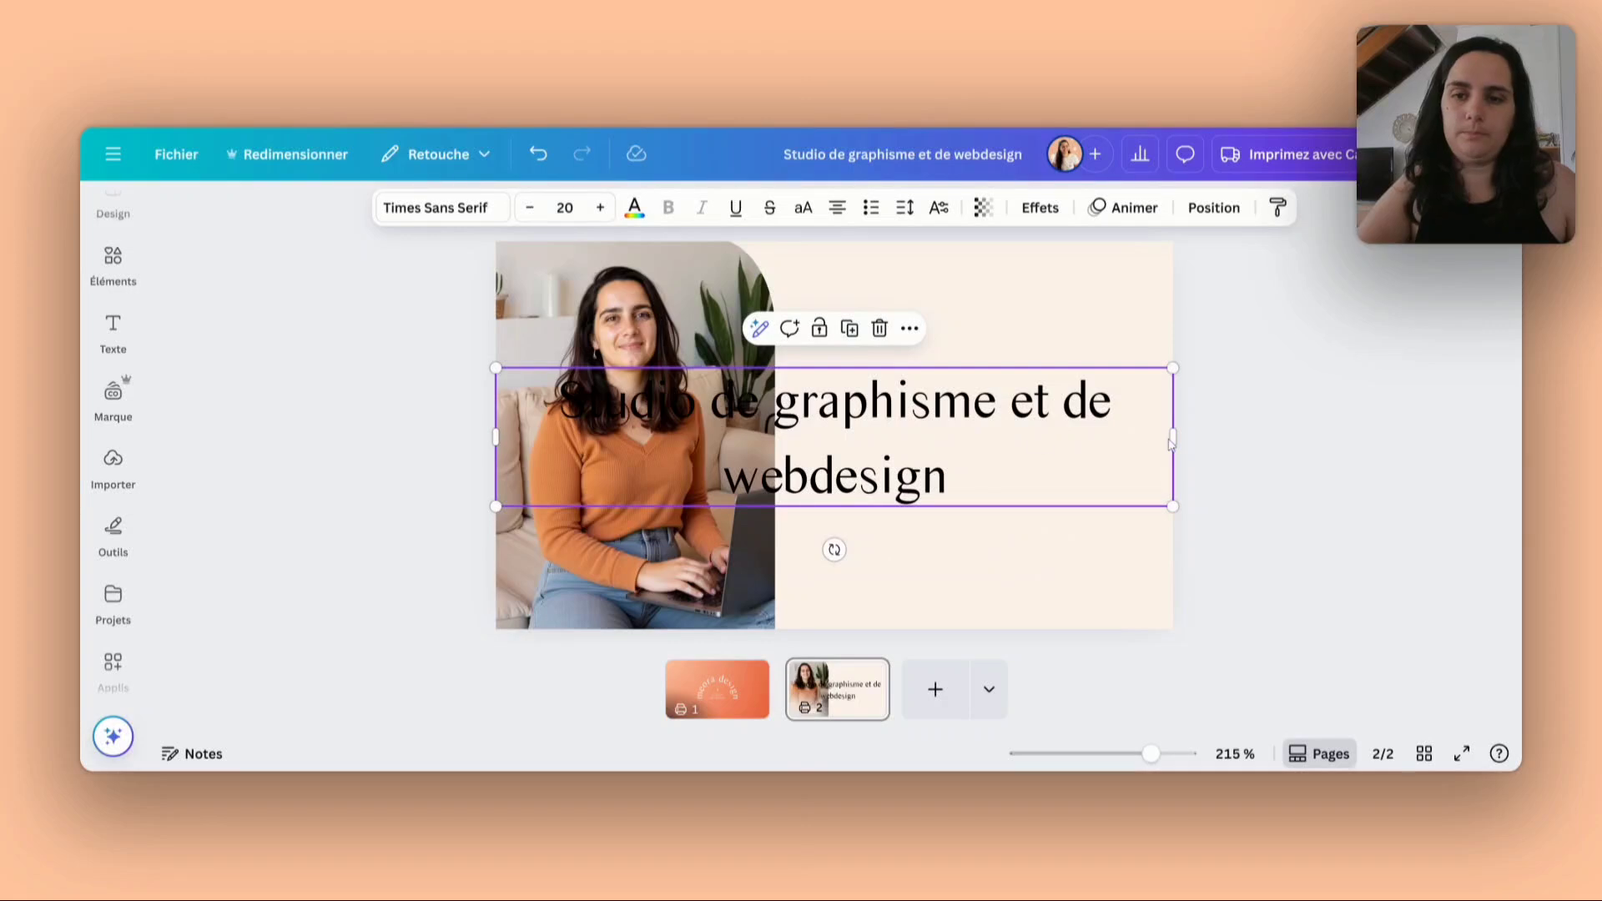
# - Narrow the studio text box, scale it down to about size 9.7 and move it onto the cream area beside the photo
pyautogui.moveTo(1175, 440); pyautogui.dragTo(1017, 437)
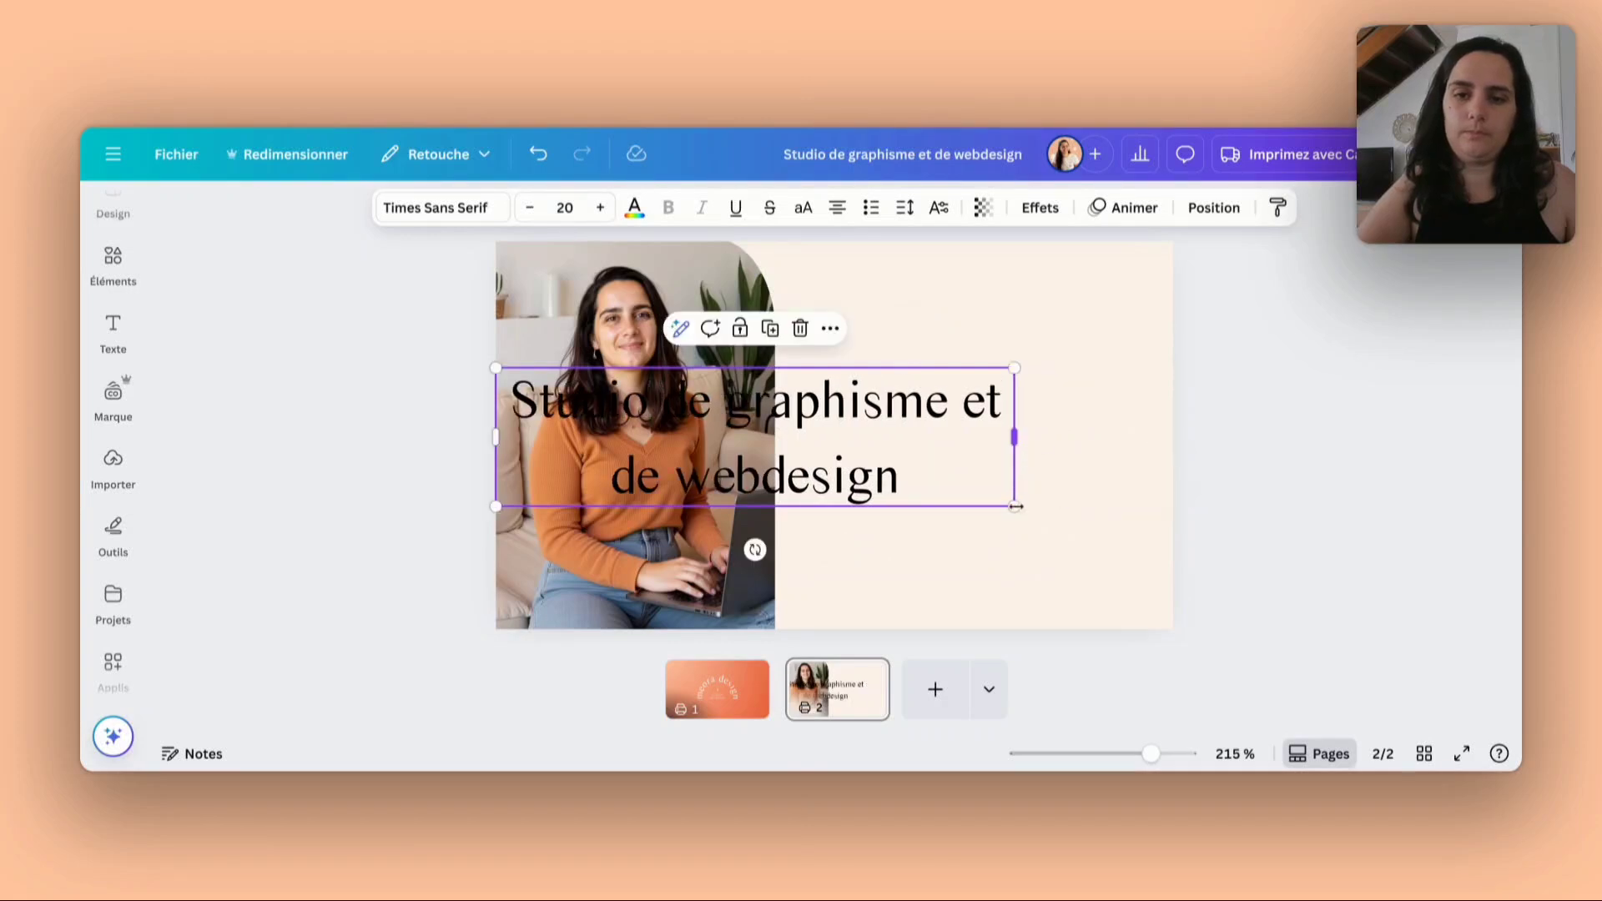
pyautogui.moveTo(1014, 505); pyautogui.dragTo(883, 397)
pyautogui.click(888, 396)
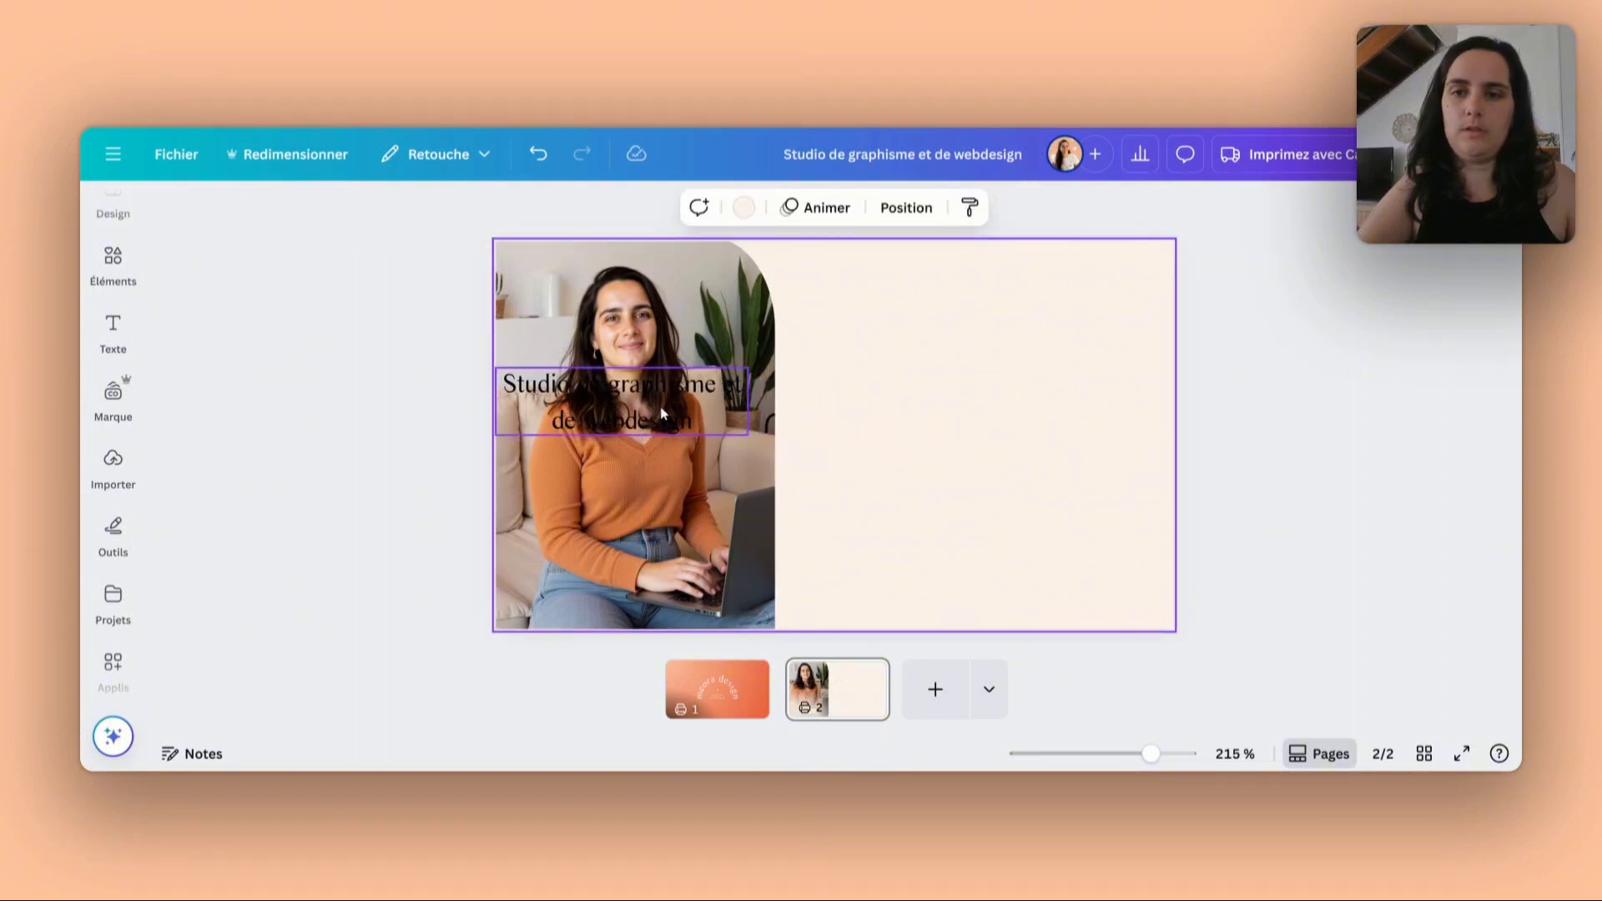
pyautogui.moveTo(669, 418); pyautogui.dragTo(1043, 324)
# - Tighten the studio text's line spacing and move the text slightly lower in the cream area
pyautogui.click(906, 207)
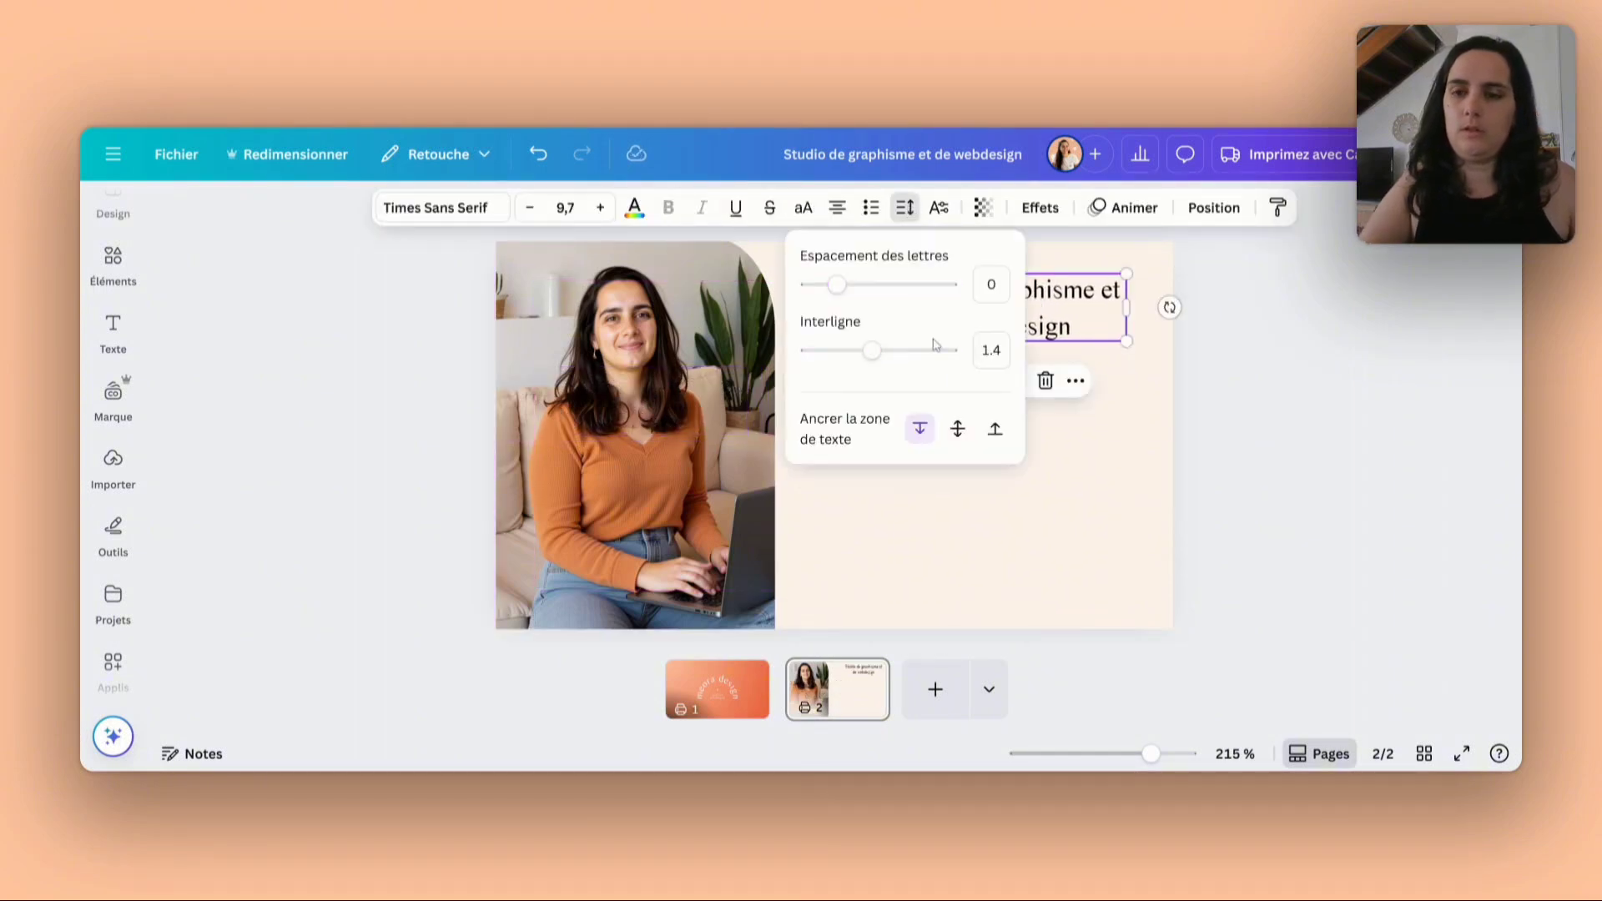
pyautogui.moveTo(869, 350); pyautogui.dragTo(844, 350)
pyautogui.click(1119, 407)
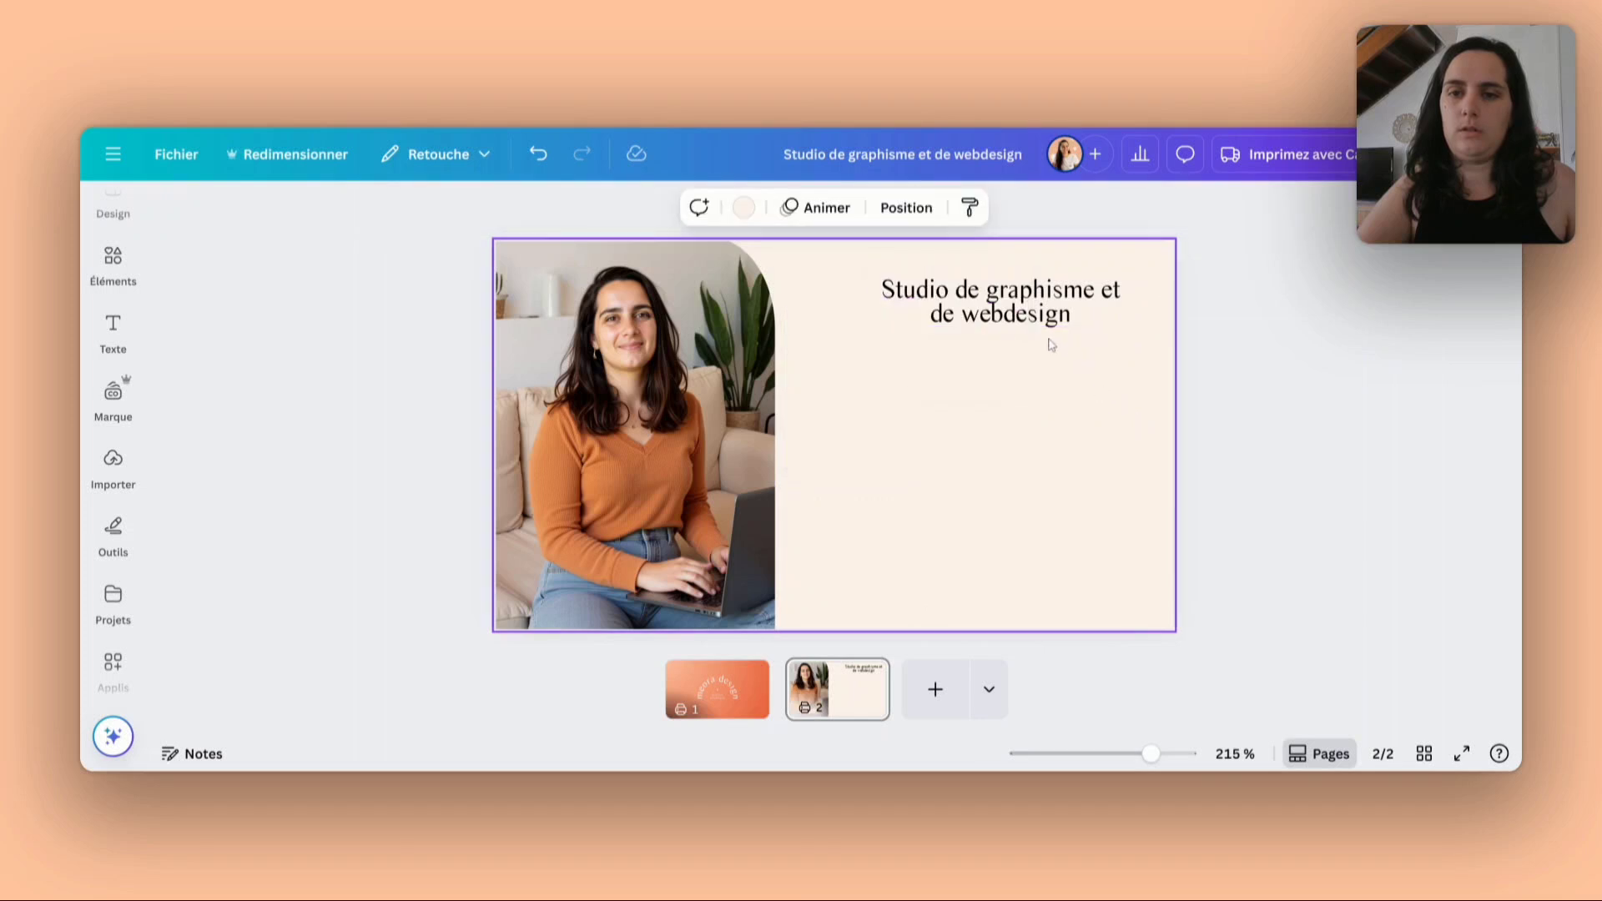
pyautogui.moveTo(1033, 313); pyautogui.dragTo(1040, 358)
pyautogui.click(1098, 415)
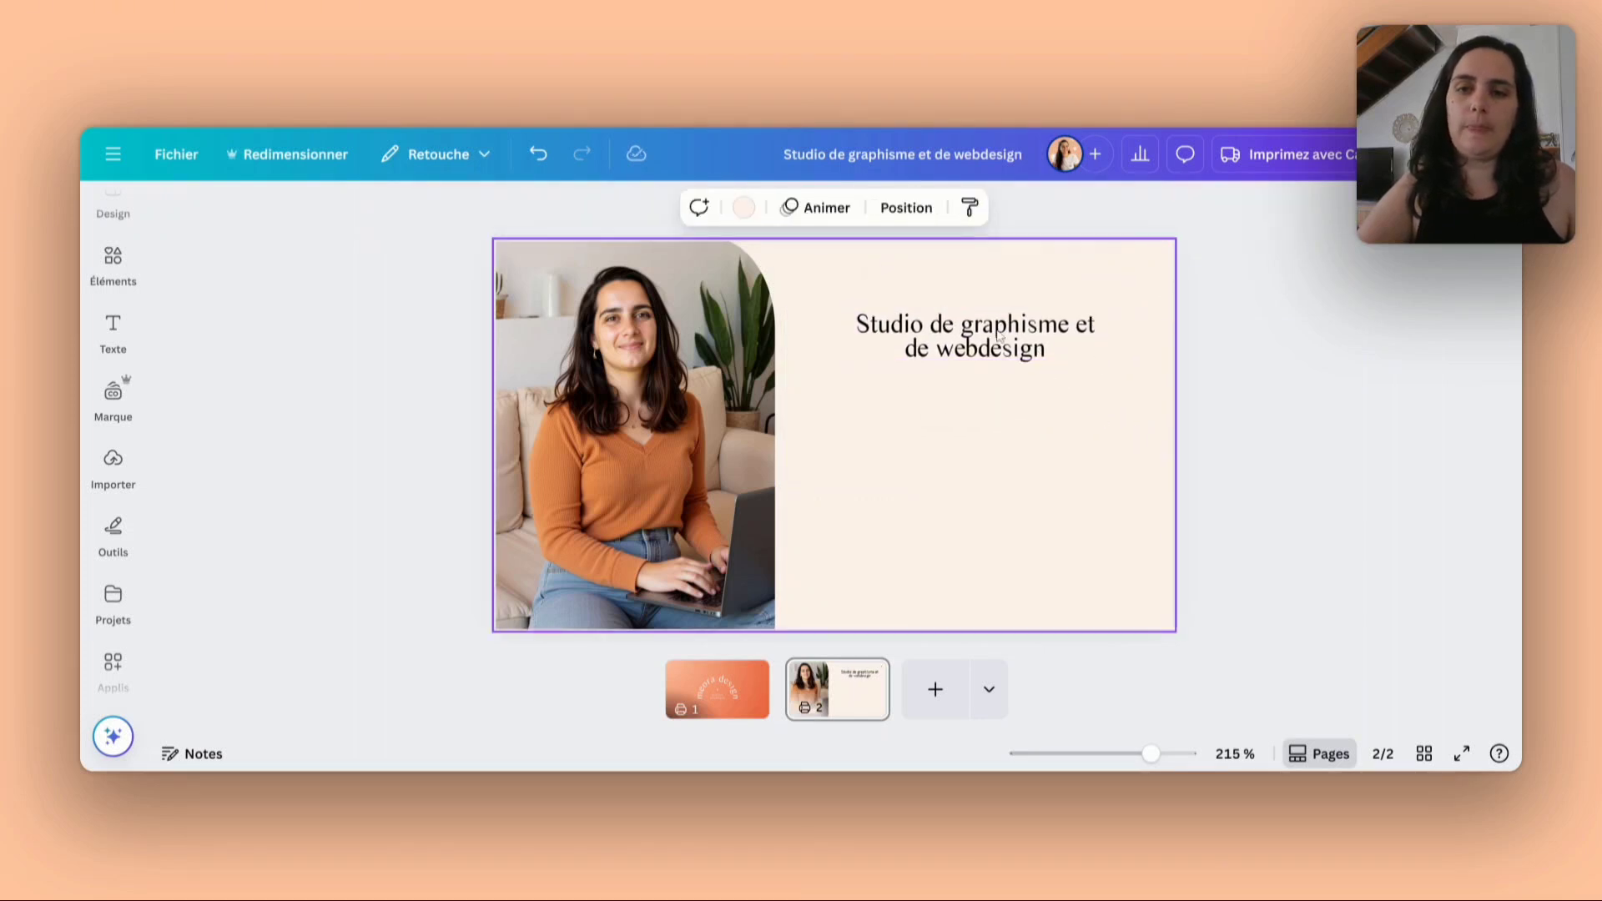
# - Duplicate the studio text, place the copy above it and change the copy's wording to "Meora design"
pyautogui.click(995, 332)
pyautogui.hotkey('ctrl', 'd')
pyautogui.moveTo(990, 367); pyautogui.dragTo(972, 277)
pyautogui.doubleClick(972, 278)
pyautogui.write('Mero')
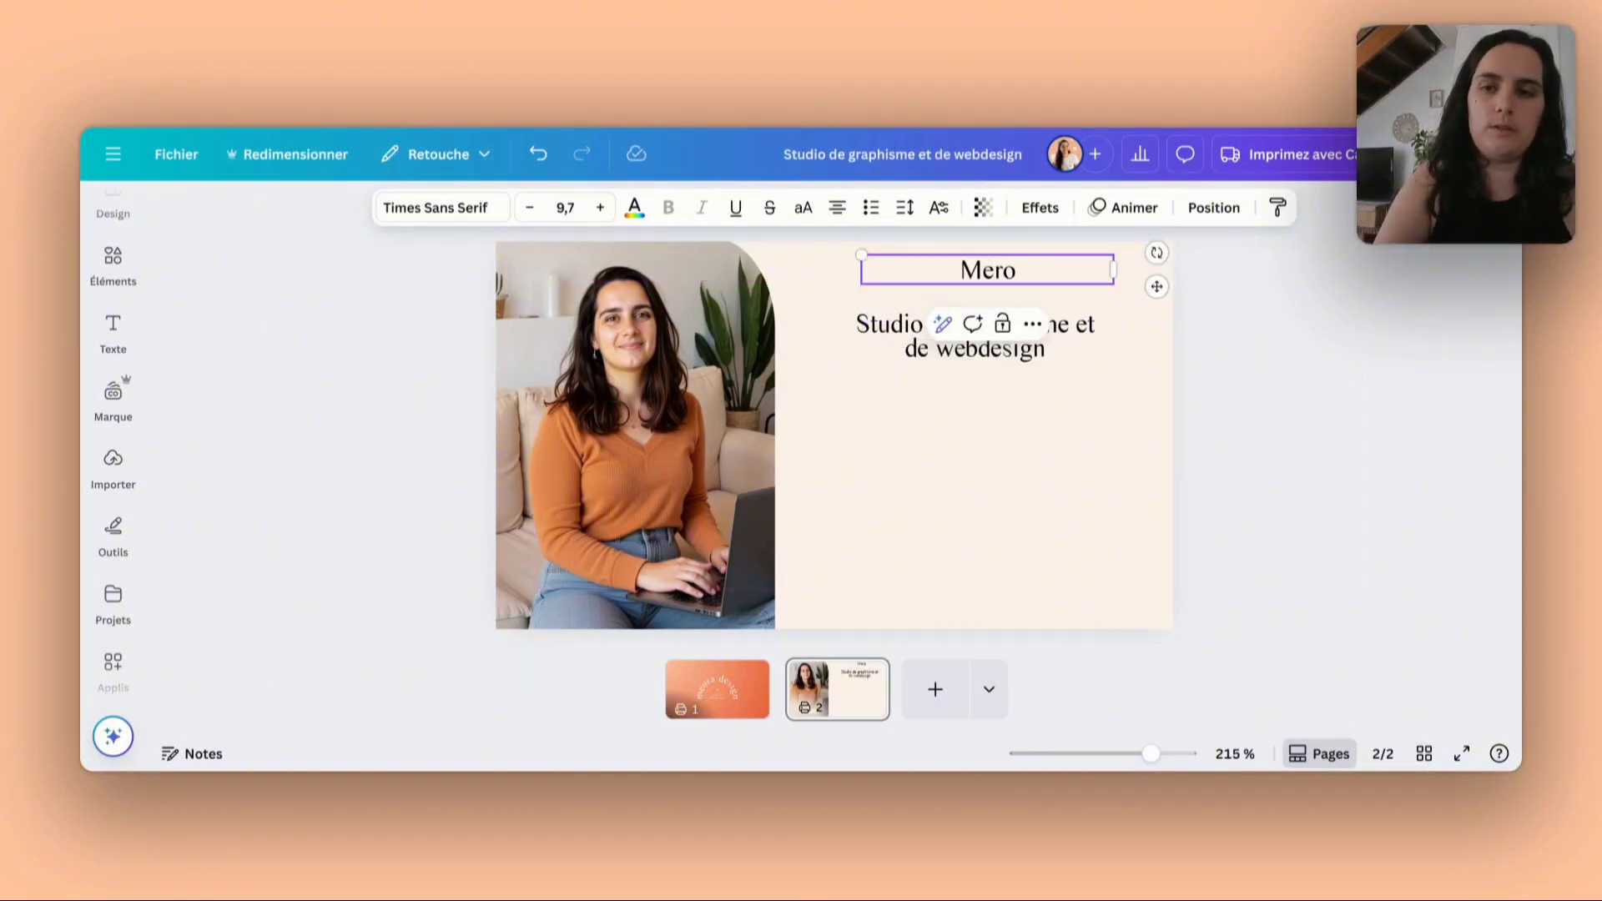
pyautogui.press('BackSpace')
pyautogui.press('BackSpace')
pyautogui.write('ora design')
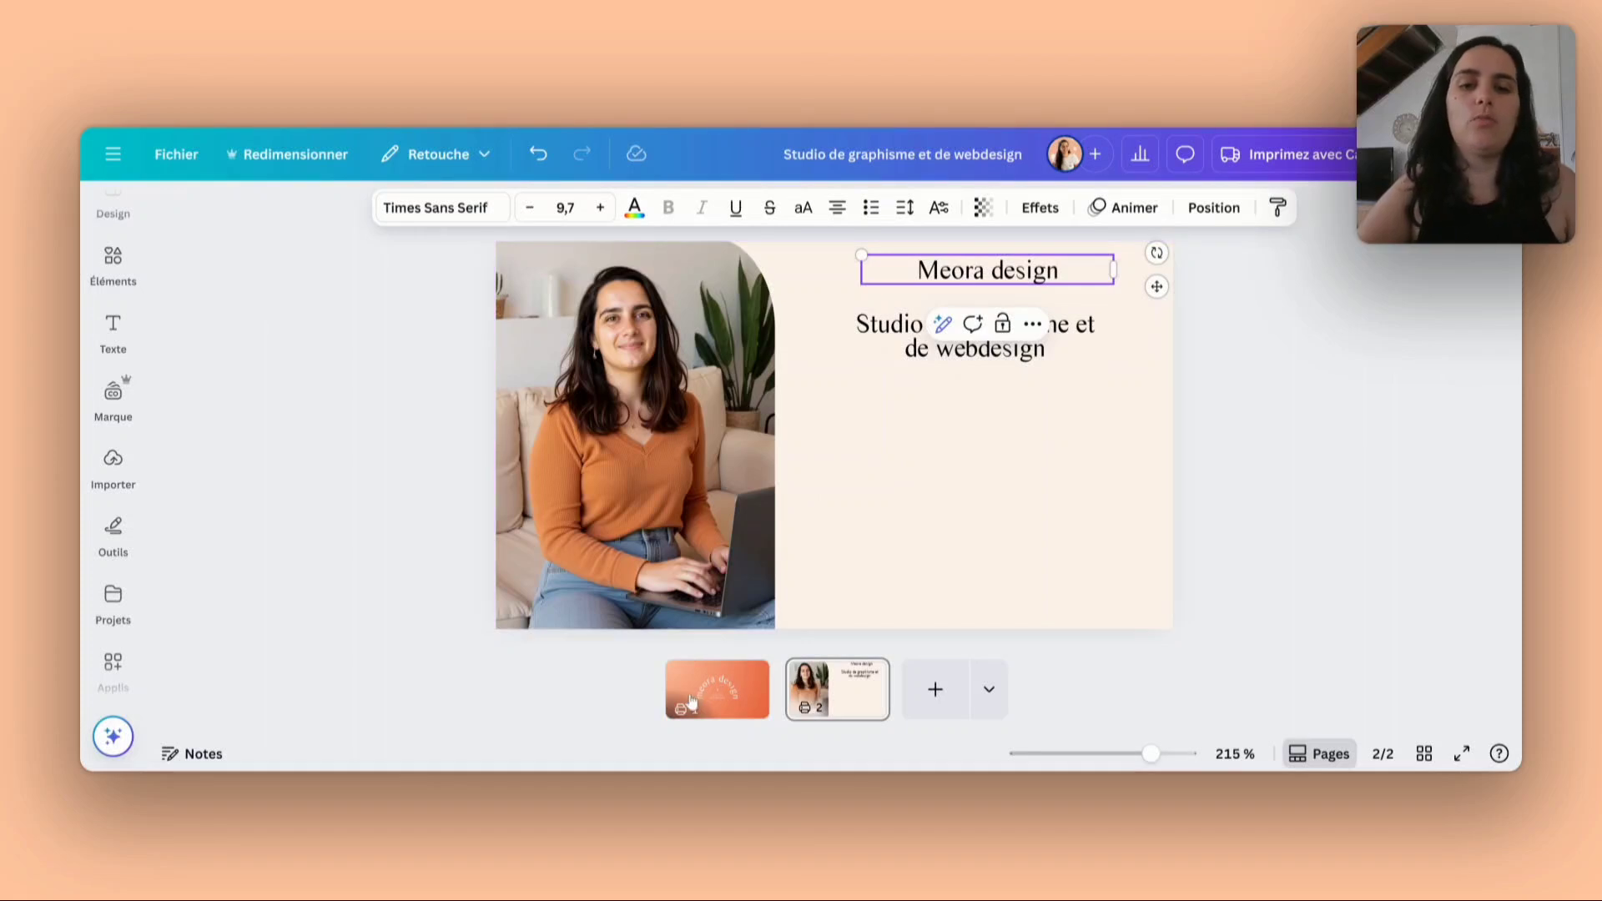
# - Move the "Meora design" line closer to the studio text and replace its wording with "Nom prénom"
pyautogui.click(716, 680)
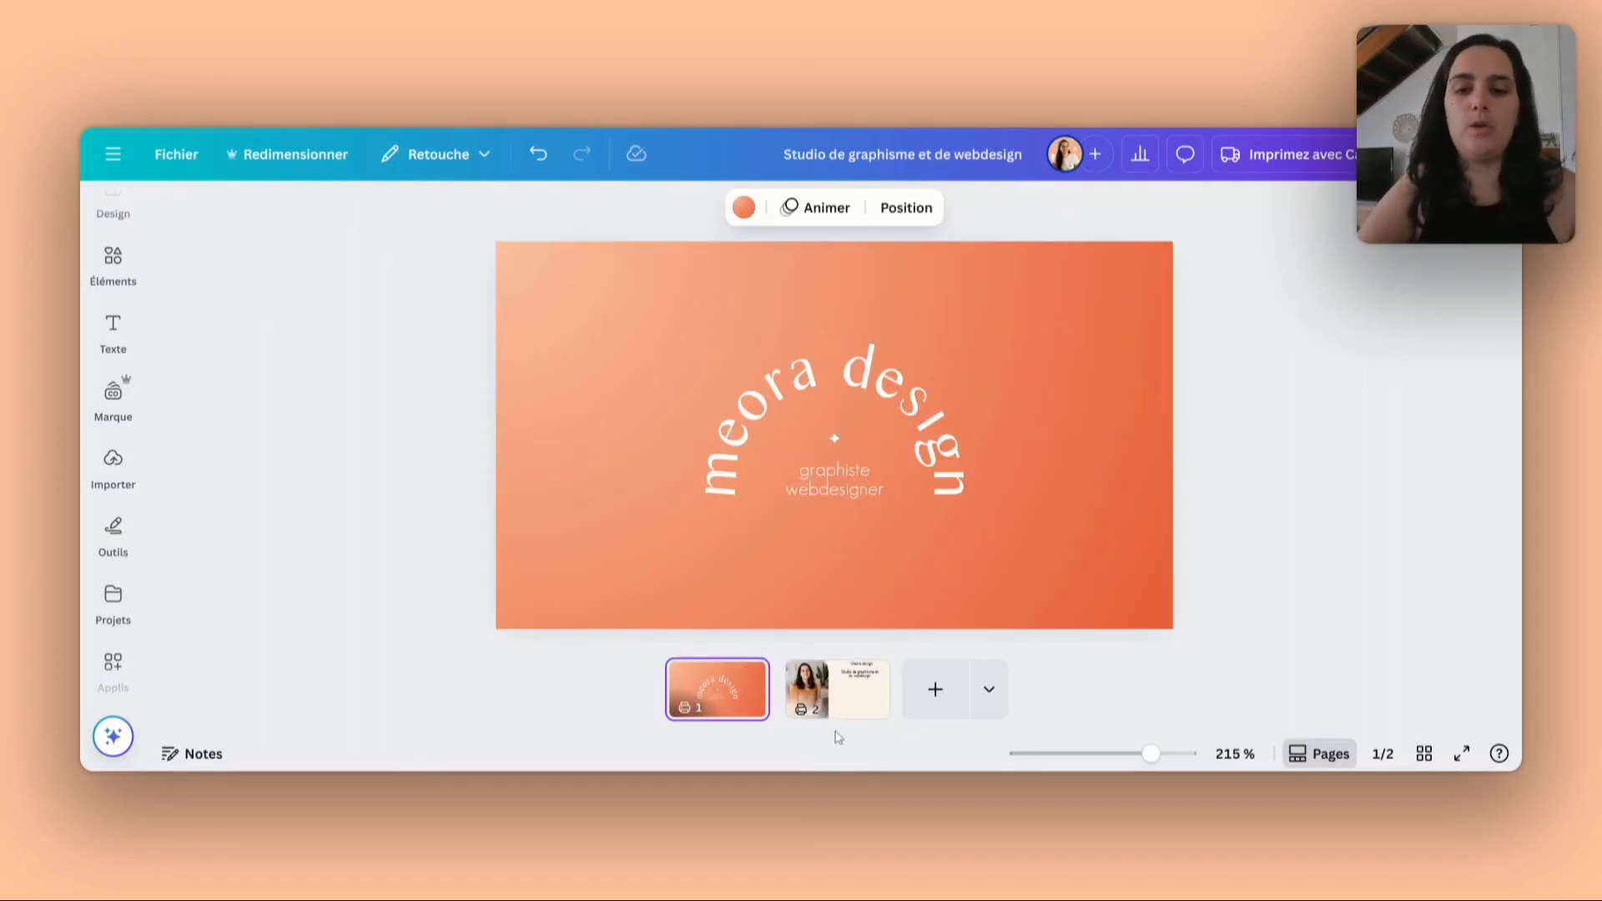
pyautogui.click(838, 669)
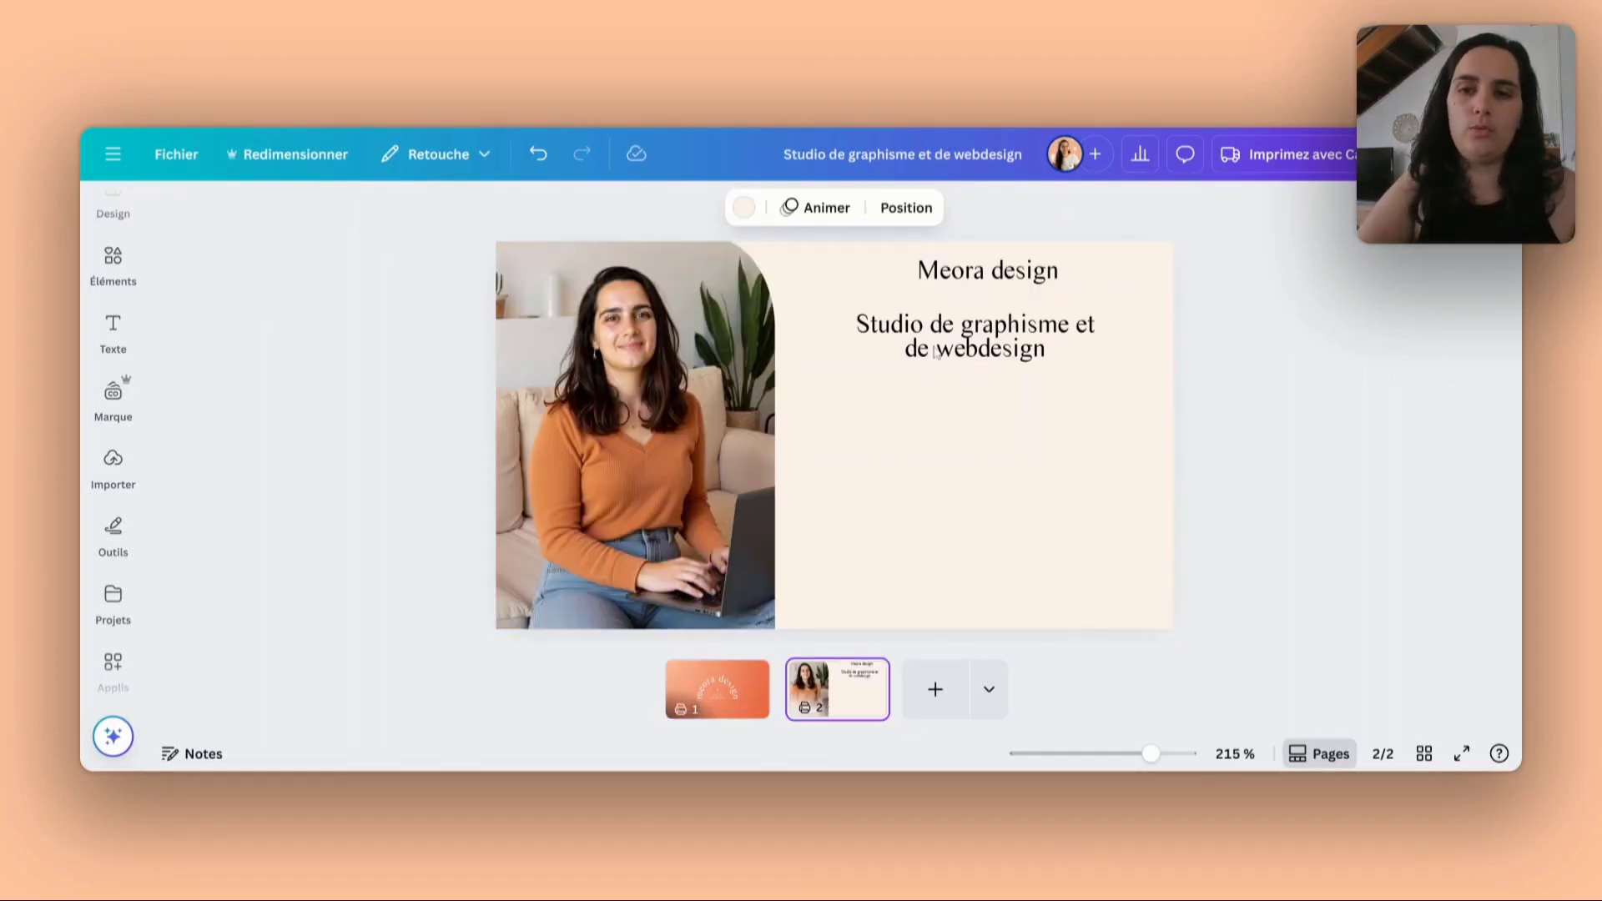
pyautogui.moveTo(1006, 276); pyautogui.dragTo(1003, 301)
pyautogui.click(1003, 298)
pyautogui.hotkey('ctrl', 'a')
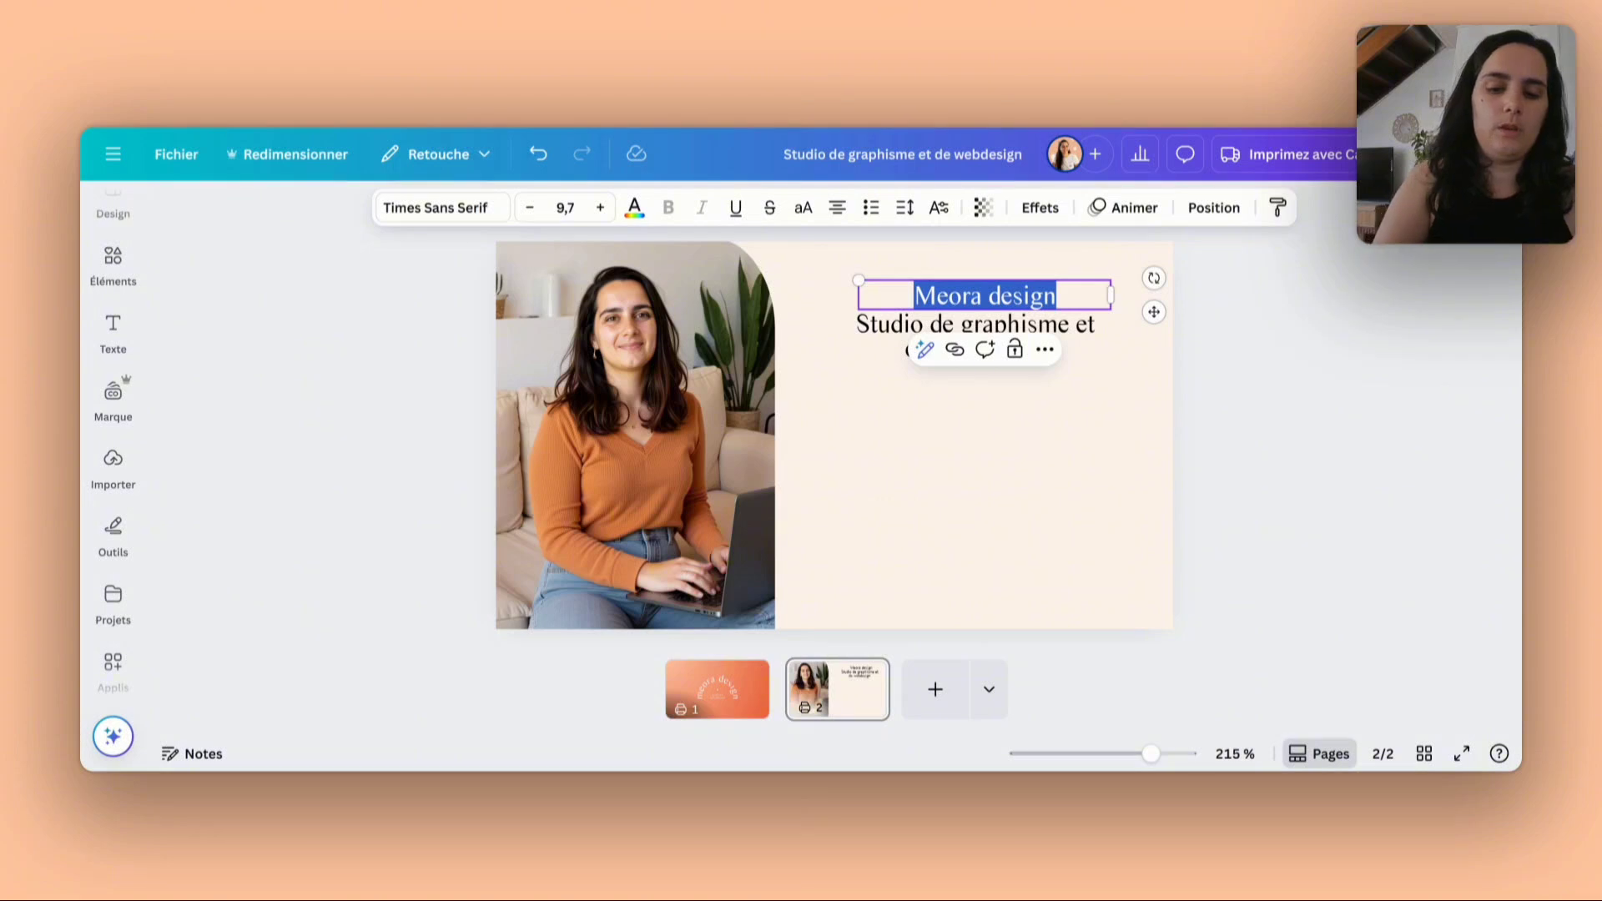
pyautogui.write('Nom prénom')
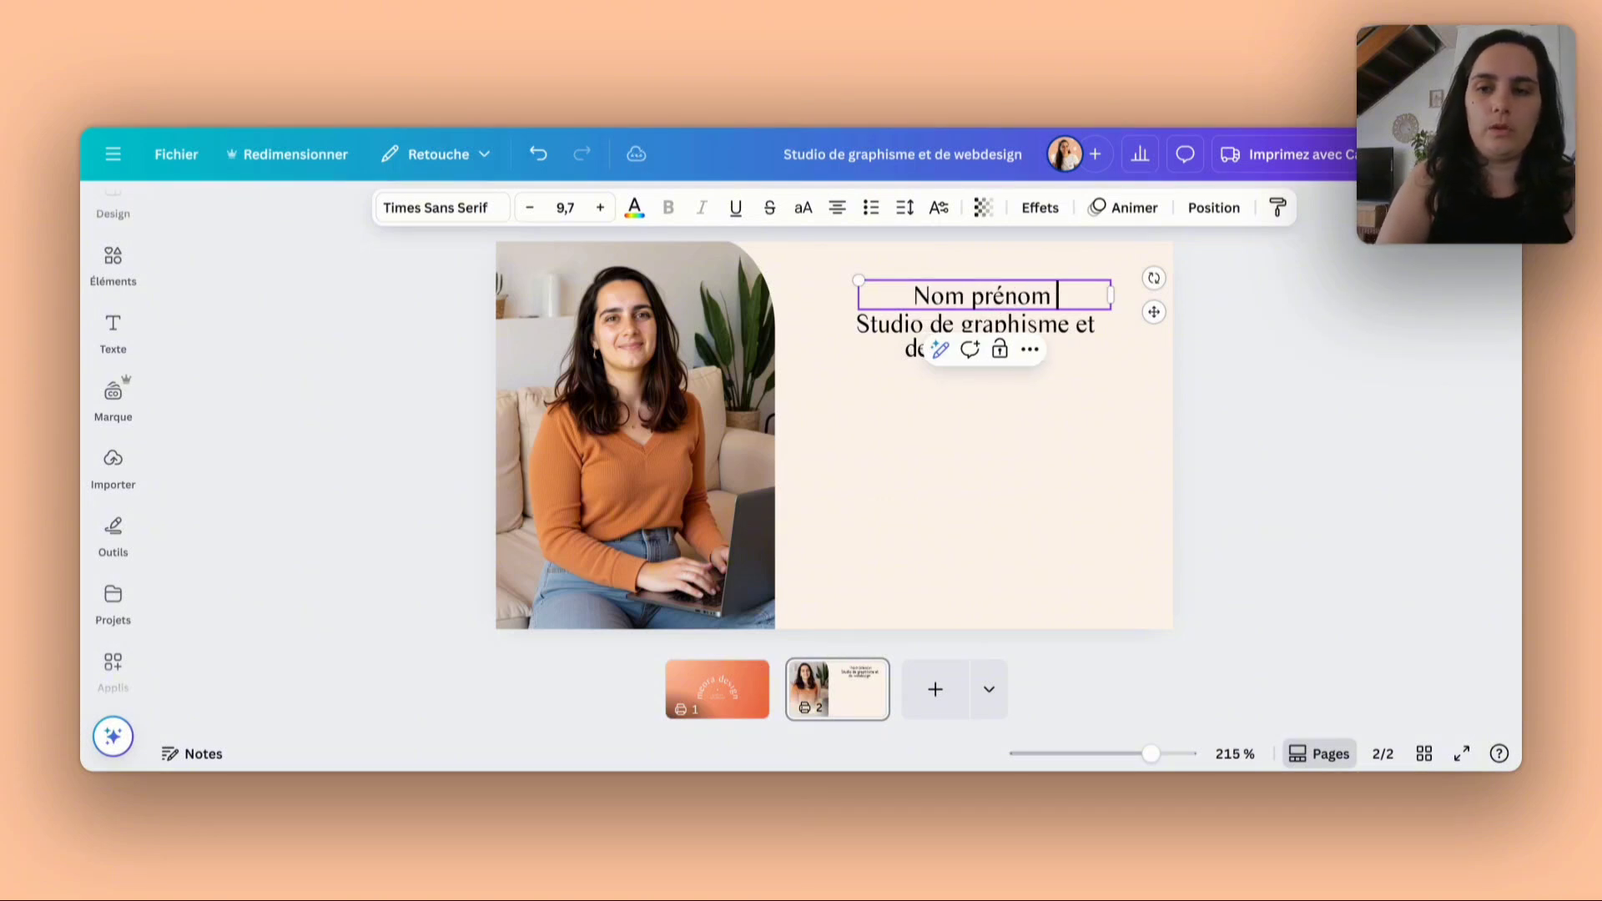
pyautogui.click(1118, 351)
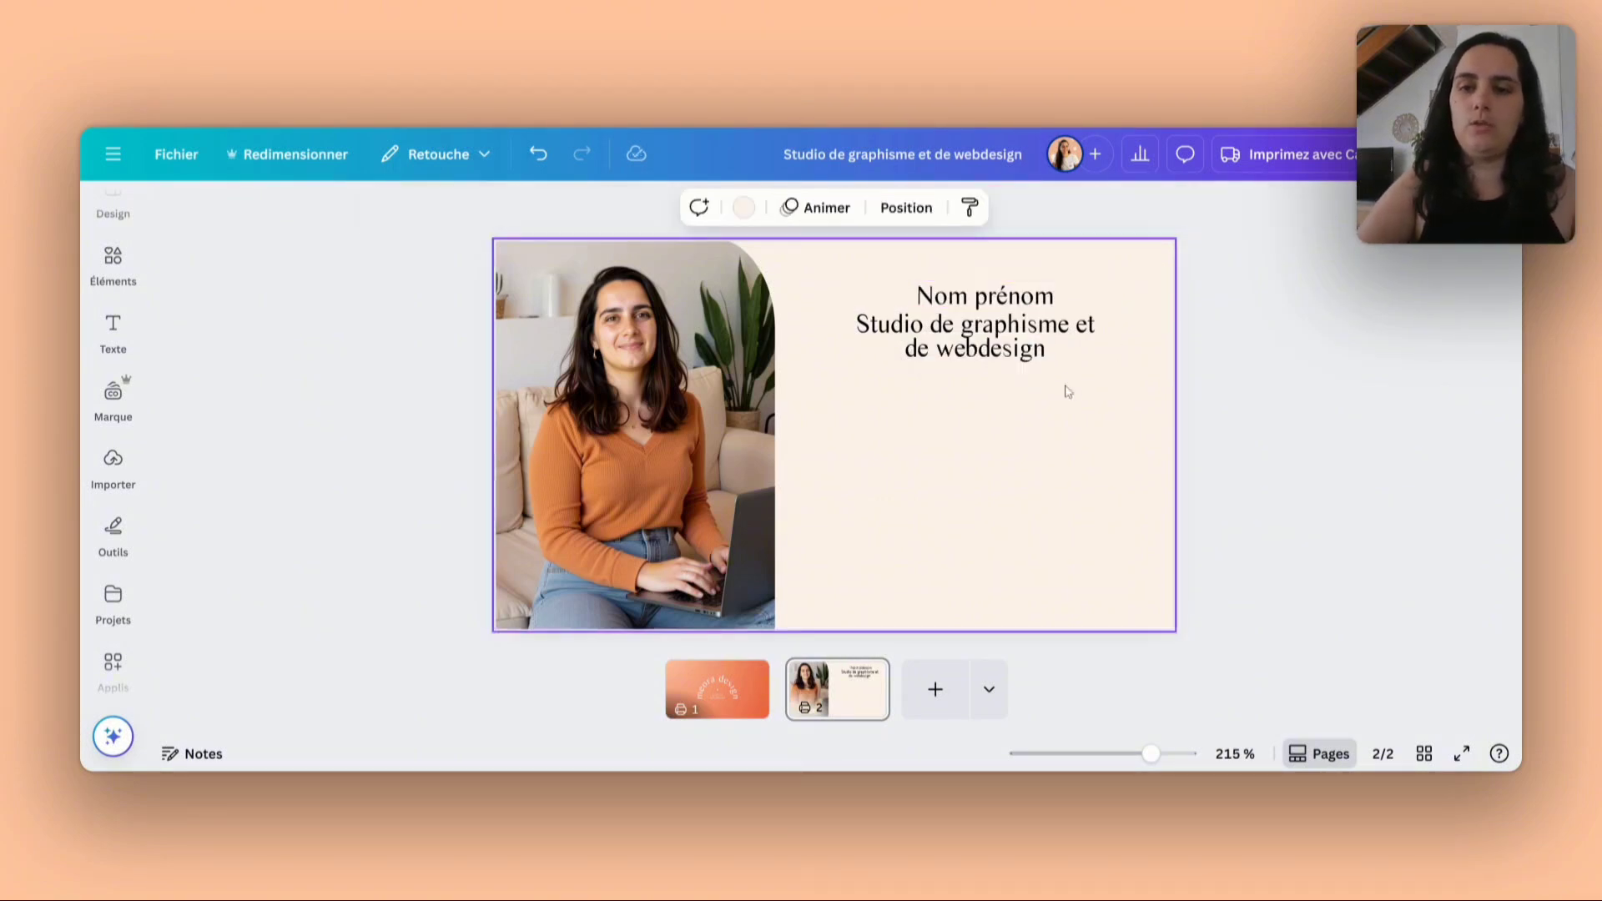
# - Replace the studio text with "Graphiste et webdesigner", widen its box to fit one line and place it under the name
pyautogui.doubleClick(968, 336)
pyautogui.write('G')
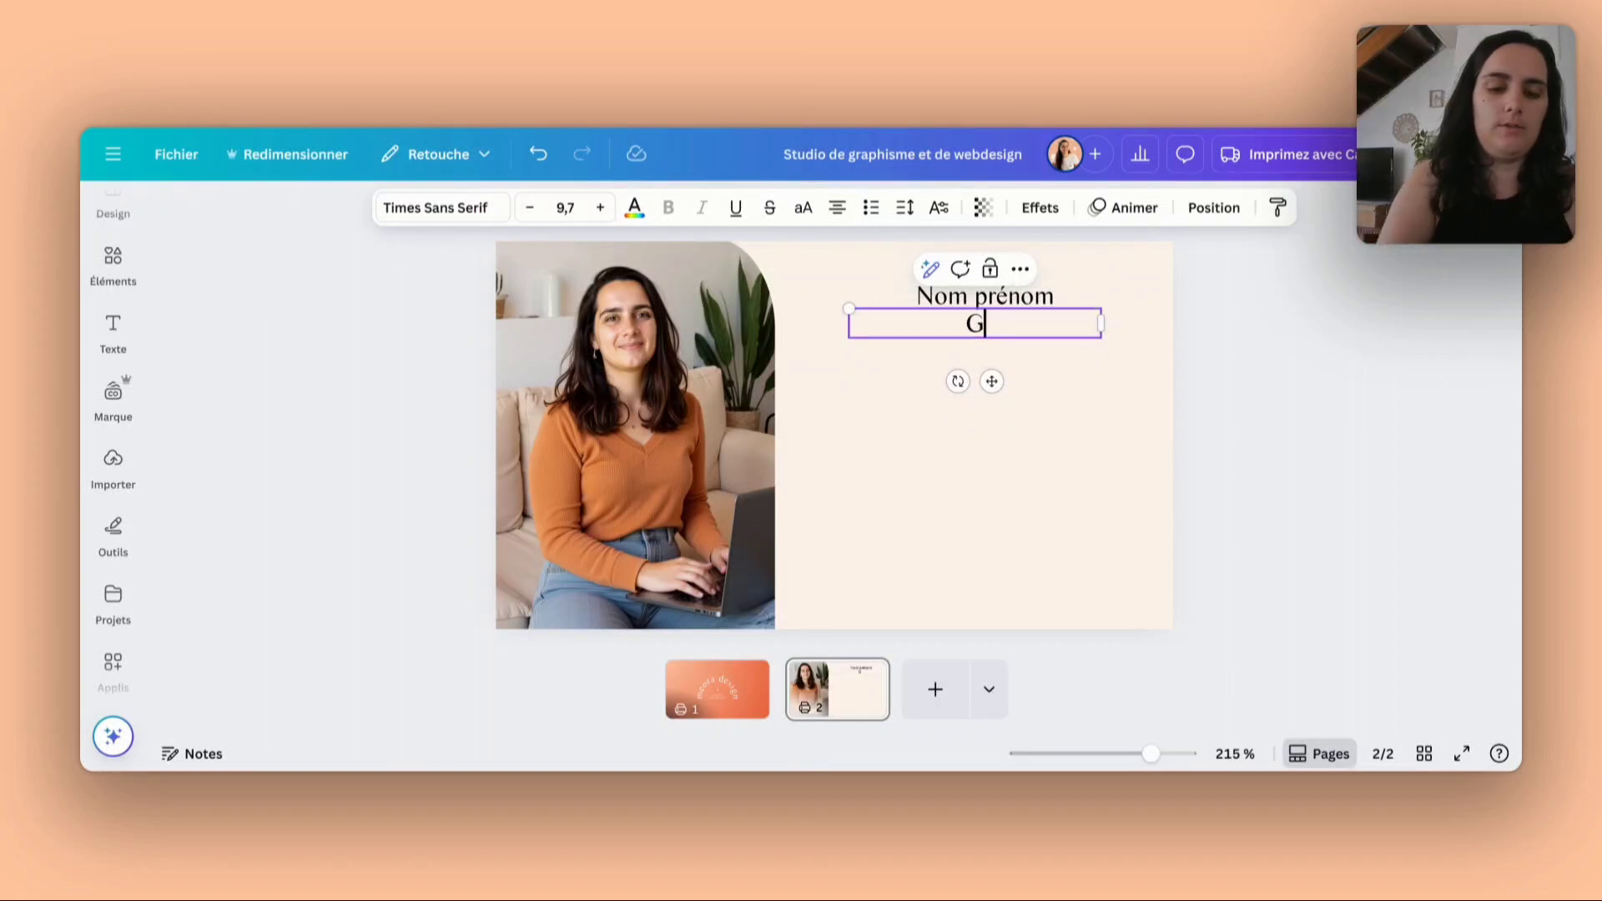
pyautogui.write('raphiste')
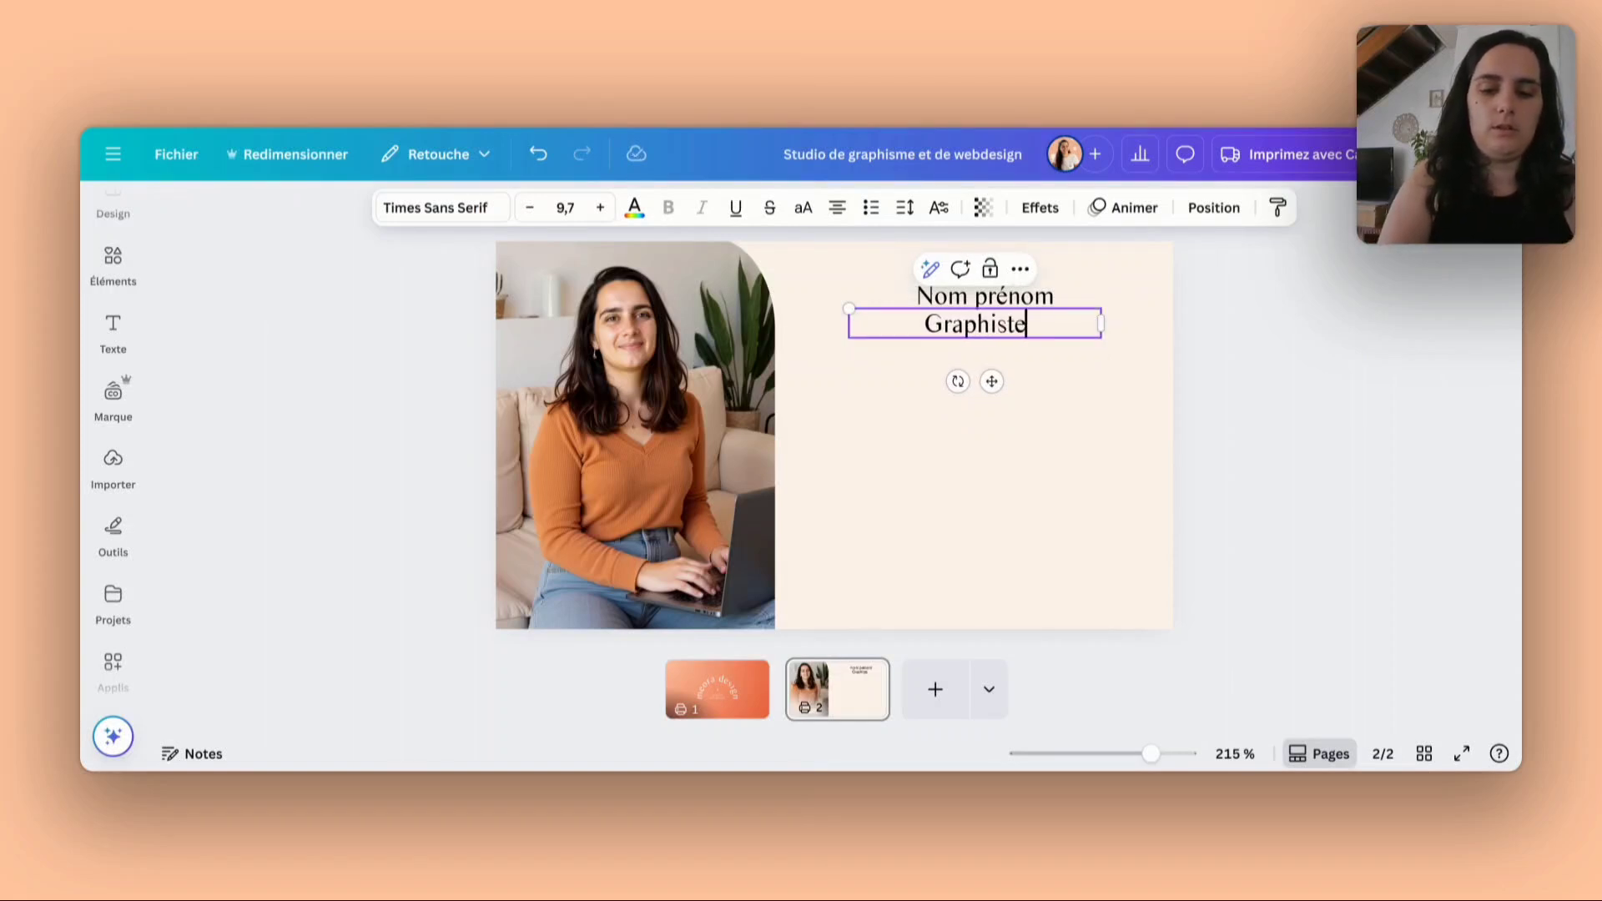
pyautogui.write(' et webd')
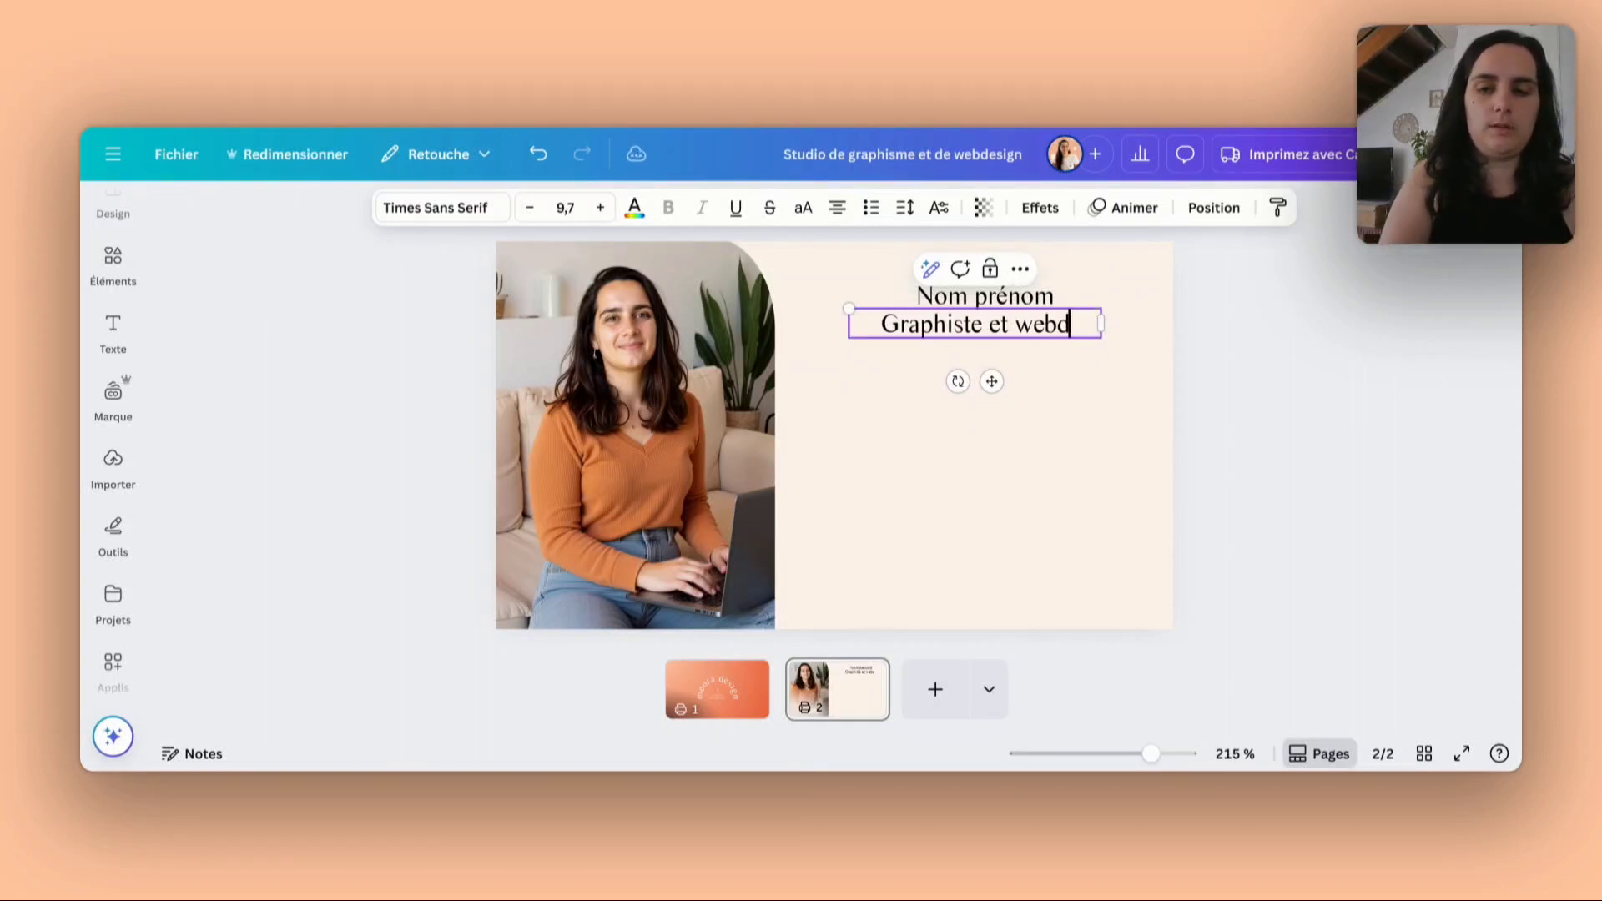
pyautogui.write('esigner')
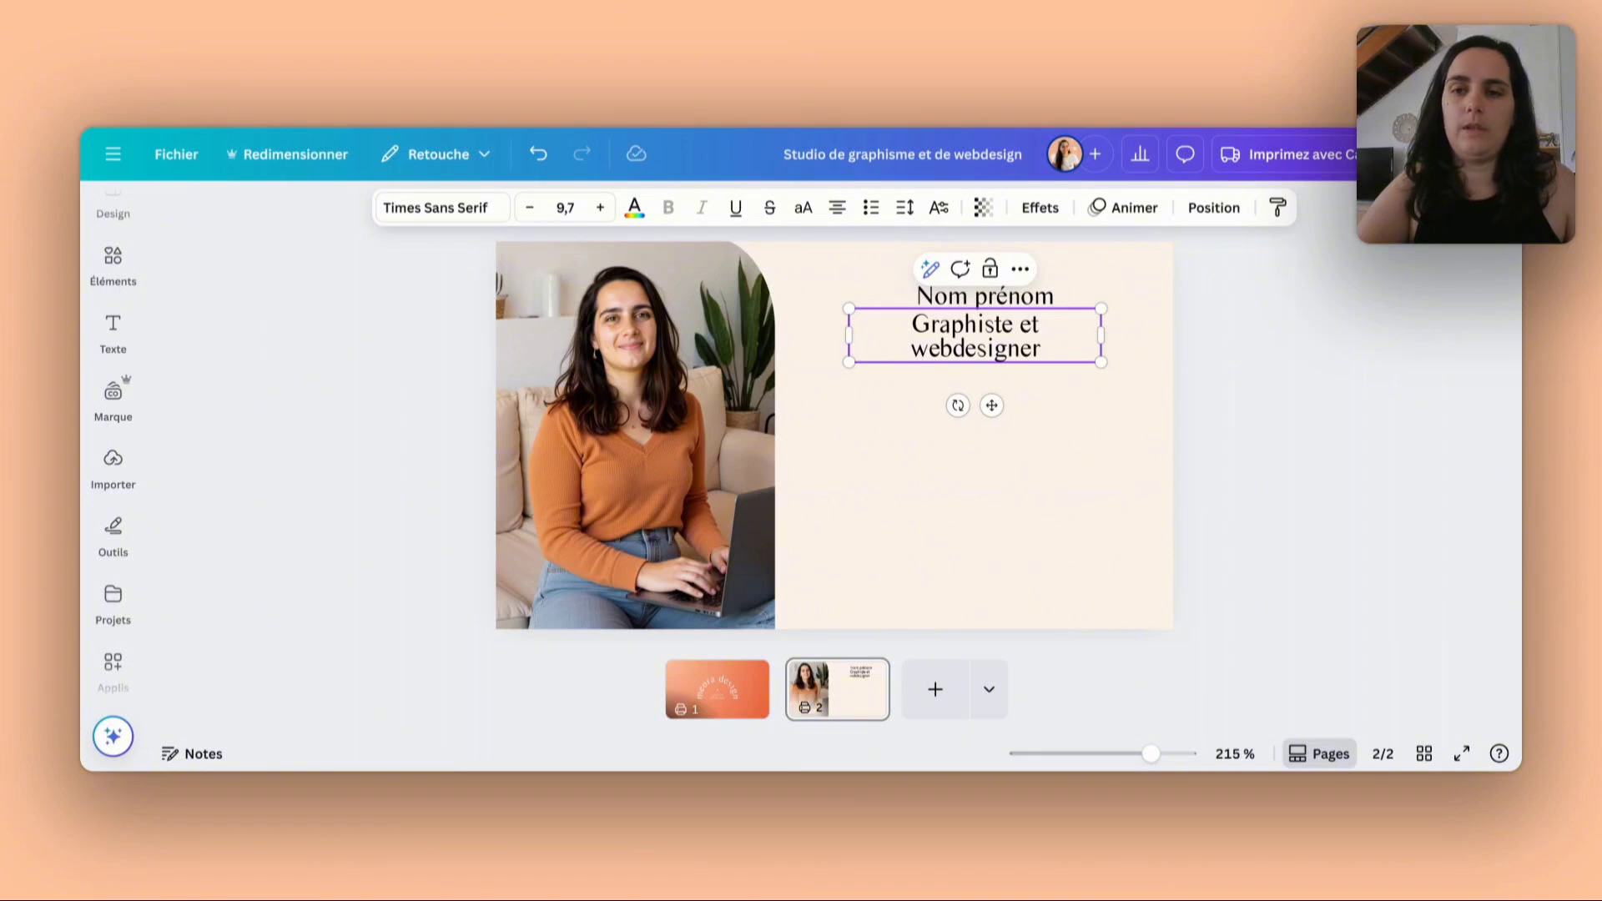
pyautogui.moveTo(1109, 340); pyautogui.dragTo(1144, 340)
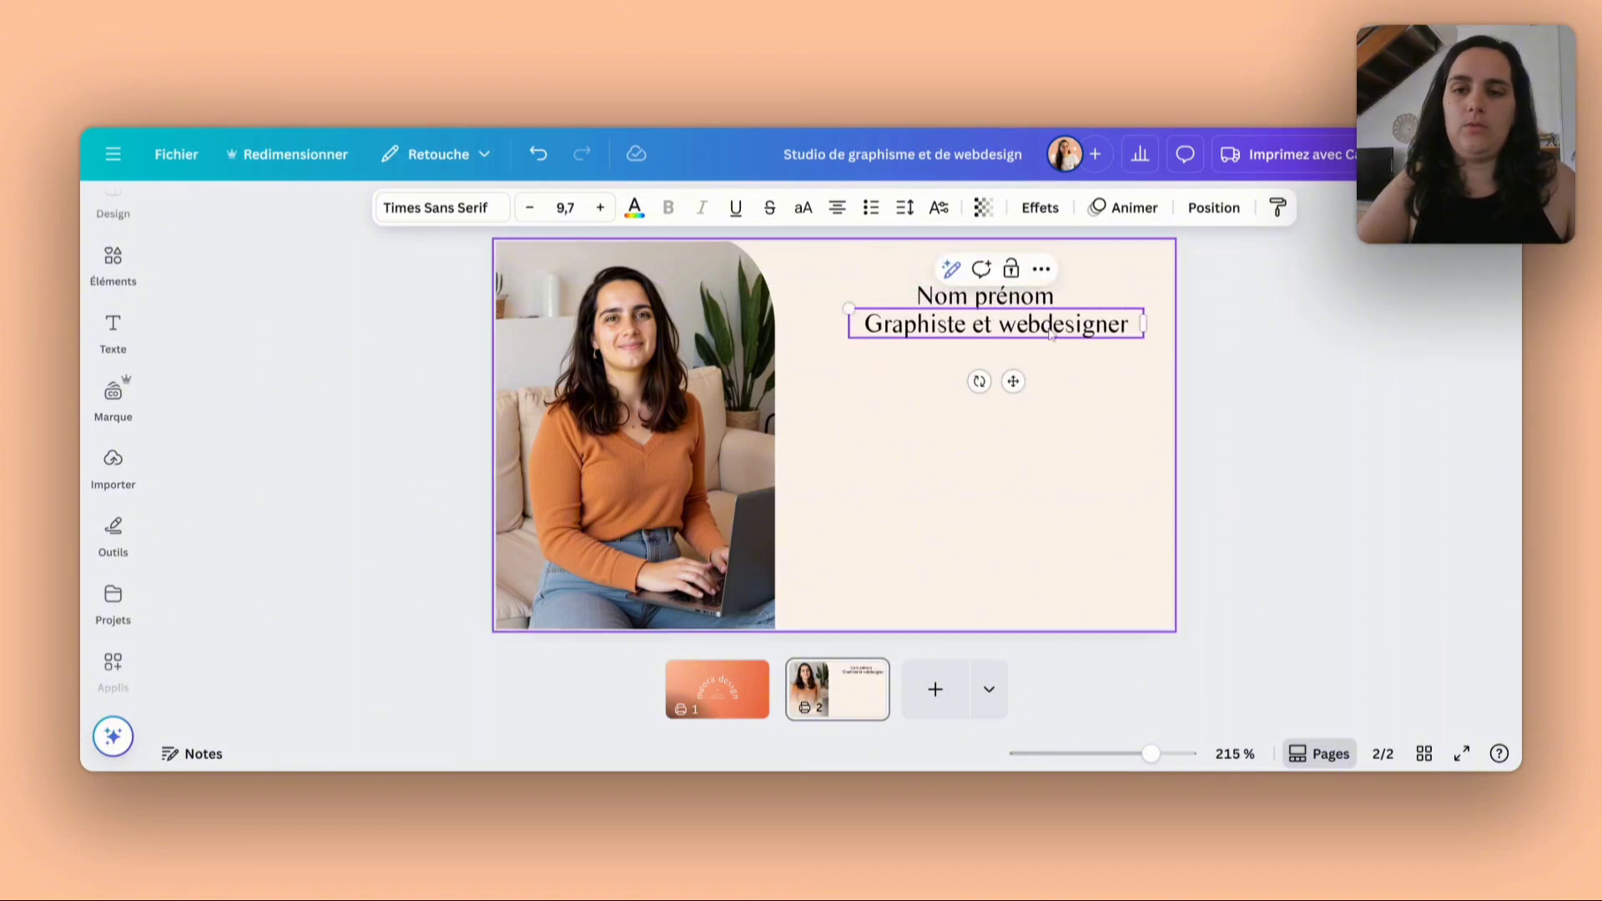
pyautogui.click(1071, 380)
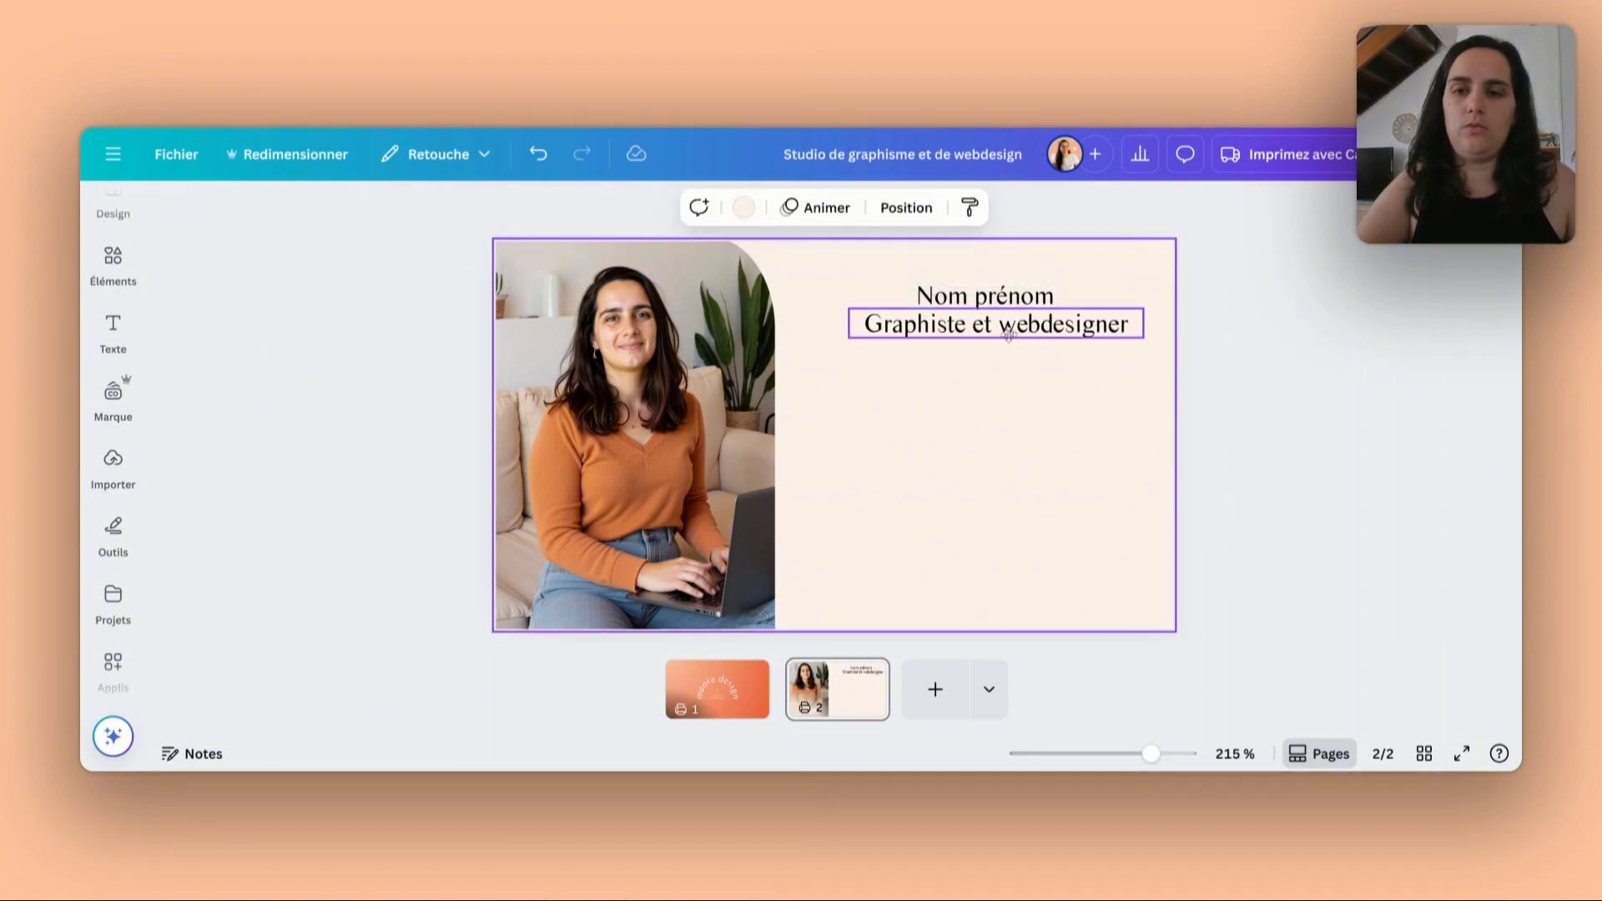
pyautogui.moveTo(1008, 334)
pyautogui.mouseDown()
pyautogui.moveTo(978, 342)
pyautogui.moveTo(993, 343)
pyautogui.mouseUp()
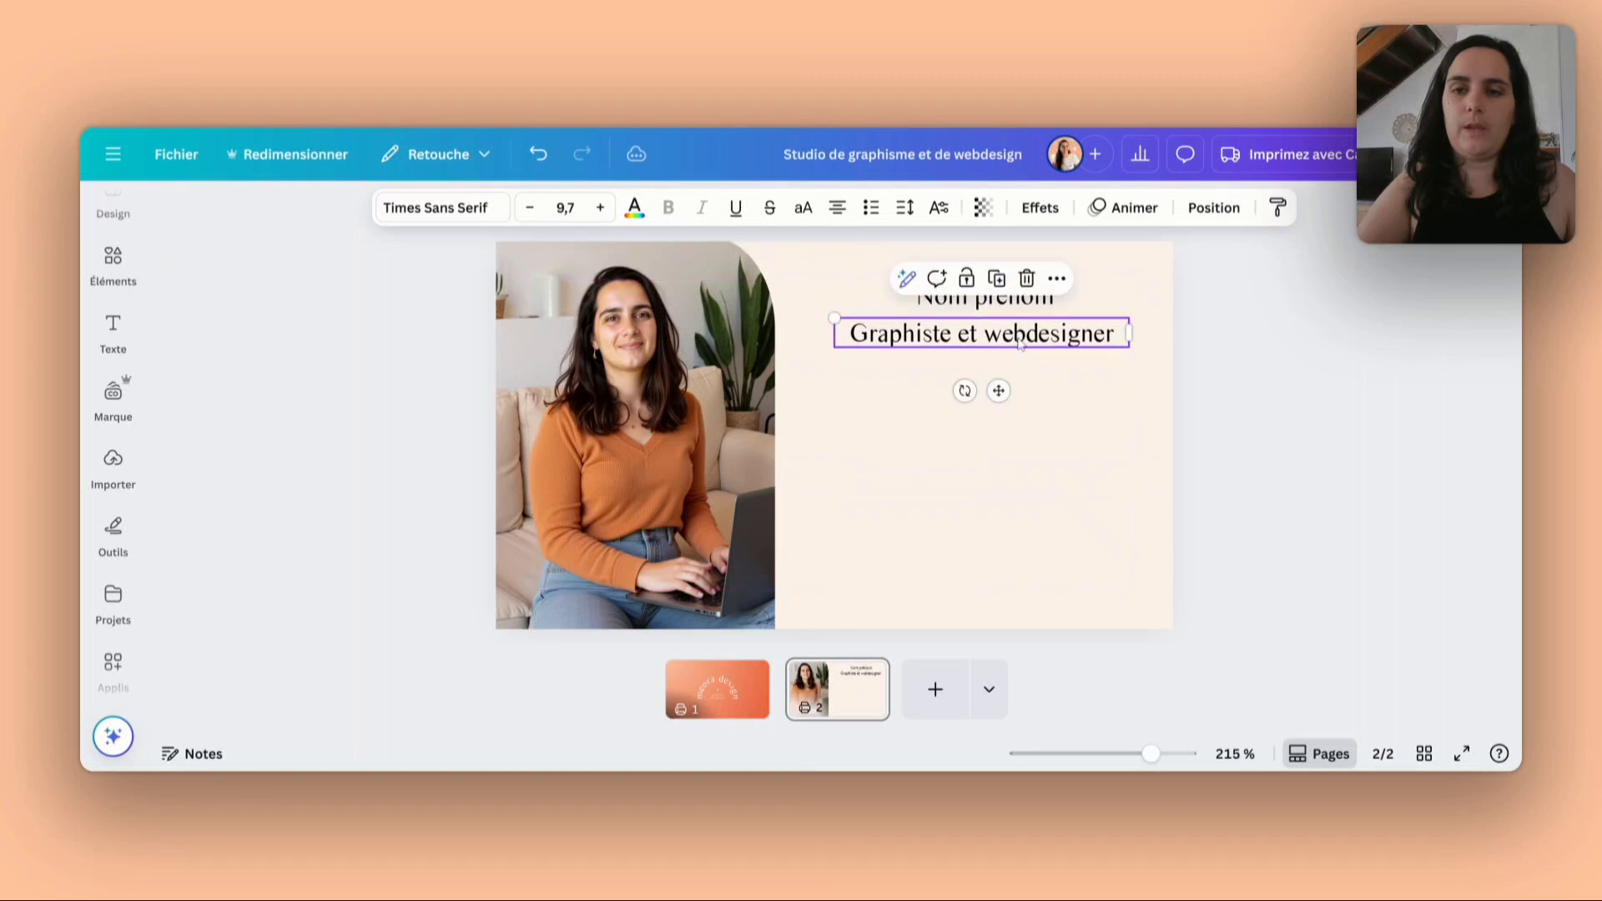
# - Format the "Nom prénom" line in Questrial, all uppercase, in the brand's first main colour, red-orange
pyautogui.click(1018, 302)
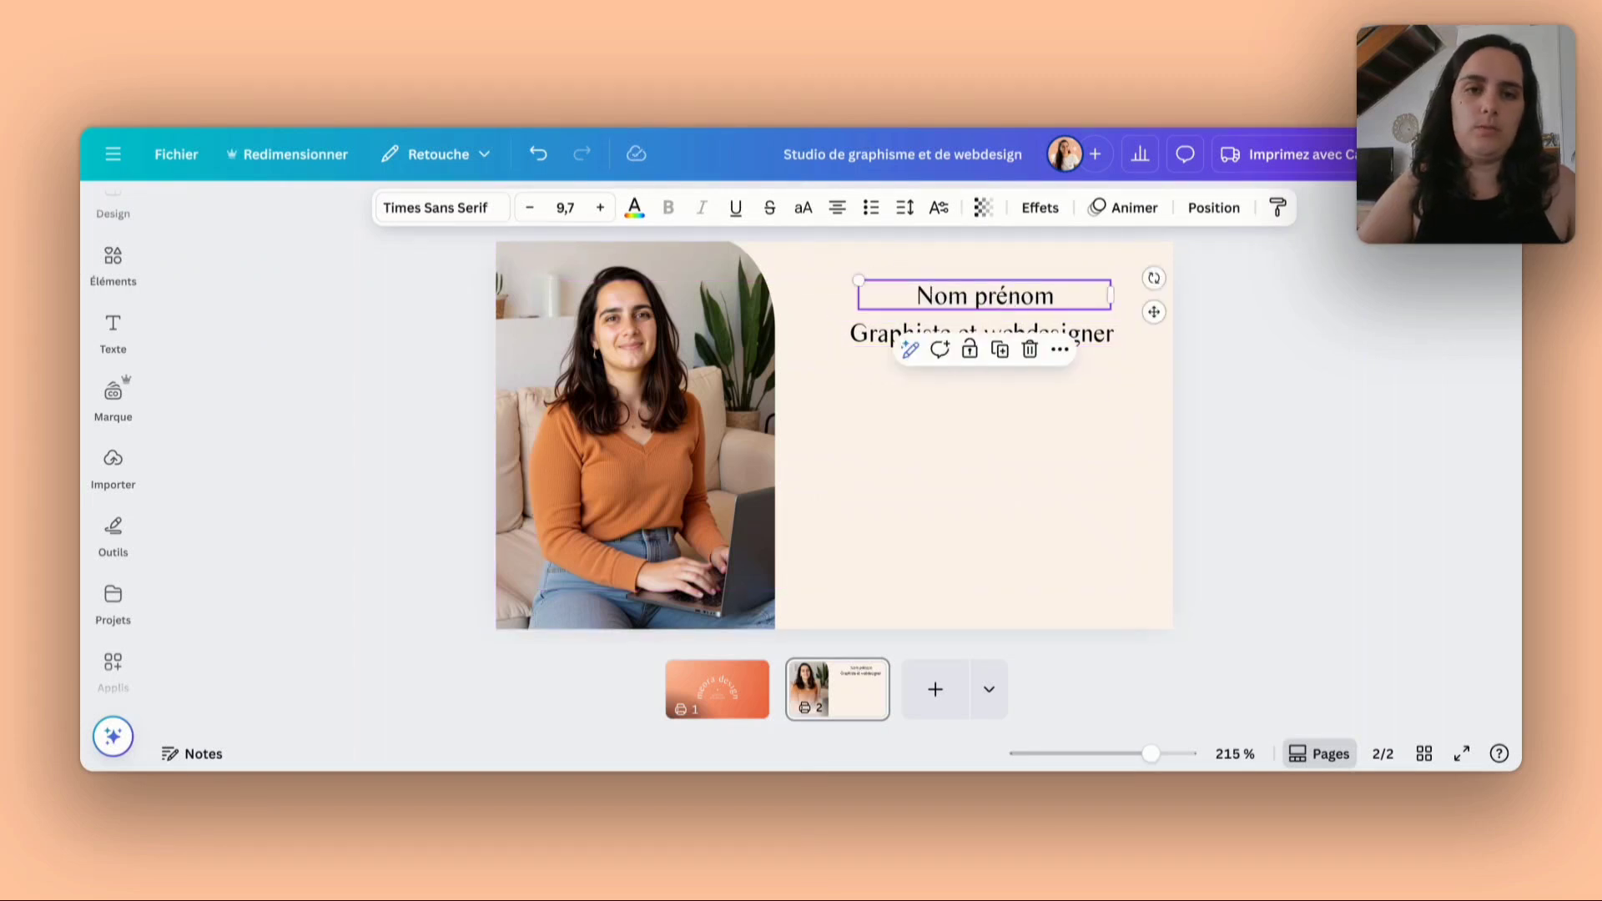
pyautogui.click(442, 208)
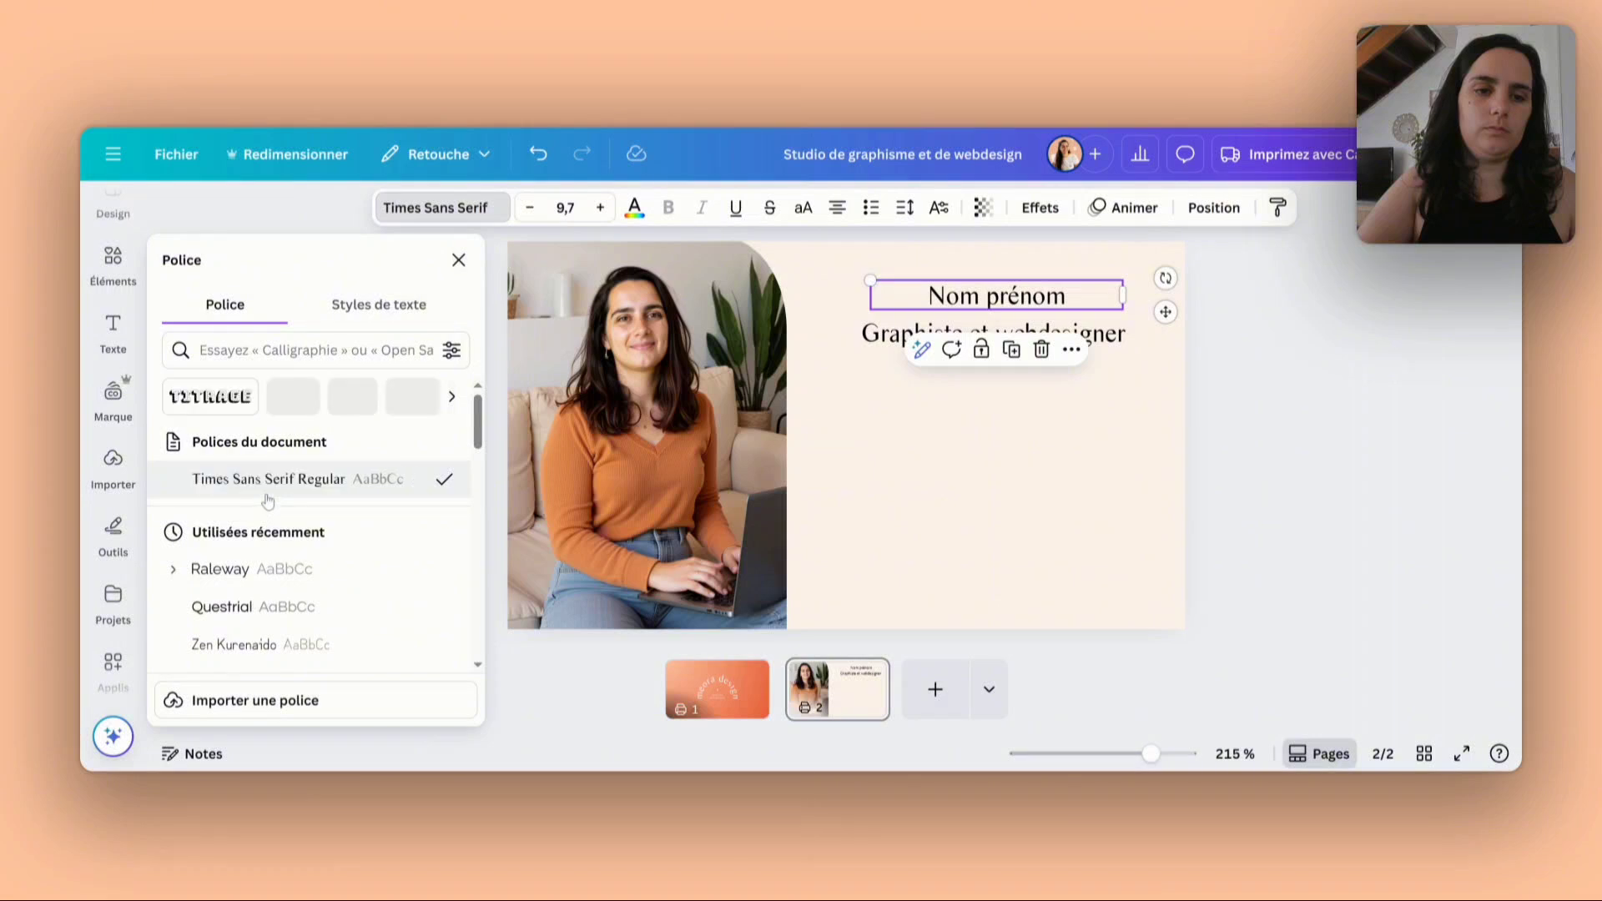
pyautogui.click(268, 606)
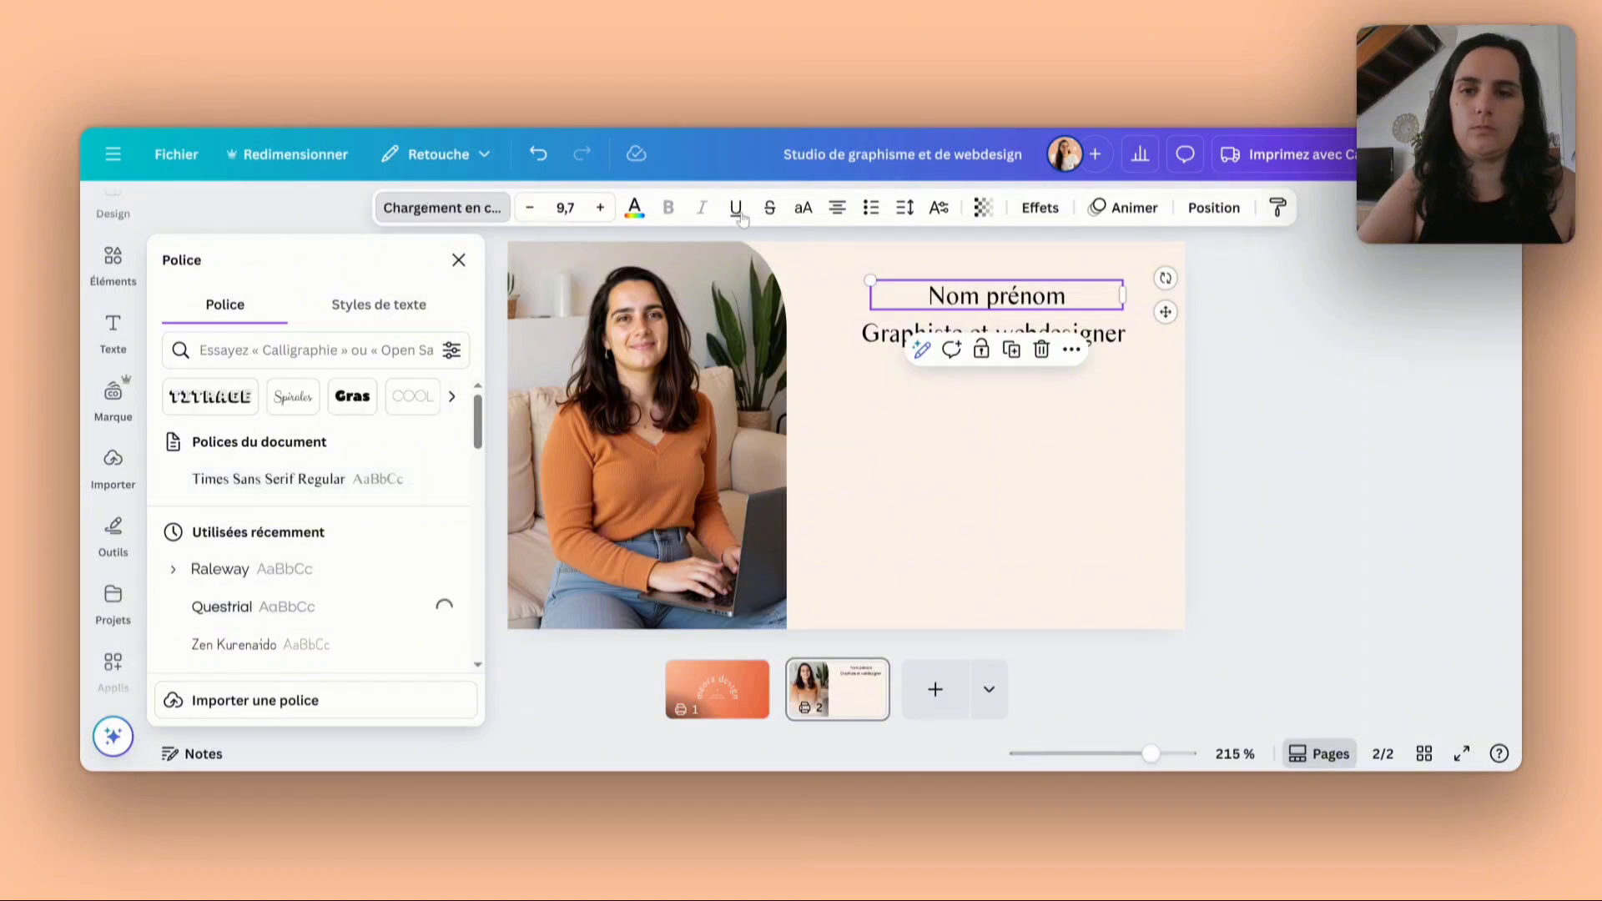
pyautogui.click(803, 208)
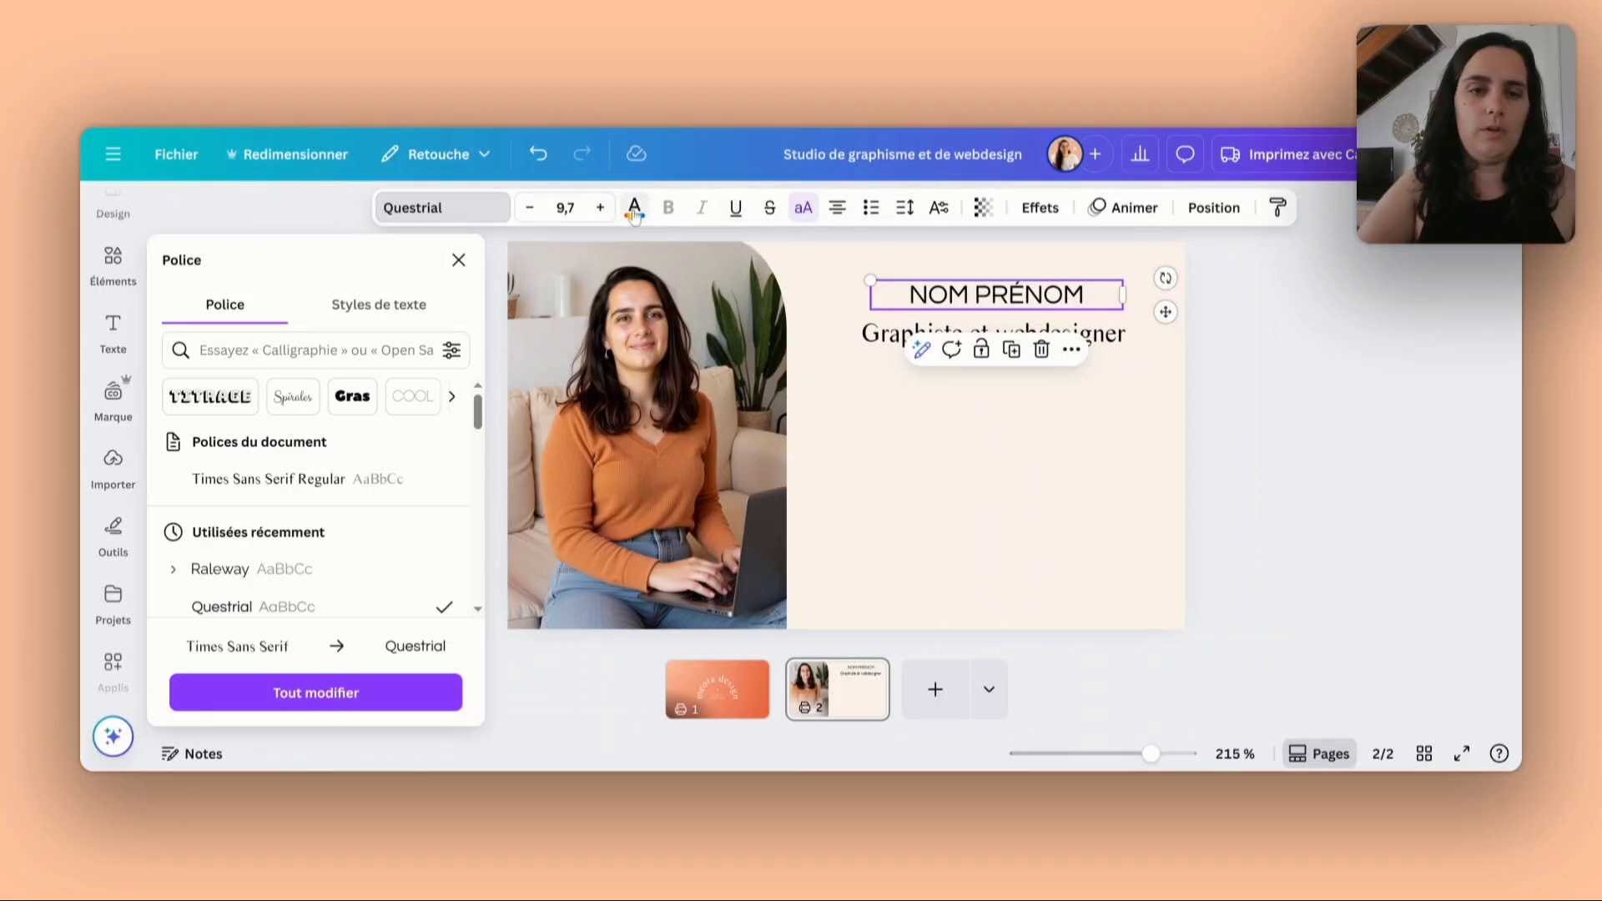
pyautogui.click(634, 209)
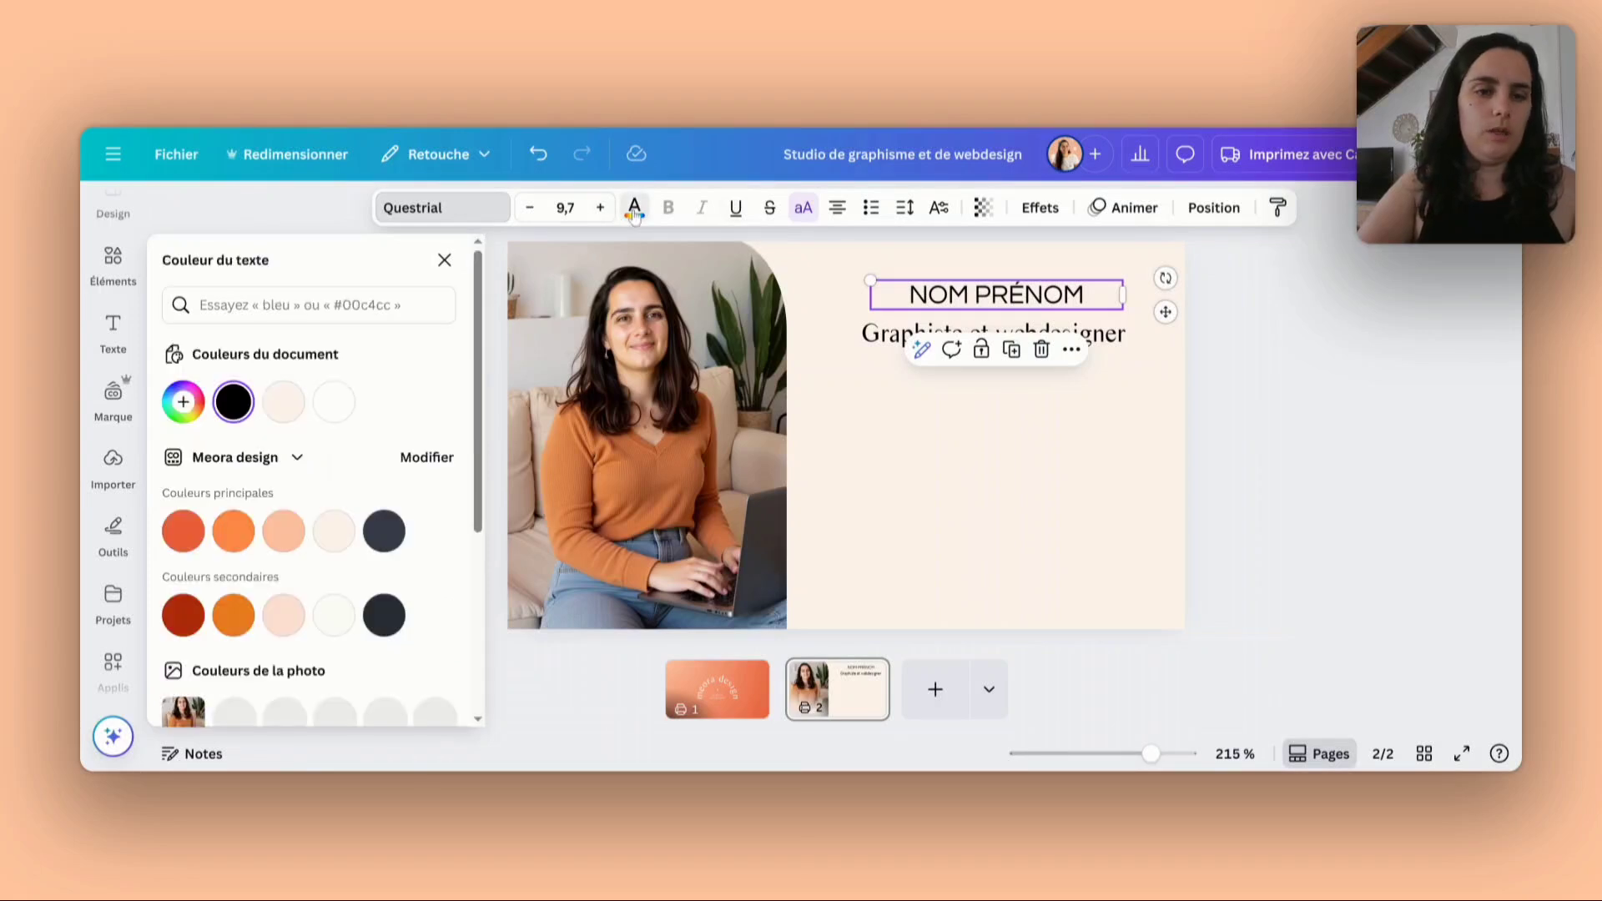
pyautogui.click(183, 532)
pyautogui.click(1023, 404)
# - Move the job title closer to the name line and shift both lines together slightly lower in the cream area
pyautogui.click(1075, 334)
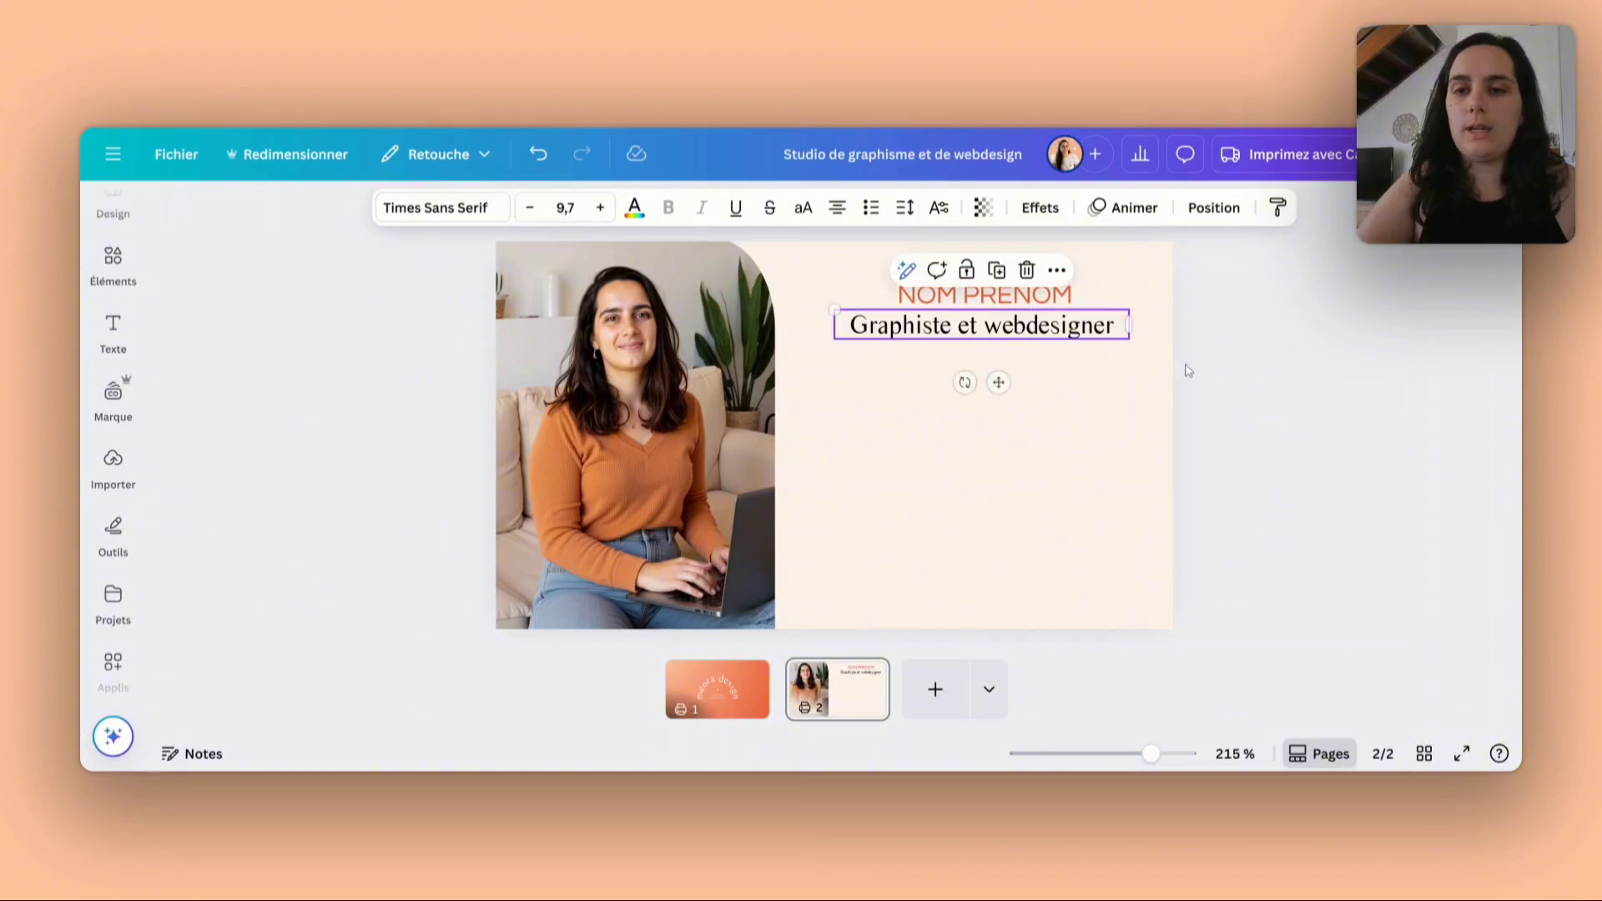
pyautogui.moveTo(1183, 362); pyautogui.dragTo(1075, 313)
pyautogui.click(1232, 380)
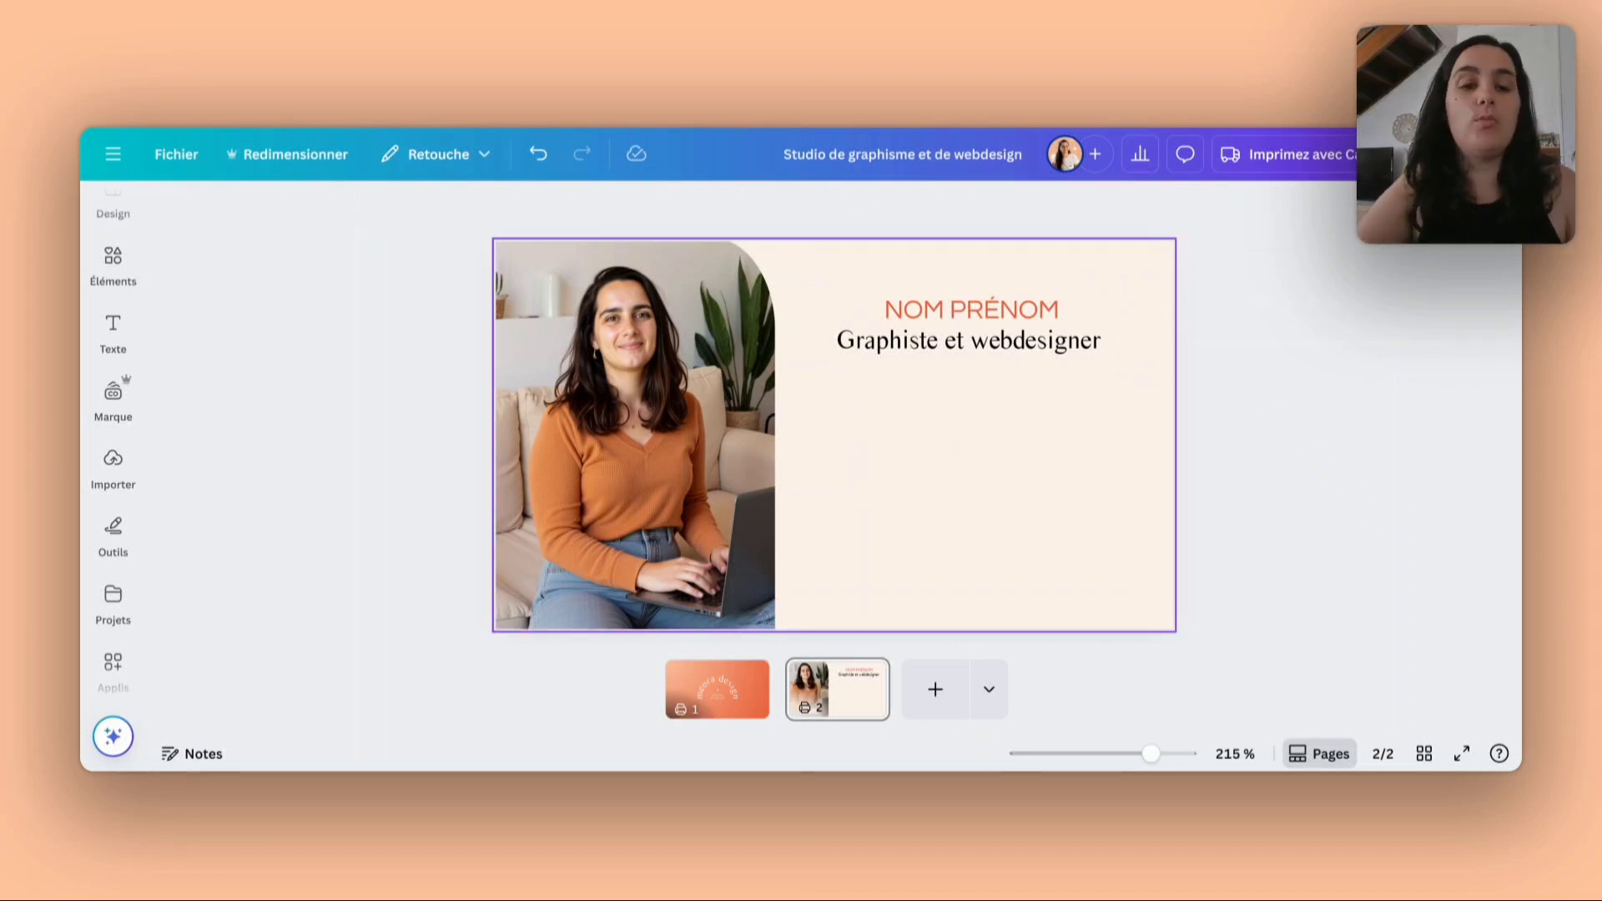
# - Duplicate the job title, place the copy lower in the cream area and replace its wording with "numéro de téléphone"
pyautogui.moveTo(94, 438)
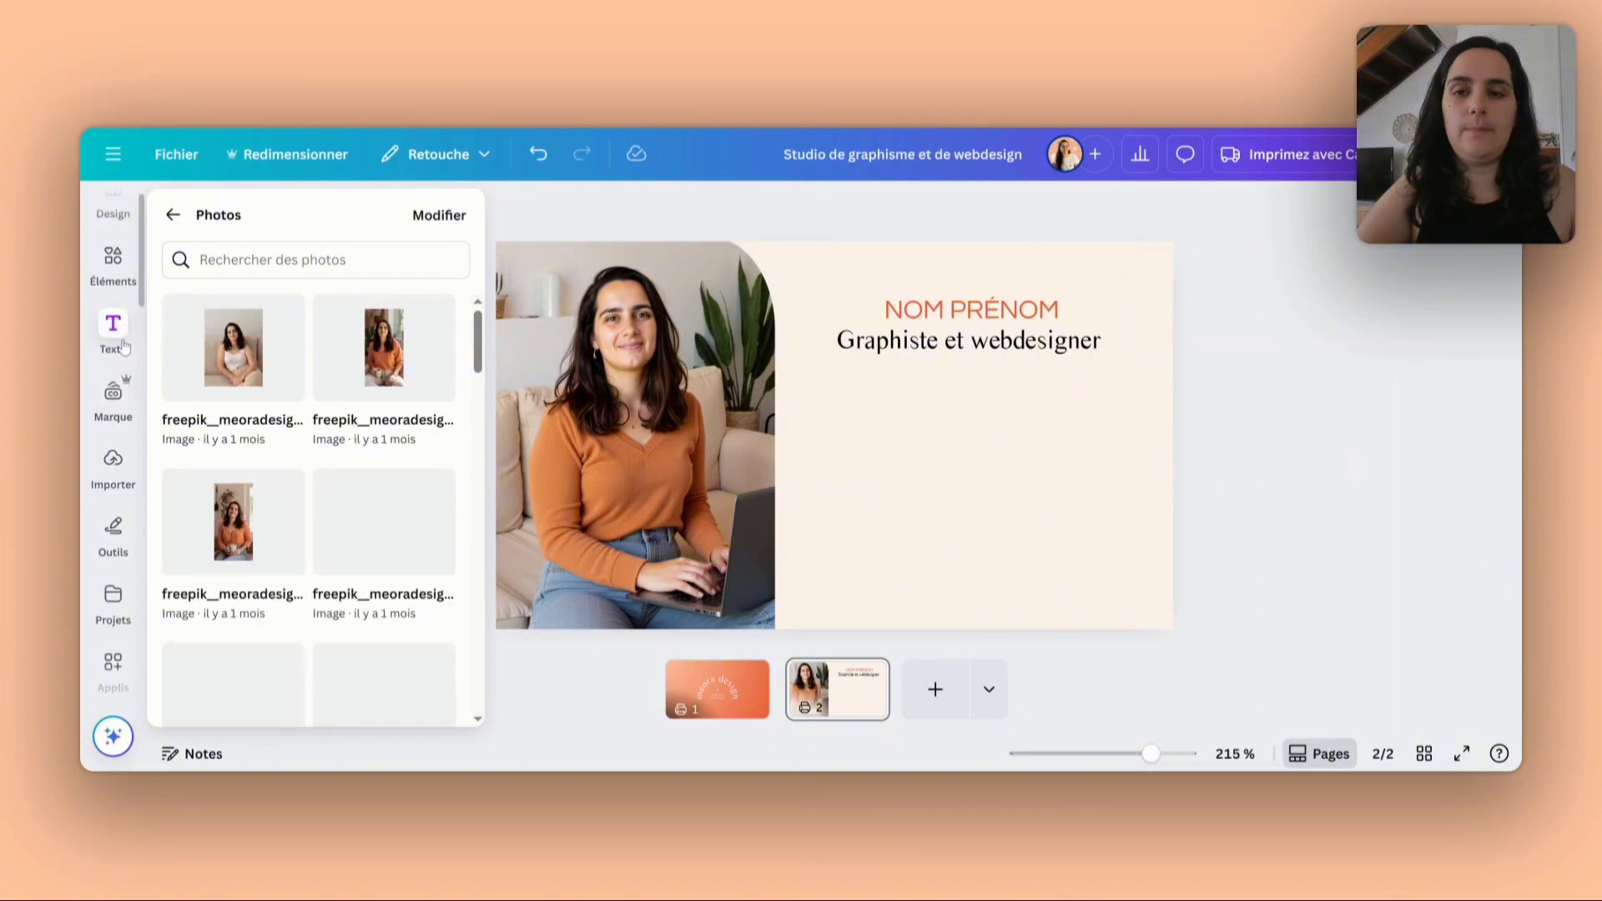
pyautogui.click(906, 346)
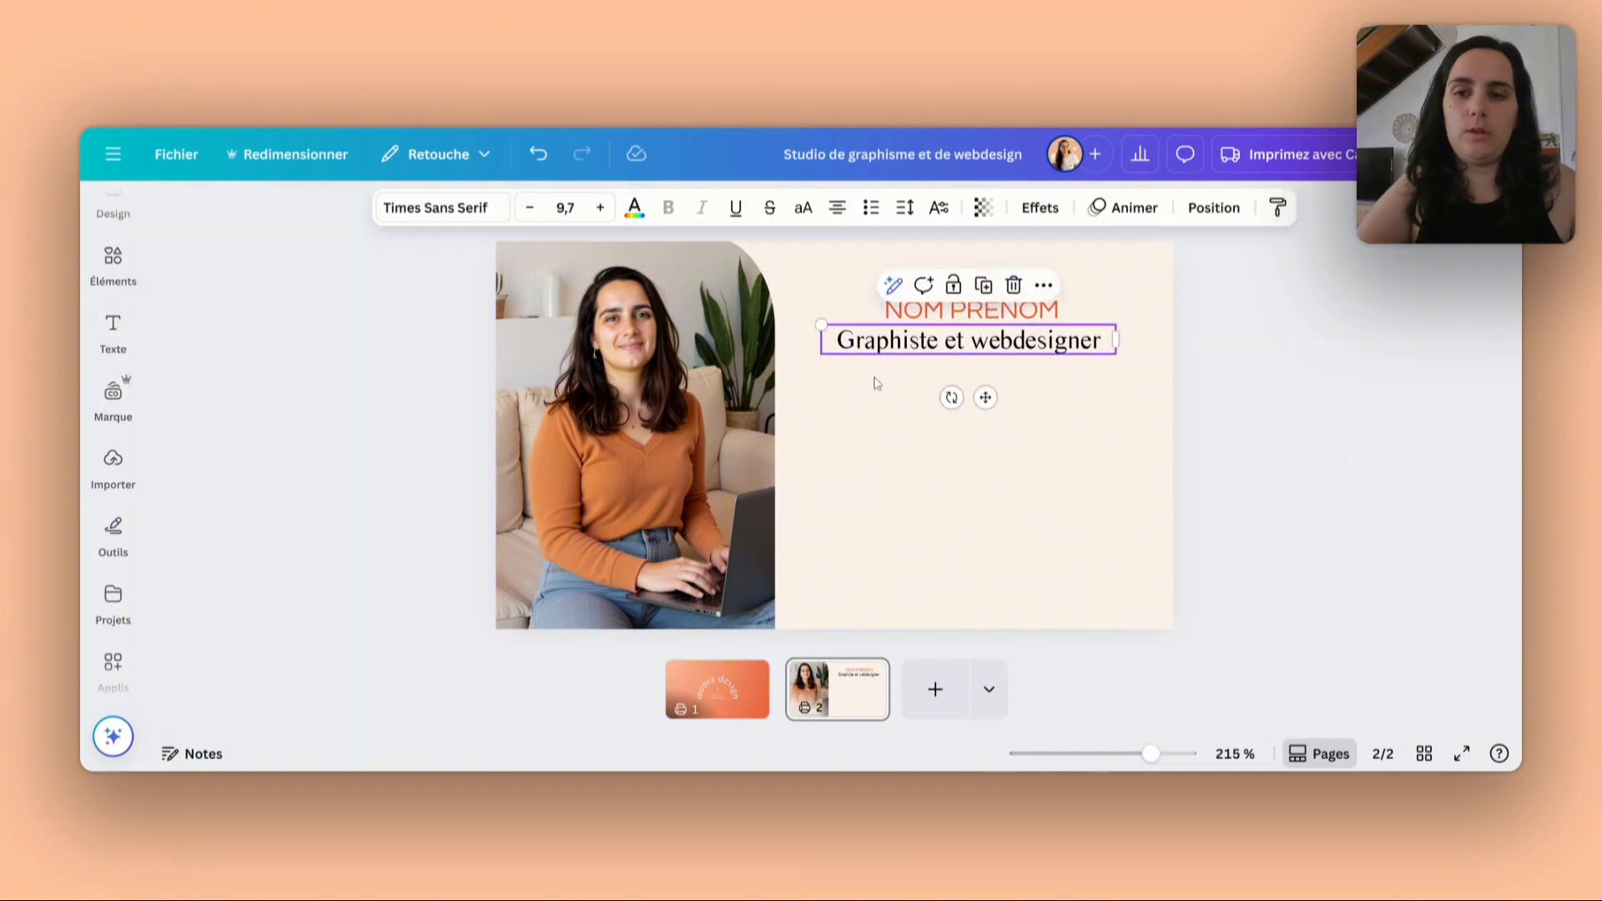
pyautogui.click(985, 287)
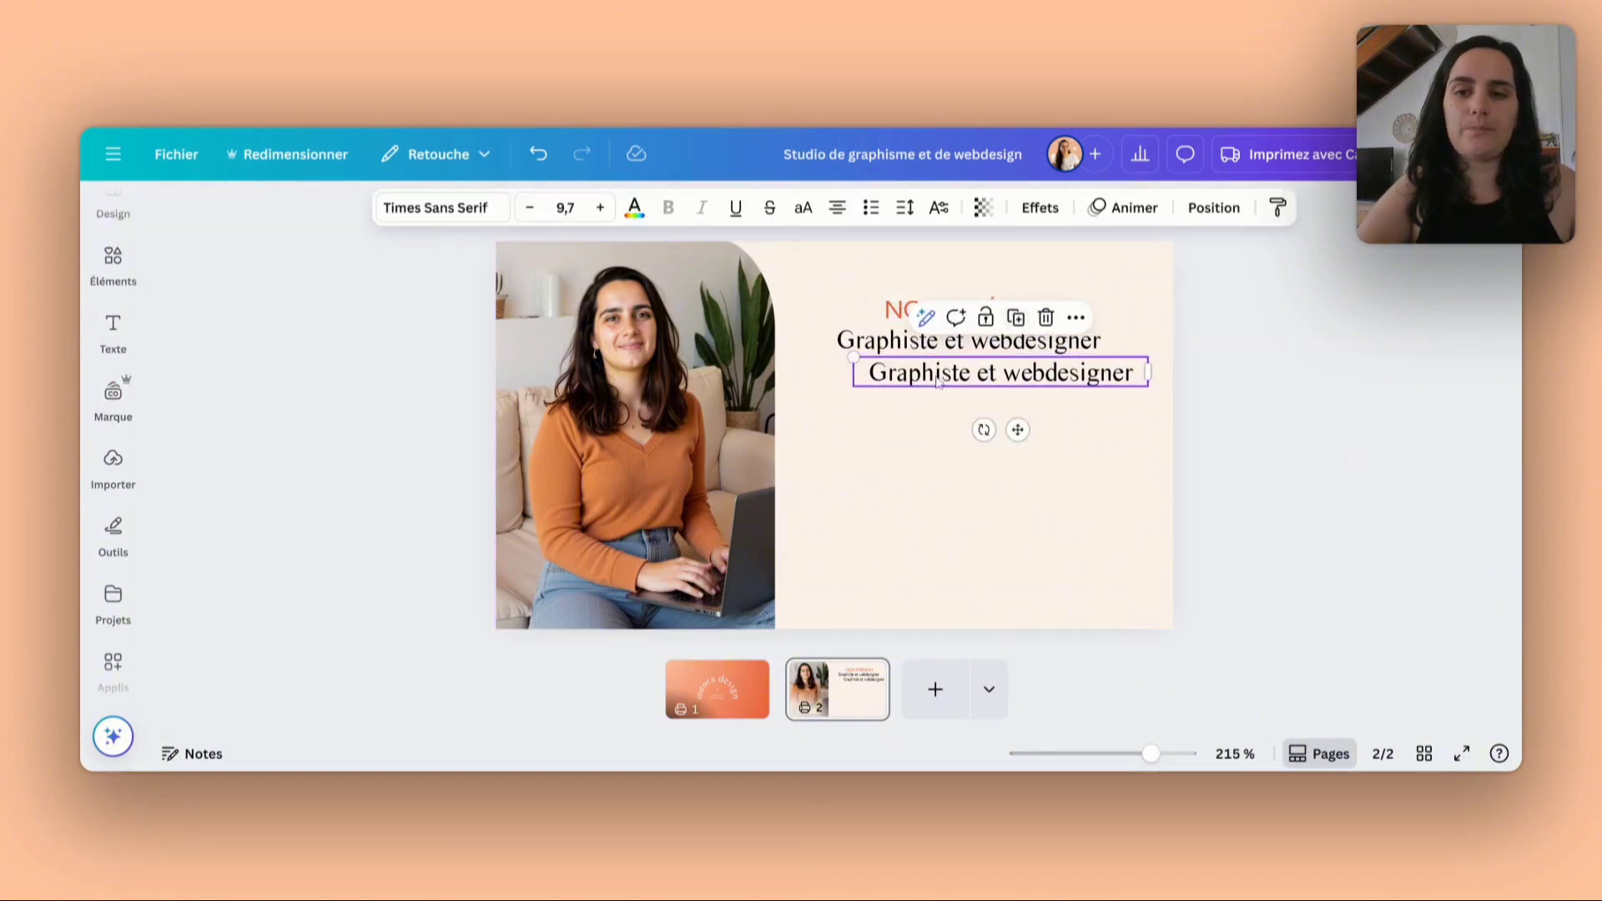
pyautogui.moveTo(939, 380); pyautogui.dragTo(920, 442)
pyautogui.doubleClick(920, 438)
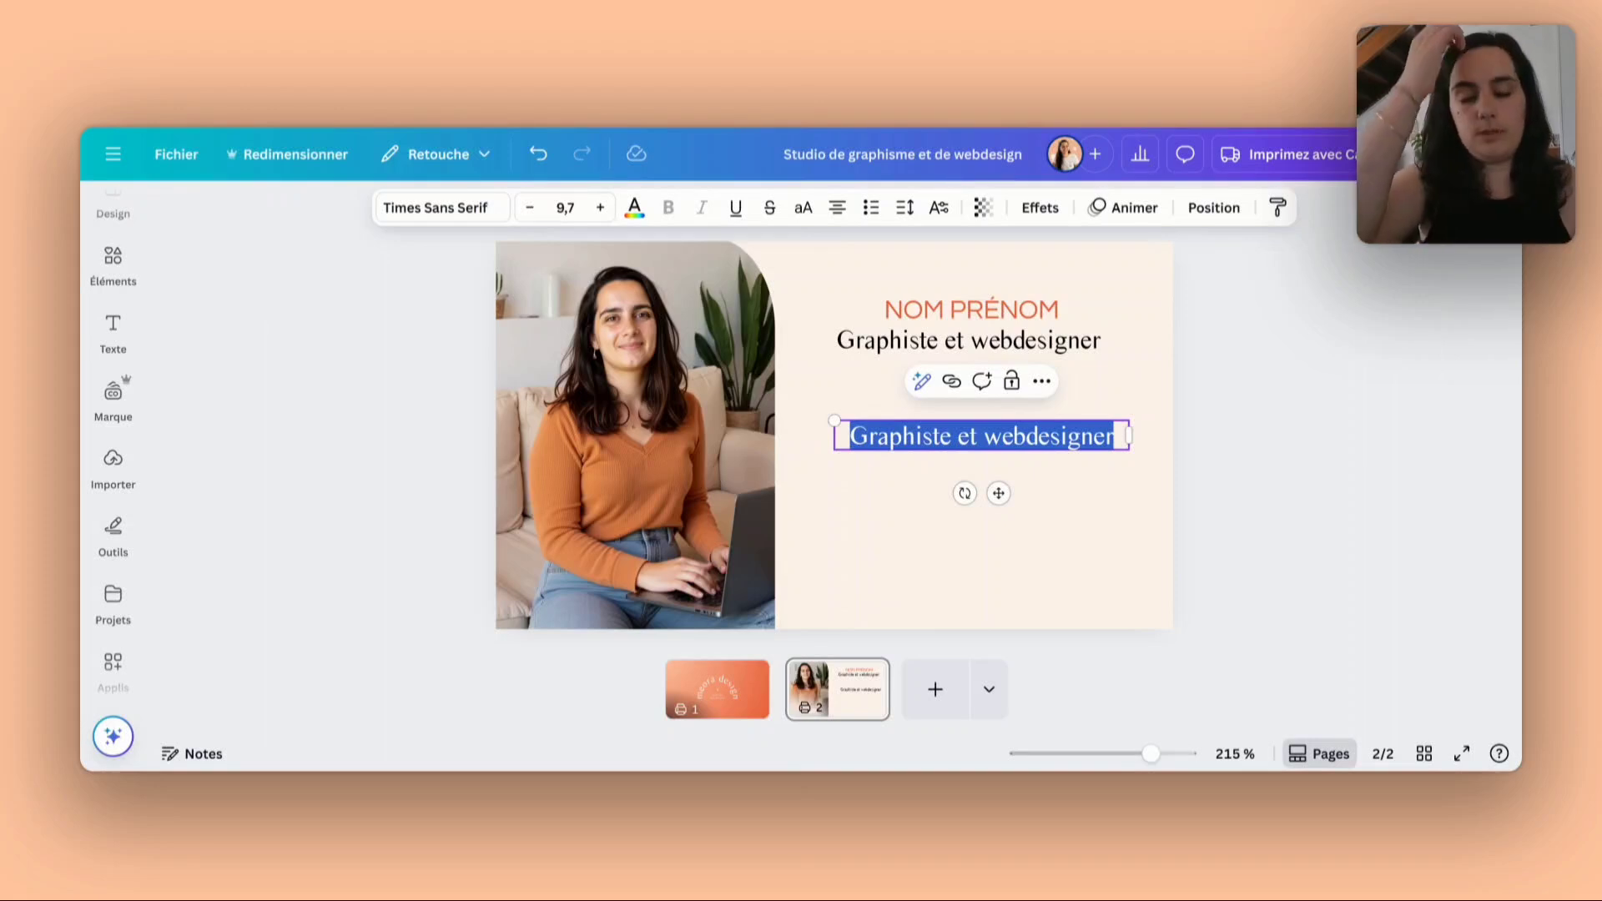
pyautogui.write('num')
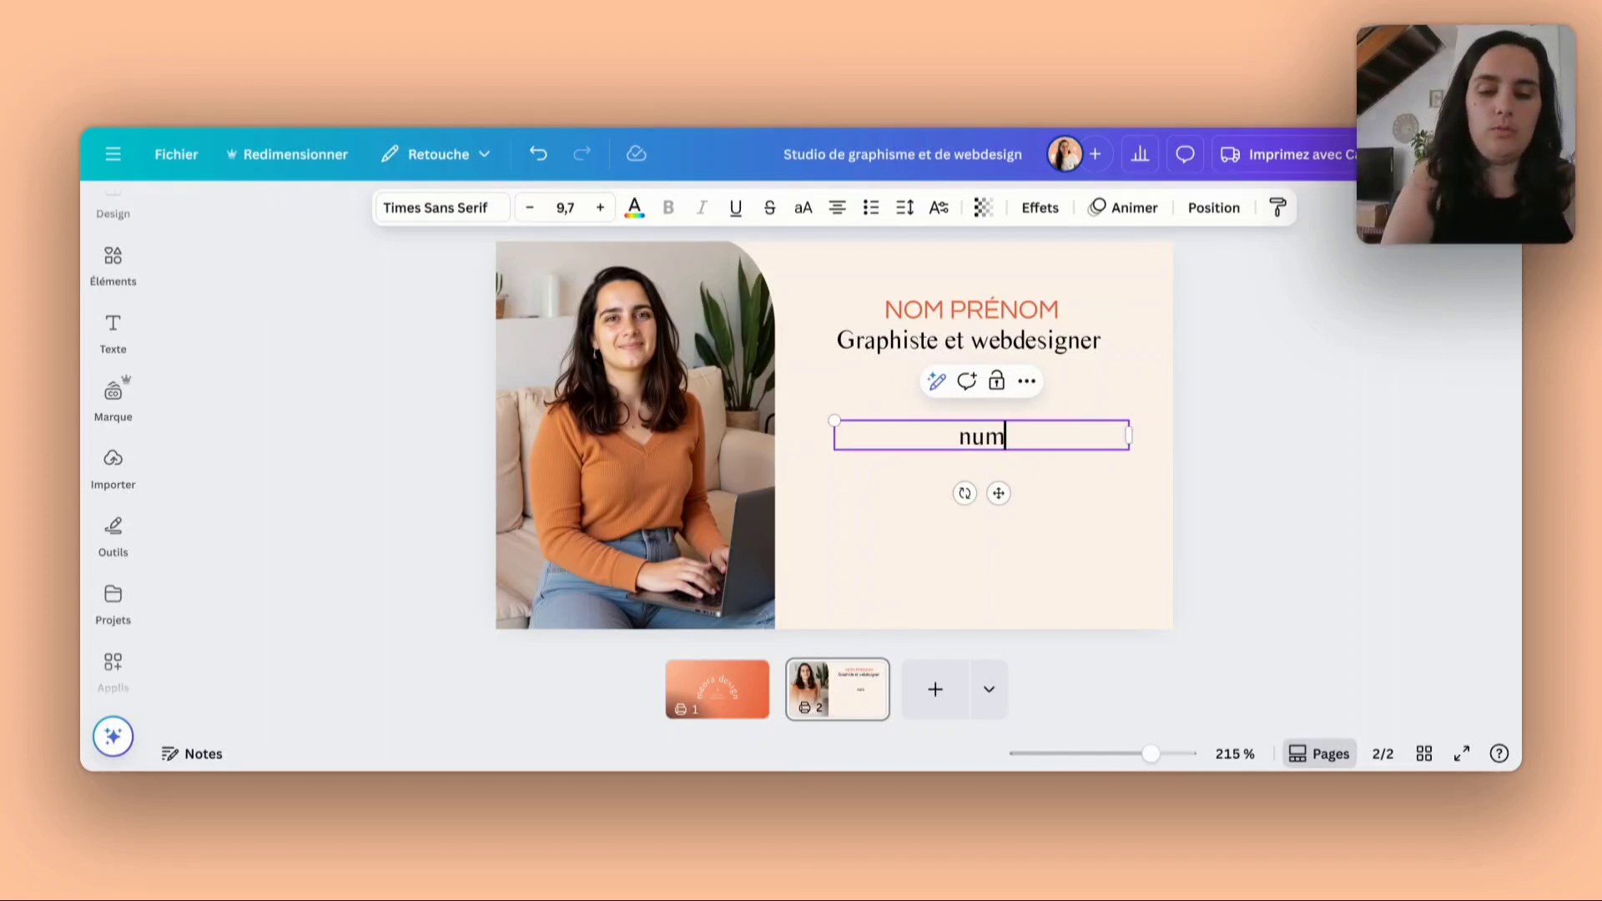
pyautogui.write('éro de télé')
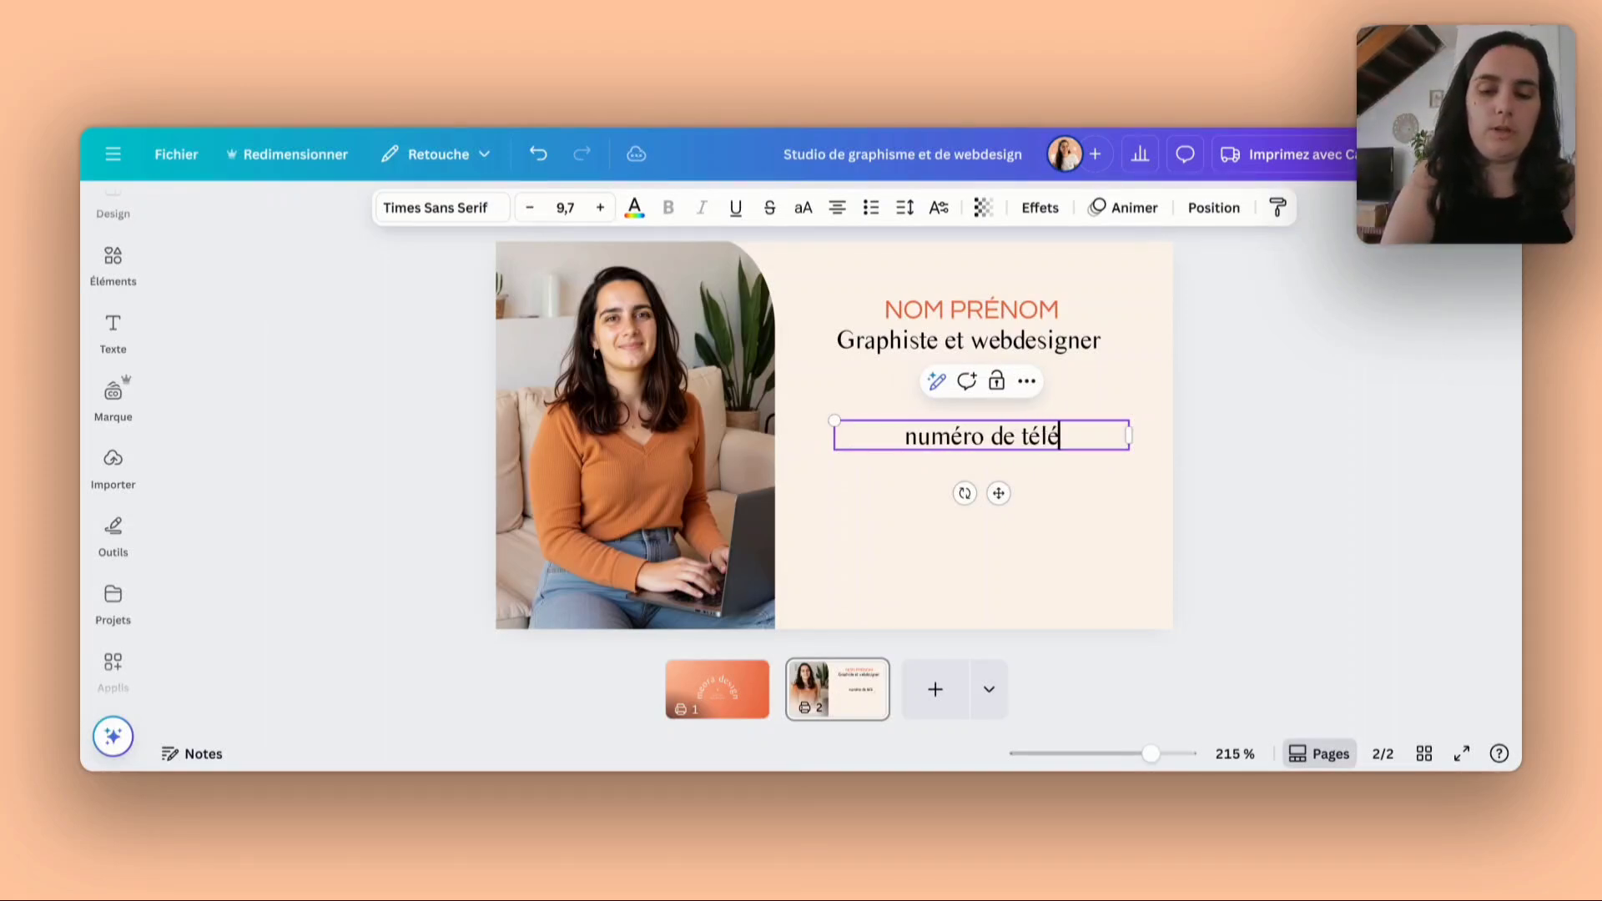
pyautogui.write('phone')
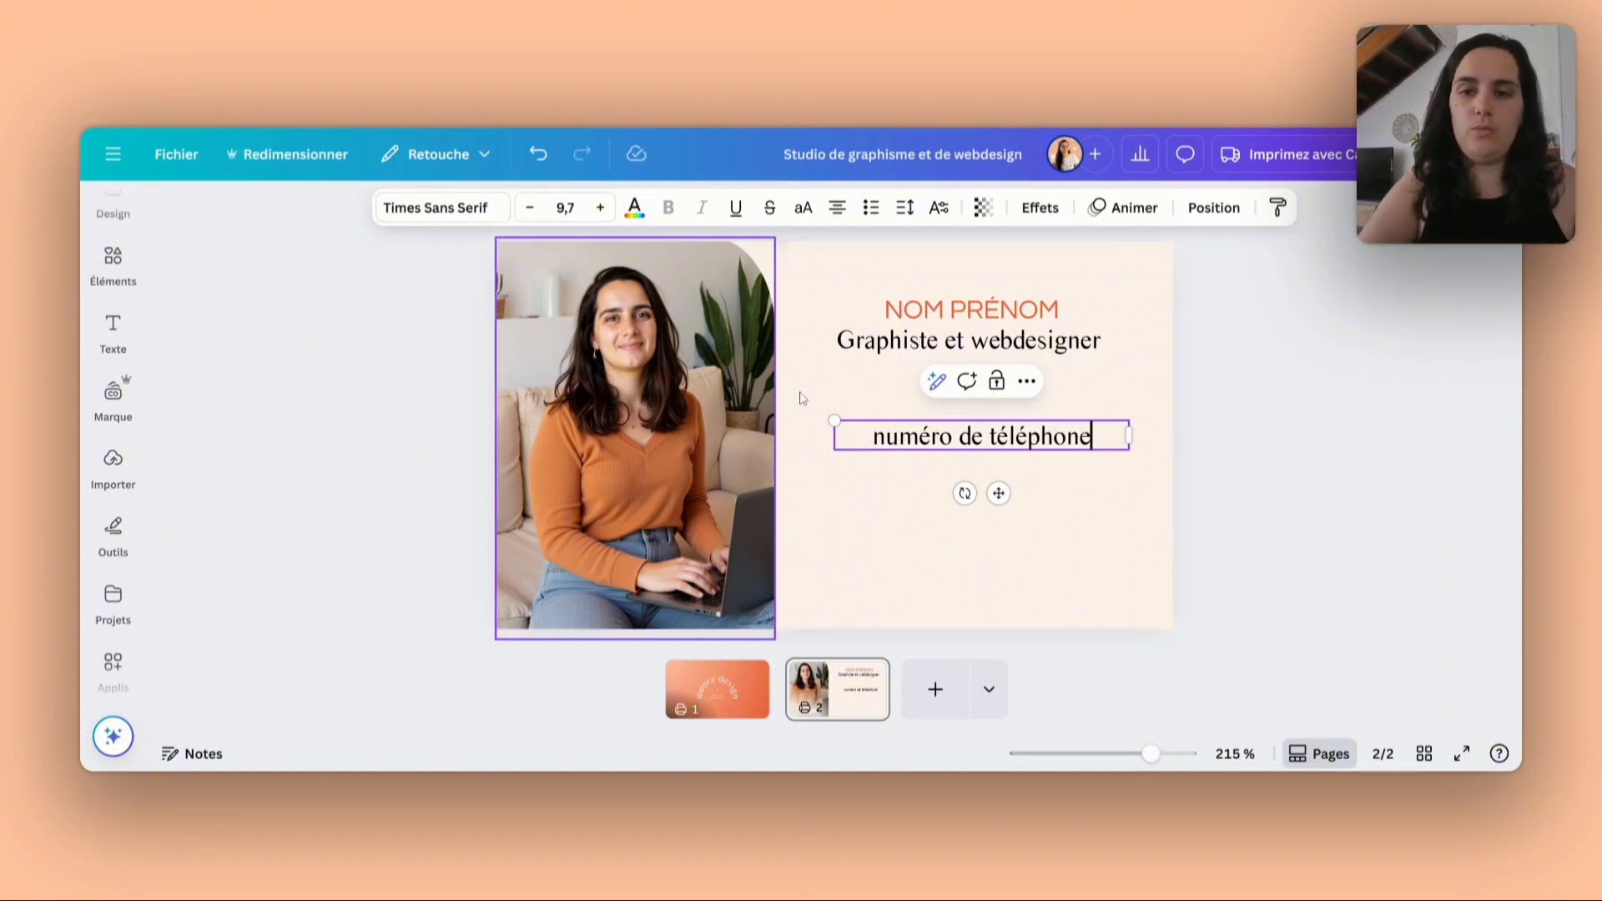
pyautogui.press('Escape')
# - Set the "numéro de téléphone" line to size 8, left-align it, narrow its box and shift it towards the photo
pyautogui.click(564, 207)
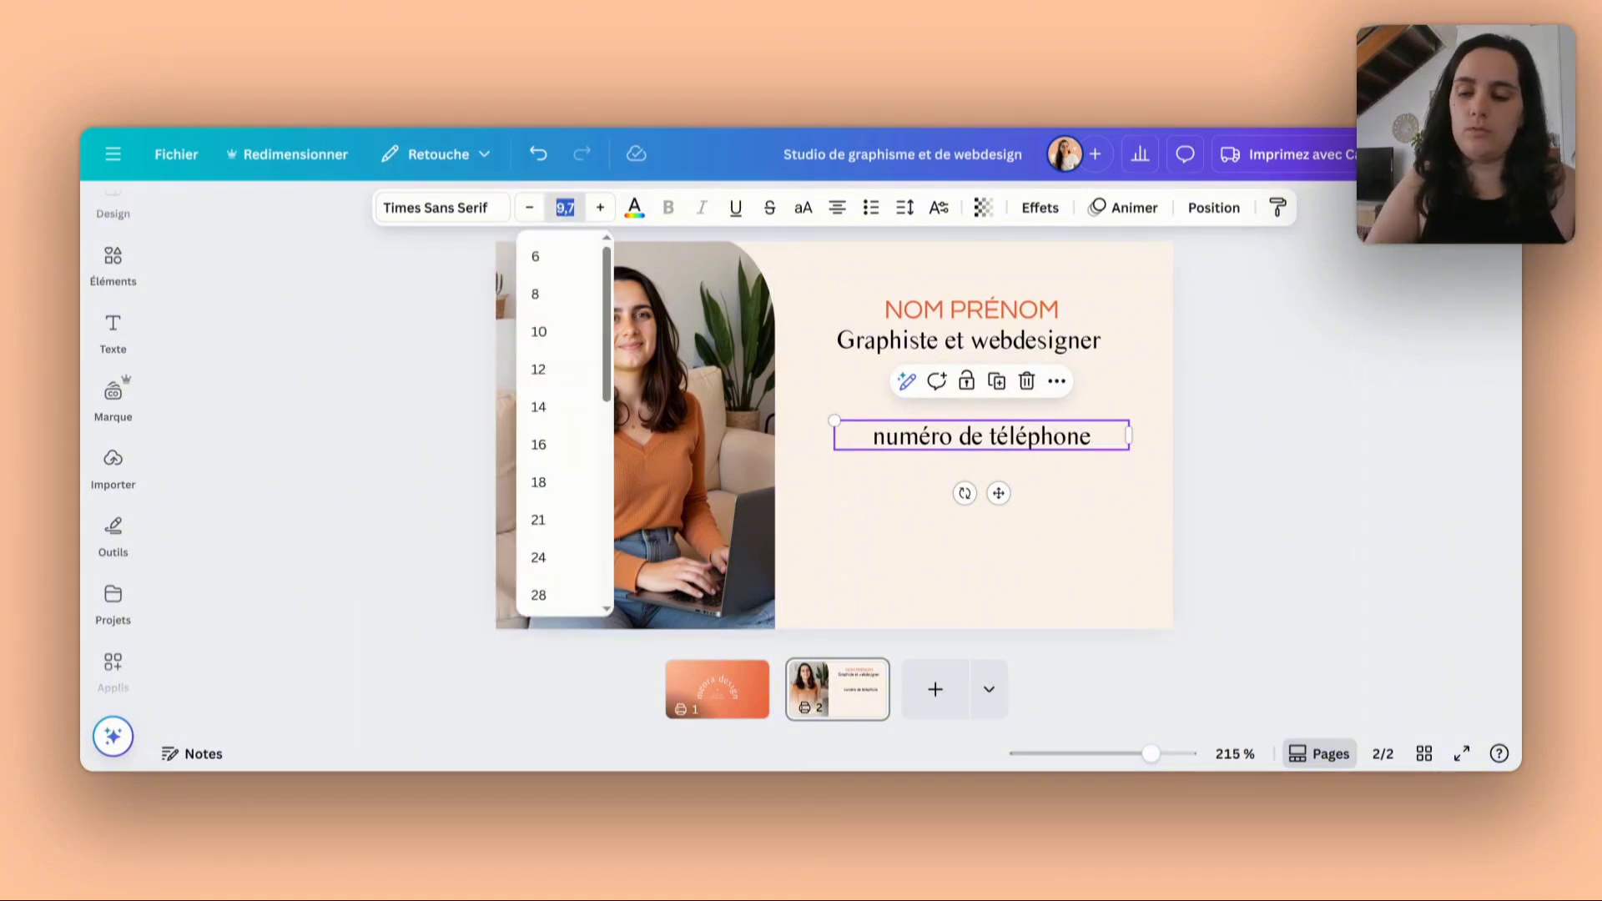
pyautogui.write('8')
pyautogui.press('Return')
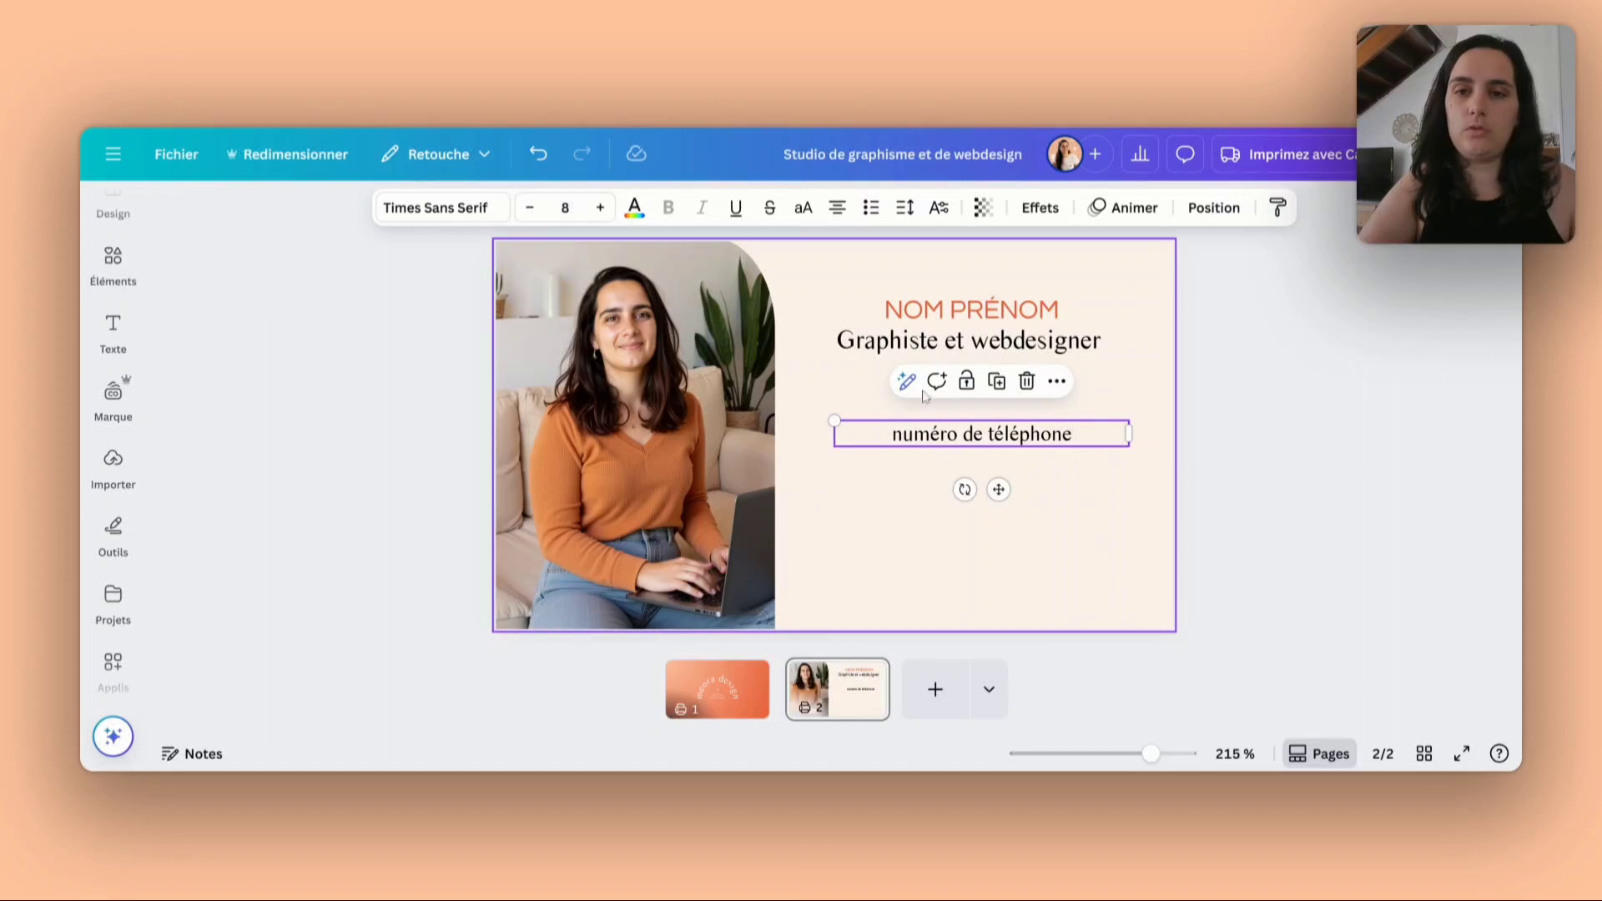
pyautogui.click(837, 207)
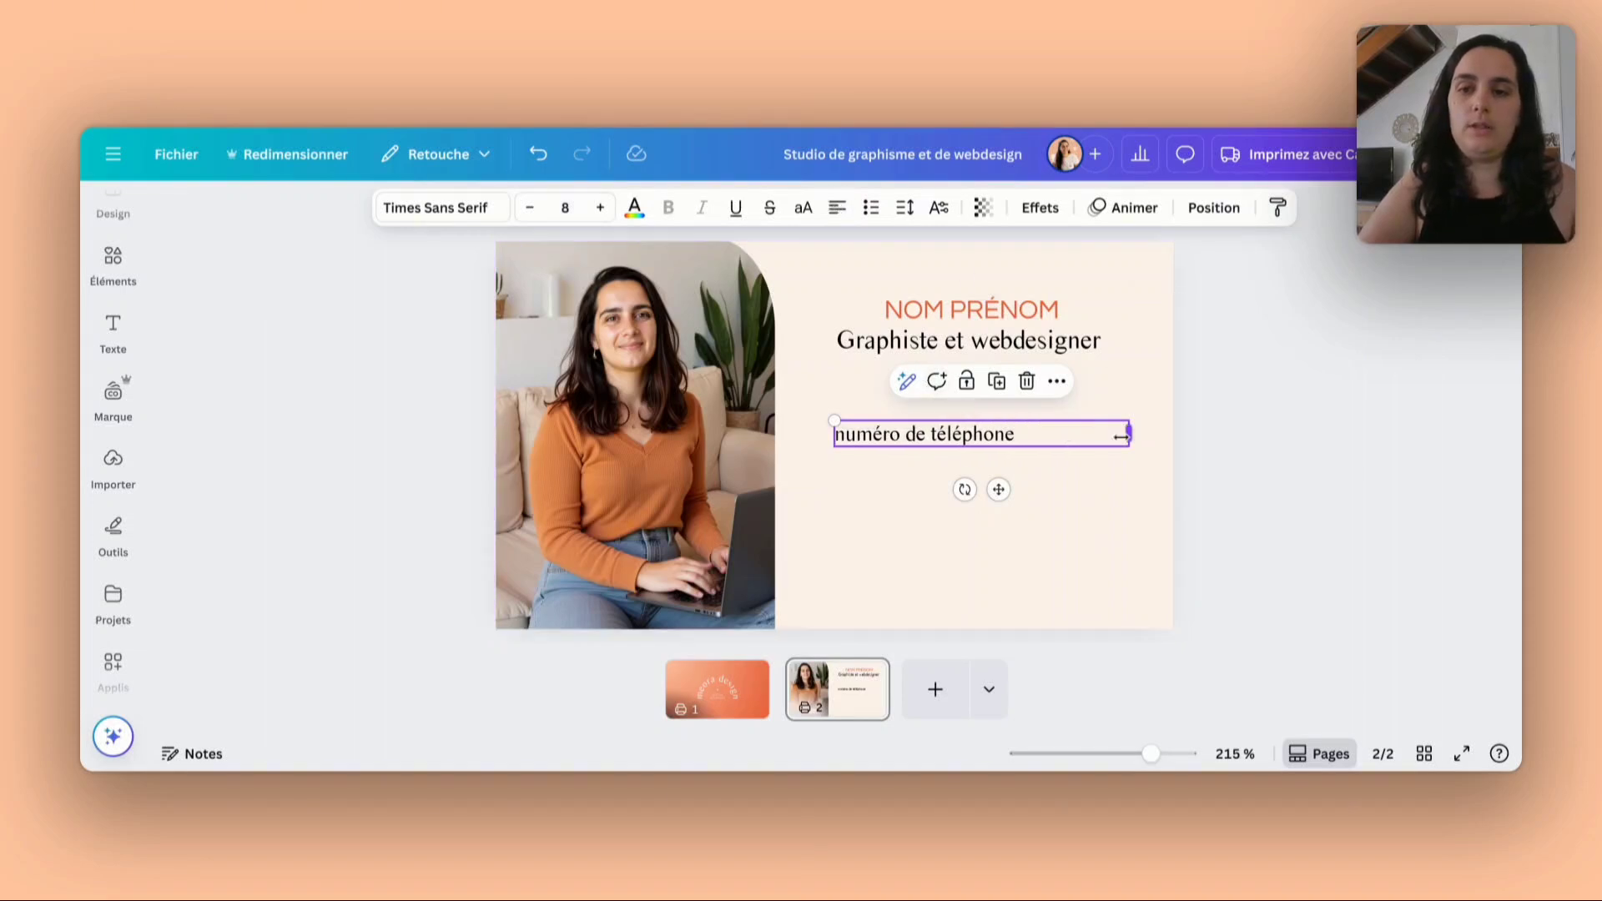
pyautogui.moveTo(1064, 439); pyautogui.dragTo(918, 460)
# - Duplicate the "numéro de téléphone" line, placing the copy directly beneath it, and change the copy's text to "réseau social"
pyautogui.click(993, 445)
pyautogui.click(932, 371)
pyautogui.doubleClick(917, 460)
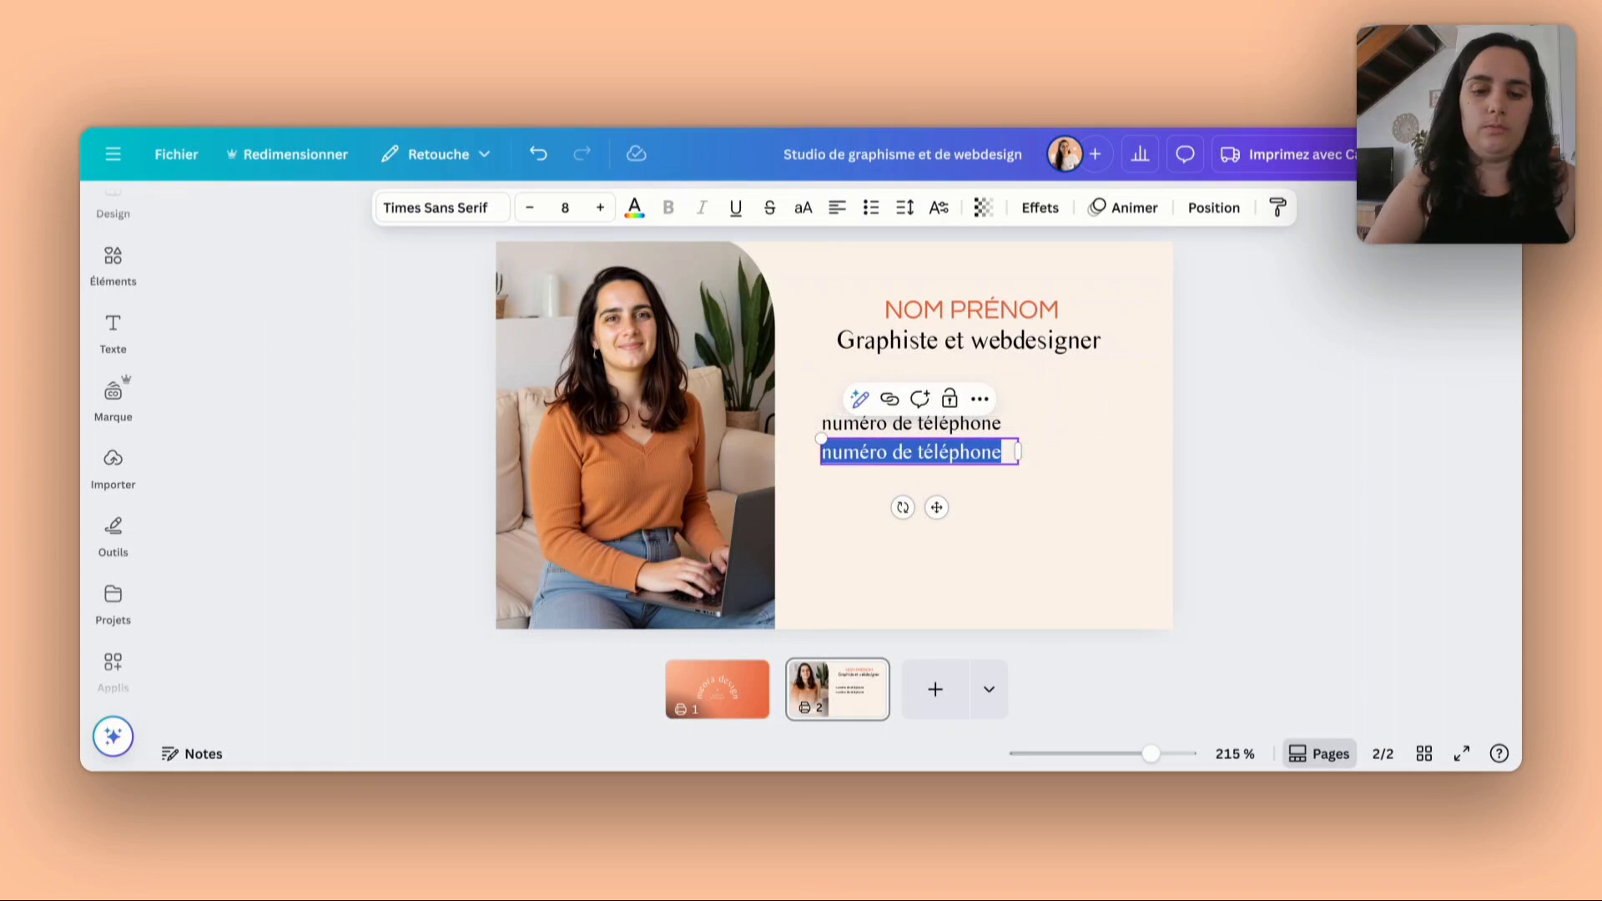
pyautogui.write('réseau')
pyautogui.write(' cocial')
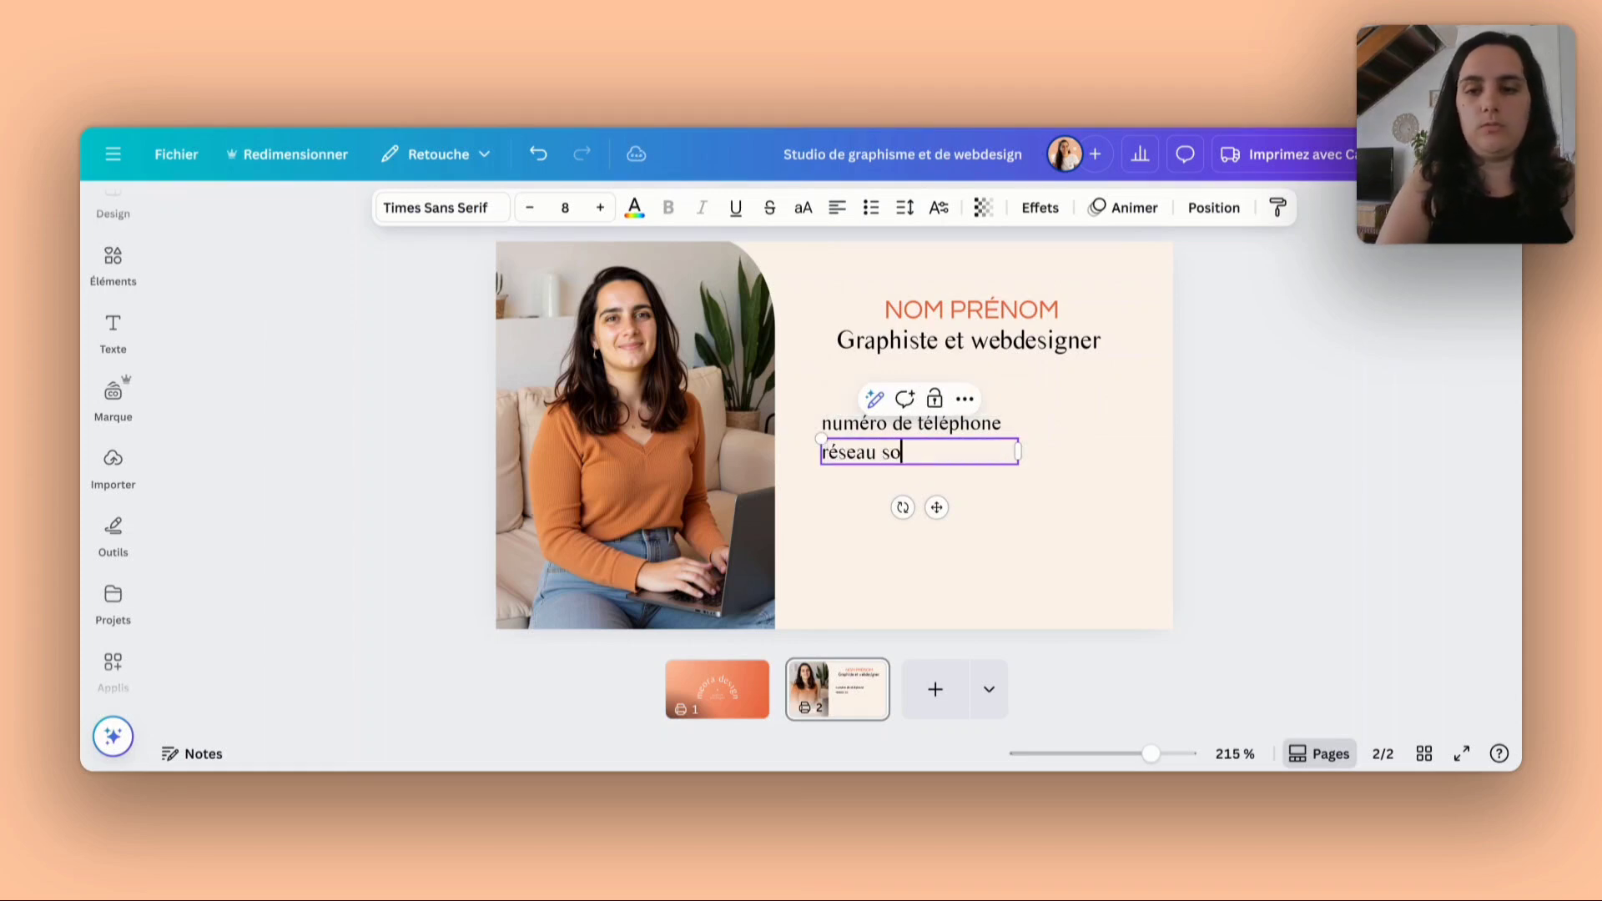
pyautogui.click(984, 481)
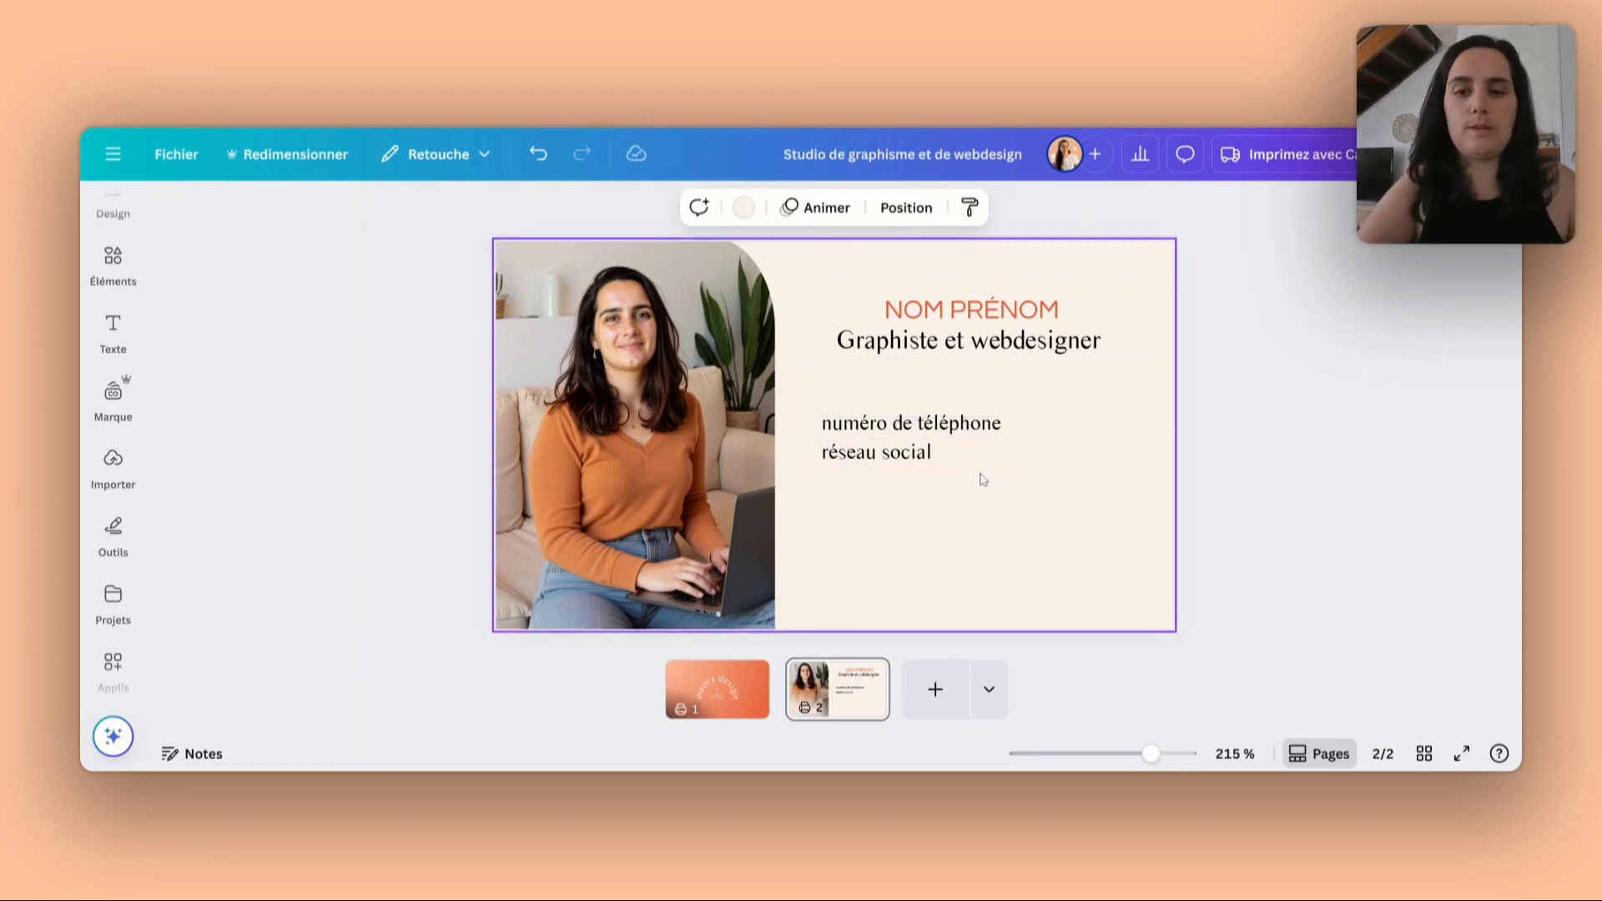
# - Duplicate the "réseau social" line directly below itself and replace the copy's wording with "site internet"
pyautogui.click(934, 450)
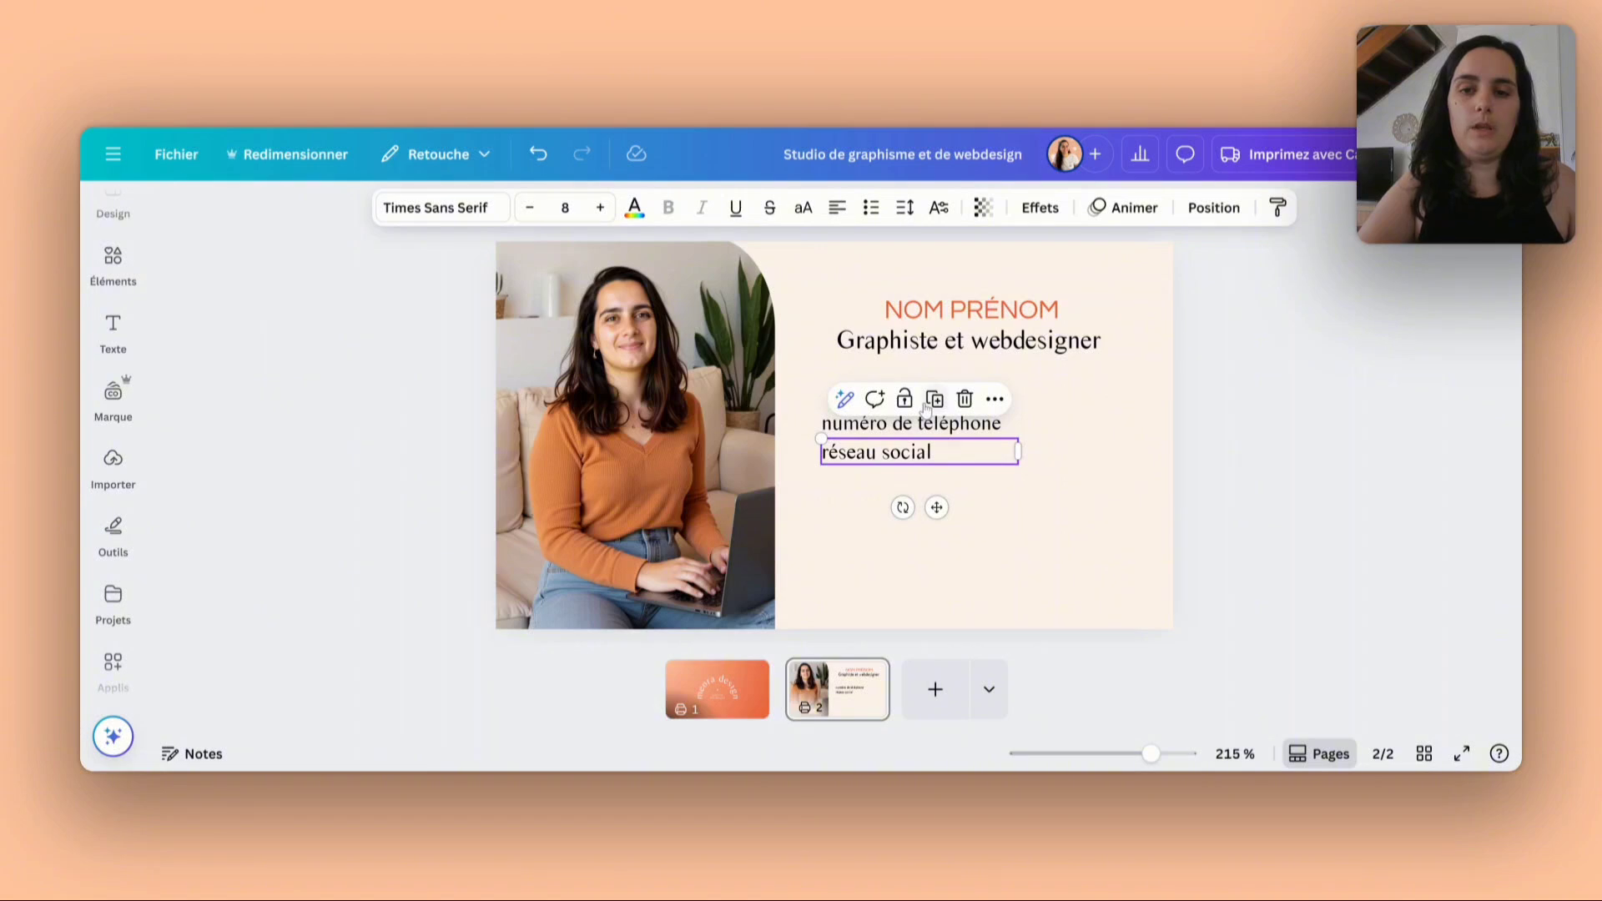
pyautogui.click(926, 405)
pyautogui.press('Return')
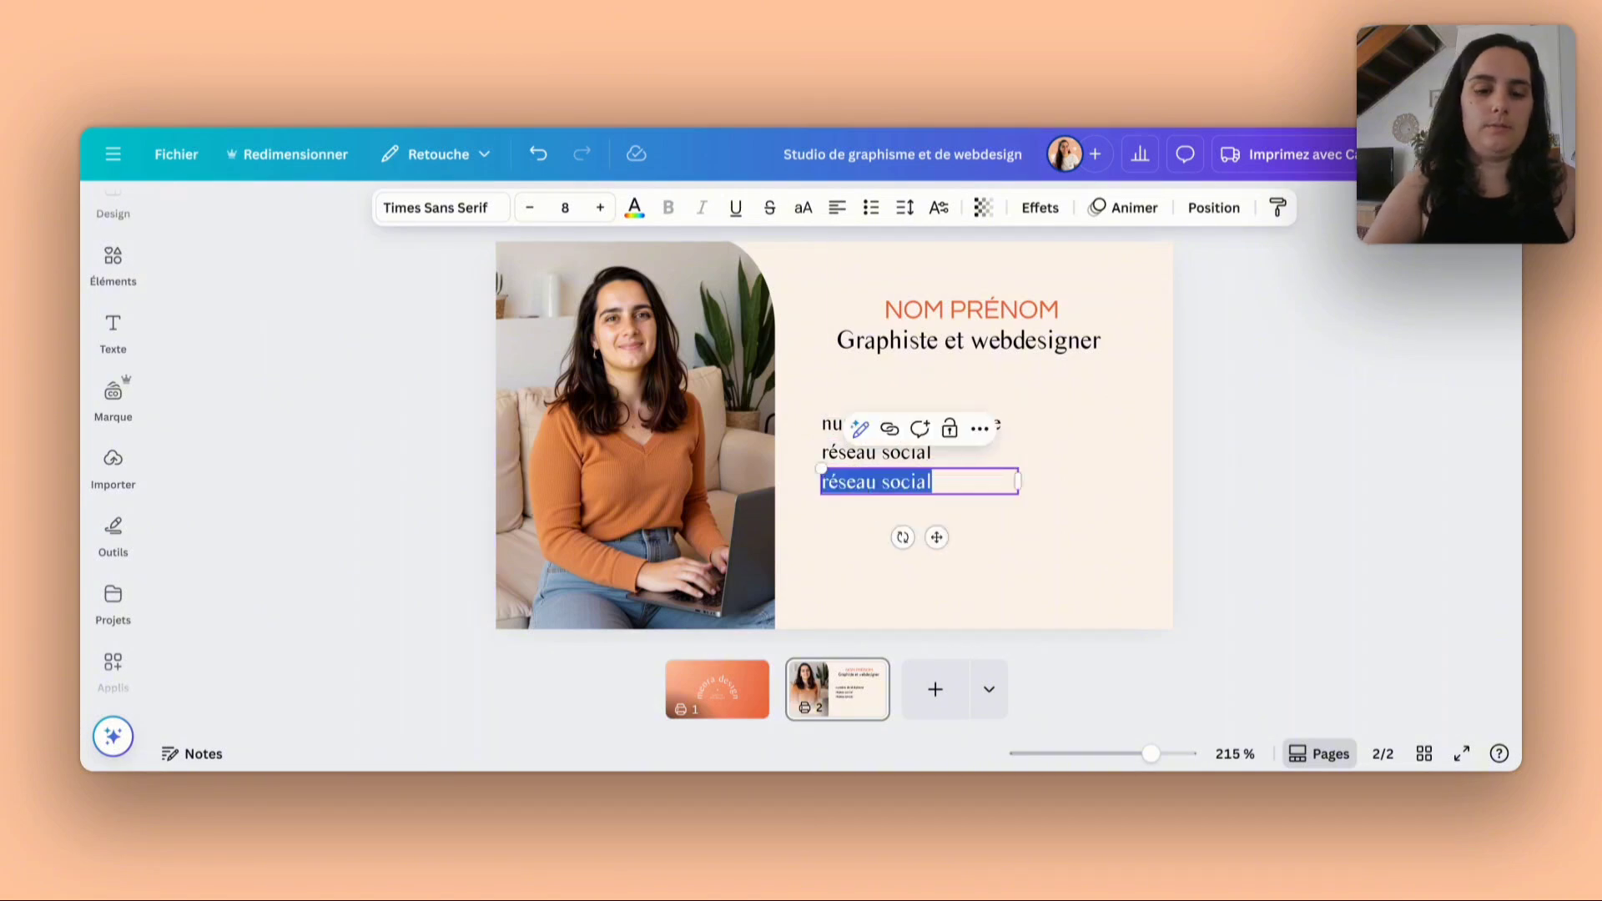
pyautogui.write('site interne')
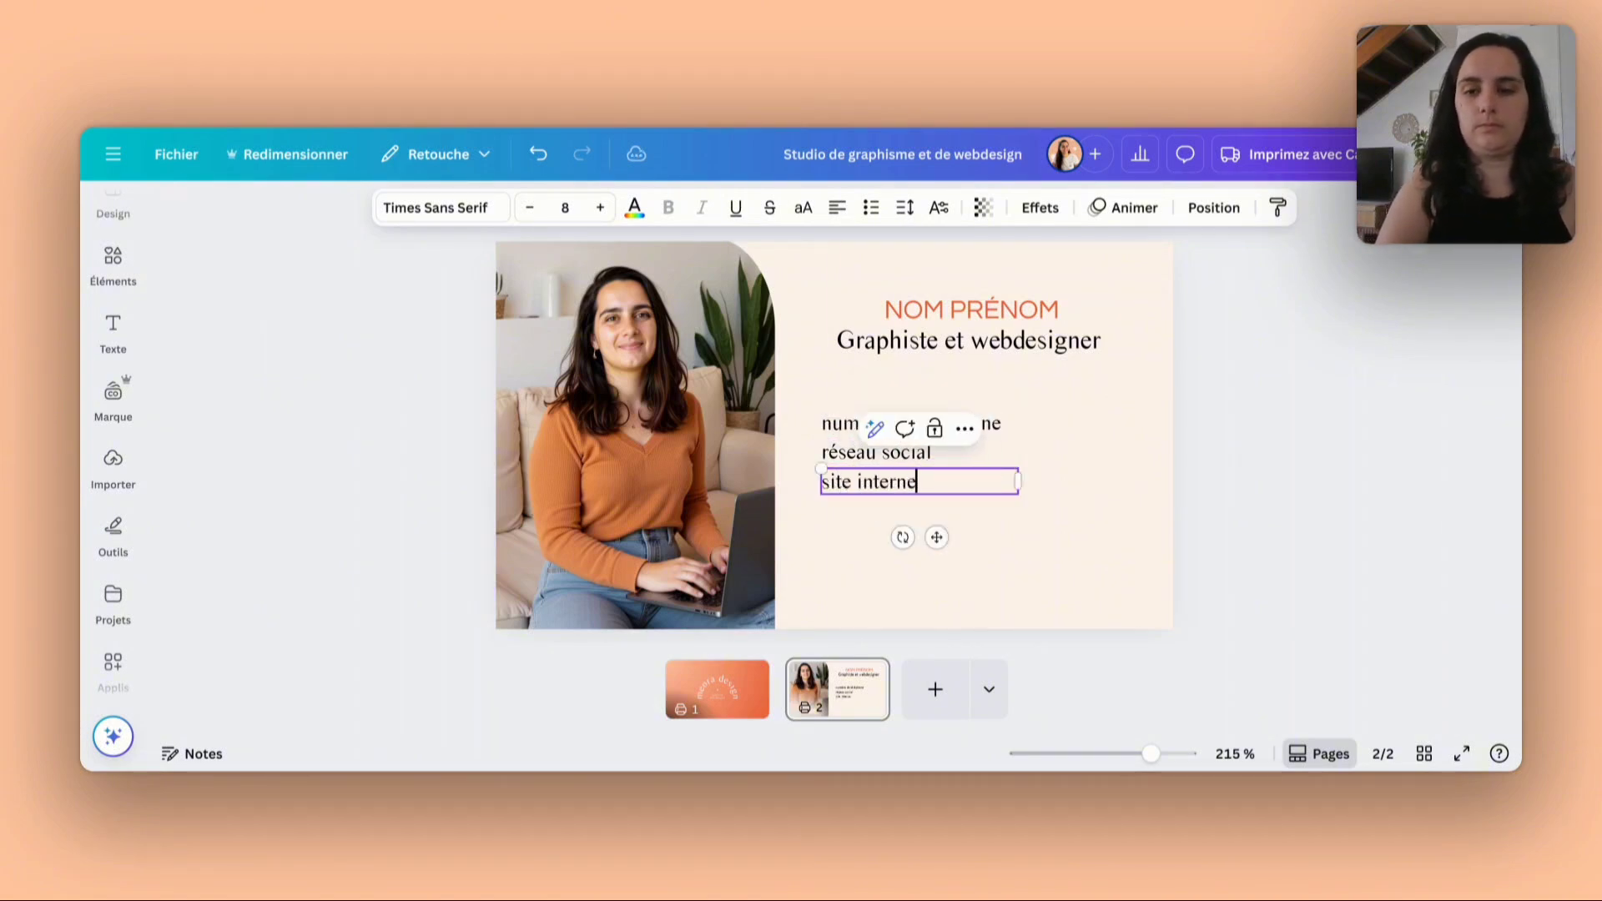
pyautogui.write('t')
pyautogui.click(1096, 469)
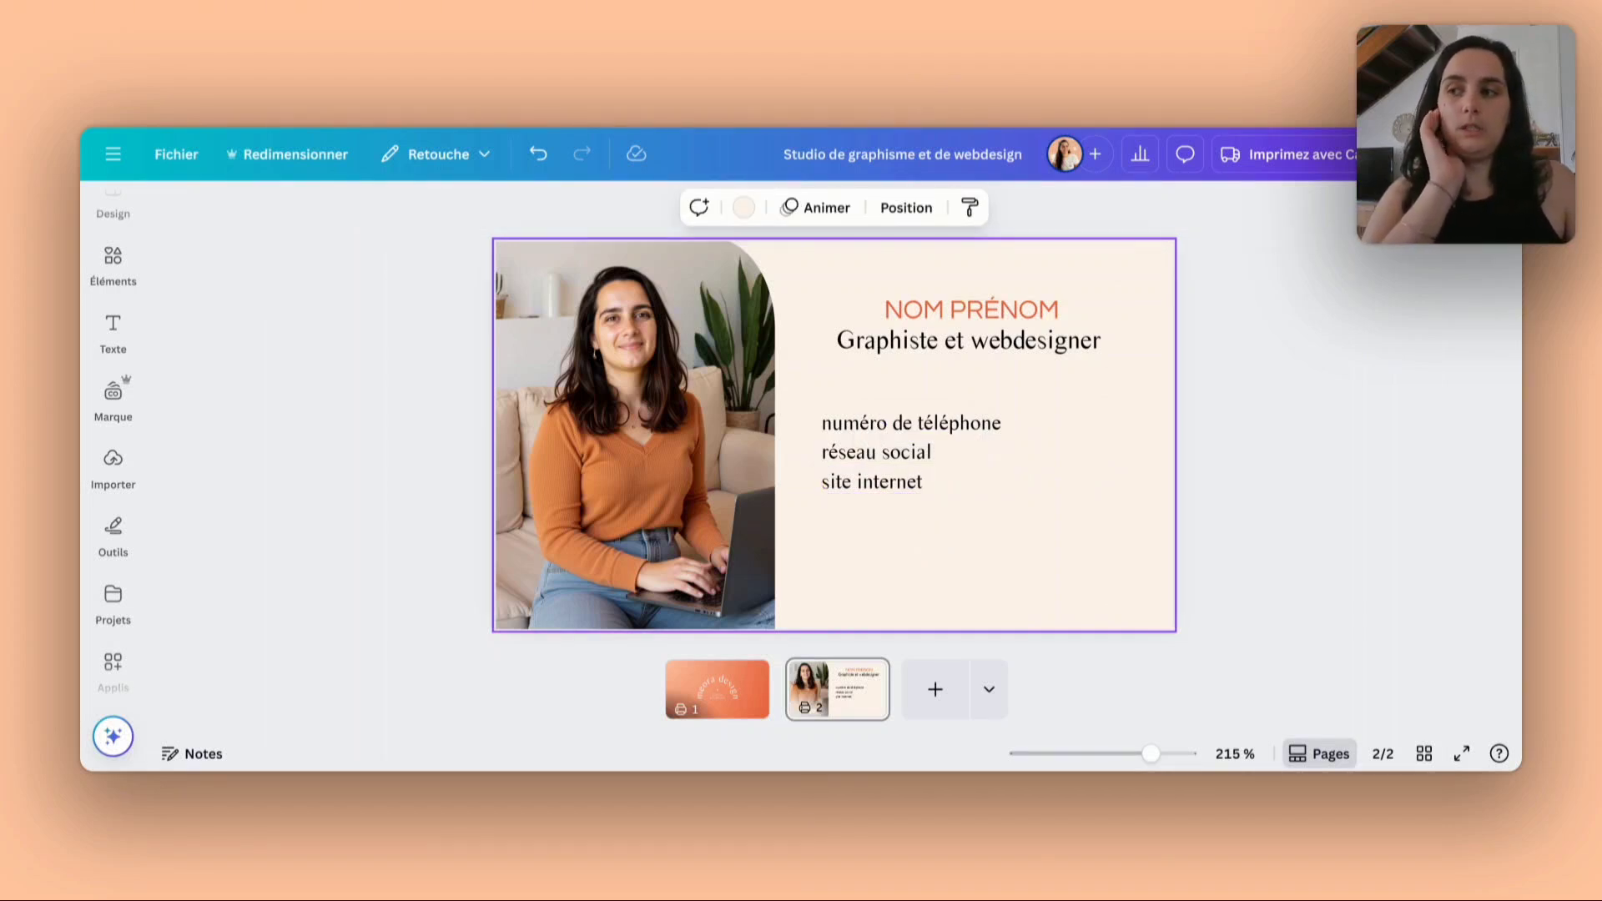
# - Duplicate the "site internet" line, align the copy under the other contact lines and reword it as "adresse e-mail"
pyautogui.click(889, 488)
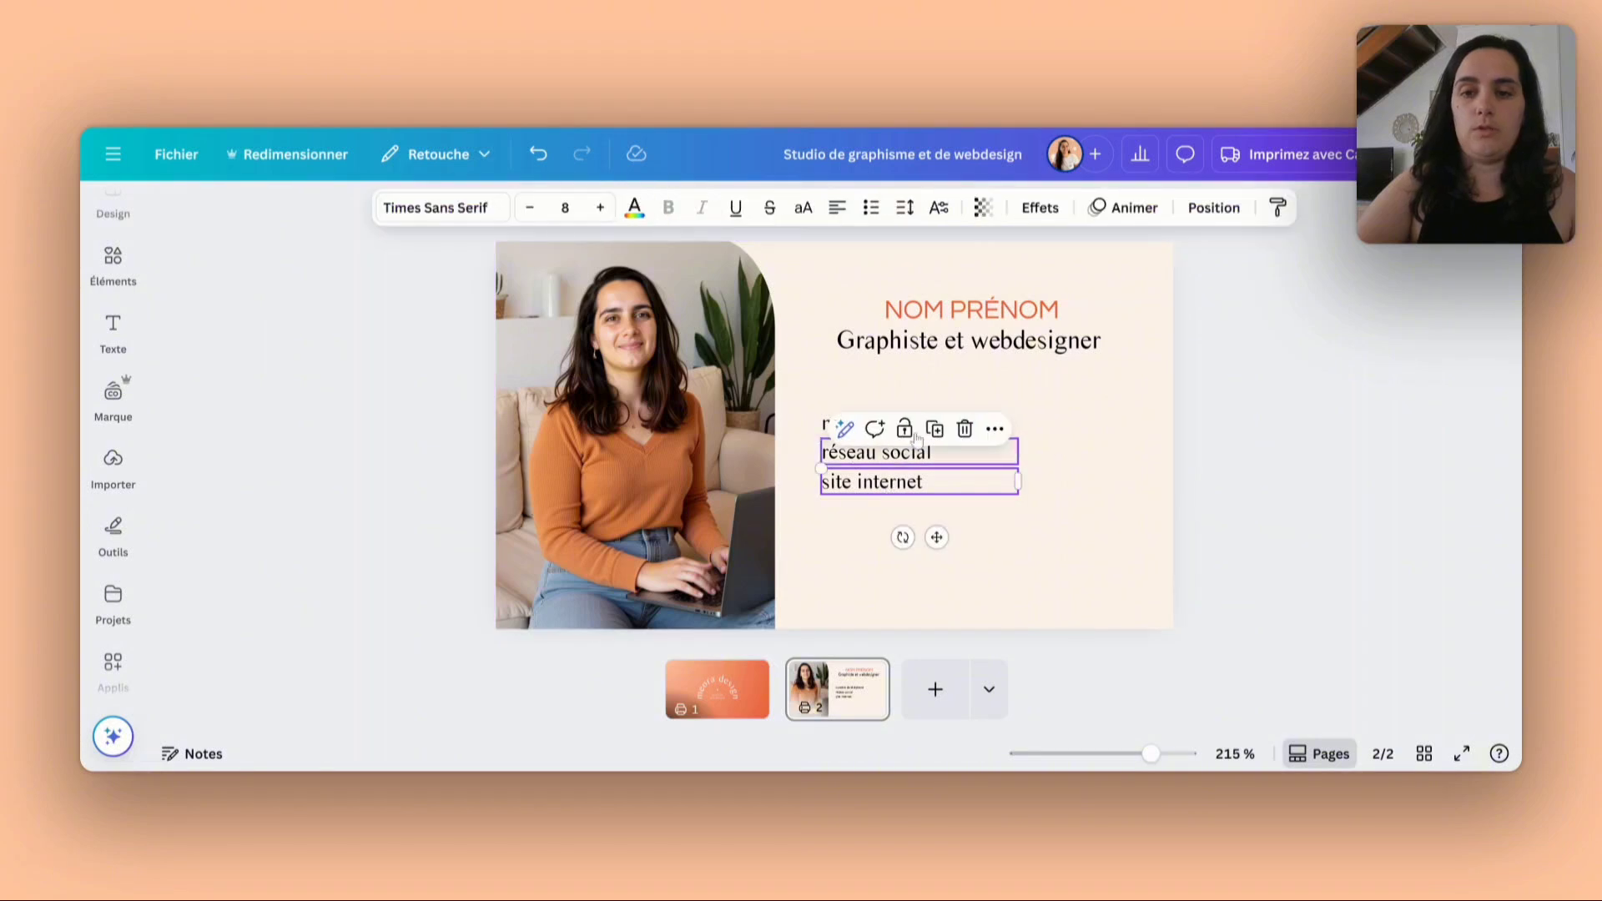
pyautogui.click(935, 428)
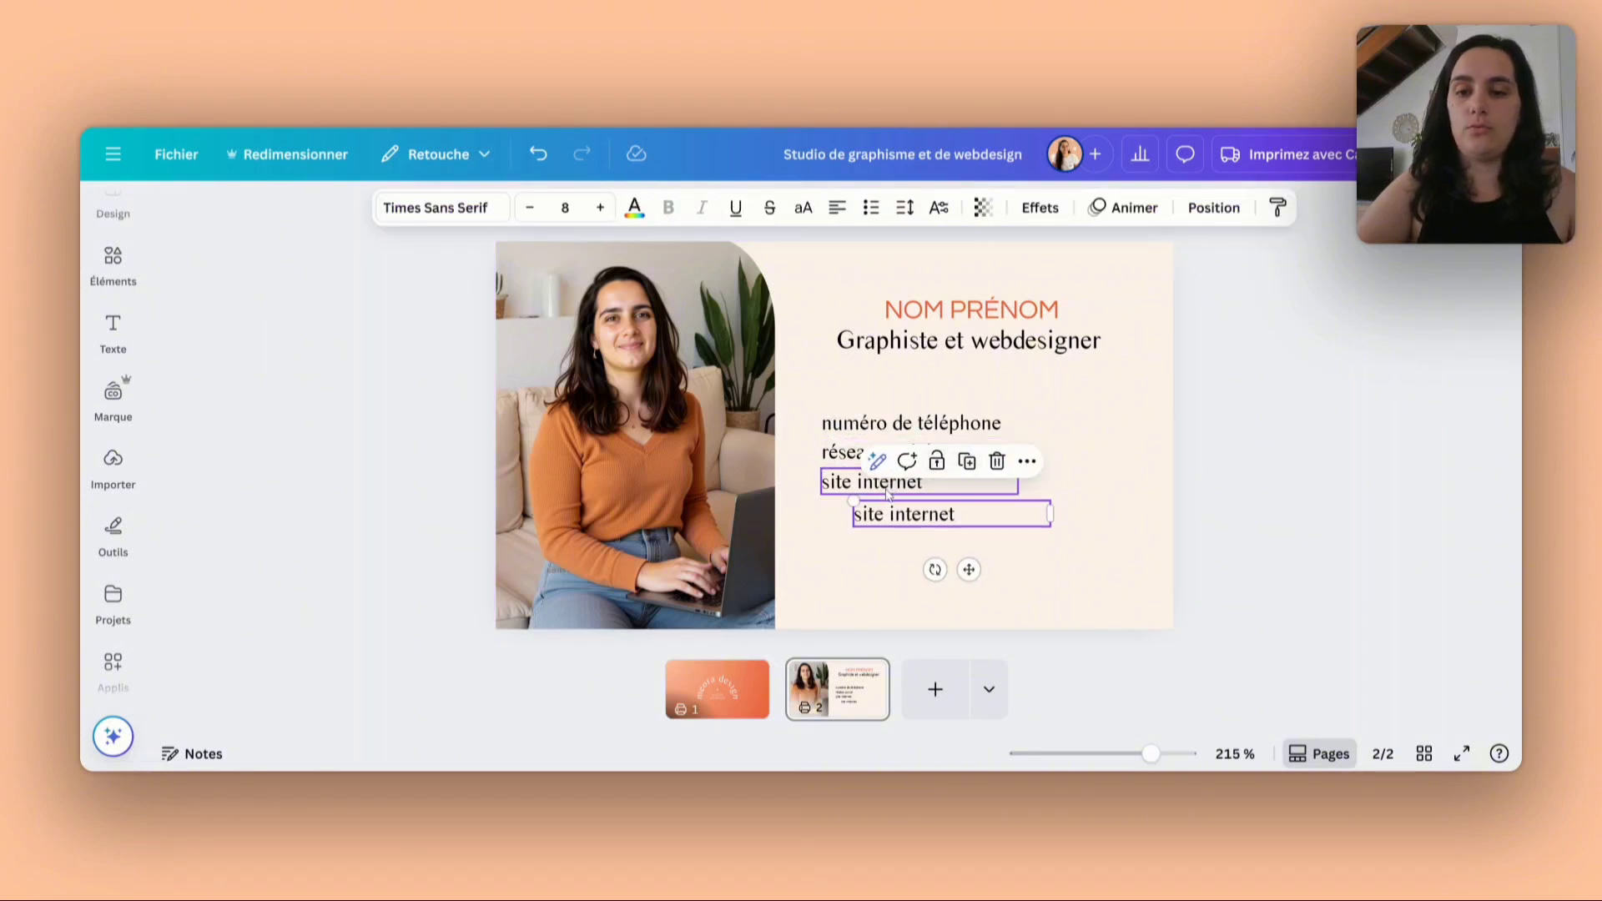
pyautogui.moveTo(897, 514); pyautogui.dragTo(864, 514)
pyautogui.doubleClick(868, 513)
pyautogui.write('a')
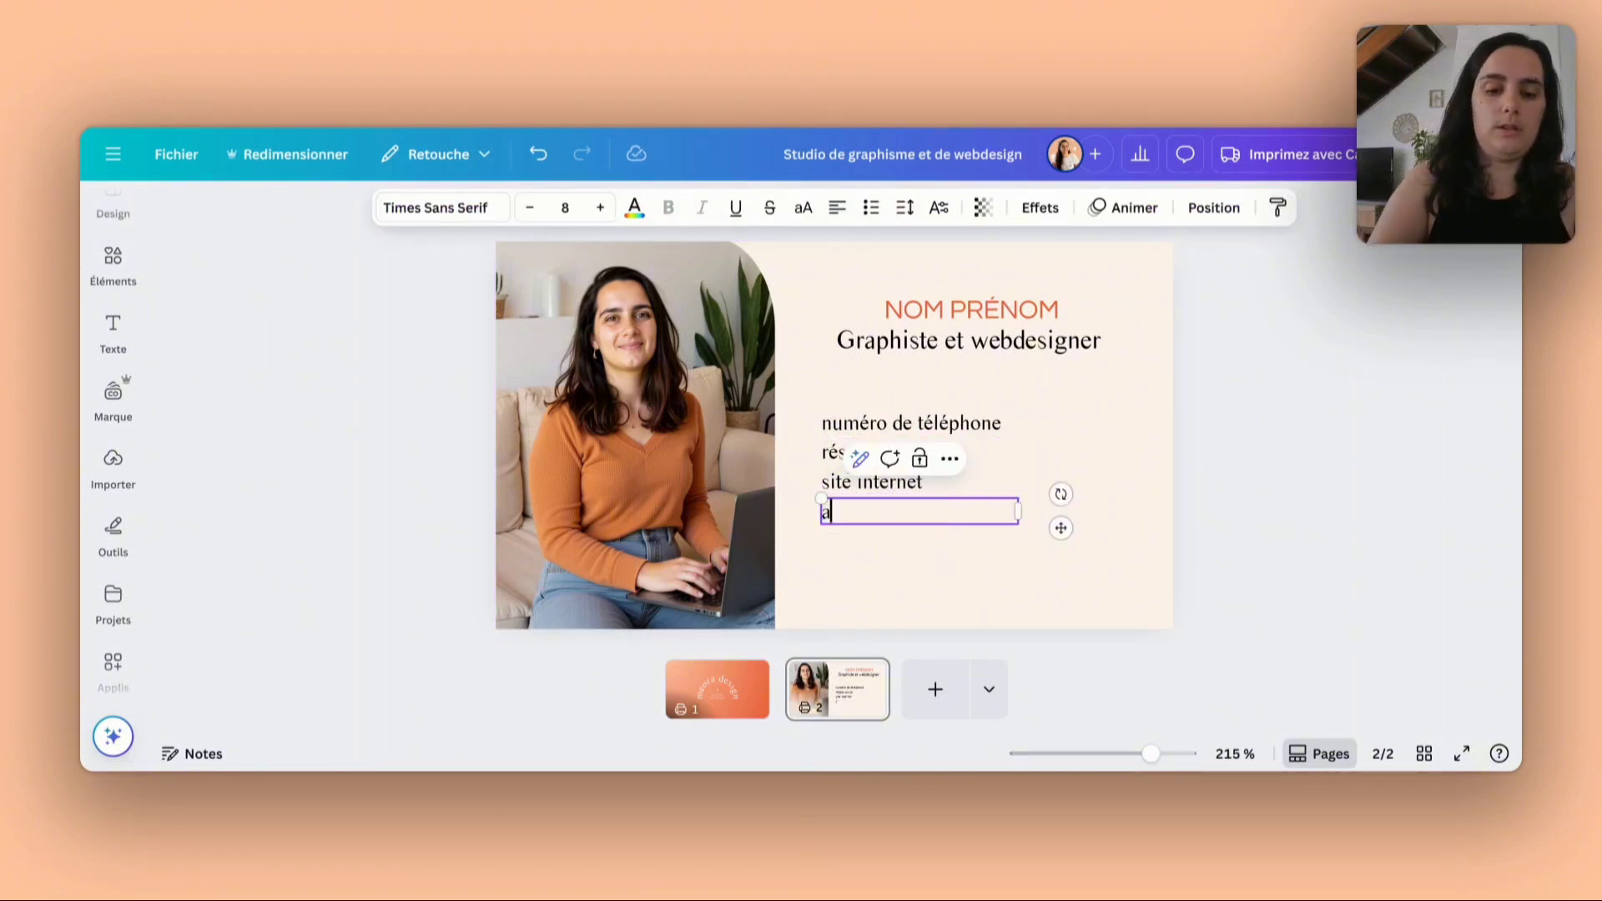
pyautogui.write('dresse e-')
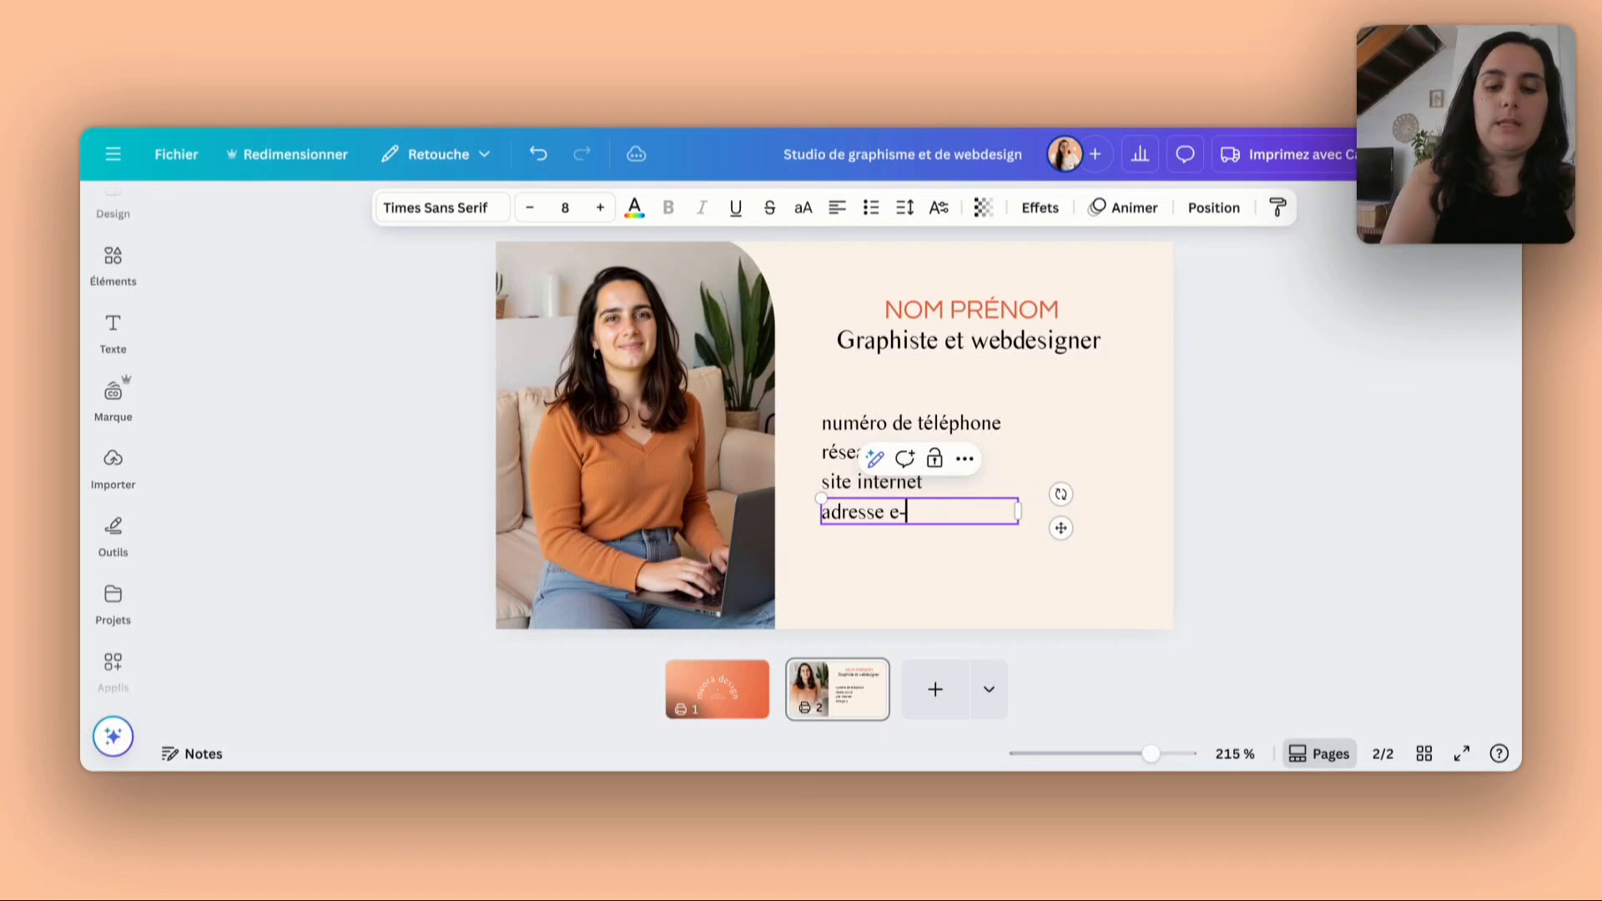
pyautogui.write('mail')
pyautogui.click(1073, 453)
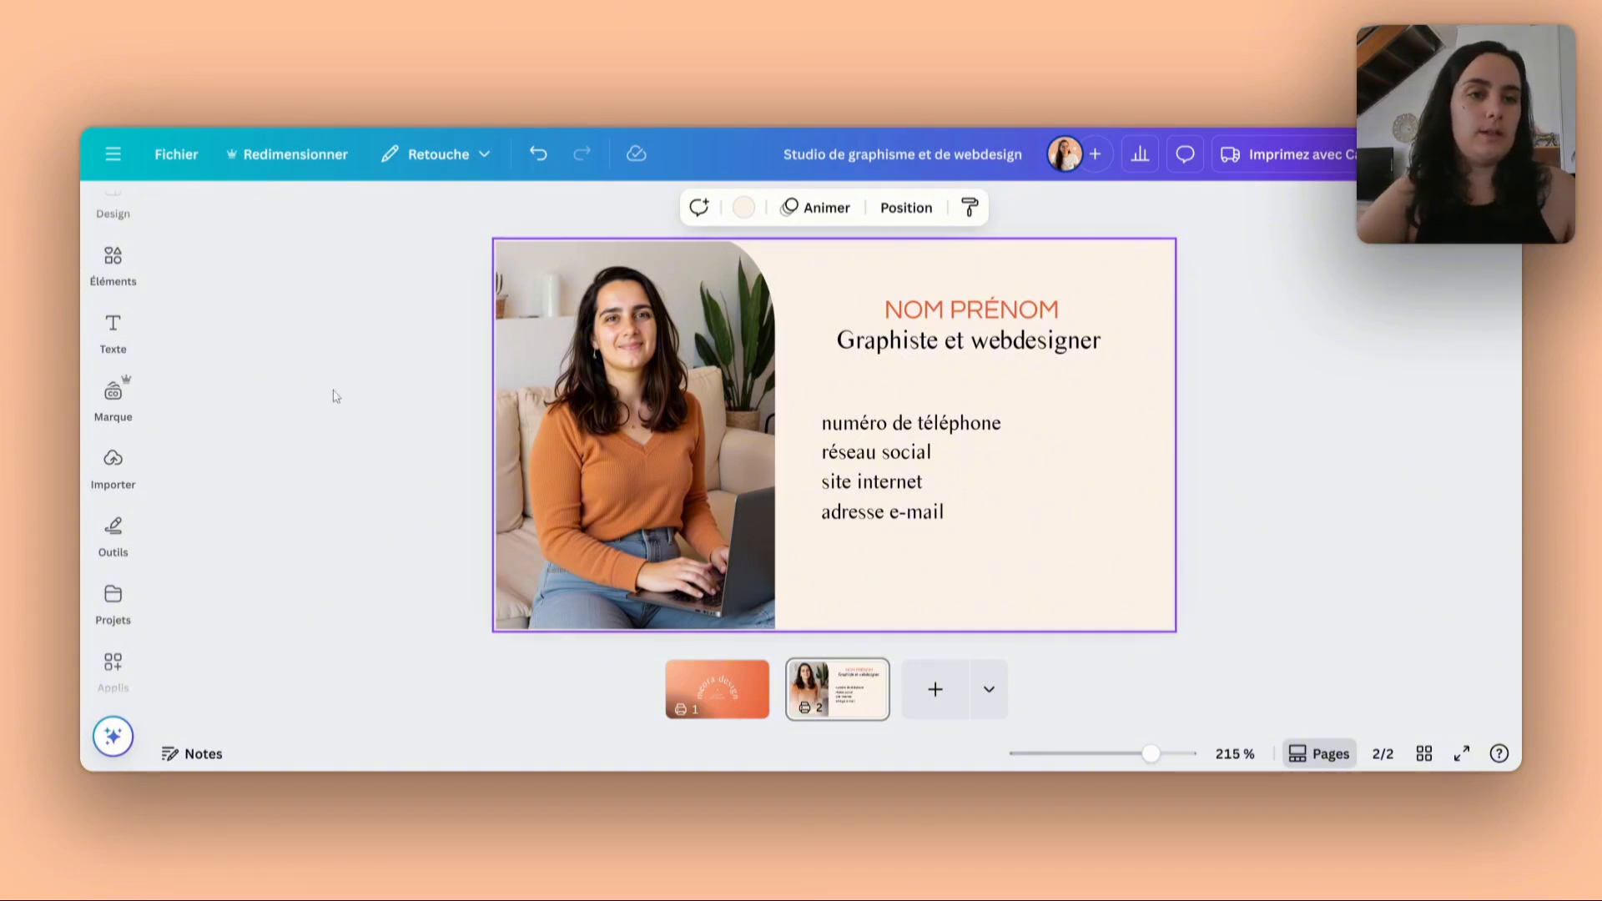
# - Search the elements library for "icone contact" and look through the illustration results for matching round contact icons
pyautogui.click(96, 266)
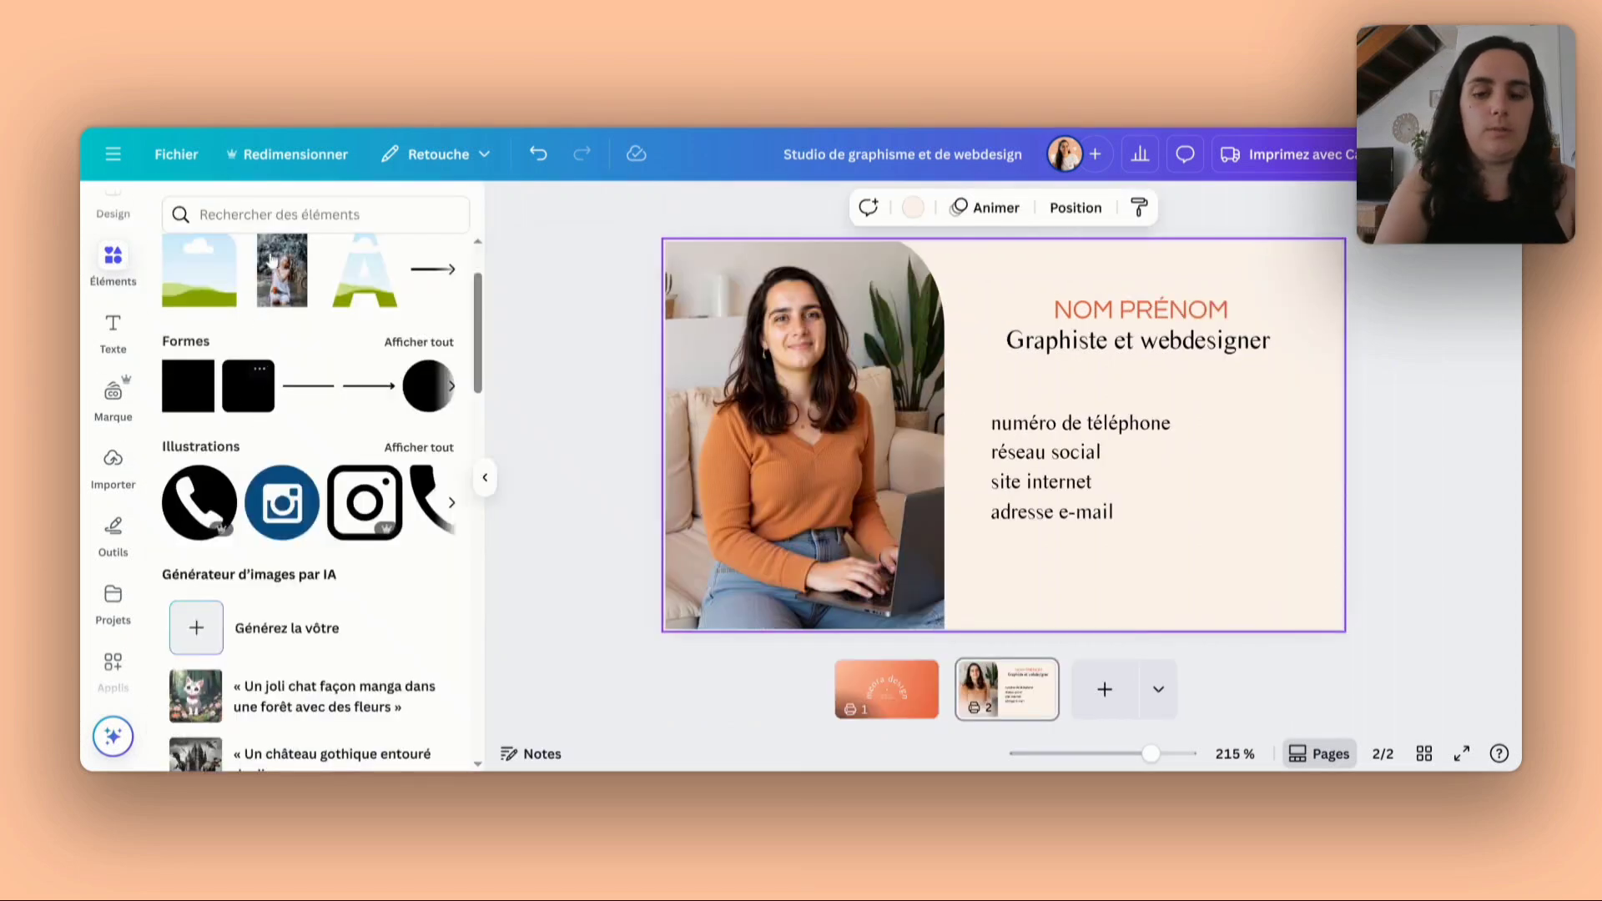
pyautogui.click(284, 218)
pyautogui.write('icone contact')
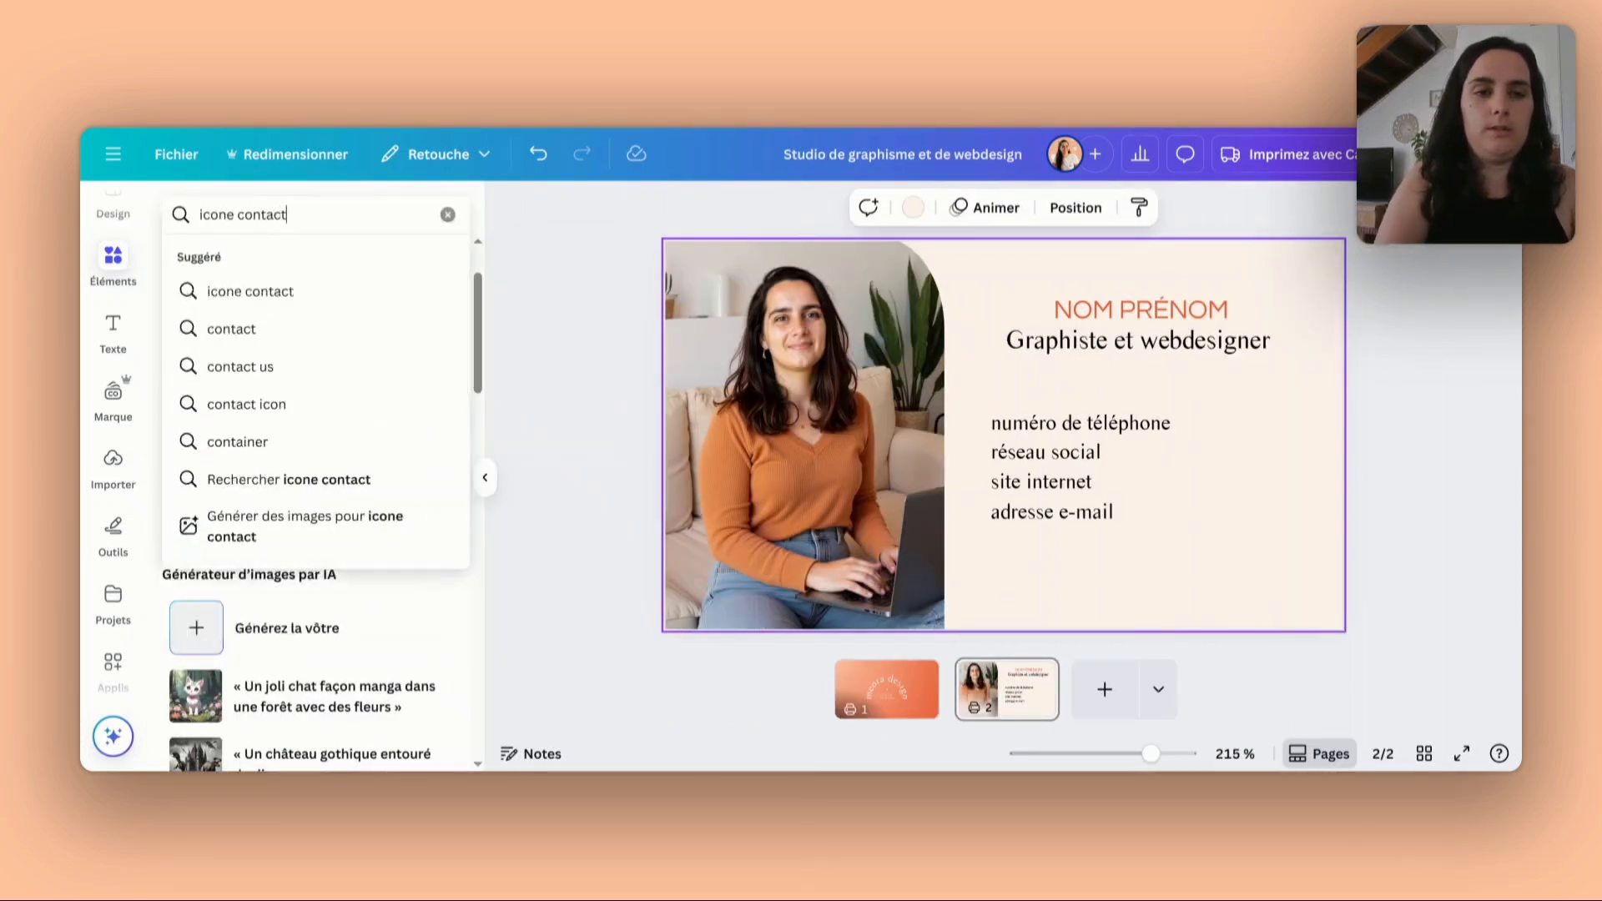
pyautogui.press('Return')
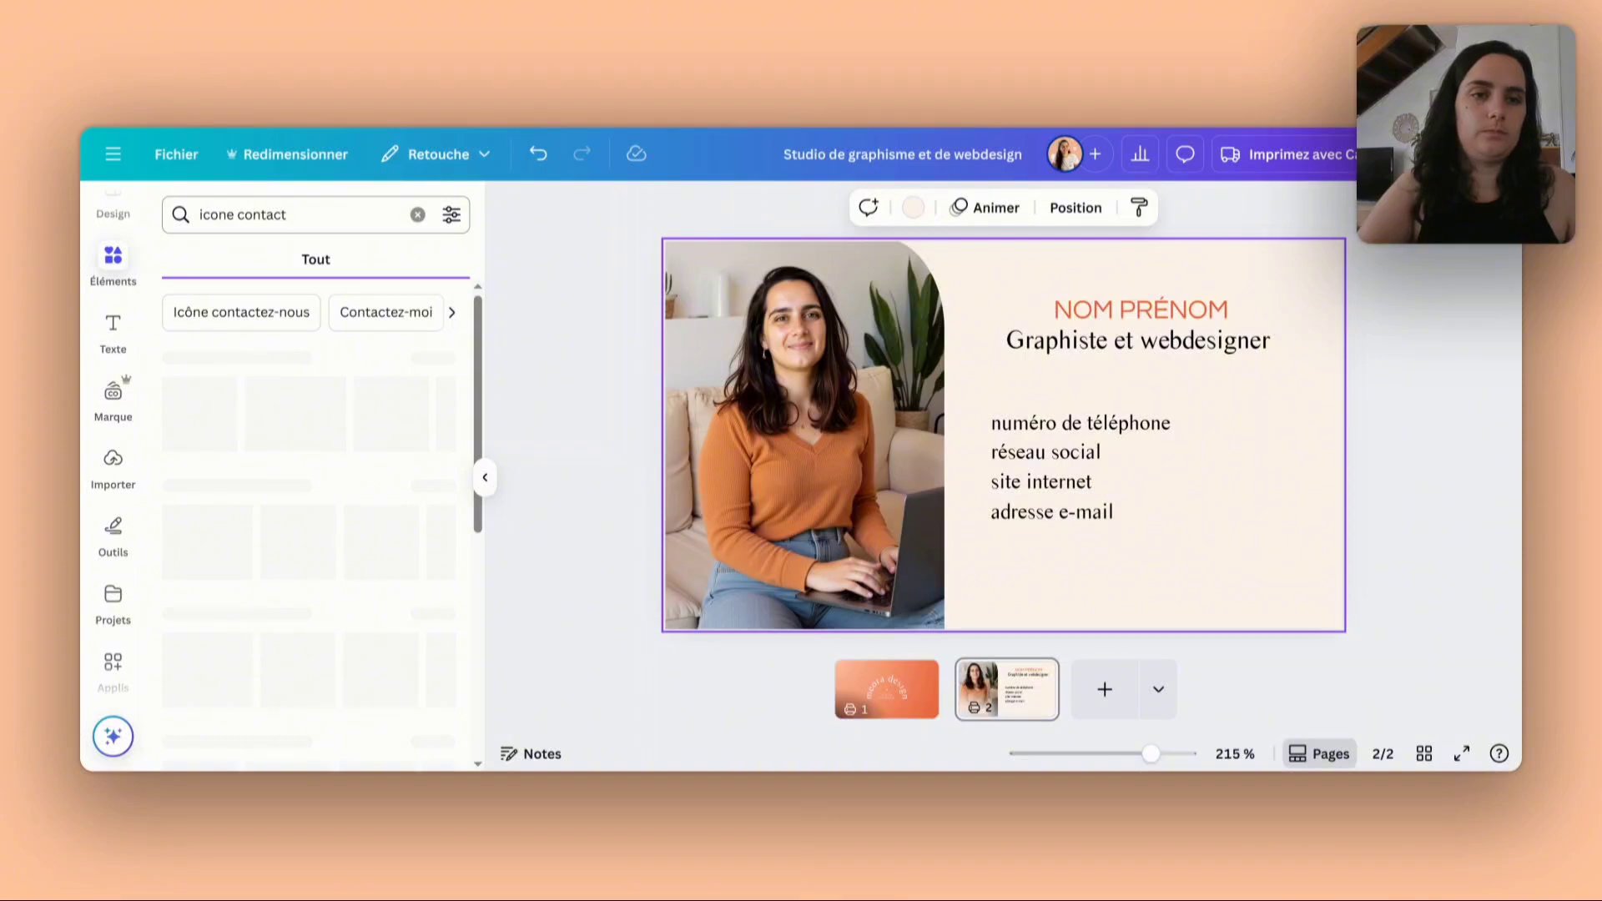
pyautogui.click(234, 214)
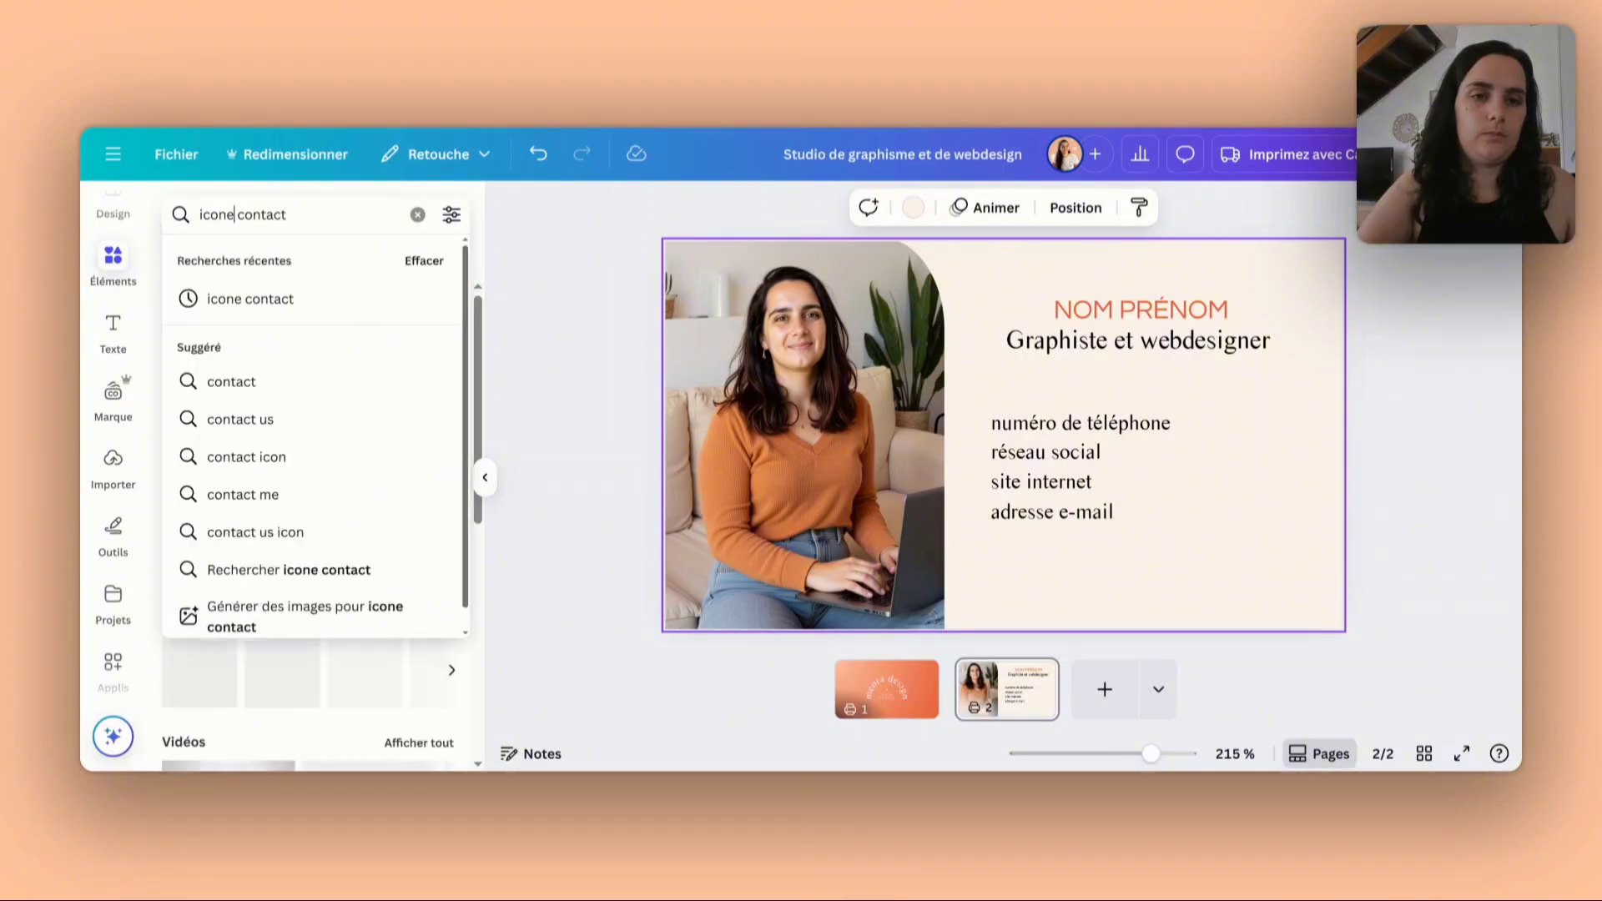
pyautogui.click(325, 289)
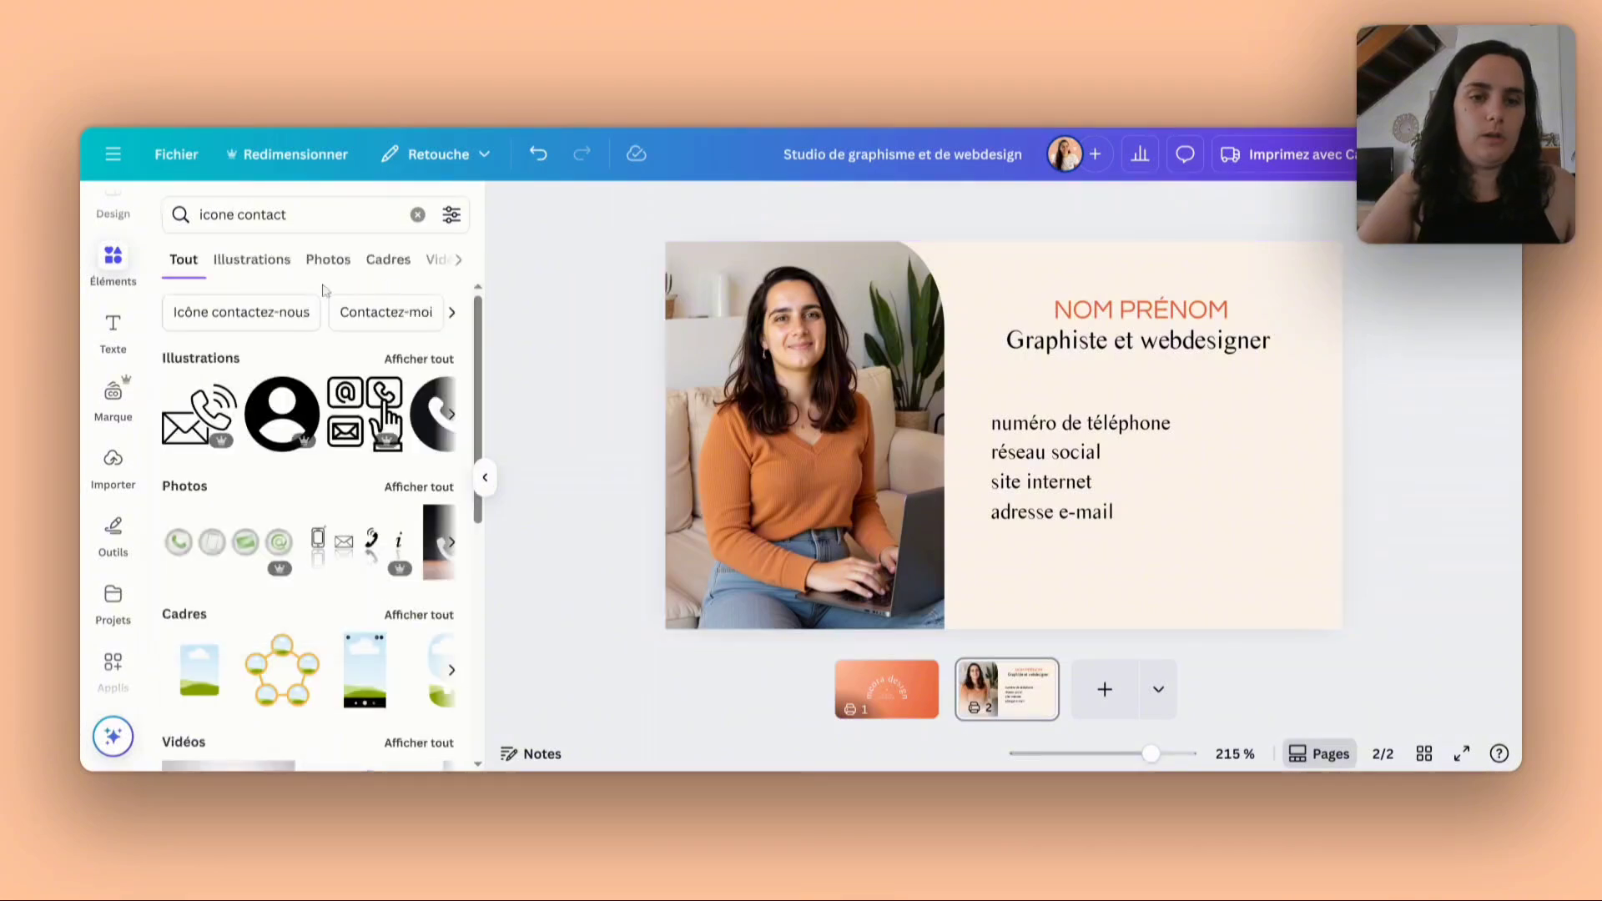
pyautogui.click(253, 260)
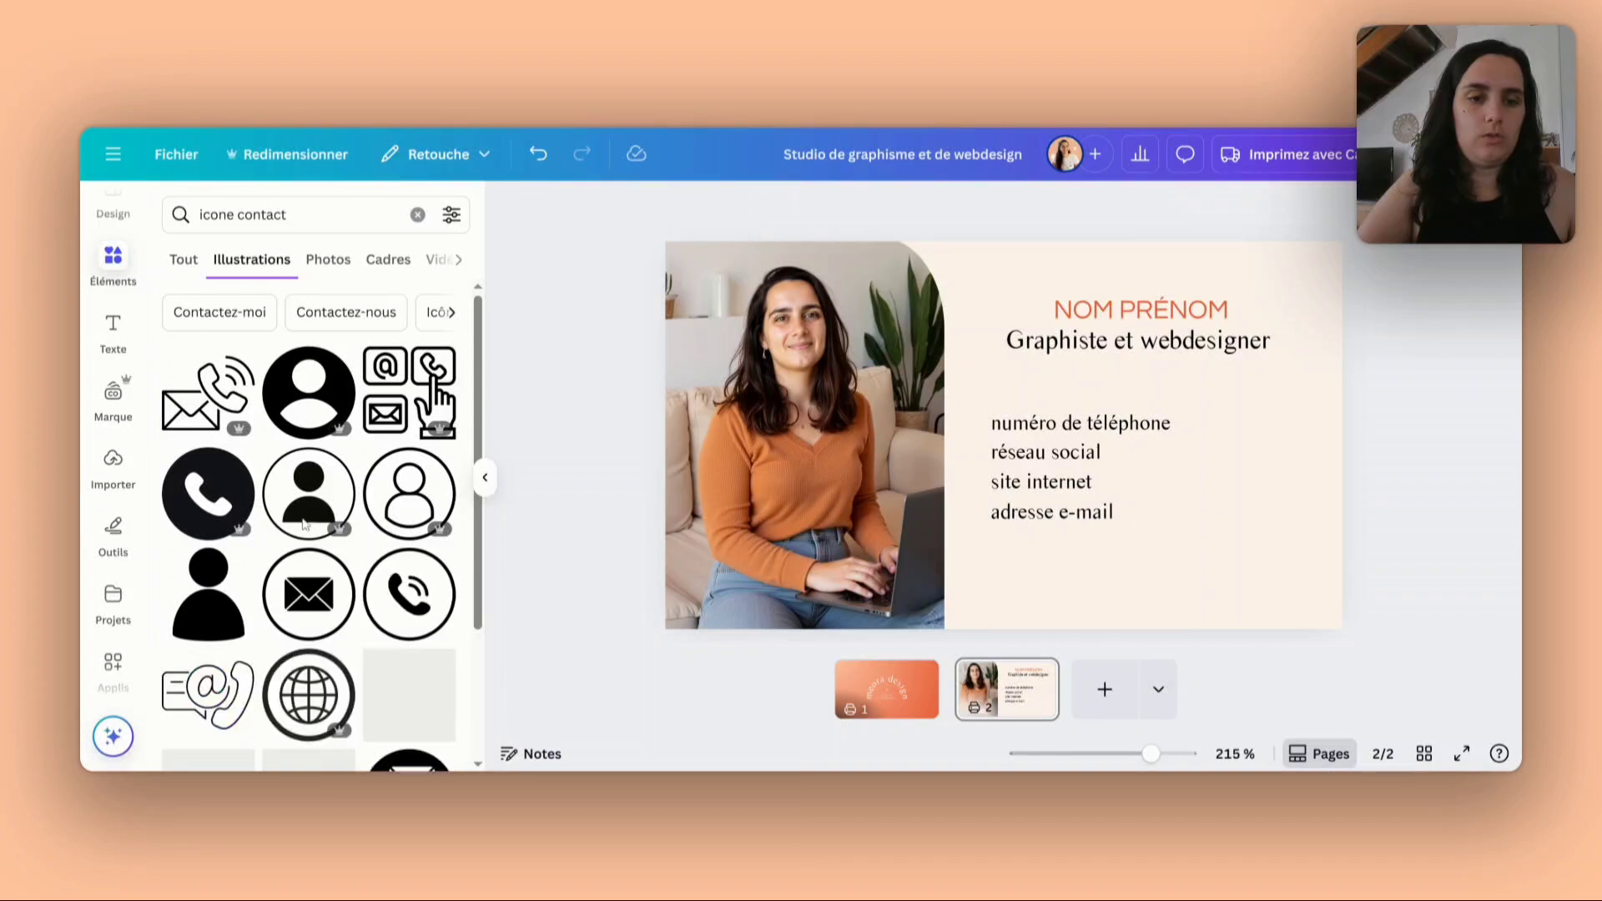
pyautogui.scroll(-1, 294, 519)
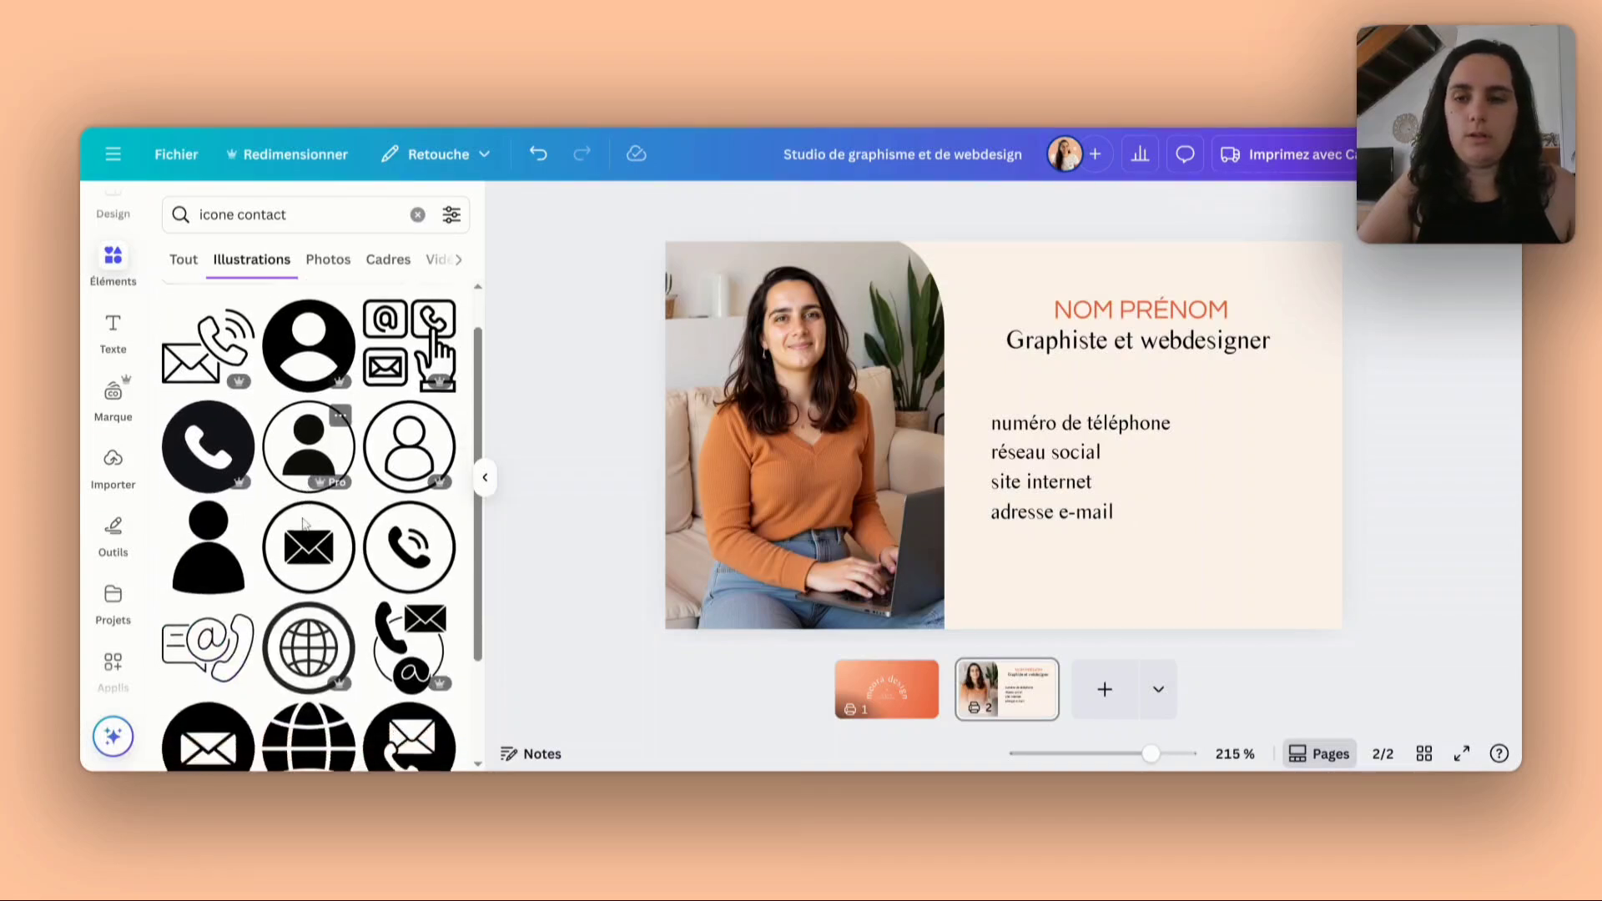
# - Insert the round phone icon, shrink it beside the "numéro de téléphone" line and recolour it in the brand's first main colour, red-orange
pyautogui.click(207, 445)
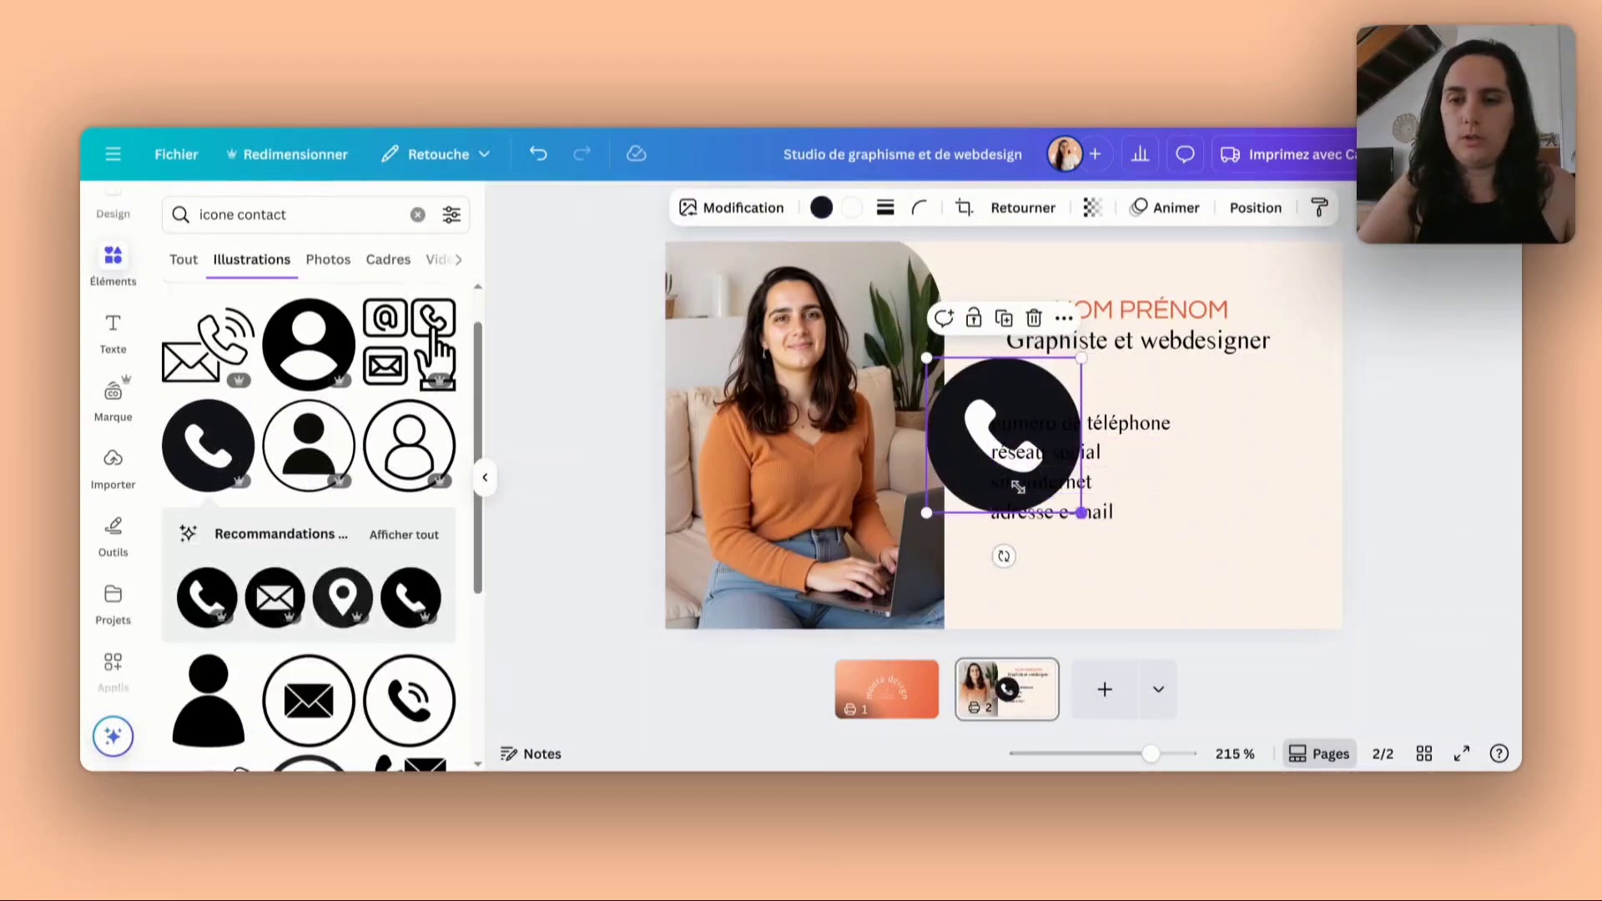
pyautogui.moveTo(1081, 513); pyautogui.dragTo(953, 436)
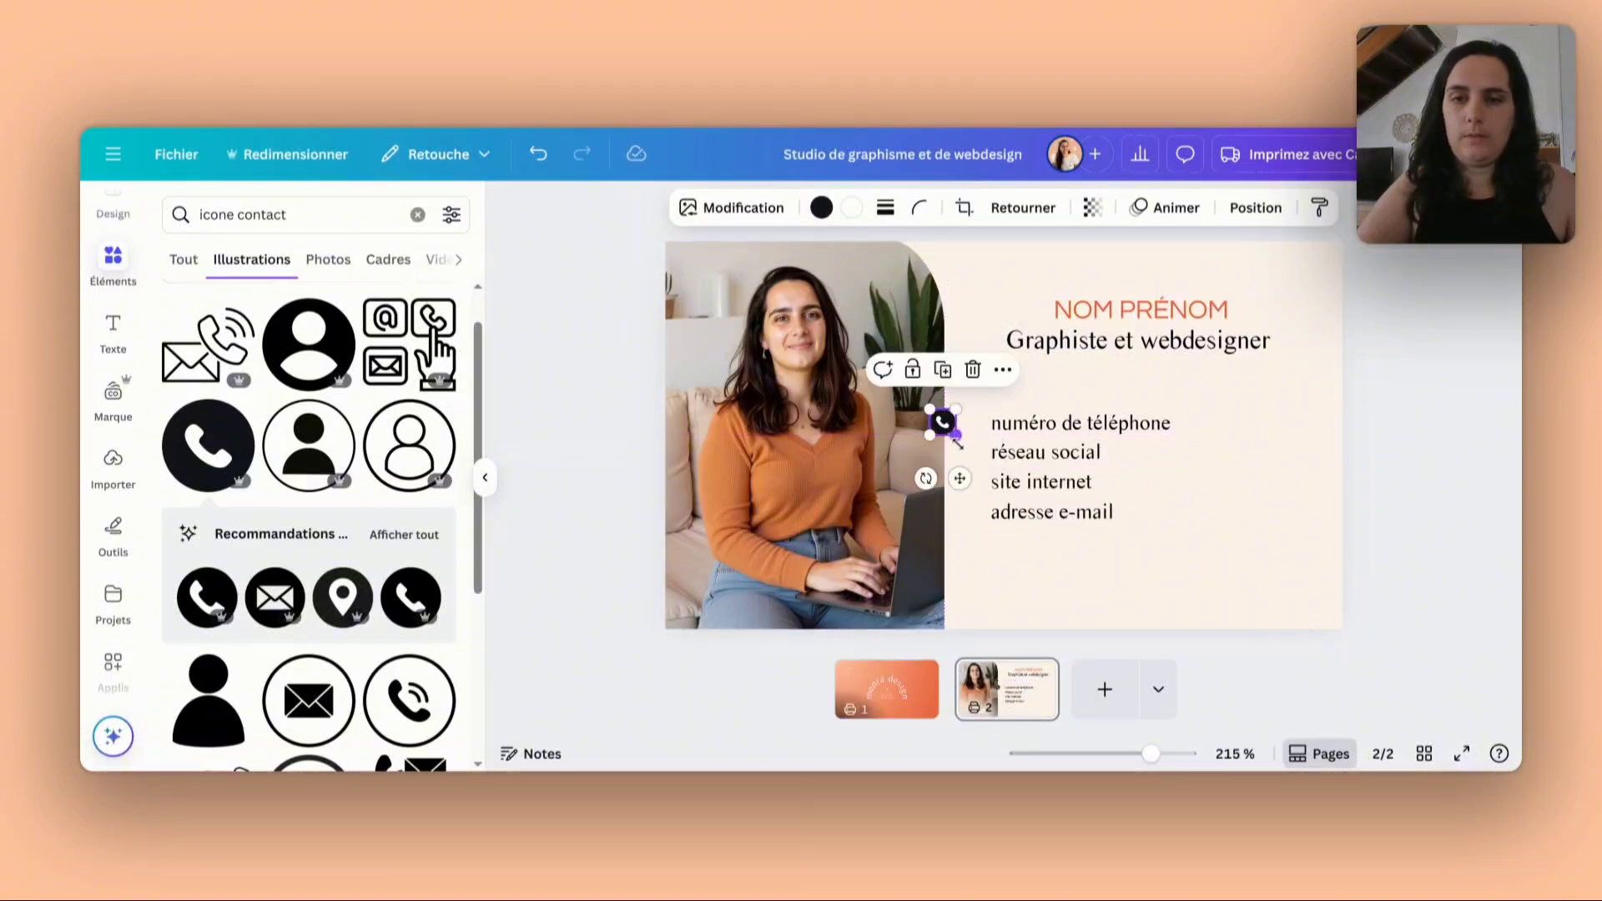
pyautogui.click(823, 211)
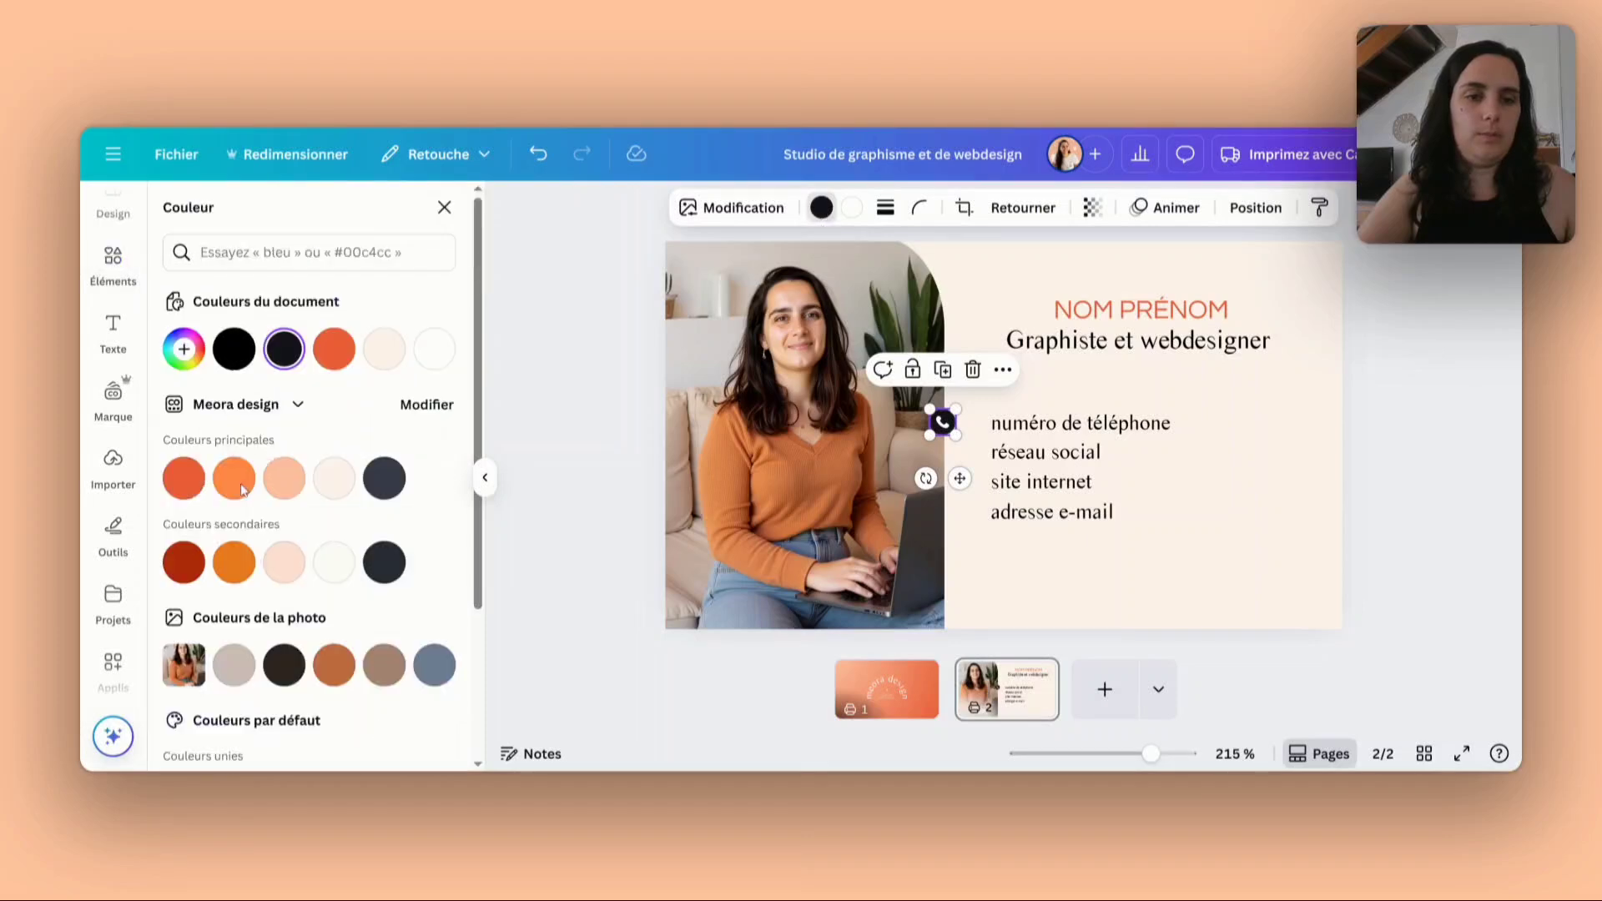
pyautogui.click(184, 478)
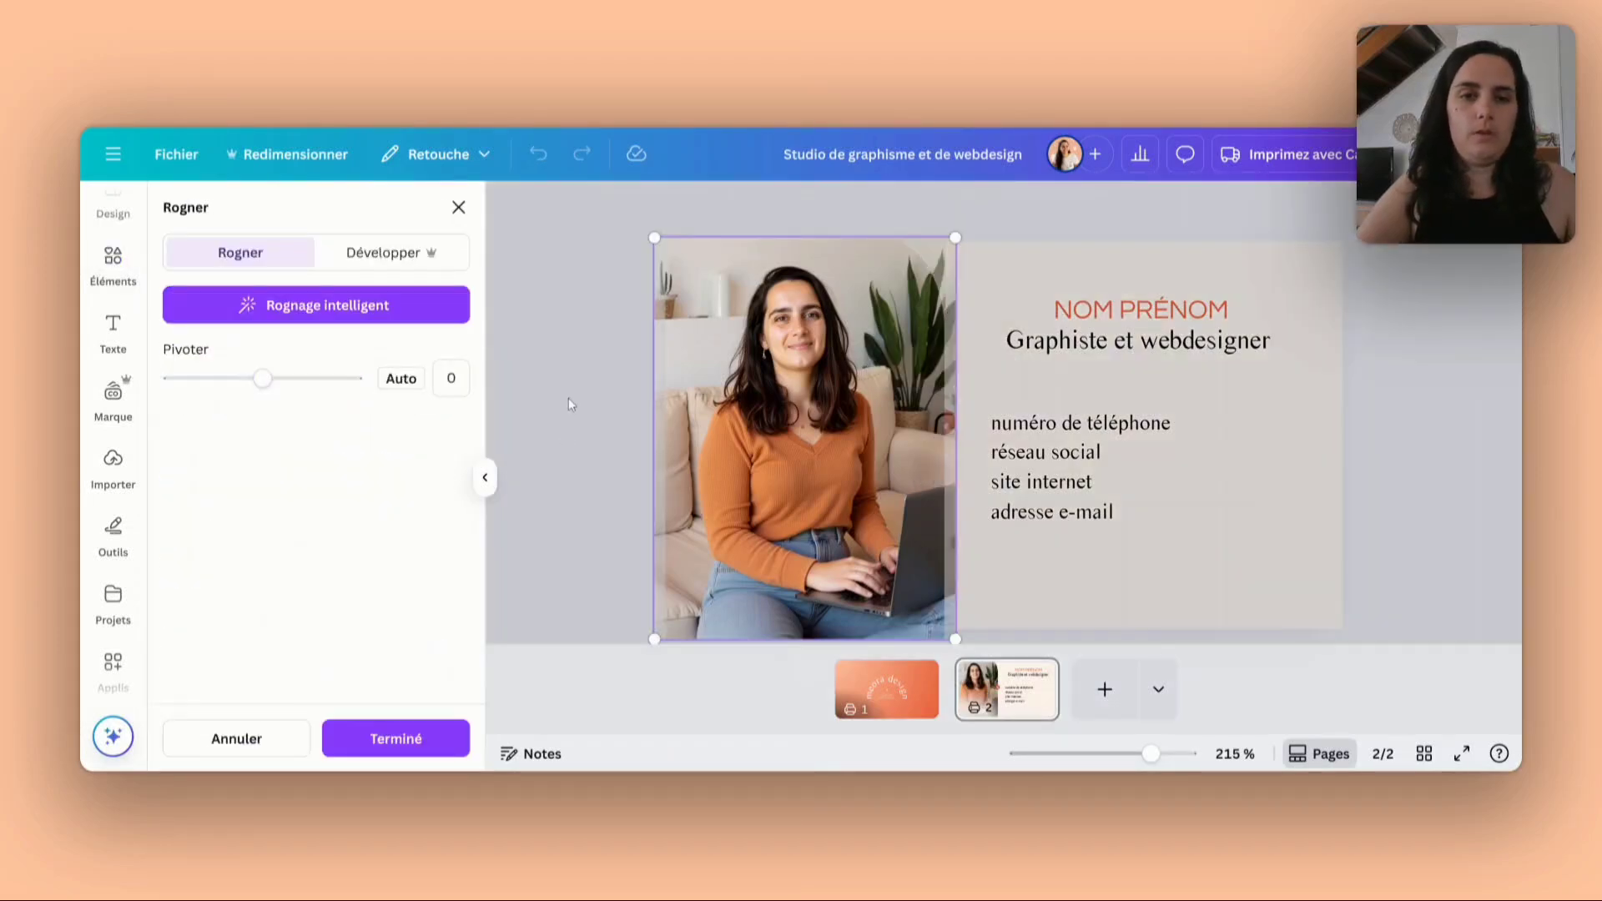
pyautogui.click(569, 402)
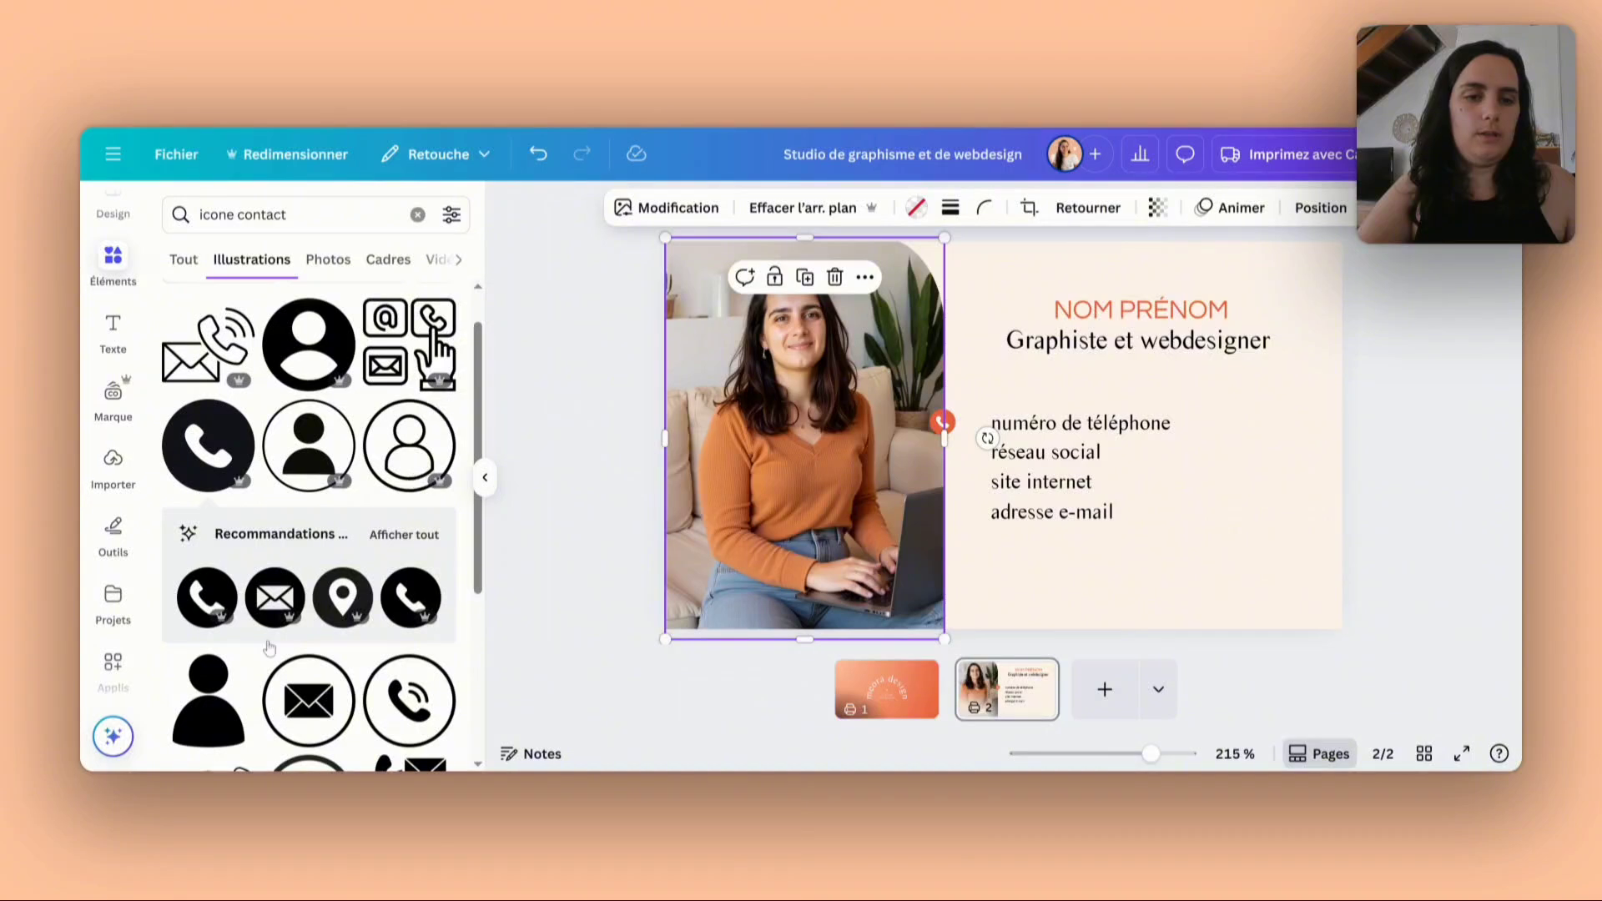
# - Insert the round envelope icon and shrink it beside the "adresse e-mail" line
pyautogui.click(275, 594)
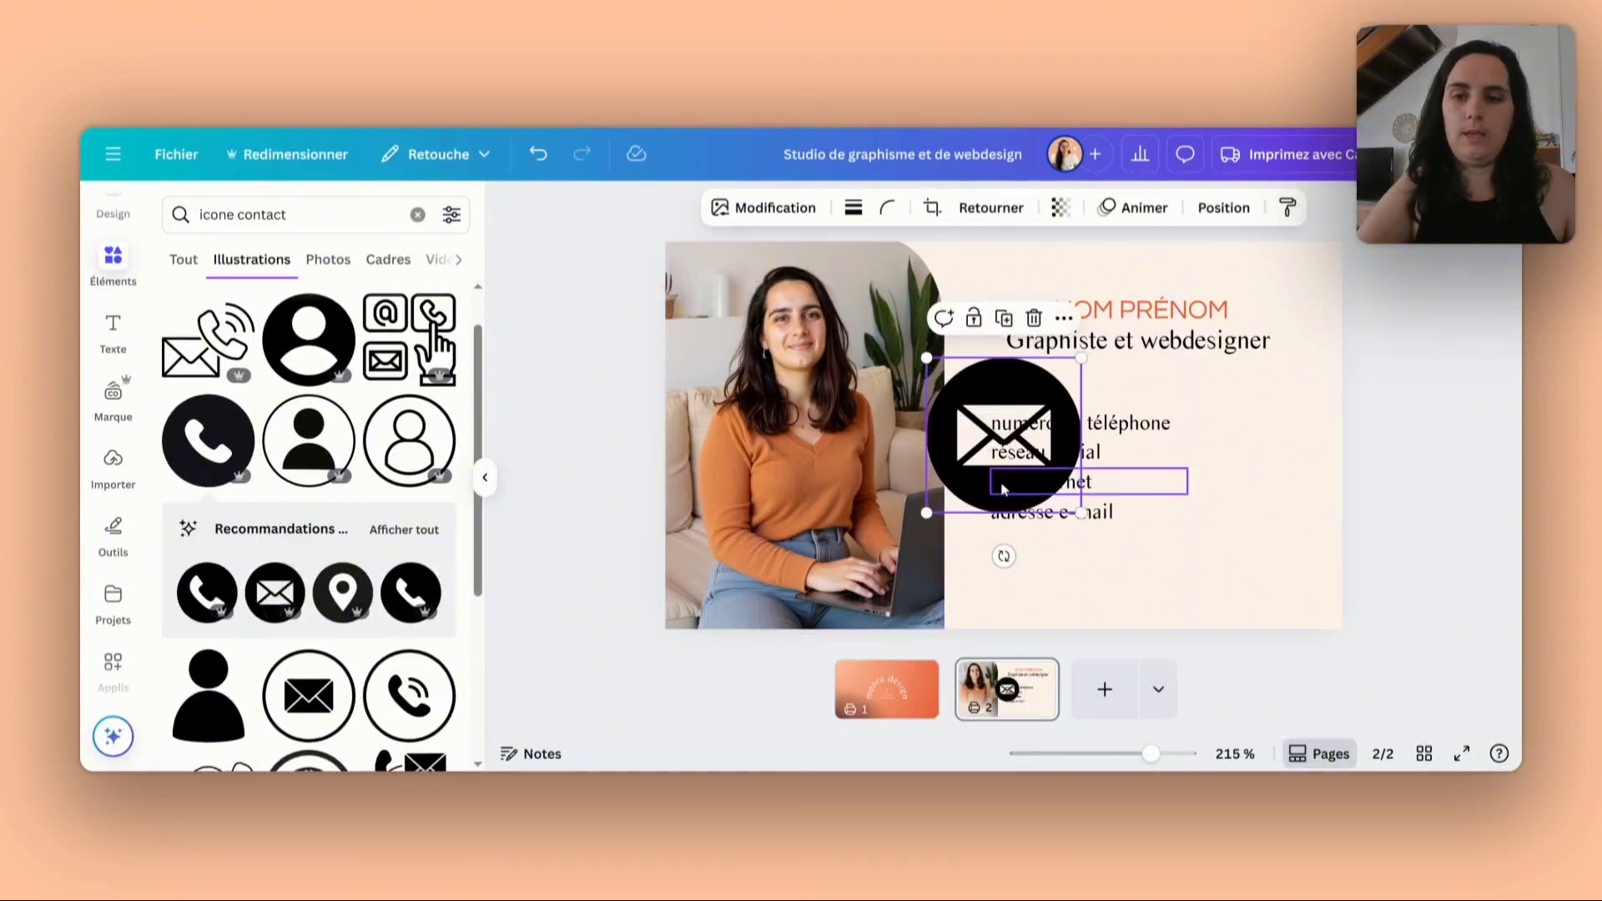
pyautogui.moveTo(1081, 357); pyautogui.dragTo(957, 484)
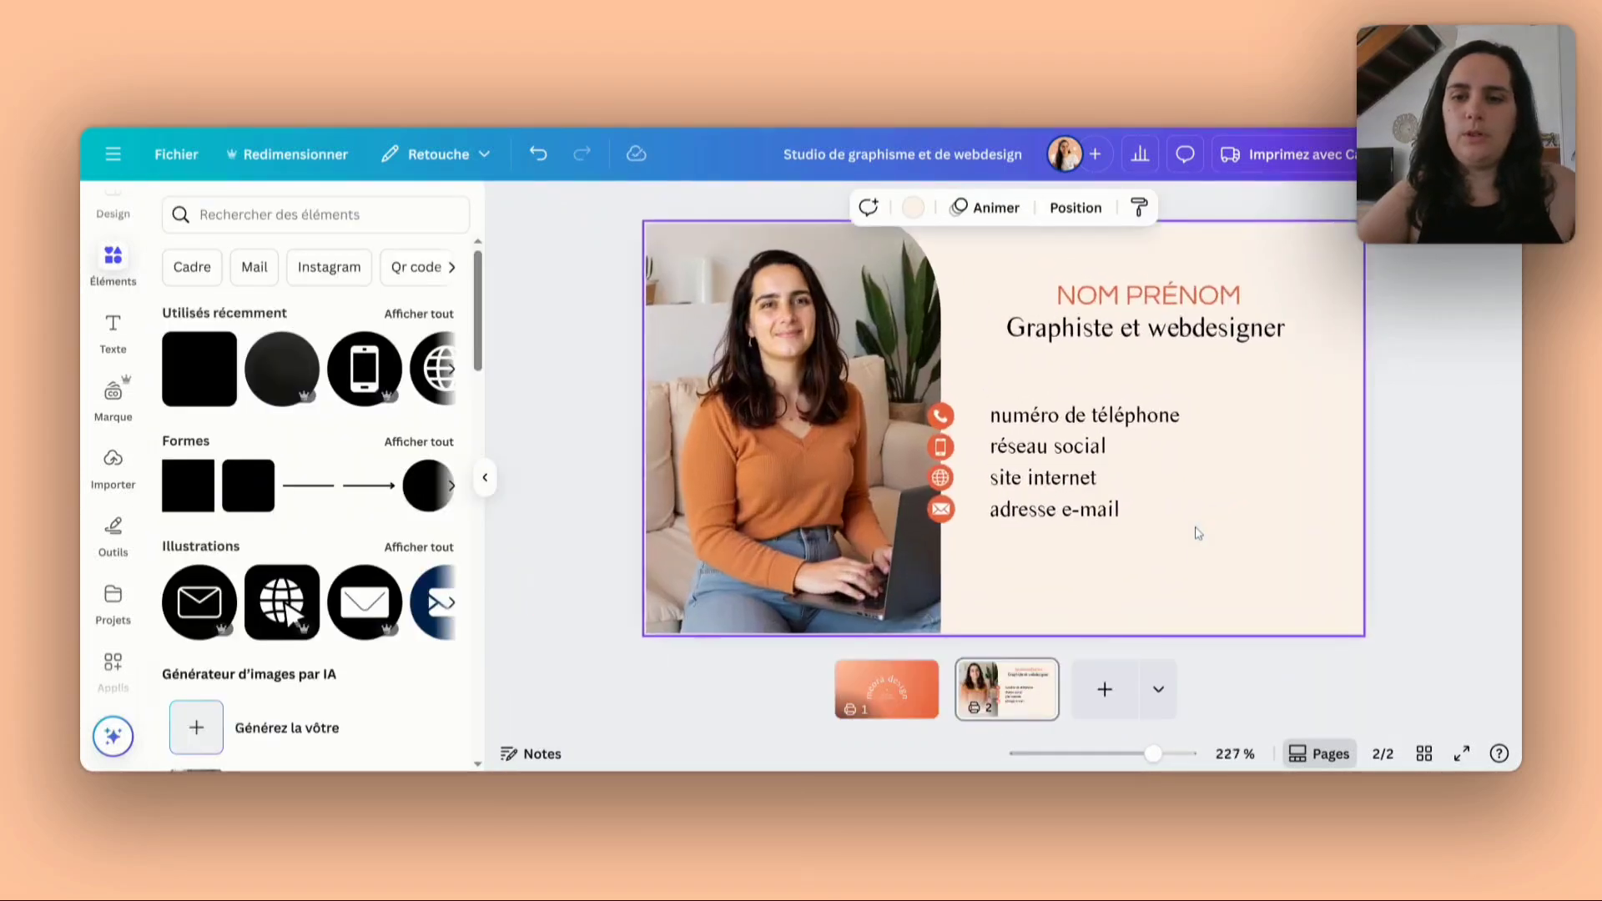
pyautogui.scroll(1, 992, 530)
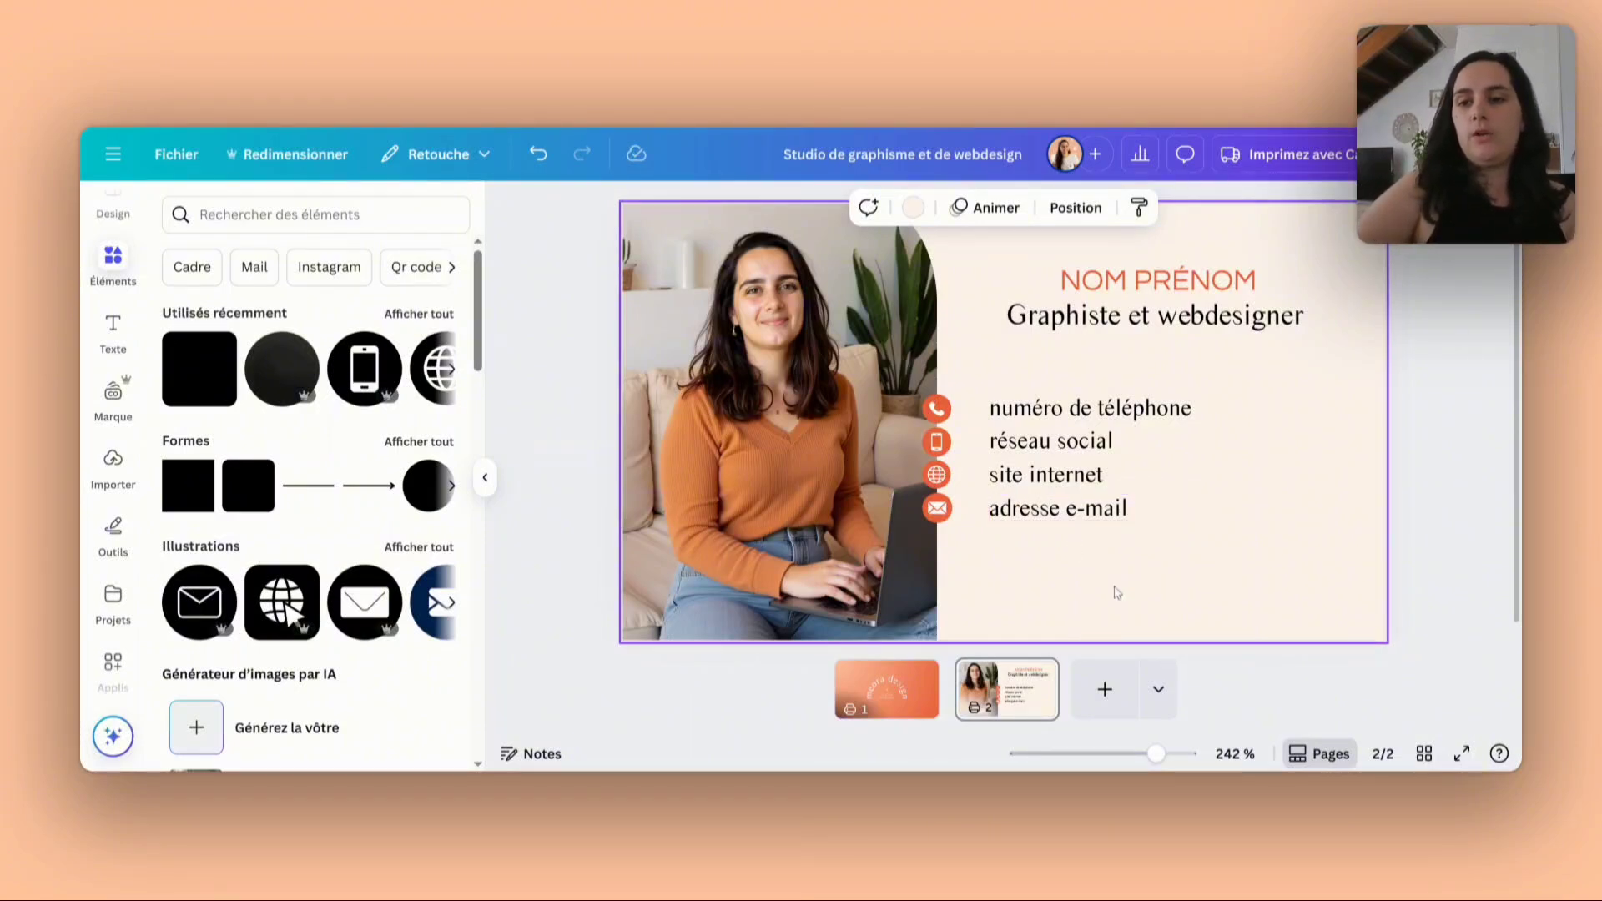
# - Duplicate the "adresse e-mail" line, place the copy lower down and reword it as "Consultations en ligne et au cabinet sur Lyon"
pyautogui.click(1082, 515)
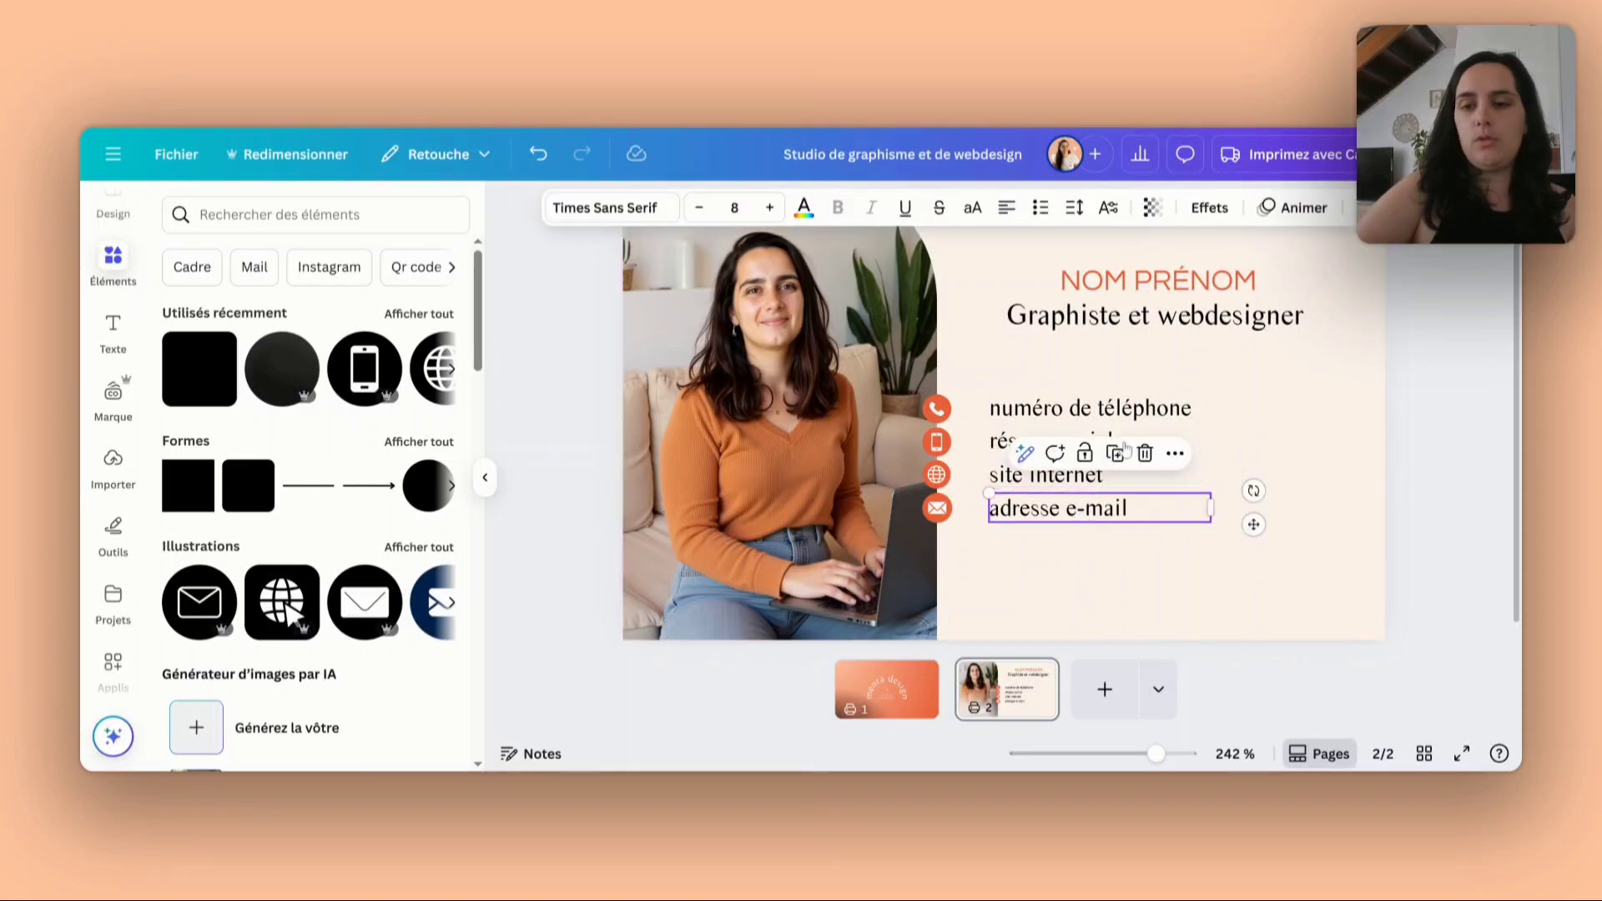
pyautogui.hotkey('ctrl', 'd')
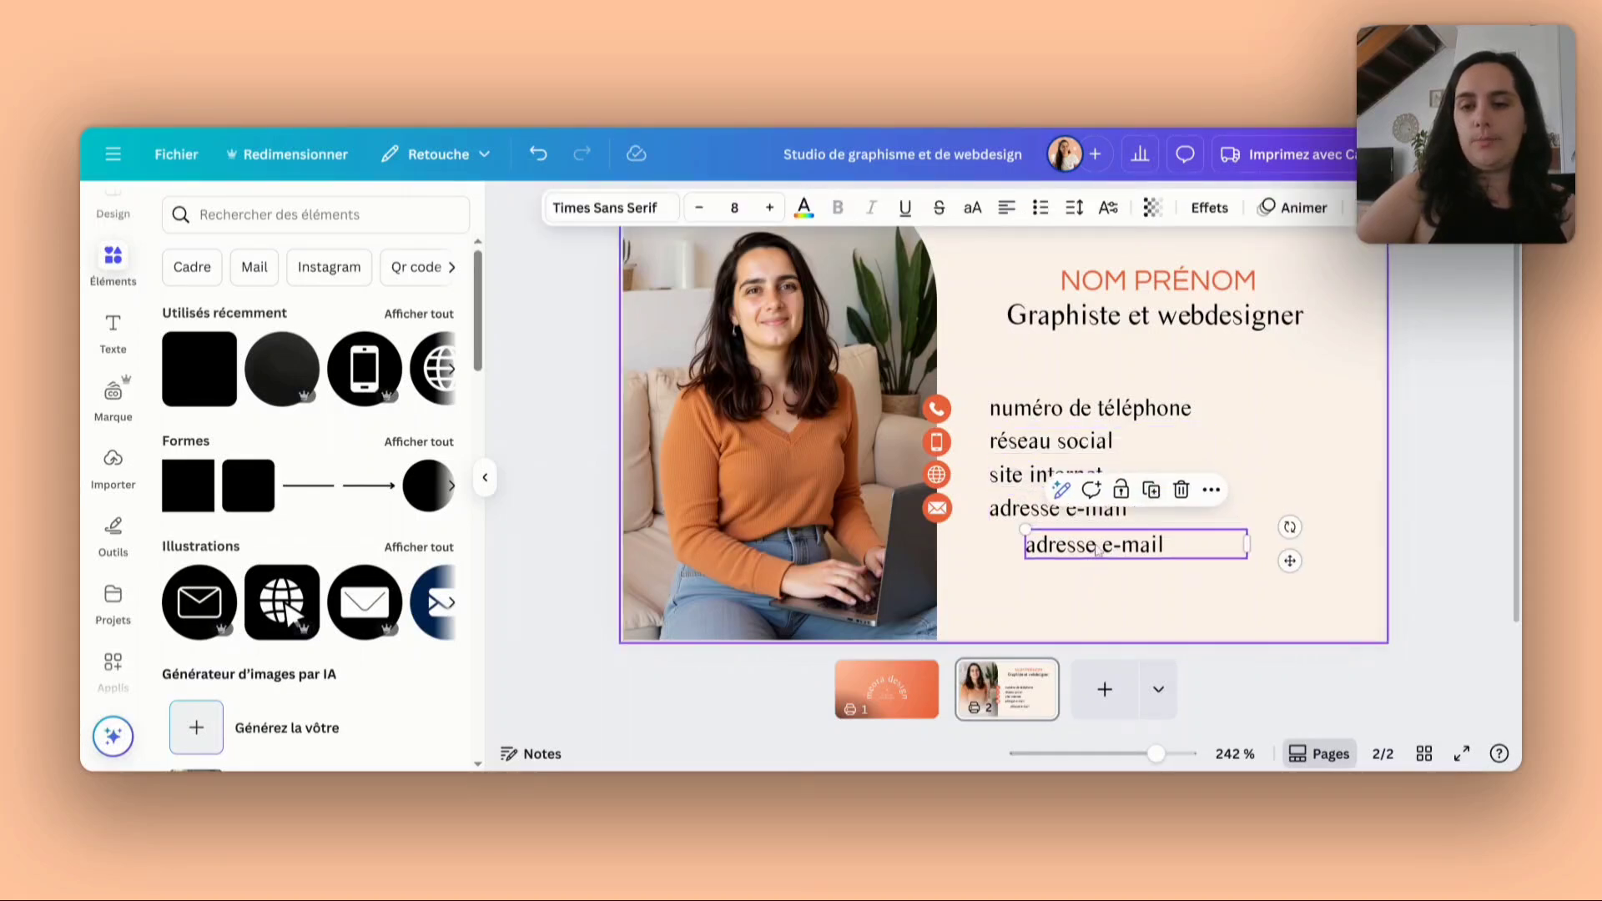
pyautogui.moveTo(1098, 546); pyautogui.dragTo(1062, 599)
pyautogui.doubleClick(1062, 599)
pyautogui.write('Consu')
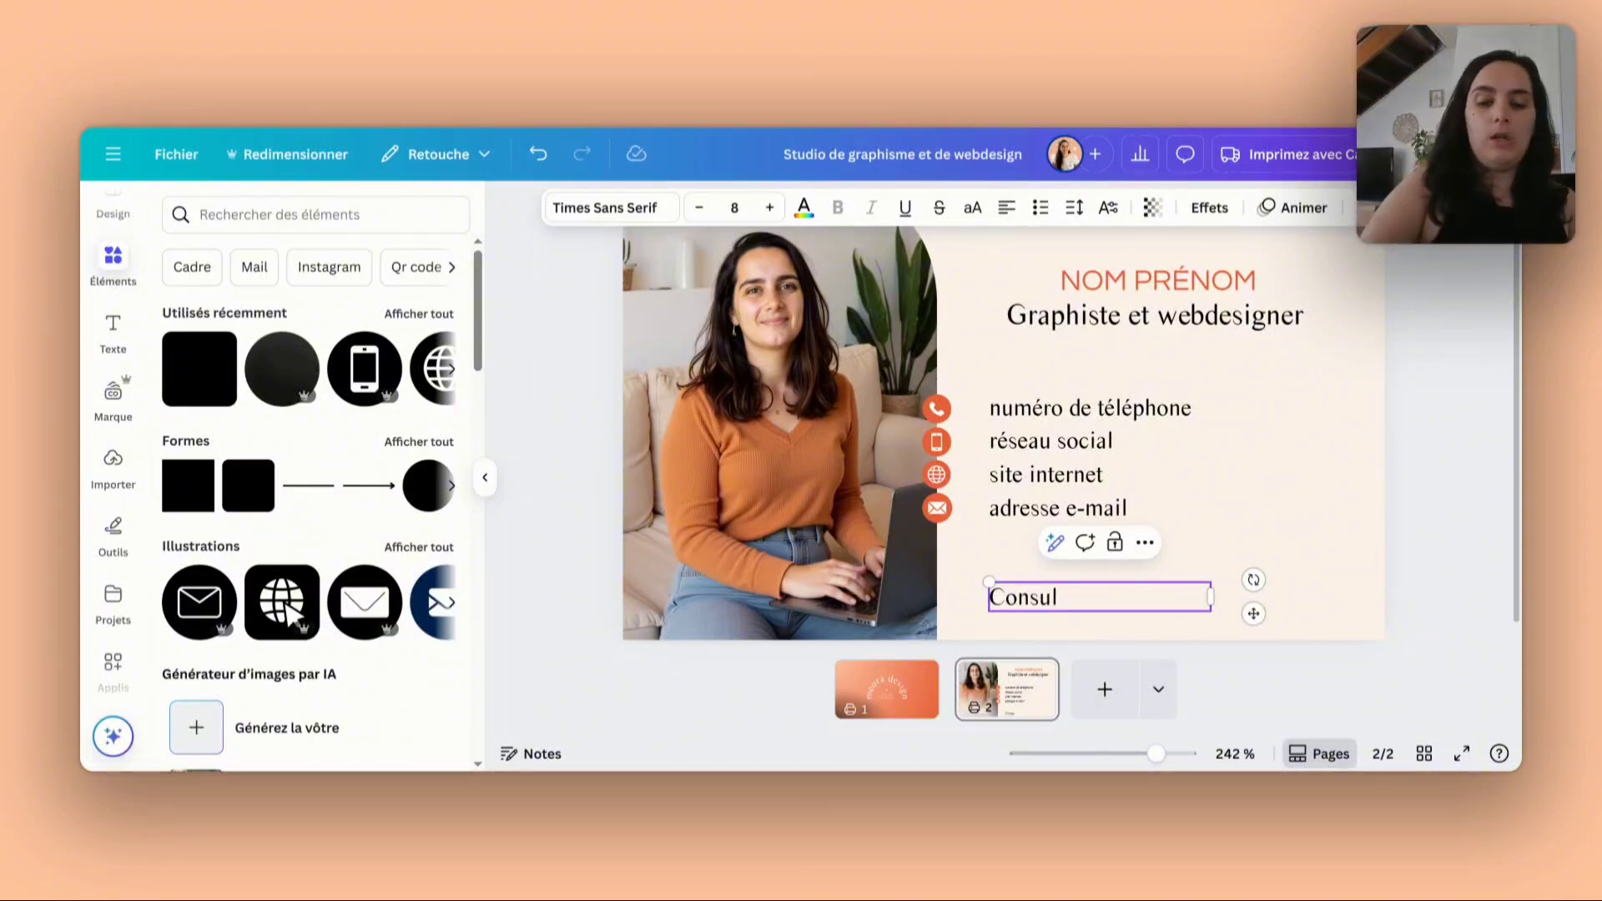
pyautogui.write('l')
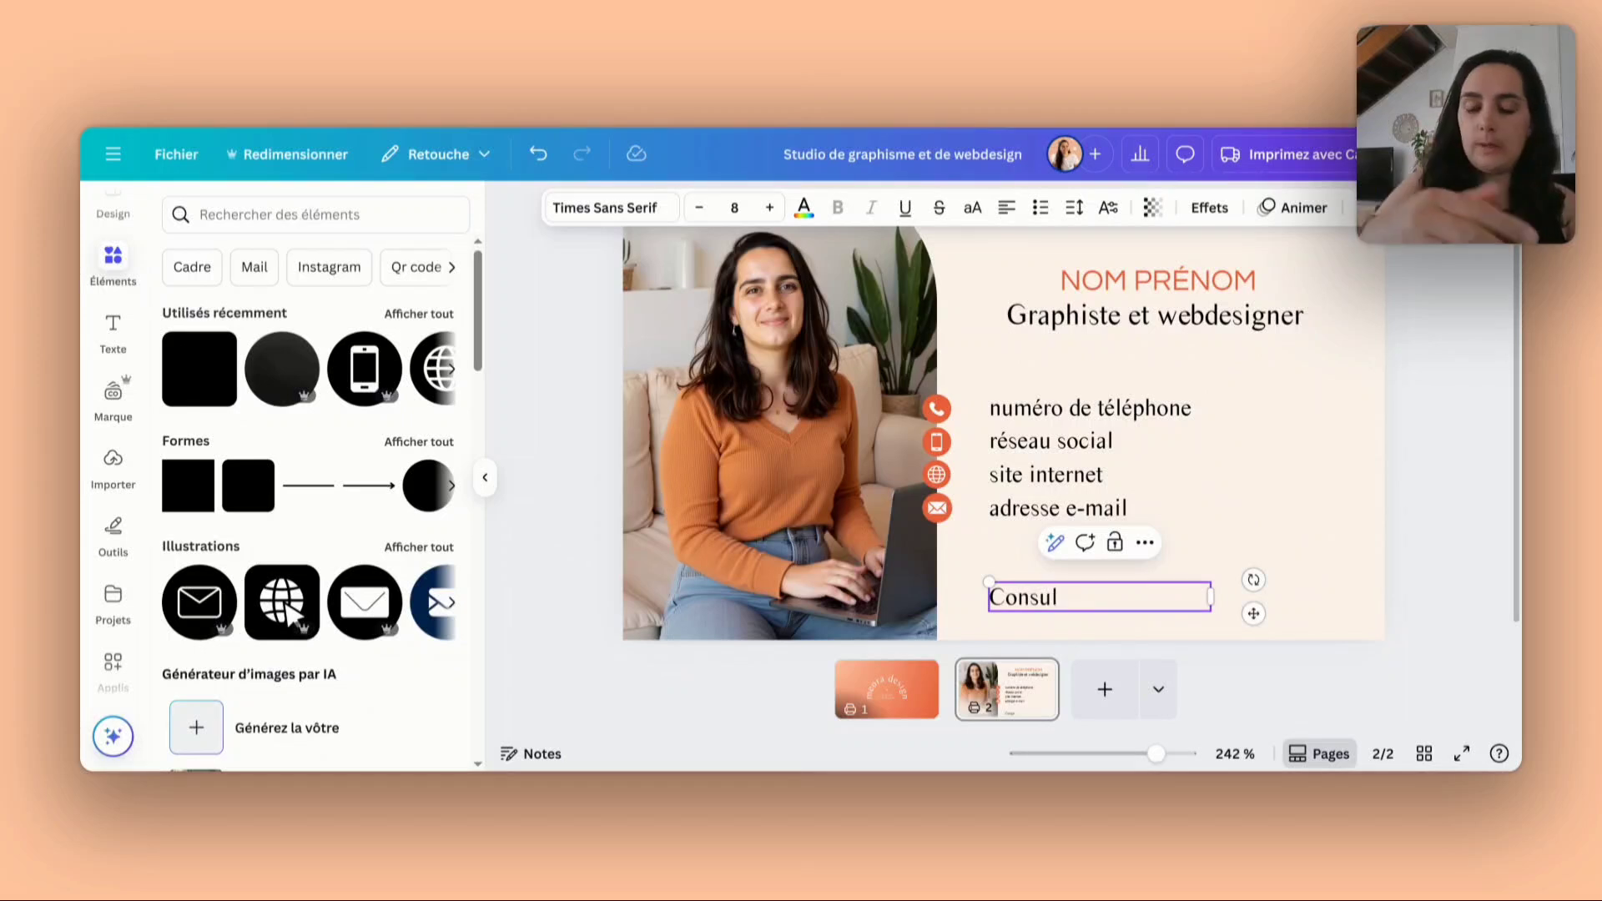
pyautogui.write('tation')
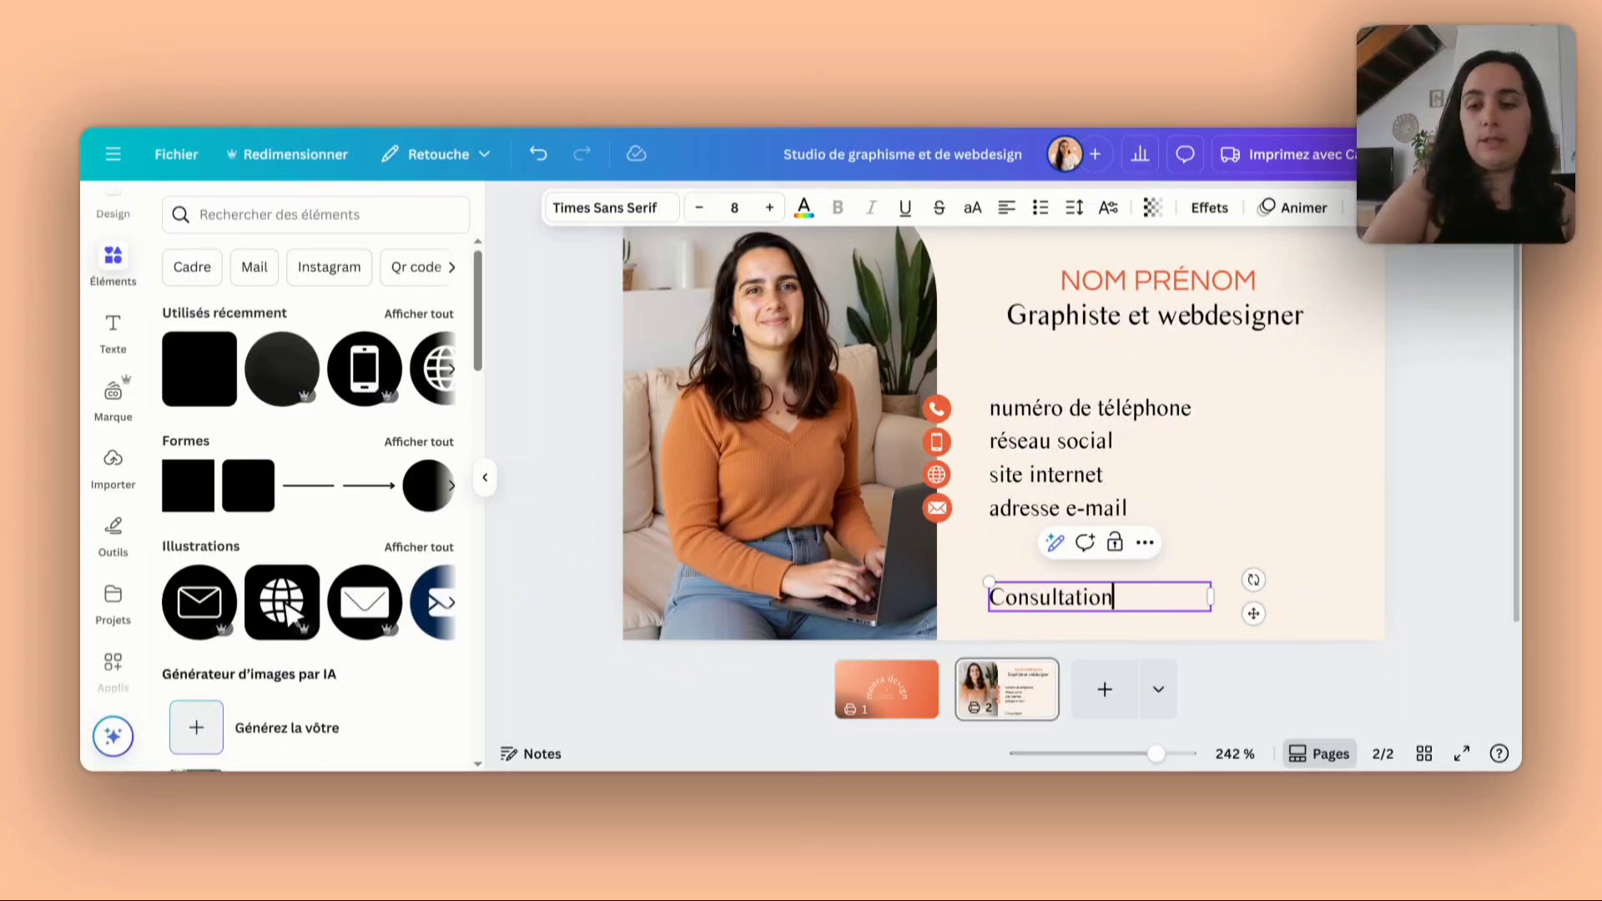
pyautogui.write('s en lign')
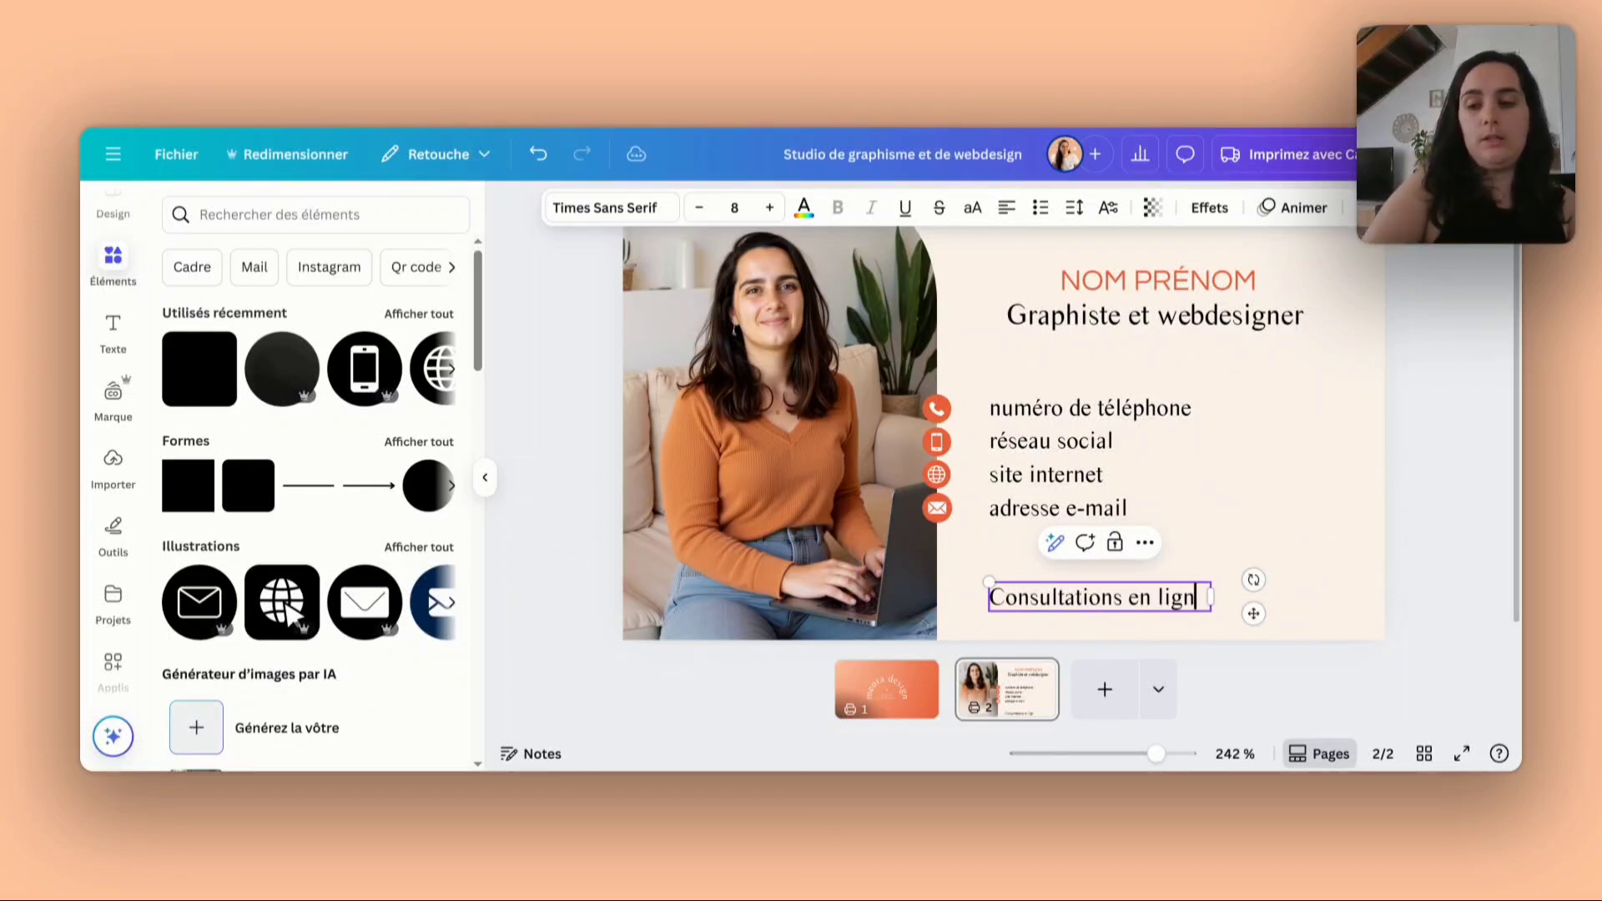
pyautogui.write('e et au cabi')
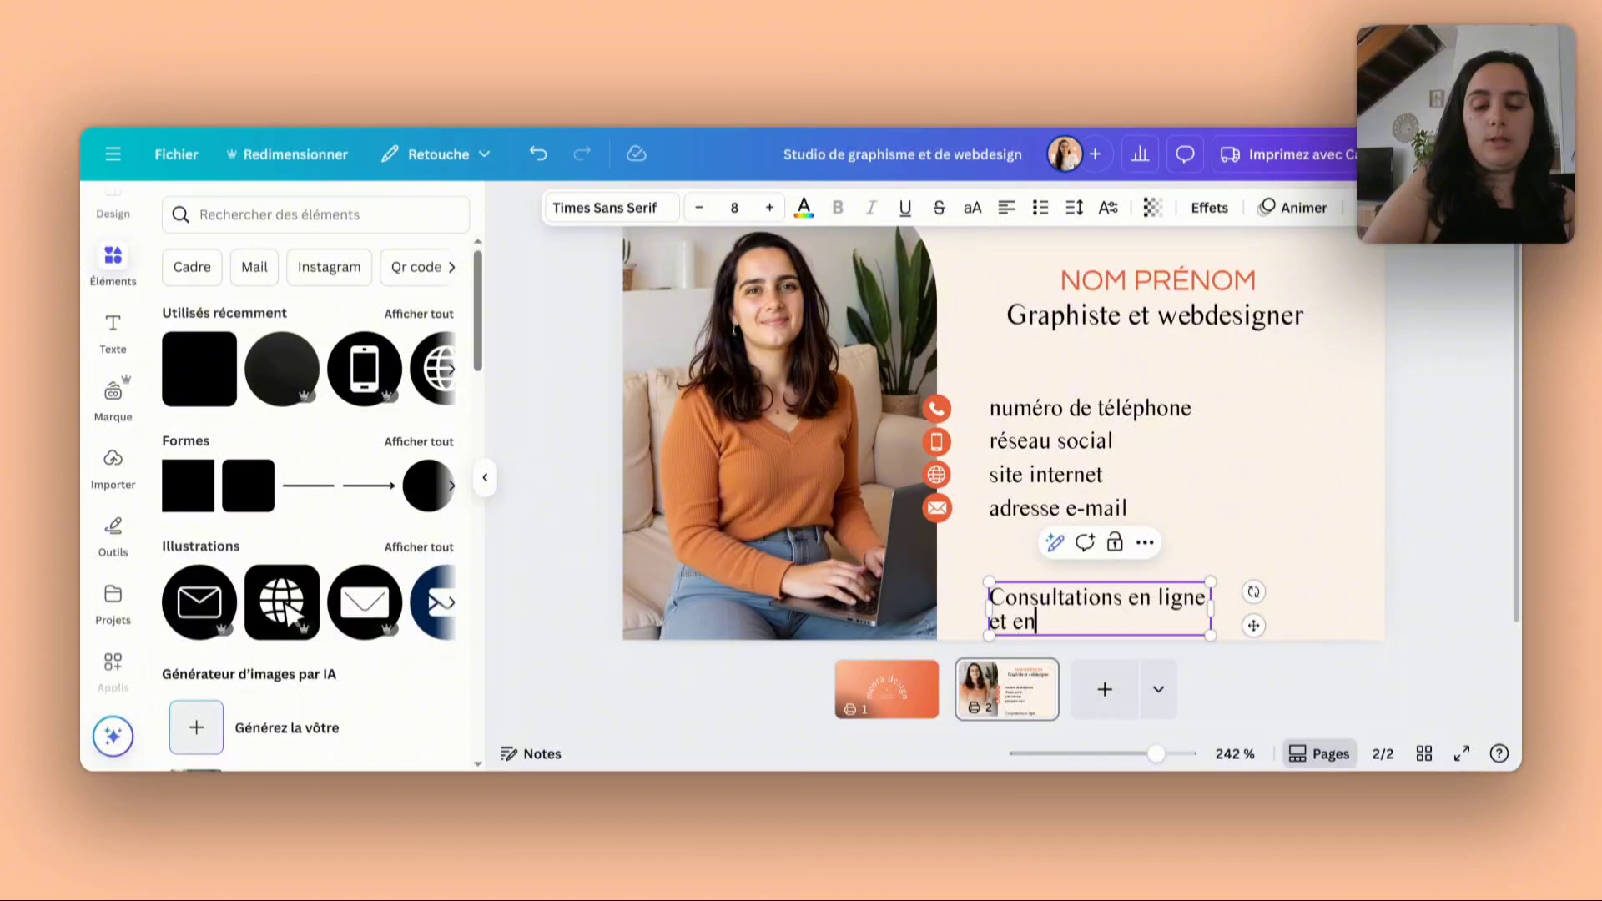
pyautogui.write('ne')
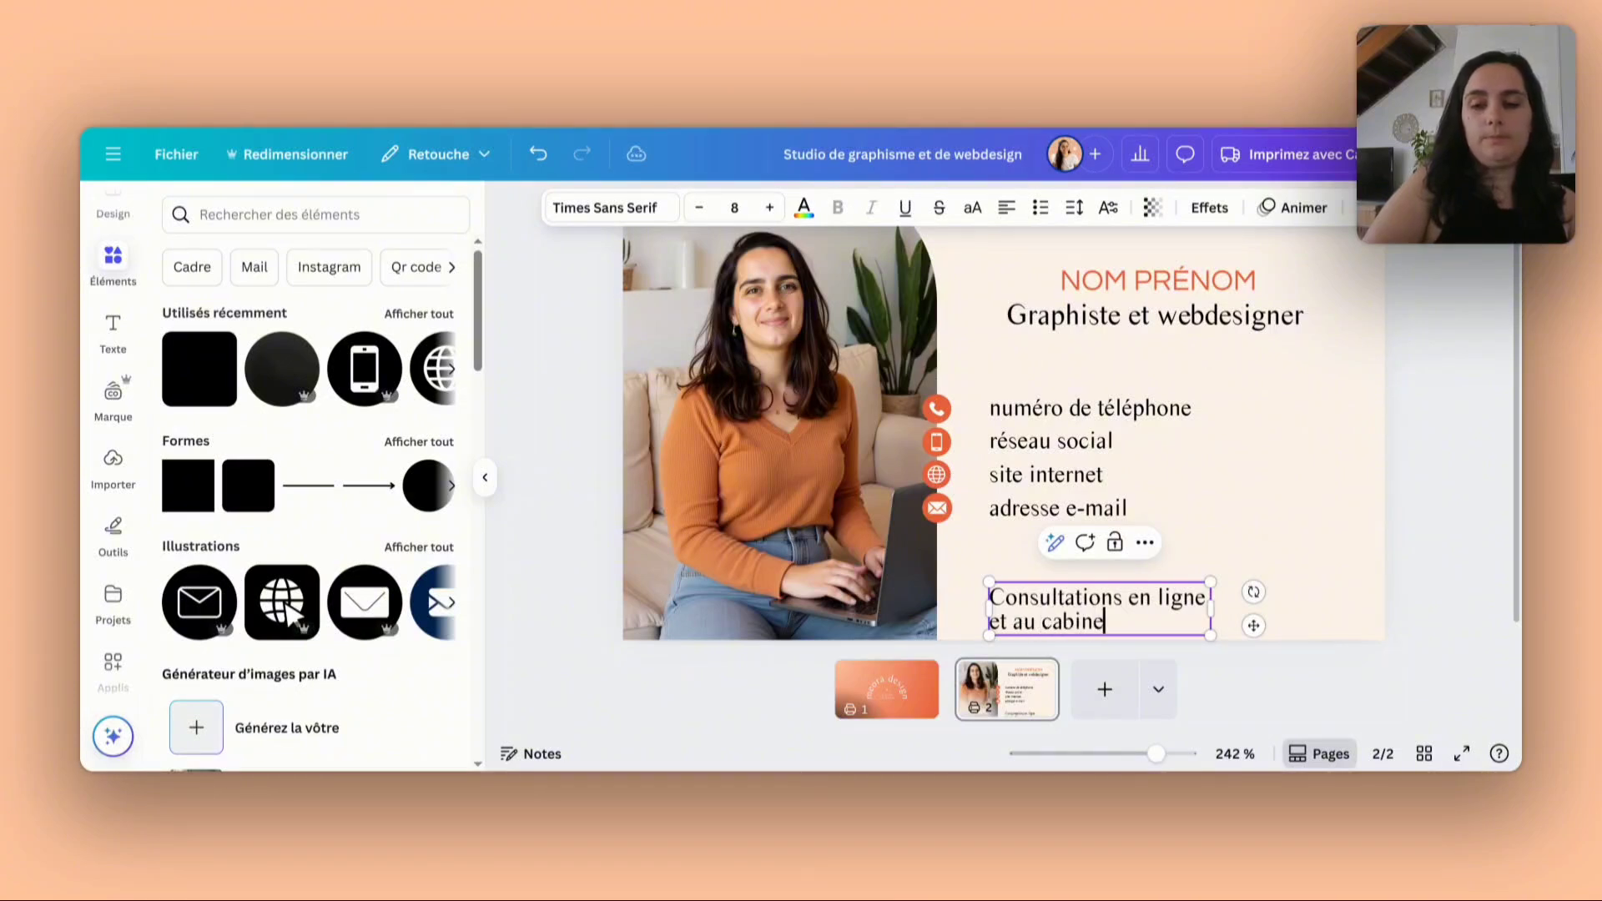
pyautogui.write('t sur Lyon')
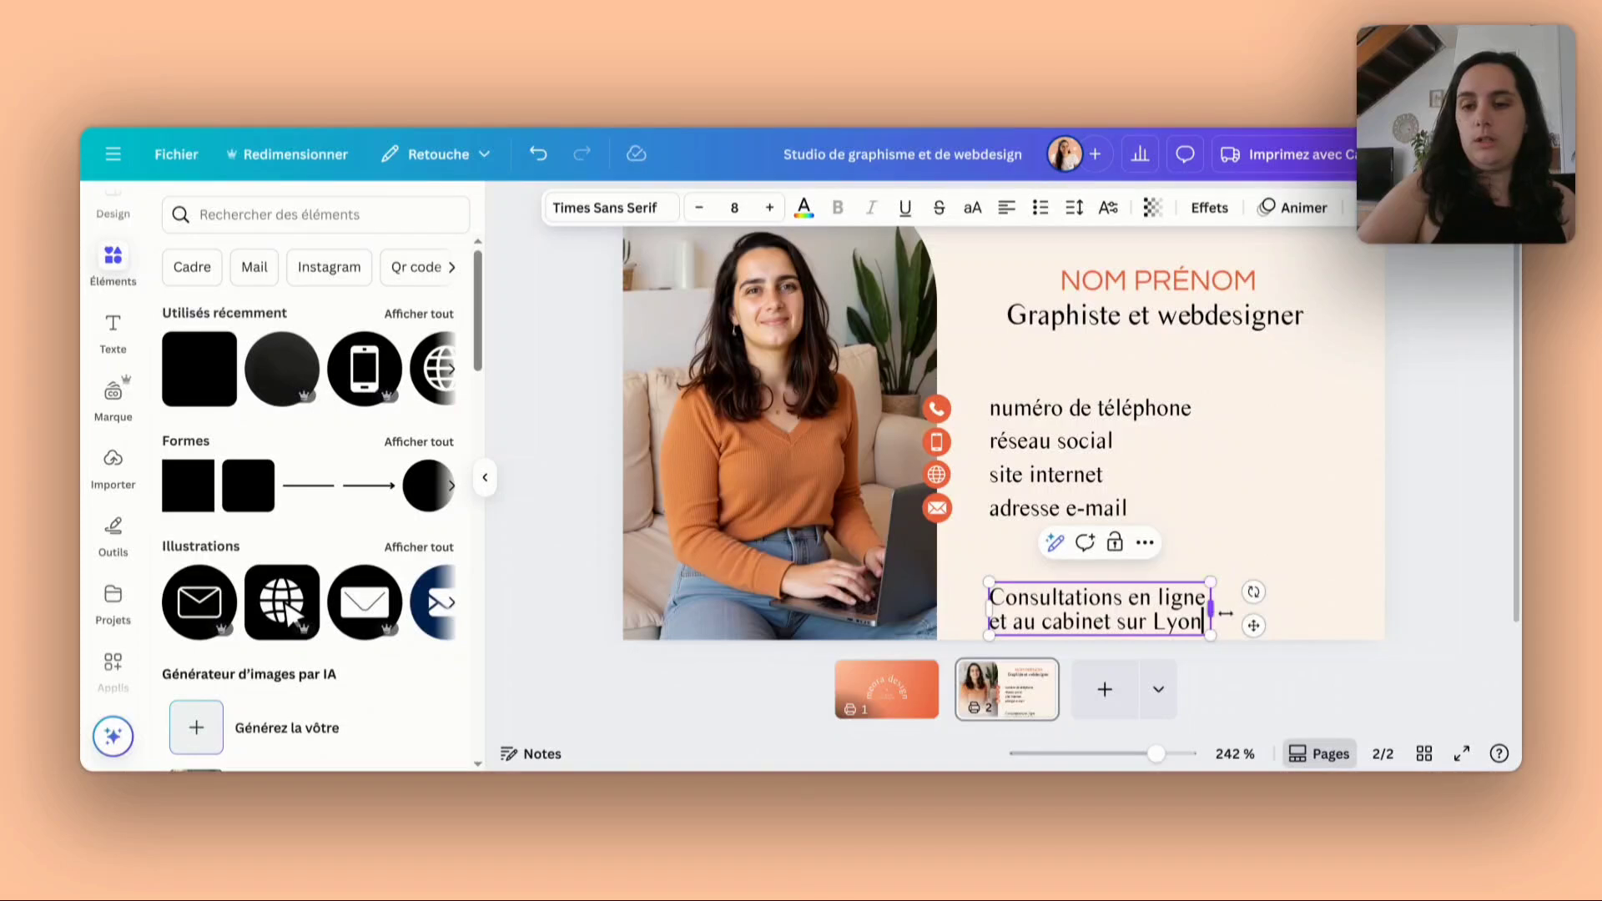
# - Move the consultation text up closer to the contact lines, and raise the four contact lines together with their icons slightly
pyautogui.moveTo(1211, 610); pyautogui.dragTo(1144, 572)
pyautogui.click(1319, 606)
pyautogui.click(1322, 594)
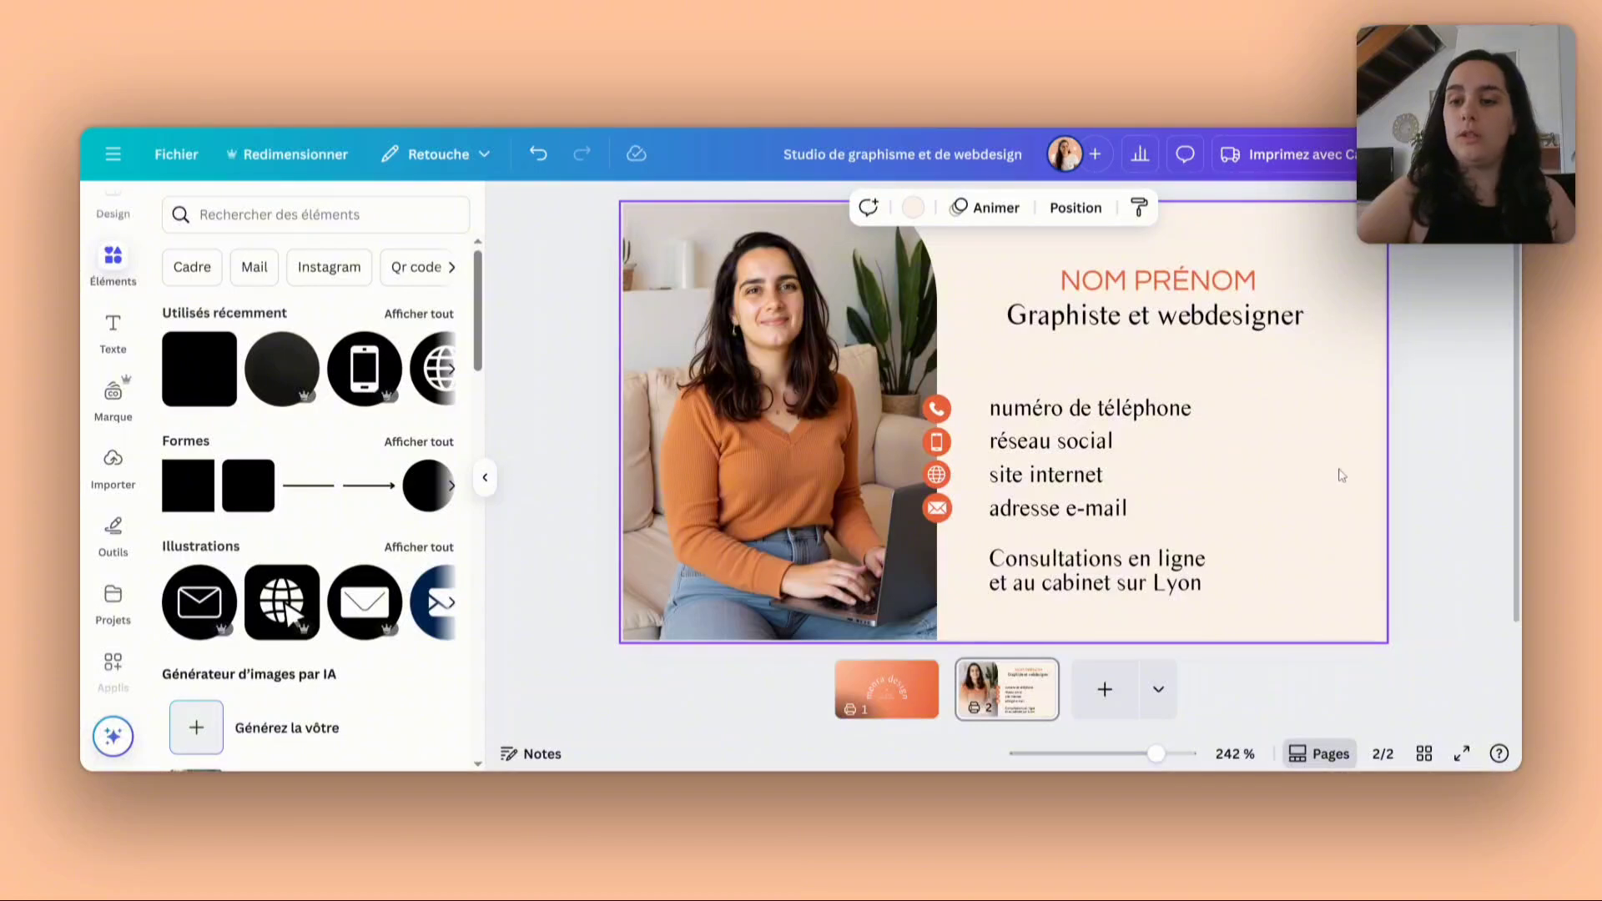
pyautogui.moveTo(1275, 513); pyautogui.dragTo(939, 393)
pyautogui.click(1285, 459)
pyautogui.scroll(1, 1285, 459)
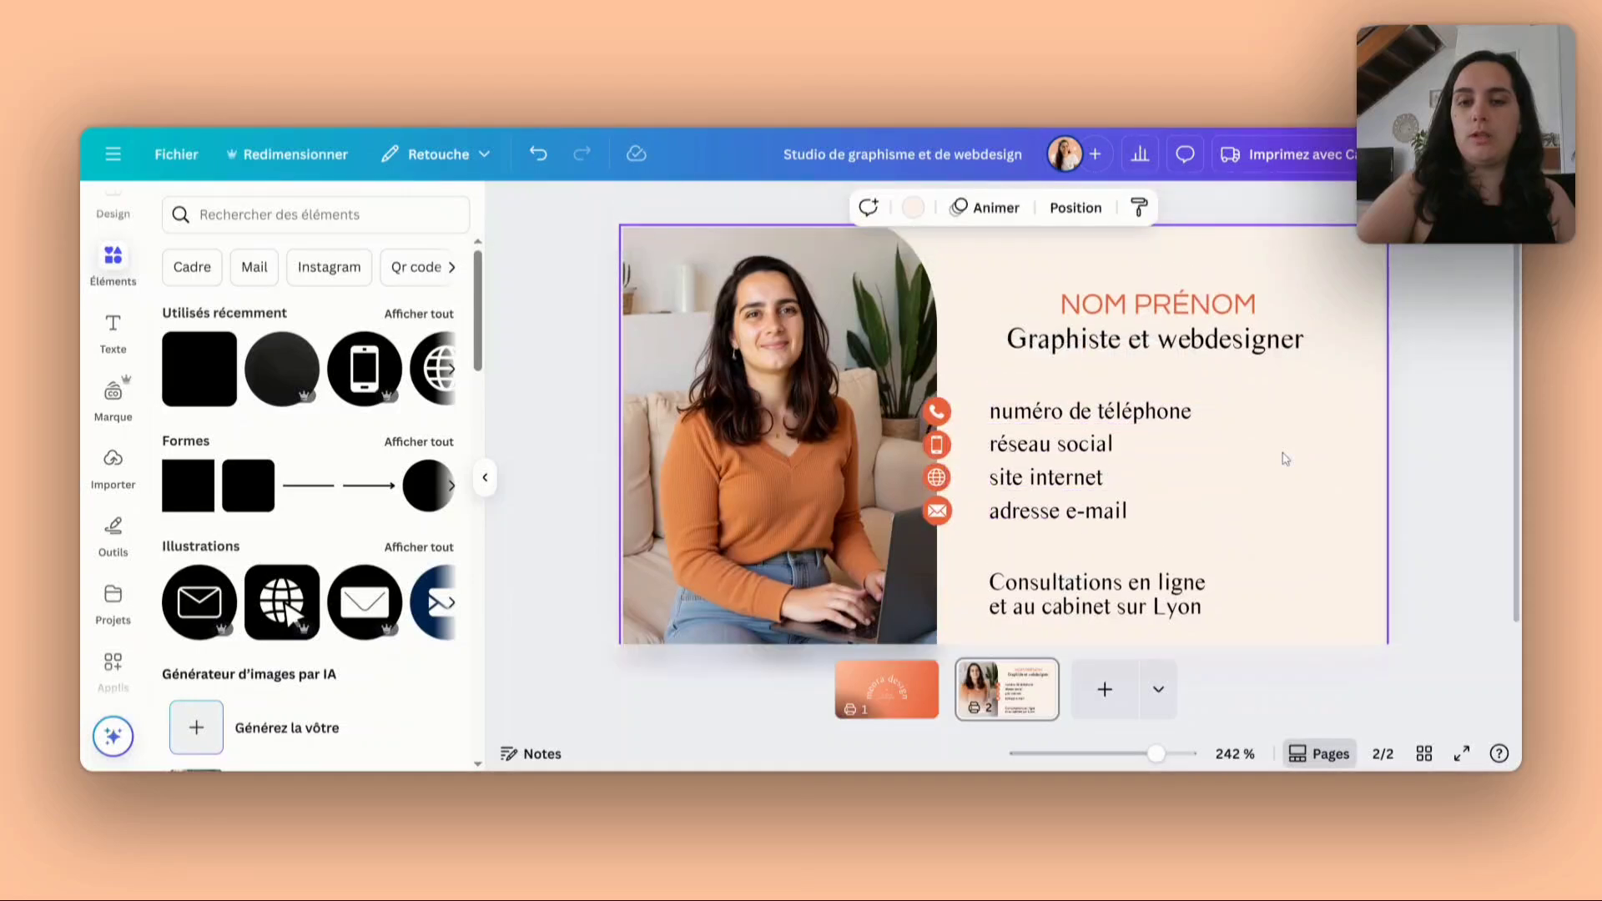
pyautogui.scroll(-1, 1423, 346)
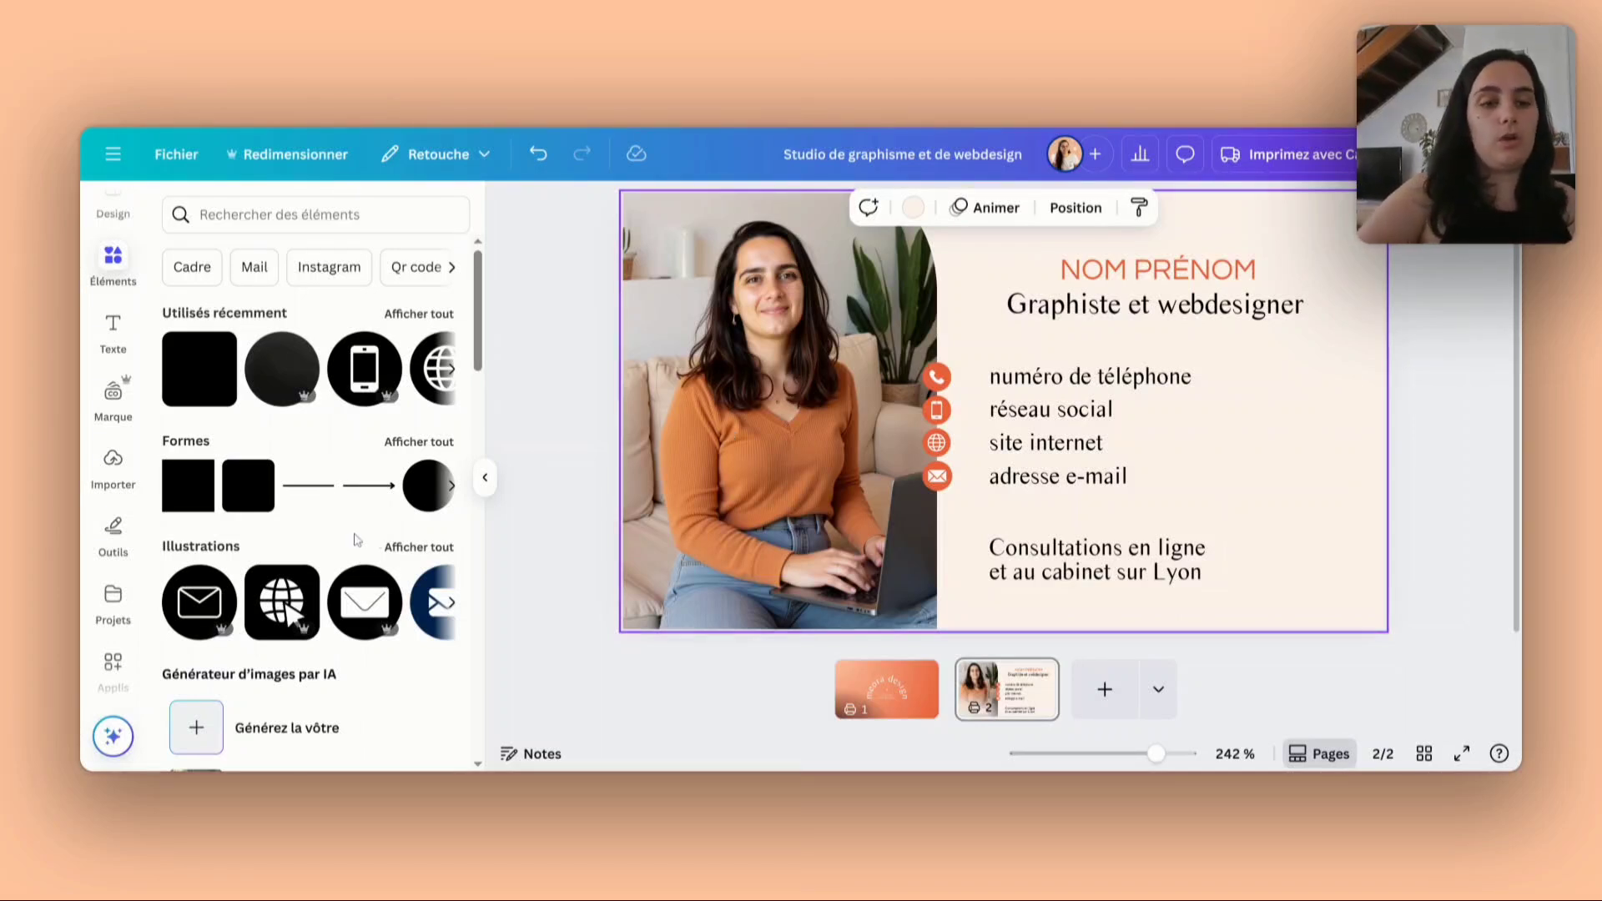
# - Search the apps for "QR CODE" and open Canva's own QR code app
pyautogui.click(113, 663)
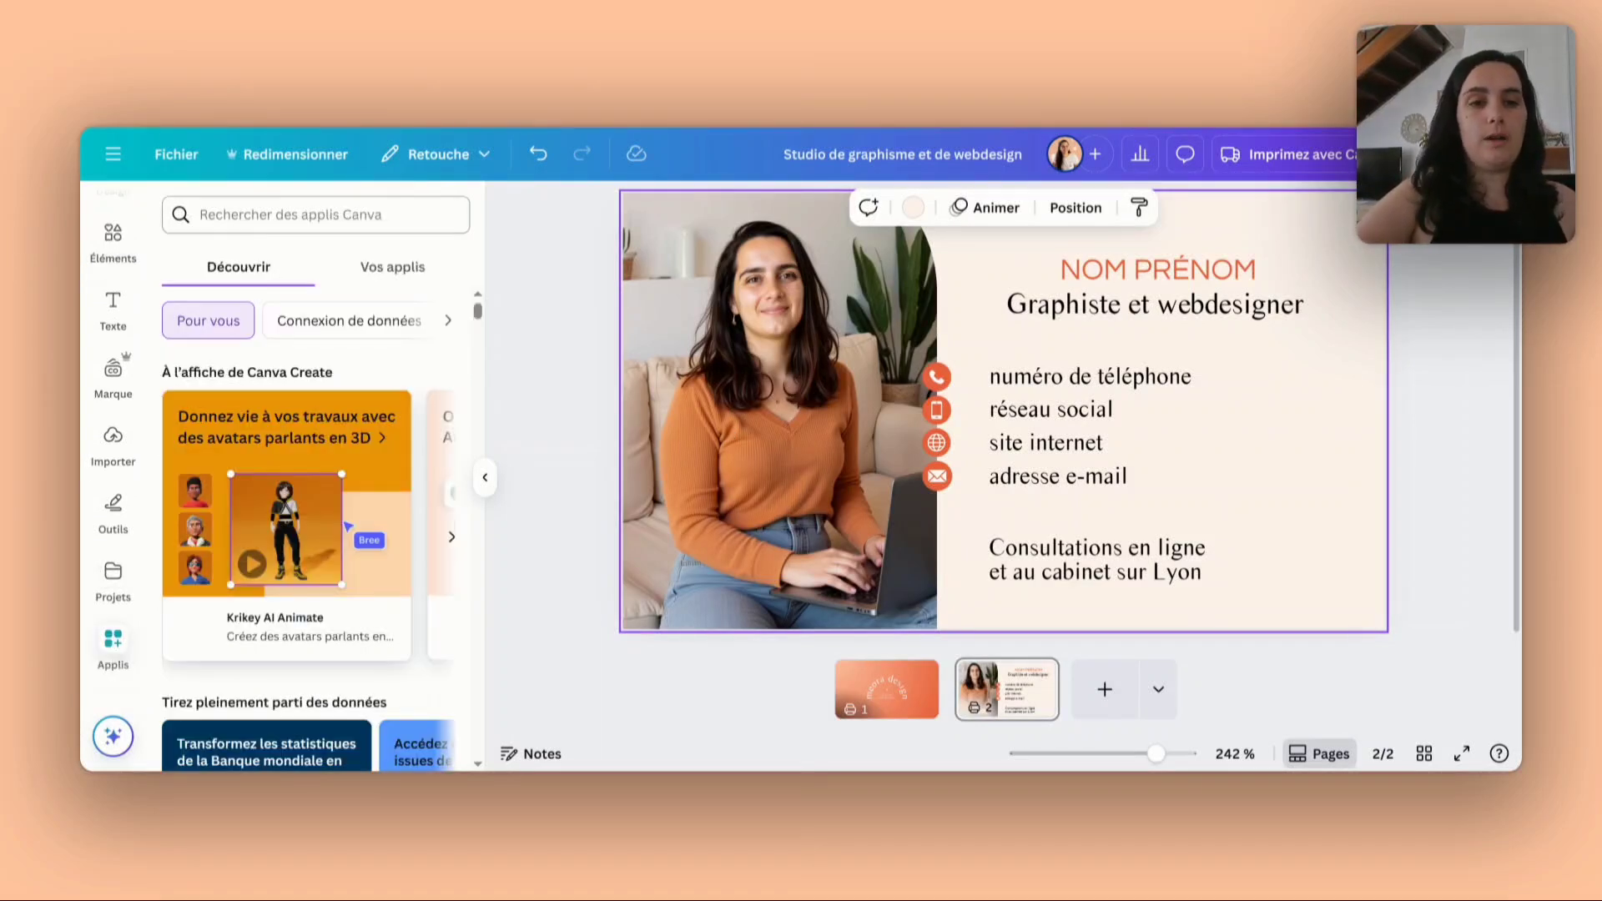
pyautogui.click(317, 215)
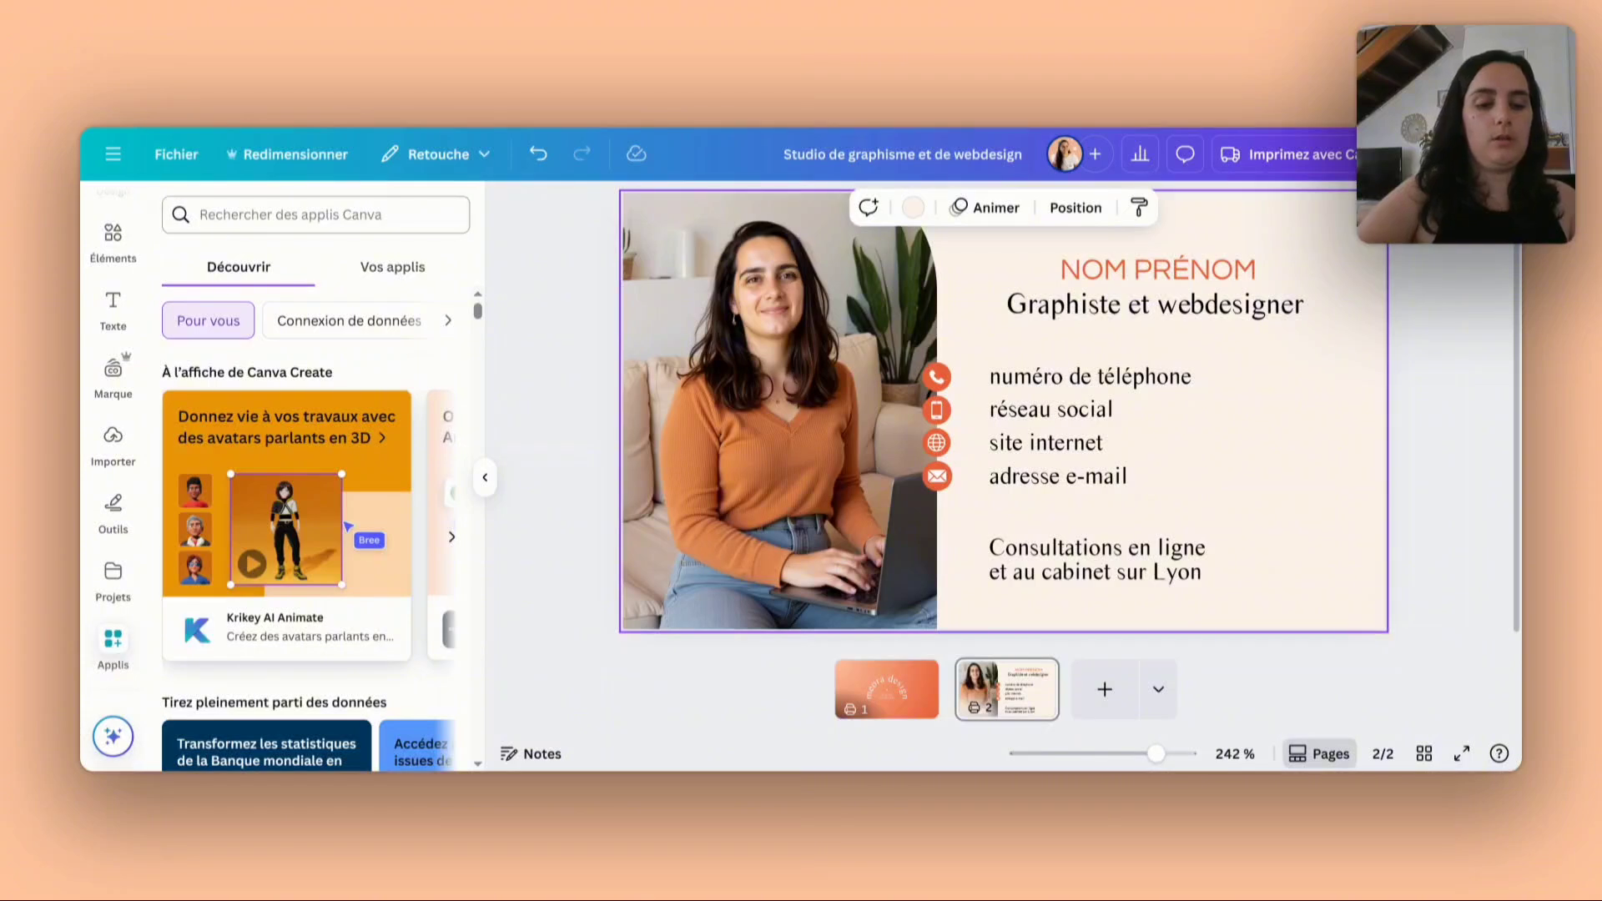
pyautogui.write('QR CODE')
pyautogui.press('Return')
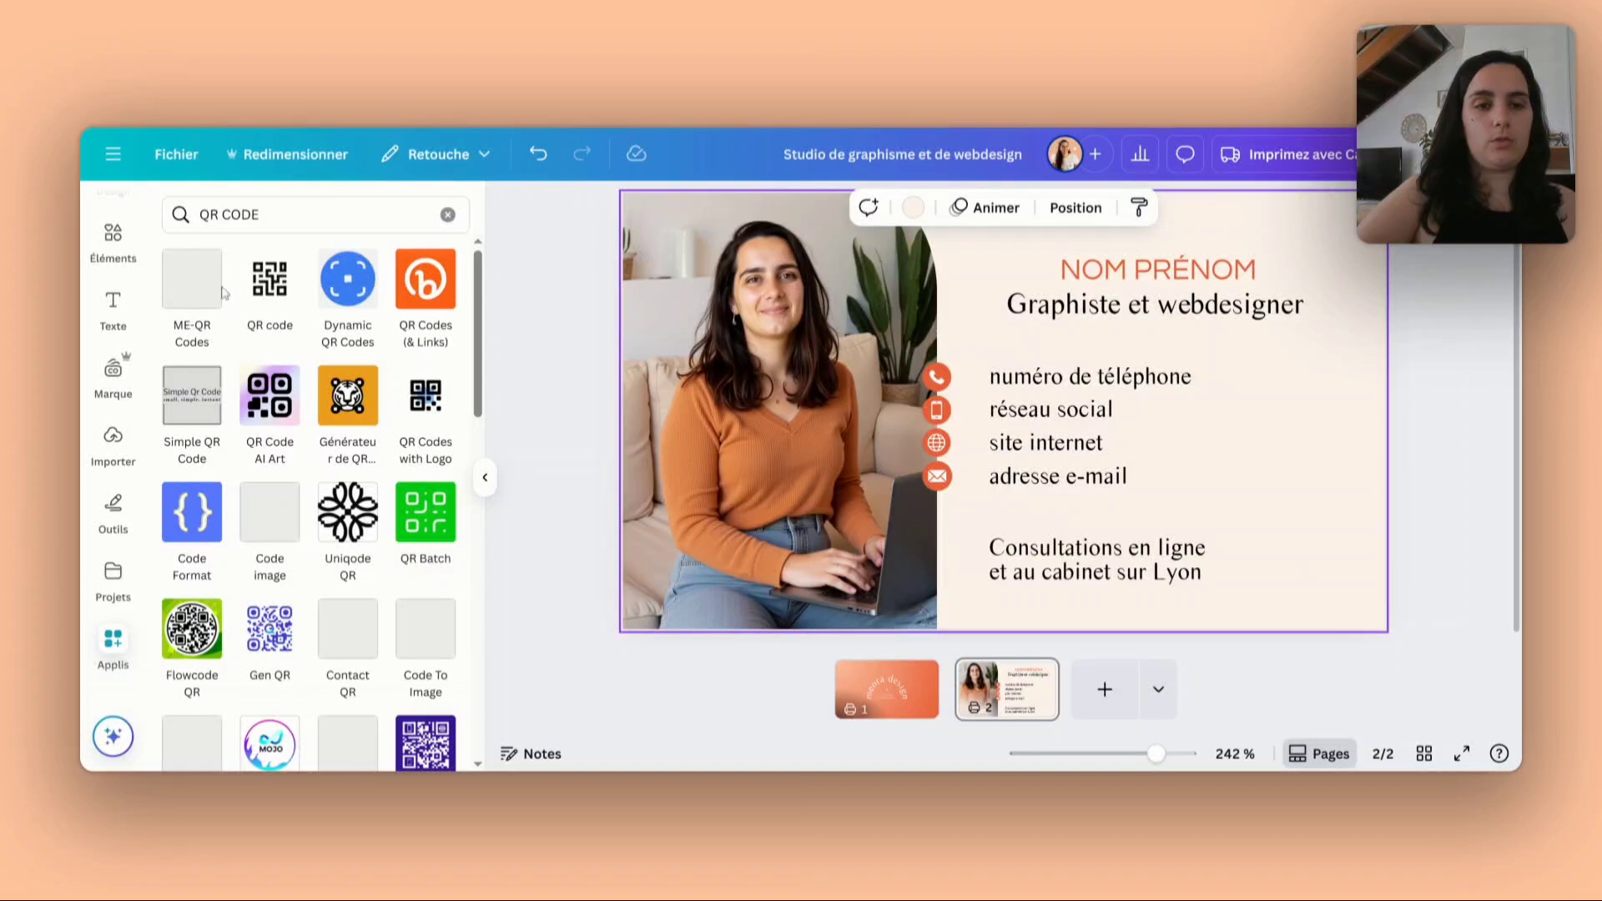
pyautogui.click(265, 283)
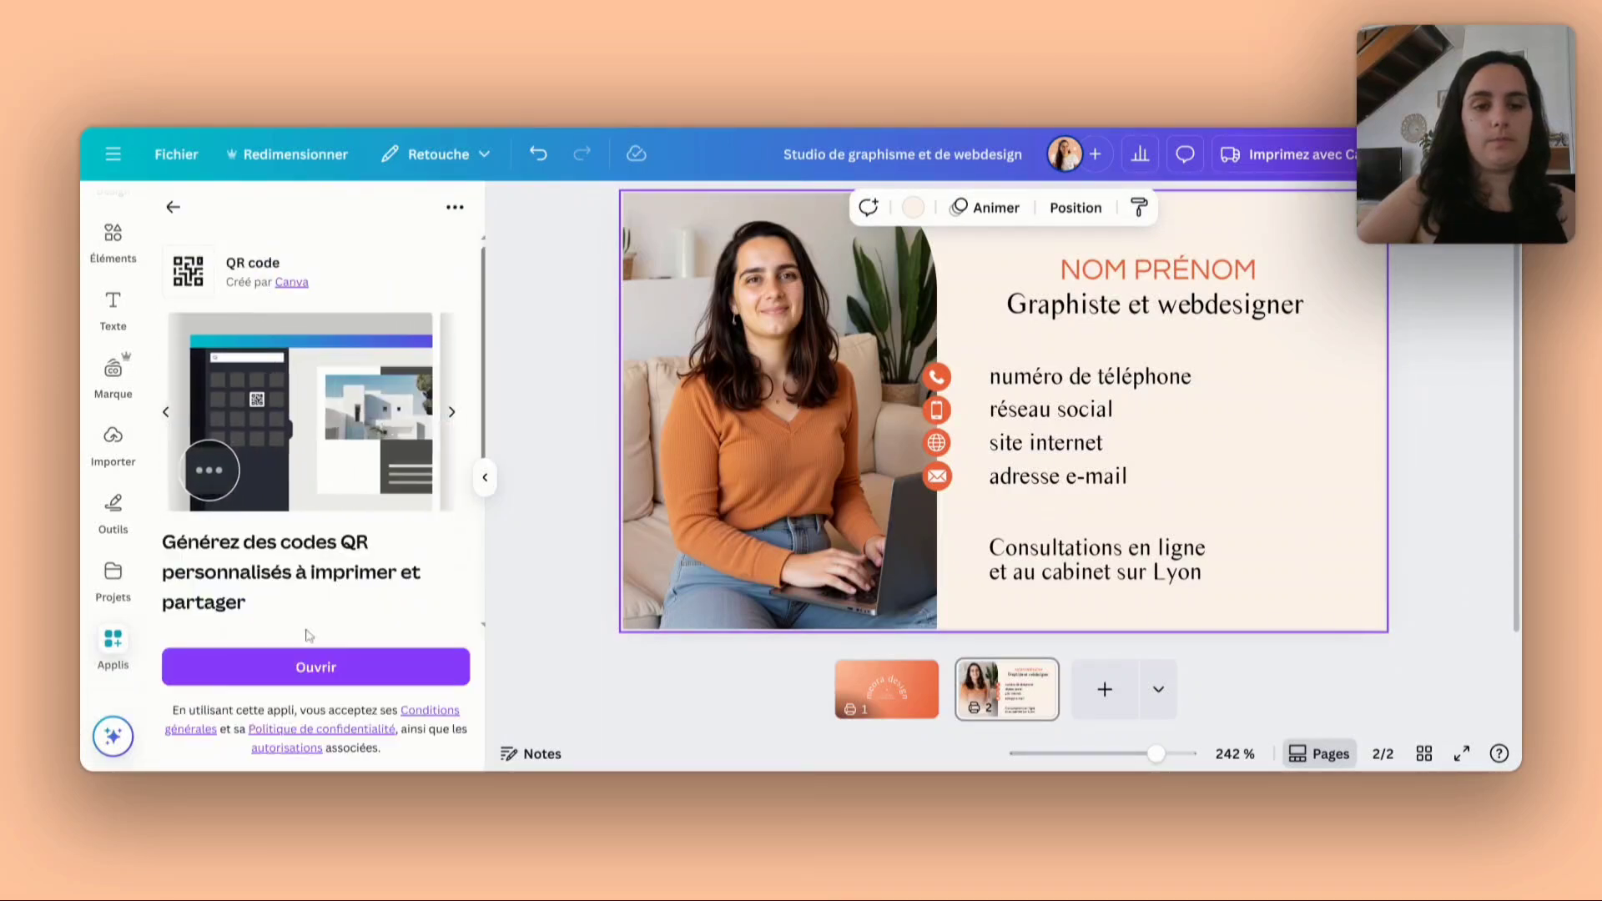
pyautogui.click(363, 672)
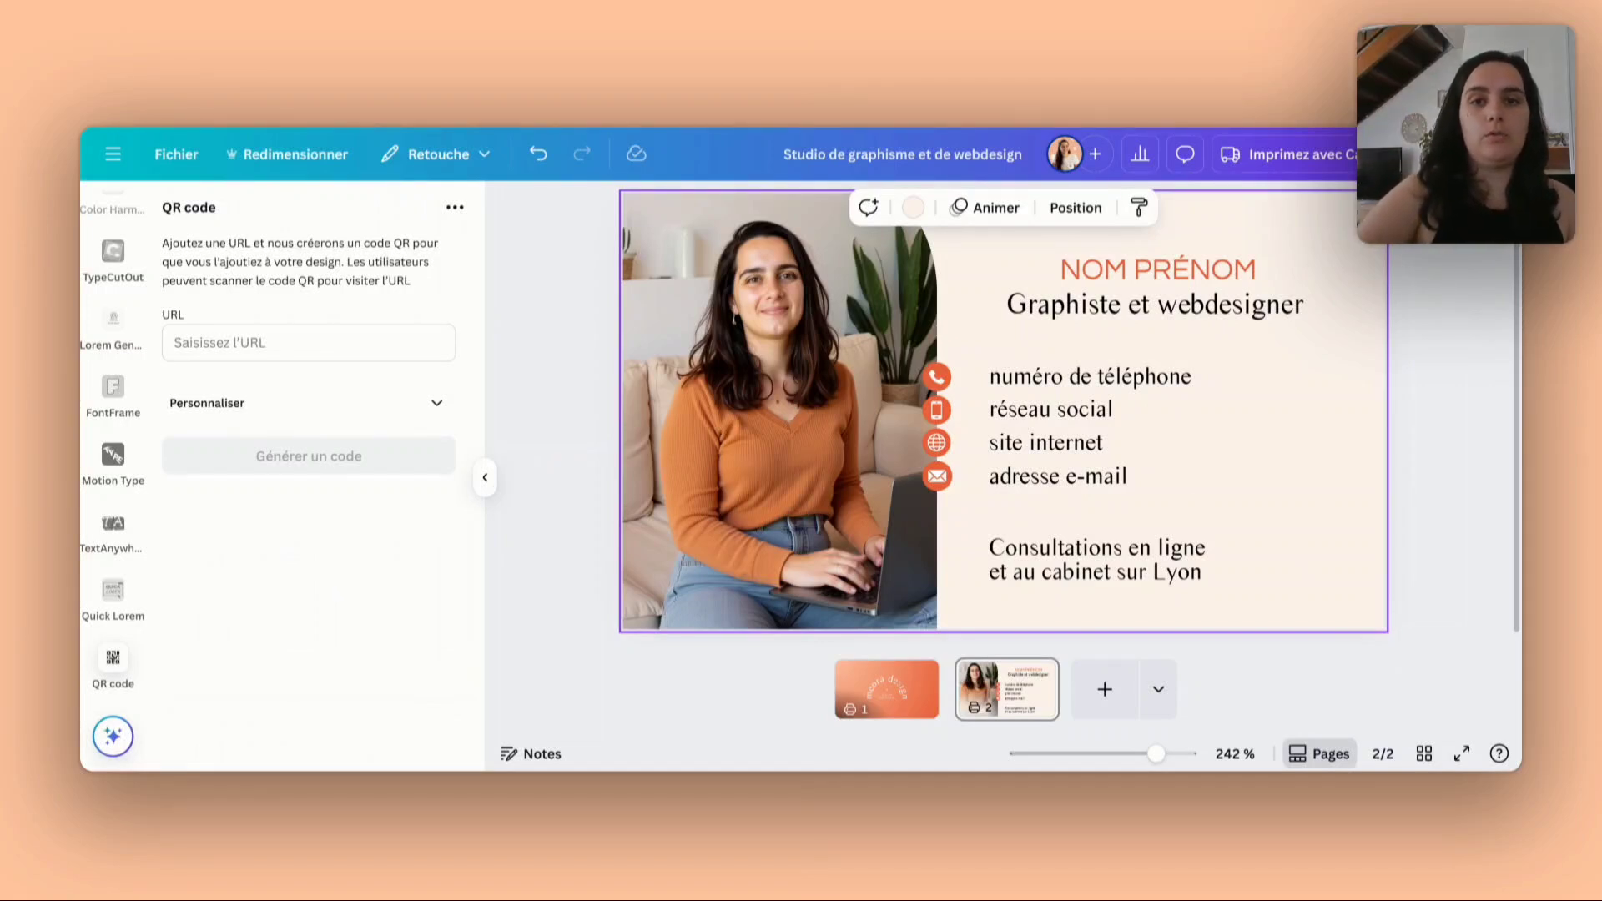
pyautogui.click(309, 343)
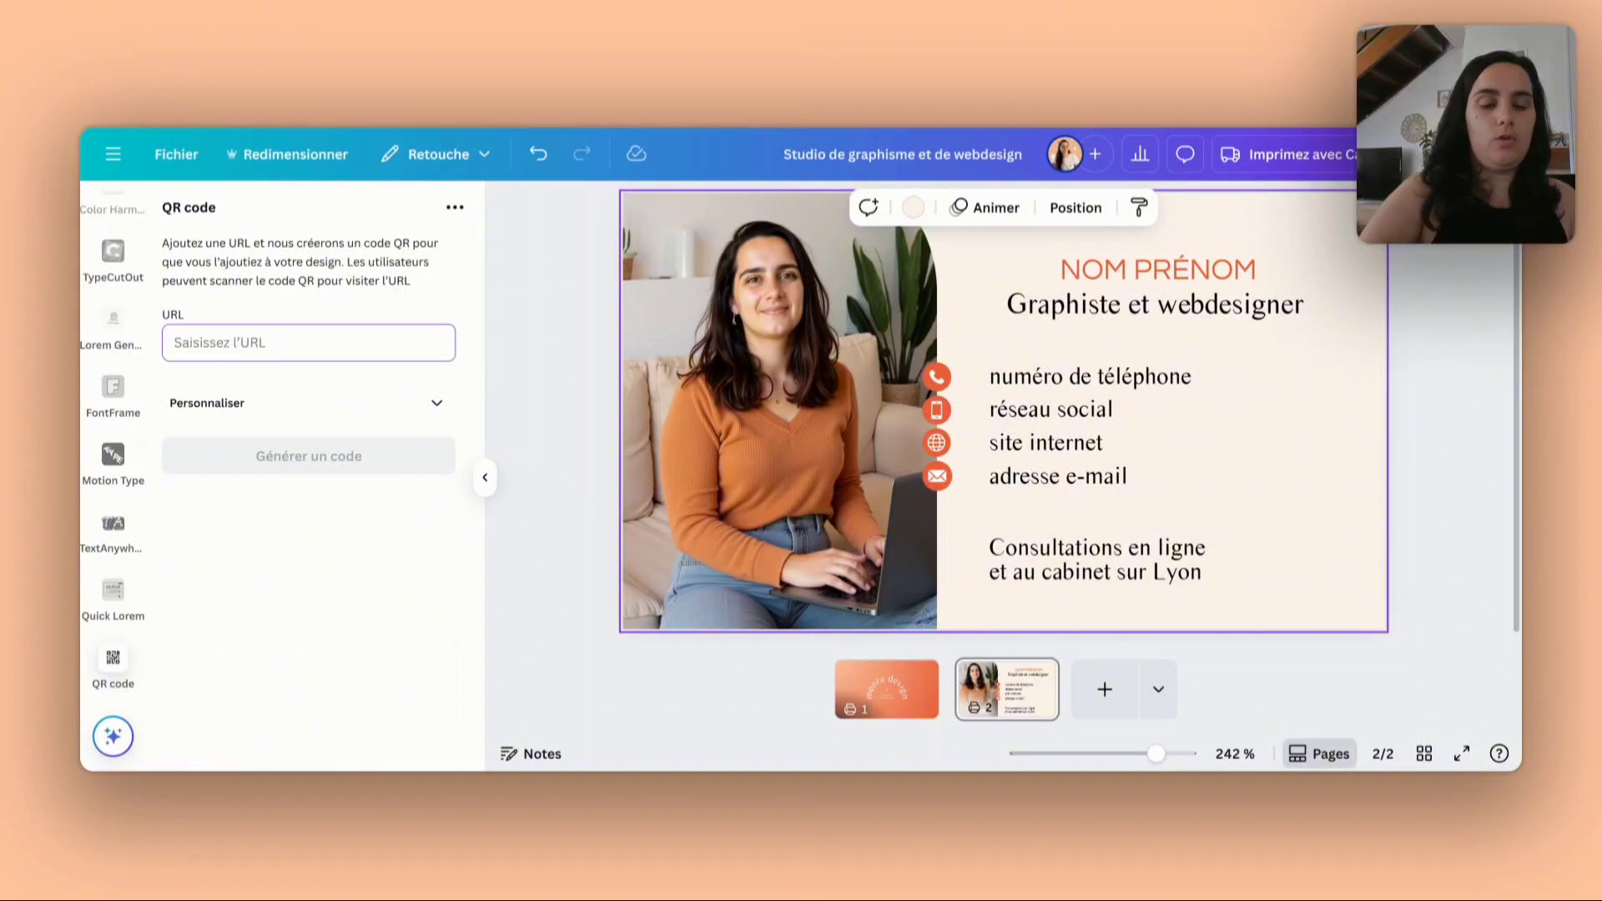
pyautogui.write('https://meoradesign.com/contact')
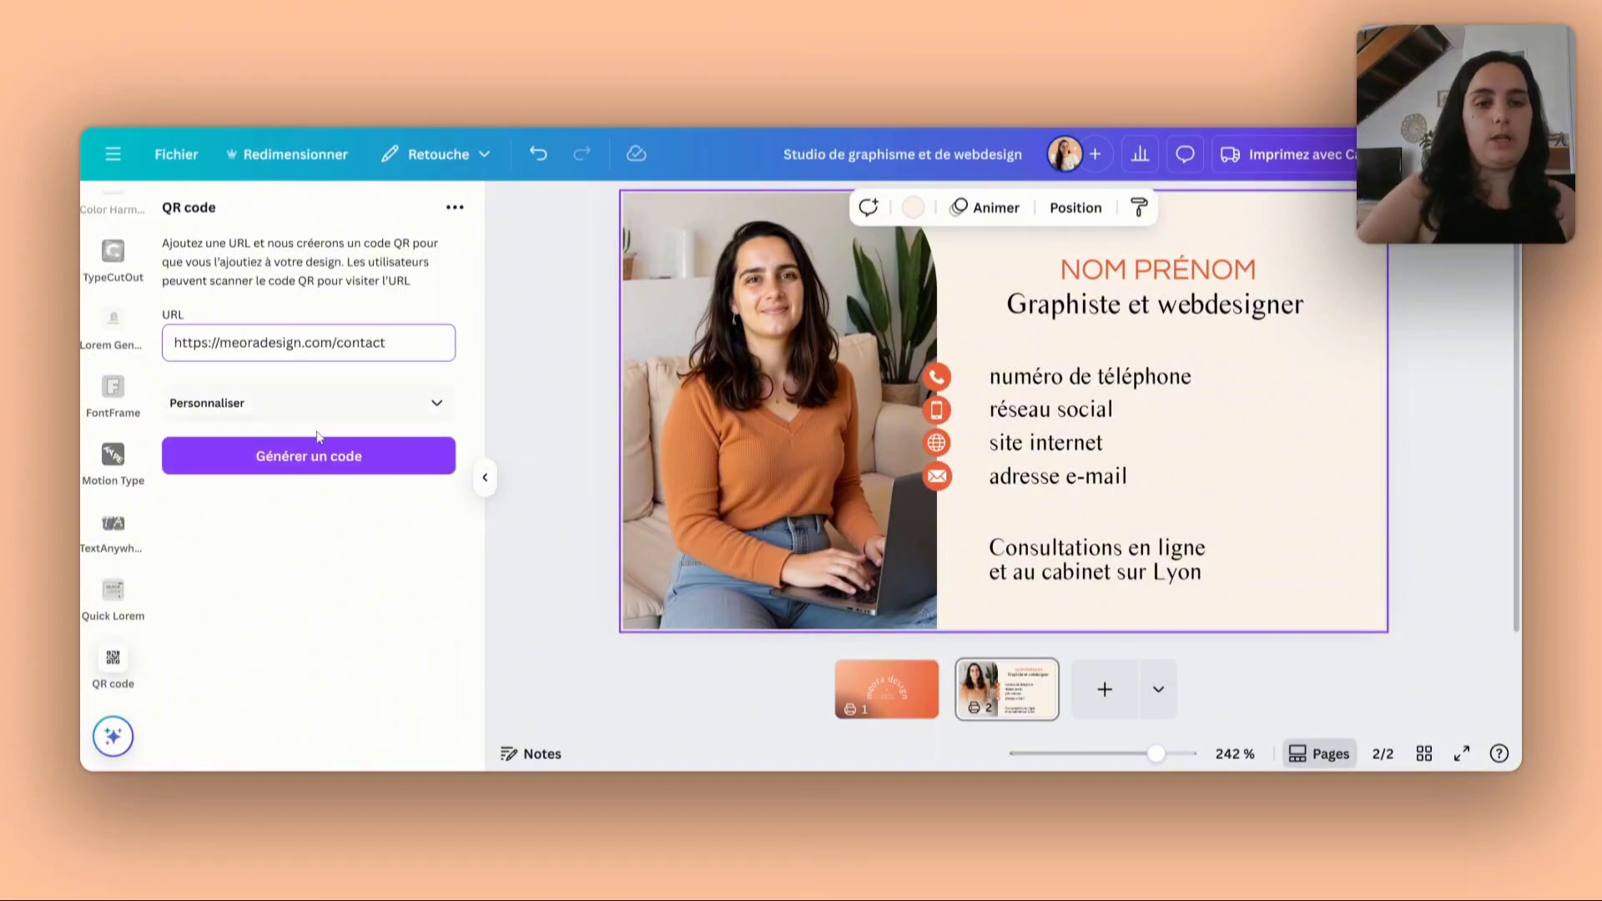
pyautogui.click(318, 463)
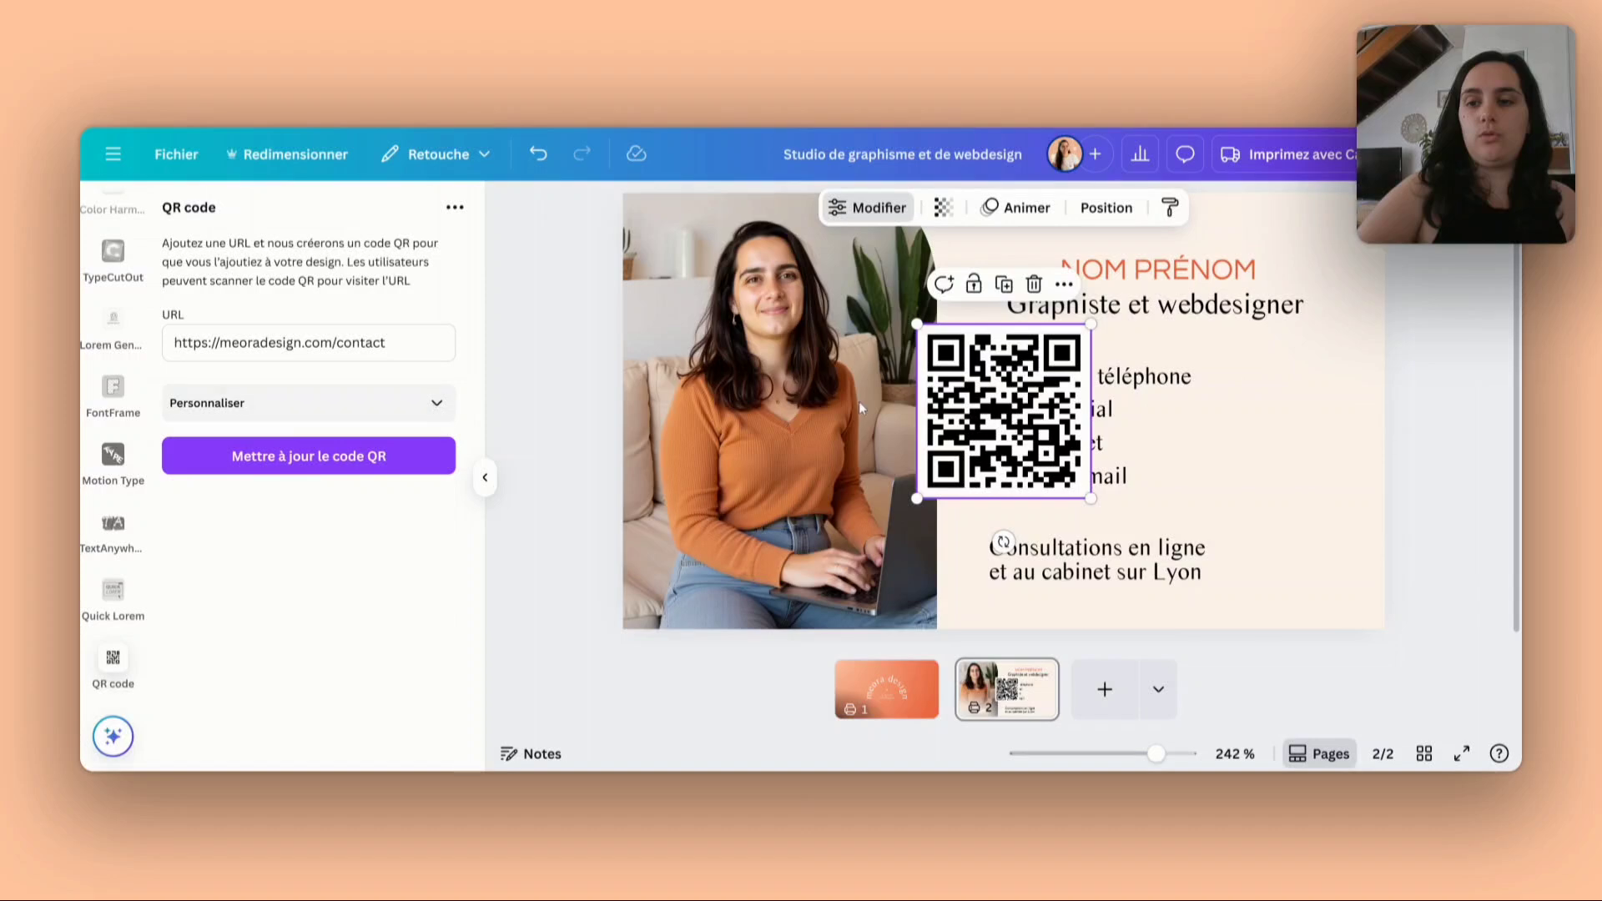
pyautogui.moveTo(997, 393); pyautogui.dragTo(1279, 424)
# - Copy the hex code #FFF6ED from the page's cream background and set it as the QR code's background colour
pyautogui.click(433, 407)
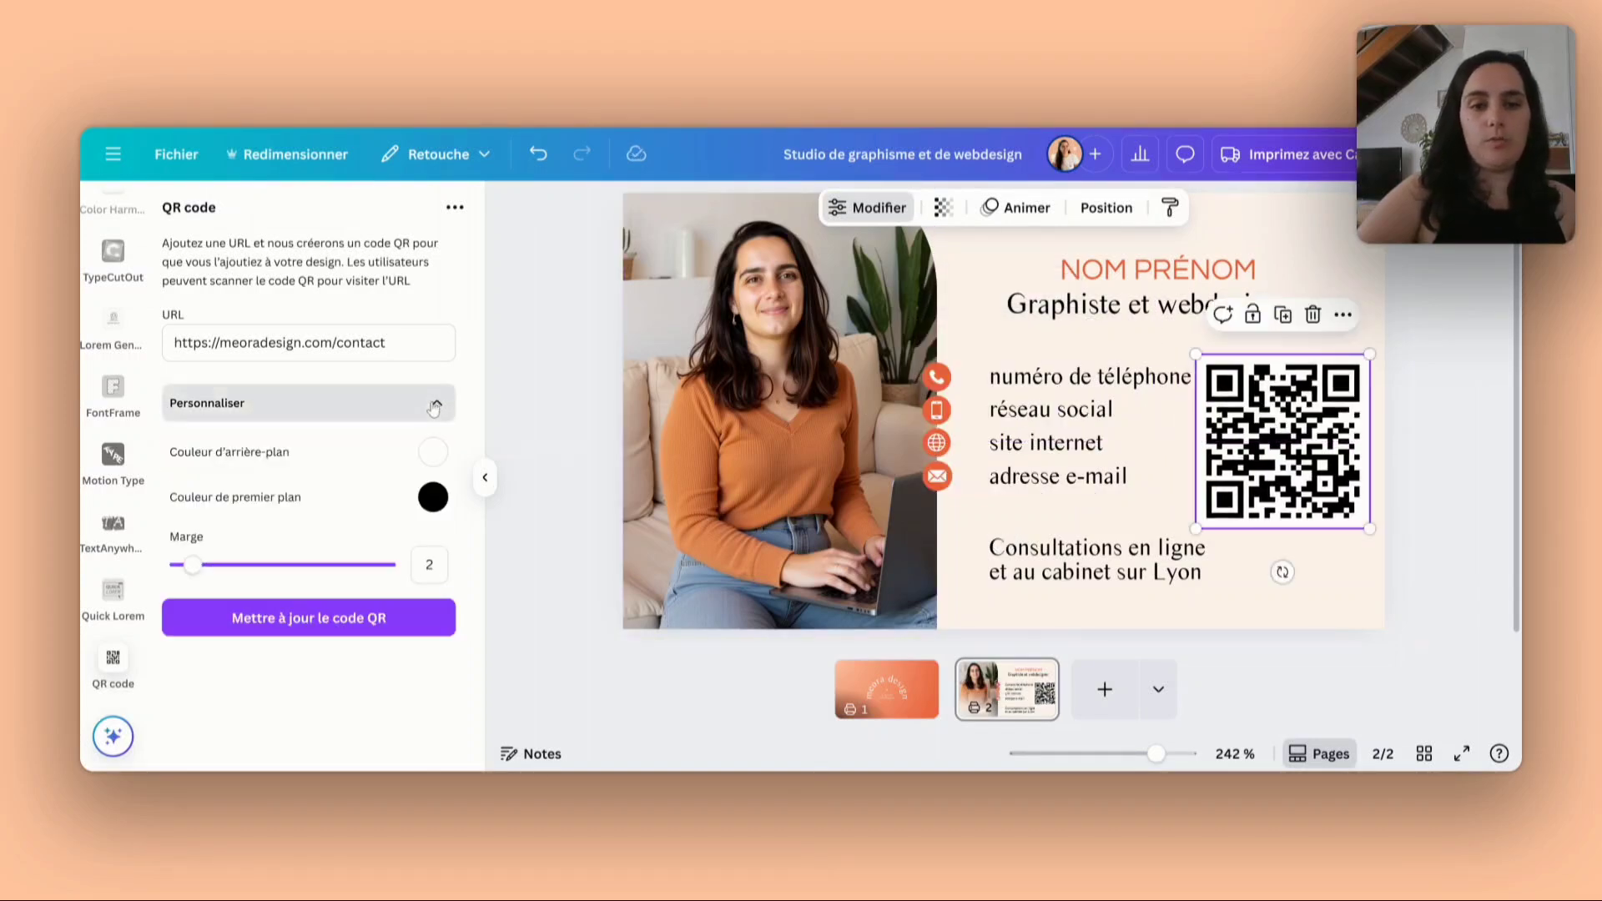
pyautogui.click(433, 453)
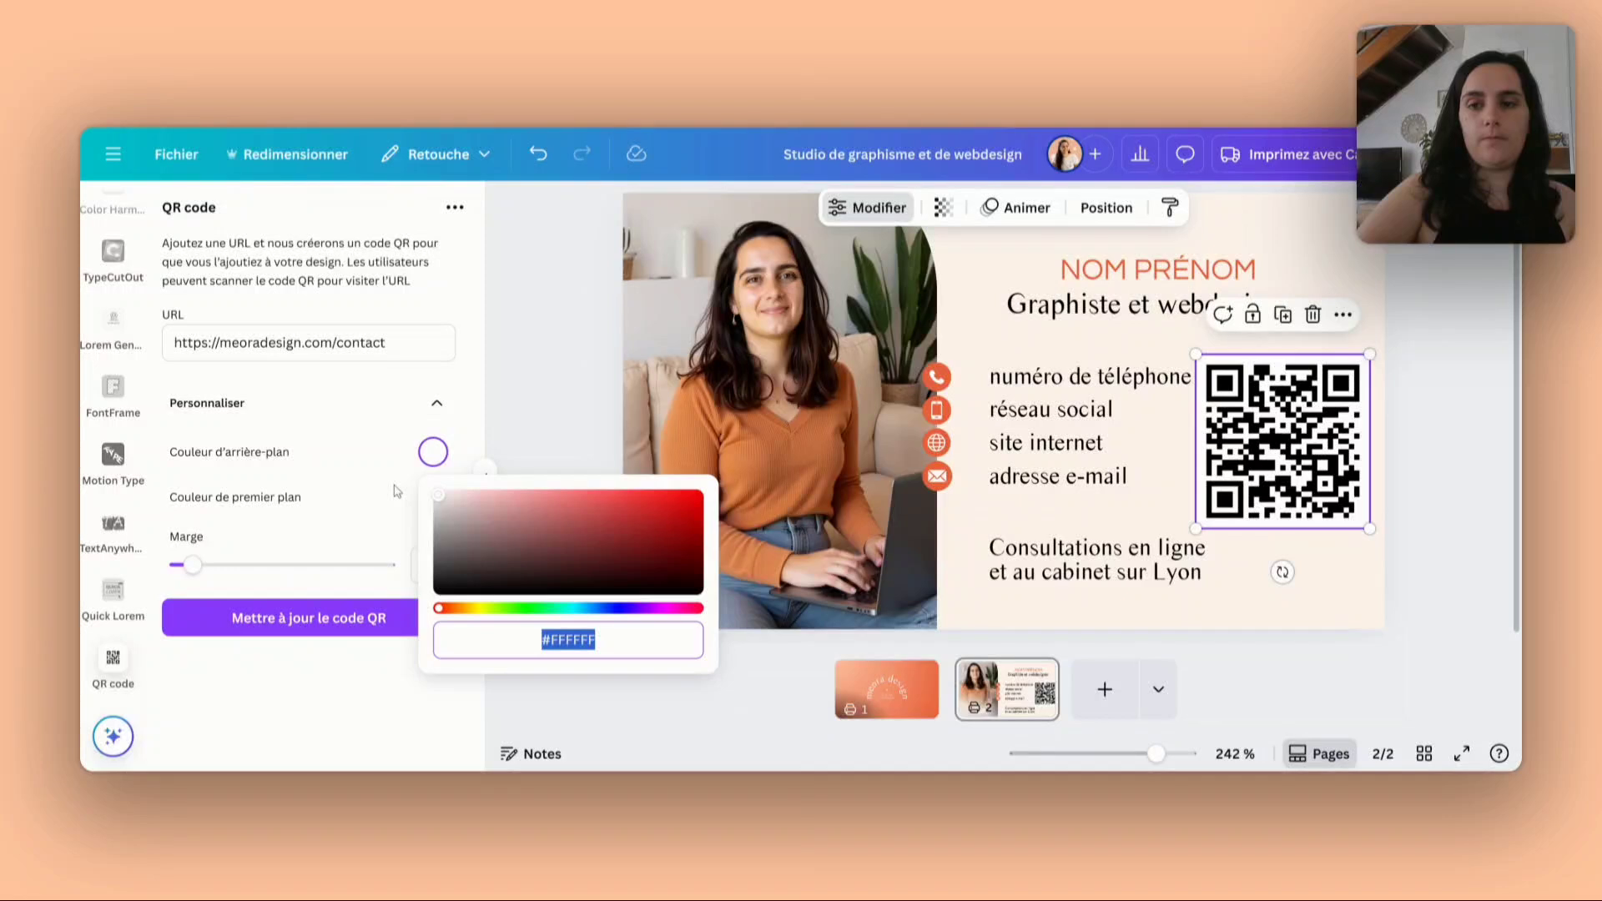
pyautogui.click(342, 454)
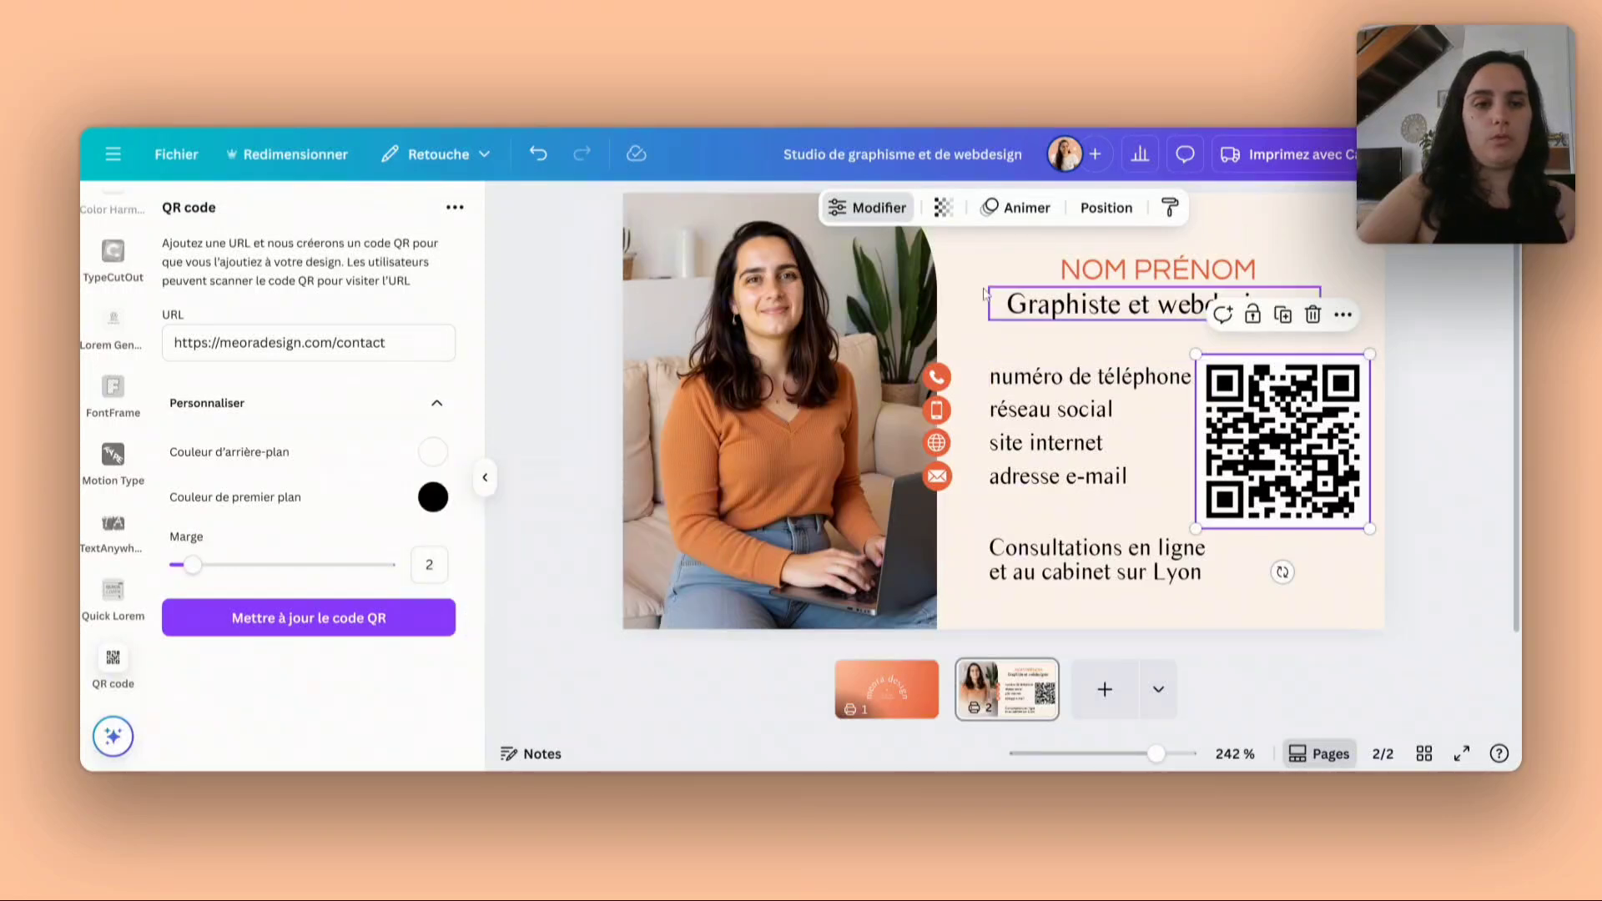
pyautogui.click(982, 292)
pyautogui.click(915, 214)
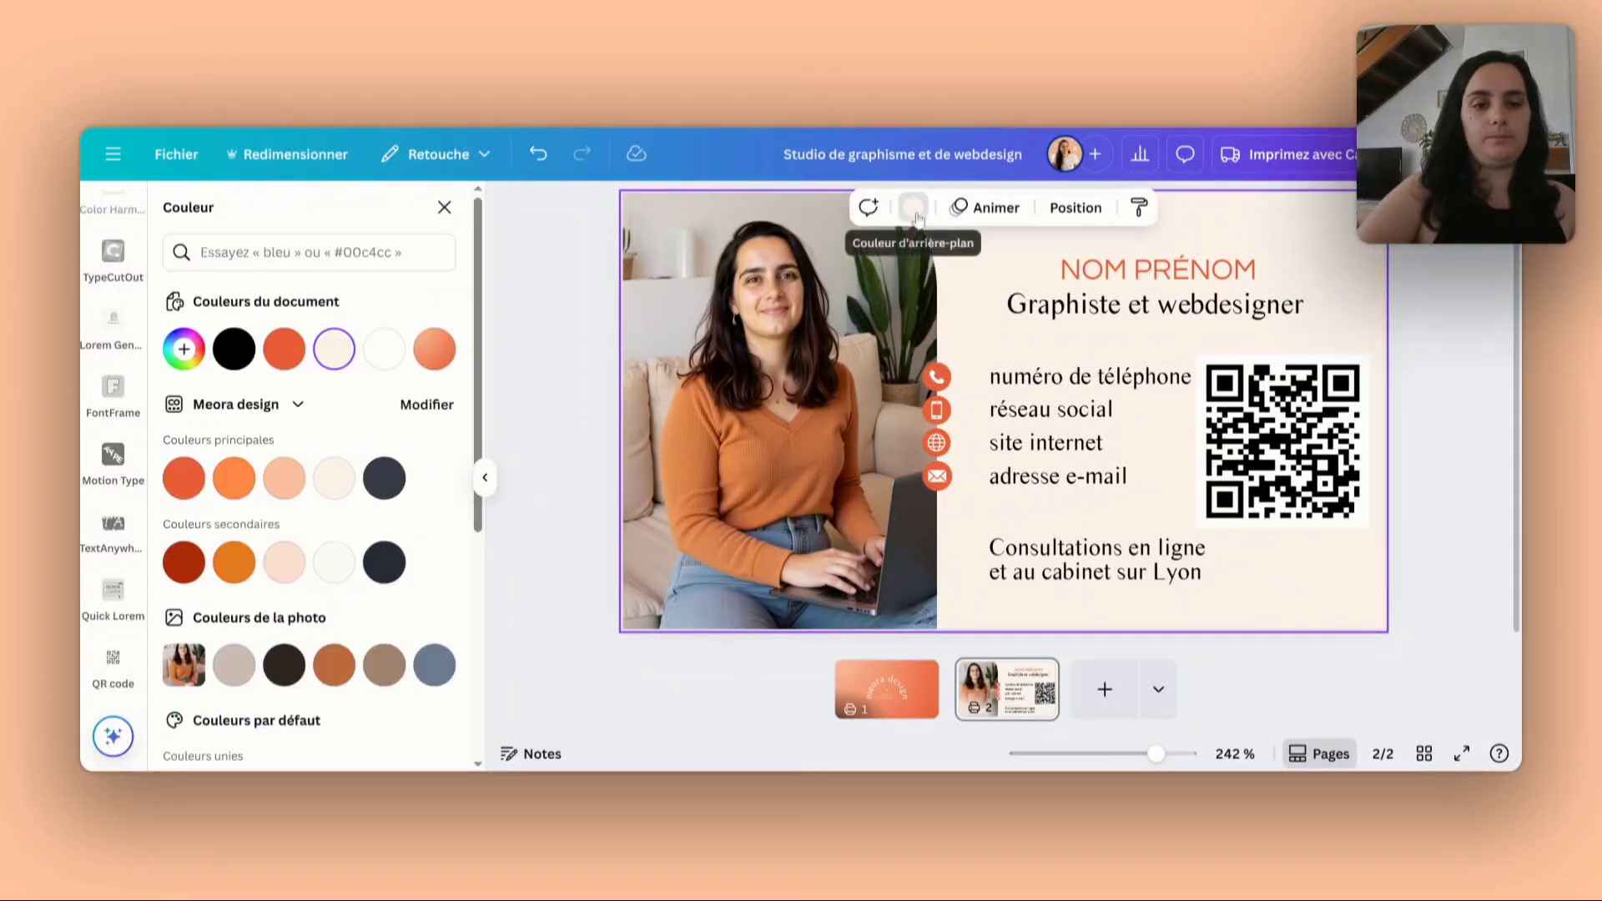
pyautogui.click(183, 349)
pyautogui.hotkey('ctrl', 'c')
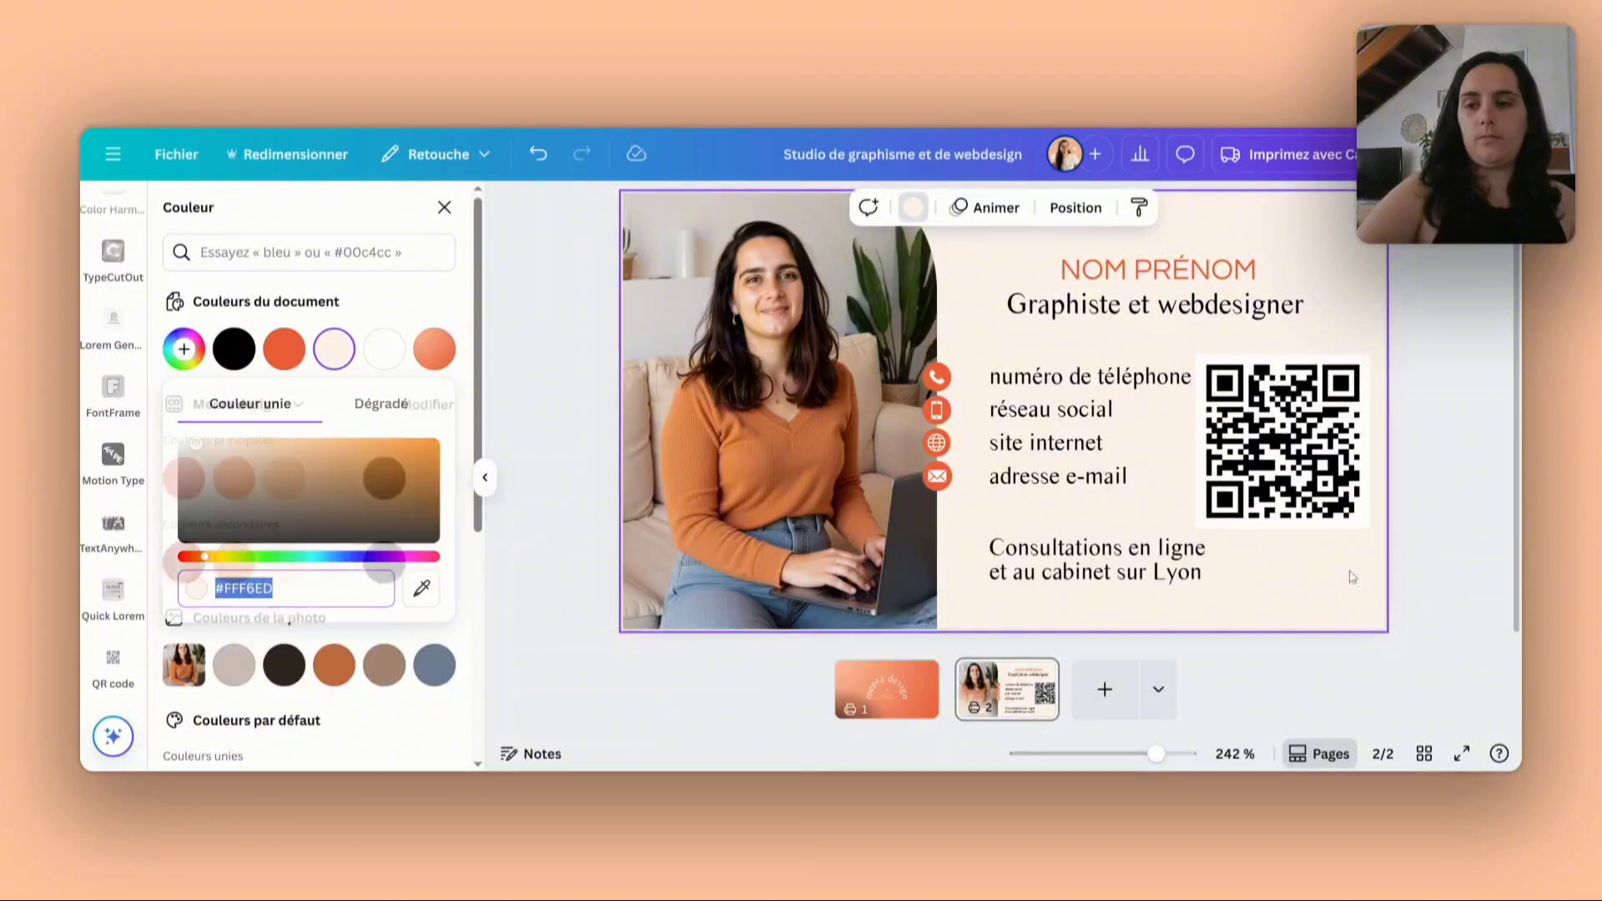
pyautogui.click(1282, 496)
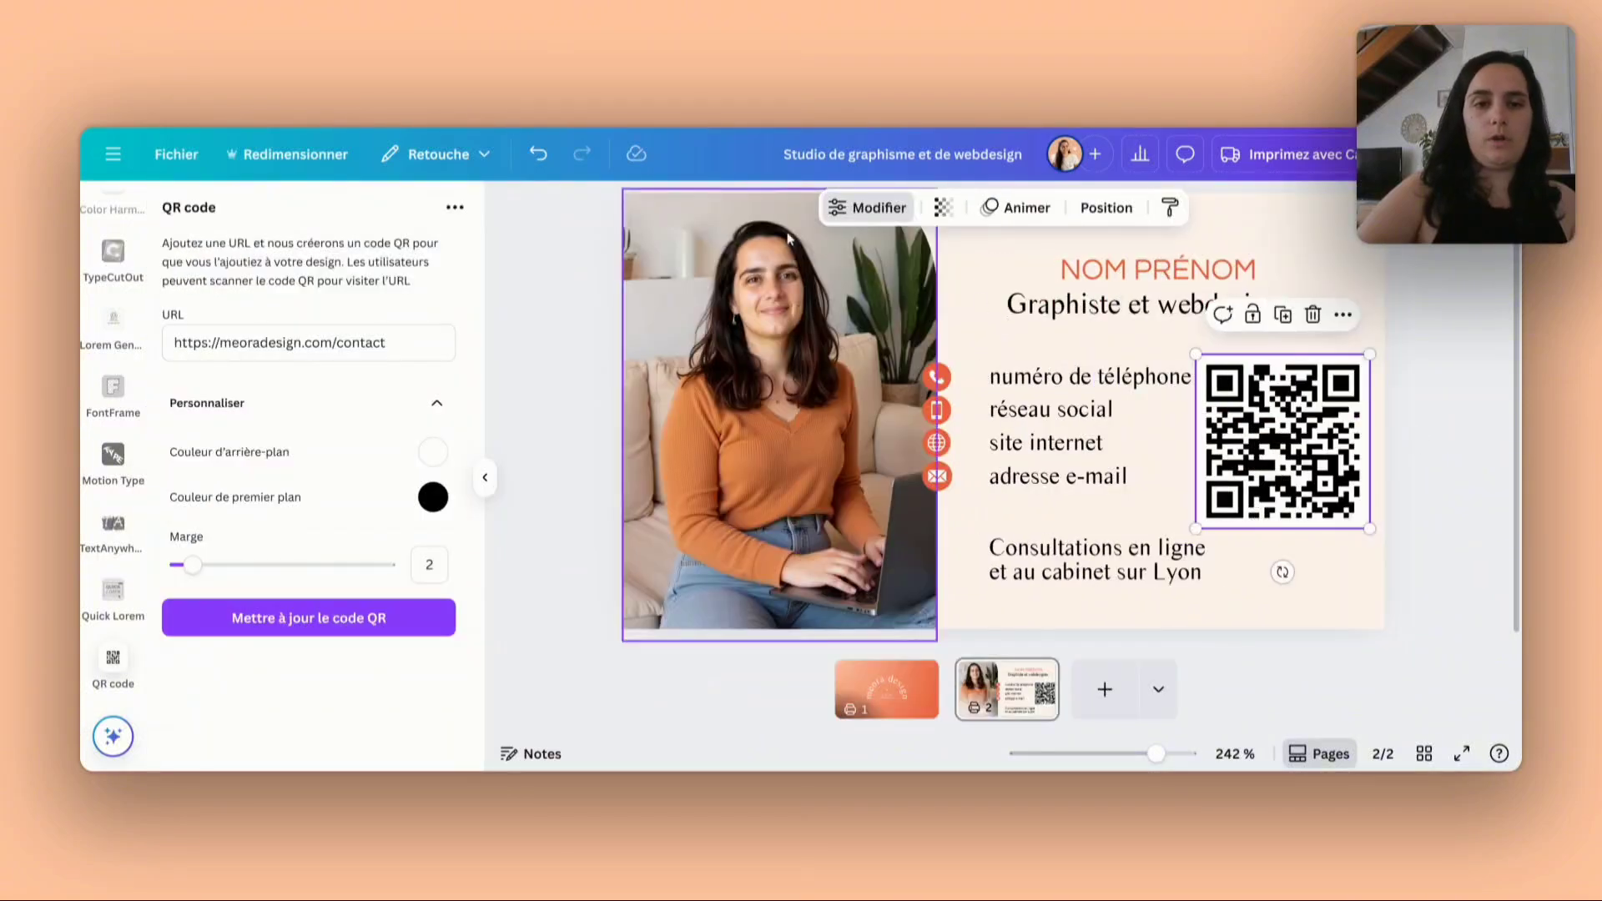
pyautogui.click(433, 451)
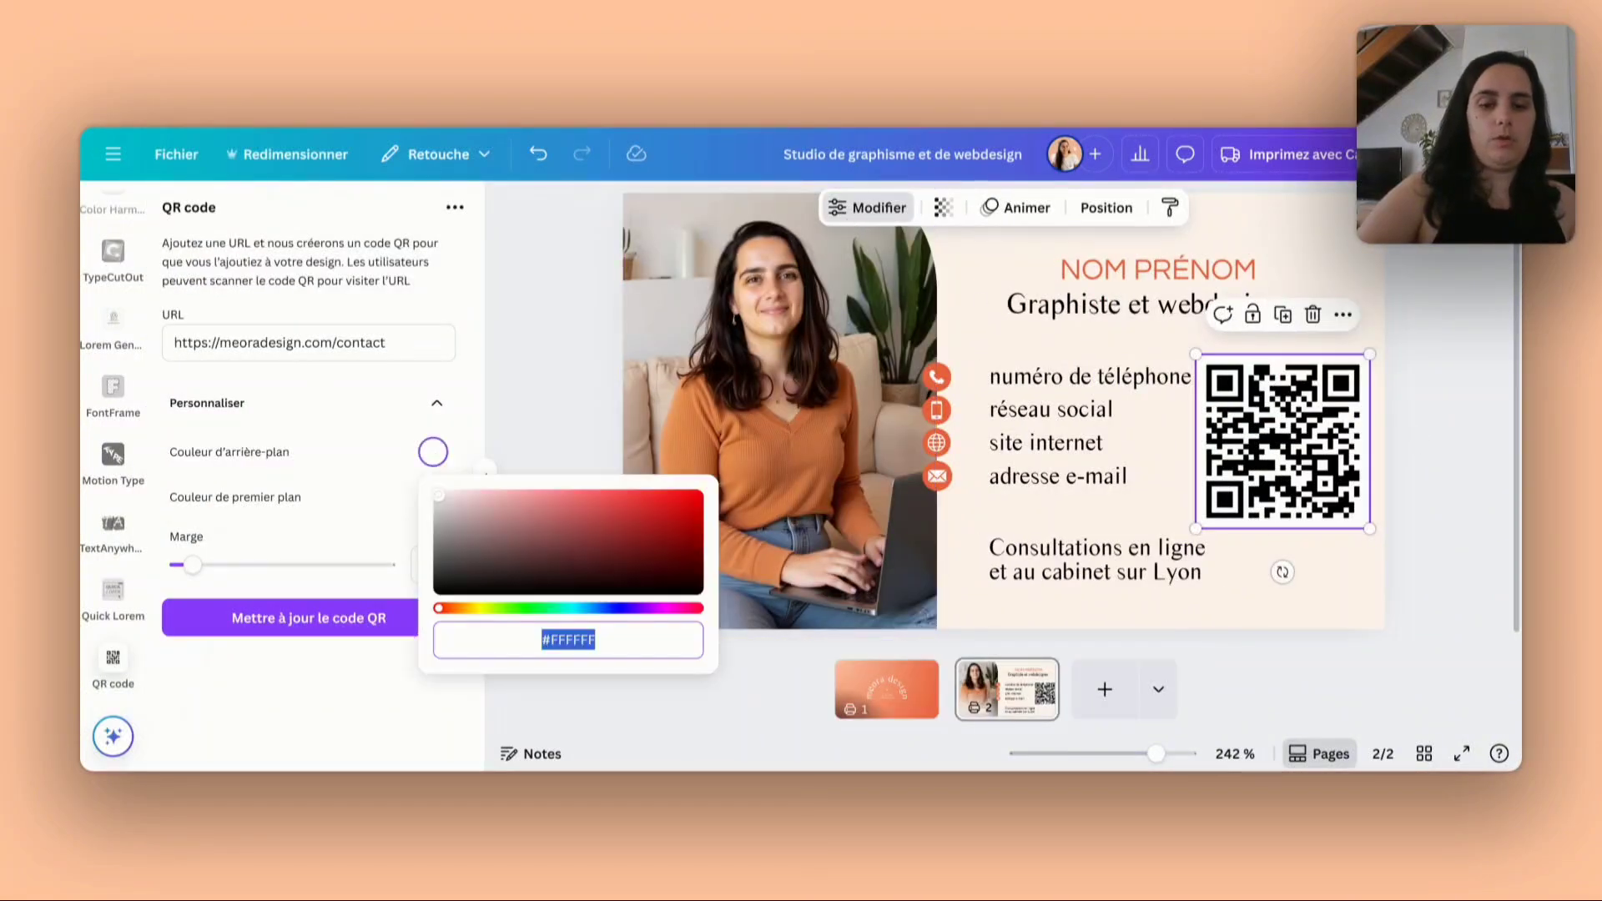
pyautogui.hotkey('ctrl', 'v')
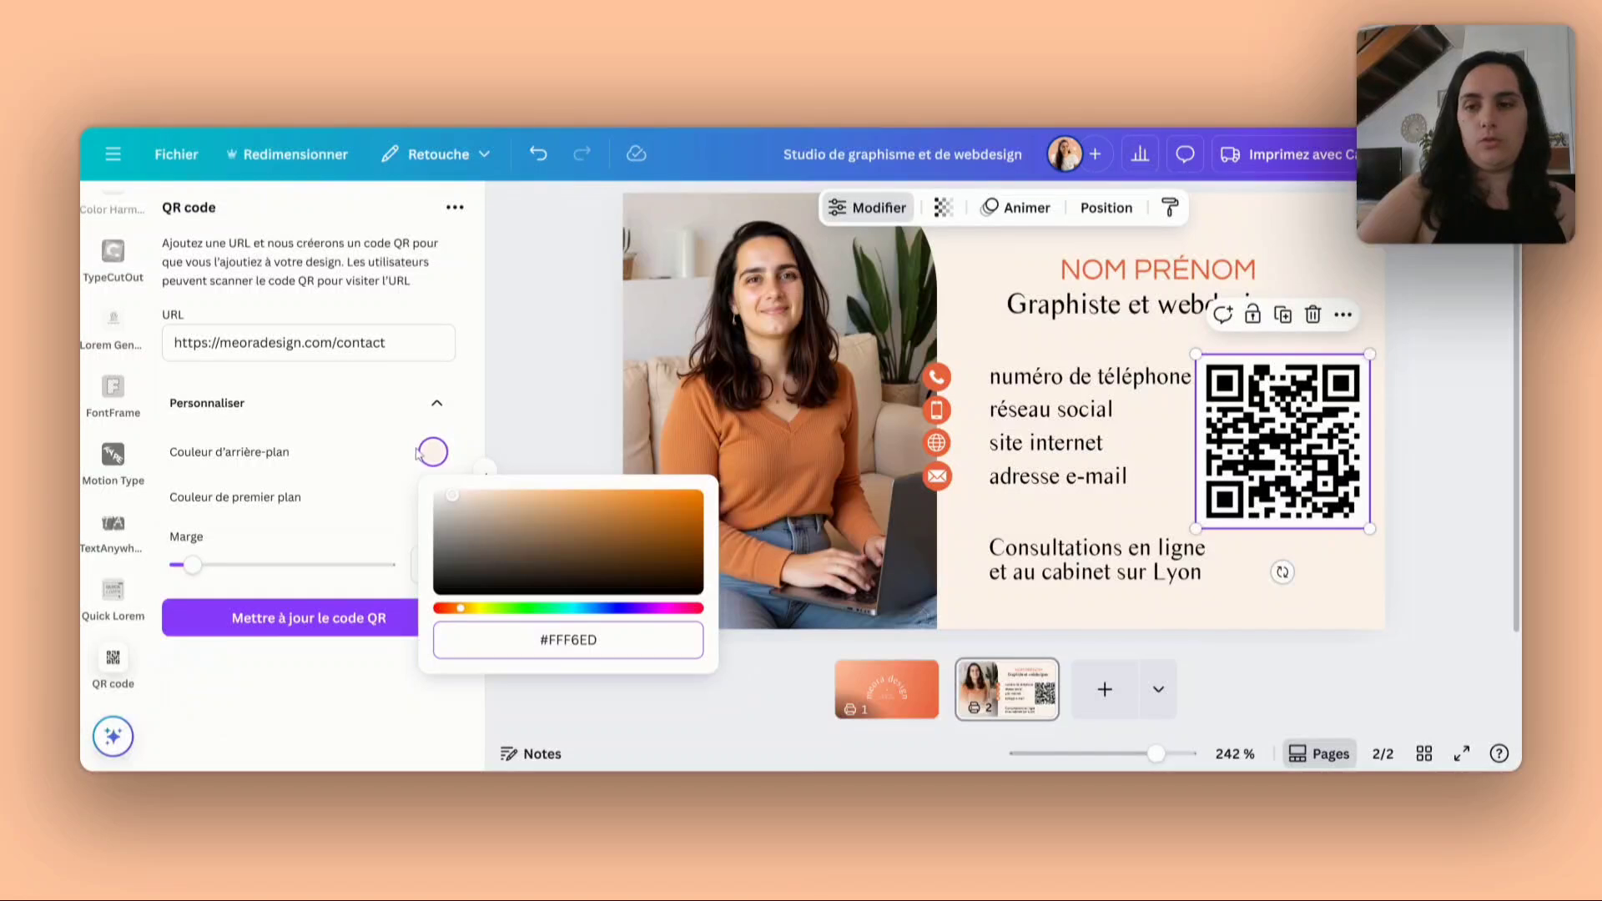
pyautogui.click(350, 405)
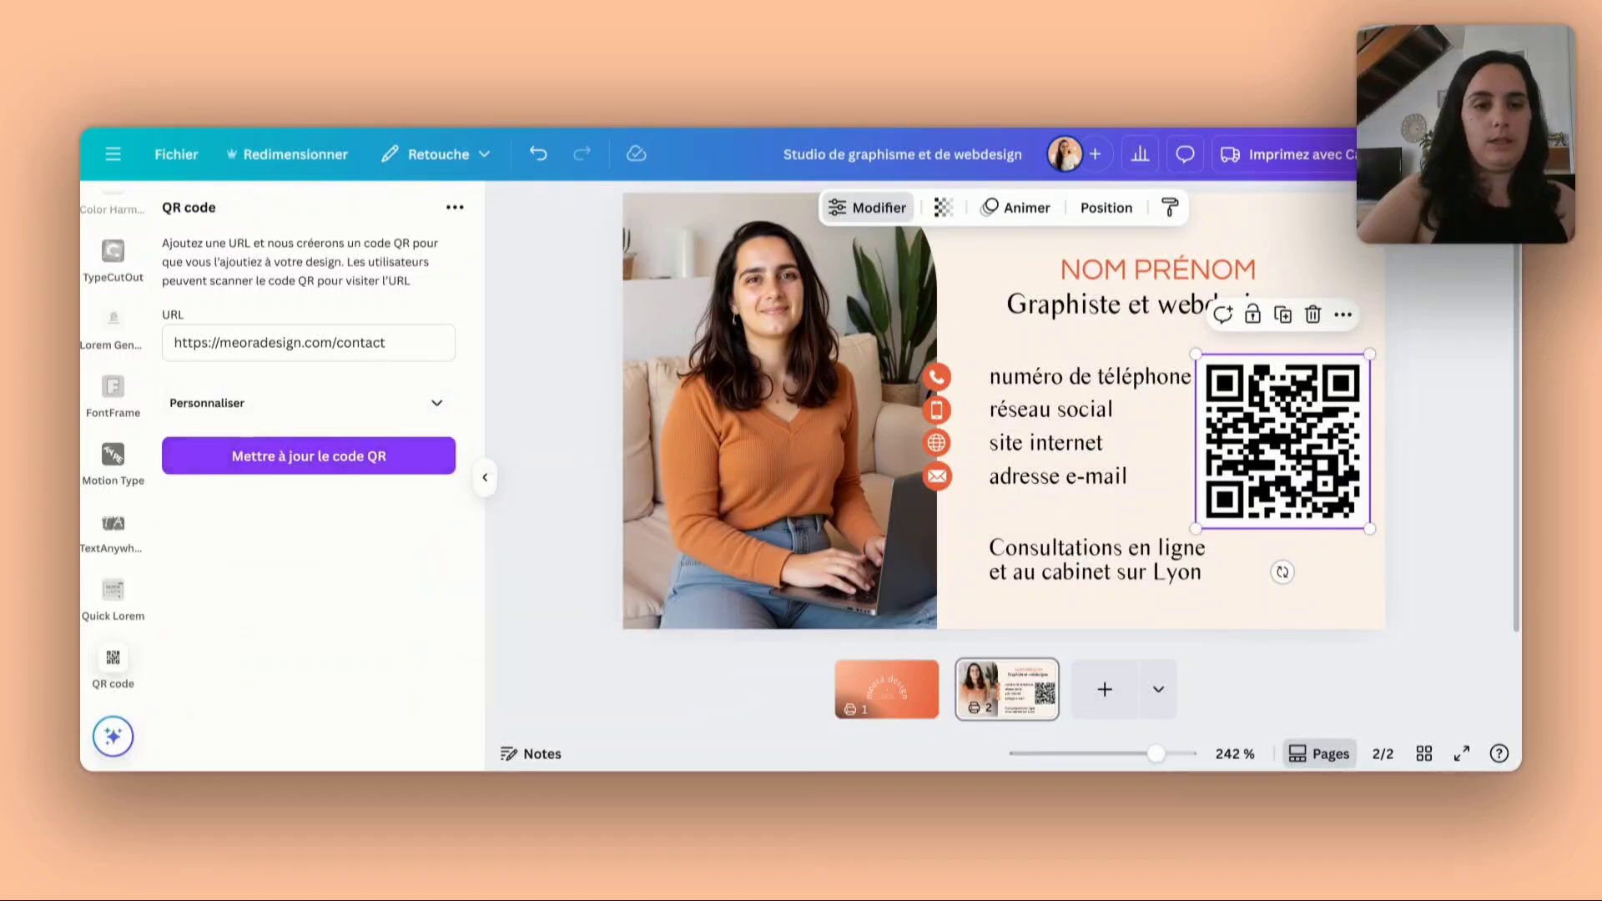
# - Reduce the QR code's margin to the minimum and update the code on the card with its customised settings
pyautogui.click(405, 408)
pyautogui.click(433, 497)
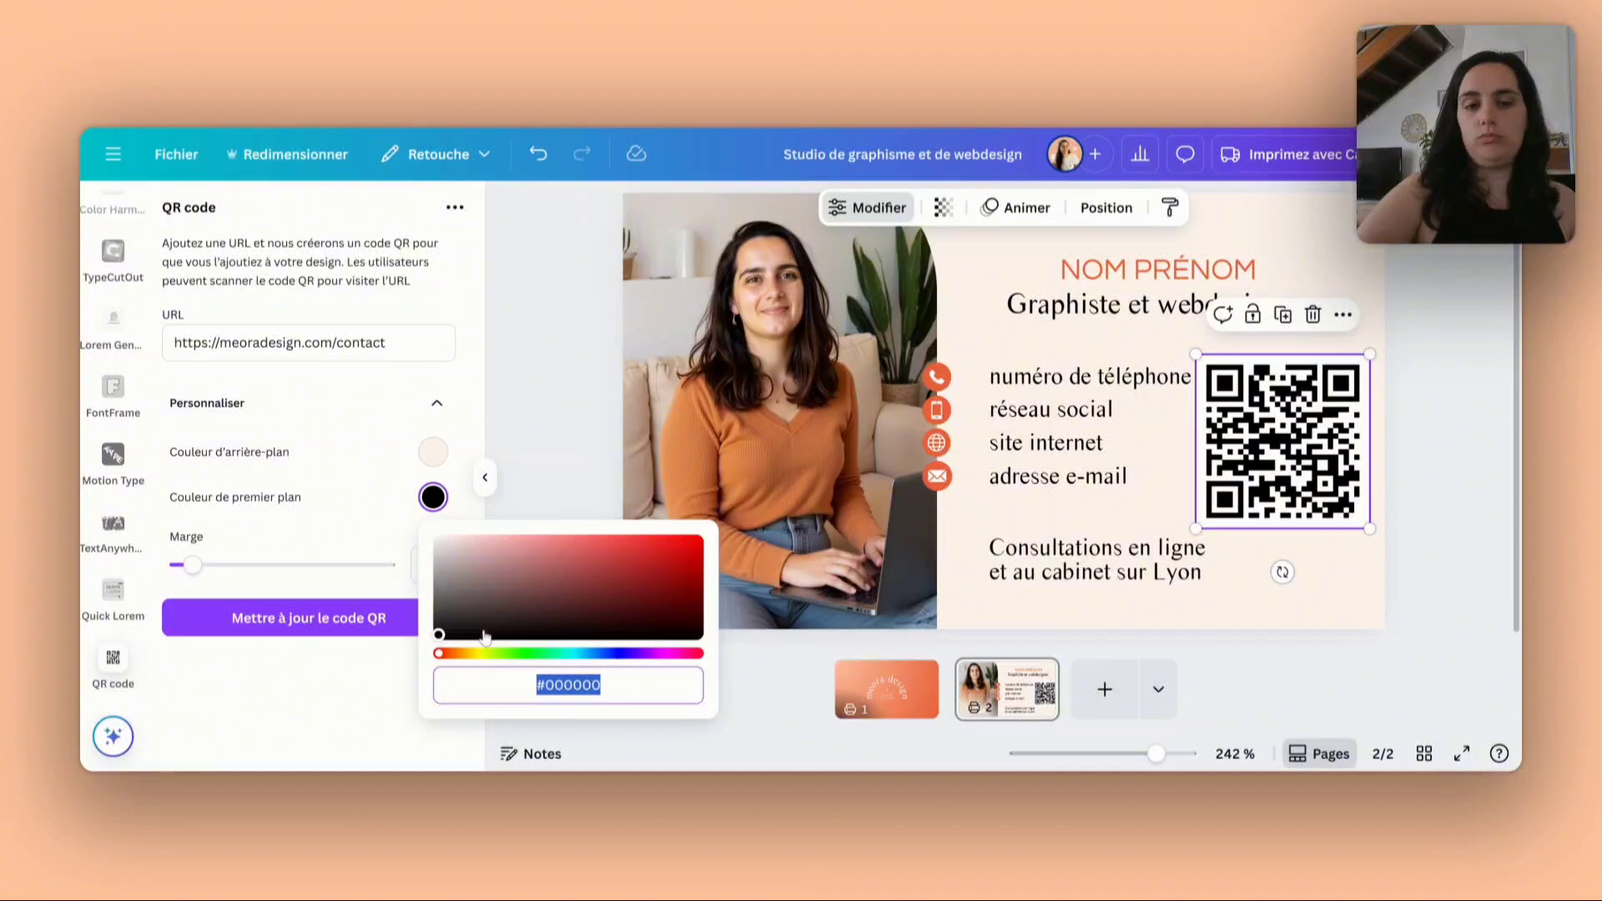
pyautogui.click(343, 715)
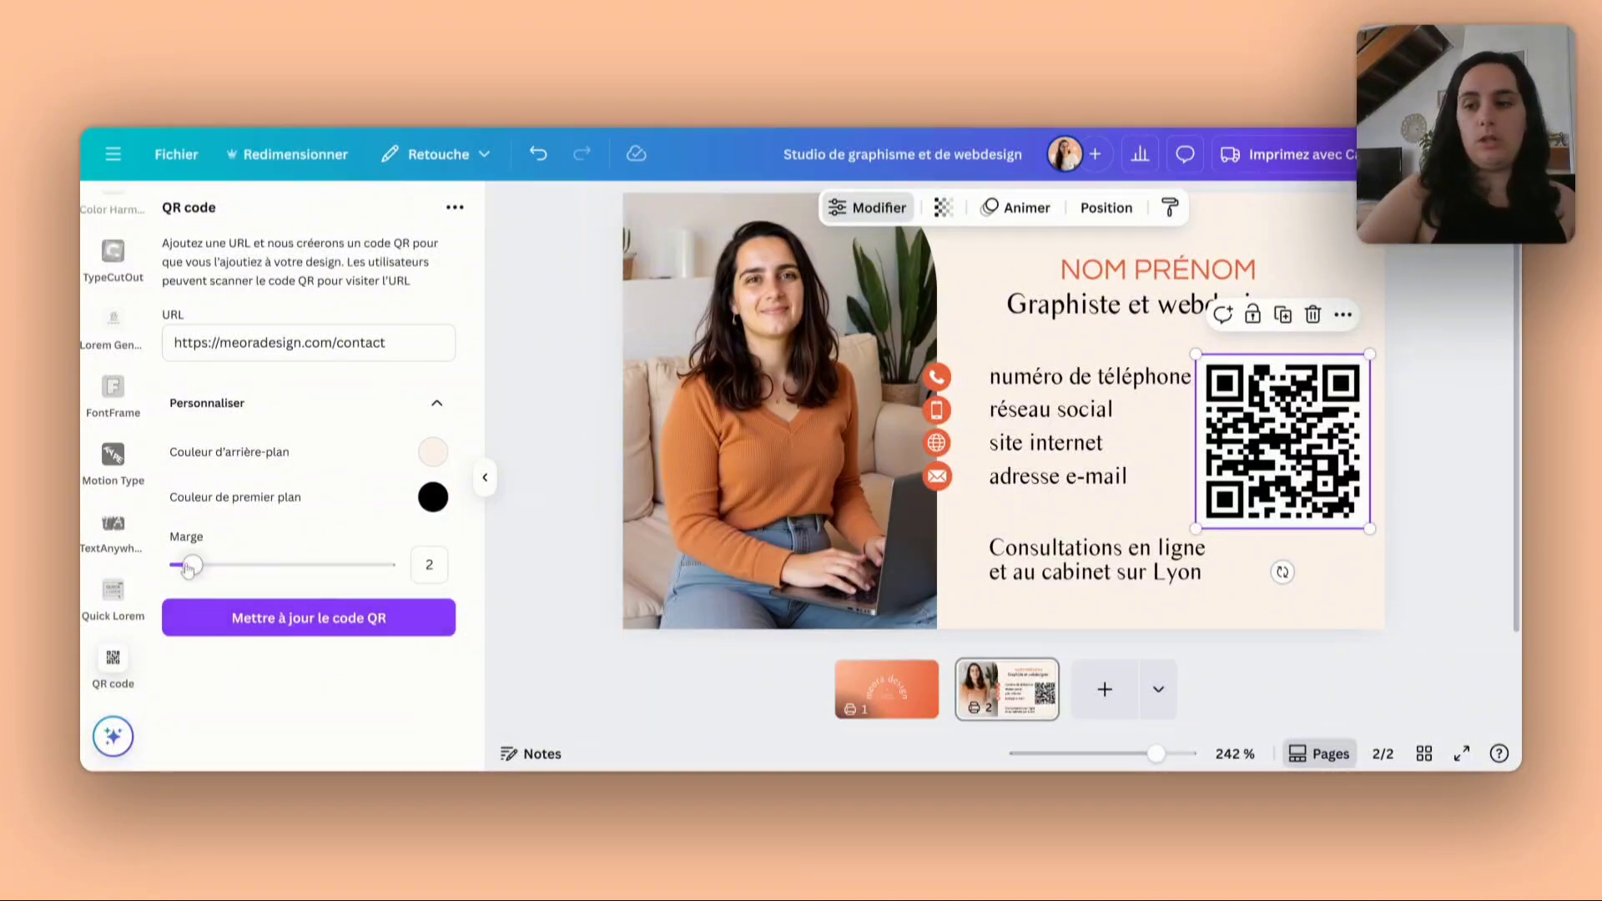
pyautogui.moveTo(181, 572)
pyautogui.mouseDown()
pyautogui.moveTo(227, 576)
pyautogui.moveTo(174, 571)
pyautogui.mouseUp()
pyautogui.click(325, 624)
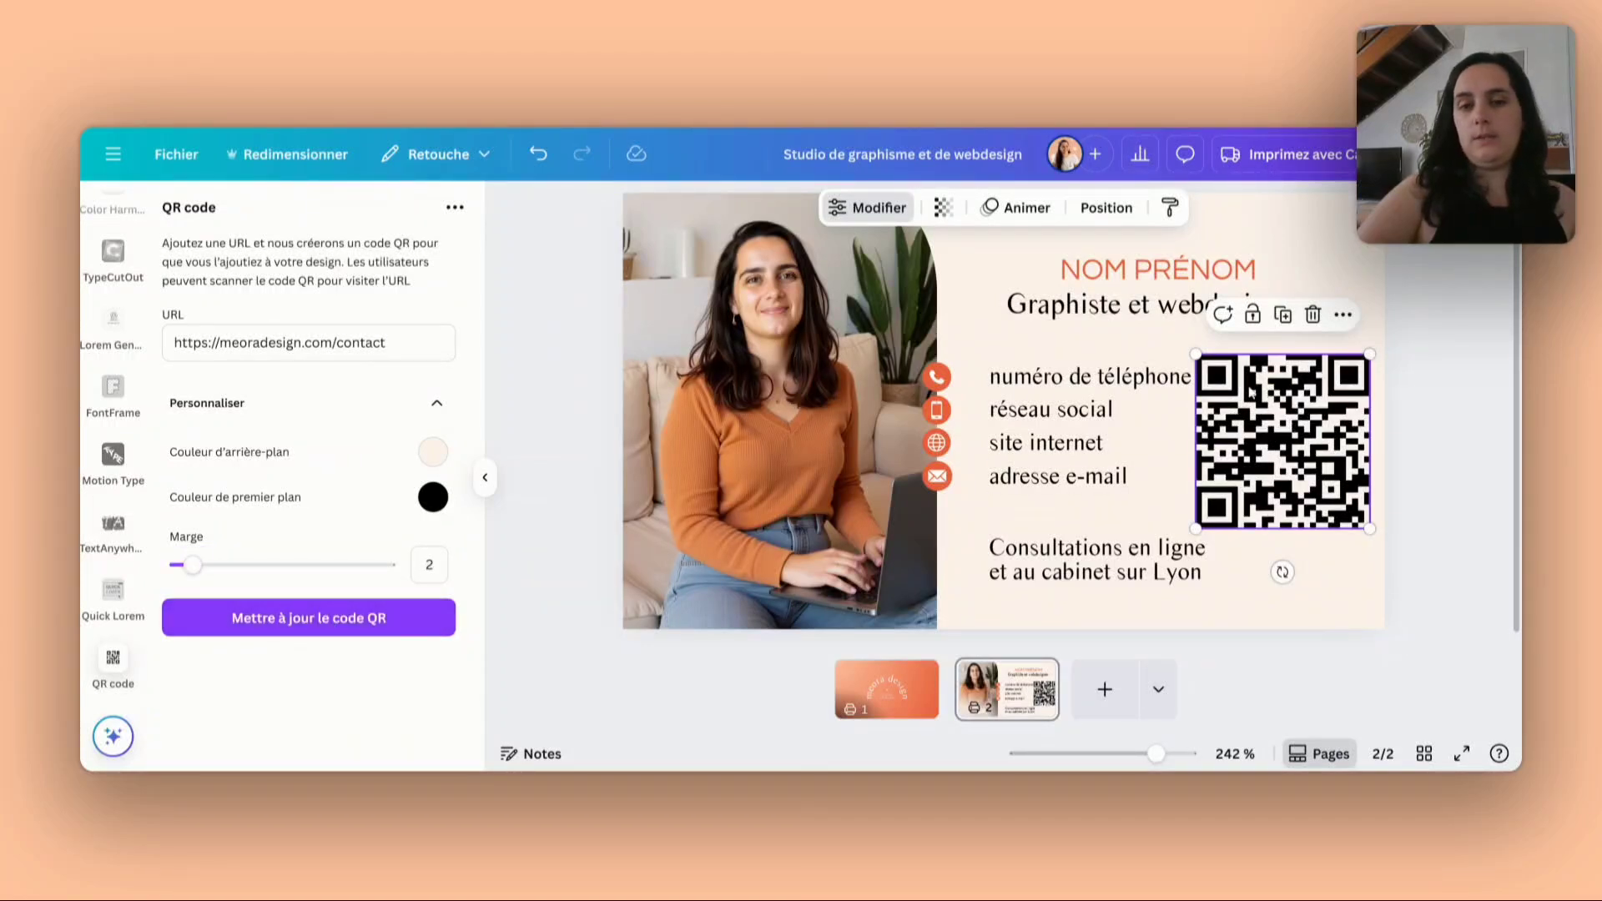
# - Shrink the QR code and place it beside the two consultation lines in the card's lower corner
pyautogui.moveTo(1198, 355); pyautogui.dragTo(1297, 529)
pyautogui.click(1422, 508)
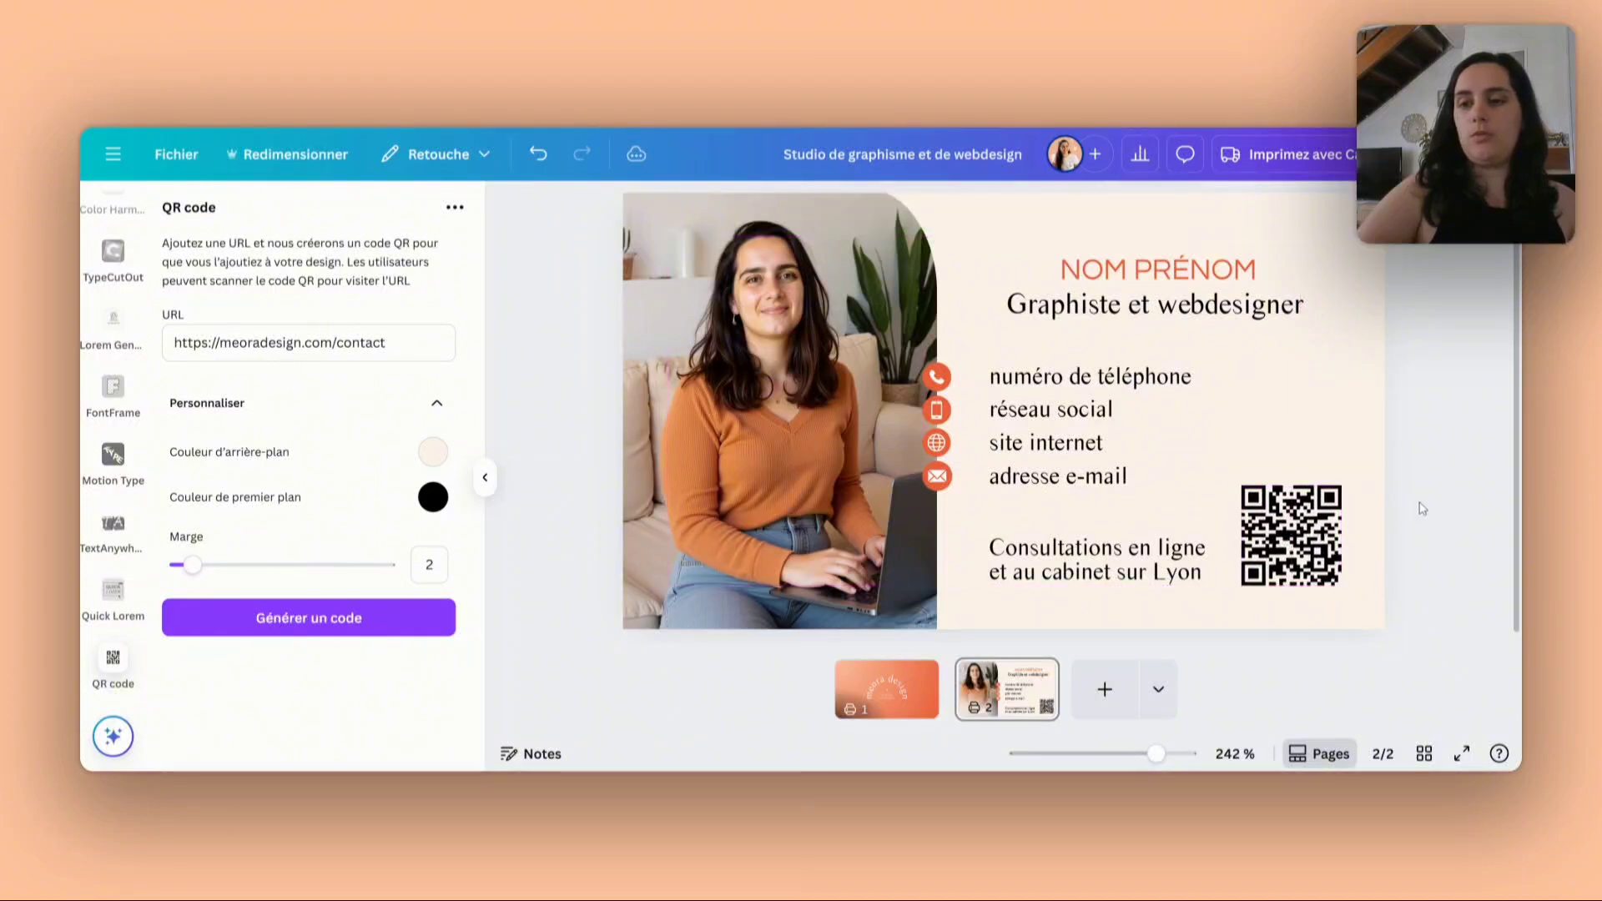
# - Duplicate the consultation text, replace the copy's wording with "Scannez moi !" and place it above the QR code
pyautogui.click(1159, 567)
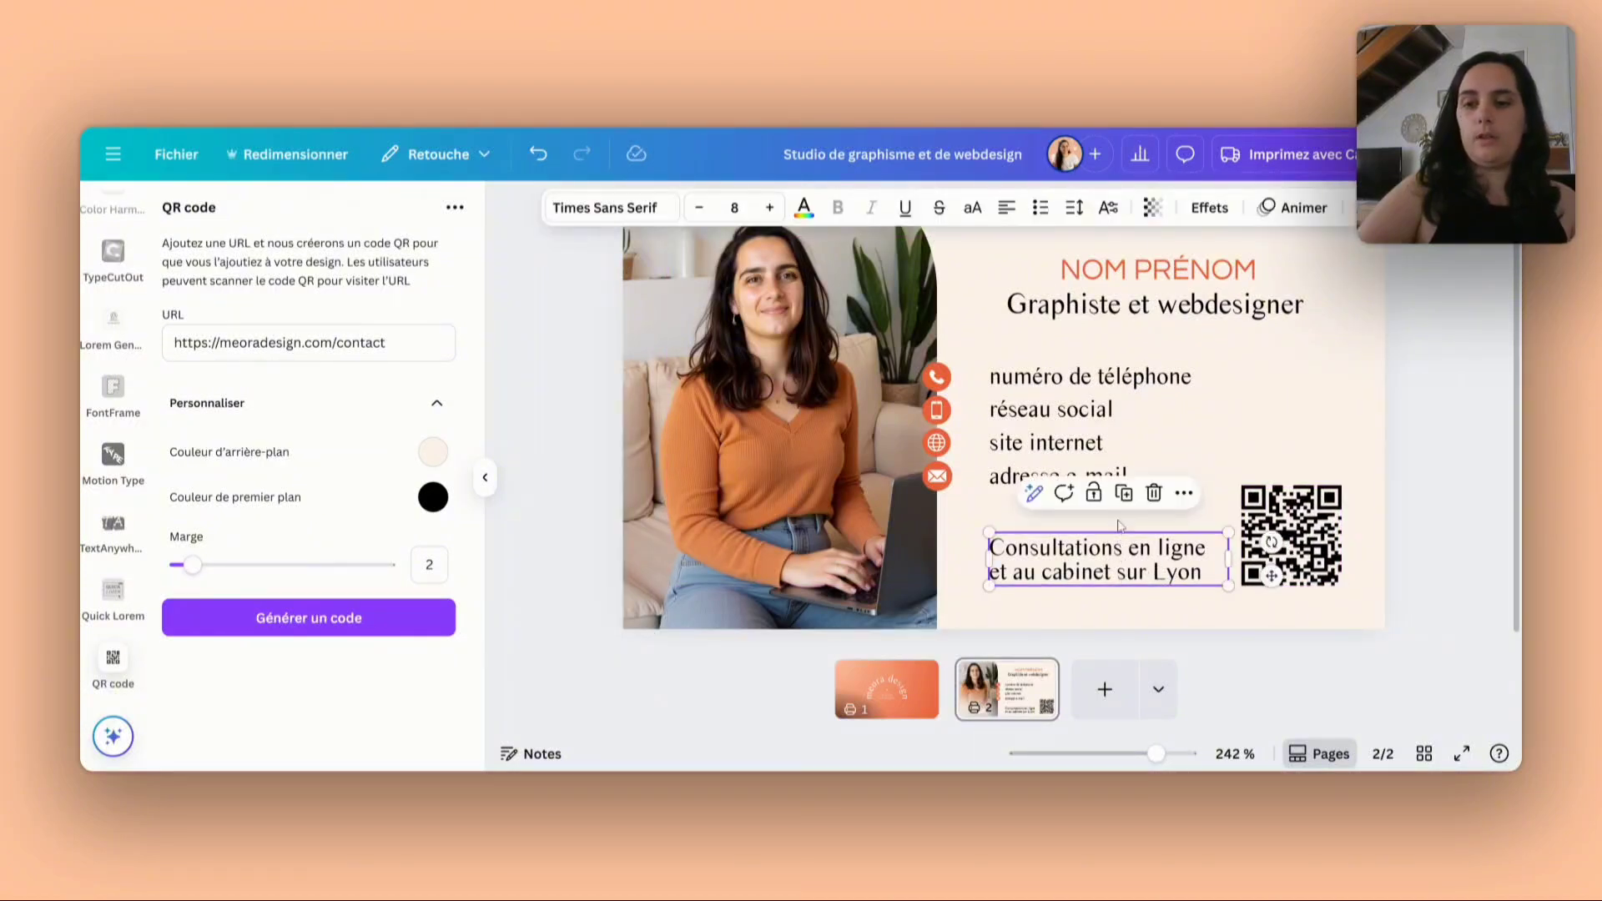
pyautogui.moveTo(1108, 552); pyautogui.dragTo(1117, 591)
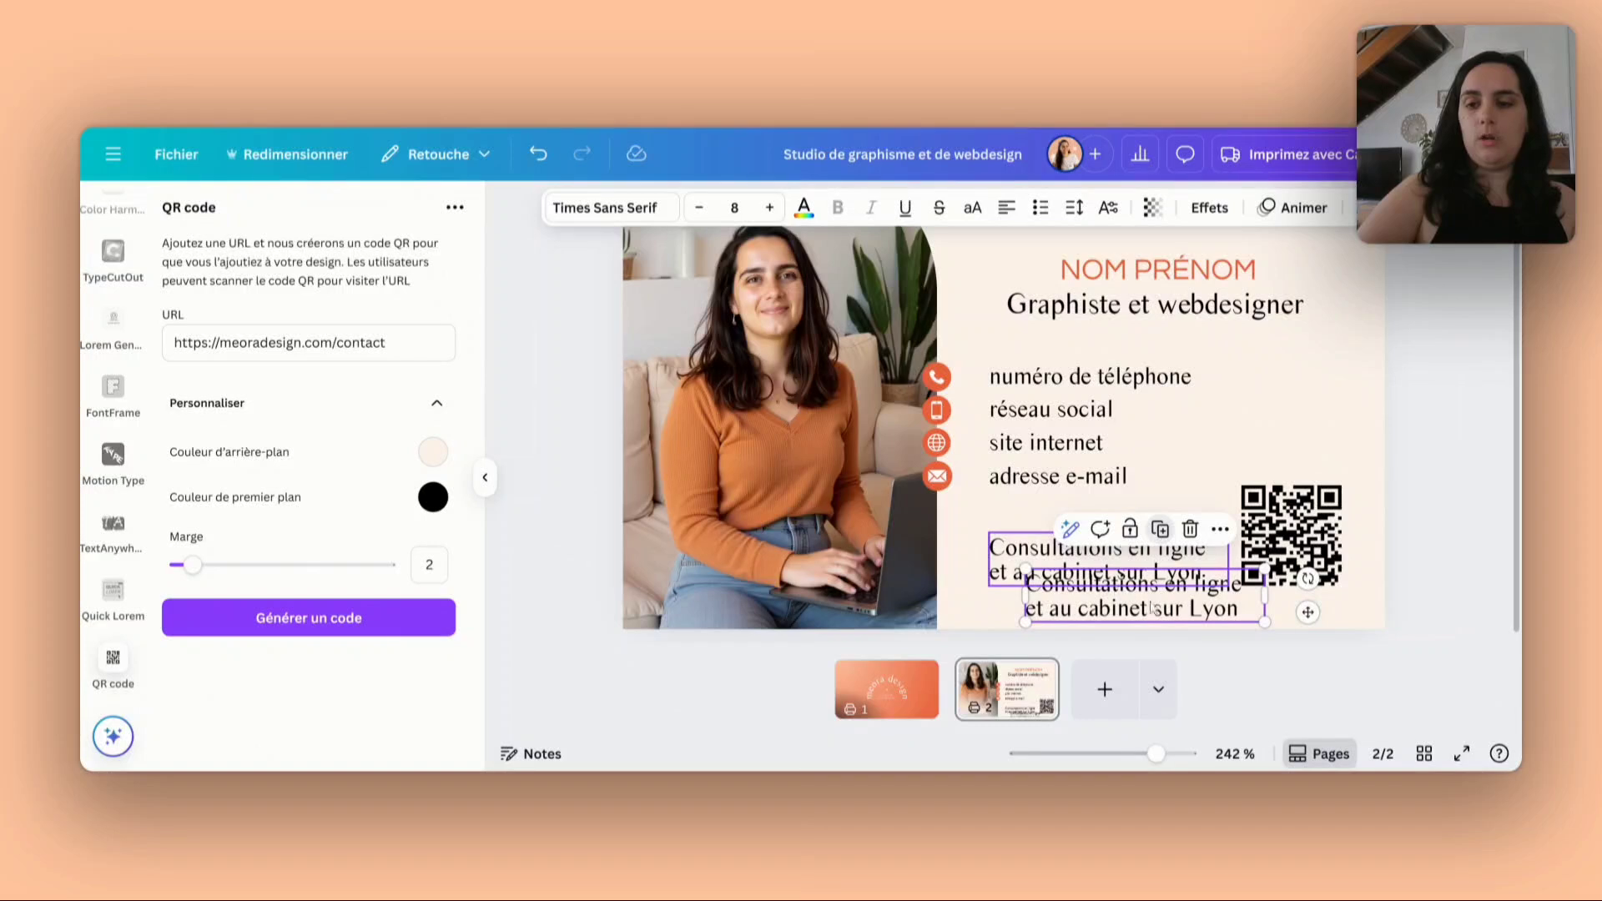
pyautogui.doubleClick(1199, 568)
pyautogui.doubleClick(1205, 608)
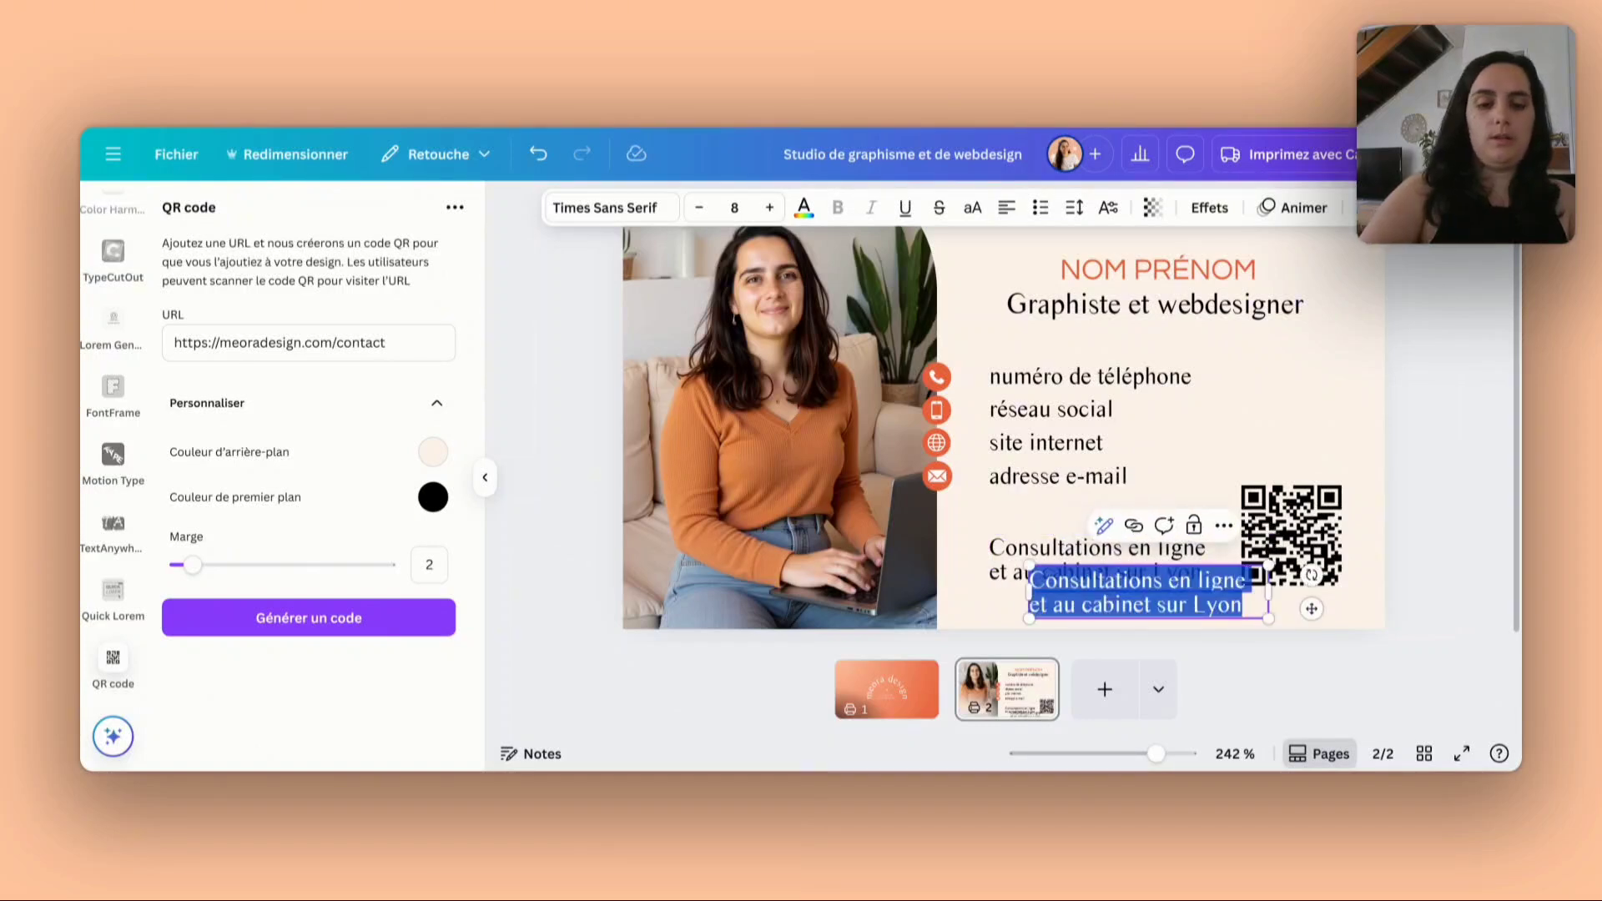
pyautogui.write('Scannez ')
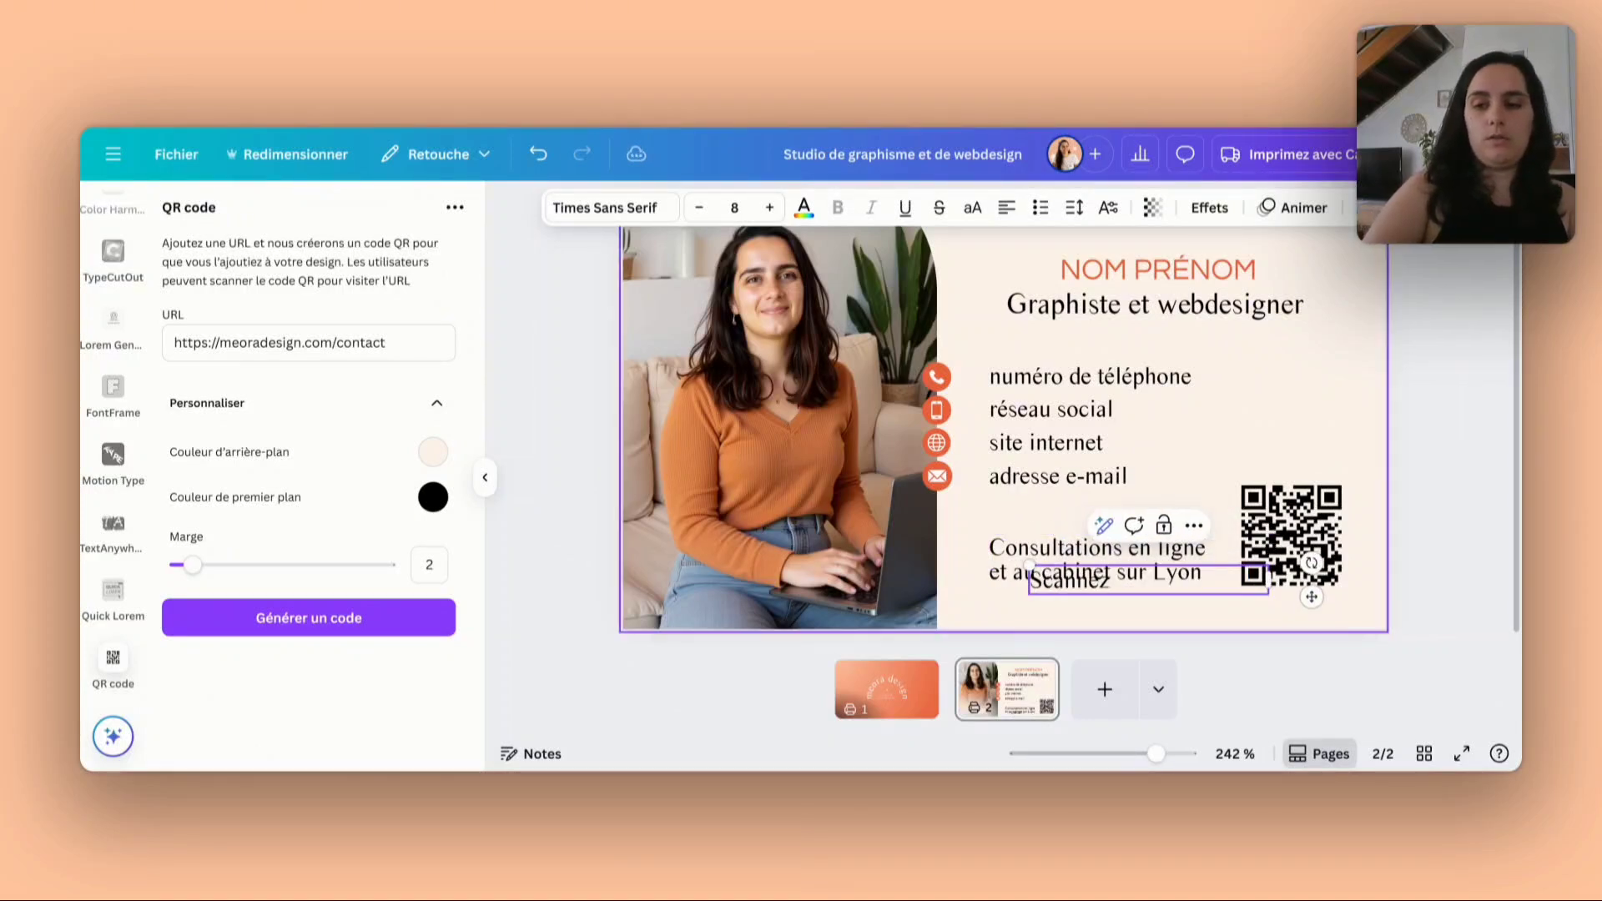
pyautogui.write('moi !')
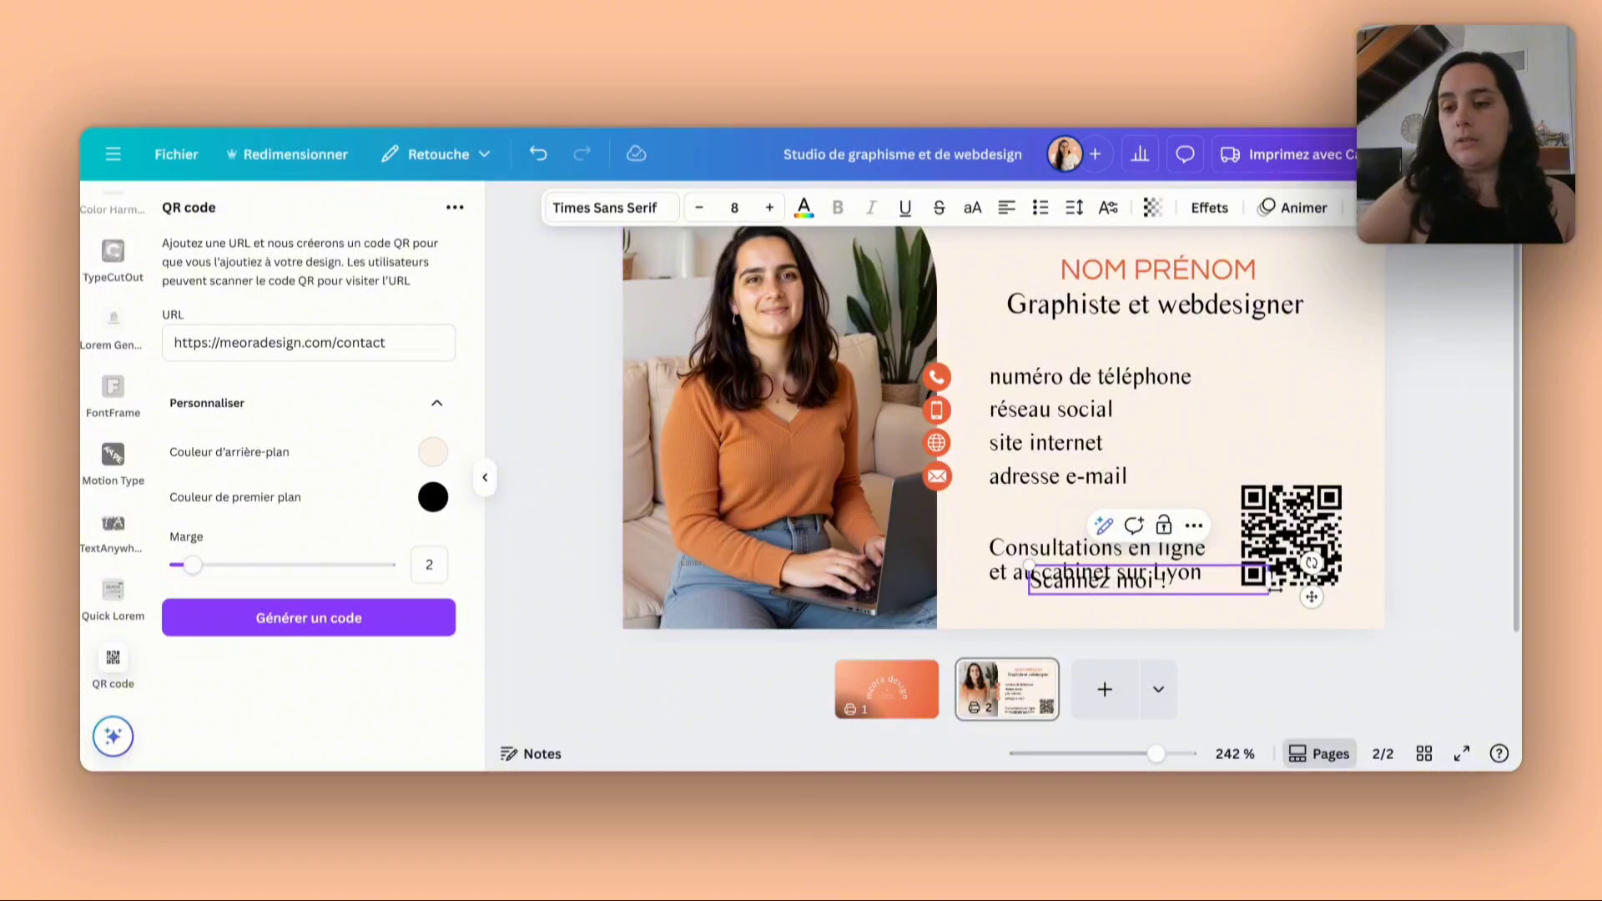
pyautogui.moveTo(1228, 591); pyautogui.dragTo(1407, 467)
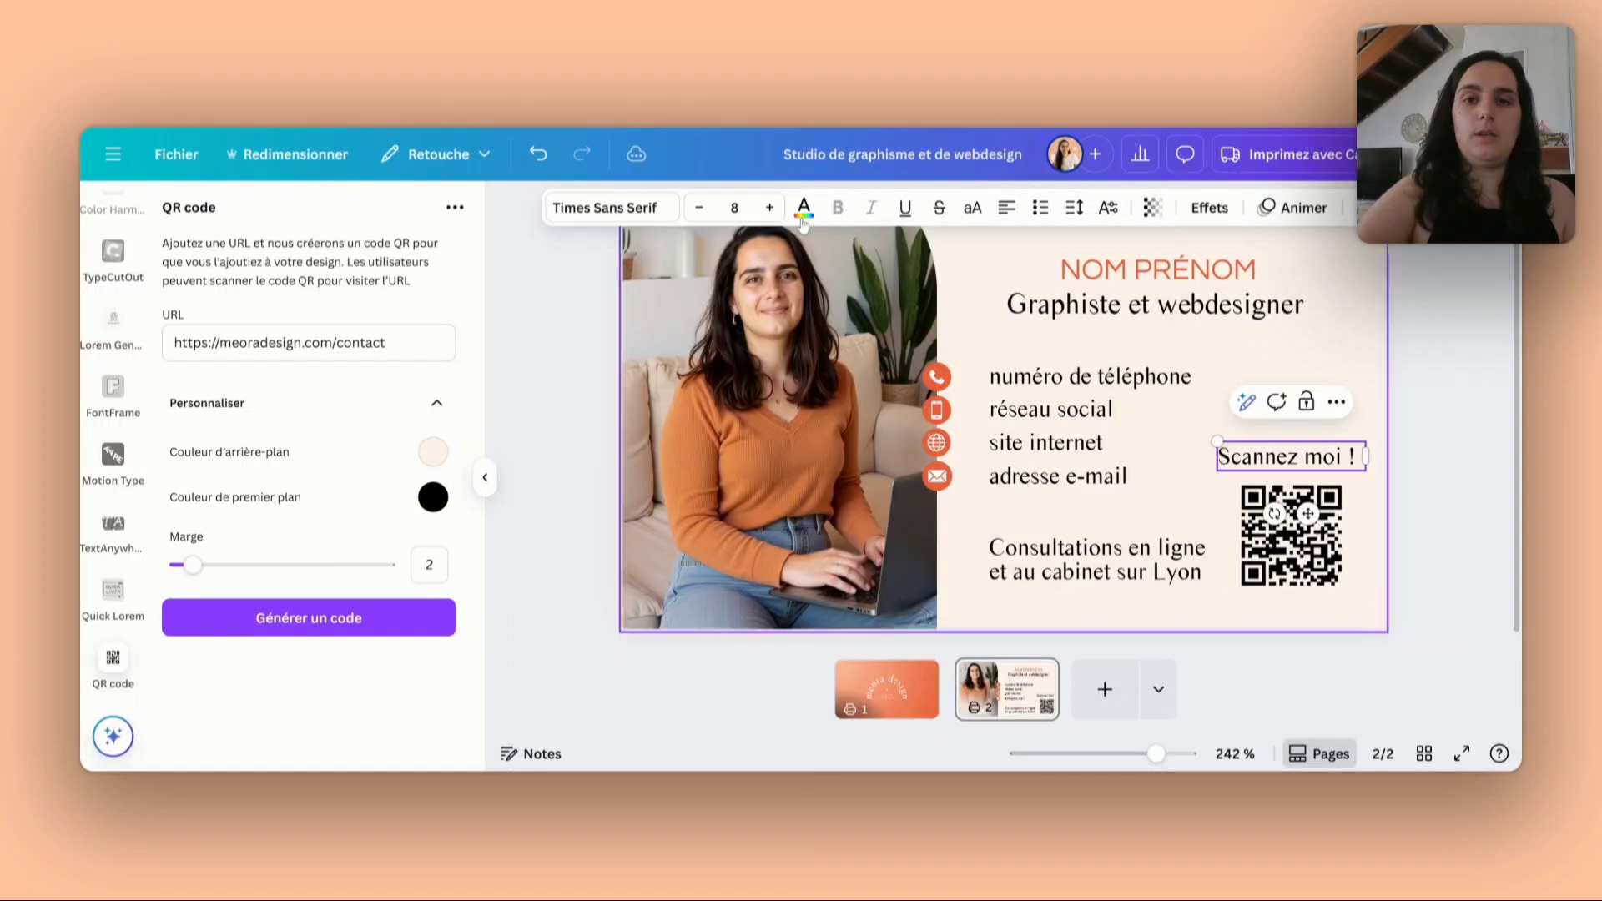
# - Set the "Scannez moi !" caption in the Questrial font at size 4
pyautogui.click(803, 206)
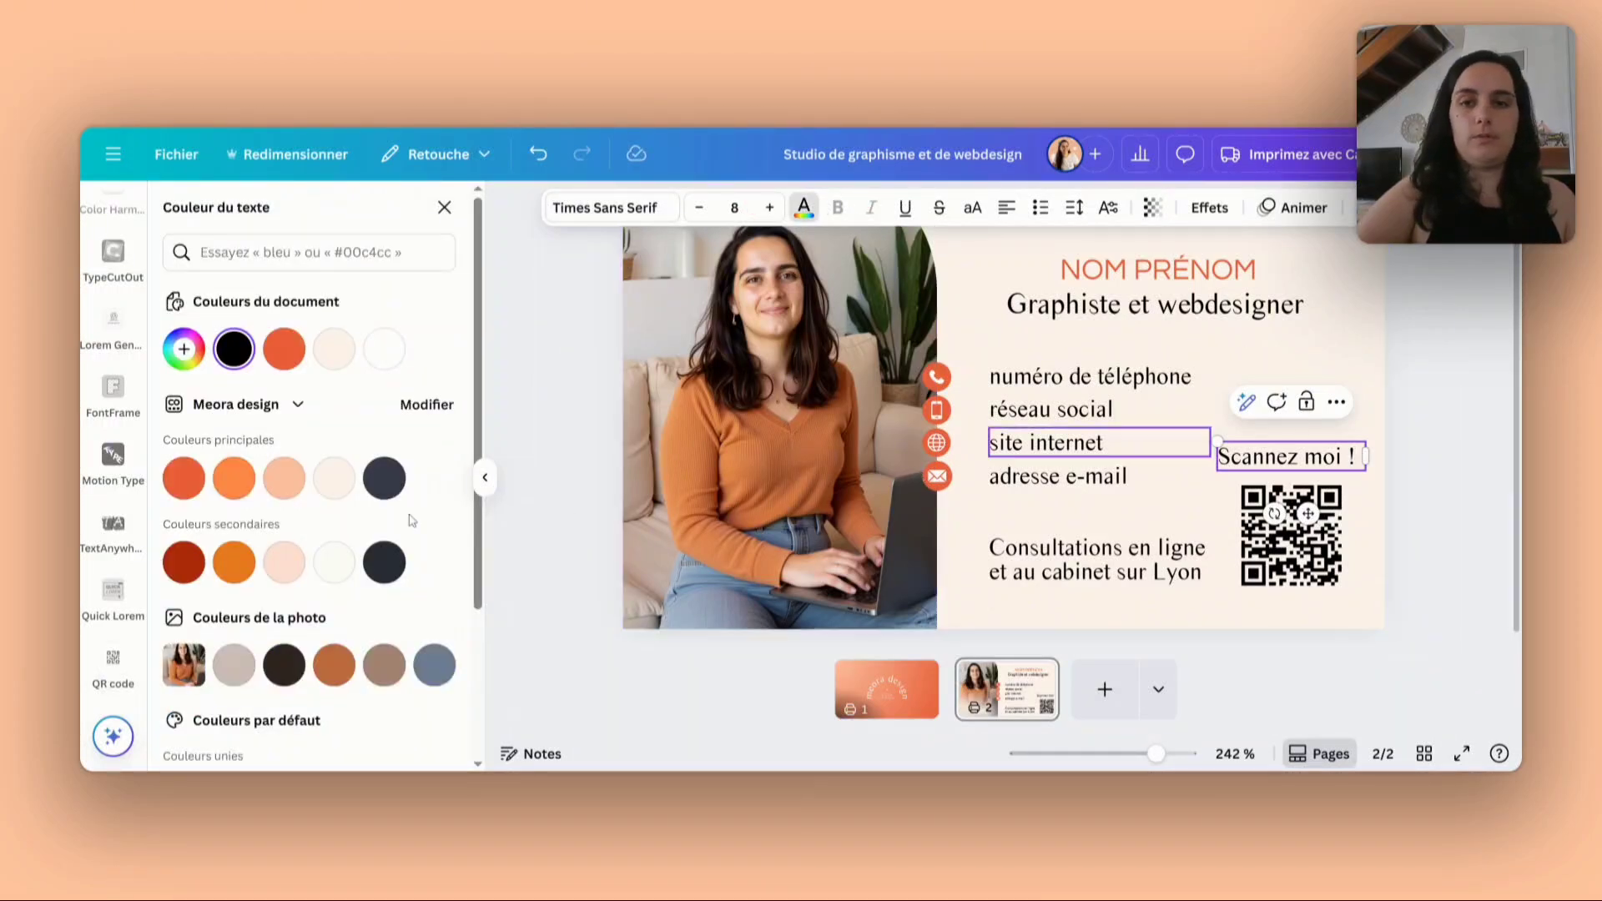
pyautogui.click(234, 478)
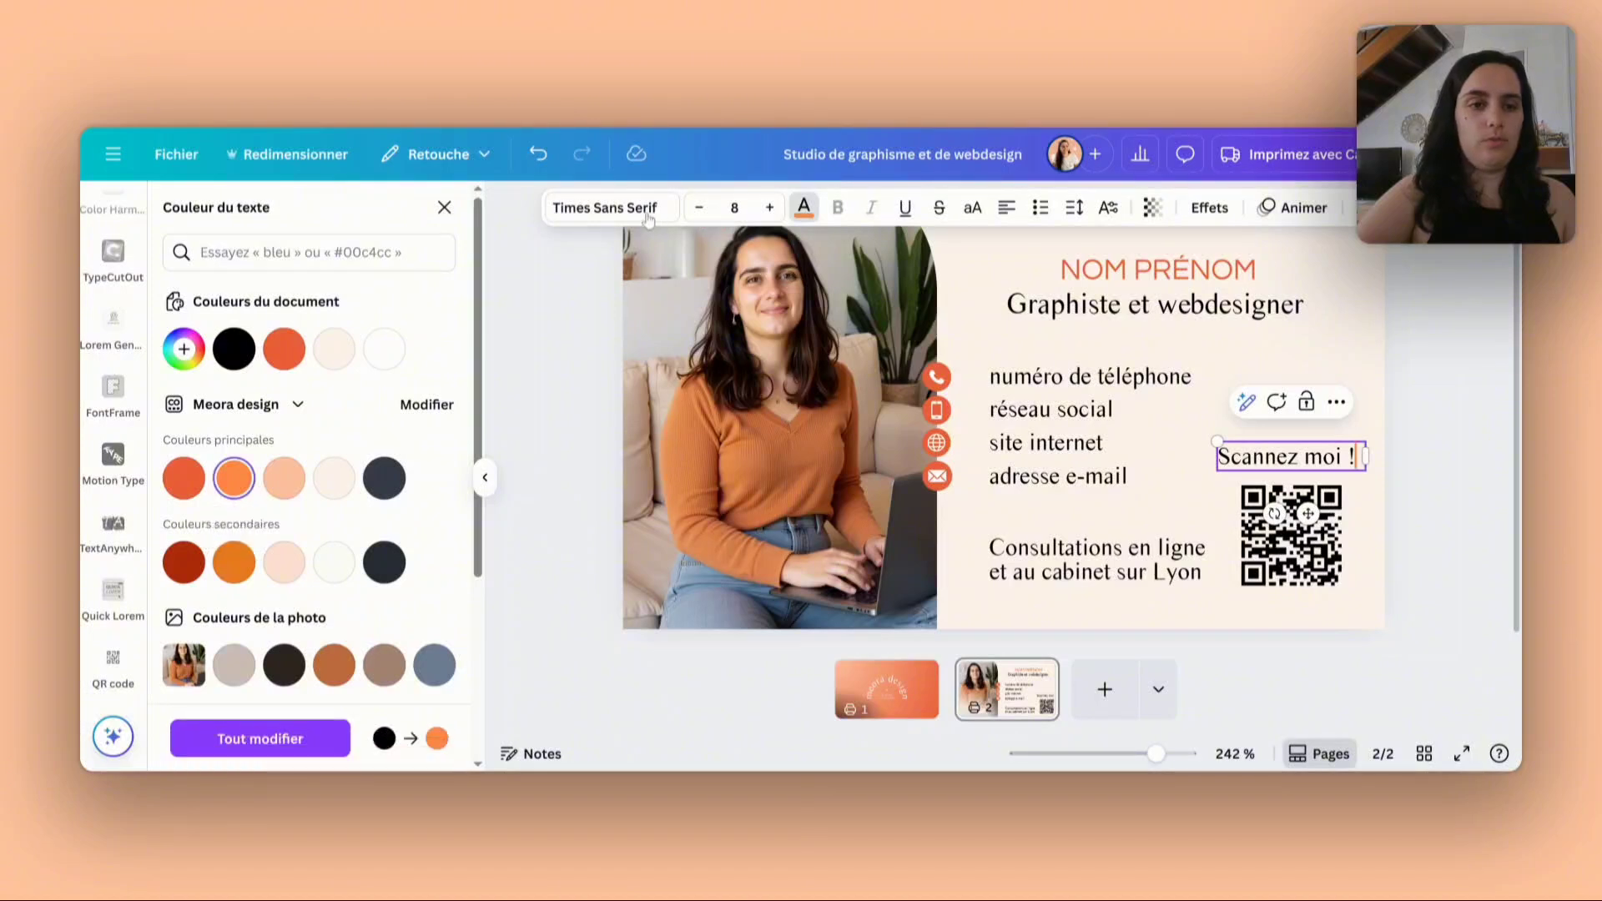
pyautogui.click(609, 207)
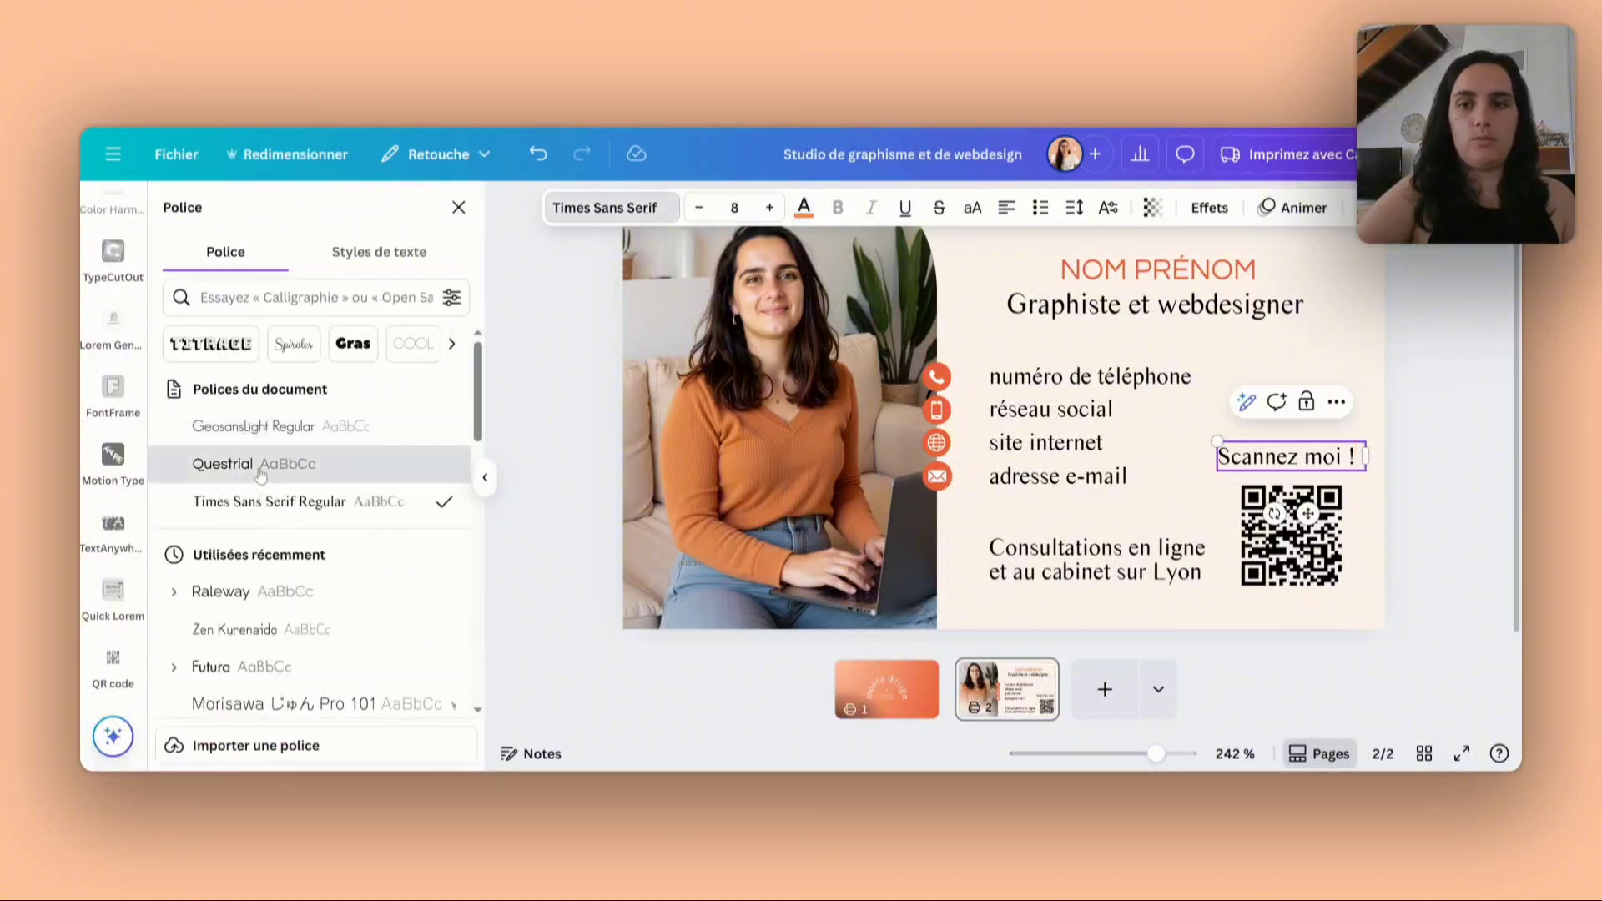
pyautogui.click(258, 470)
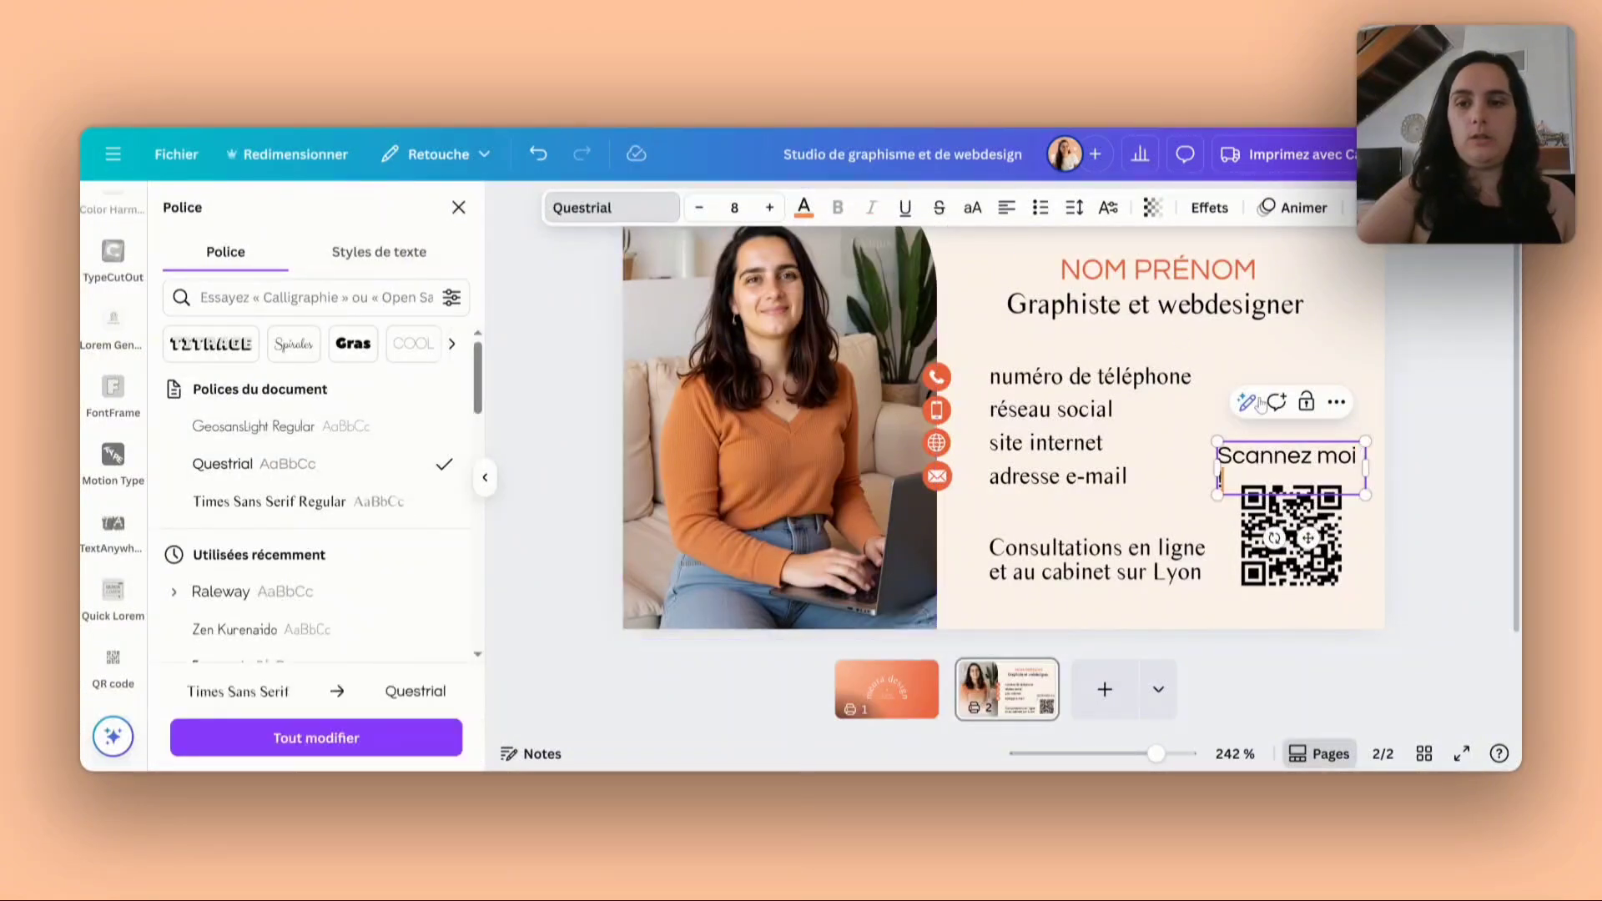
pyautogui.click(1169, 469)
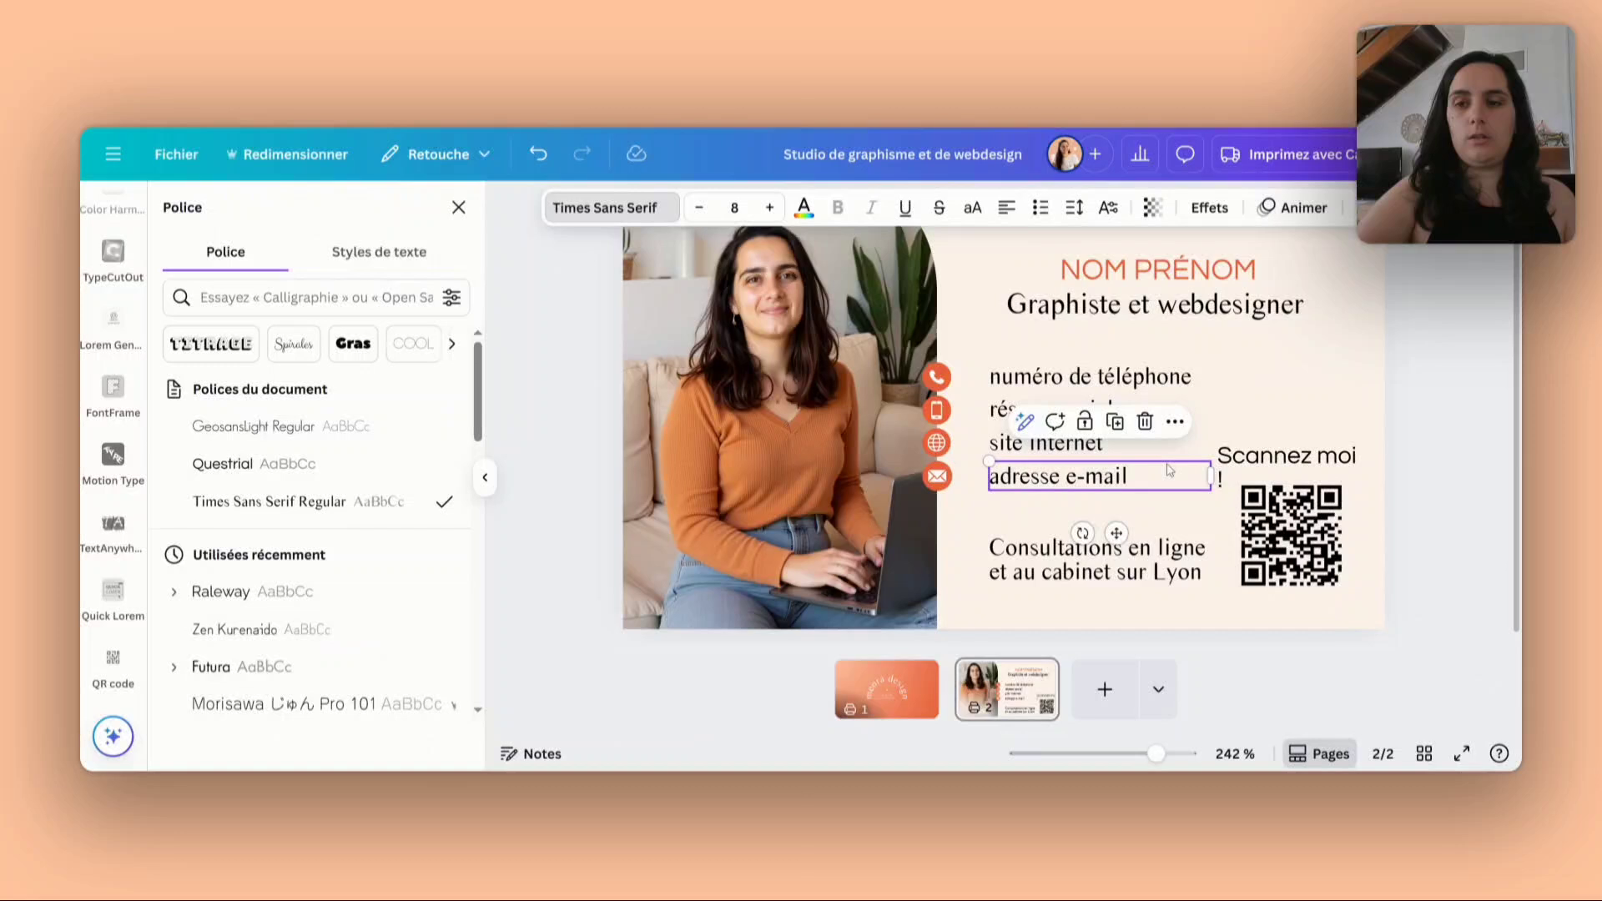
pyautogui.click(1251, 459)
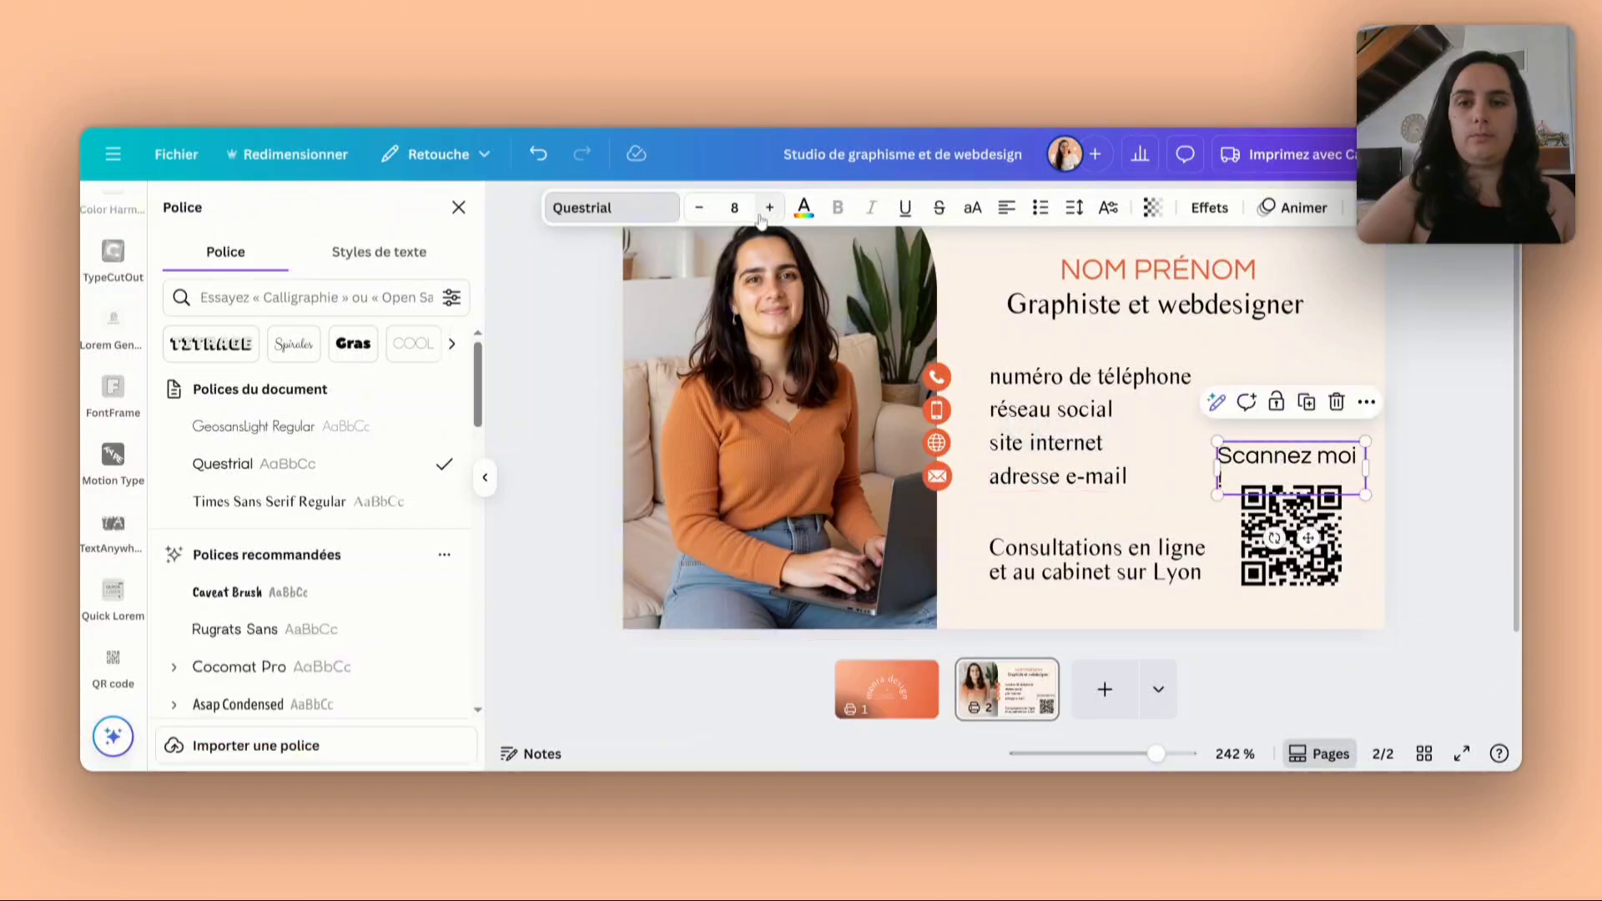
pyautogui.click(701, 210)
pyautogui.click(702, 210)
pyautogui.click(702, 211)
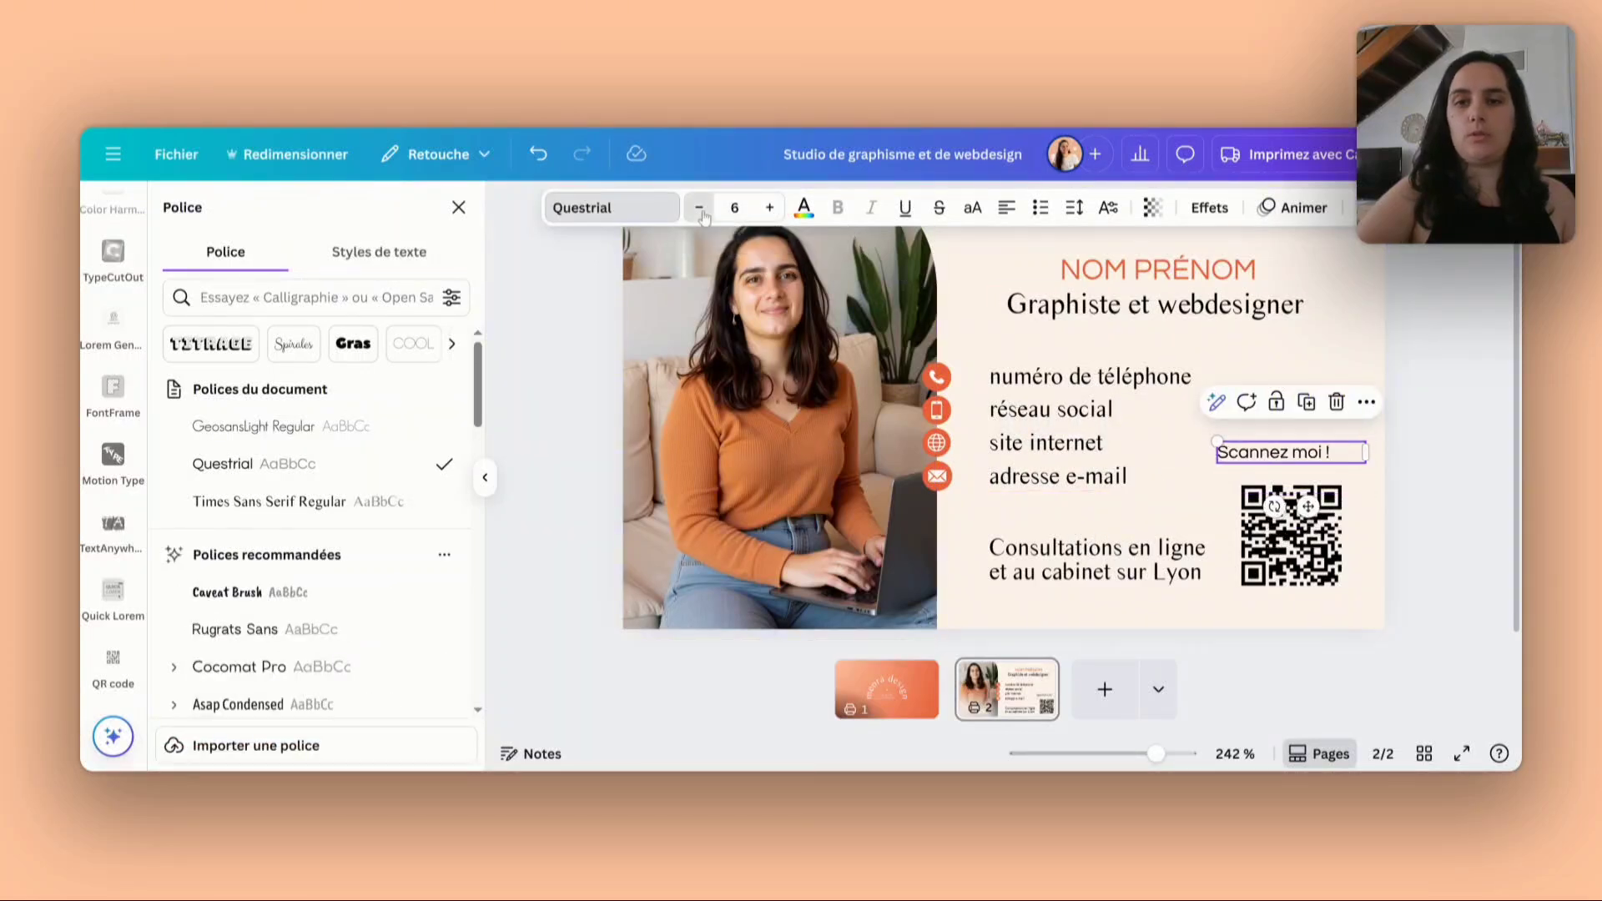
pyautogui.click(701, 210)
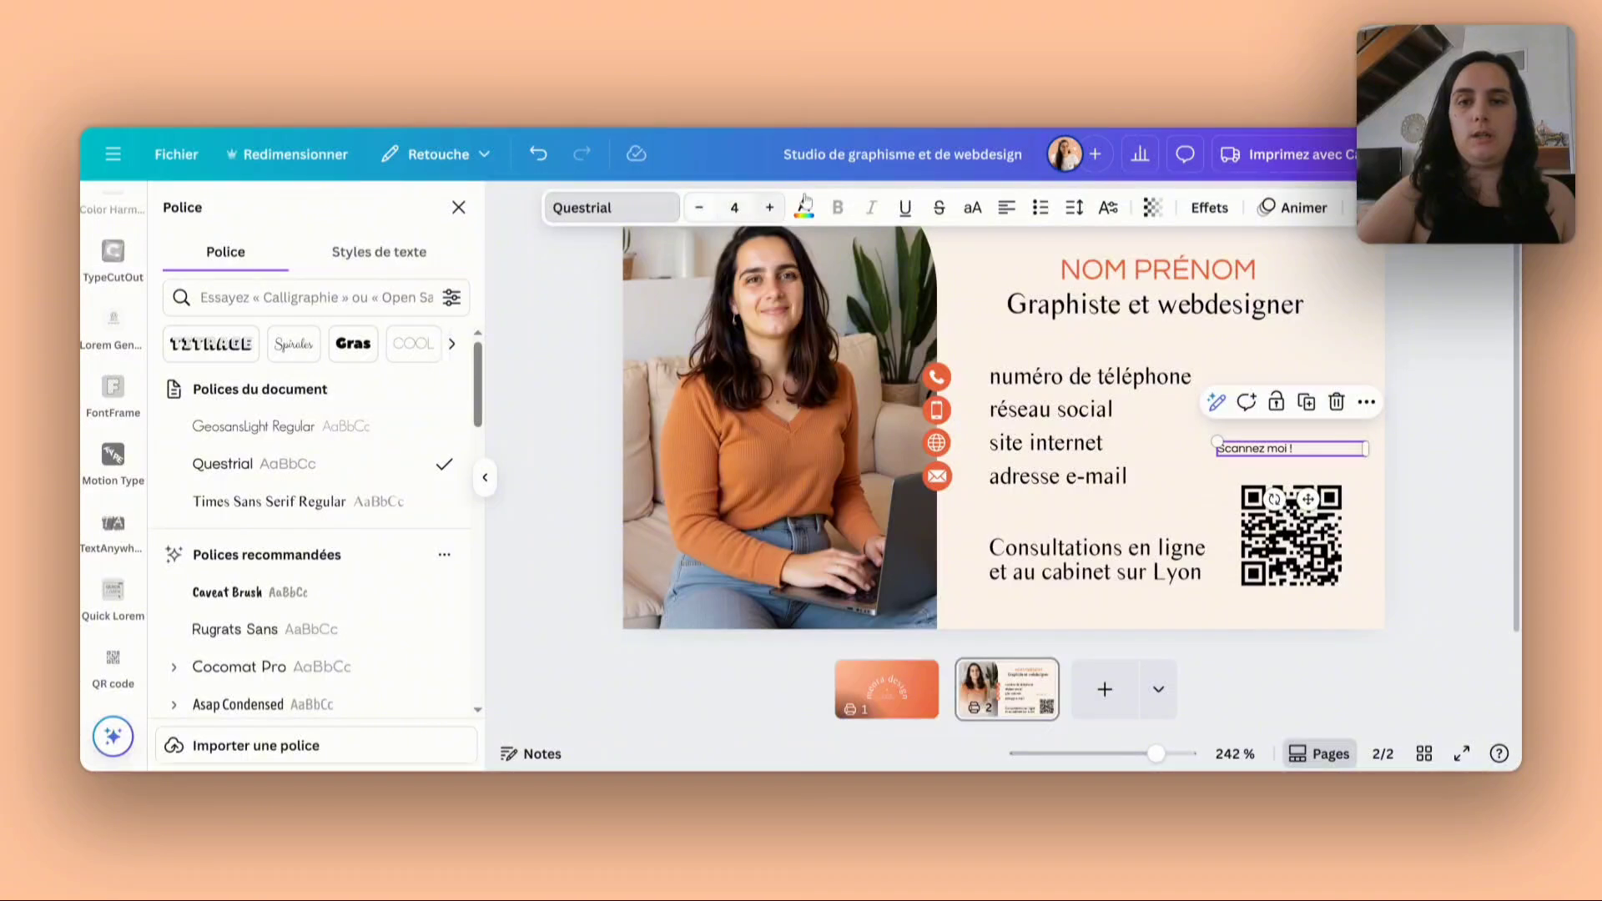
# - Colour the "Scannez moi !" caption with the Meora design palette's light orange and centre its narrowed text box just above the QR code
pyautogui.click(815, 210)
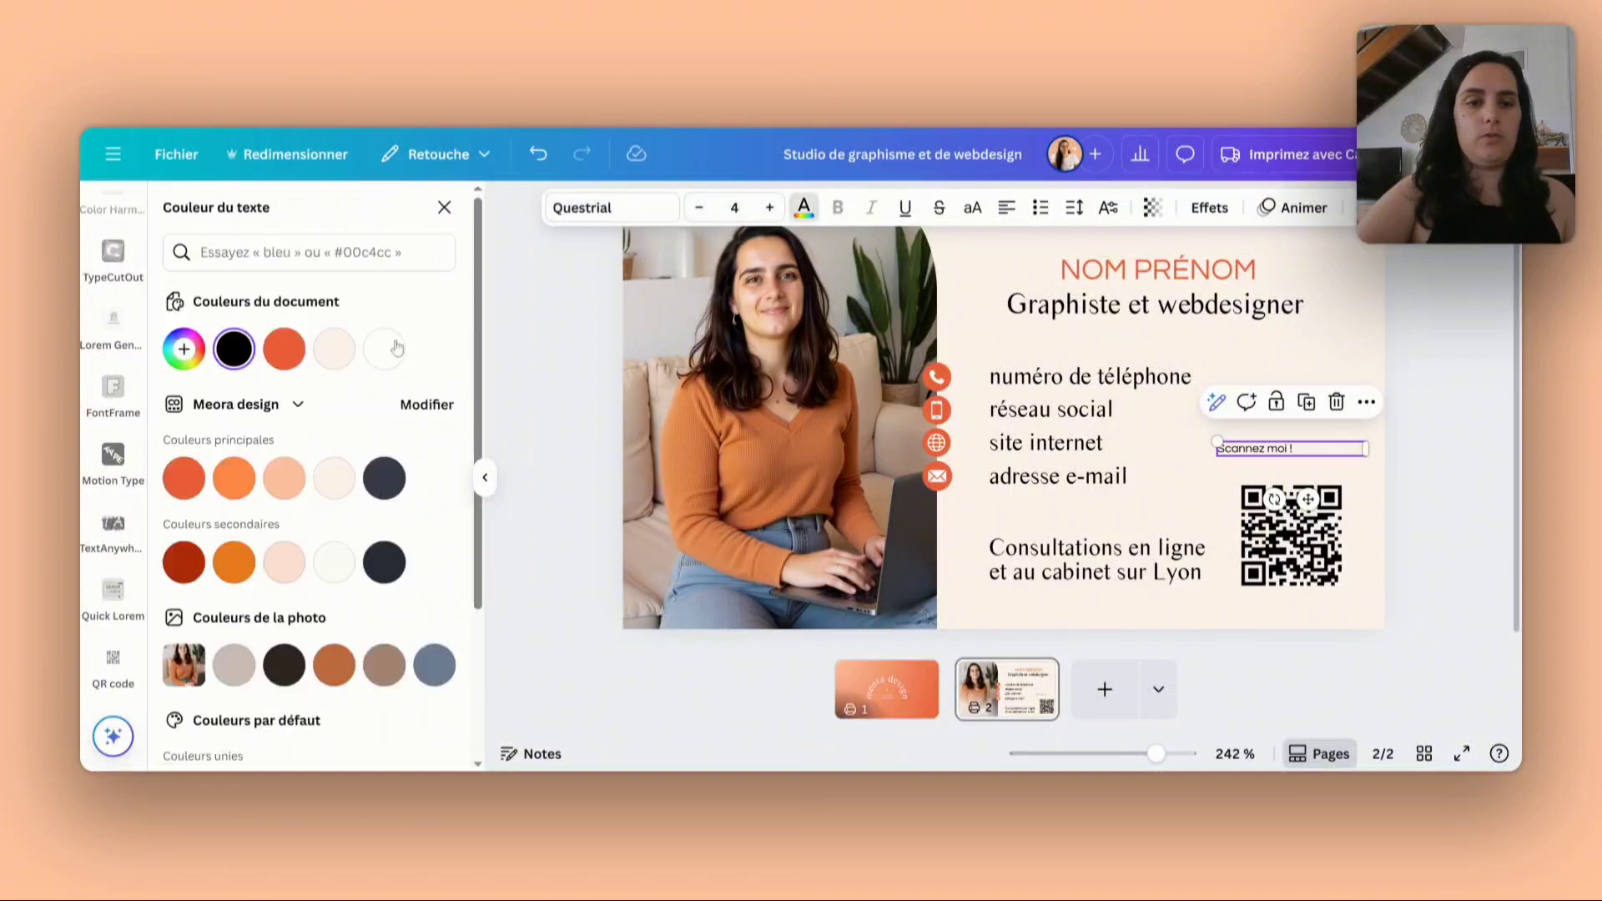
pyautogui.click(238, 478)
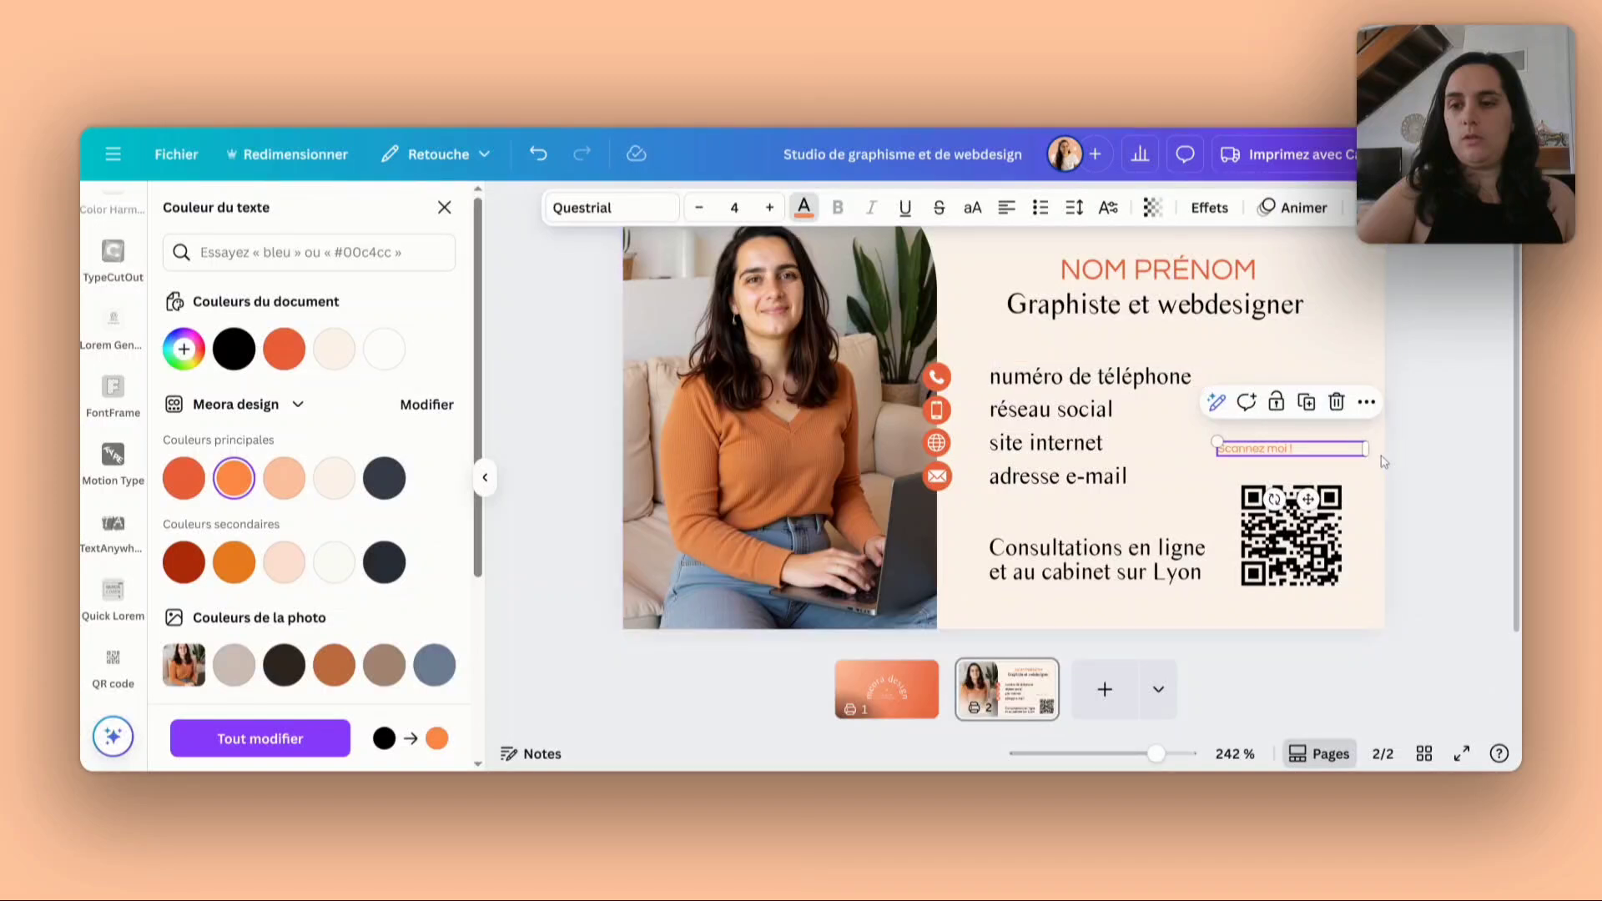
pyautogui.moveTo(1365, 449); pyautogui.dragTo(1306, 531)
pyautogui.click(1273, 505)
pyautogui.click(1431, 339)
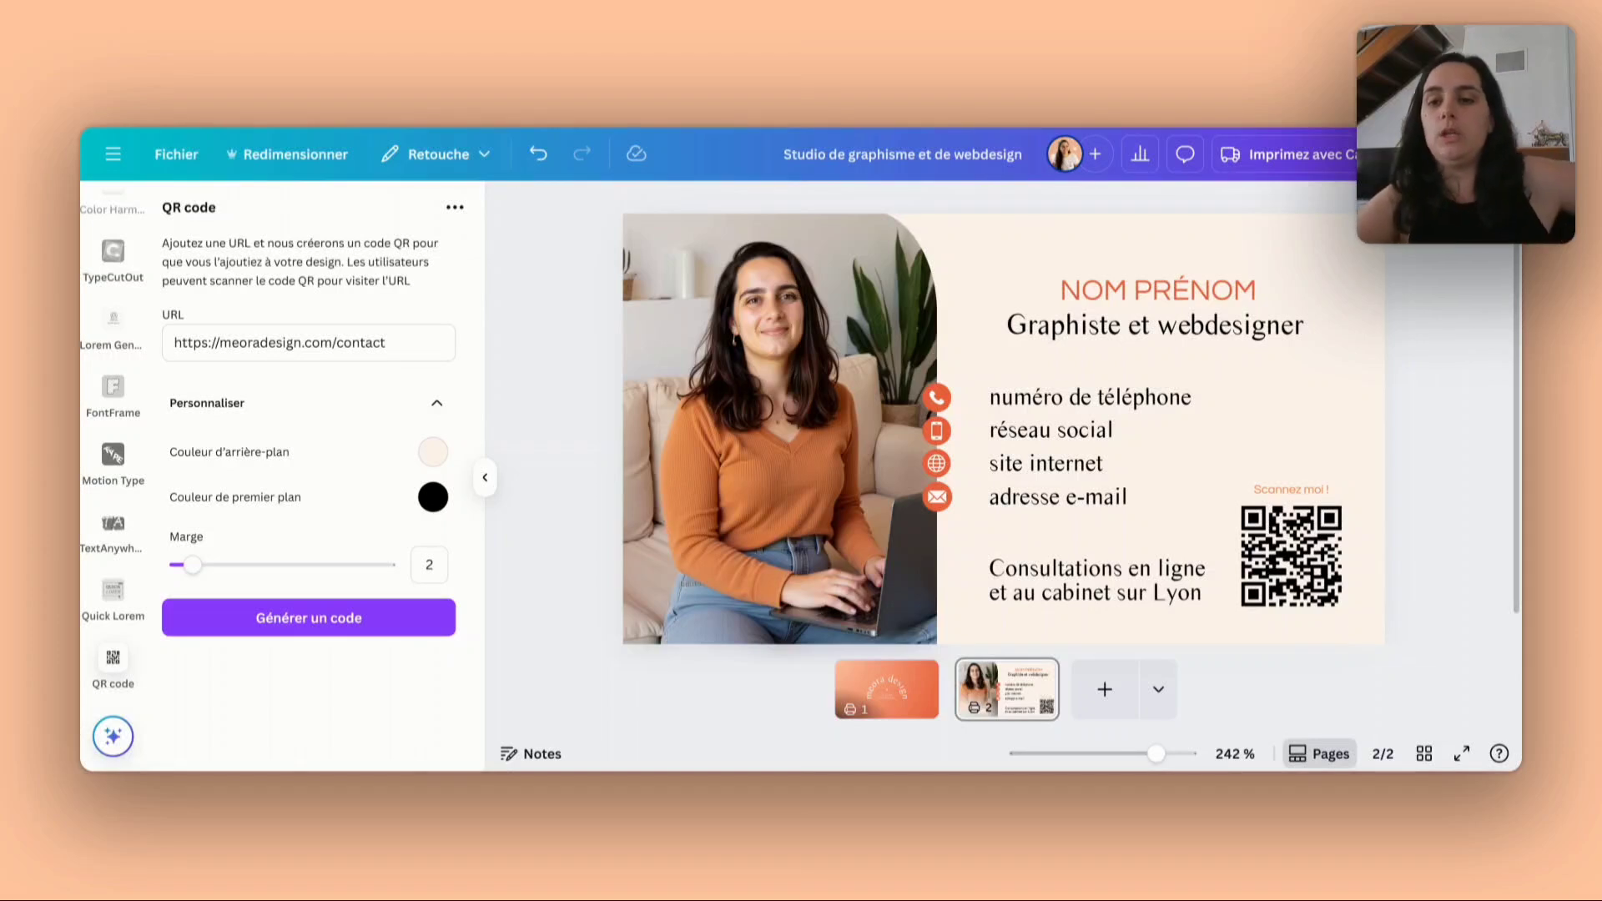
# - Review the logo front on page 1 and return to the contact side on page 2
pyautogui.click(894, 698)
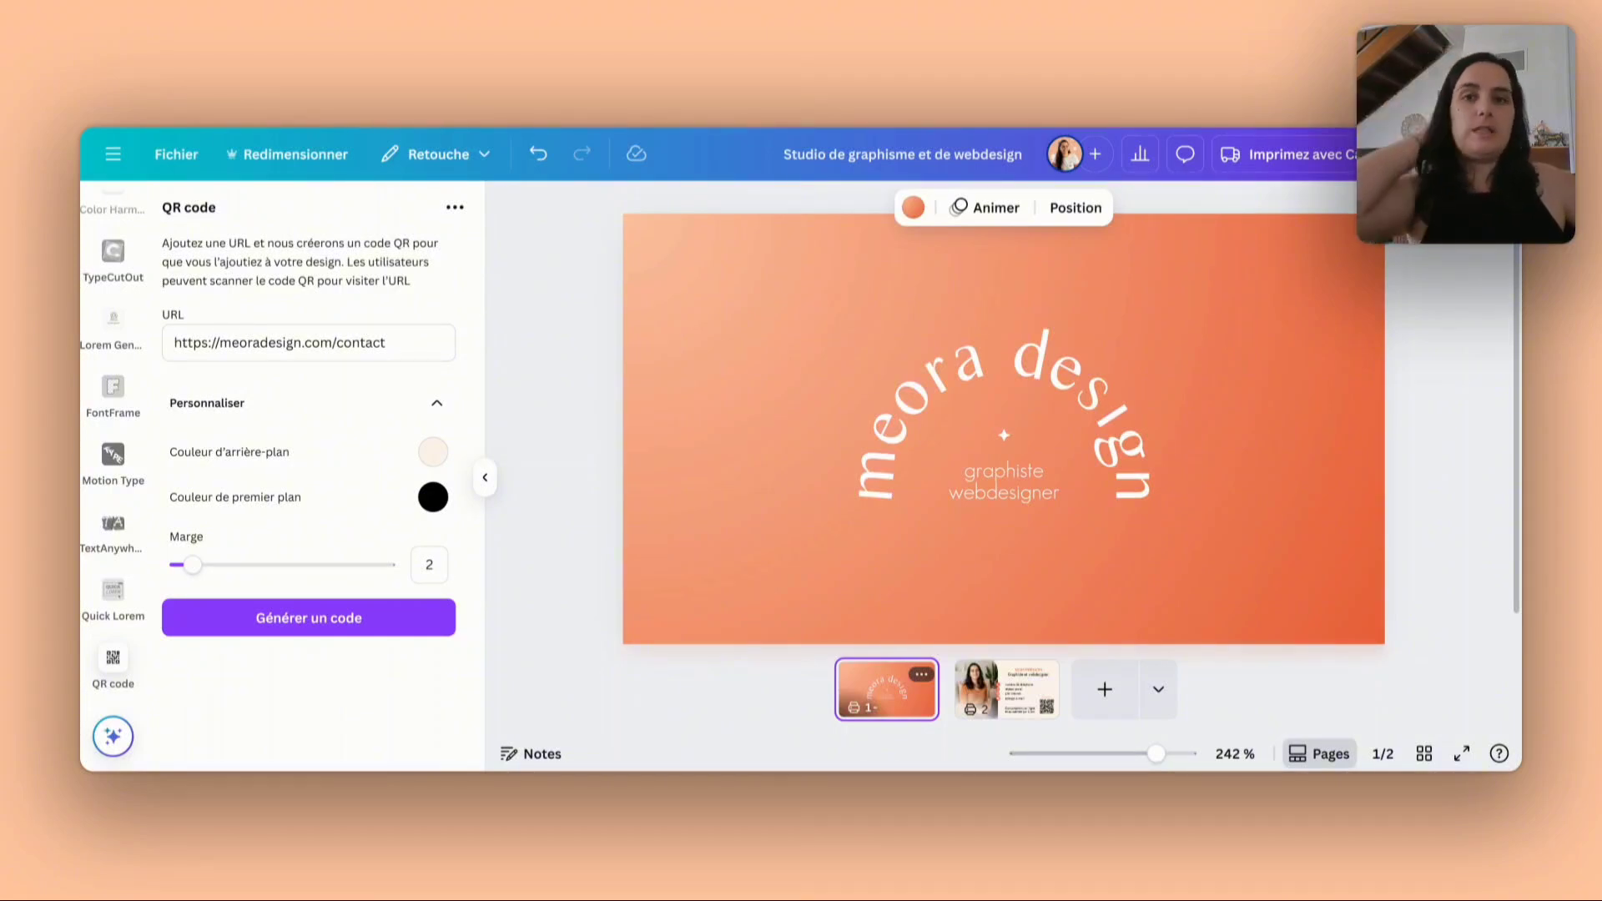
pyautogui.click(1009, 701)
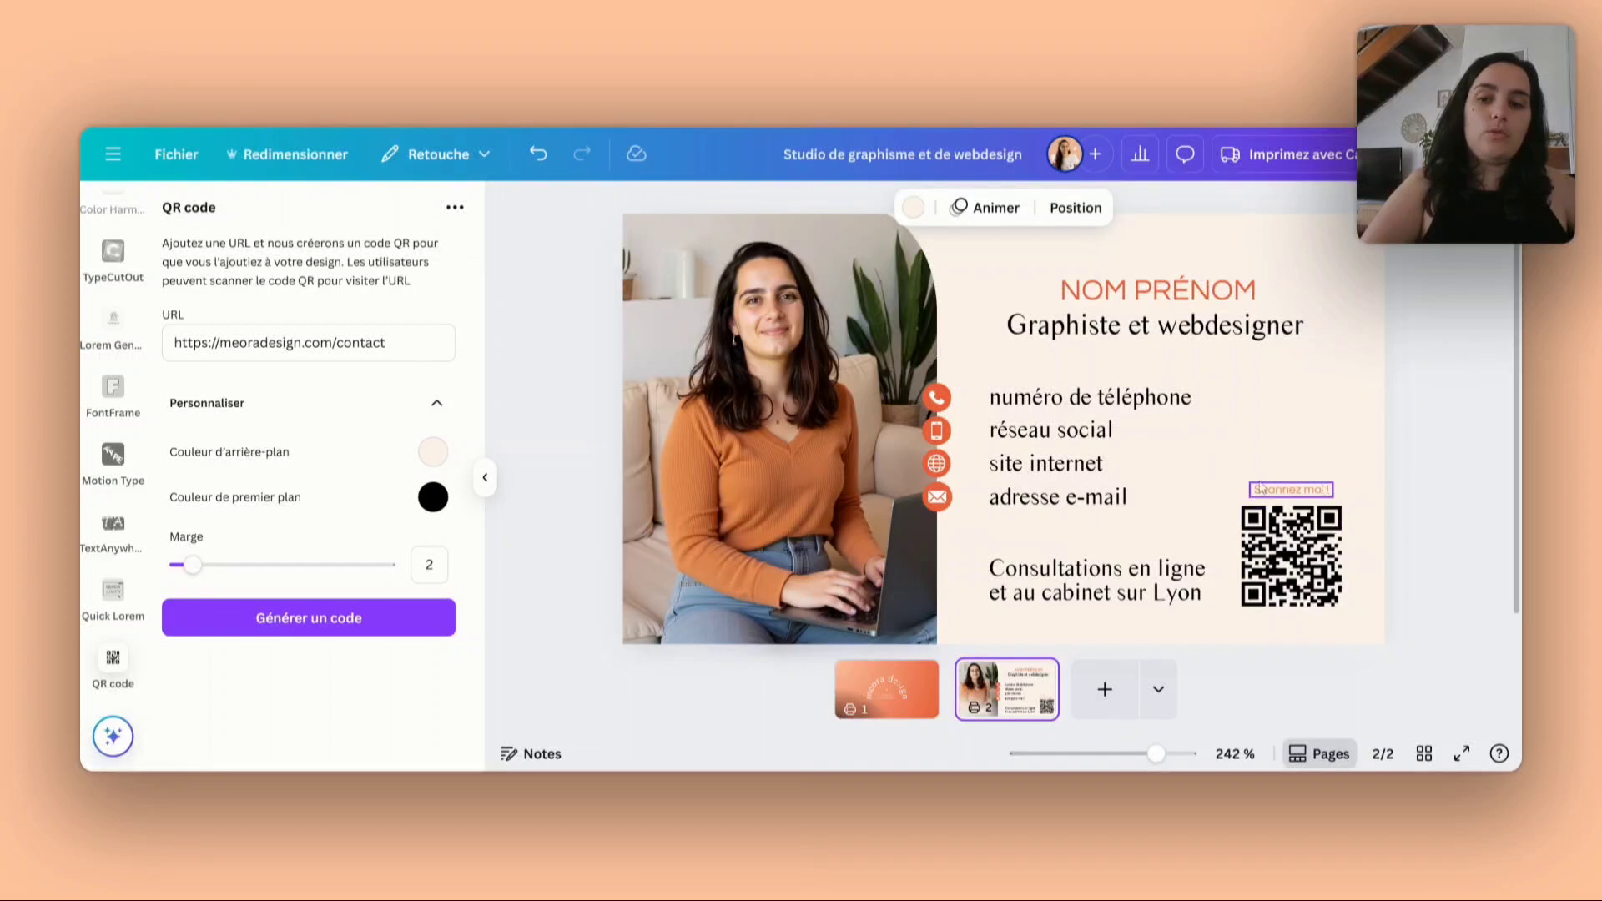
pyautogui.click(1408, 410)
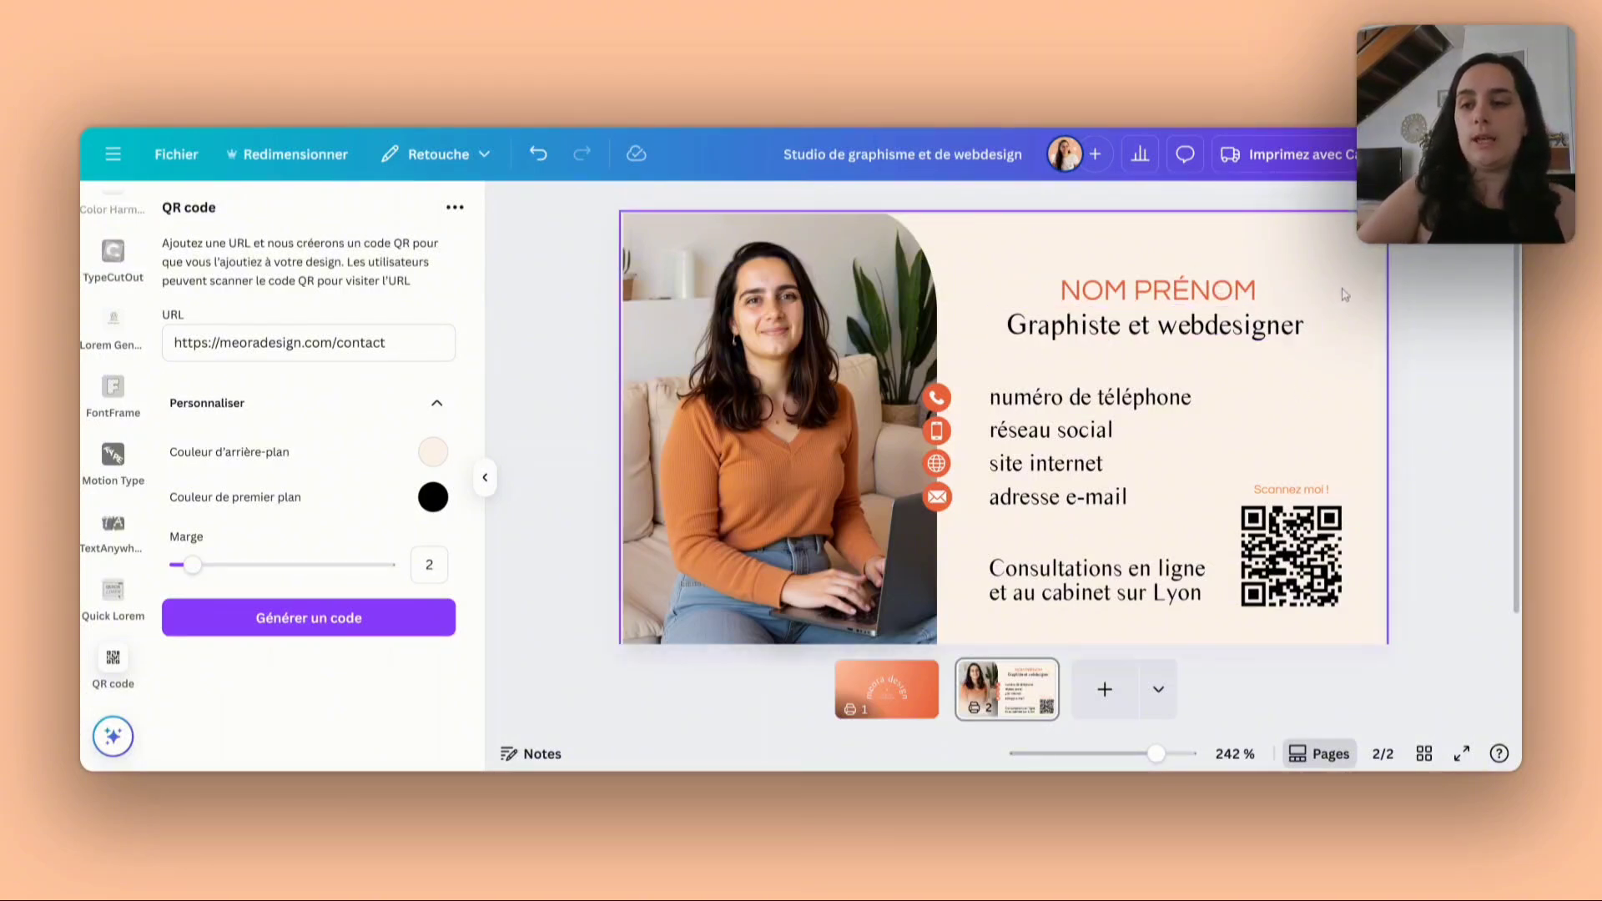
# - Display the margins and the print bleed around the card, with the whole page in view
pyautogui.scroll(-1, 1352, 557)
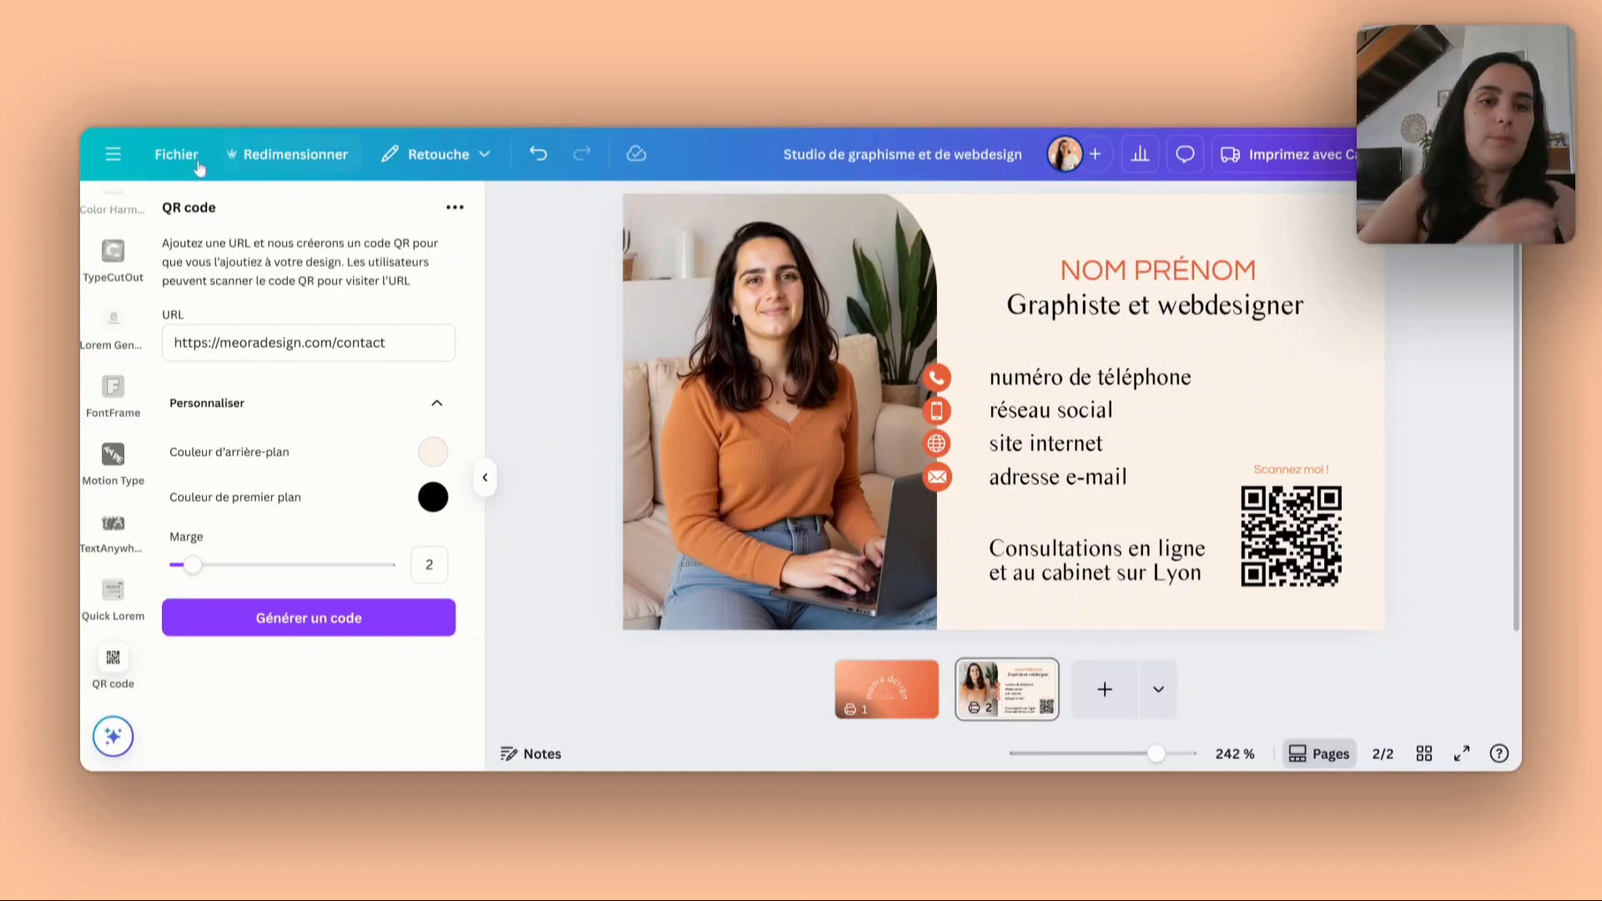
pyautogui.click(167, 159)
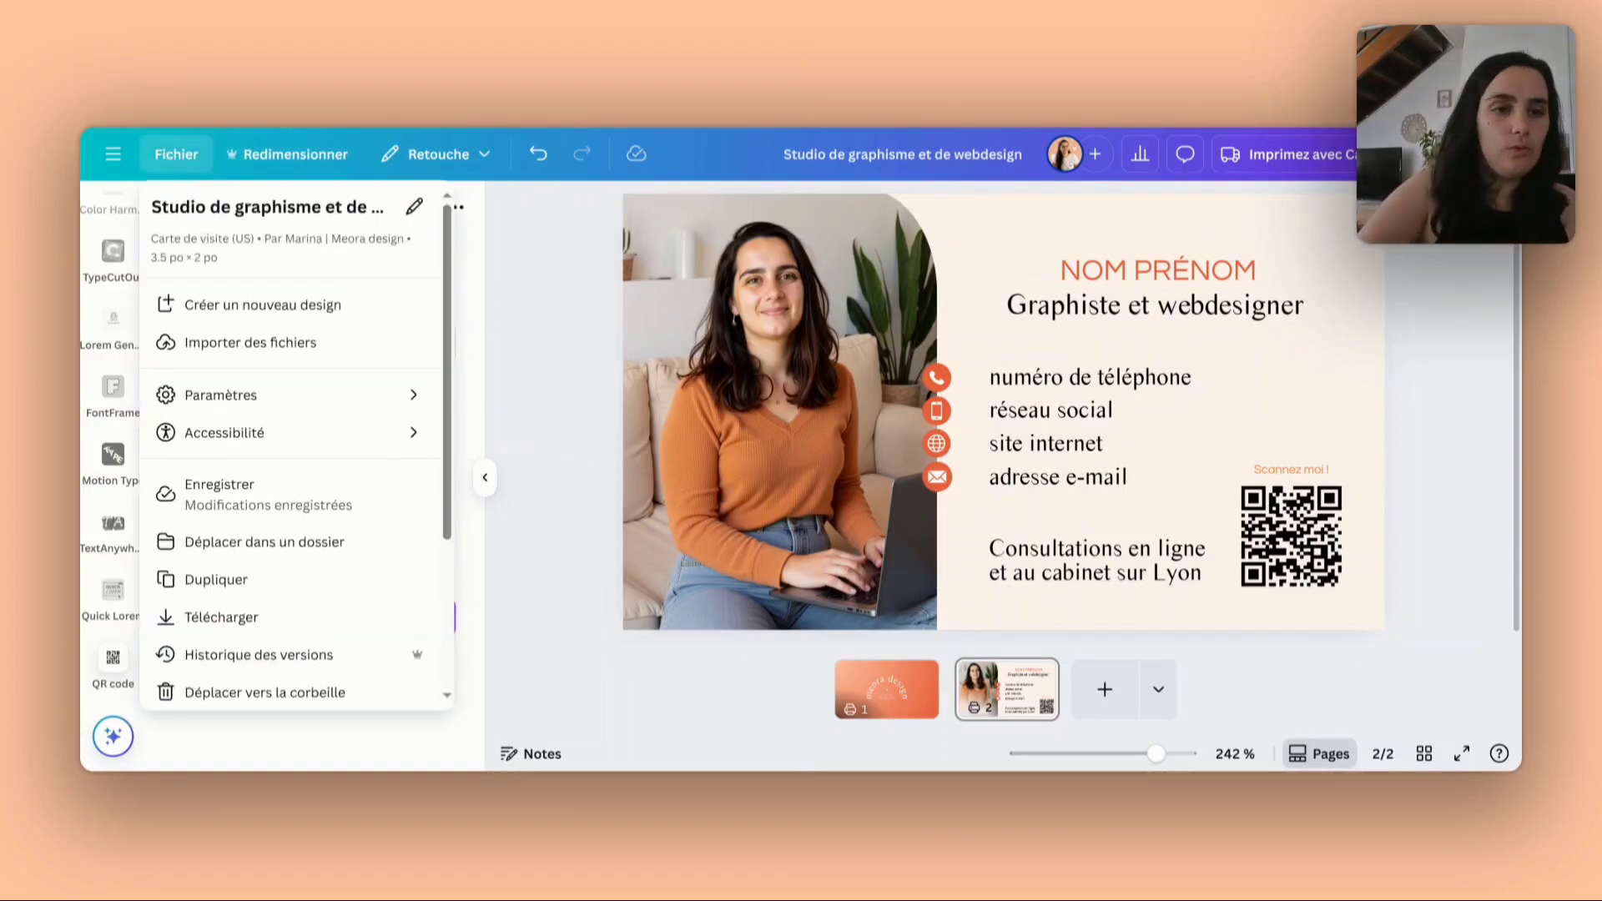
pyautogui.moveTo(382, 407)
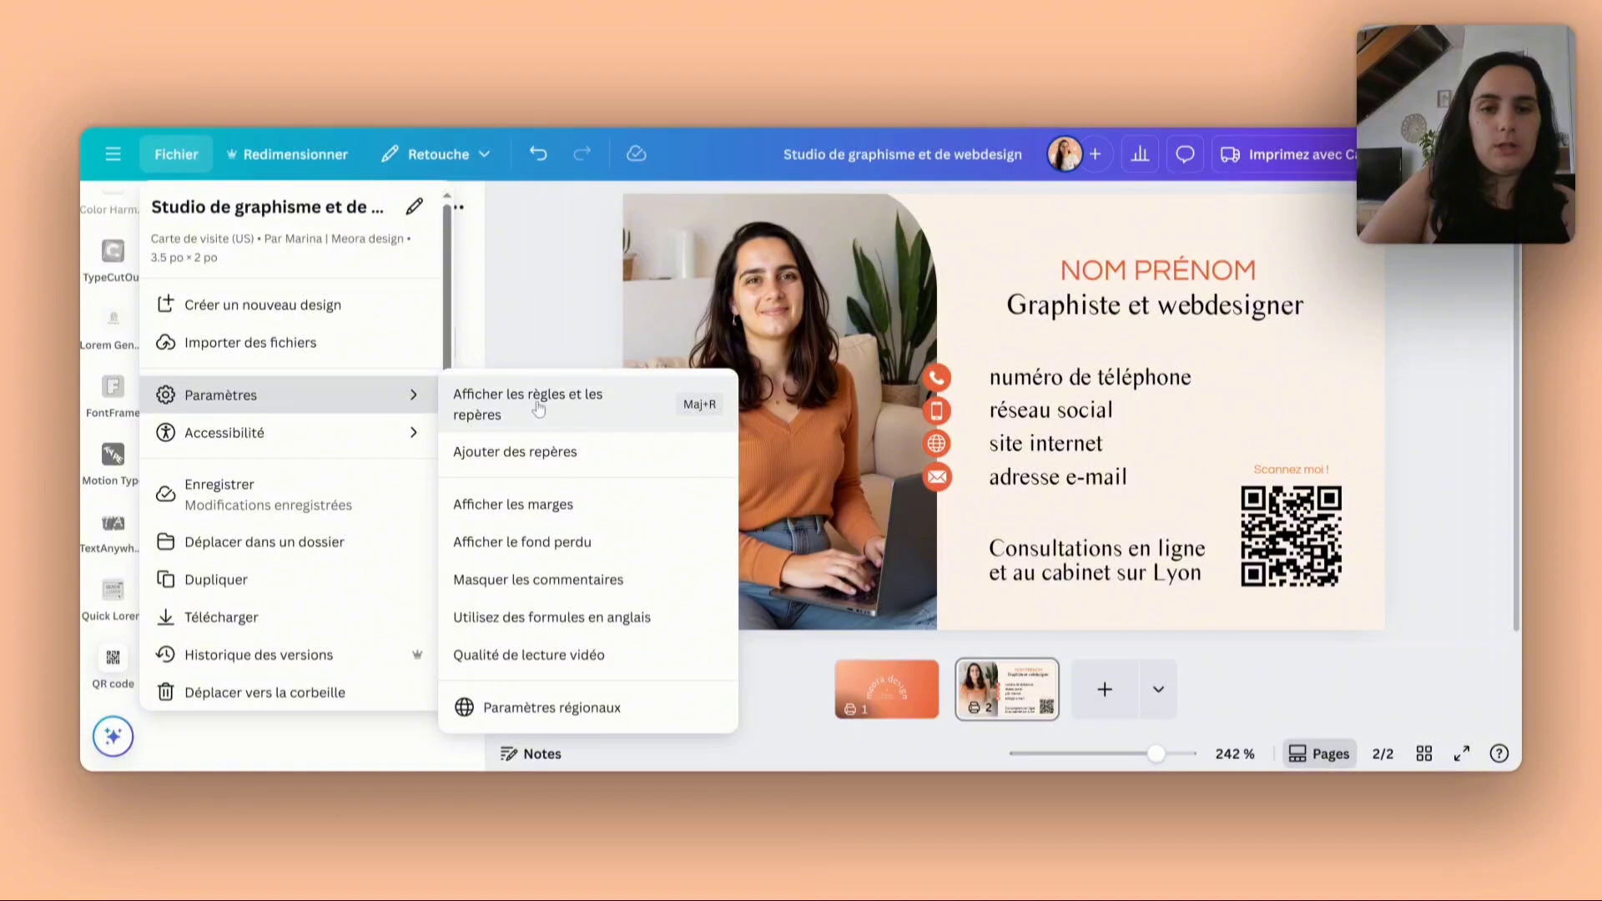
pyautogui.click(574, 504)
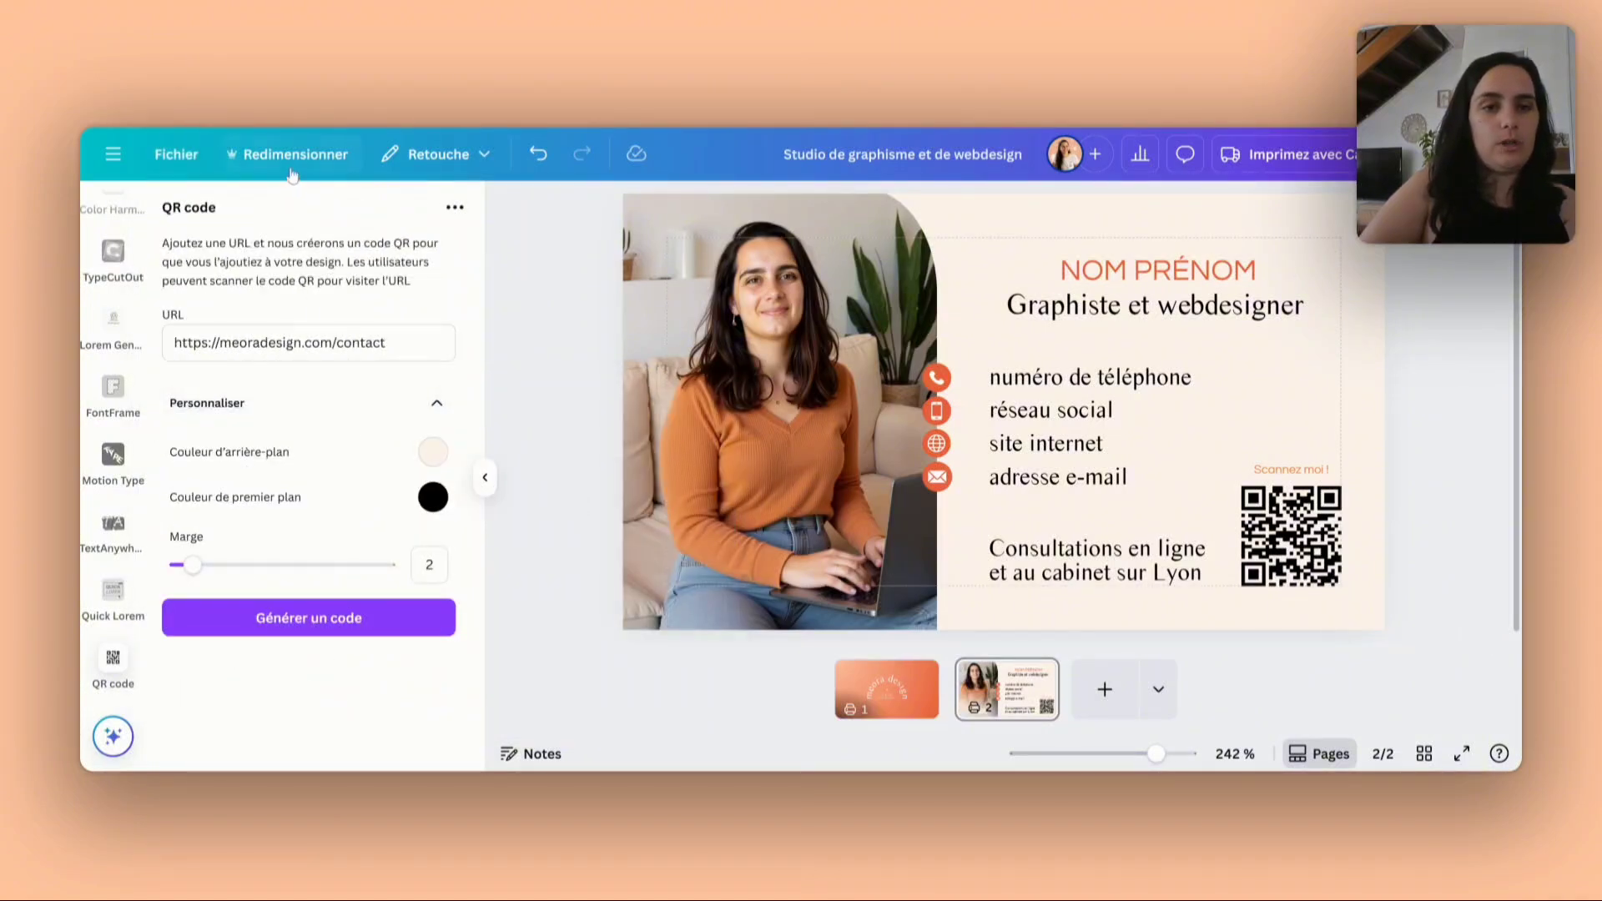
pyautogui.click(176, 153)
pyautogui.click(382, 395)
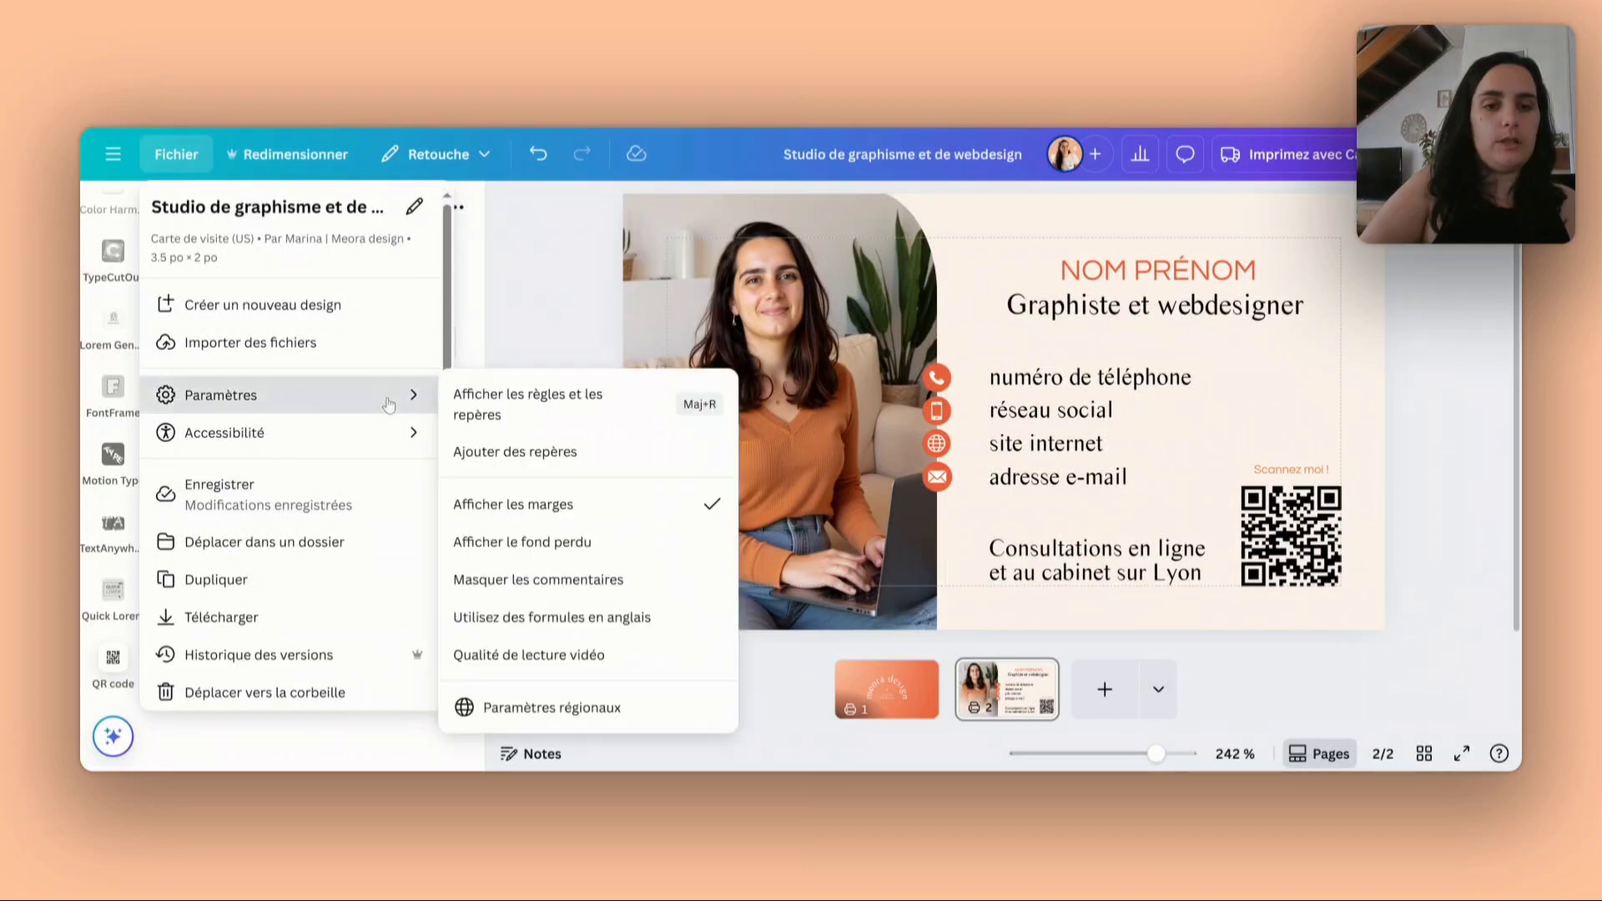
pyautogui.click(522, 543)
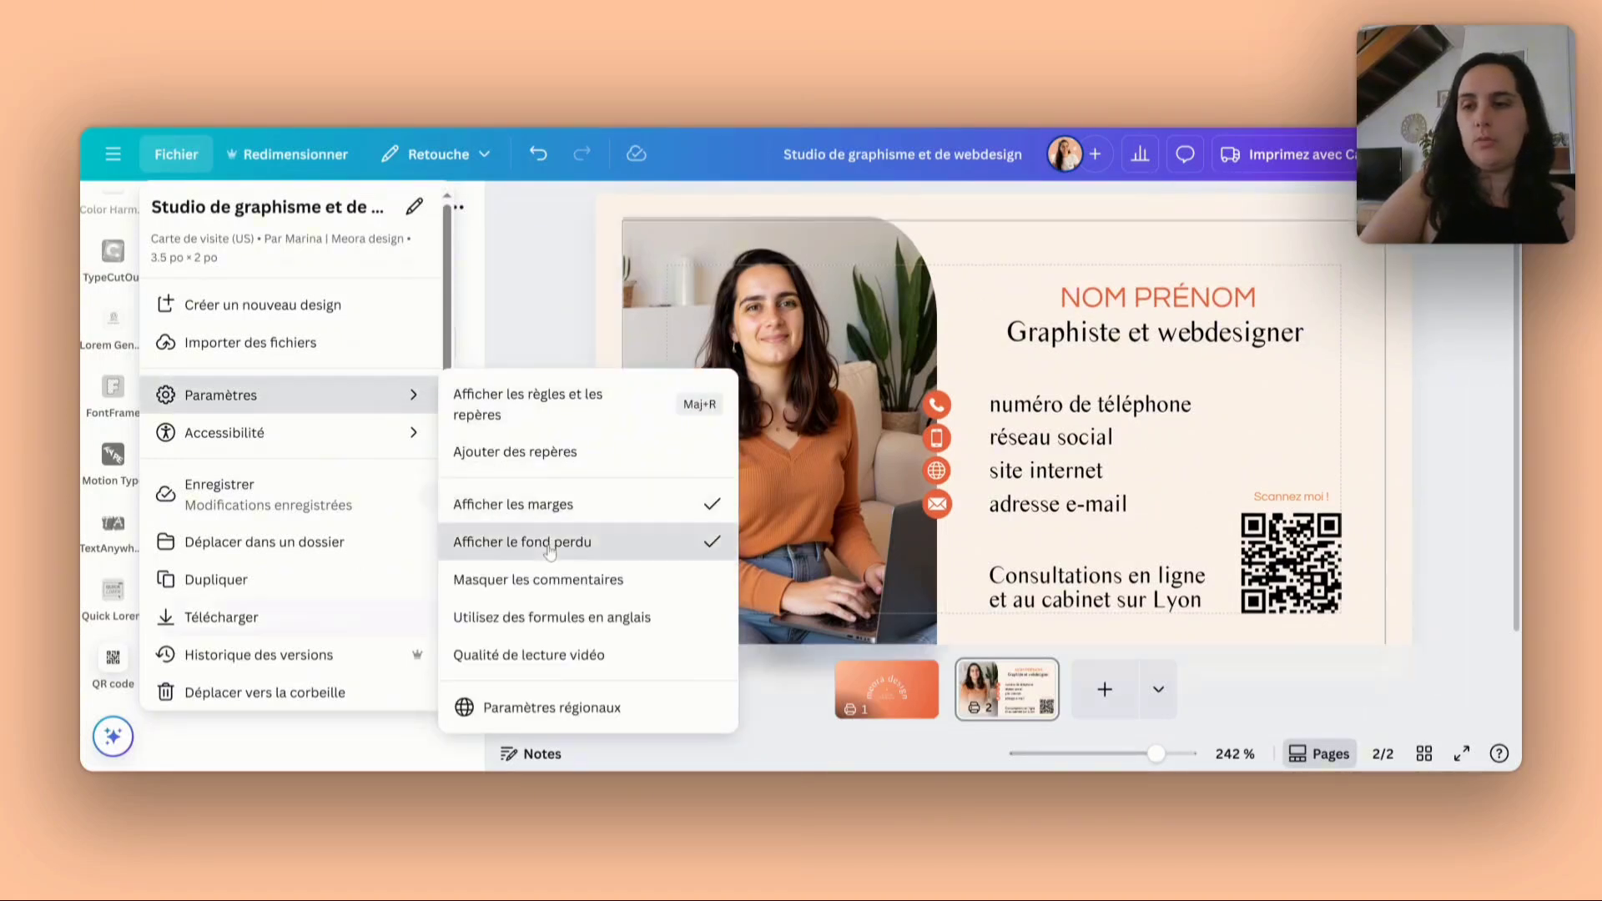
pyautogui.scroll(-3, 1459, 412)
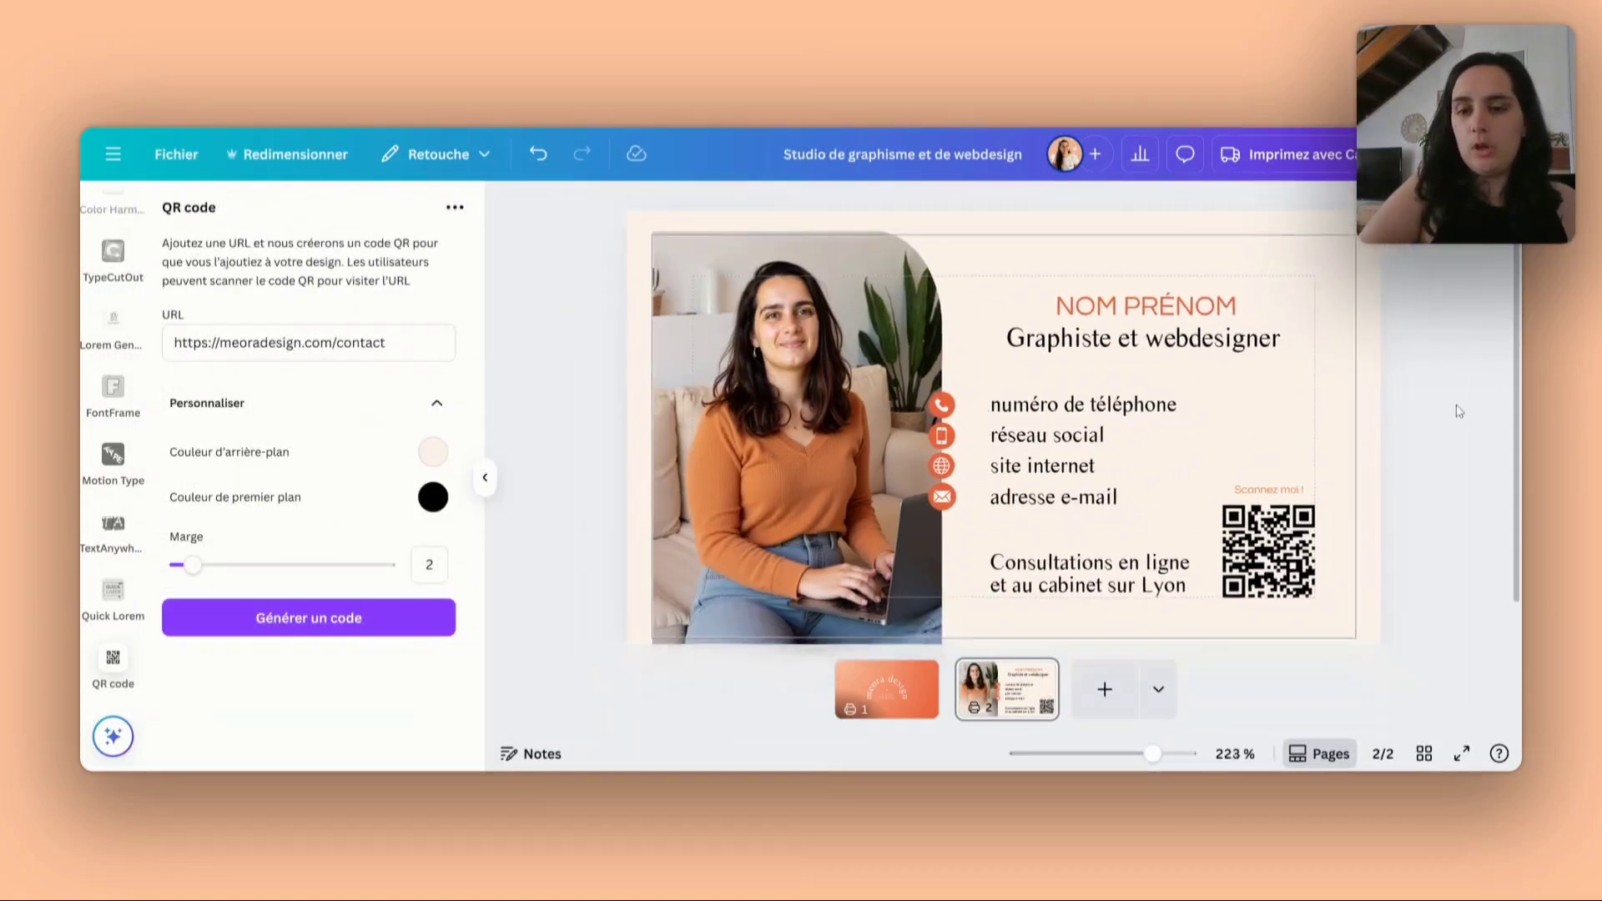
pyautogui.scroll(-1, 1004, 431)
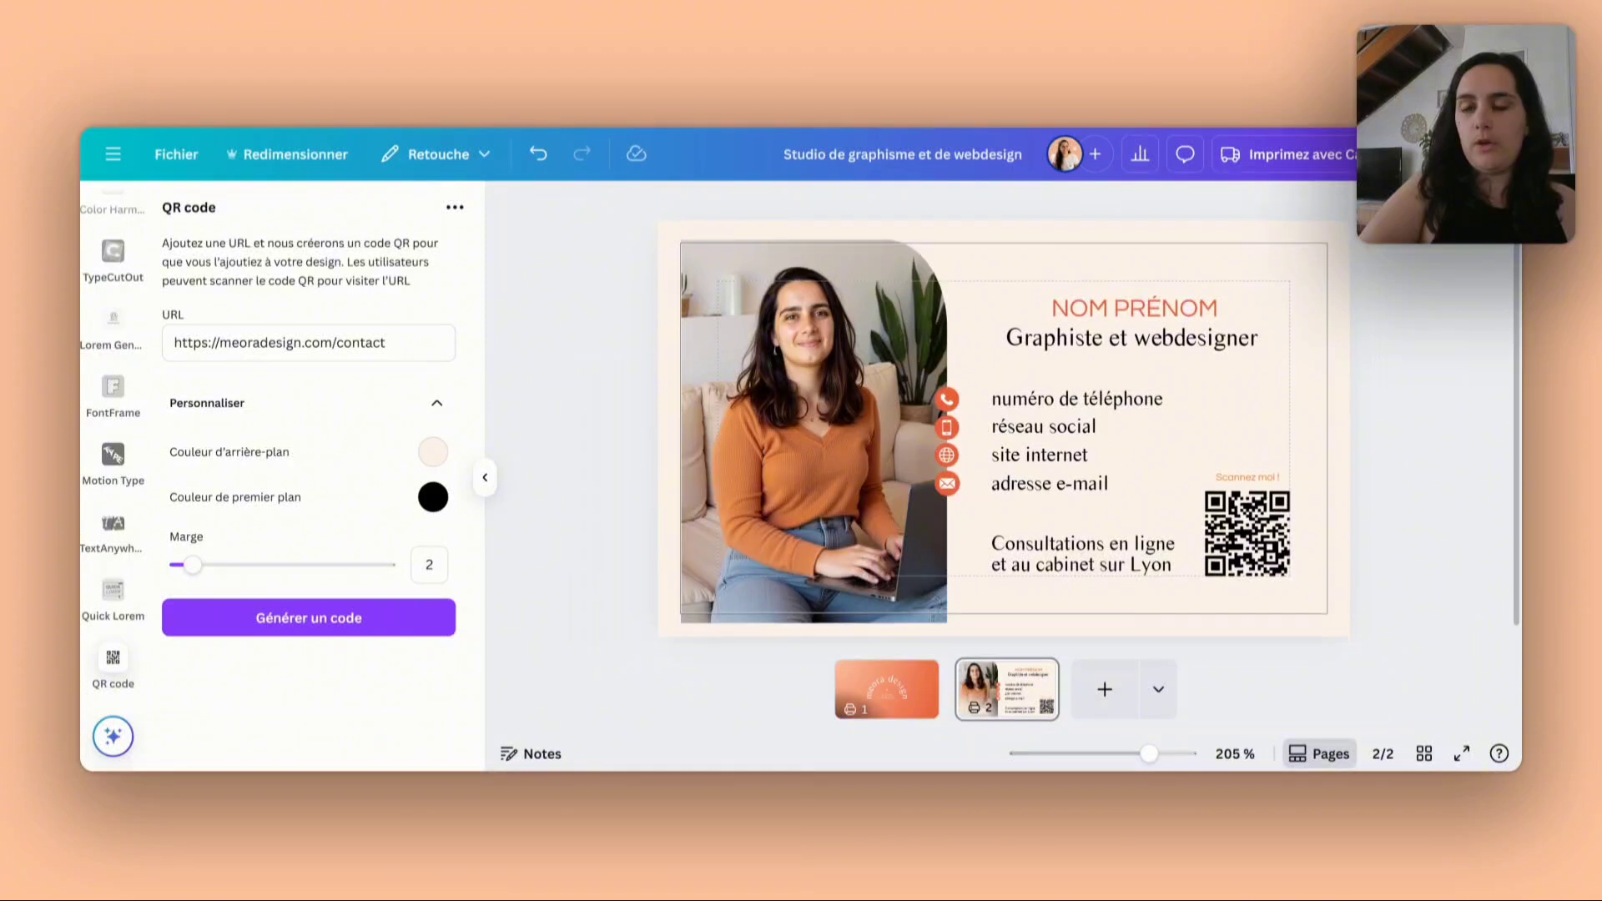